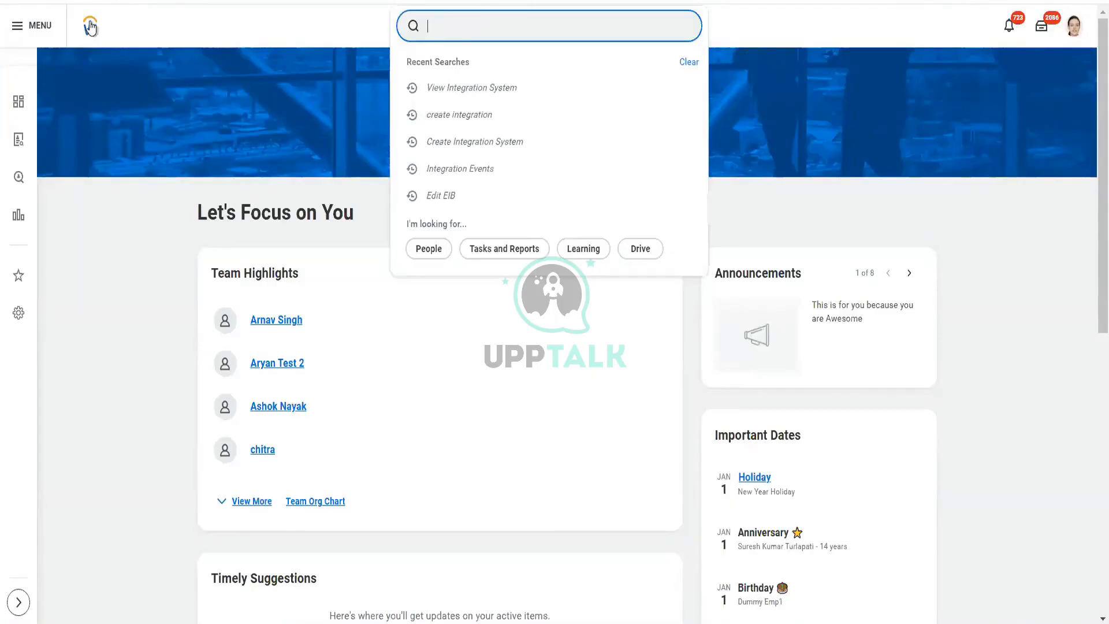
# Step: Open the Change_Organization_Assignments_v44.0.xlsx workbook from the recent files in File Explorer
pyautogui.click(91, 29)
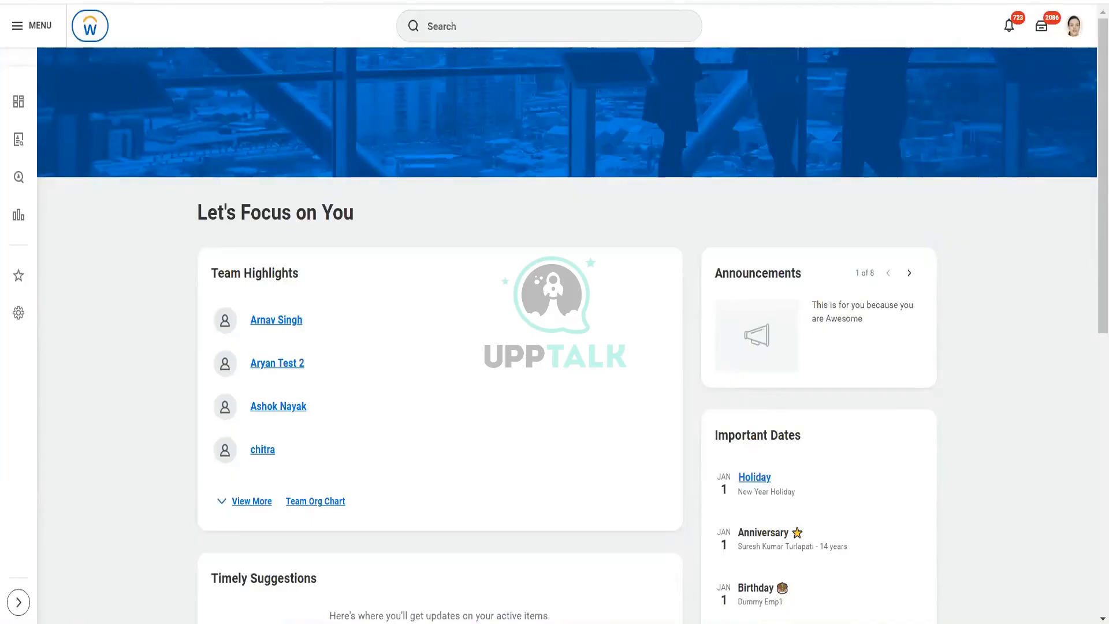
pyautogui.press('super+e')
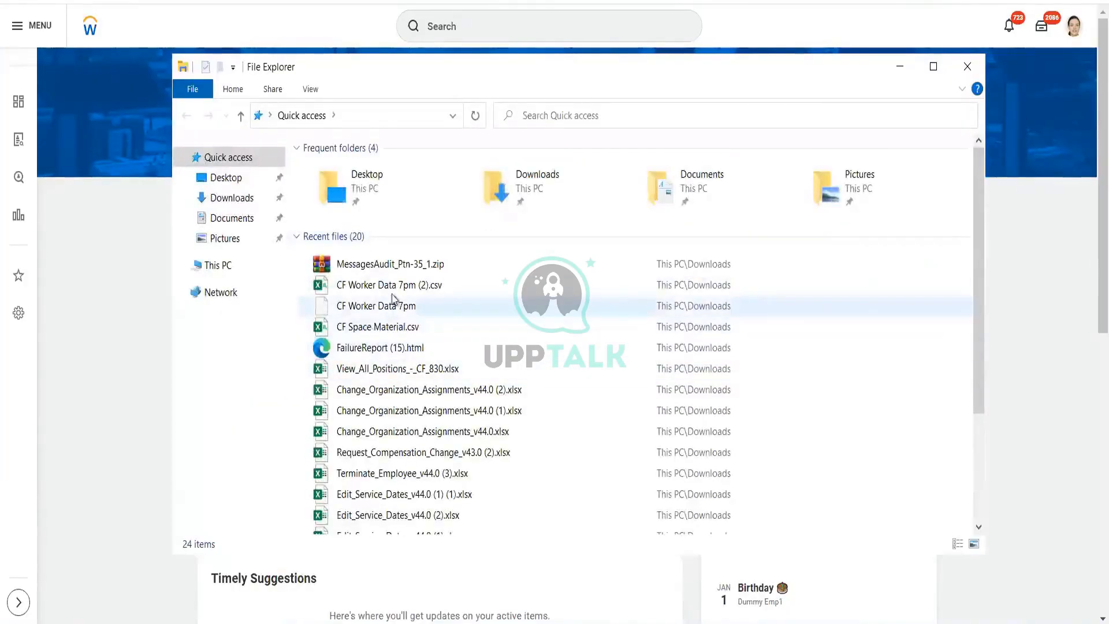
pyautogui.click(393, 434)
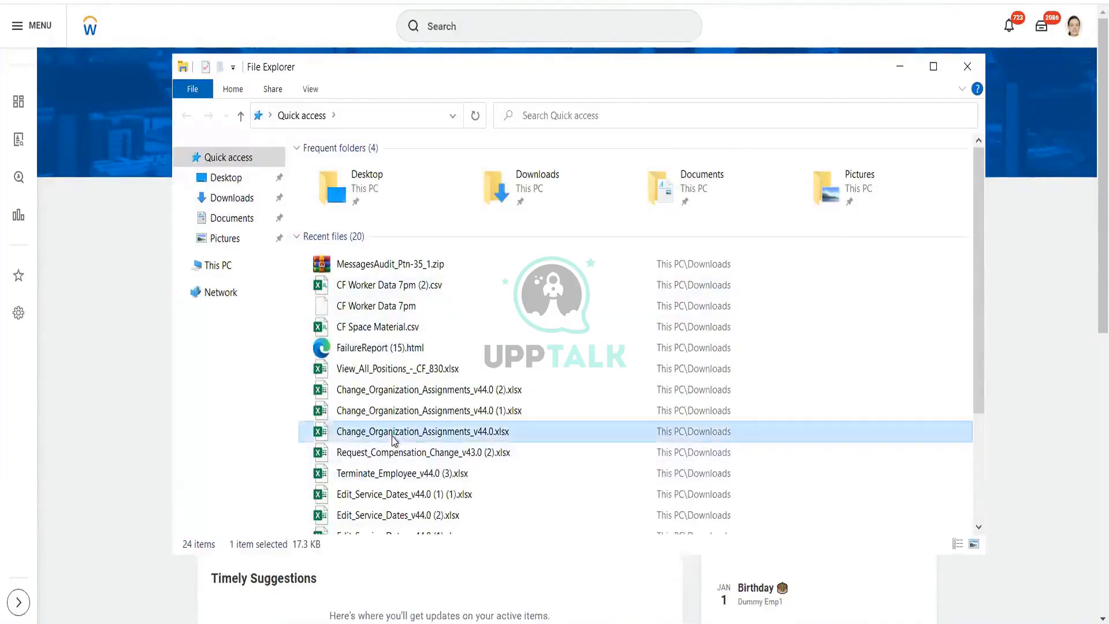
pyautogui.doubleClick(392, 434)
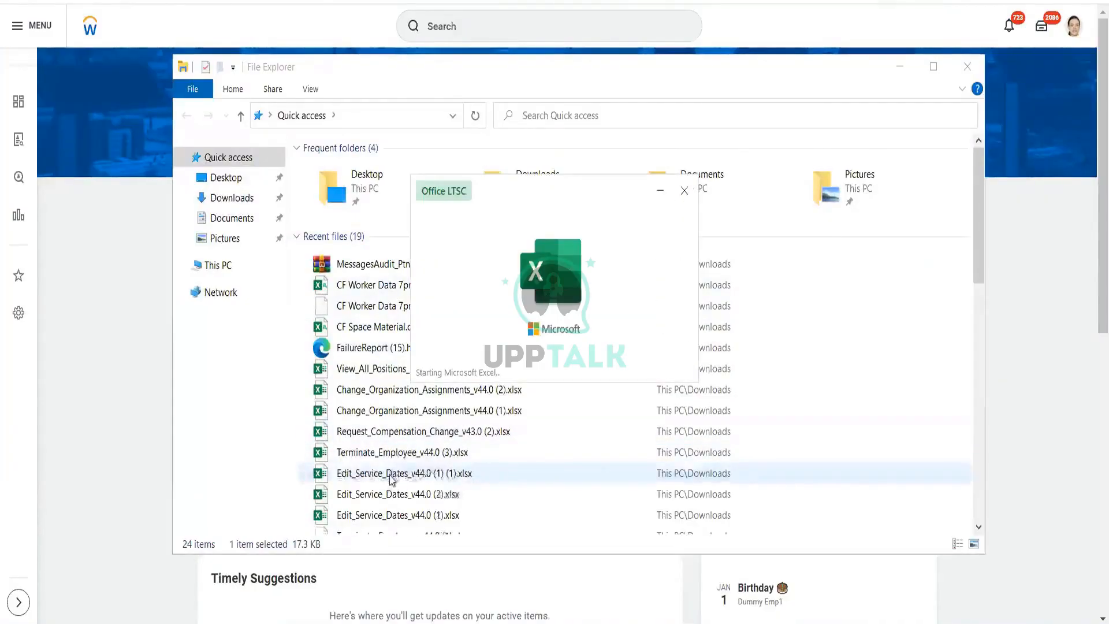
# Step: Open the Terminate_Employee_v44.0 workbook to its Terminate Employee sheet
pyautogui.click(390, 476)
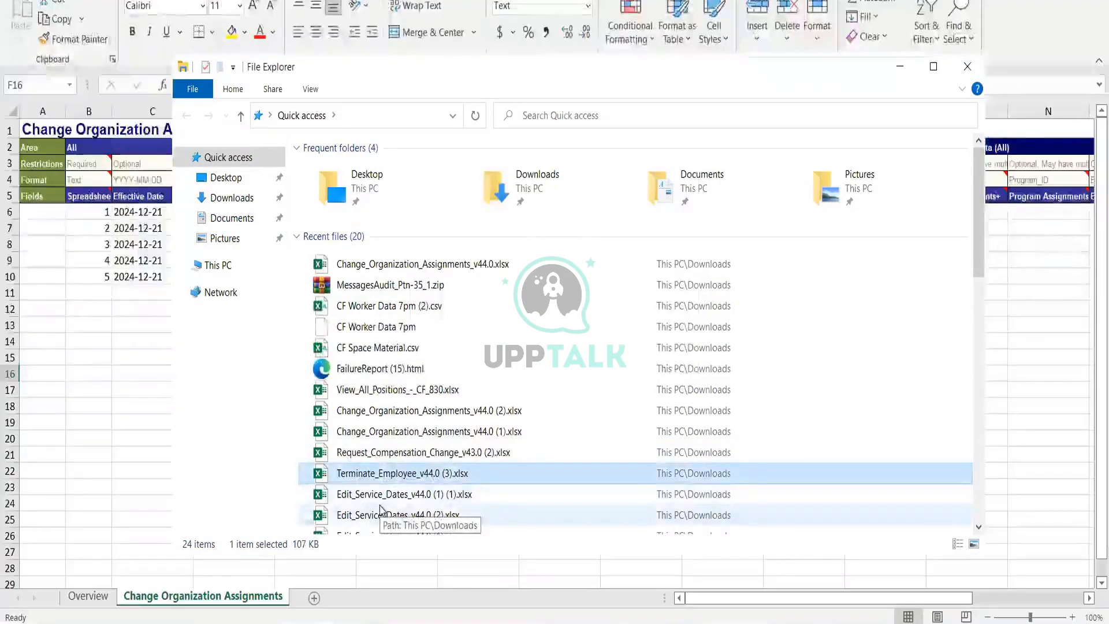
pyautogui.scroll(-1, 380, 509)
pyautogui.click(381, 508)
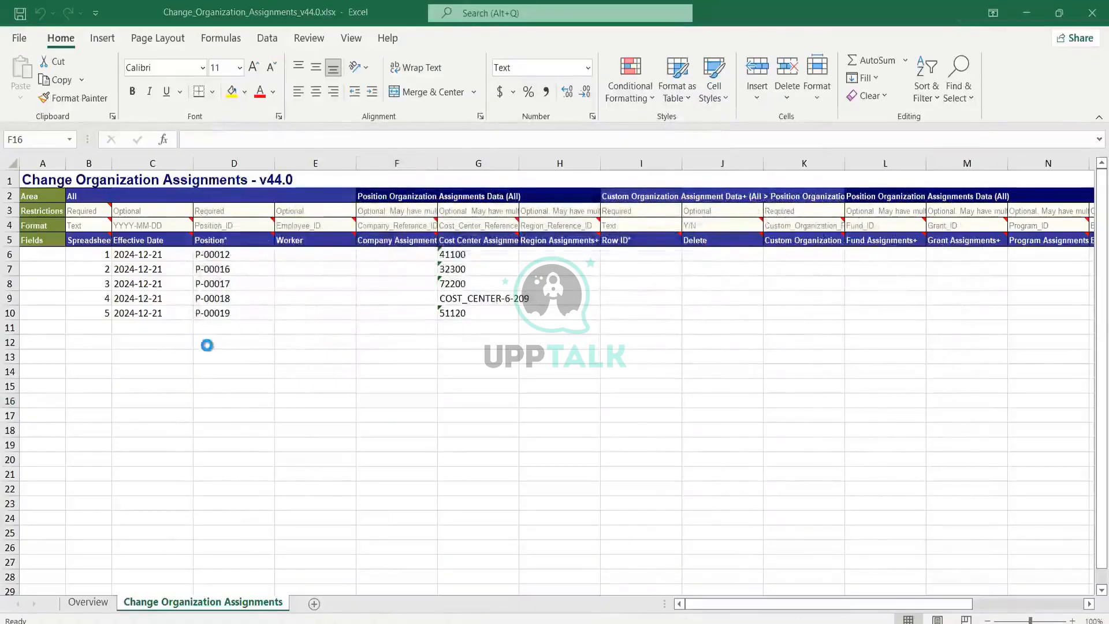
pyautogui.click(171, 602)
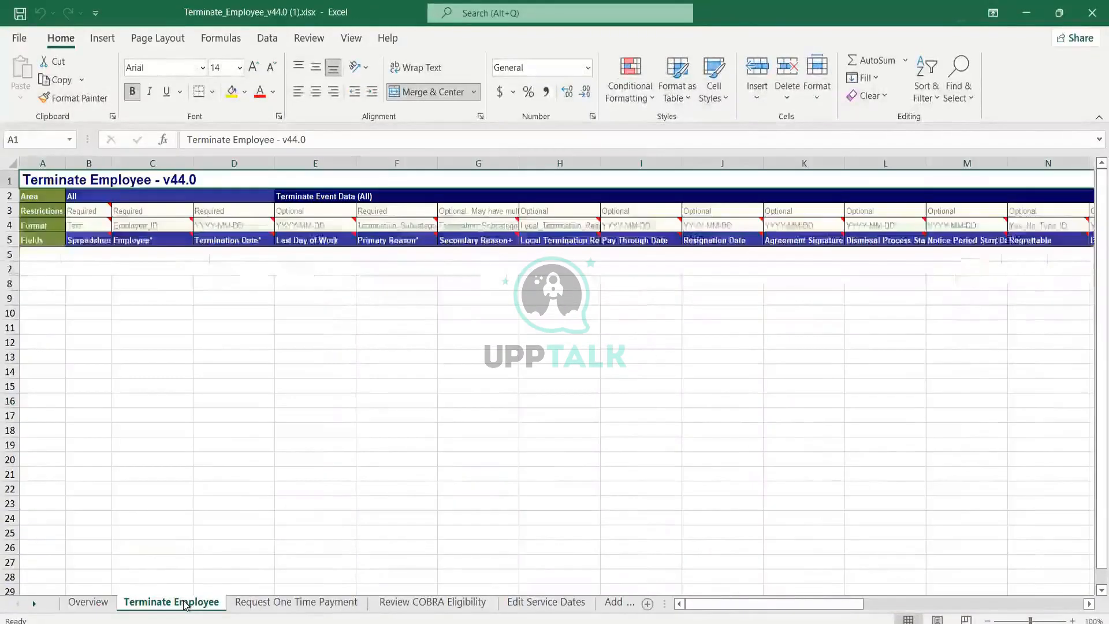
# Step: Review the template's Restrictions and Format rows, including the ID type options for the Employee column
pyautogui.click(4, 210)
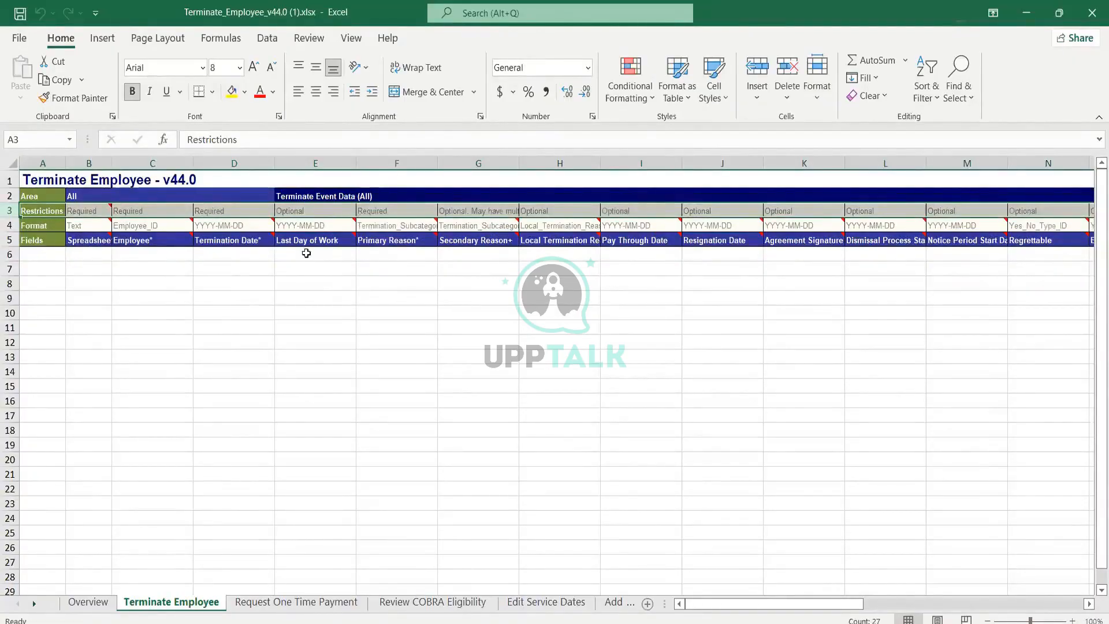
pyautogui.click(6, 225)
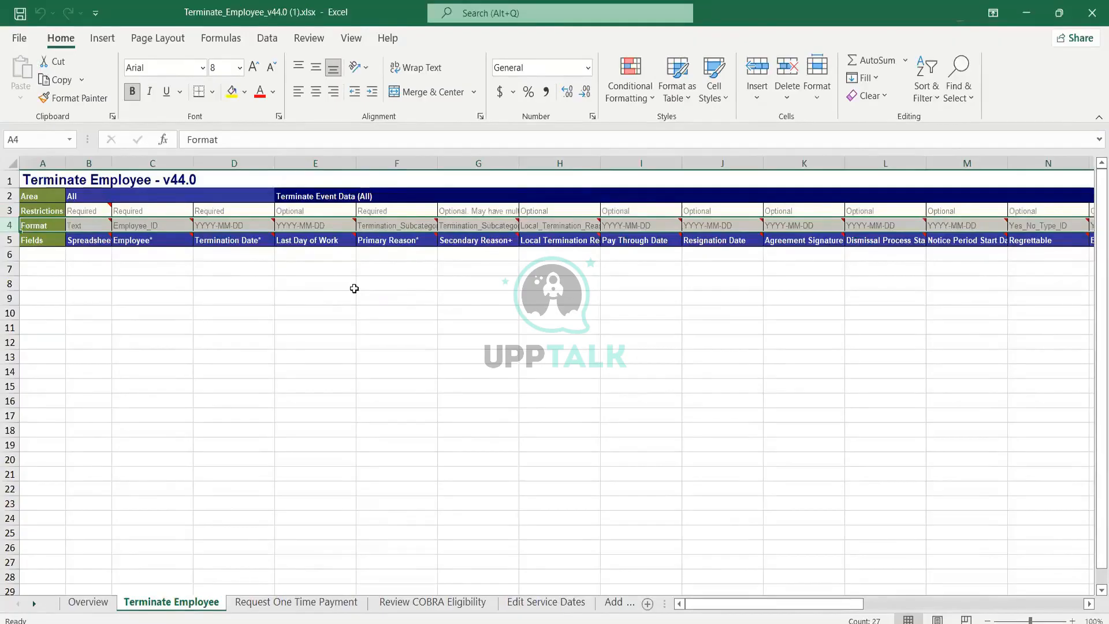
pyautogui.click(91, 228)
pyautogui.click(88, 252)
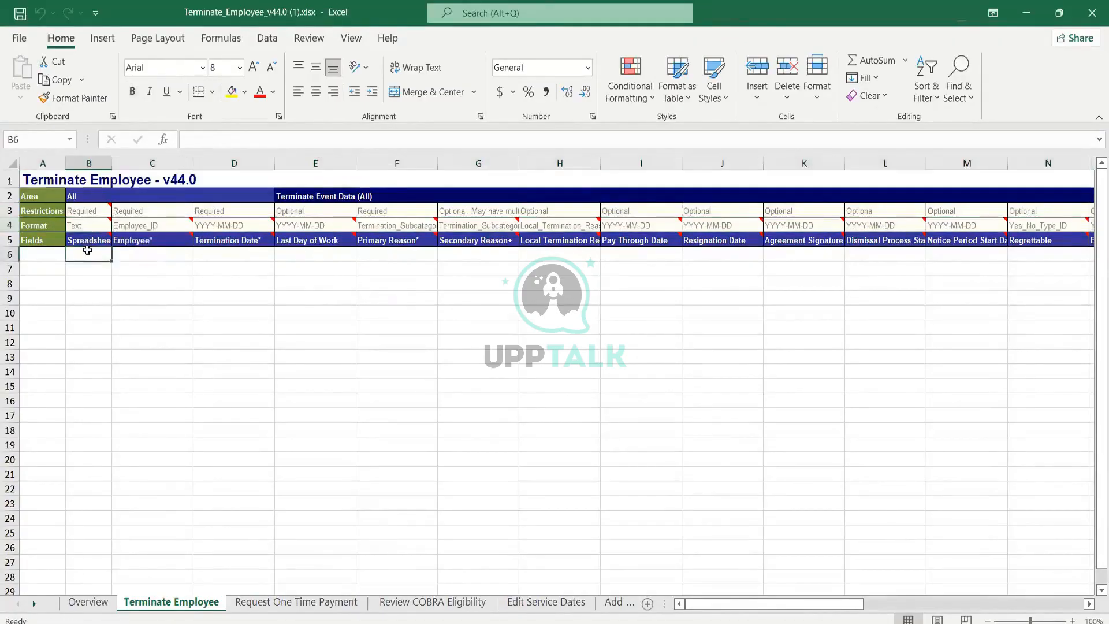
pyautogui.click(166, 227)
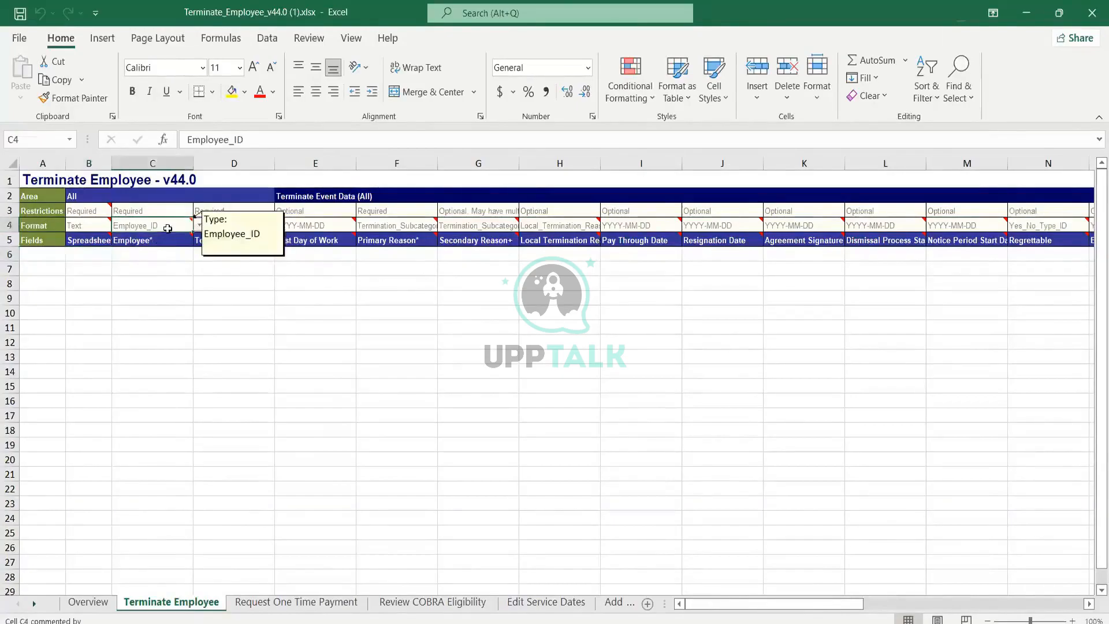
pyautogui.click(198, 226)
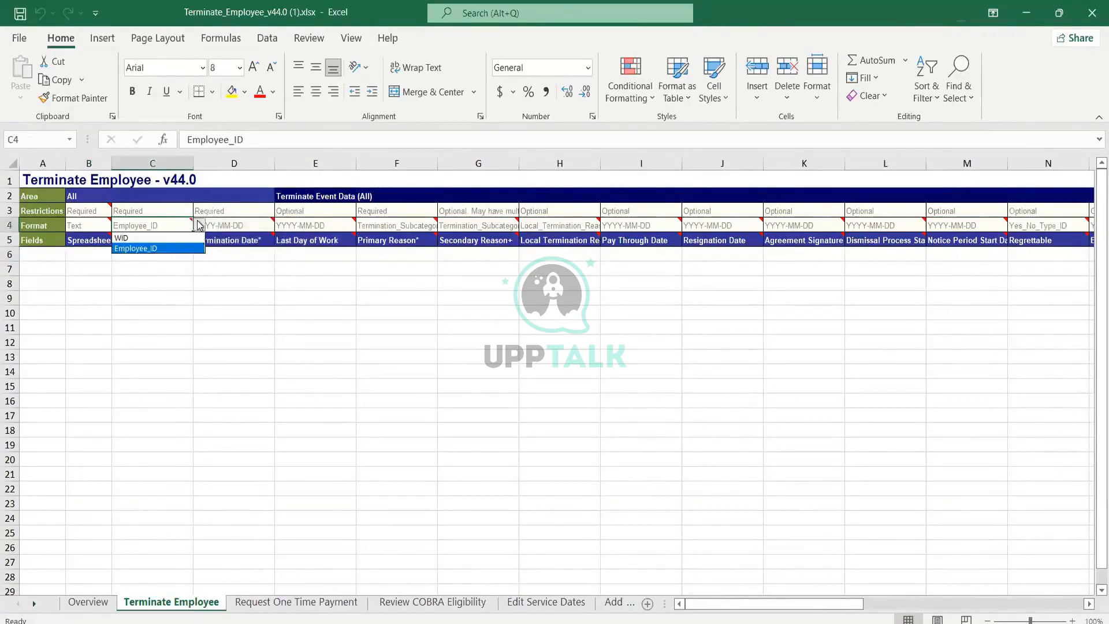
pyautogui.click(173, 250)
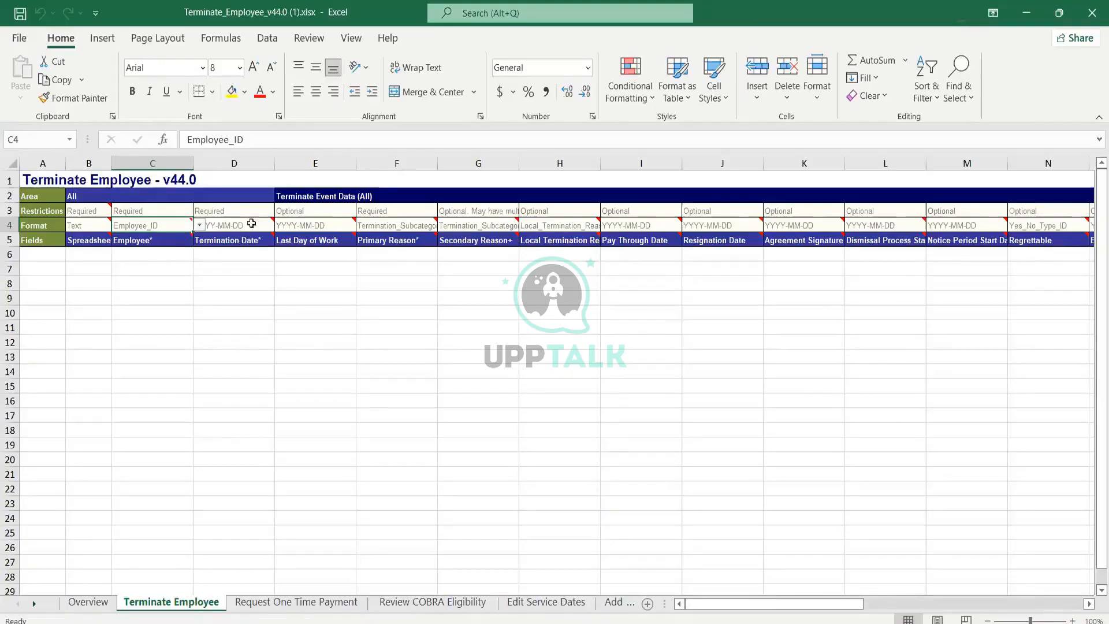
pyautogui.moveTo(253, 222)
pyautogui.click(242, 295)
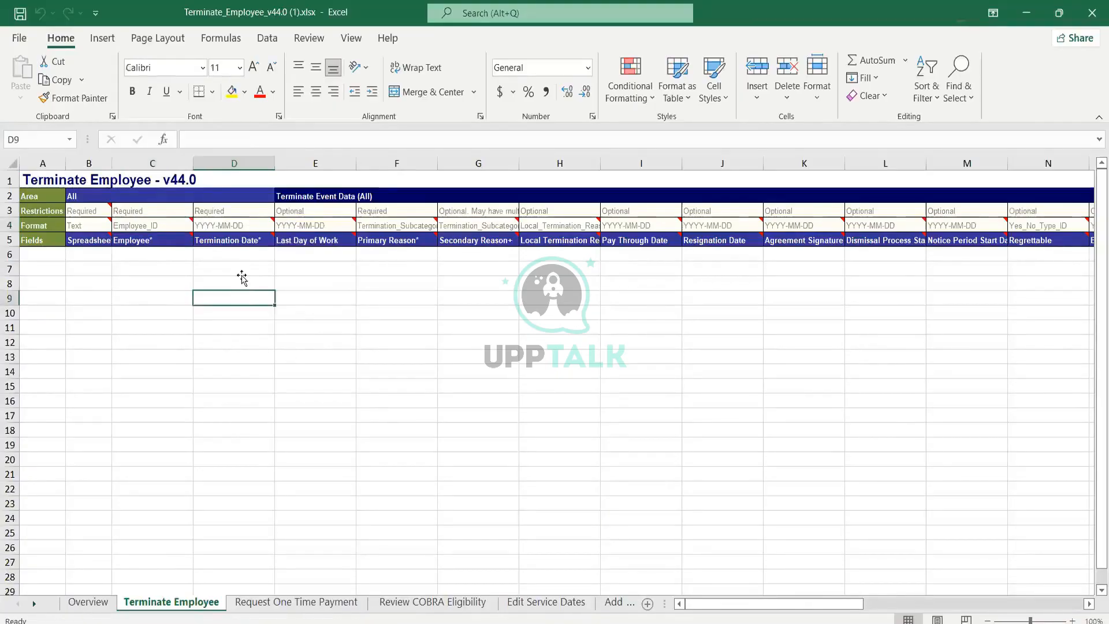
pyautogui.moveTo(161, 227)
pyautogui.click(220, 226)
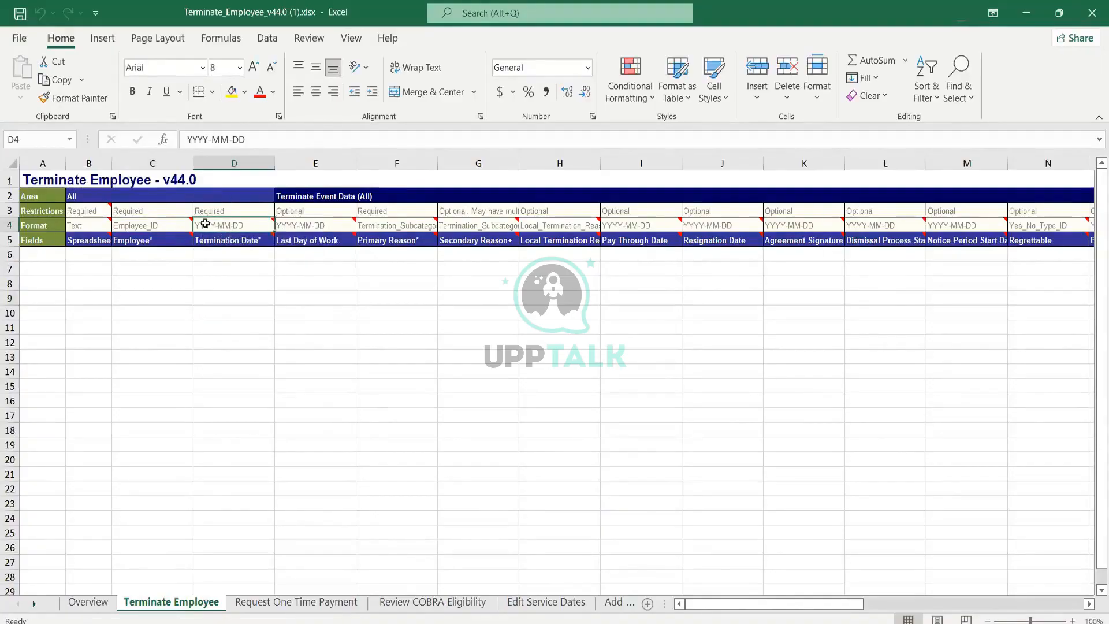
pyautogui.moveTo(202, 224)
pyautogui.click(155, 256)
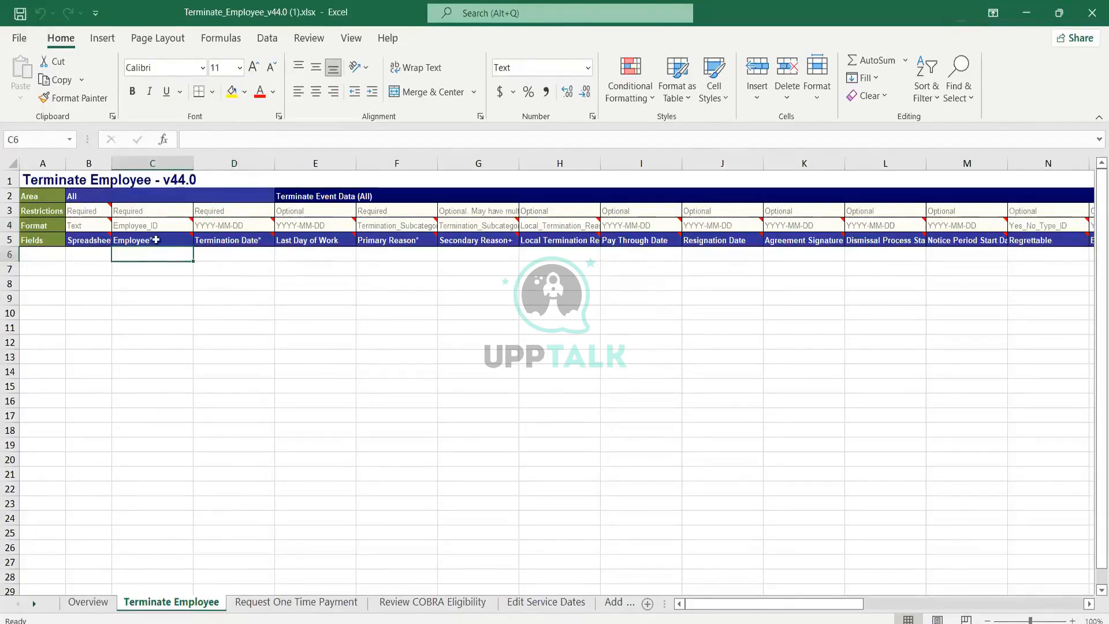
pyautogui.moveTo(160, 224)
pyautogui.moveTo(91, 260)
pyautogui.click(83, 256)
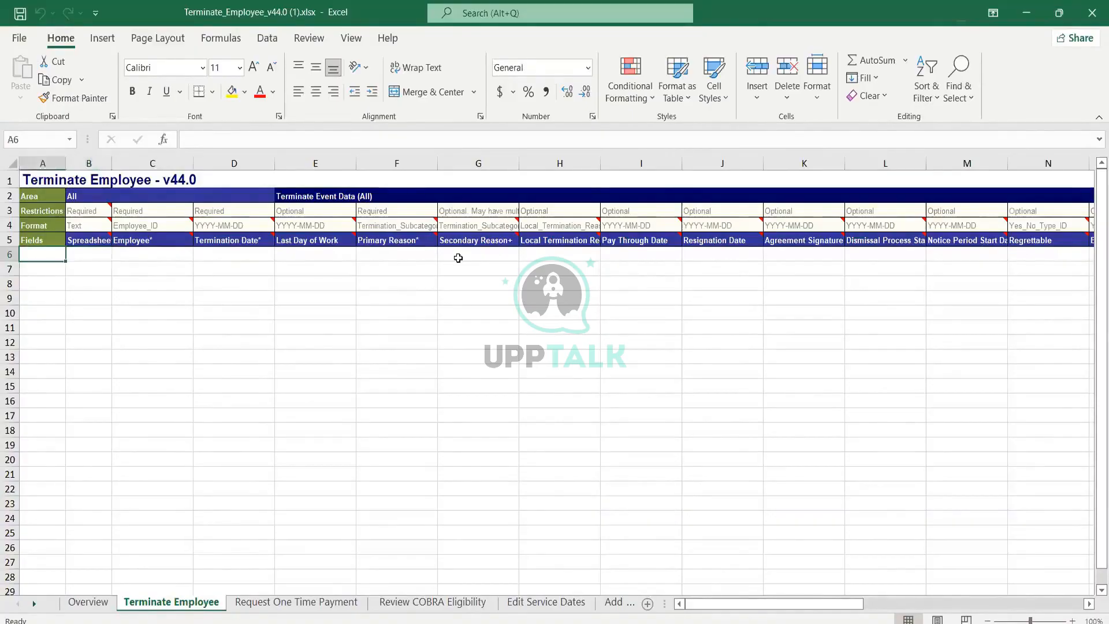
# Step: Extend a selection along row 6 and scroll through all template columns to review the fields
pyautogui.hotkey('shift', 'Right')
pyautogui.hotkey('shift', 'Right')
pyautogui.hotkey('shift', 'Right')
pyautogui.hotkey('shift', 'Right')
pyautogui.hotkey('shift', 'Right')
pyautogui.hotkey('shift', 'Right')
pyautogui.hotkey('shift', 'Right')
pyautogui.hotkey('shift', 'Right')
pyautogui.hotkey('shift', 'Right')
pyautogui.hotkey('shift', 'Right')
pyautogui.hotkey('shift', 'Right')
pyautogui.hotkey('shift', 'Right')
pyautogui.hotkey('shift', 'Right')
pyautogui.hotkey('shift', 'Right')
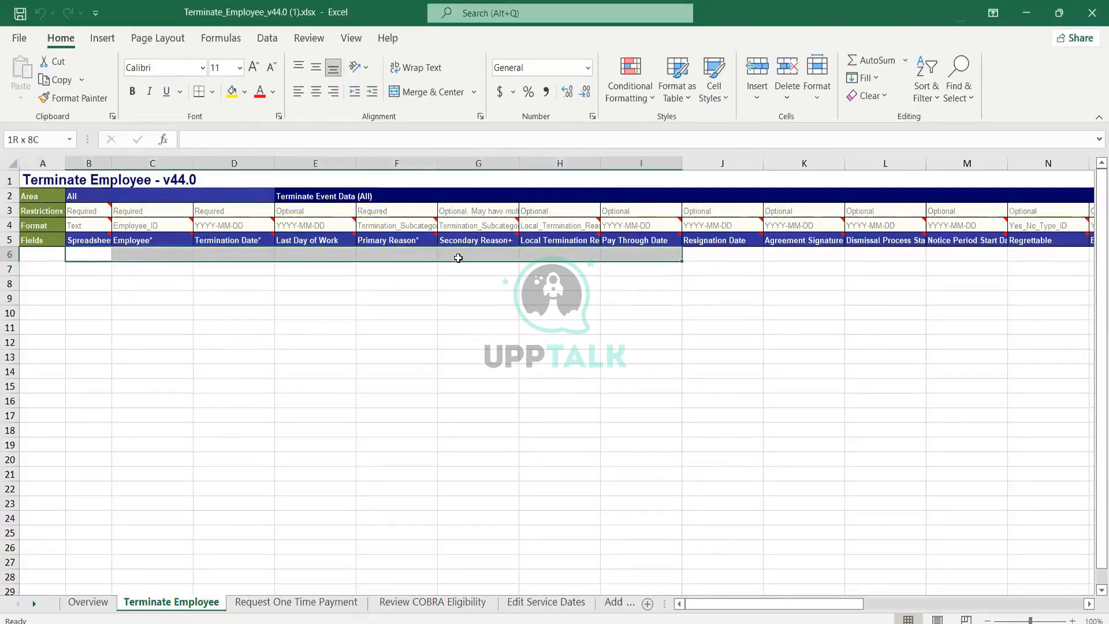
pyautogui.hotkey('shift', 'Right')
pyautogui.hotkey('shift', 'Right')
pyautogui.hotkey('shift', 'Right')
pyautogui.hotkey('shift', 'Right')
pyautogui.hotkey('shift', 'Right')
pyautogui.hotkey('shift', 'Right')
pyautogui.hotkey('shift', 'Right')
pyautogui.hotkey('shift', 'Right')
pyautogui.hotkey('shift', 'Right')
pyautogui.hotkey('shift', 'Right')
pyautogui.hotkey('shift', 'Right')
pyautogui.hotkey('shift', 'Right')
pyautogui.hotkey('shift', 'Right')
pyautogui.hotkey('shift', 'Right')
pyautogui.hotkey('shift', 'Right')
pyautogui.hotkey('shift', 'Right')
pyautogui.hotkey('shift', 'Right')
pyautogui.hotkey('shift', 'Right')
pyautogui.hotkey('shift', 'Right')
pyautogui.hotkey('shift', 'Right')
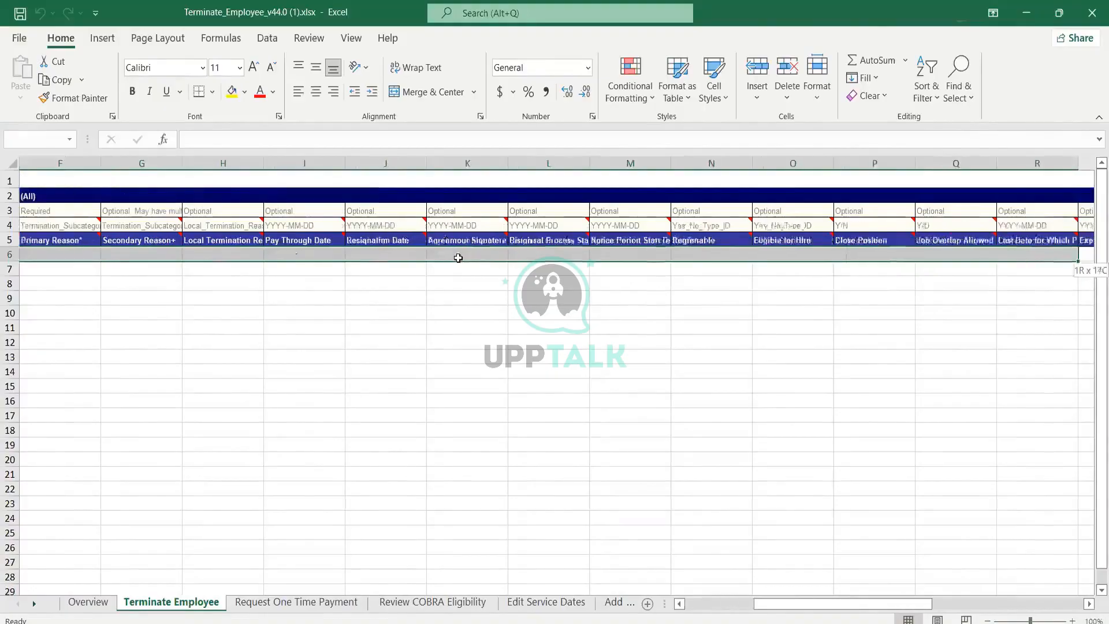
pyautogui.hotkey('shift', 'Left')
pyautogui.hotkey('shift', 'Left')
pyautogui.hotkey('shift', 'Left')
pyautogui.hotkey('shift', 'Left')
pyautogui.hotkey('shift', 'Left')
pyautogui.hotkey('shift', 'Left')
pyautogui.hotkey('shift', 'Left')
pyautogui.hotkey('shift', 'Left')
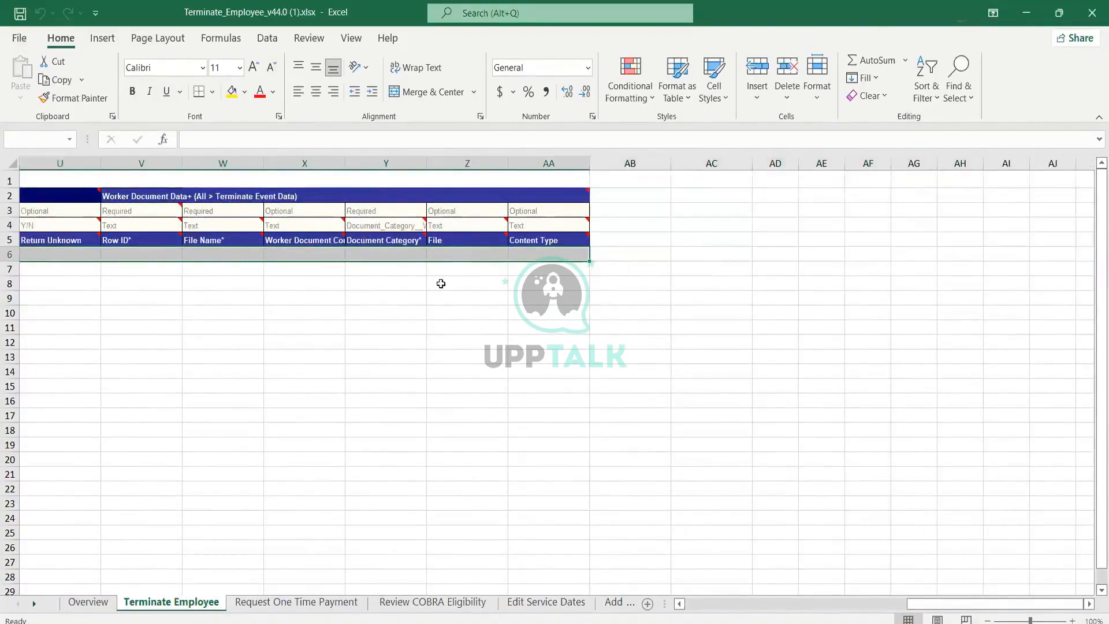
pyautogui.hscroll(10, 383, 327)
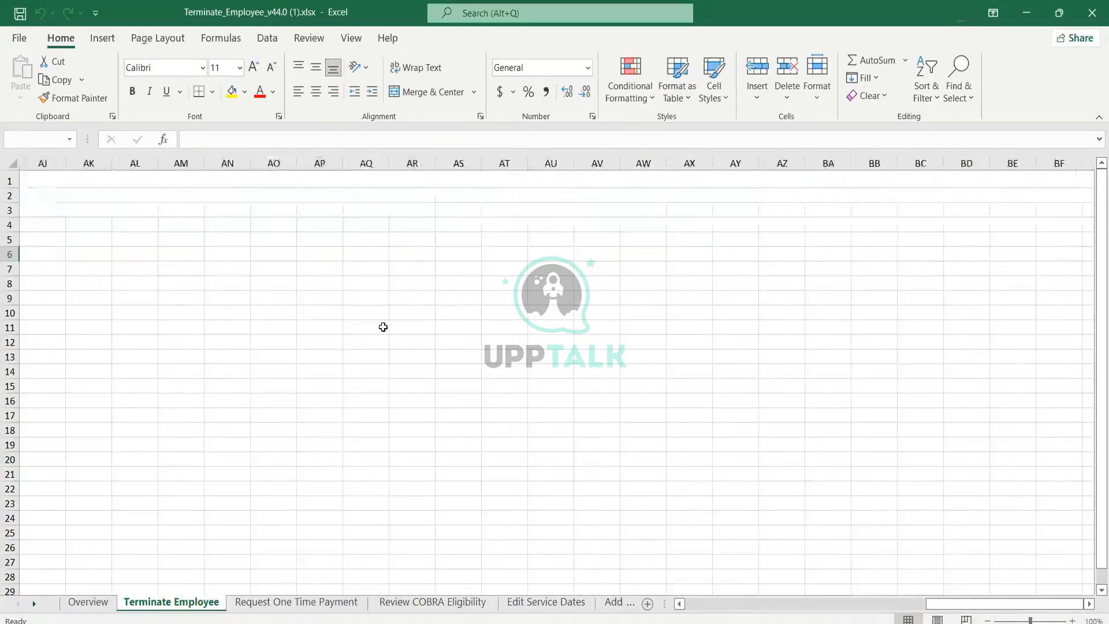
pyautogui.hscroll(-10, 383, 327)
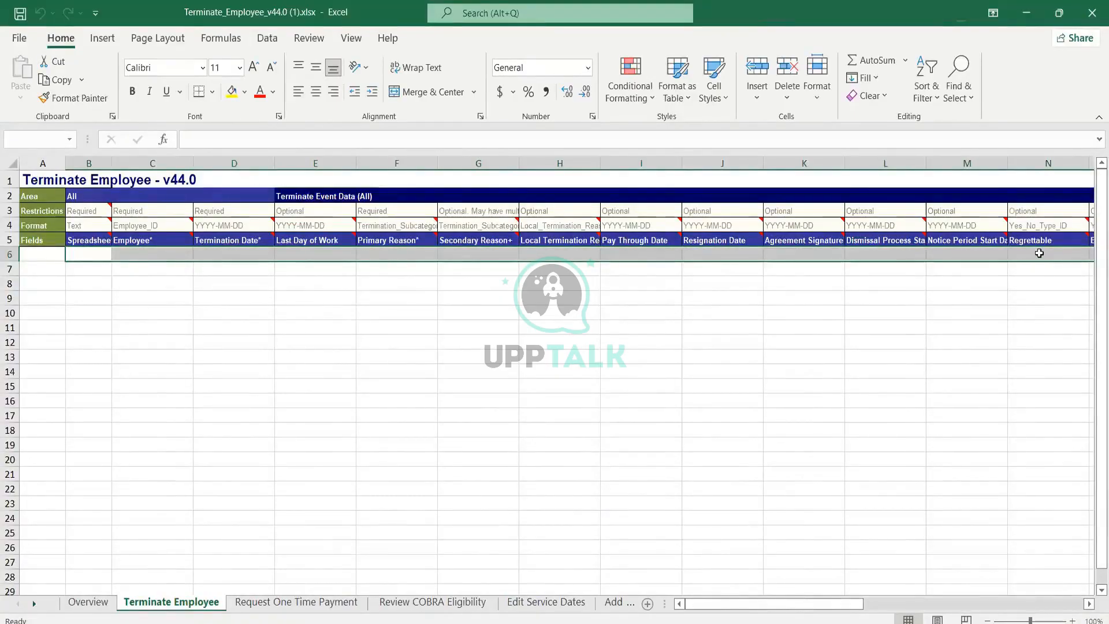
# Step: Inspect the data-entry cells in row 6 under each field column
pyautogui.click(92, 251)
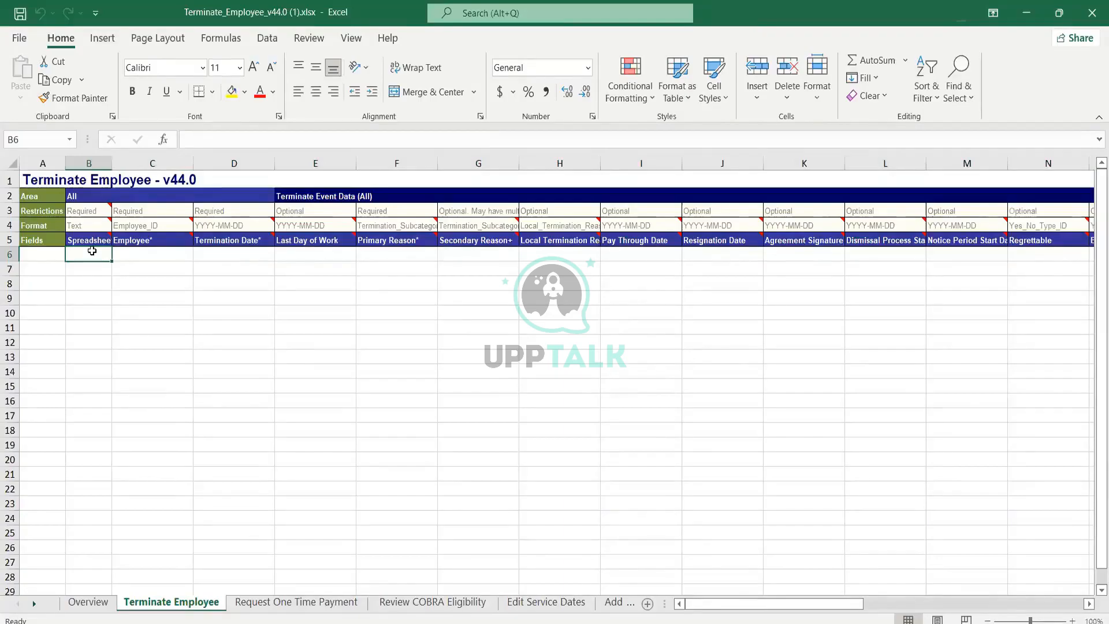
pyautogui.click(90, 284)
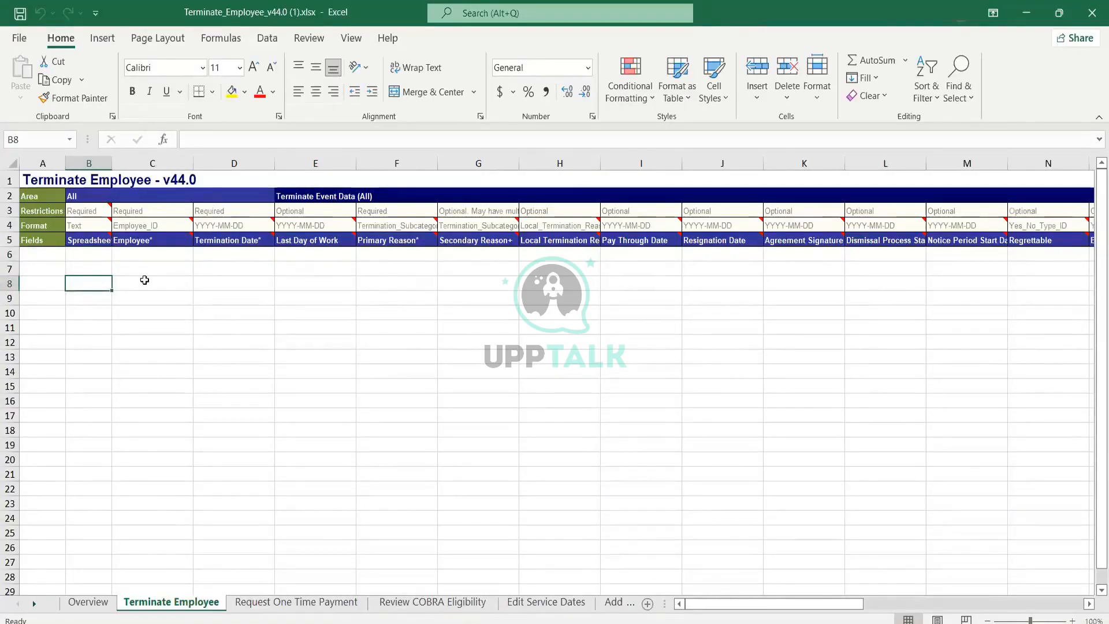
pyautogui.click(84, 255)
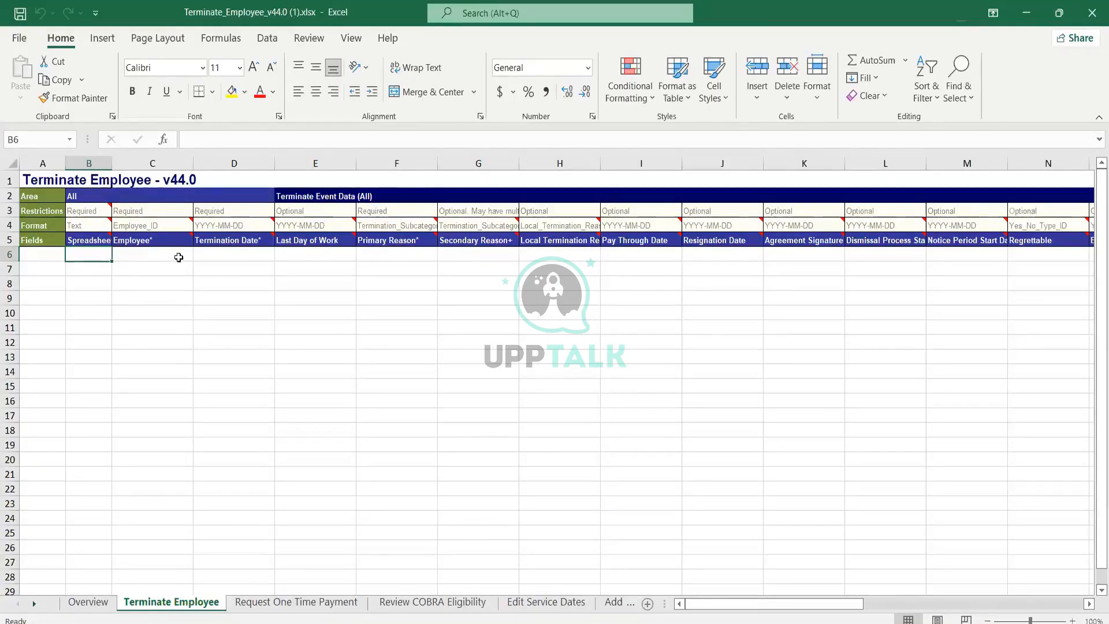
pyautogui.click(141, 257)
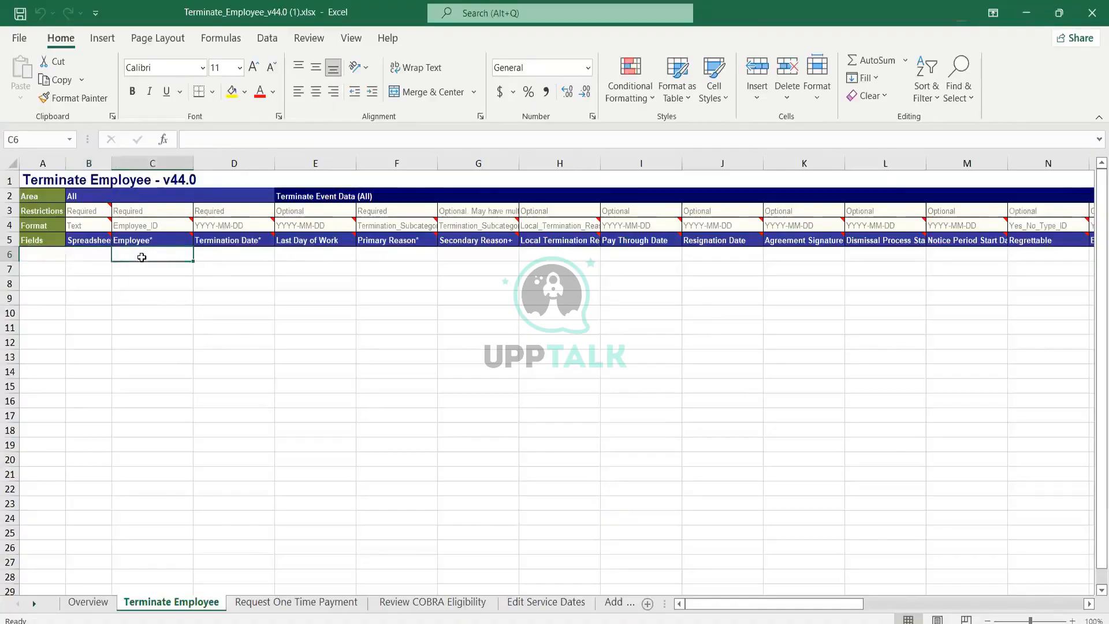
pyautogui.click(235, 256)
pyautogui.click(325, 253)
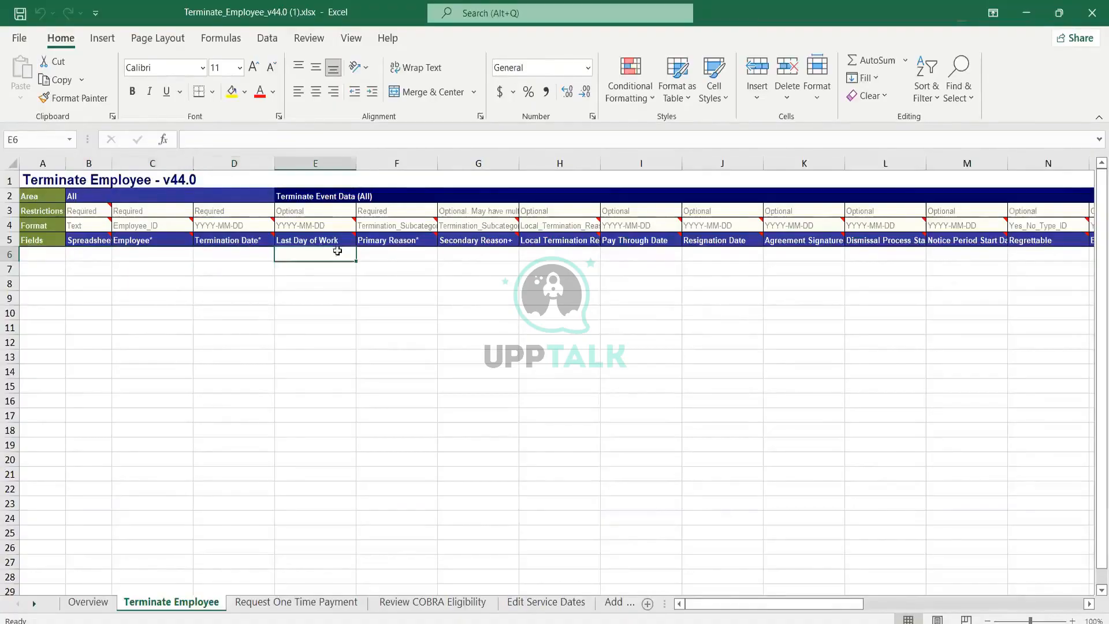
pyautogui.click(377, 254)
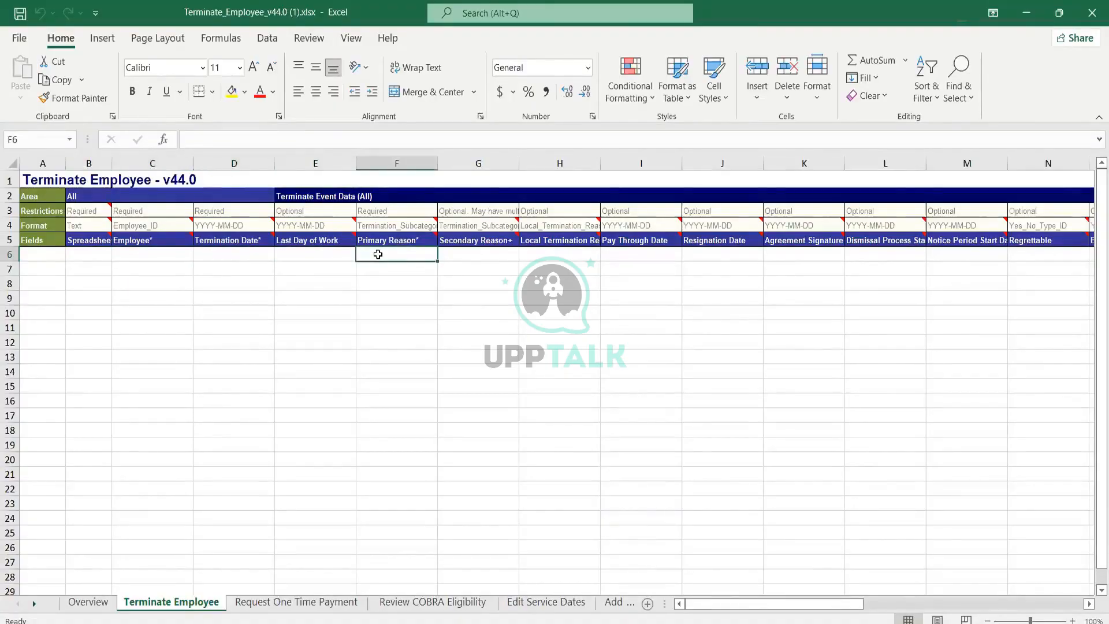
pyautogui.click(162, 257)
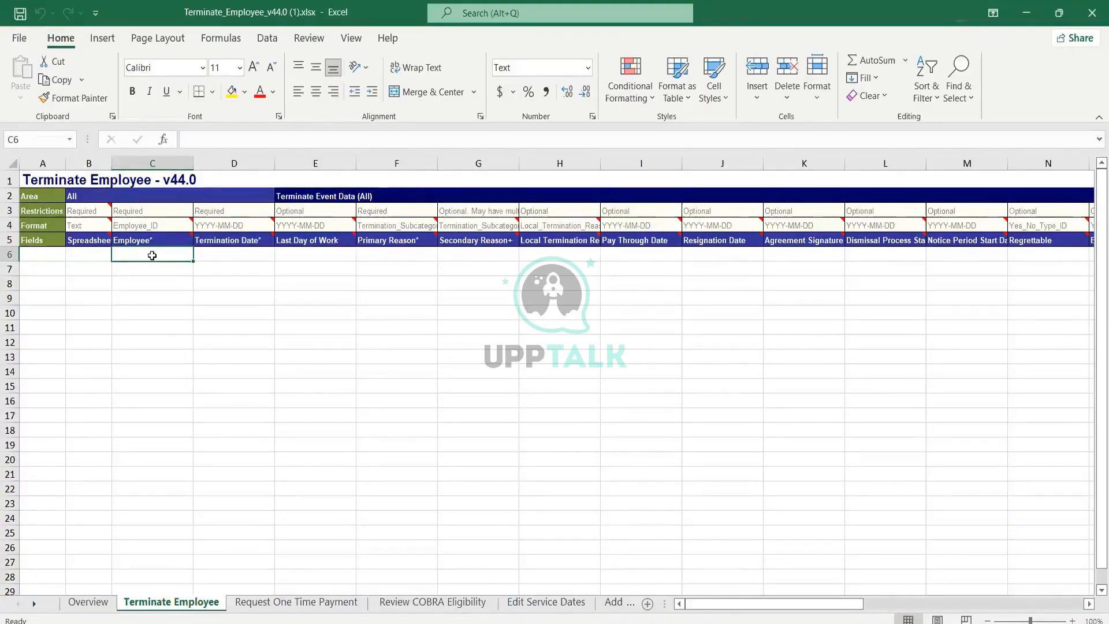
pyautogui.click(248, 255)
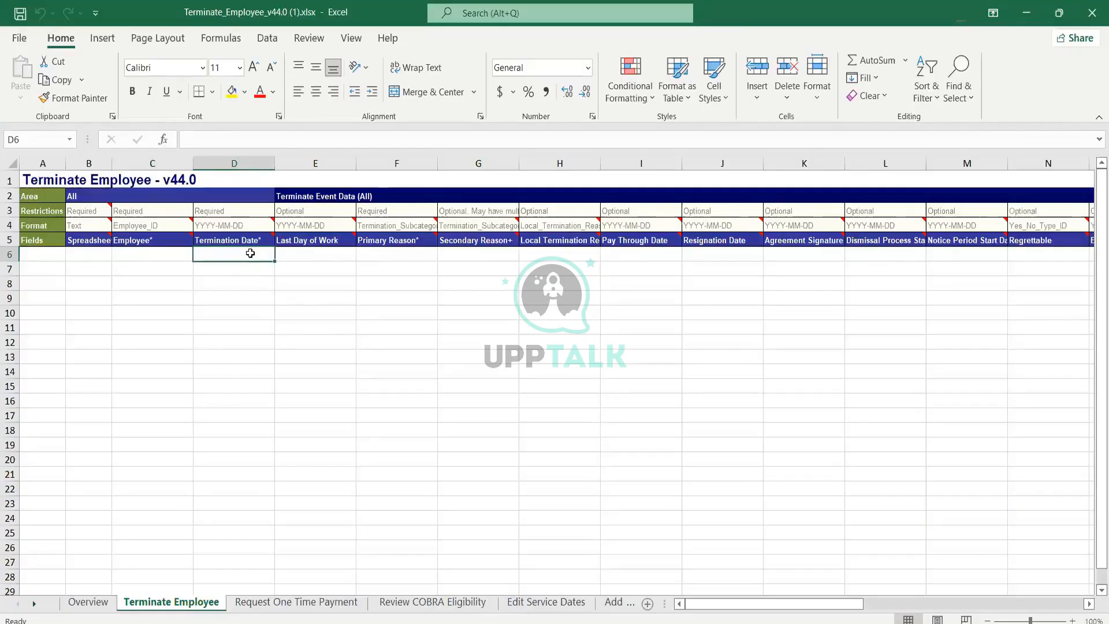
pyautogui.click(300, 253)
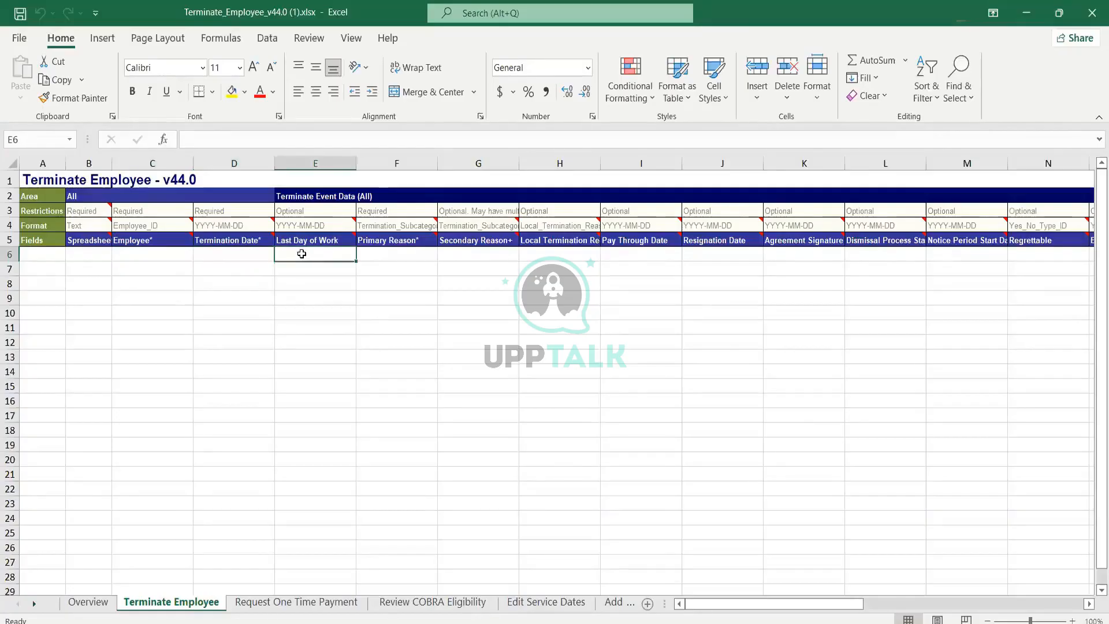
pyautogui.click(403, 256)
pyautogui.click(98, 258)
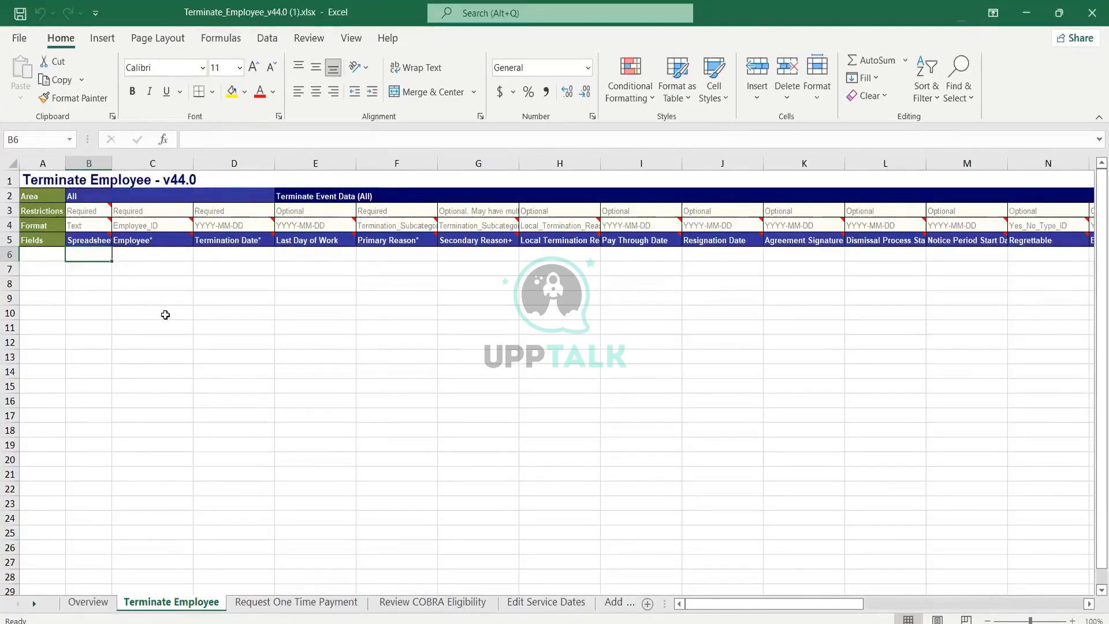
# Step: Enter an employee's full name in cell C9 under the Employee column
pyautogui.click(142, 294)
pyautogui.write('David Duffi')
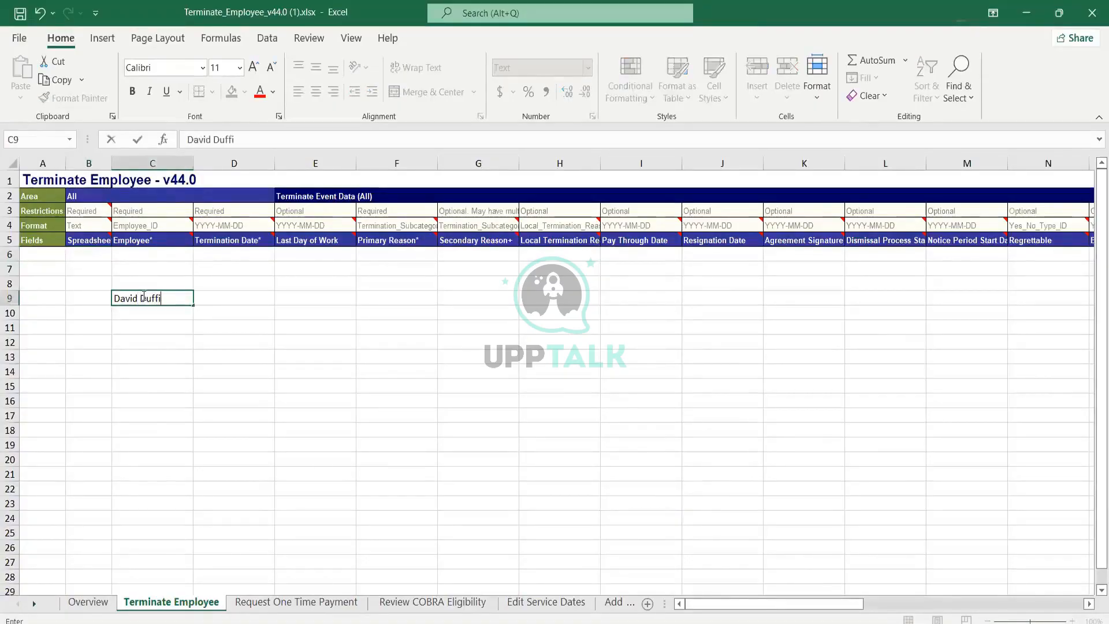
pyautogui.write('eld')
pyautogui.press('Tab')
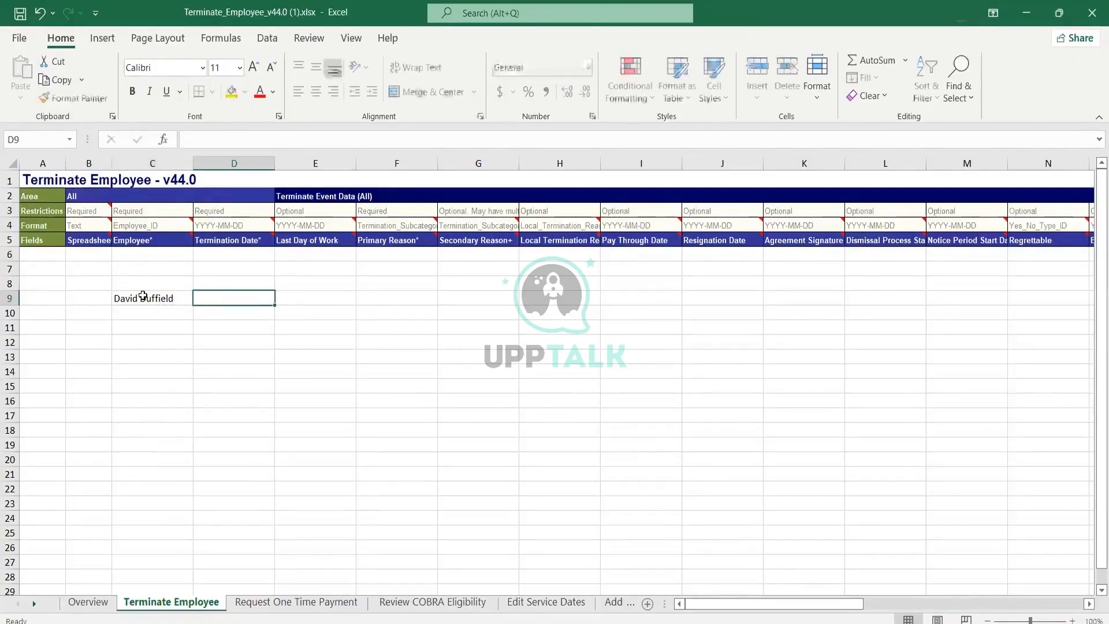
# Step: Enter a second person's full name in cell D9 under the Termination Date column
pyautogui.write('Anil')
pyautogui.press('BackSpace')
pyautogui.press('BackSpace')
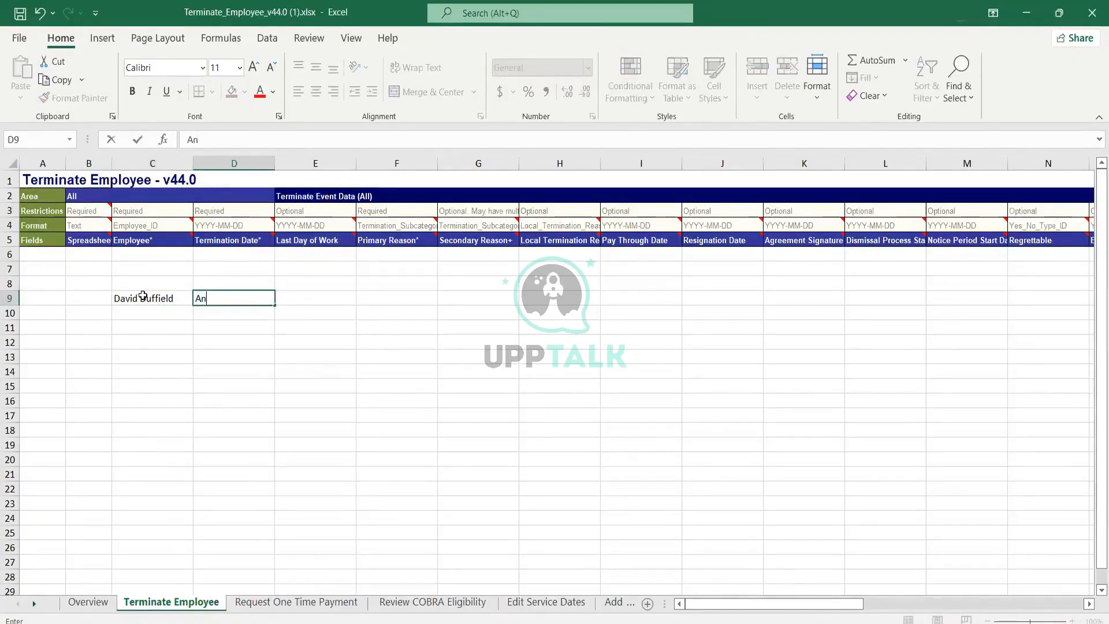
pyautogui.write('eel Bhusari')
pyautogui.press('Return')
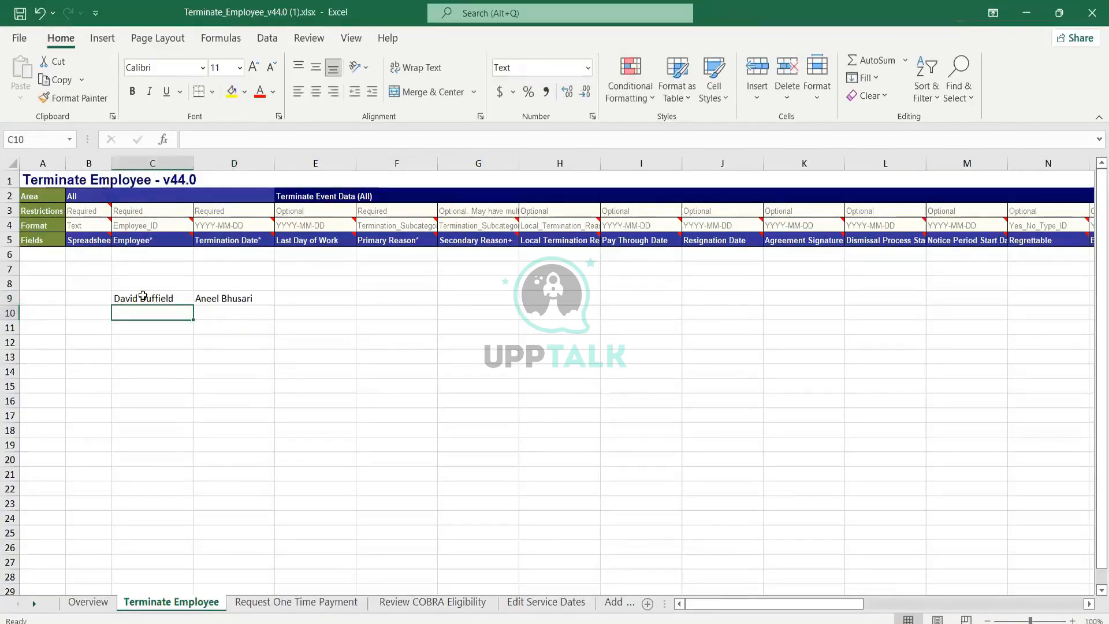
# Step: Select the two names entered in row 9 to check them
pyautogui.click(143, 296)
pyautogui.press('Right')
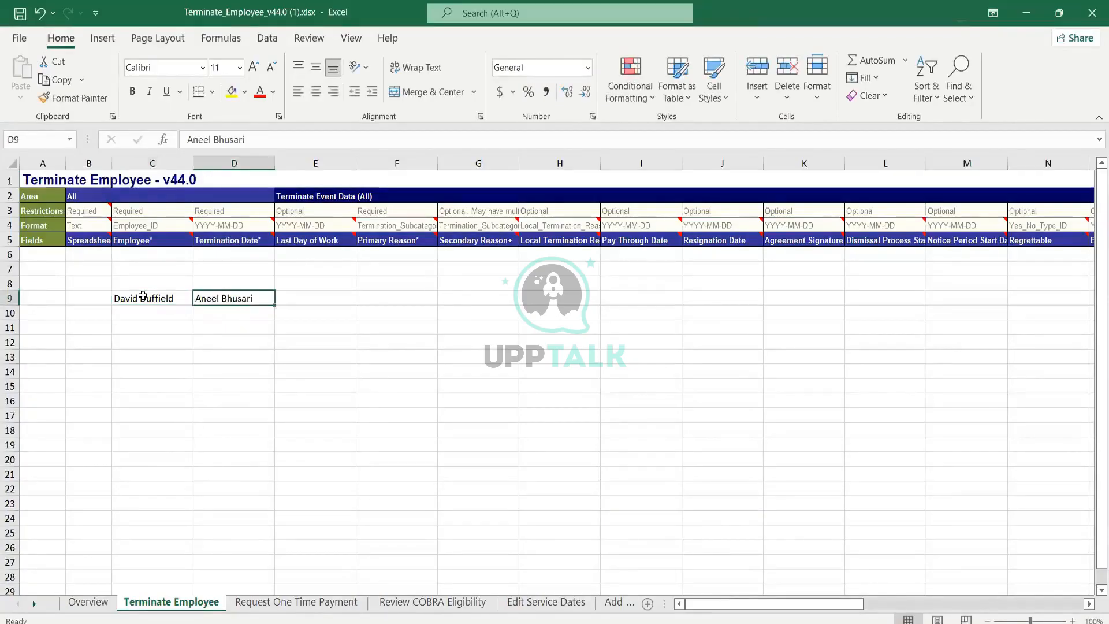
pyautogui.click(143, 296)
pyautogui.hotkey('shift', 'Right')
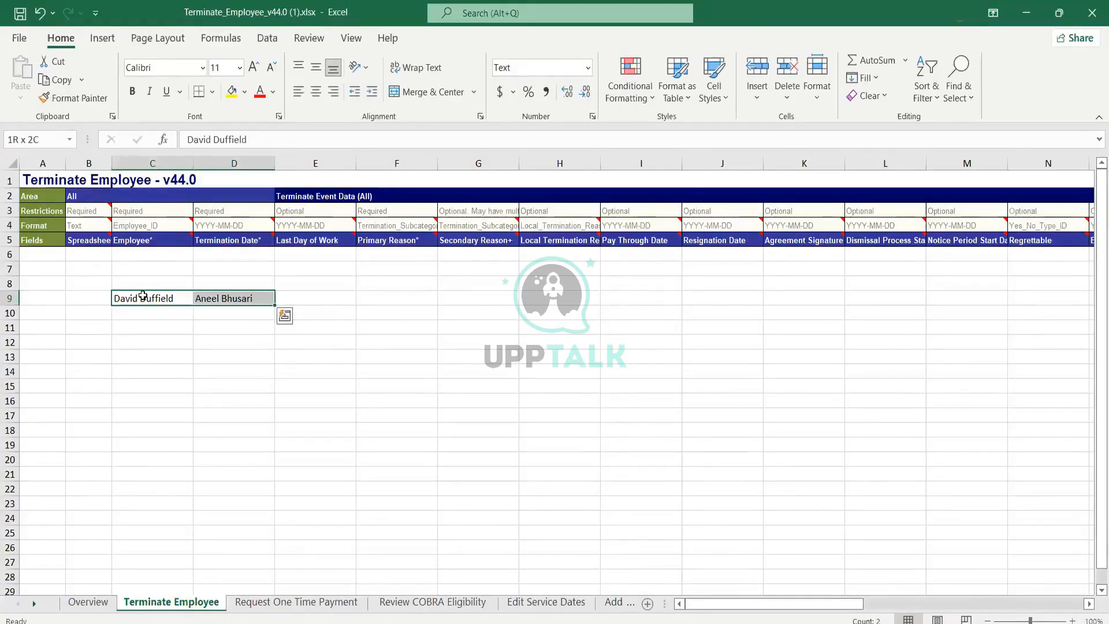
pyautogui.hotkey('shift', 'Right')
pyautogui.hotkey('shift', 'Left')
pyautogui.press('Down')
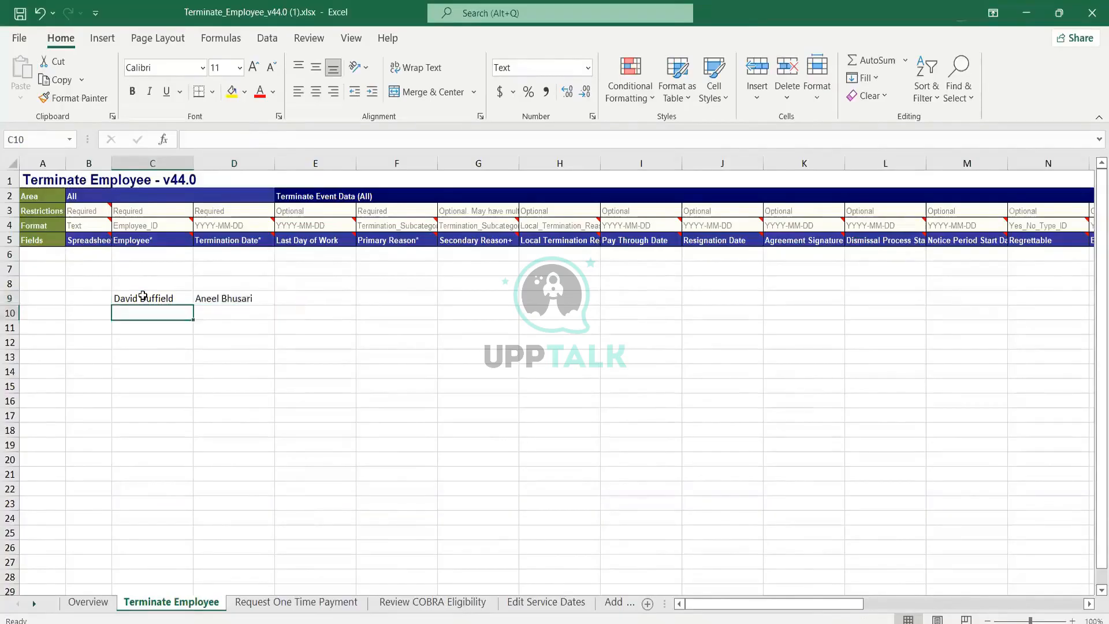
# Step: Enter 2005 in cell E9 under the Last Day of Work column
pyautogui.press('Right')
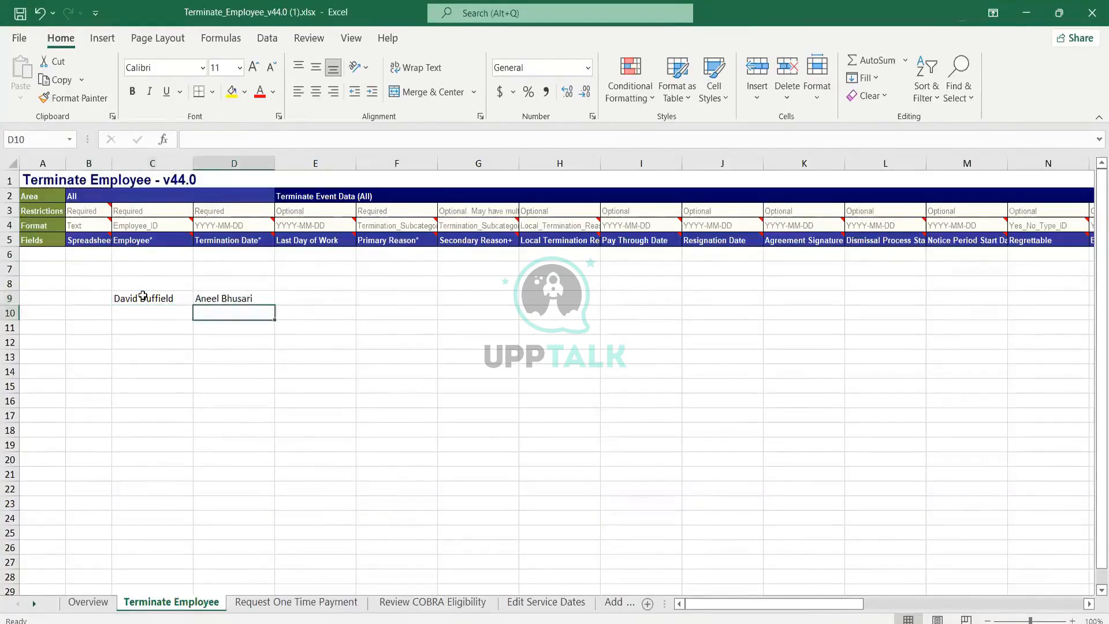
pyautogui.press('Up')
pyautogui.press('Left')
pyautogui.hotkey('shift', 'Right')
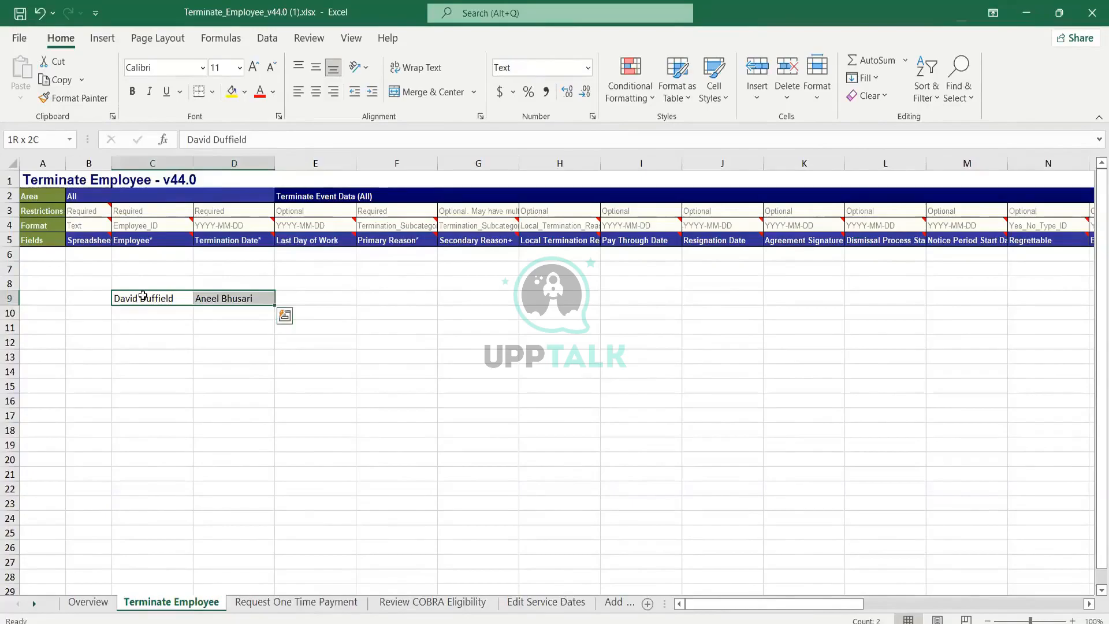
pyautogui.press('Right')
pyautogui.press('Right')
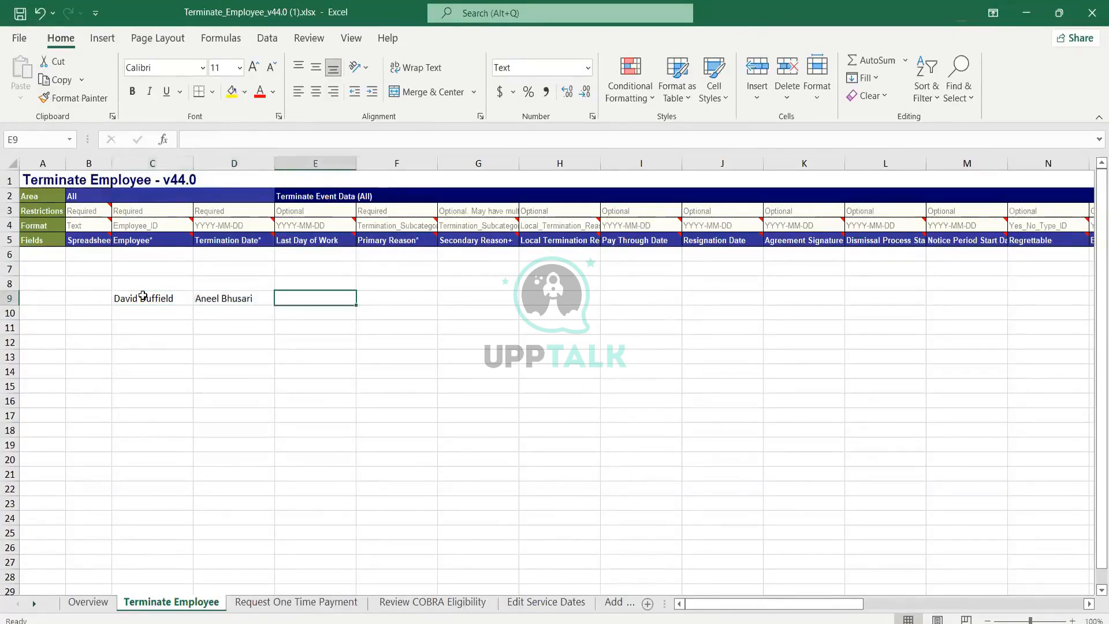
pyautogui.write('2005')
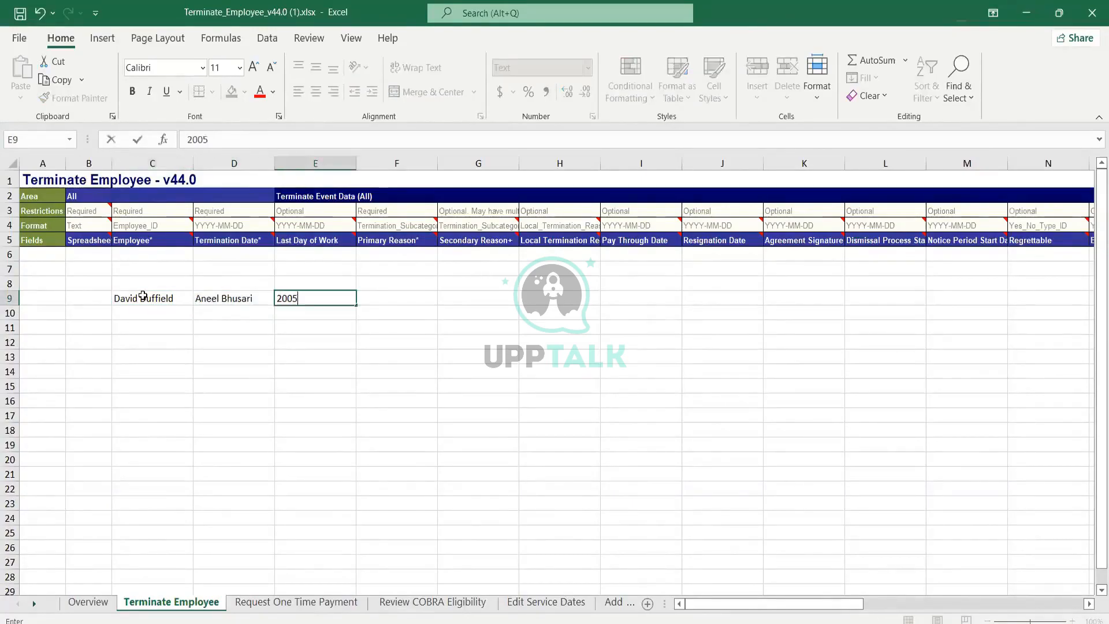
pyautogui.press('Return')
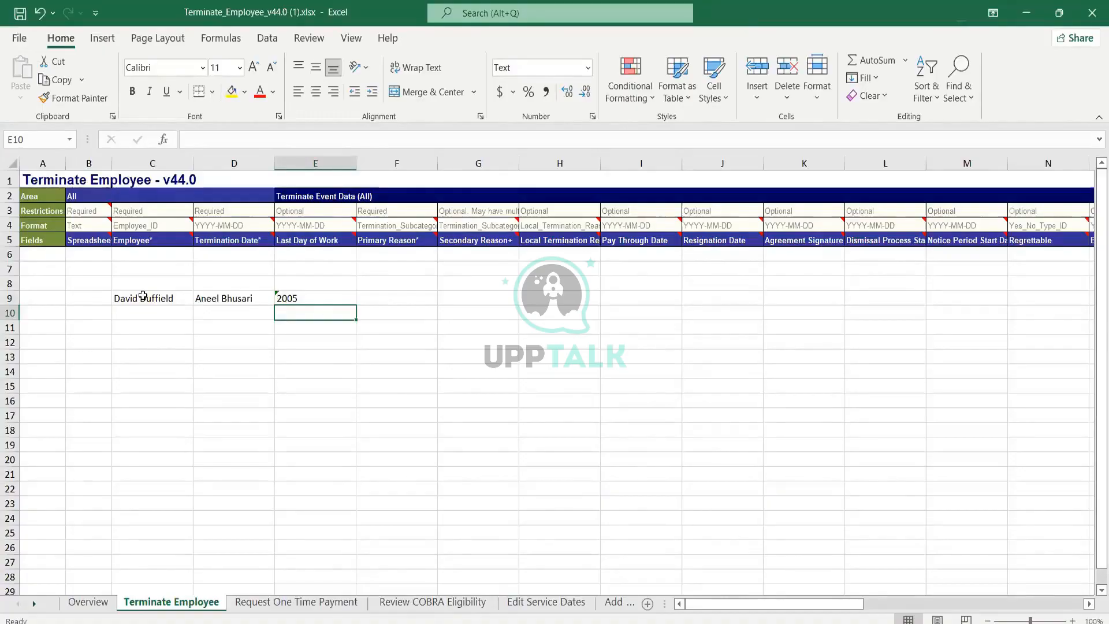
# Step: Enter finance in cell F9 under the Primary Reason column
pyautogui.press('Up')
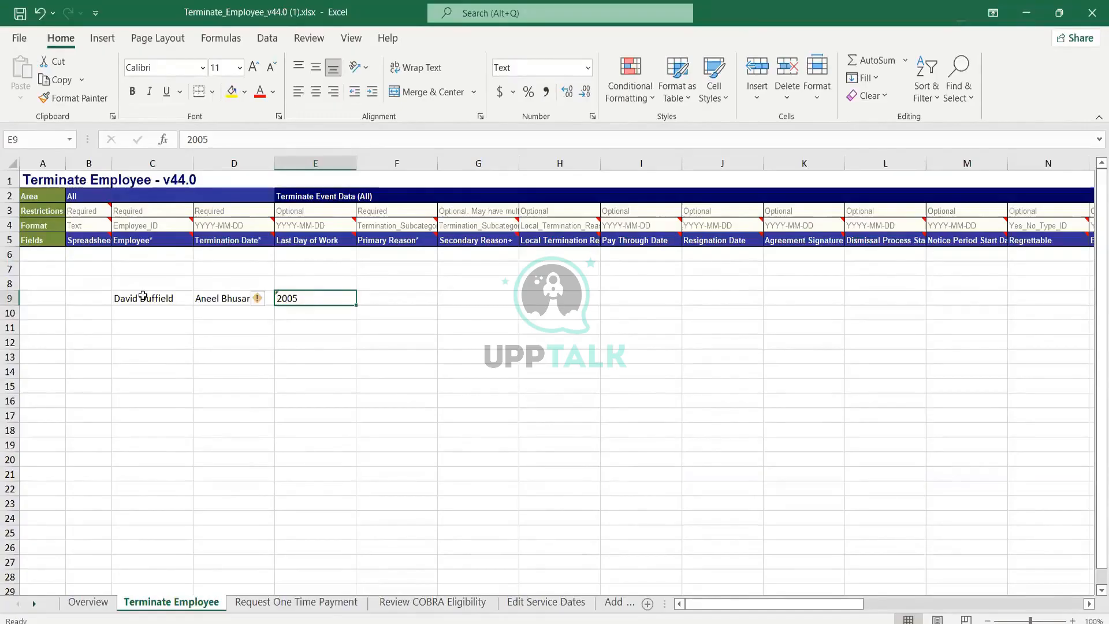
pyautogui.press('Left')
pyautogui.press('Left')
pyautogui.hotkey('shift', 'Right')
pyautogui.press('Right')
pyautogui.press('Right')
pyautogui.press('Right')
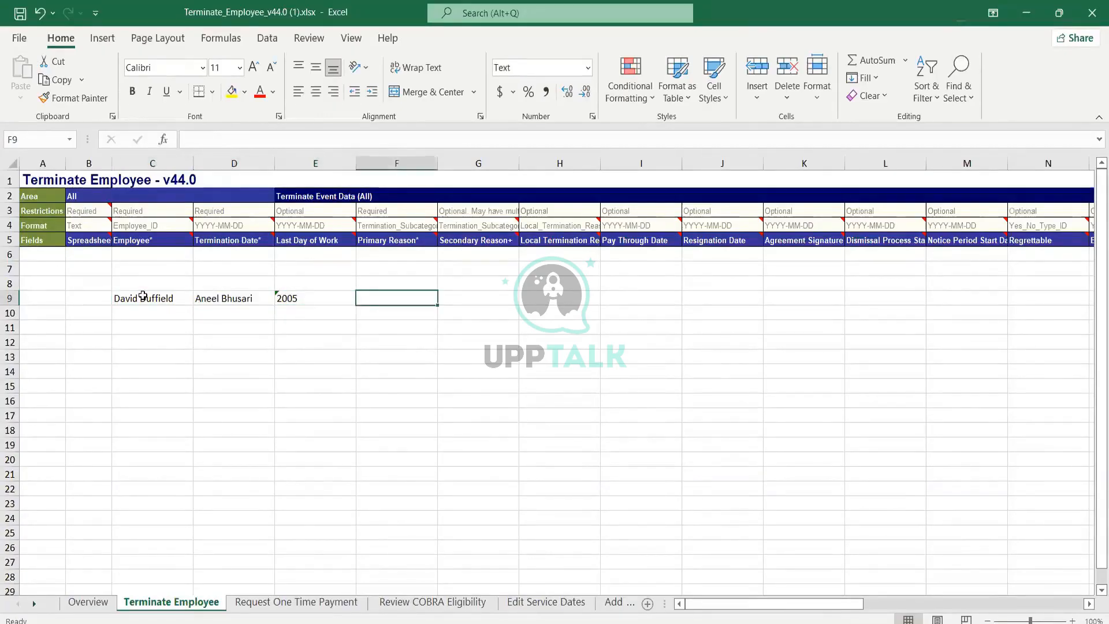
pyautogui.write('finance')
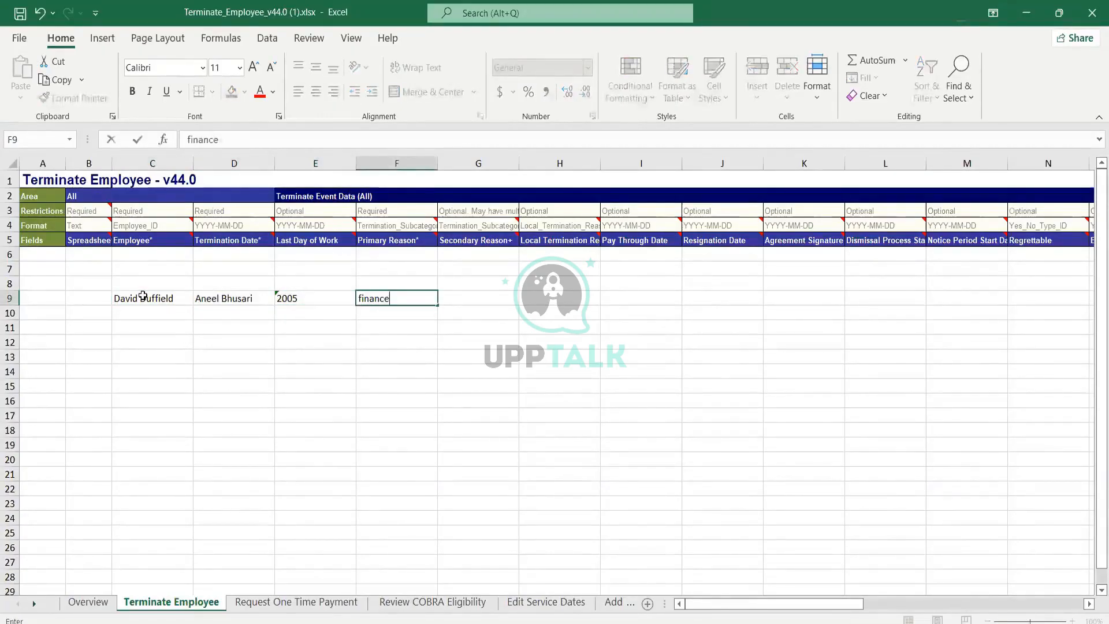
pyautogui.press('Return')
pyautogui.press('Up')
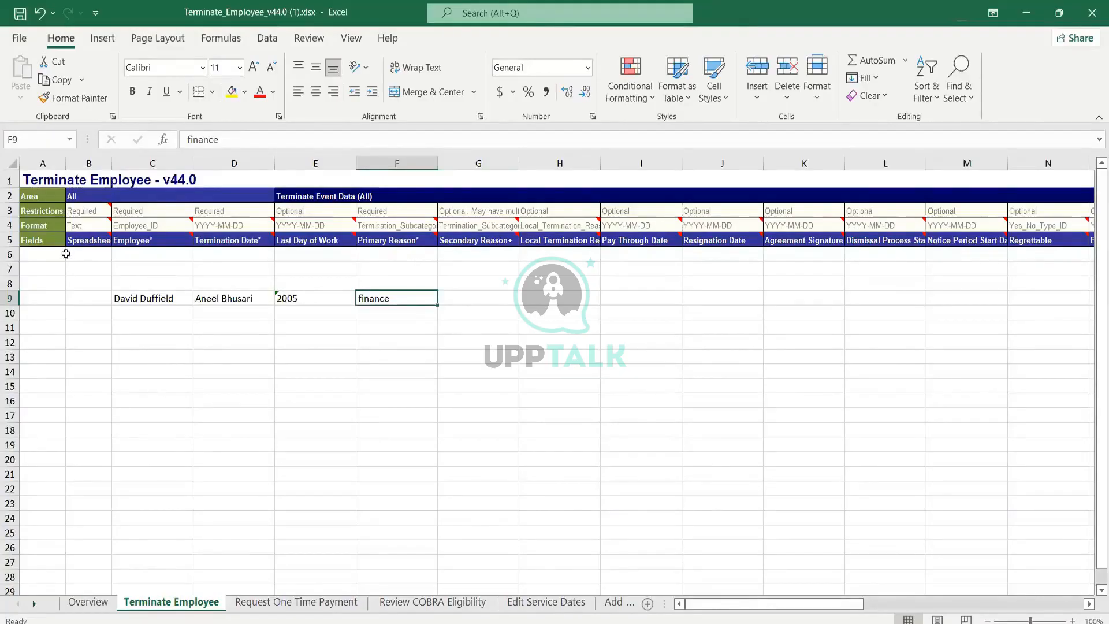
# Step: Enter 2008-09 in cell G9 under the Secondary Reason column
pyautogui.click(464, 297)
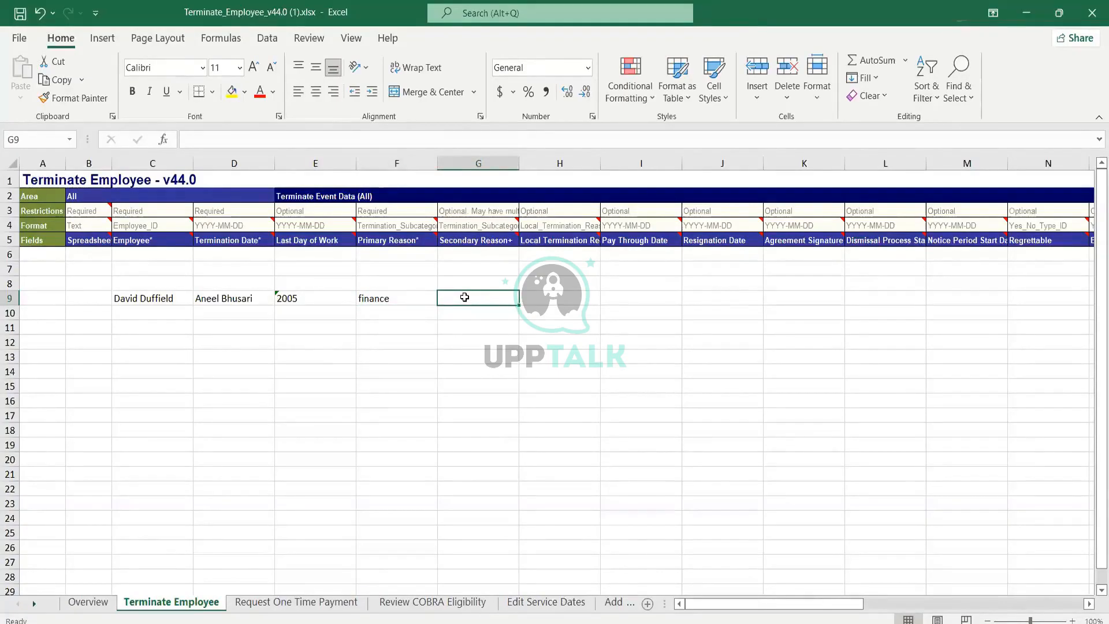
pyautogui.write('200')
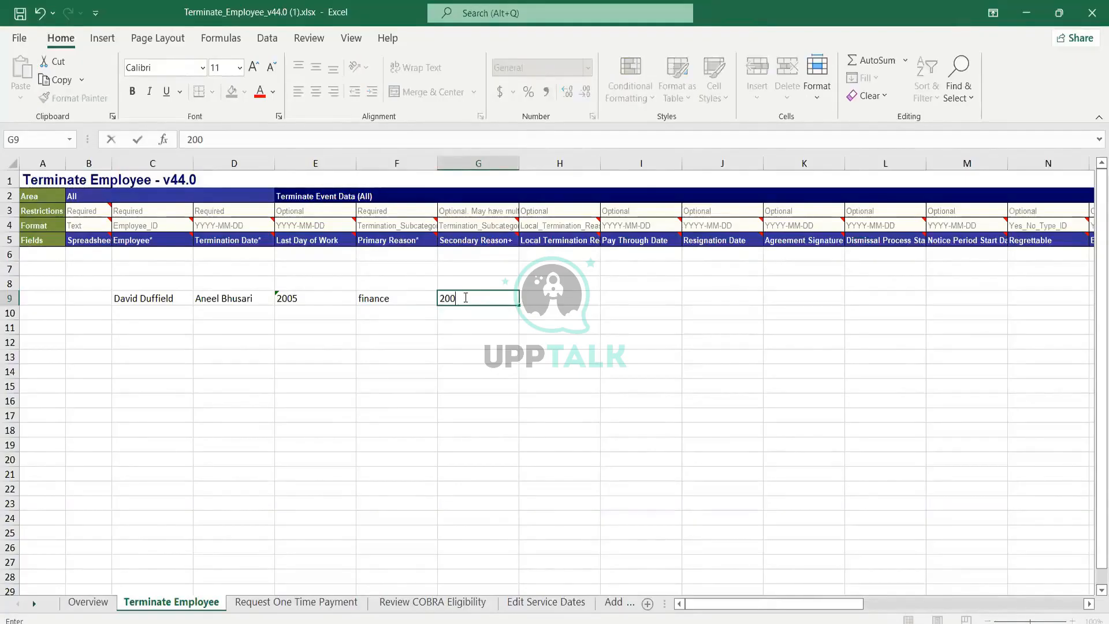
pyautogui.write('8-09')
pyautogui.press('Return')
pyautogui.press('Up')
pyautogui.press('Right')
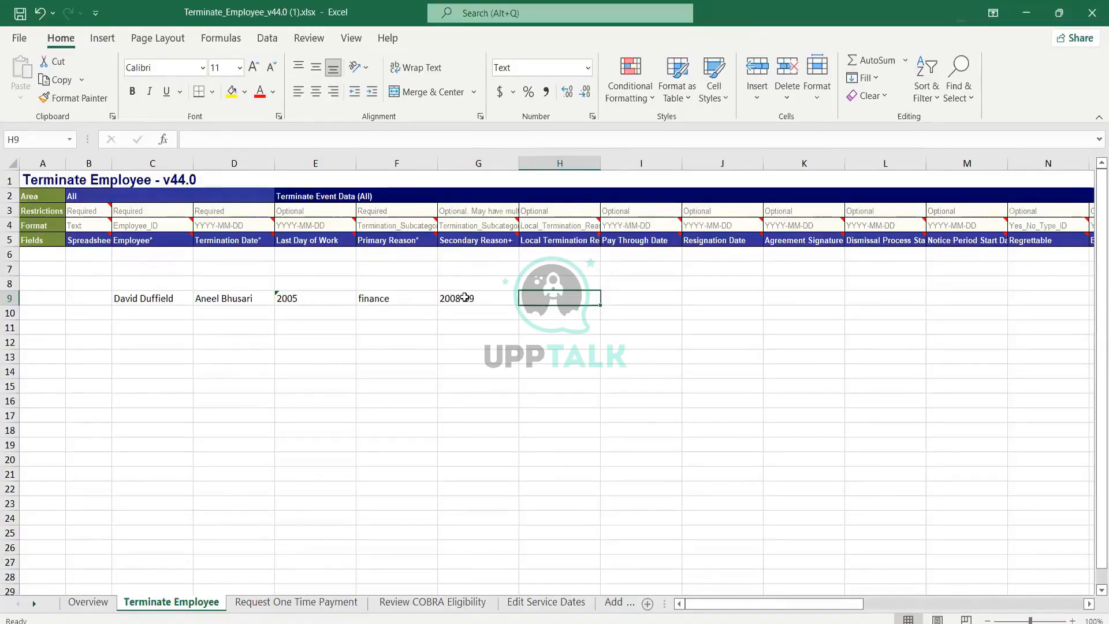
# Step: Review the row 9 entries from E9 to H9 and enter 2010-11 in cell I9 under Pay Through Date
pyautogui.click(465, 298)
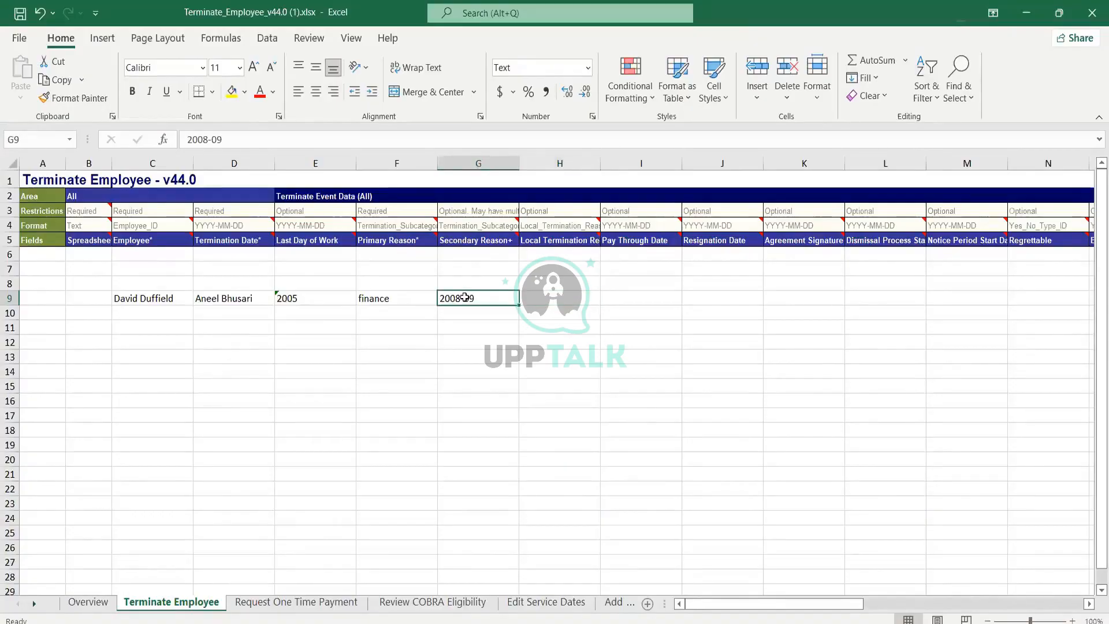
pyautogui.press('Left')
pyautogui.press('Left')
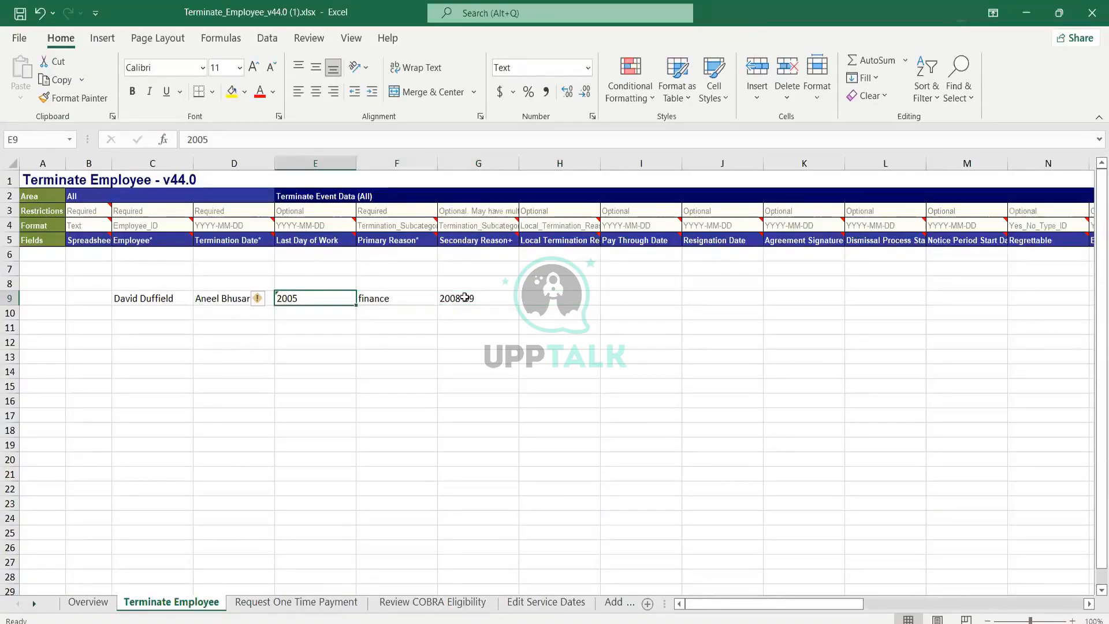
pyautogui.hotkey('shift', 'Right')
pyautogui.hotkey('shift', 'Right')
pyautogui.hotkey('shift', 'Right')
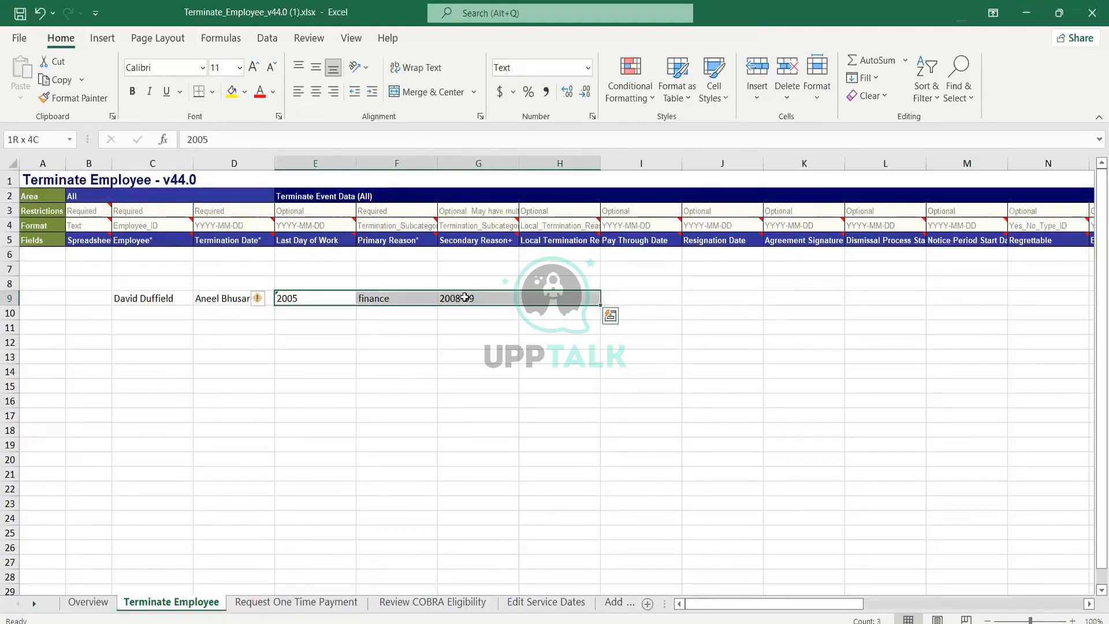
pyautogui.press('Right')
pyautogui.press('Right')
pyautogui.press('Right')
pyautogui.press('Right')
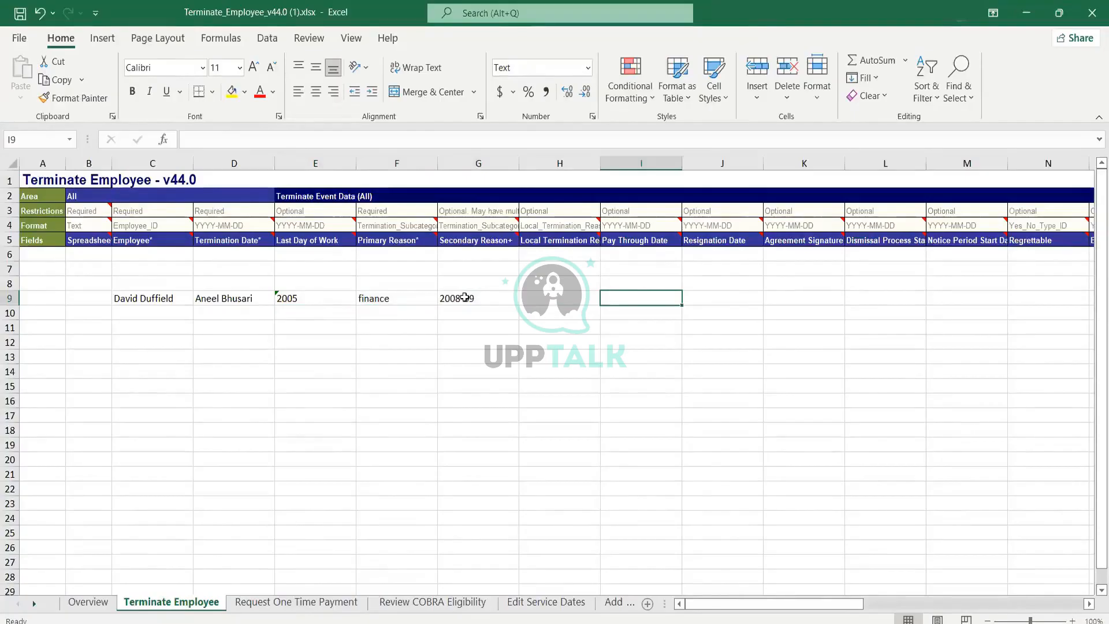
pyautogui.write('2010')
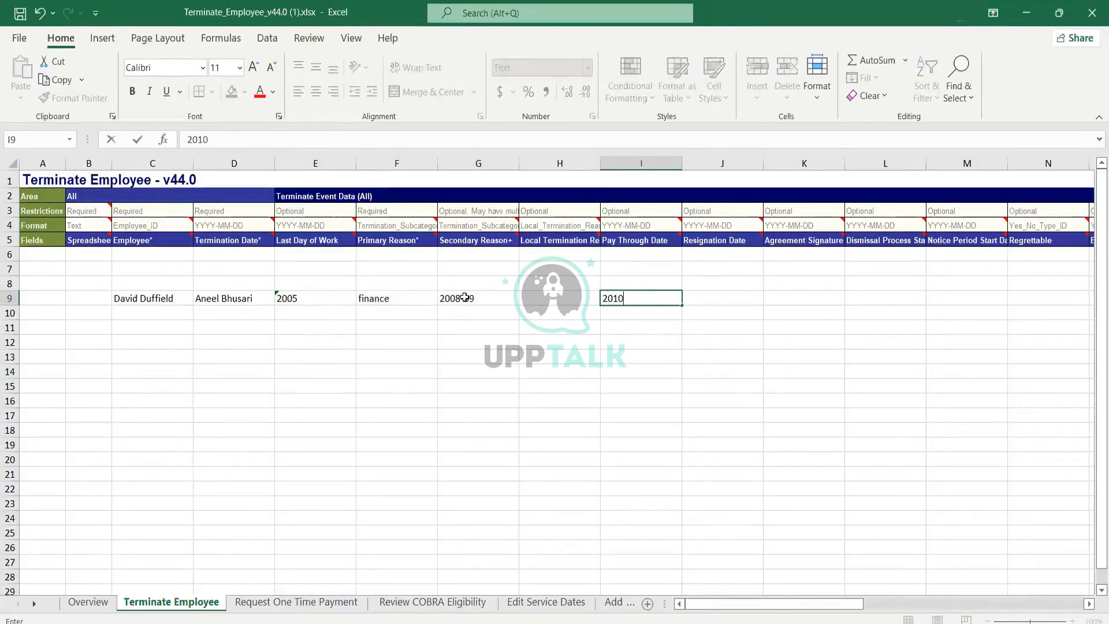
pyautogui.write('-11')
pyautogui.press('Return')
pyautogui.press('Up')
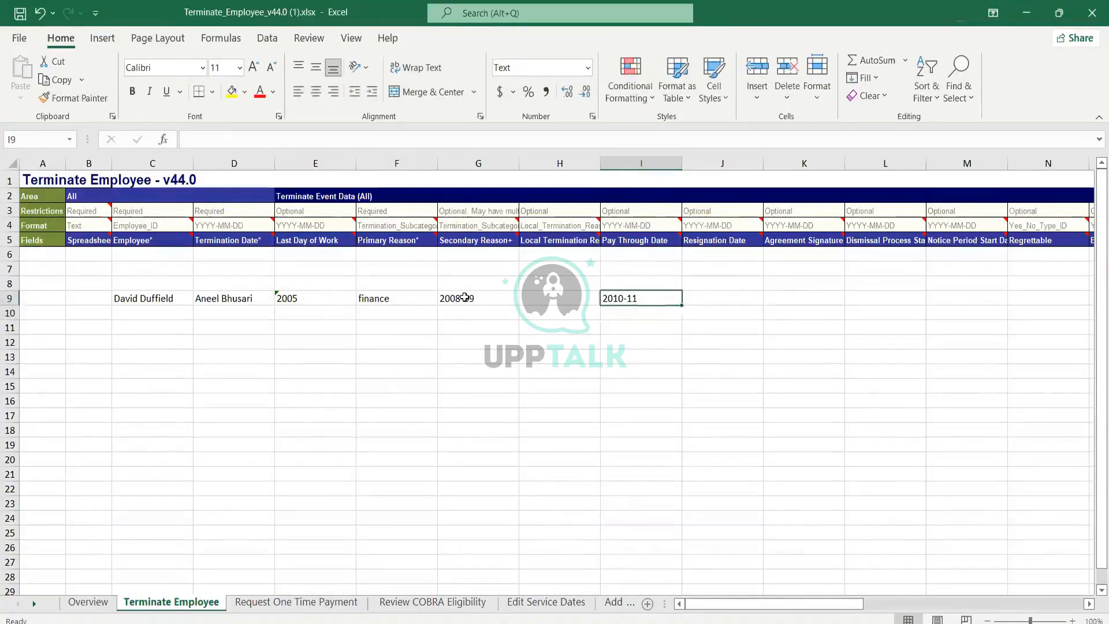
# Step: Enter Accenture in cell J9 under the Resignation Date column
pyautogui.press('Right')
pyautogui.write('Accenture')
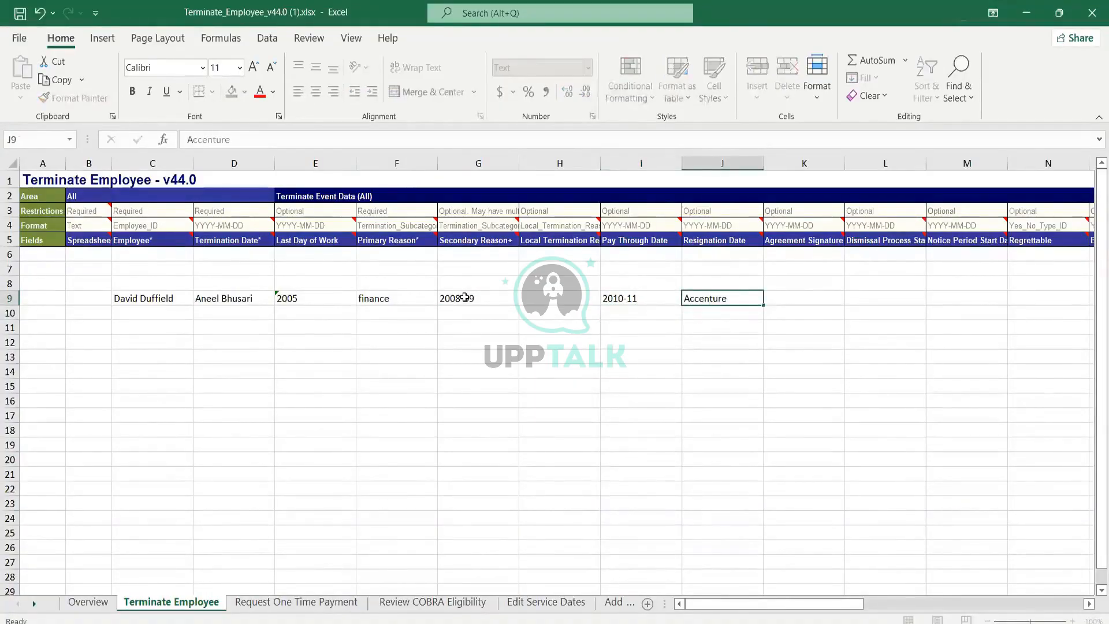
pyautogui.press('Return')
pyautogui.press('Up')
pyautogui.press('Down')
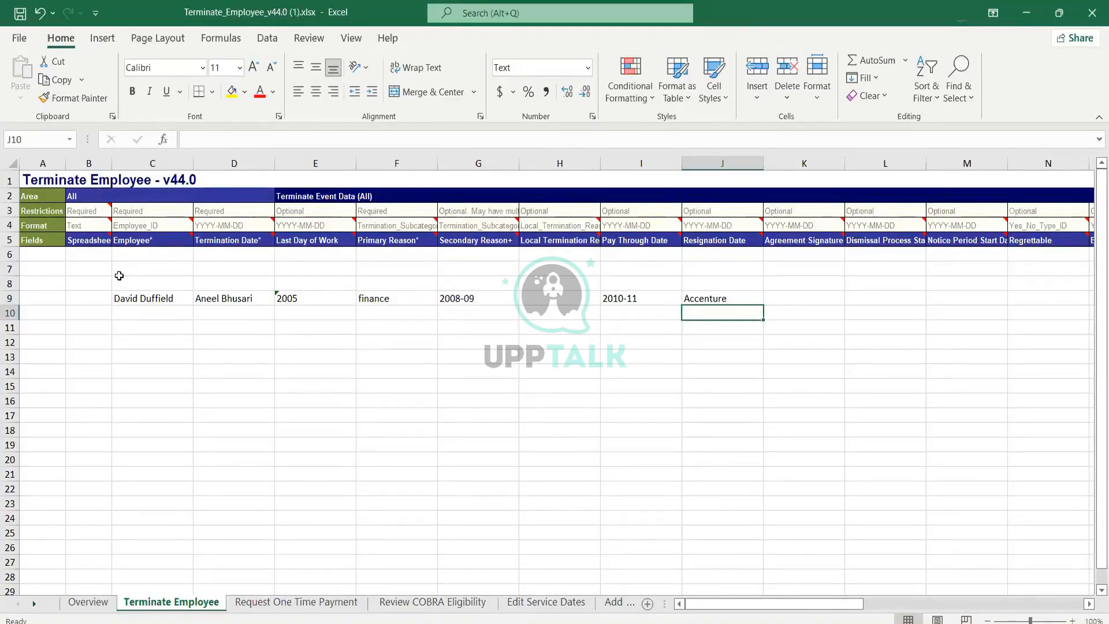
# Step: Enter 10K in cell K9 under the Agreement Signature column
pyautogui.click(776, 301)
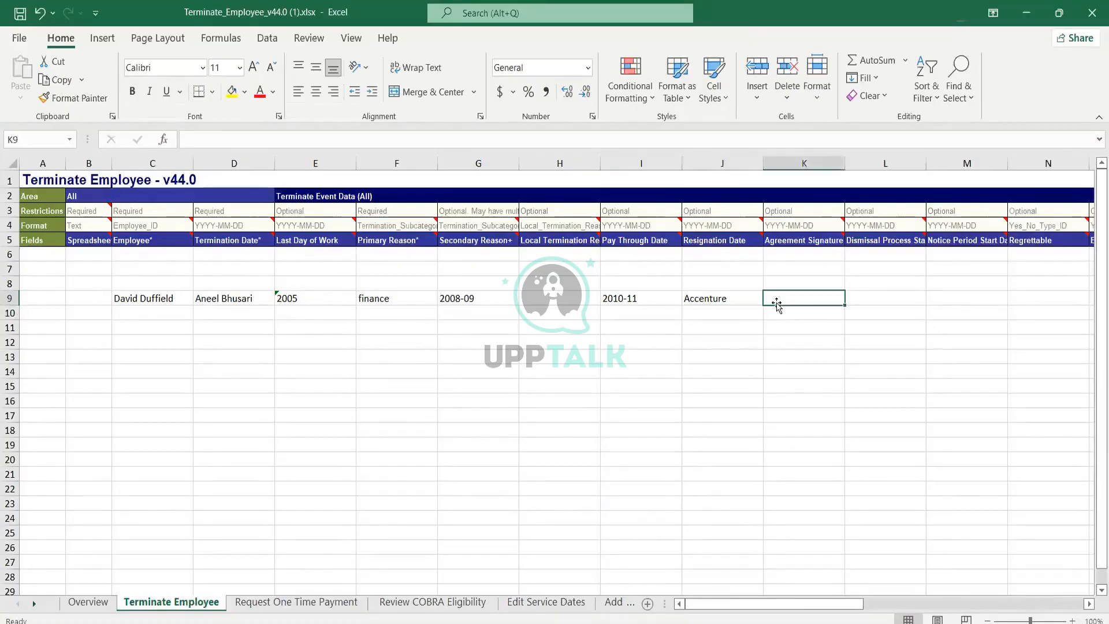
pyautogui.write('10')
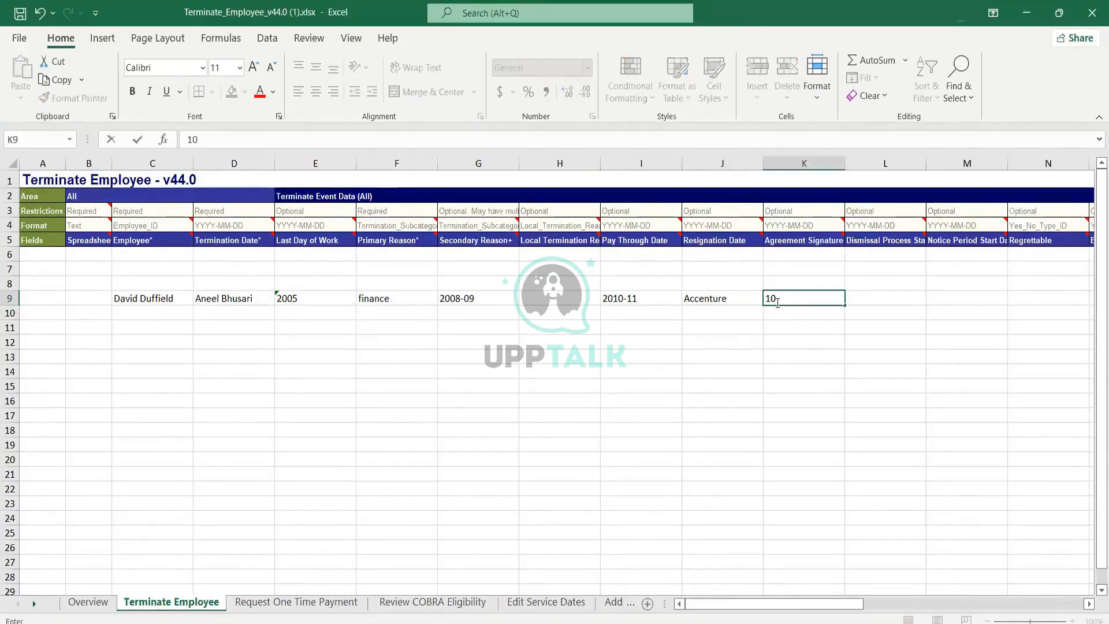
pyautogui.write('K')
pyautogui.press('Return')
pyautogui.press('Up')
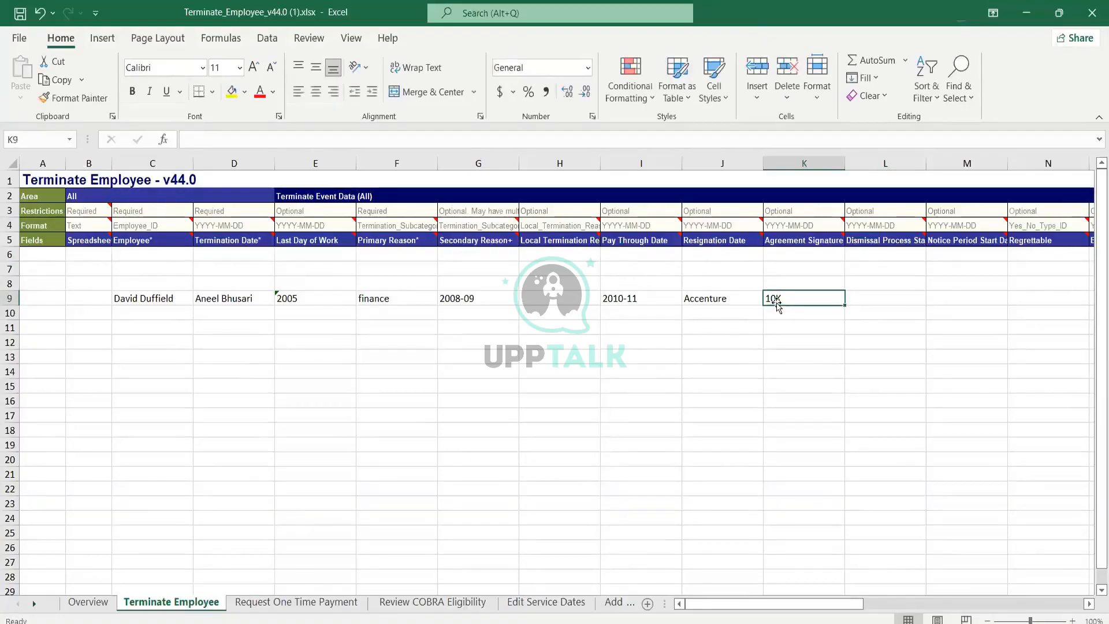
# Step: Enter 66 workday partner in cell J10 under the Resignation Date column
pyautogui.press('Right')
pyautogui.press('Left')
pyautogui.press('Left')
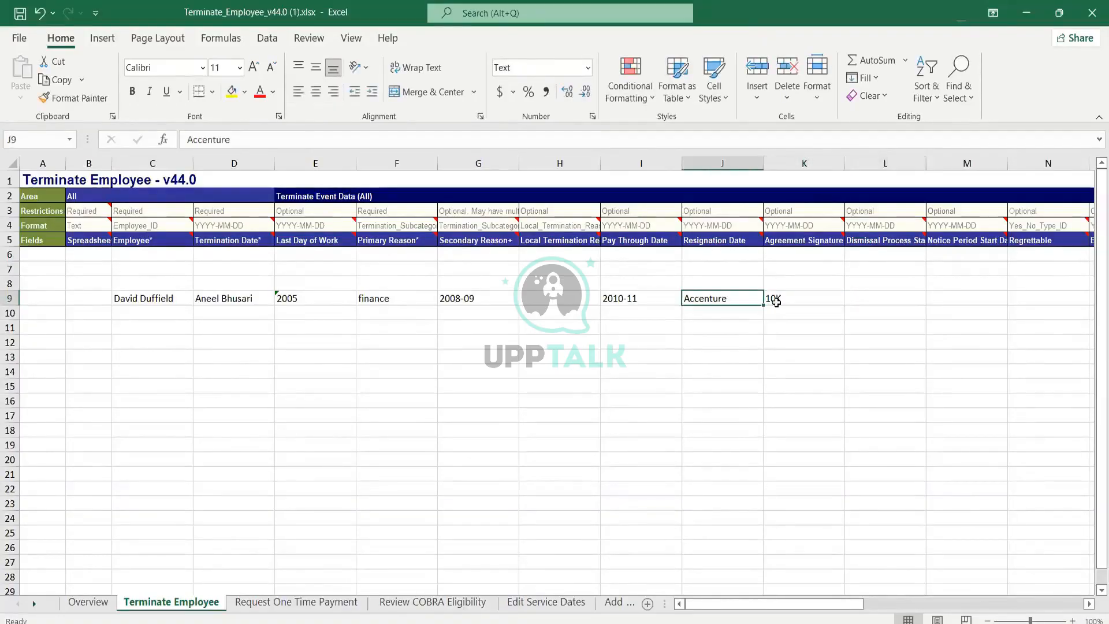
pyautogui.click(778, 303)
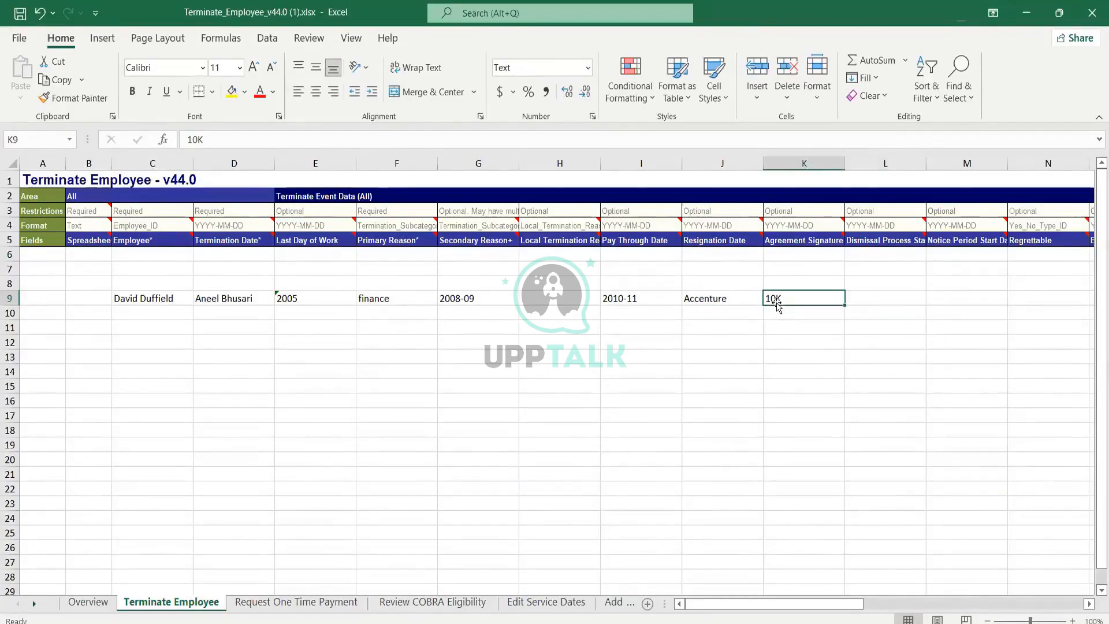
pyautogui.press('Left')
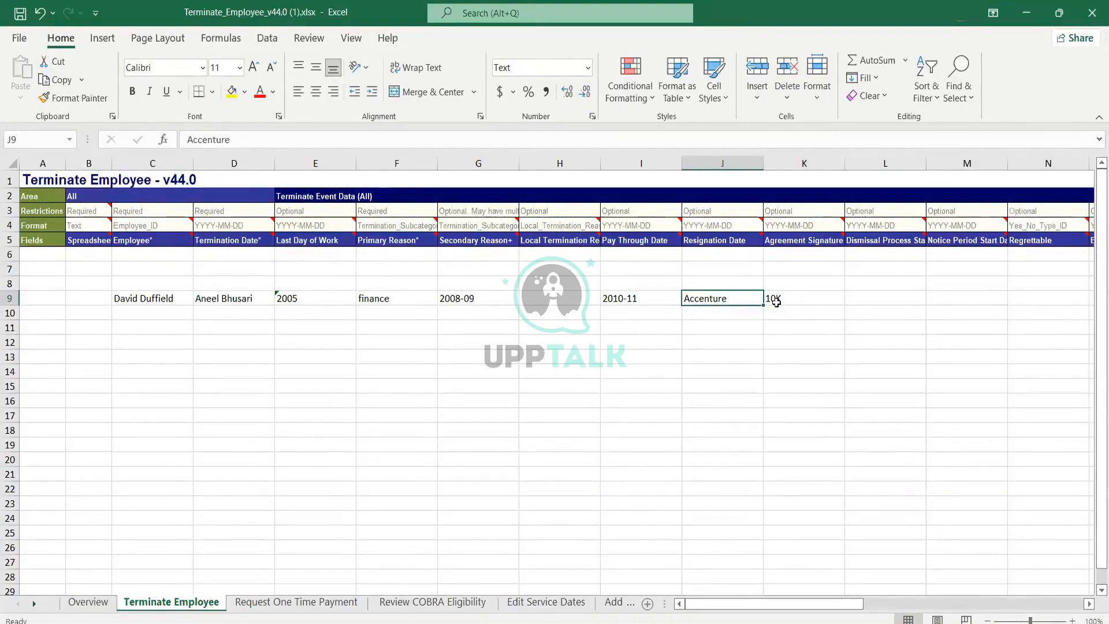
pyautogui.click(777, 303)
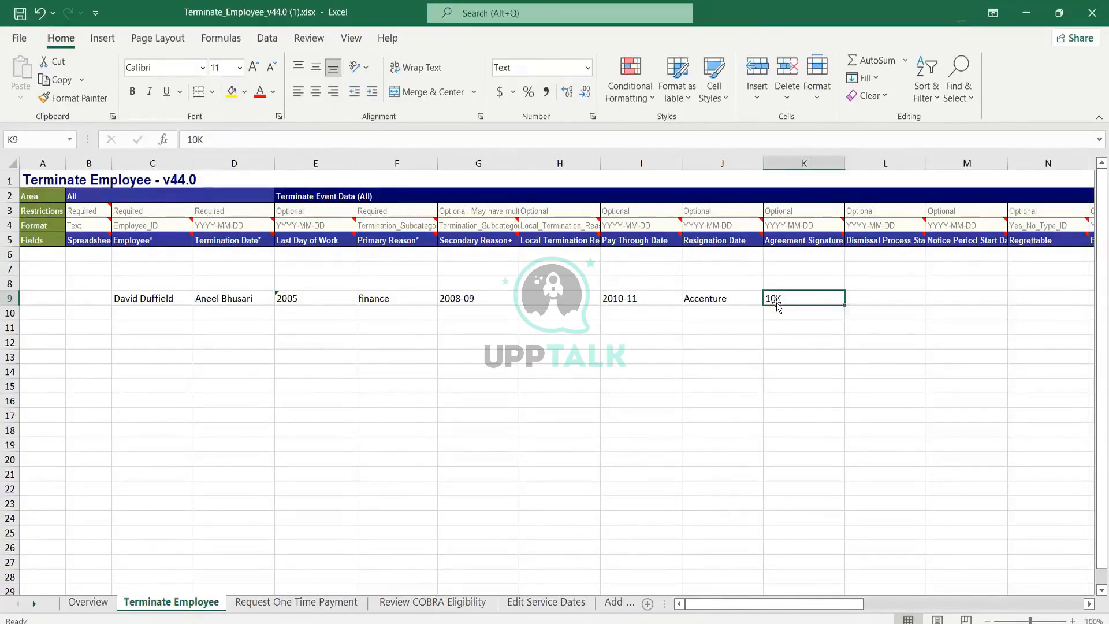
pyautogui.press('Down')
pyautogui.press('Left')
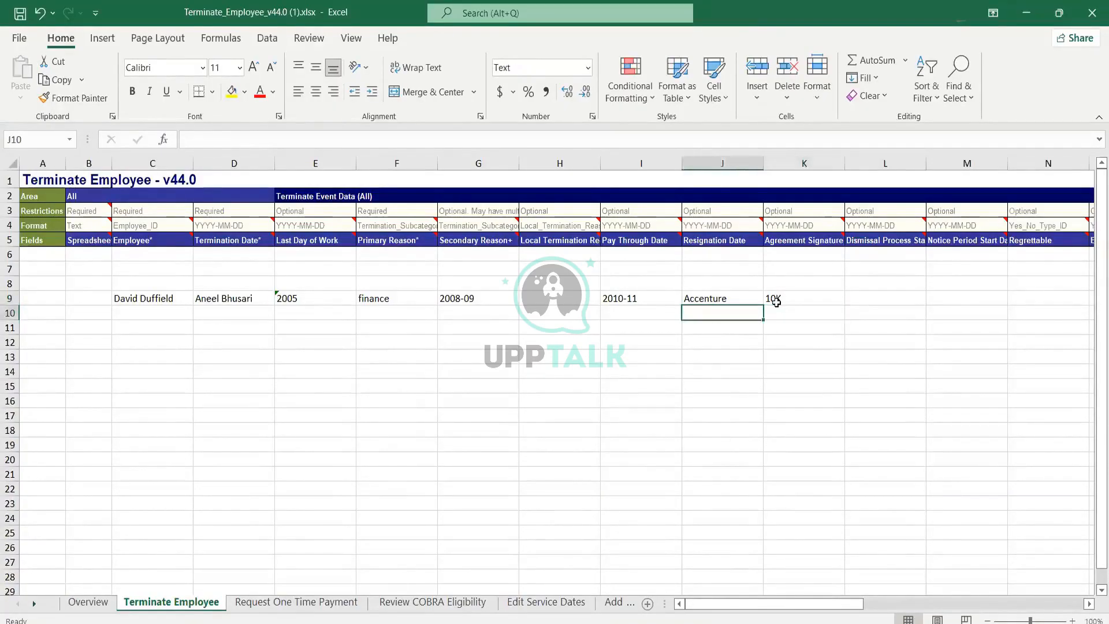
pyautogui.write('66 work')
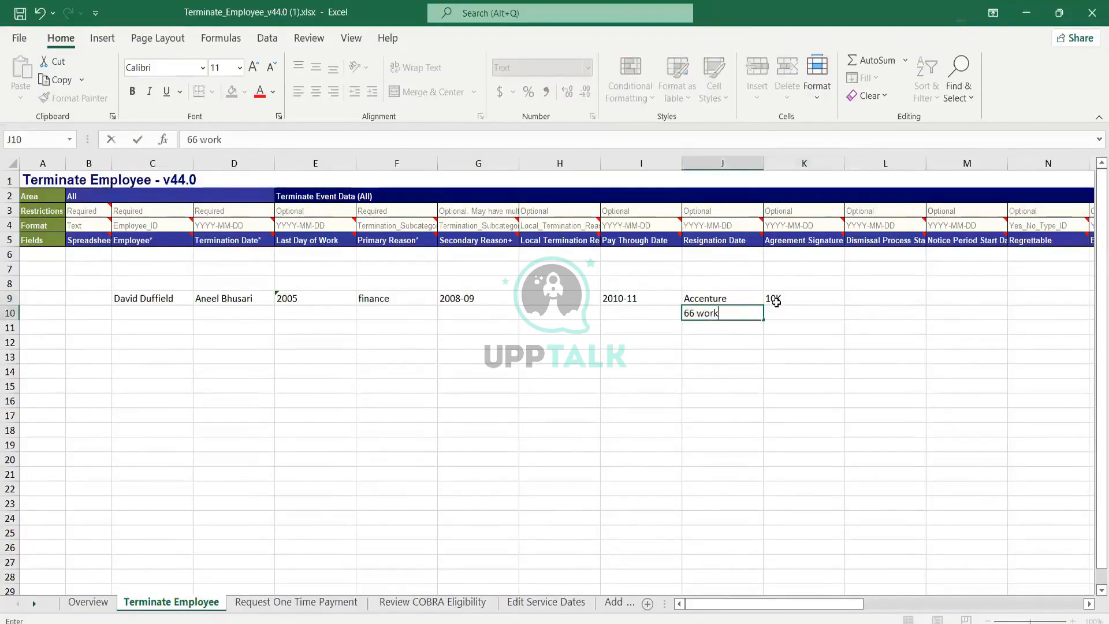
pyautogui.write('day partmer')
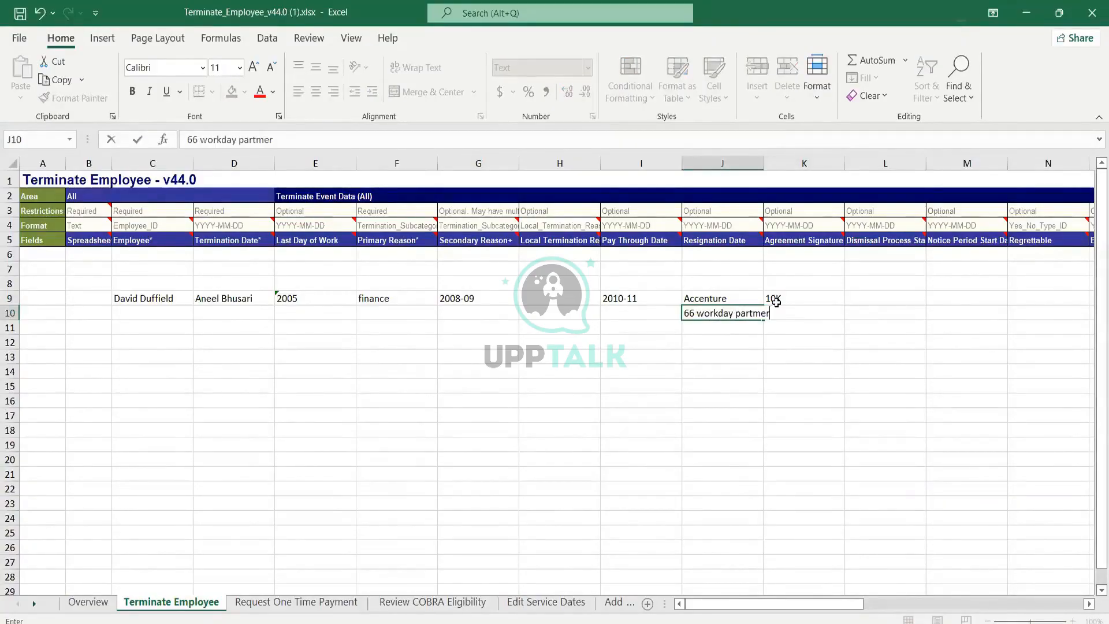
pyautogui.press('BackSpace')
pyautogui.press('BackSpace')
pyautogui.press('BackSpace')
pyautogui.write('ner')
pyautogui.press('Return')
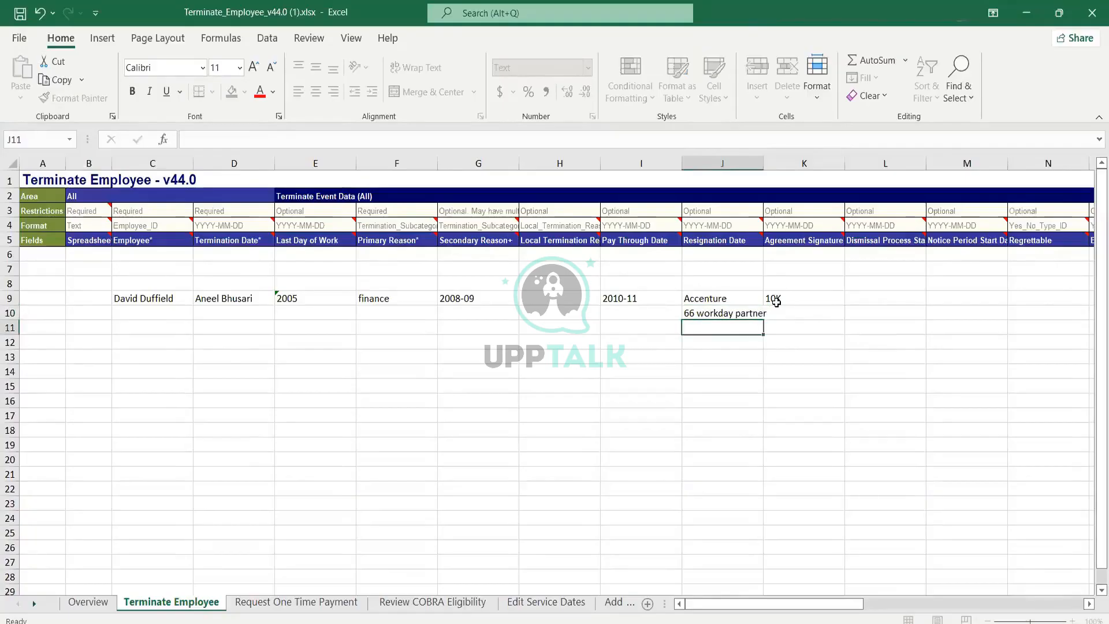
# Step: Enter Cognizent in cell H9 under the Local Termination Reason column
pyautogui.press('Up')
pyautogui.press('Left')
pyautogui.press('Left')
pyautogui.press('Left')
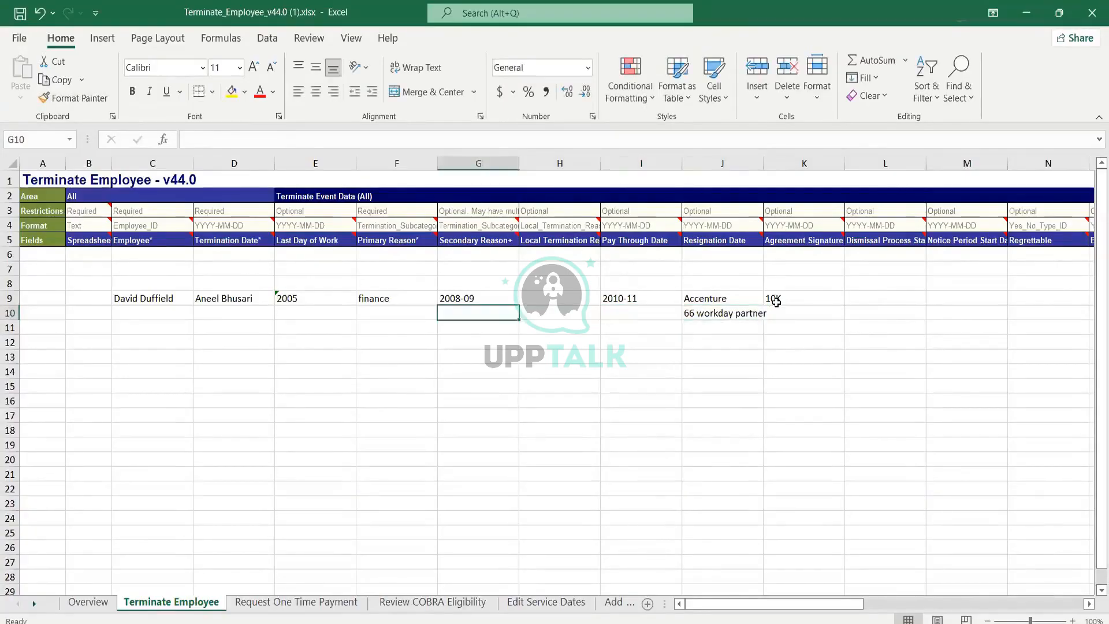
pyautogui.press('Up')
pyautogui.press('Right')
pyautogui.write('Cog')
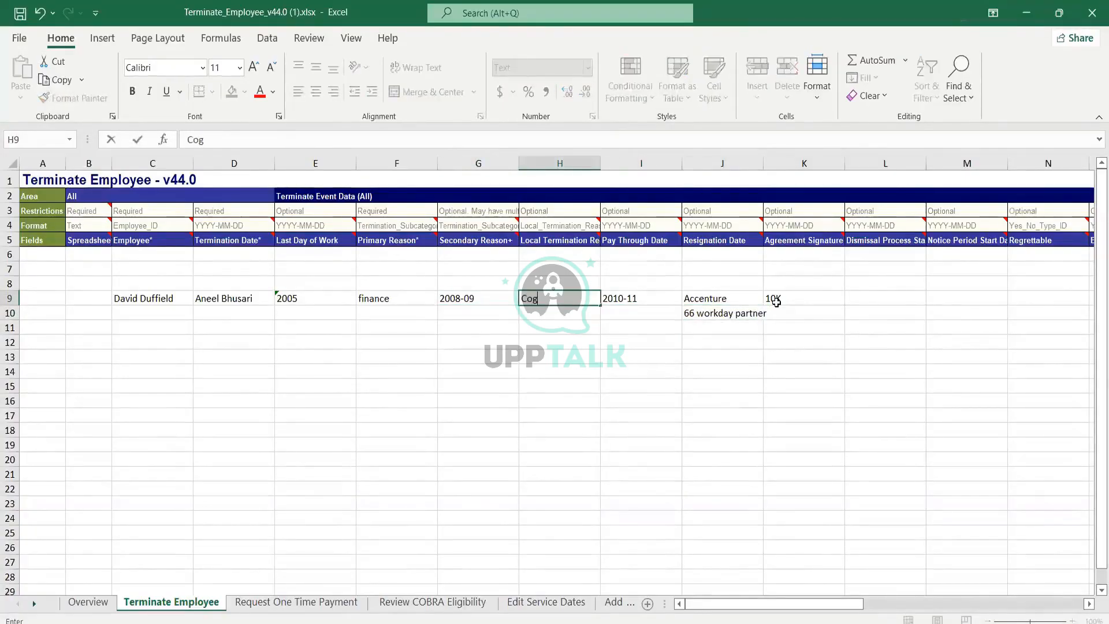
pyautogui.write('nizent')
pyautogui.press('Return')
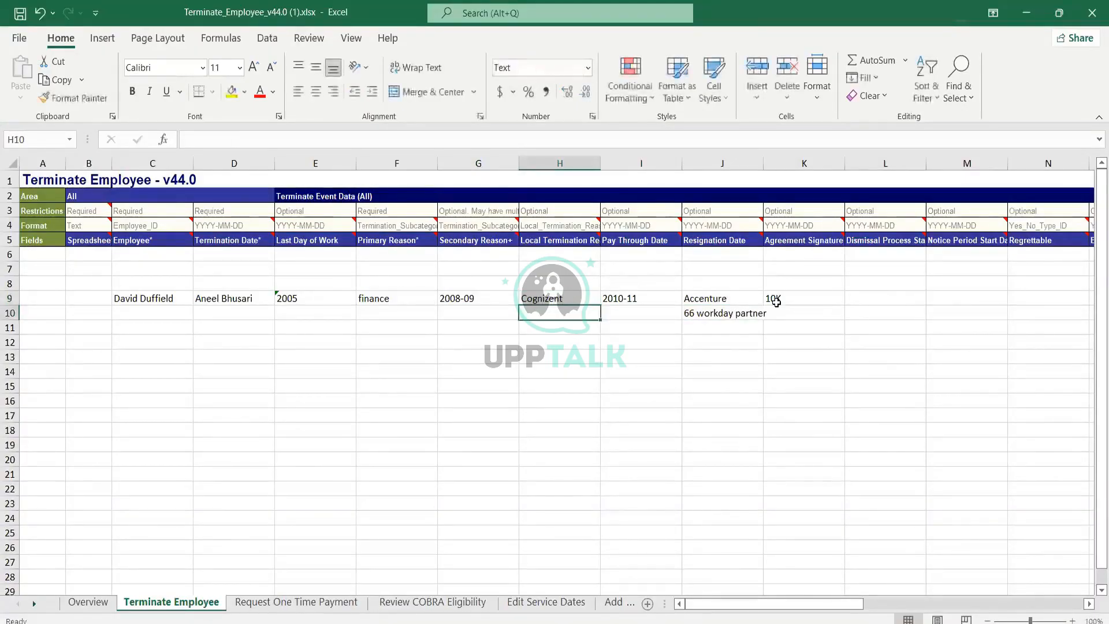
# Step: Review the row 9 entries between the Local Termination Reason and Agreement Signature columns
pyautogui.press('Up')
pyautogui.press('Right')
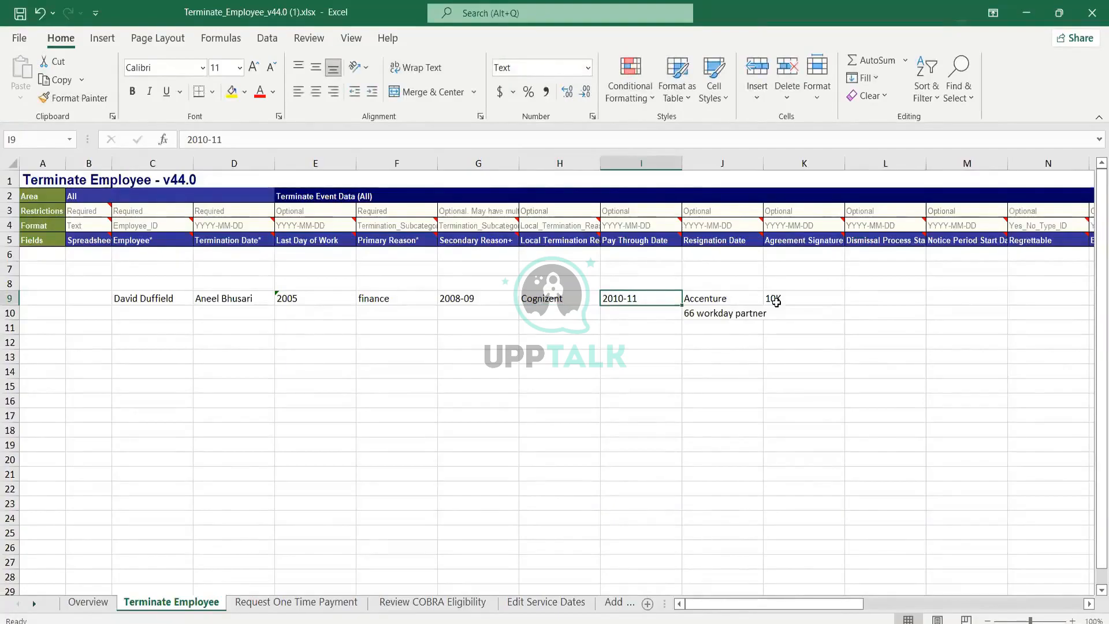
pyautogui.press('Left')
pyautogui.press('Right')
pyautogui.press('Right')
pyautogui.press('Left')
pyautogui.press('Left')
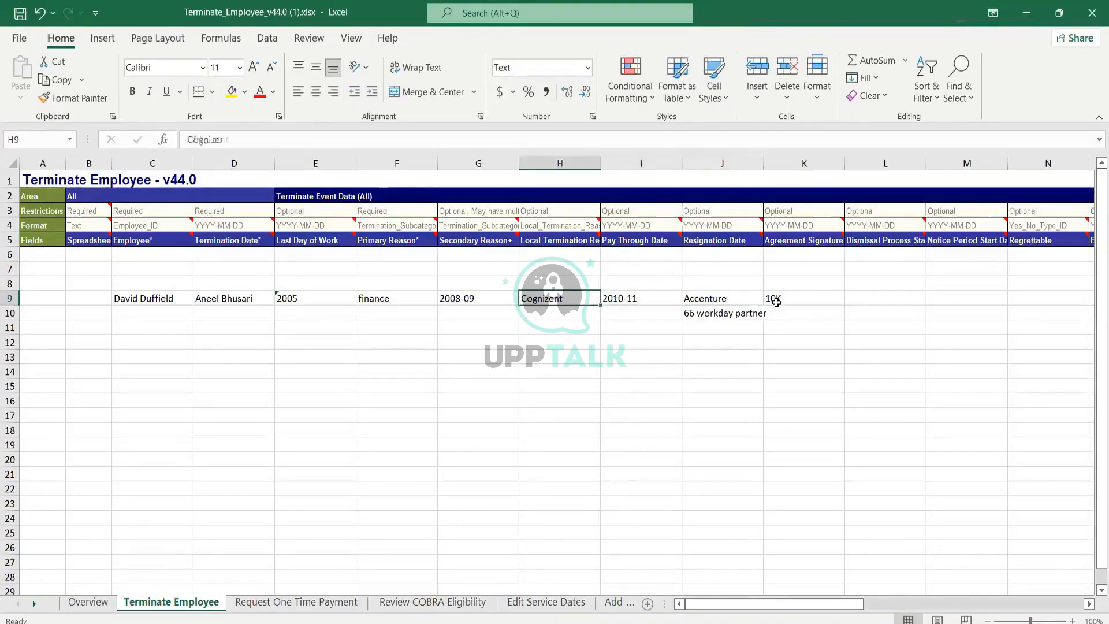
pyautogui.press('Down')
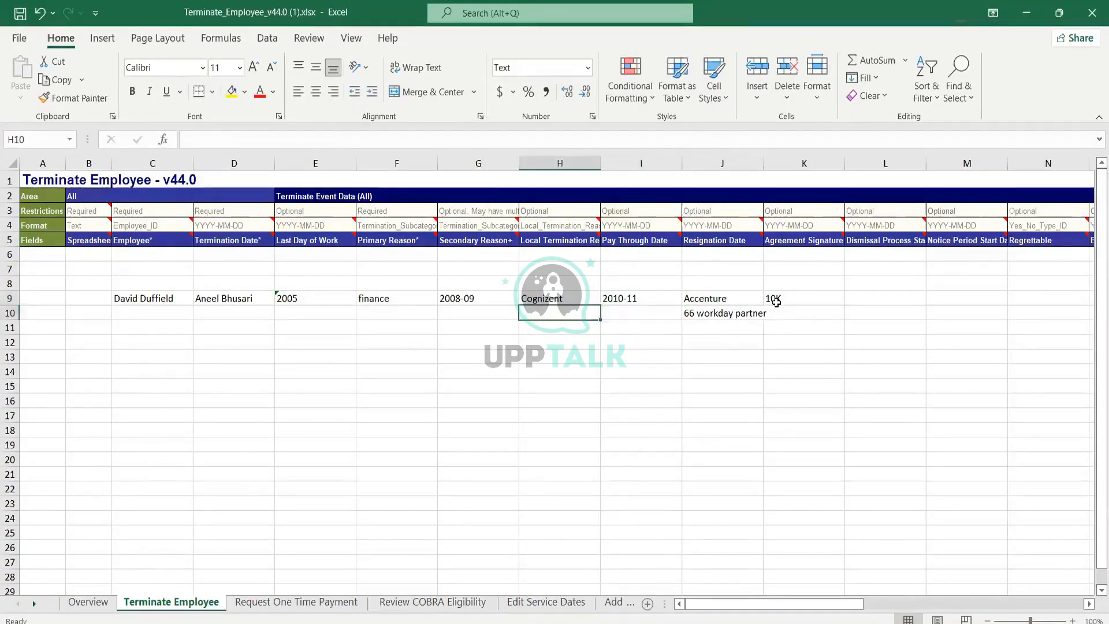
pyautogui.press('Up')
pyautogui.press('Down')
pyautogui.press('Up')
pyautogui.press('Right')
pyautogui.press('Right')
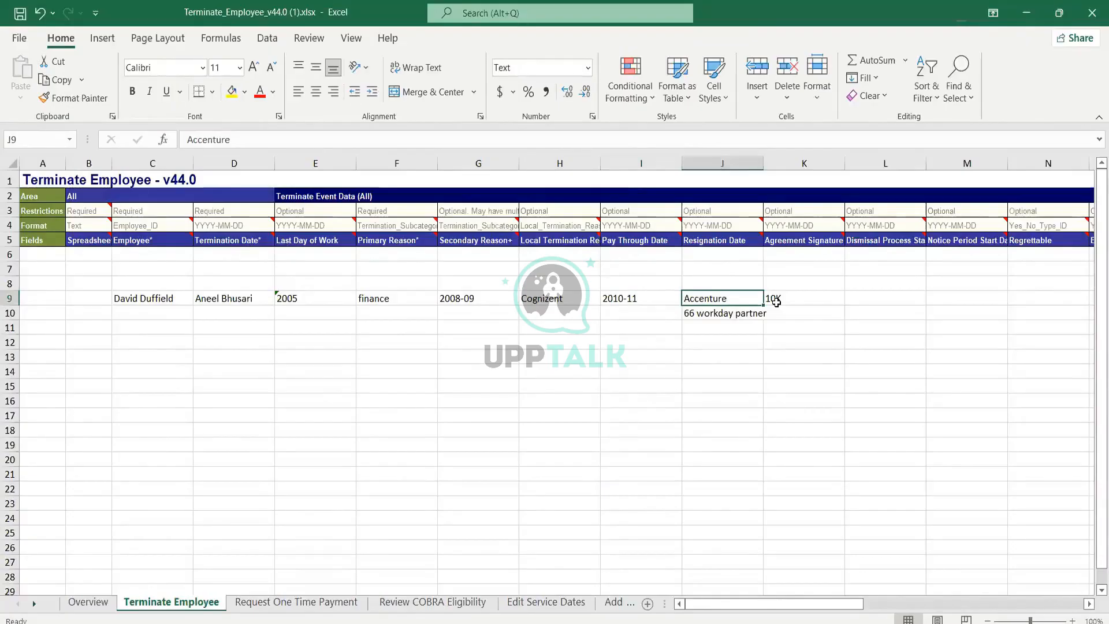
pyautogui.press('Left')
pyautogui.press('Left')
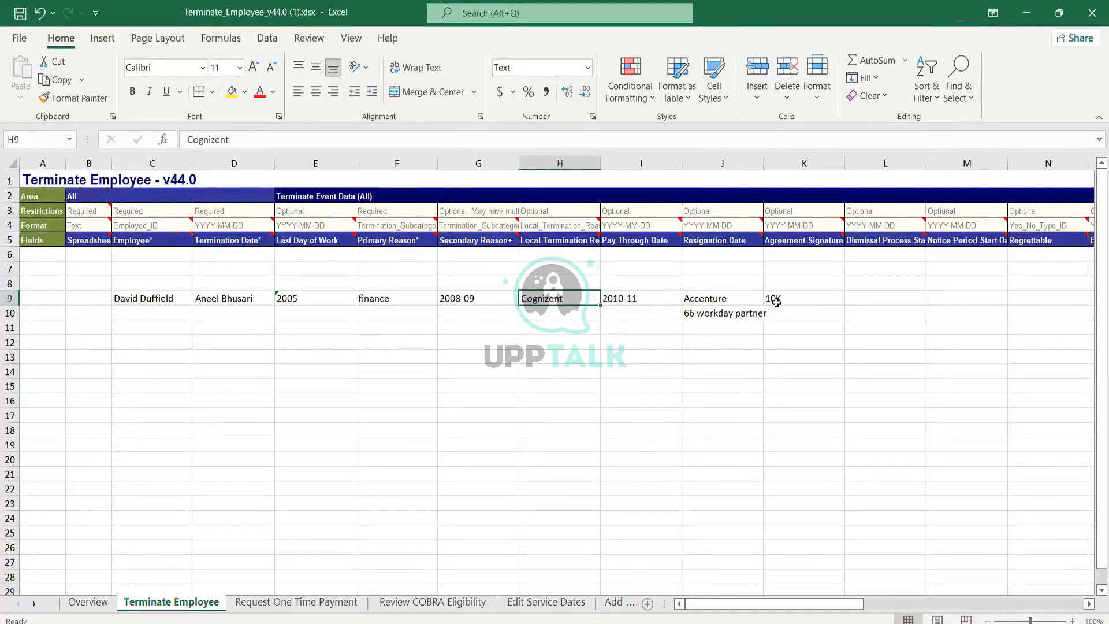
# Step: Clear all the entered data from cells C9 through K10
pyautogui.press('Left')
pyautogui.press('Left')
pyautogui.press('Left')
pyautogui.press('Left')
pyautogui.press('Left')
pyautogui.hotkey('shift', 'Right')
pyautogui.hotkey('shift', 'Right')
pyautogui.hotkey('shift', 'Right')
pyautogui.hotkey('shift', 'Right')
pyautogui.hotkey('shift', 'Right')
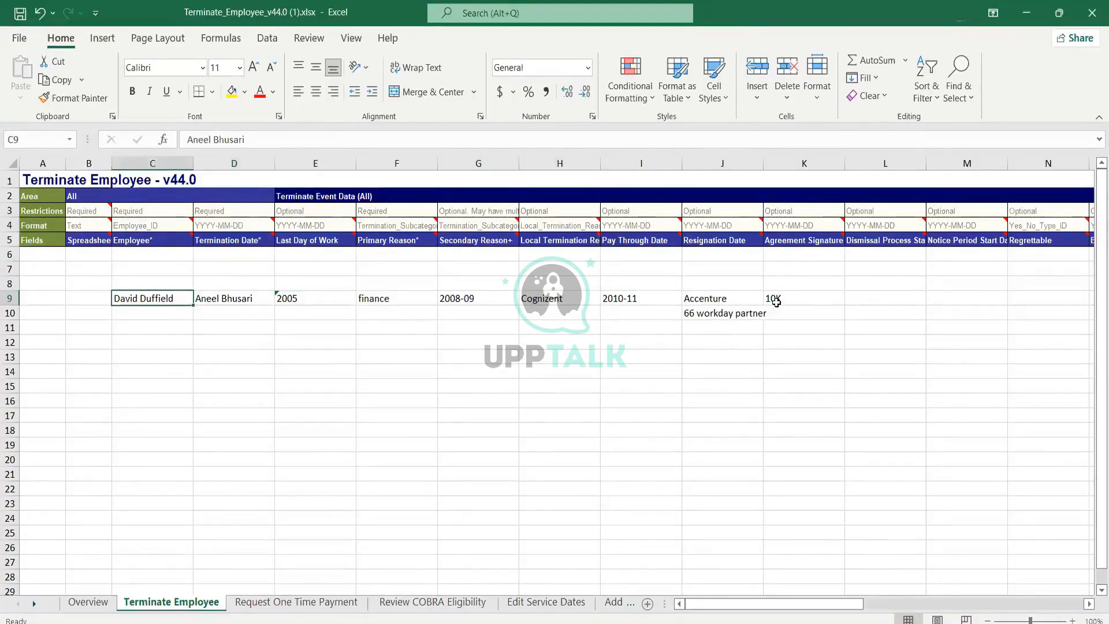
pyautogui.hotkey('shift', 'Right')
pyautogui.hotkey('shift', 'Down')
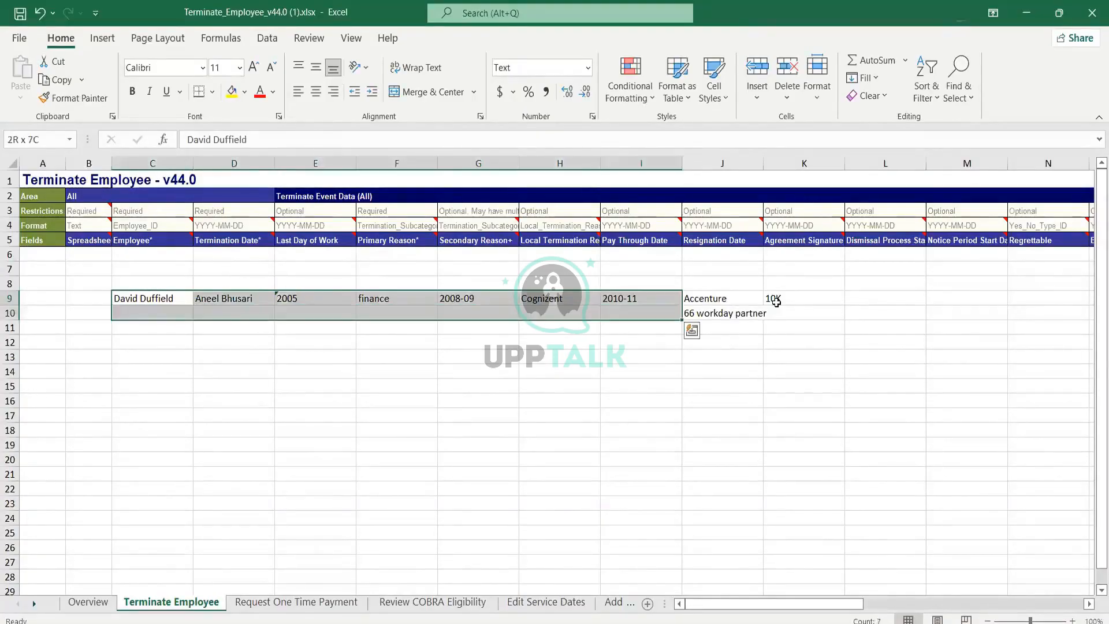
pyautogui.hotkey('shift', 'Right')
pyautogui.press('Delete')
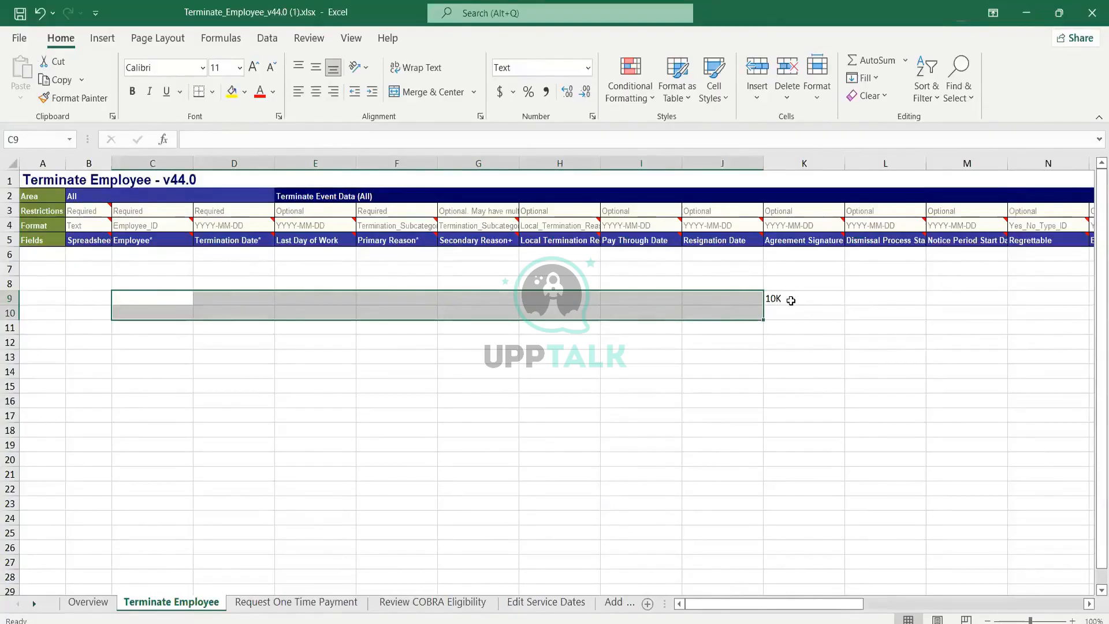
pyautogui.click(790, 300)
pyautogui.press('Delete')
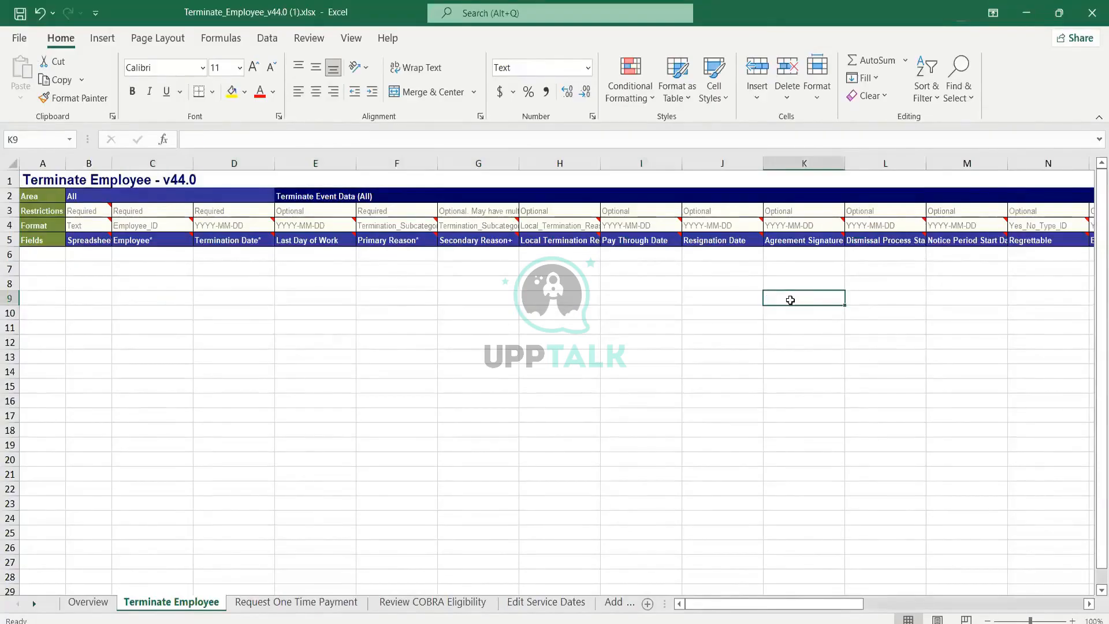
# Step: Close the Terminate Employee workbook without saving the changes
pyautogui.click(1098, 20)
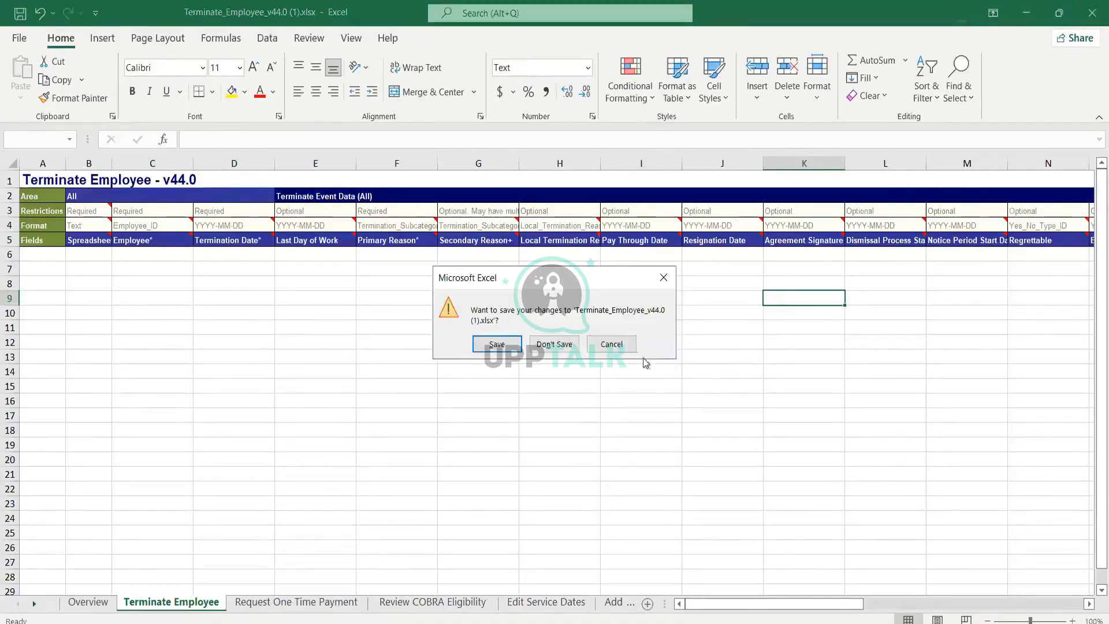
pyautogui.click(578, 345)
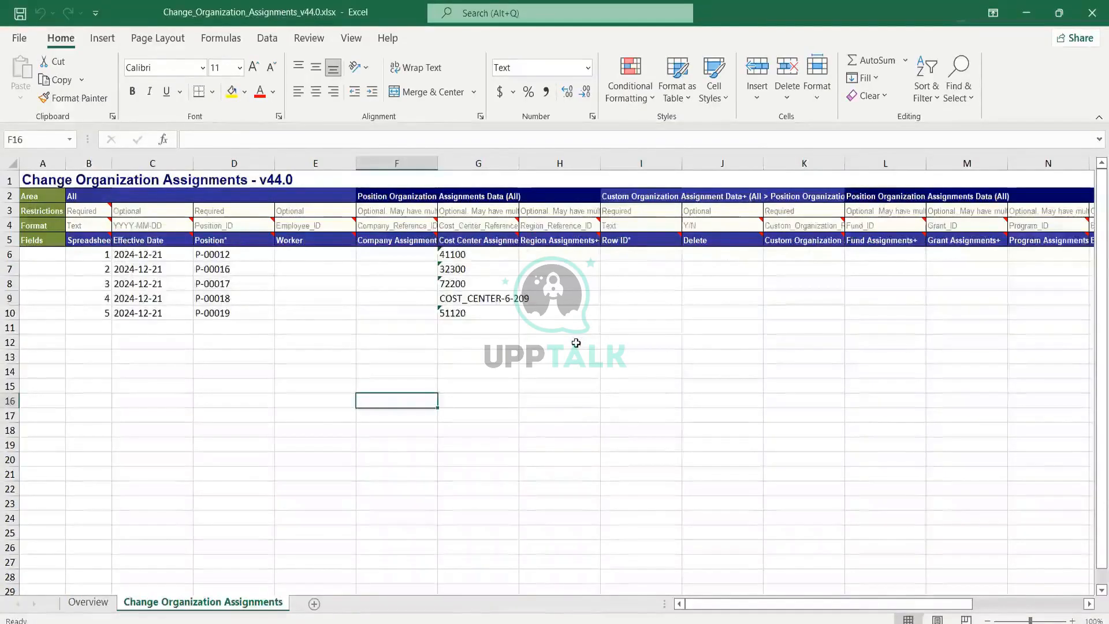
pyautogui.click(221, 256)
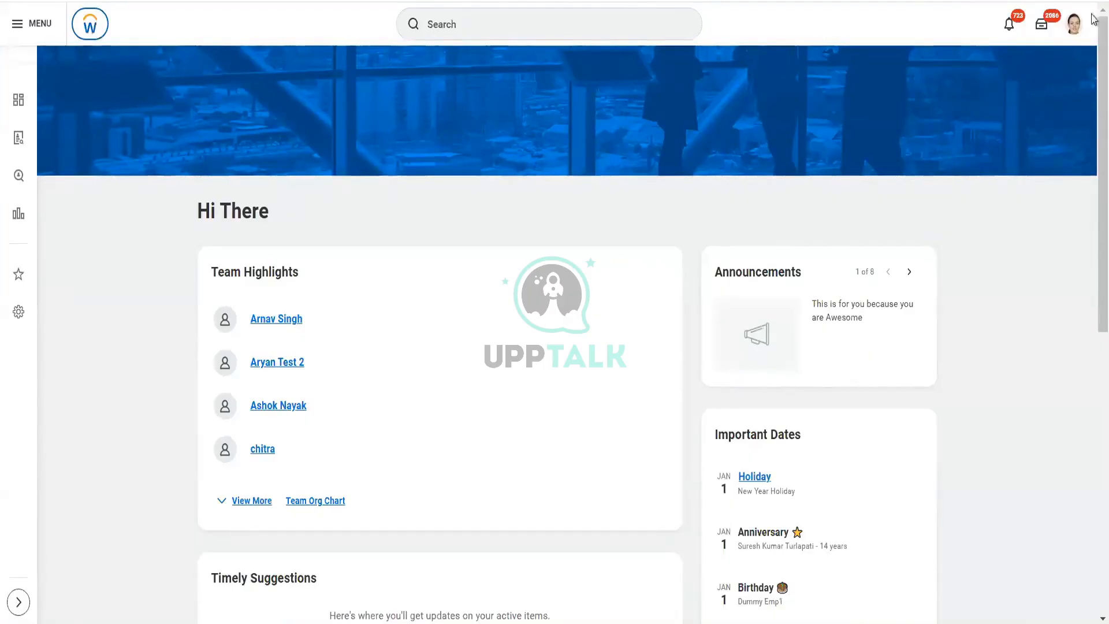
# Step: Open your own worker profile and browse its Personal section's names, personal information and IDs
pyautogui.click(1073, 30)
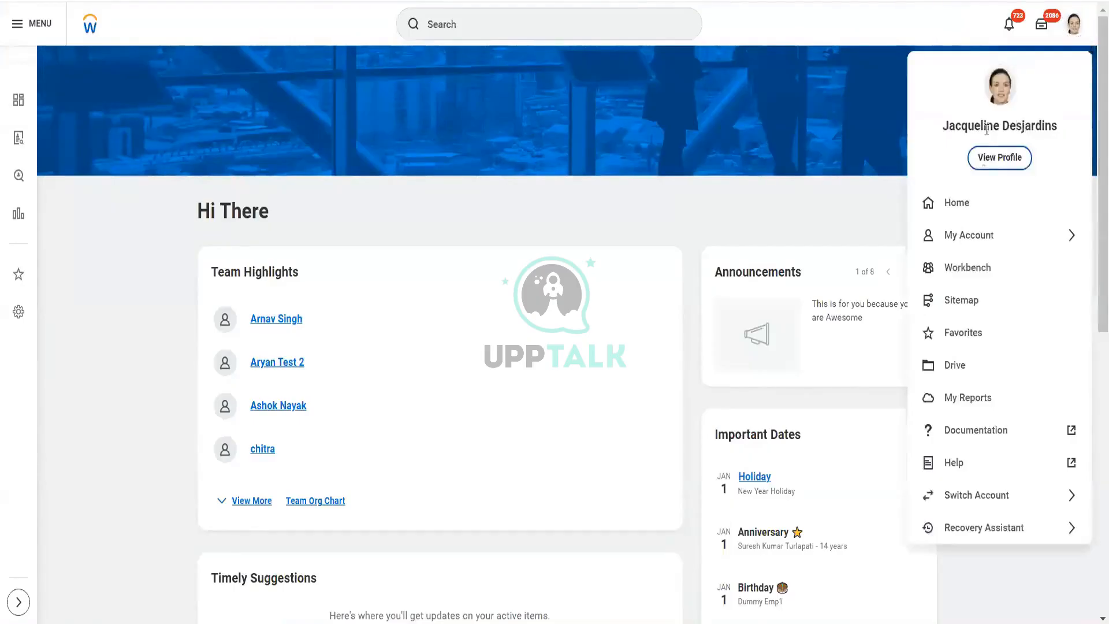
pyautogui.click(502, 157)
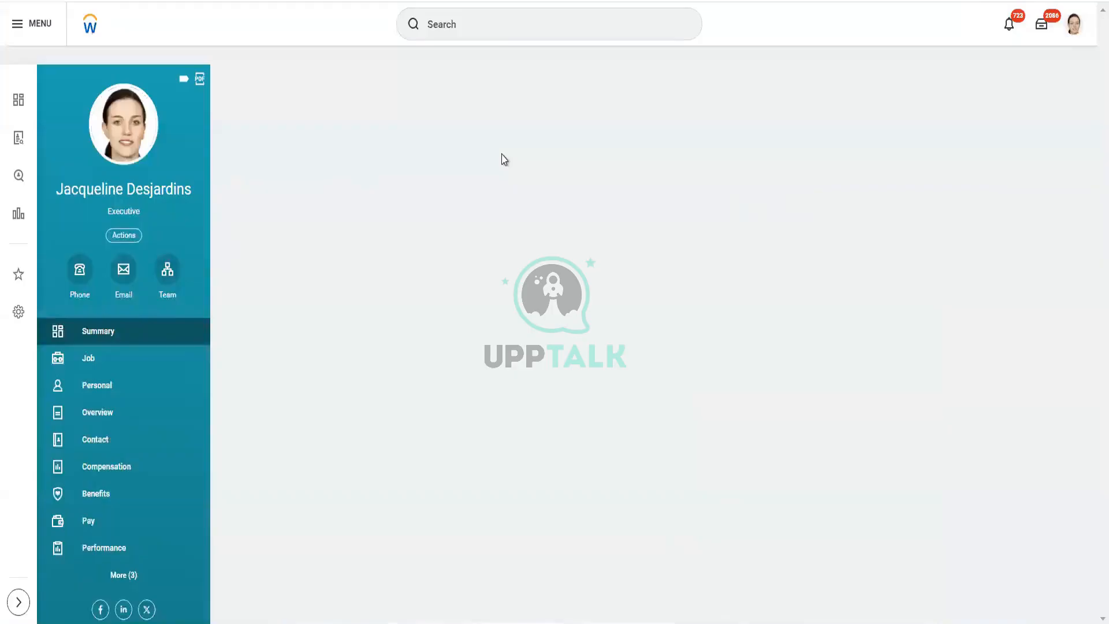
pyautogui.click(89, 385)
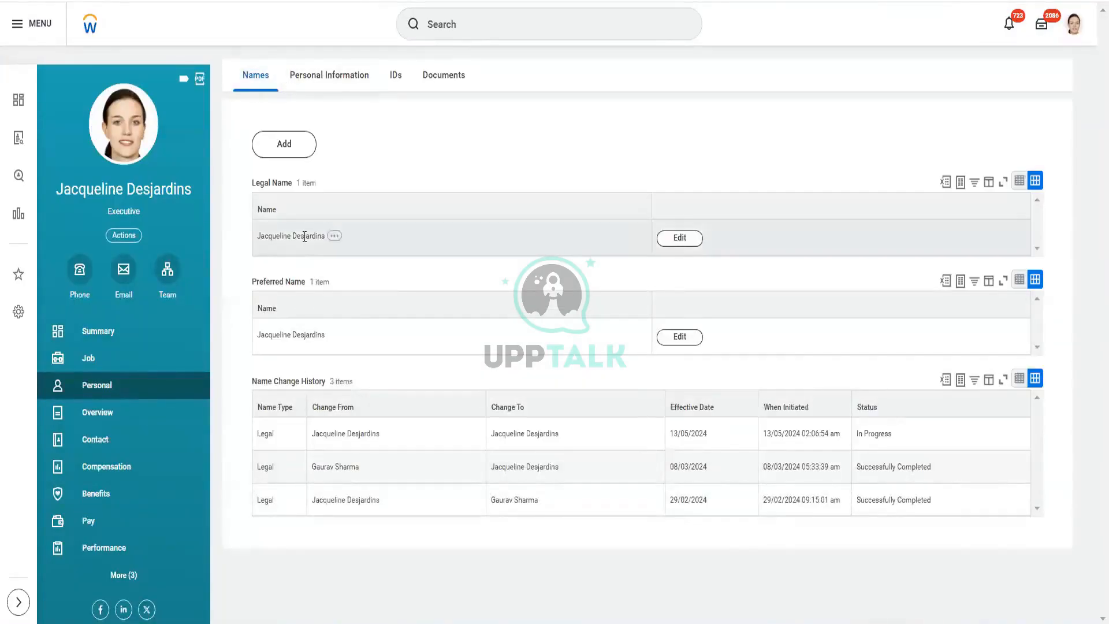
pyautogui.click(332, 78)
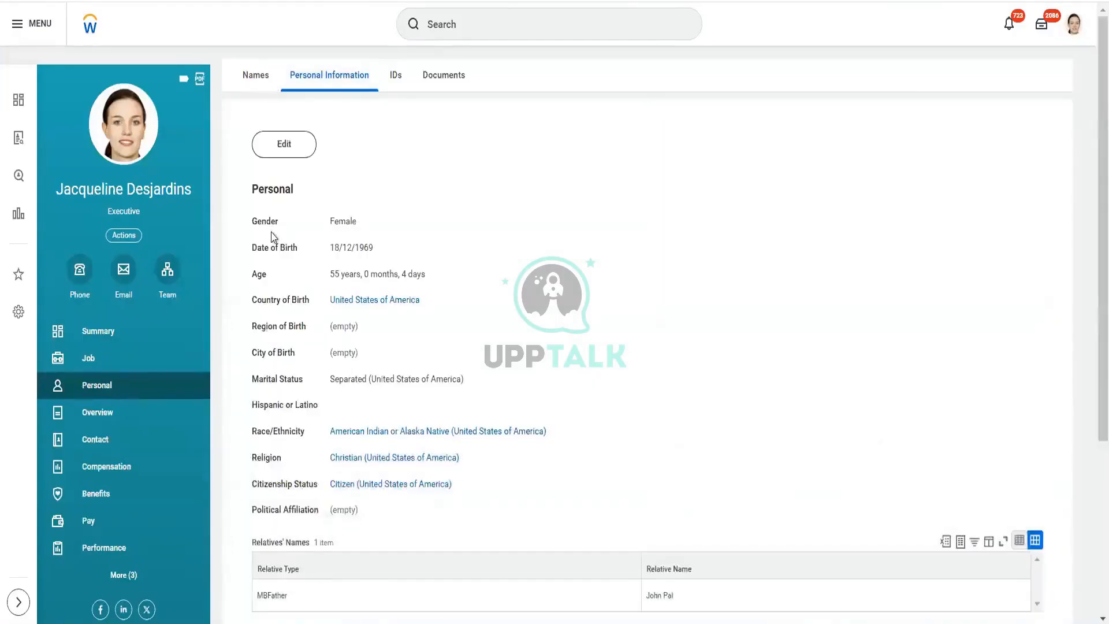
pyautogui.click(395, 81)
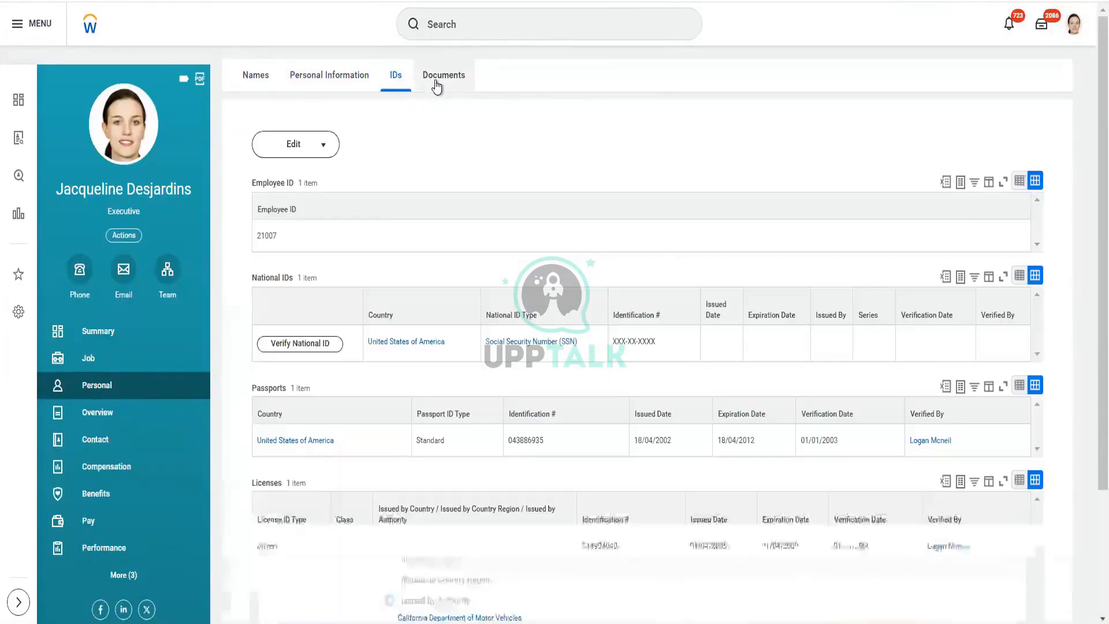
pyautogui.scroll(-3, 324, 448)
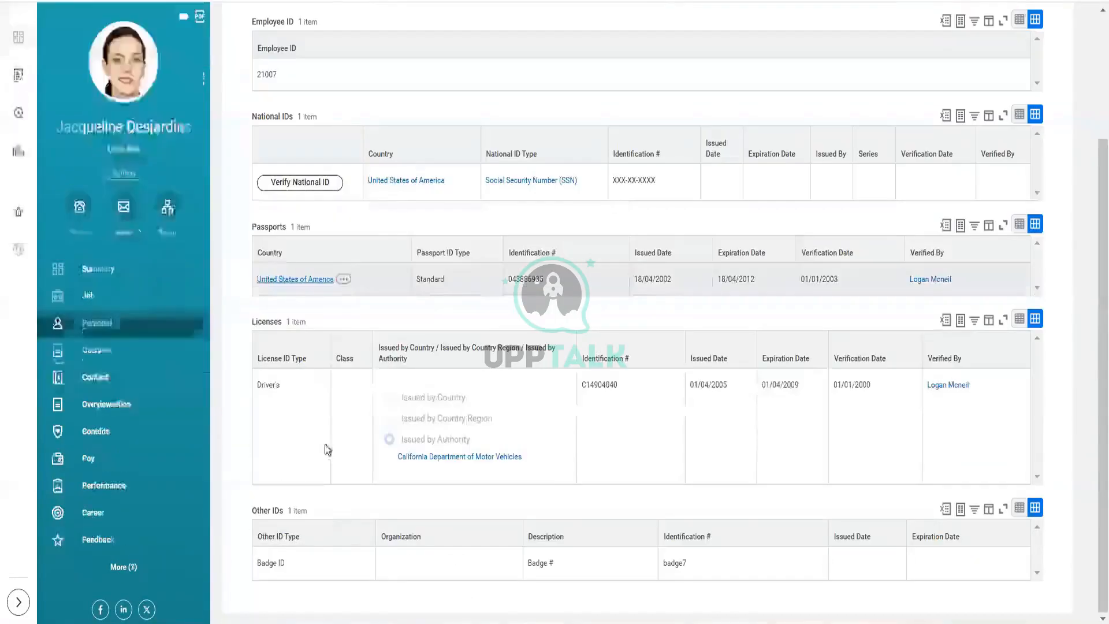
# Step: Browse the profile's Overview, Contact, Emergency Contacts and Job Details sections
pyautogui.click(115, 350)
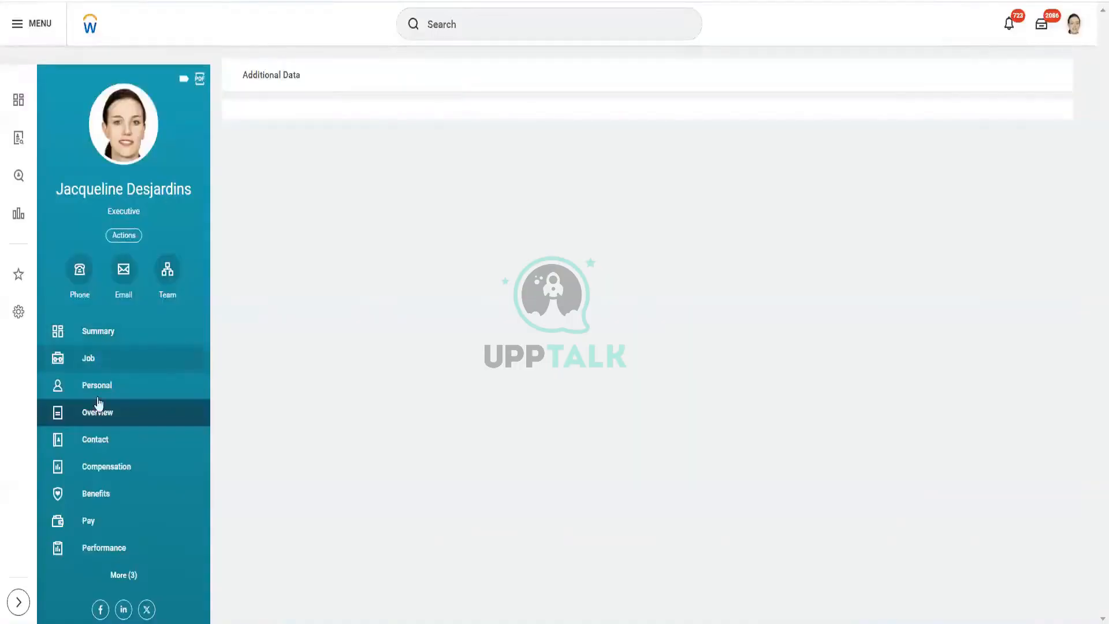
pyautogui.click(99, 442)
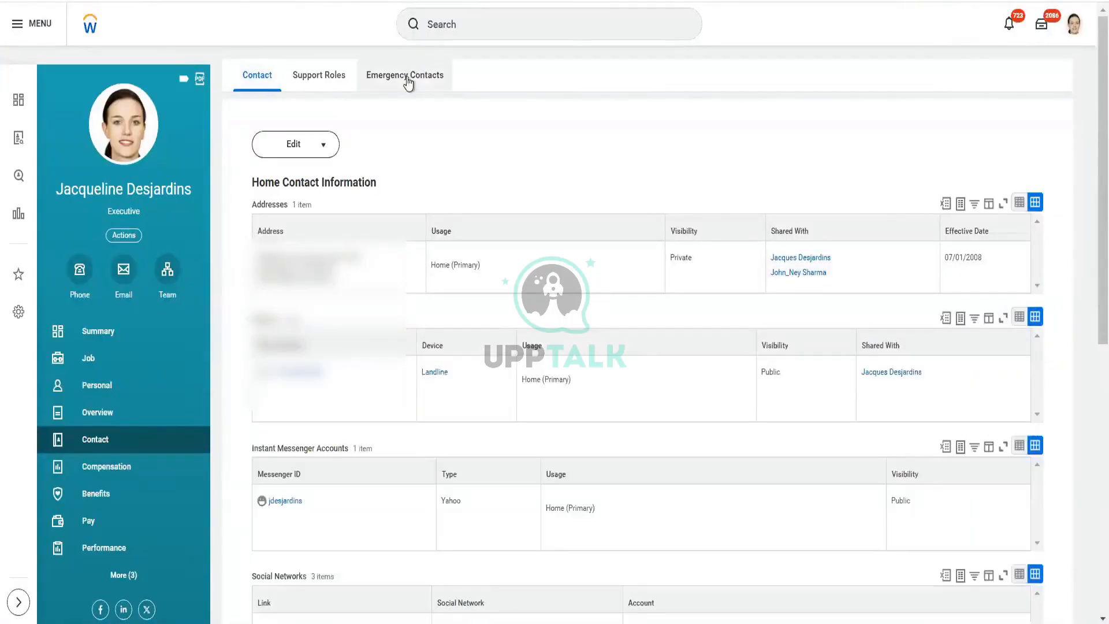
pyautogui.click(410, 74)
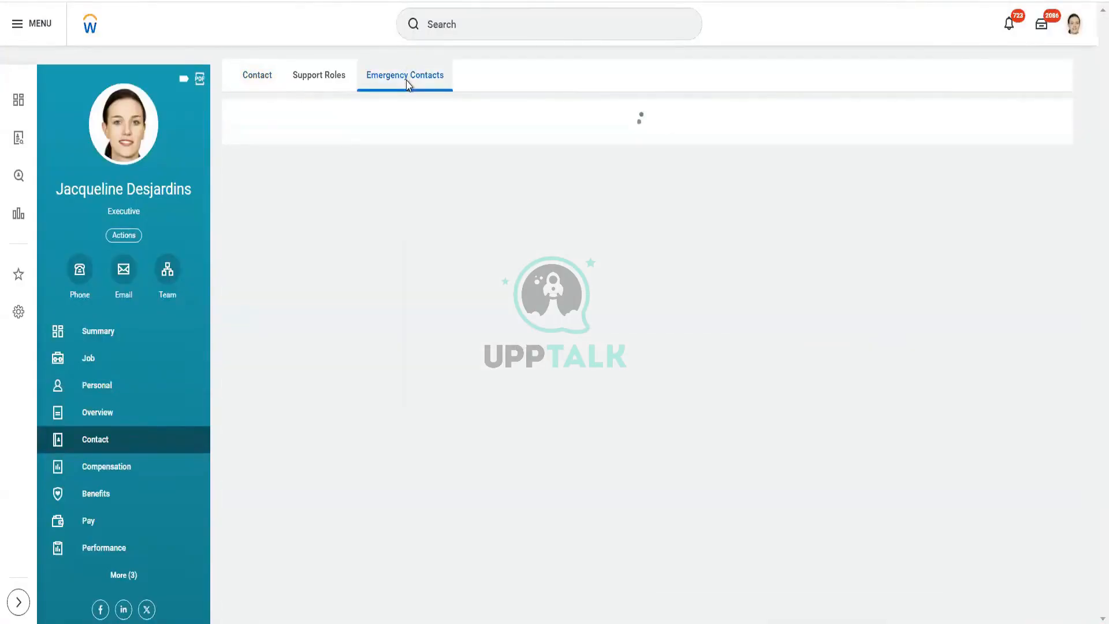
pyautogui.click(254, 84)
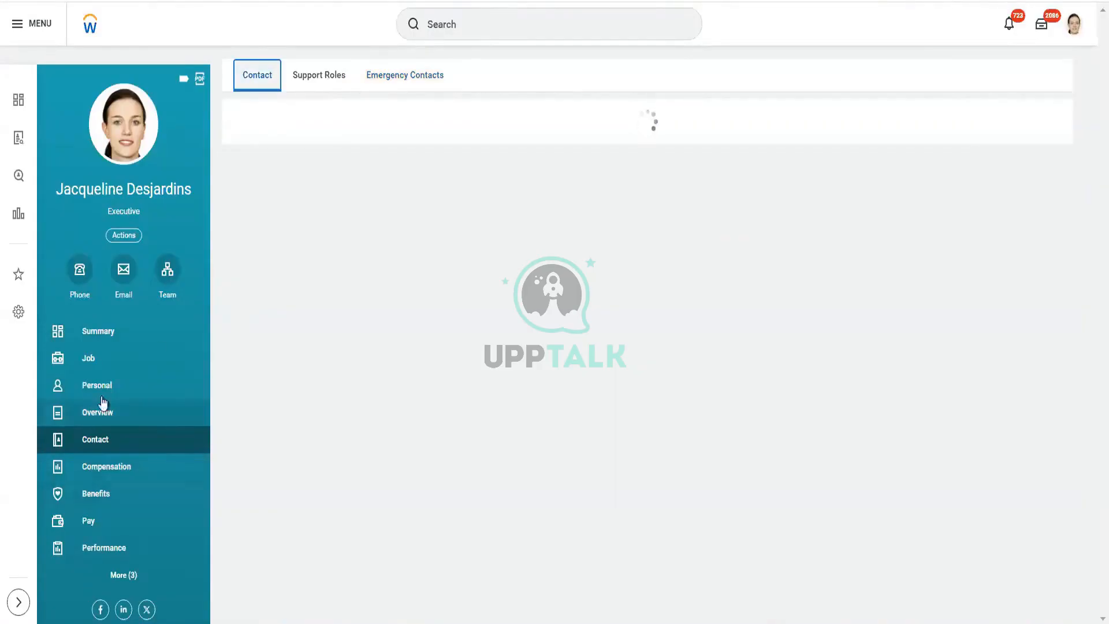
pyautogui.click(103, 361)
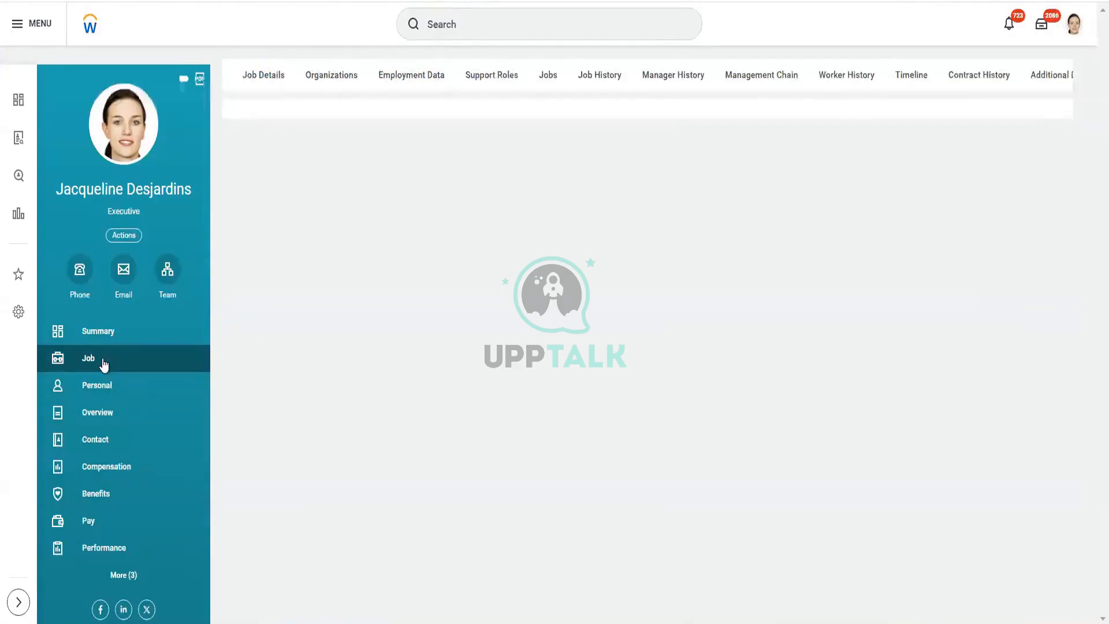
pyautogui.click(274, 82)
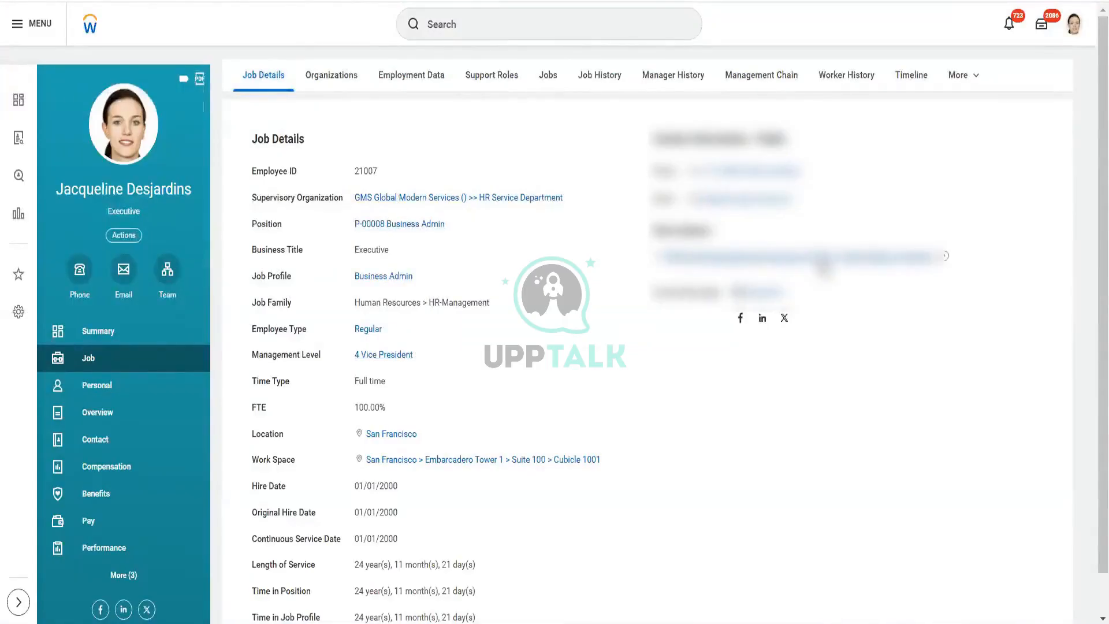
# Step: Browse the profile's Career section, then return to the Job Details section
pyautogui.moveTo(824, 263)
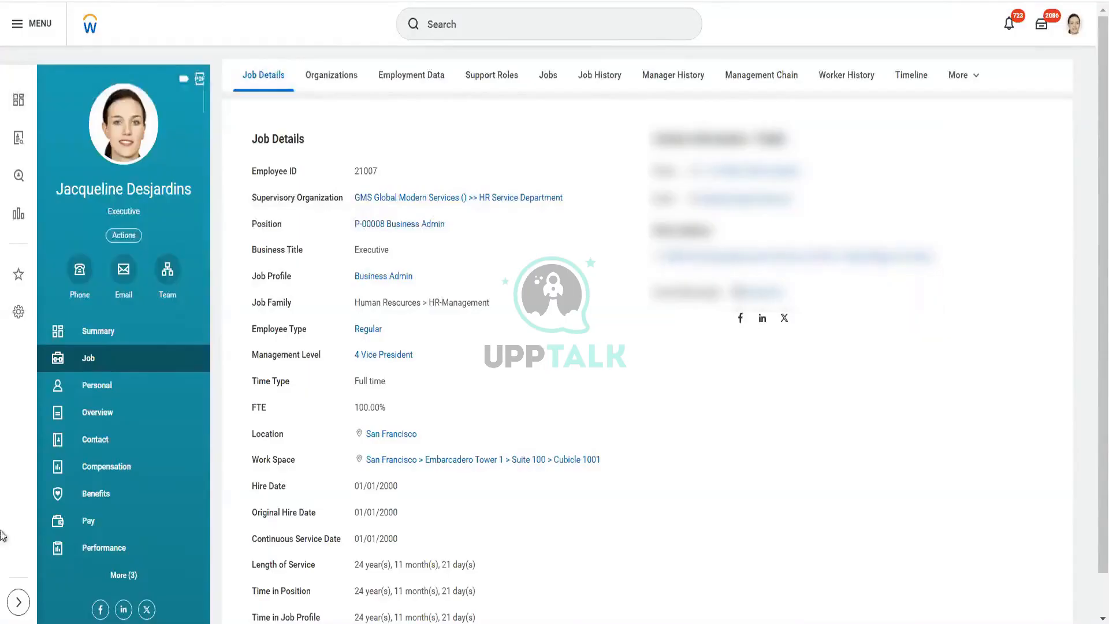
pyautogui.click(124, 575)
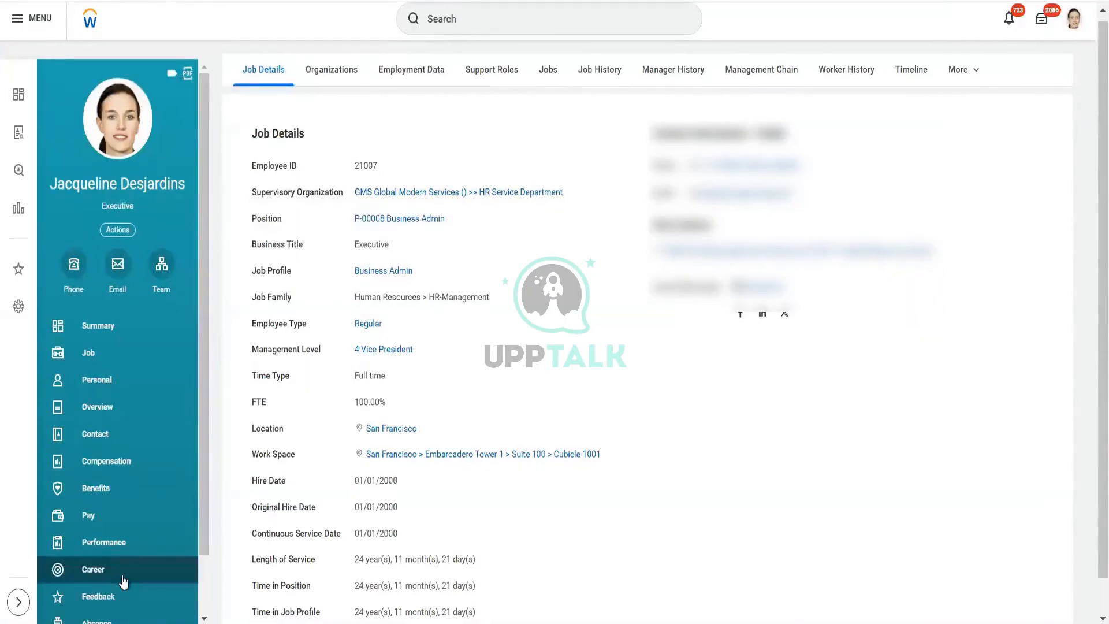
pyautogui.scroll(-2, 128, 528)
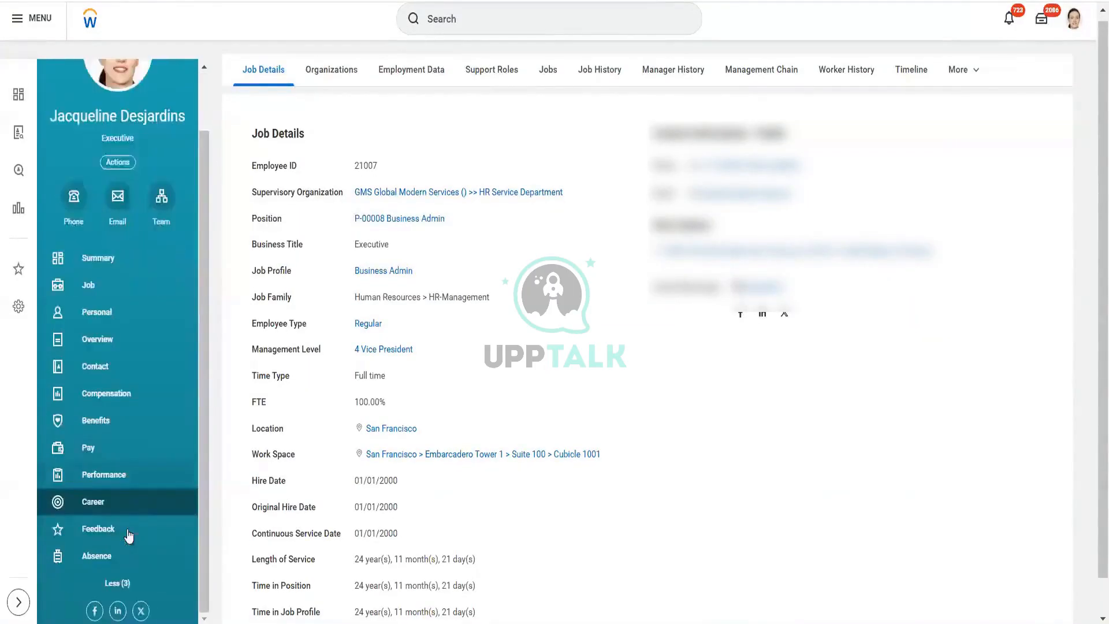
pyautogui.click(112, 506)
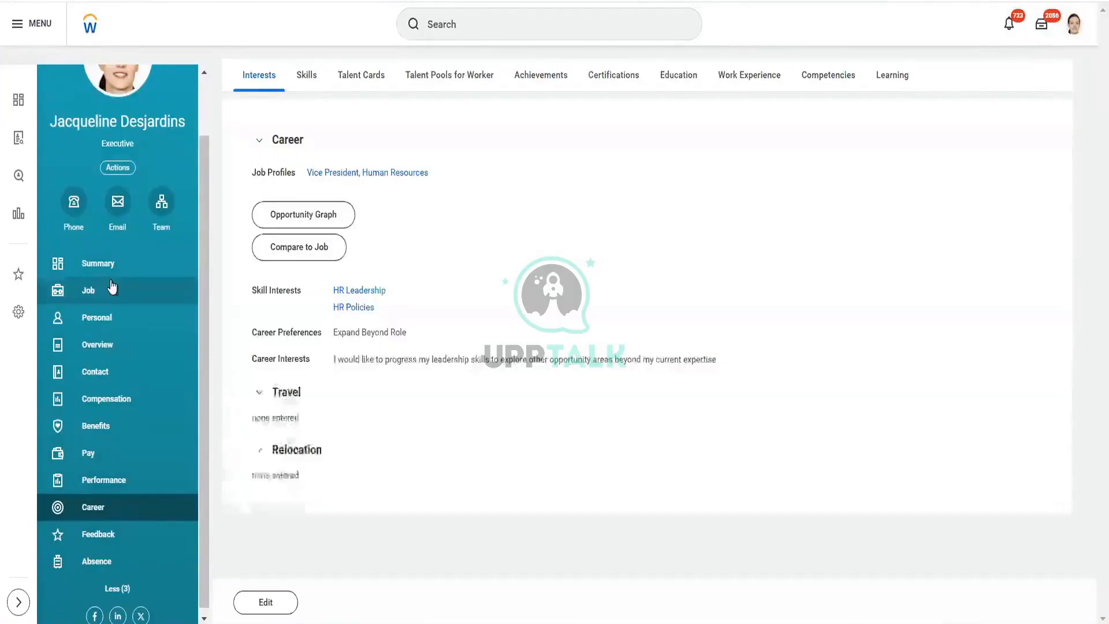
pyautogui.click(109, 282)
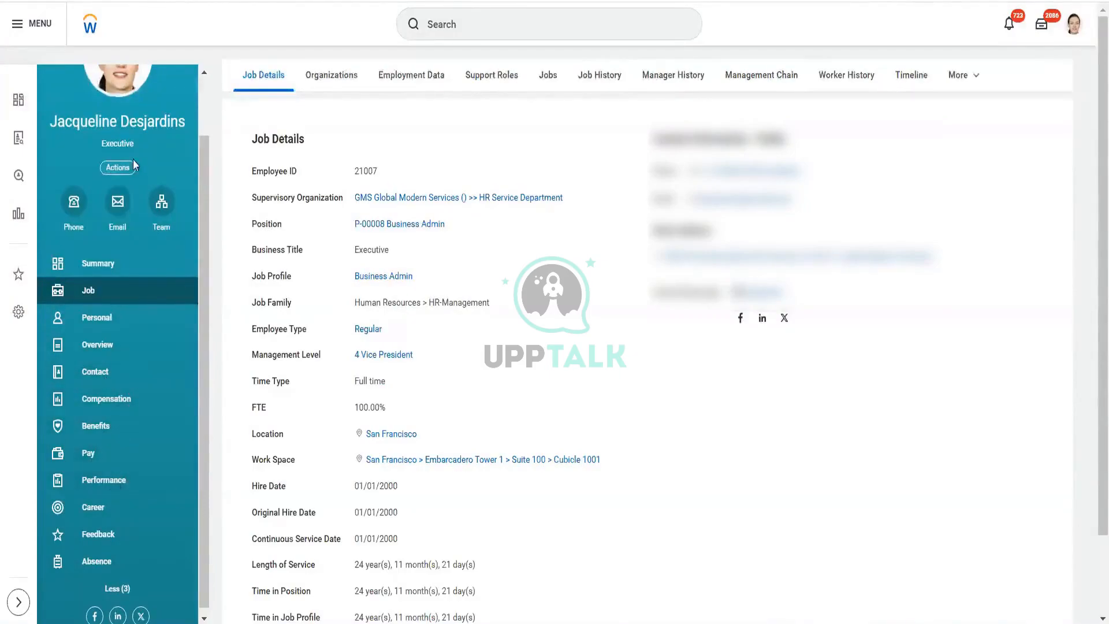
pyautogui.scroll(1, 133, 159)
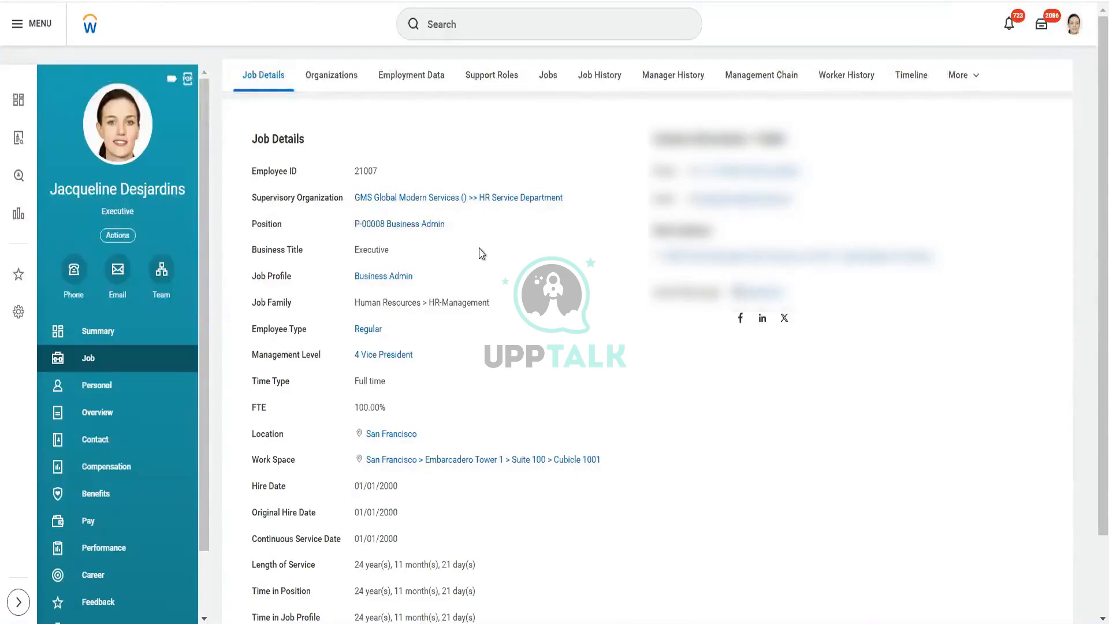
# Step: Start the Create Integration System task and name the system CF CC Worker Data 830 PM
pyautogui.click(597, 38)
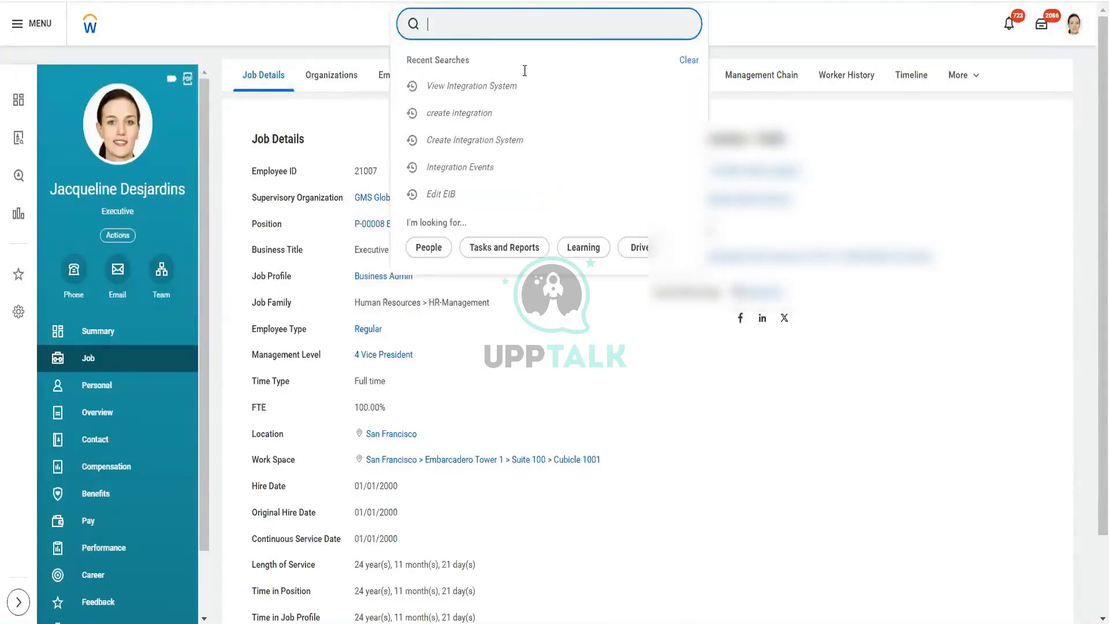
pyautogui.click(485, 114)
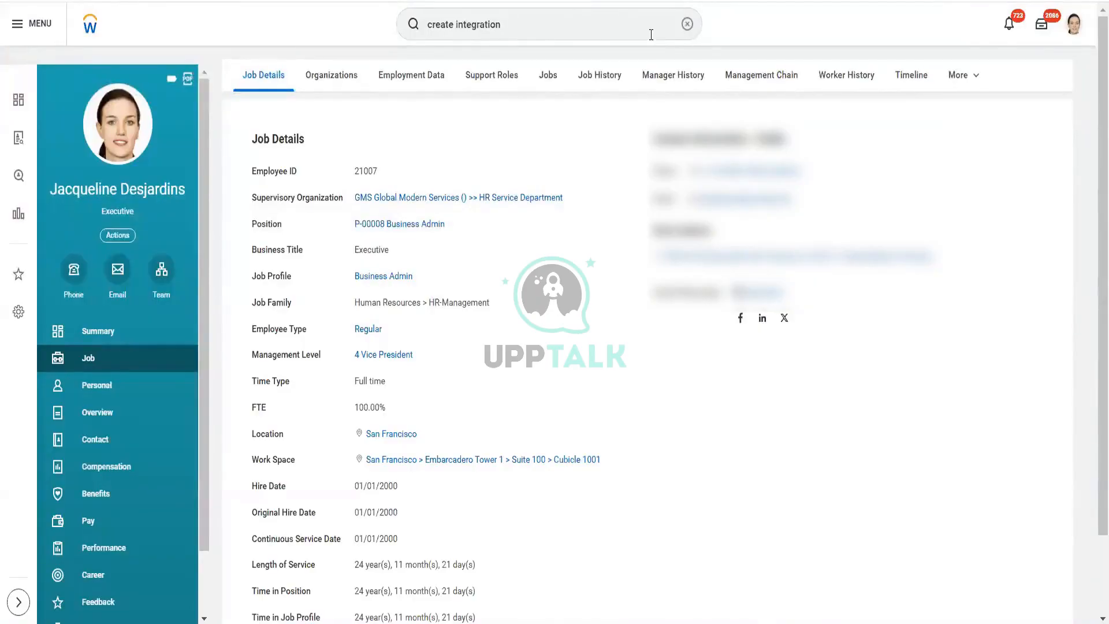
pyautogui.press('Return')
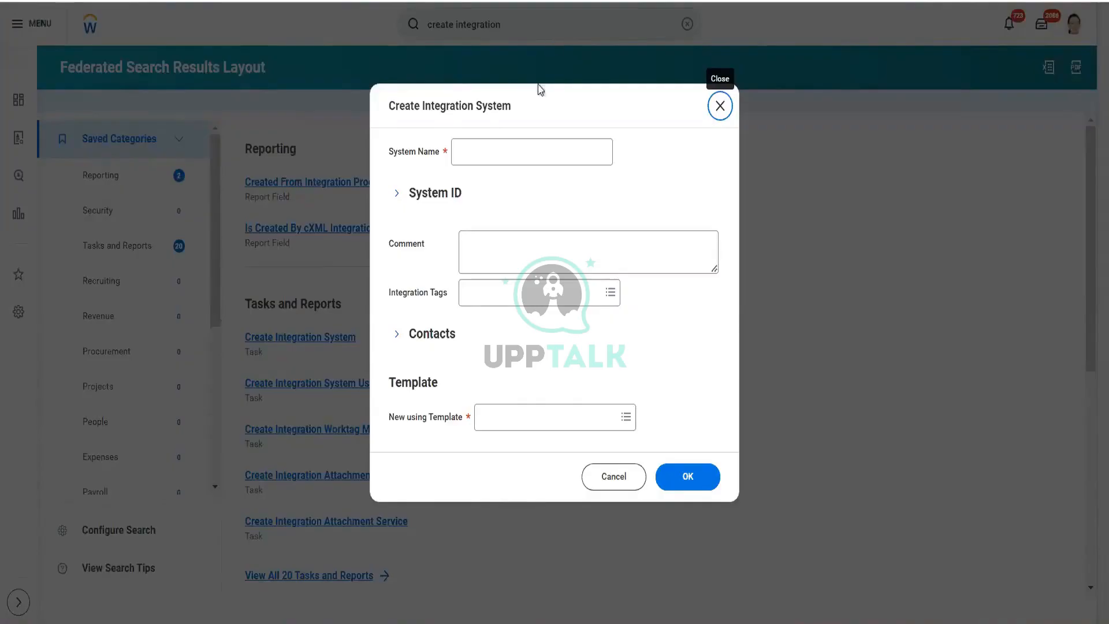
pyautogui.click(507, 158)
pyautogui.write('CF')
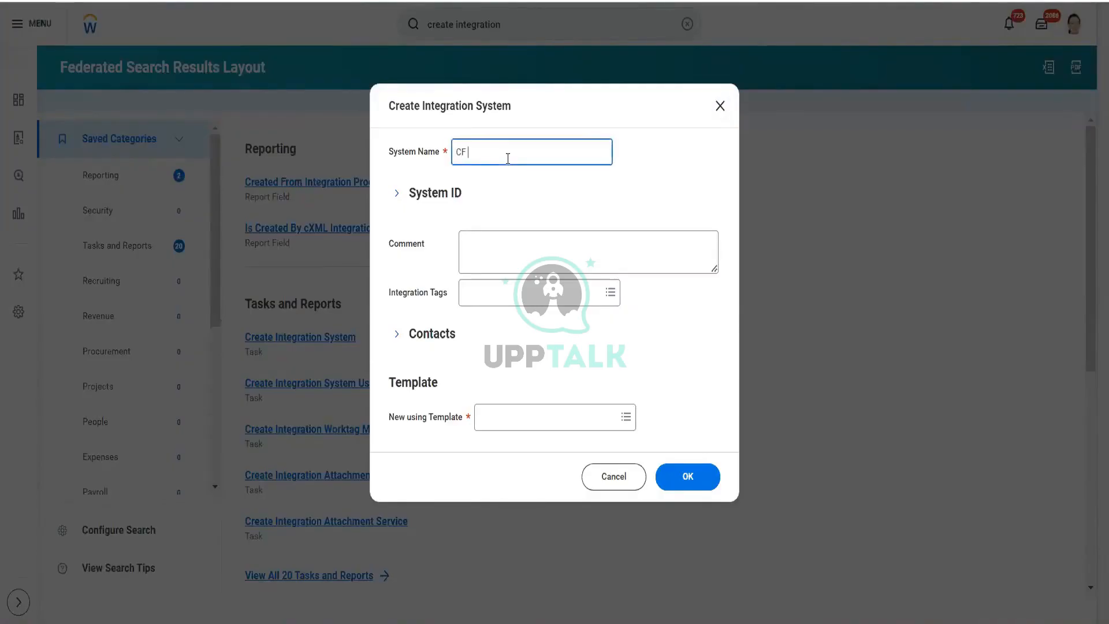
pyautogui.write(' CC Worker Data 830pm')
pyautogui.hotkey('shift', 'Left')
pyautogui.hotkey('shift', 'Left')
pyautogui.write('PM')
# Step: Choose the Core Connector: Worker template and confirm creating the integration system
pyautogui.click(542, 415)
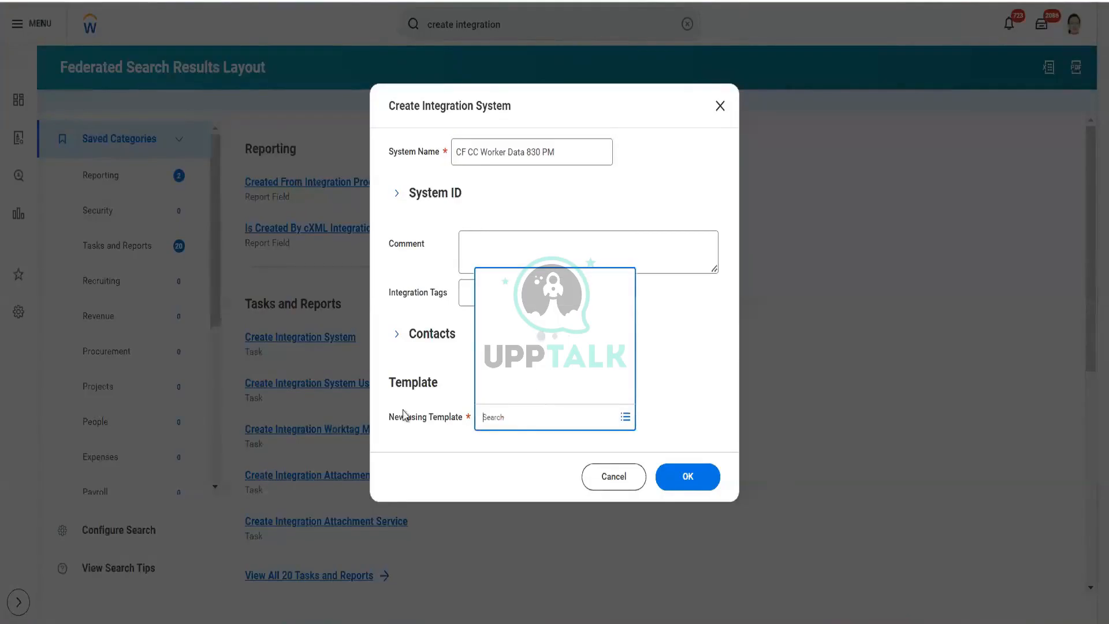
pyautogui.write('worker')
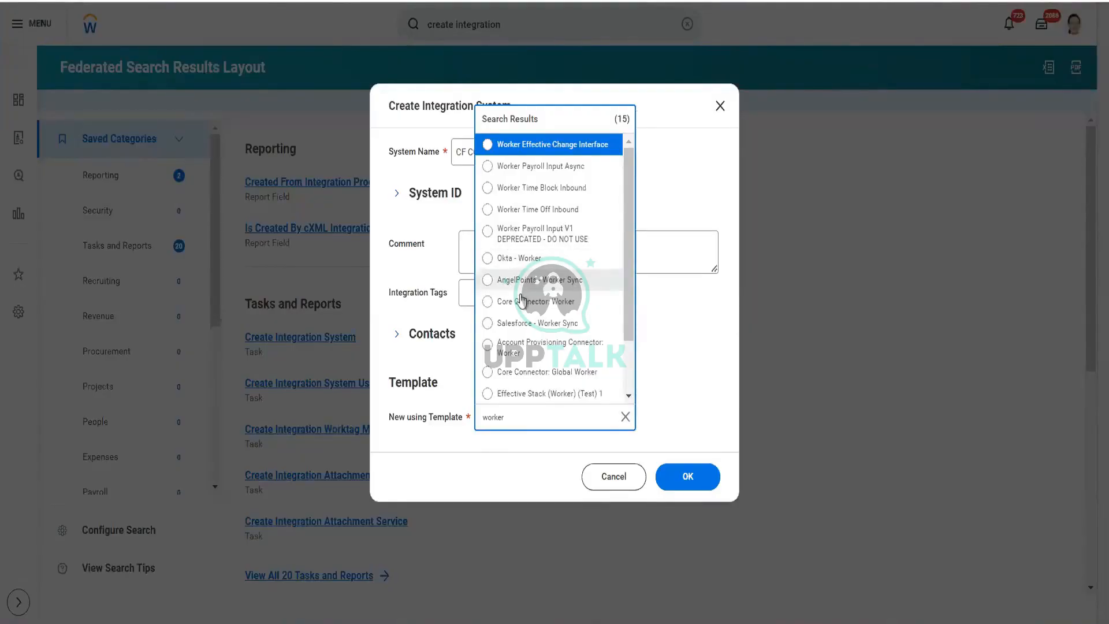
pyautogui.click(572, 311)
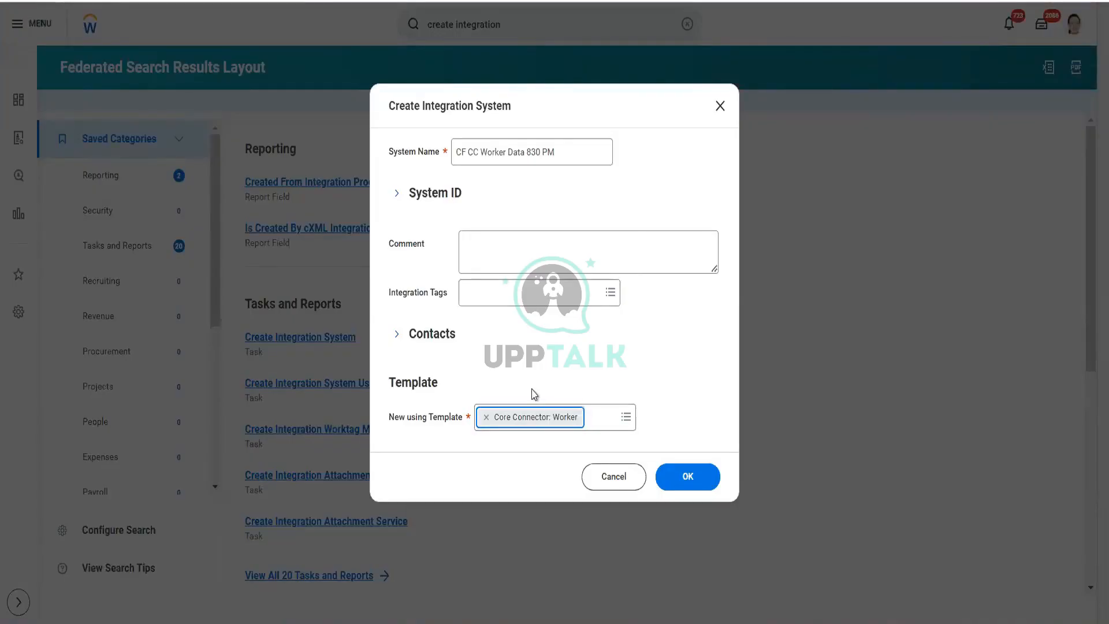
pyautogui.click(685, 480)
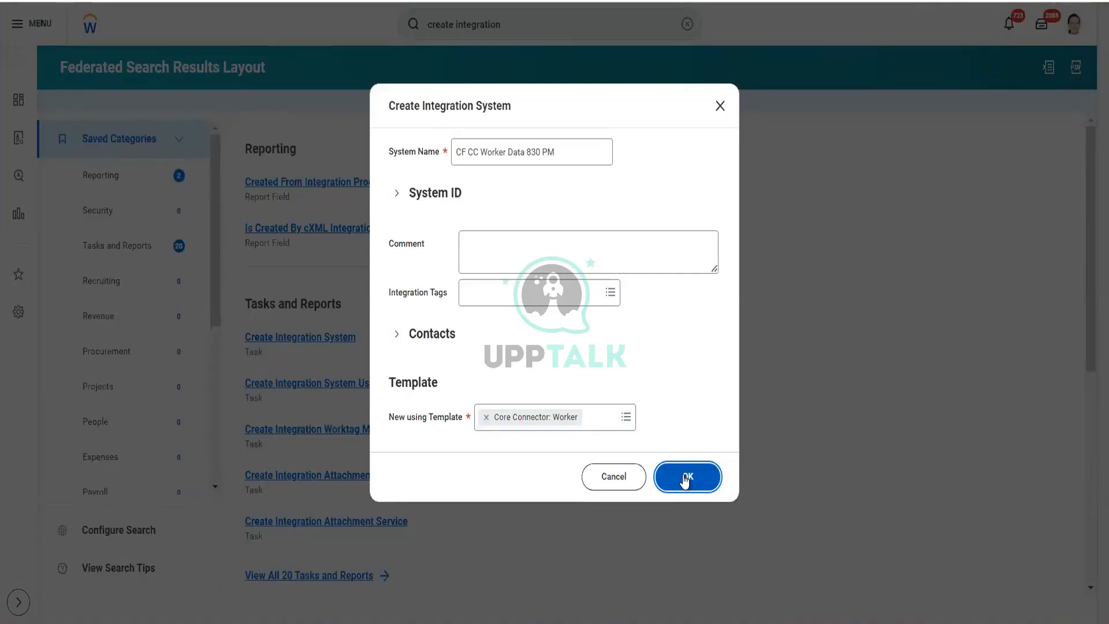
pyautogui.click(685, 480)
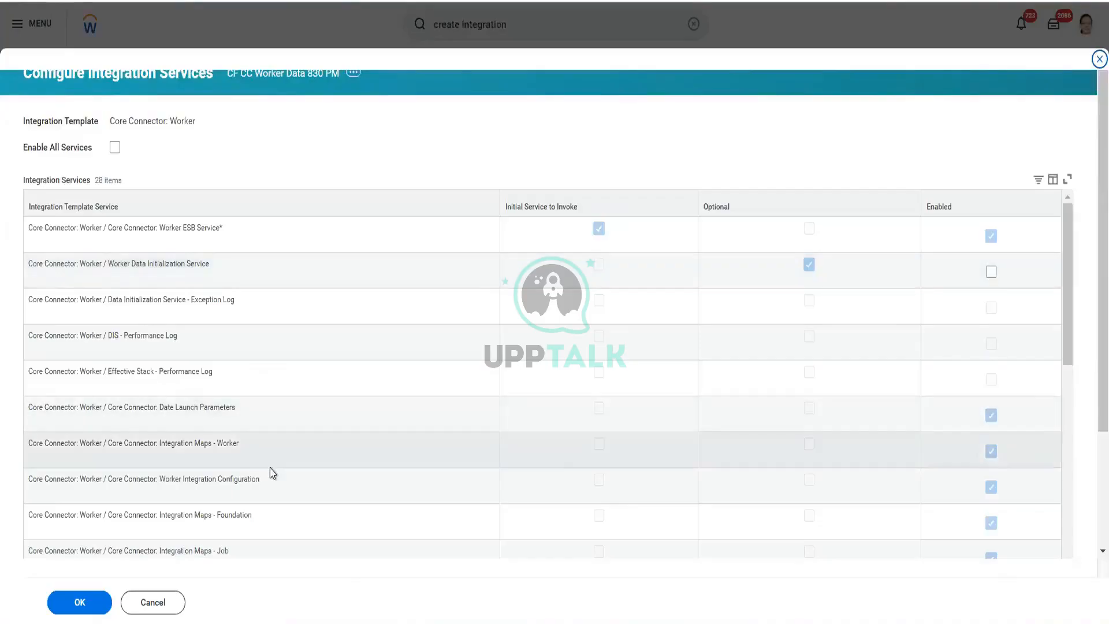
# Step: Scroll through the list of integration services for the Core Connector: Worker template
pyautogui.scroll(-5, 272, 470)
pyautogui.scroll(-5, 272, 473)
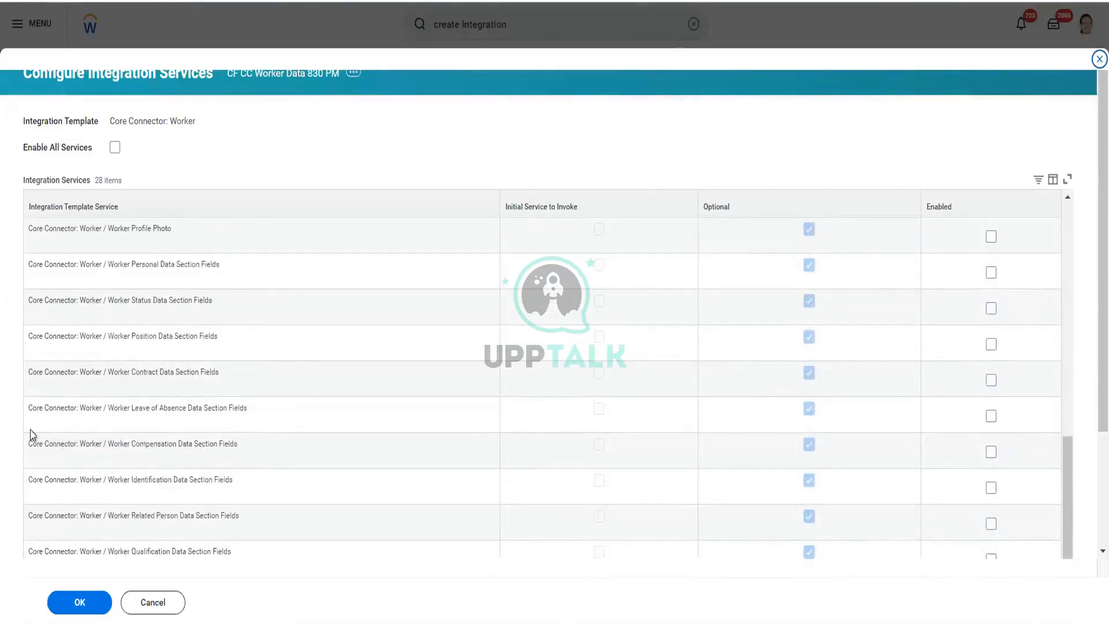
pyautogui.scroll(-3, 16, 450)
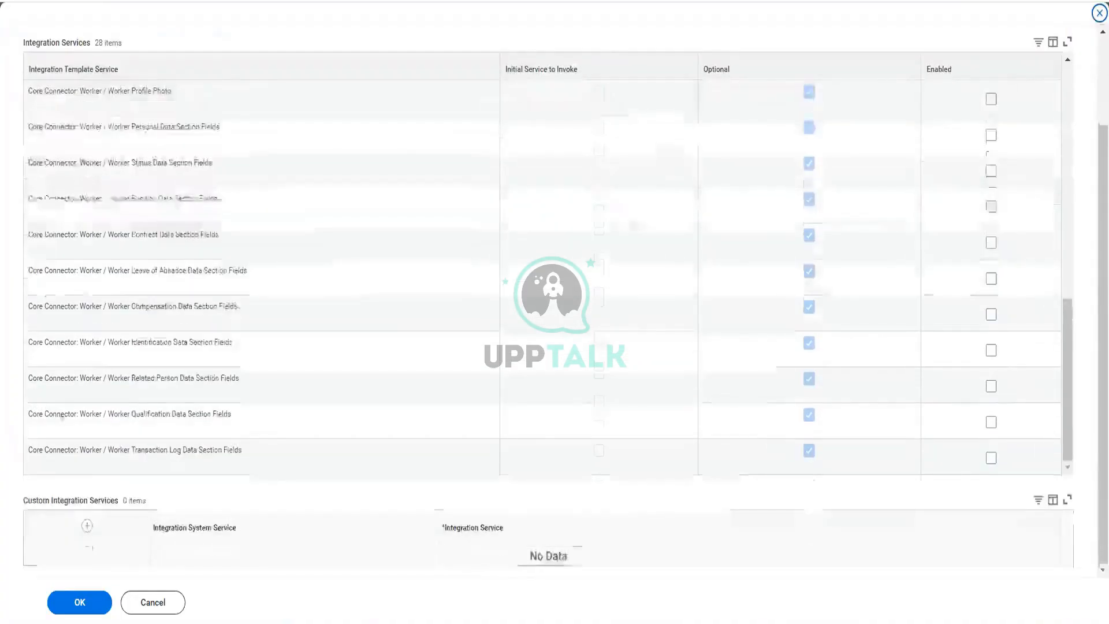
pyautogui.scroll(1, 290, 271)
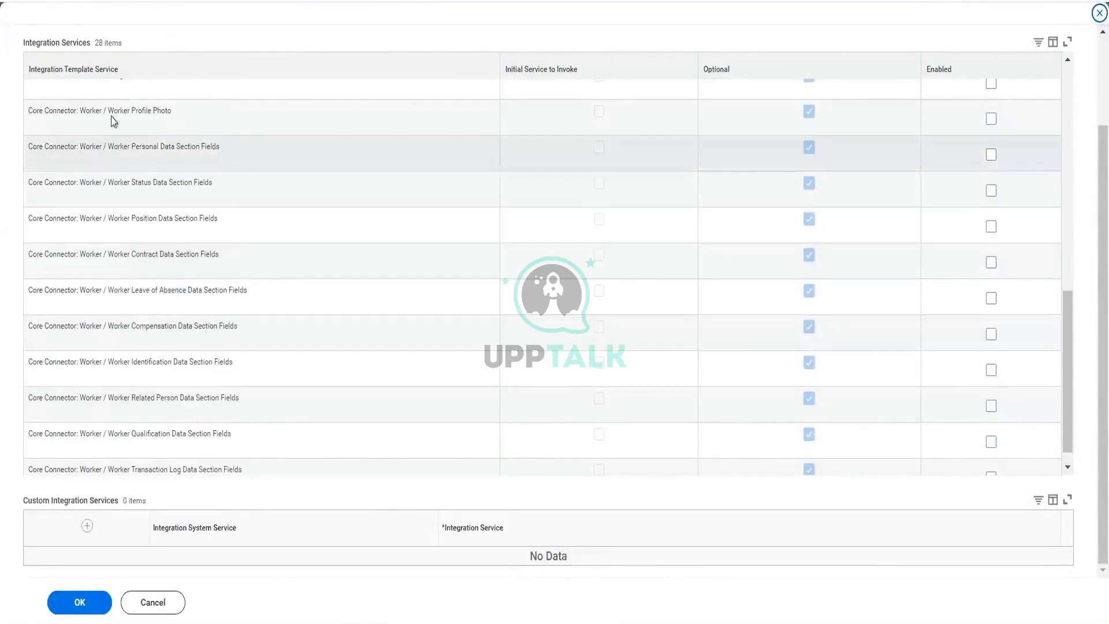
pyautogui.scroll(1, 112, 115)
pyautogui.scroll(10, 112, 115)
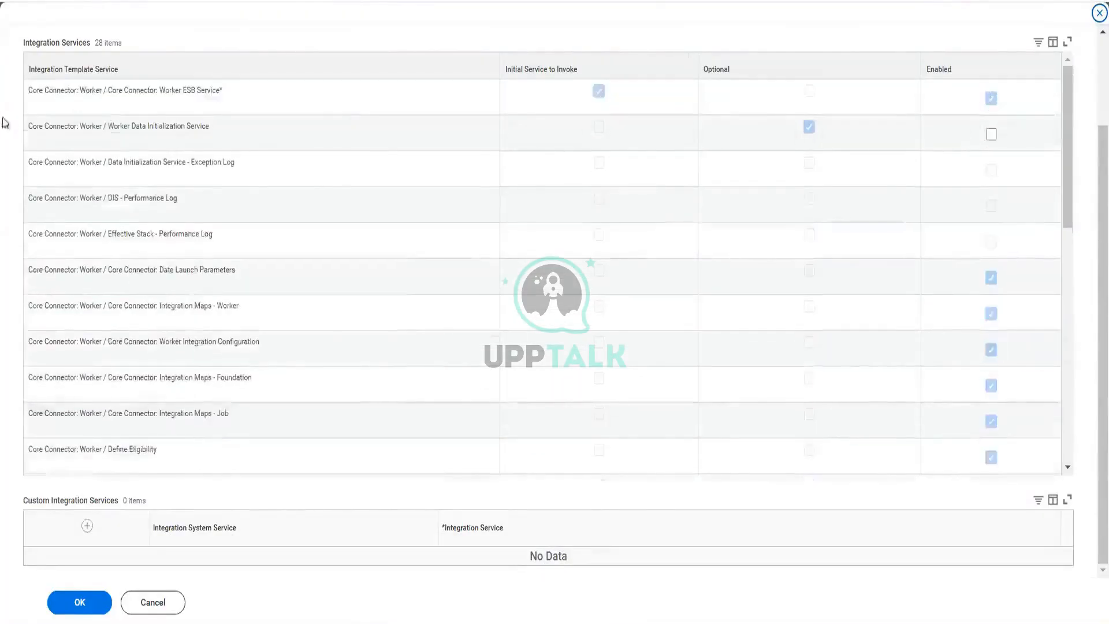
pyautogui.scroll(3, 8, 119)
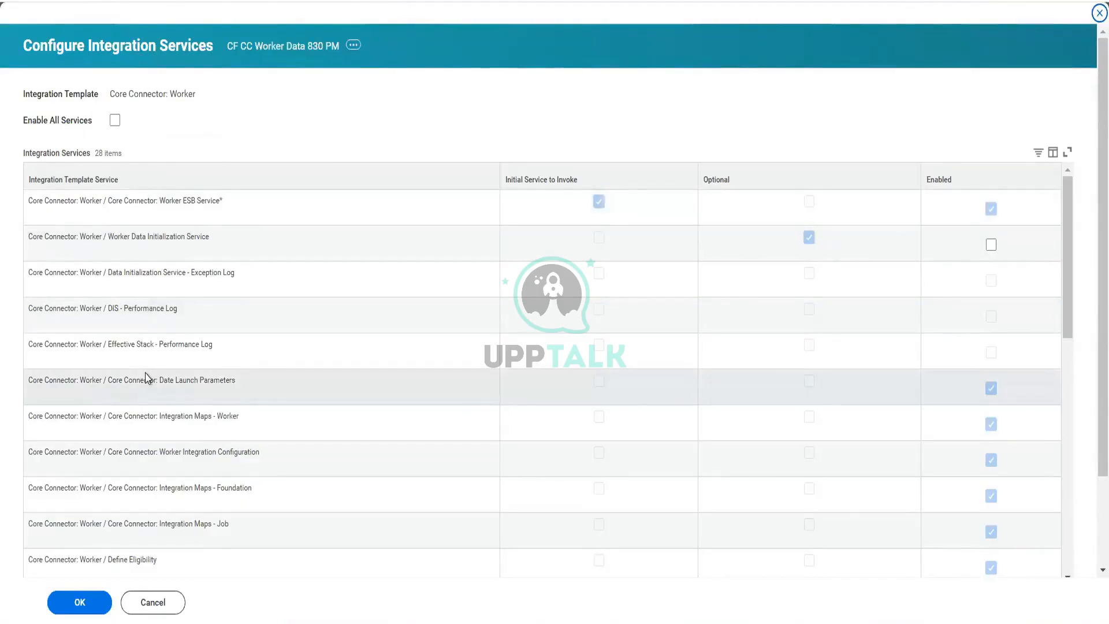
pyautogui.scroll(-5, 147, 378)
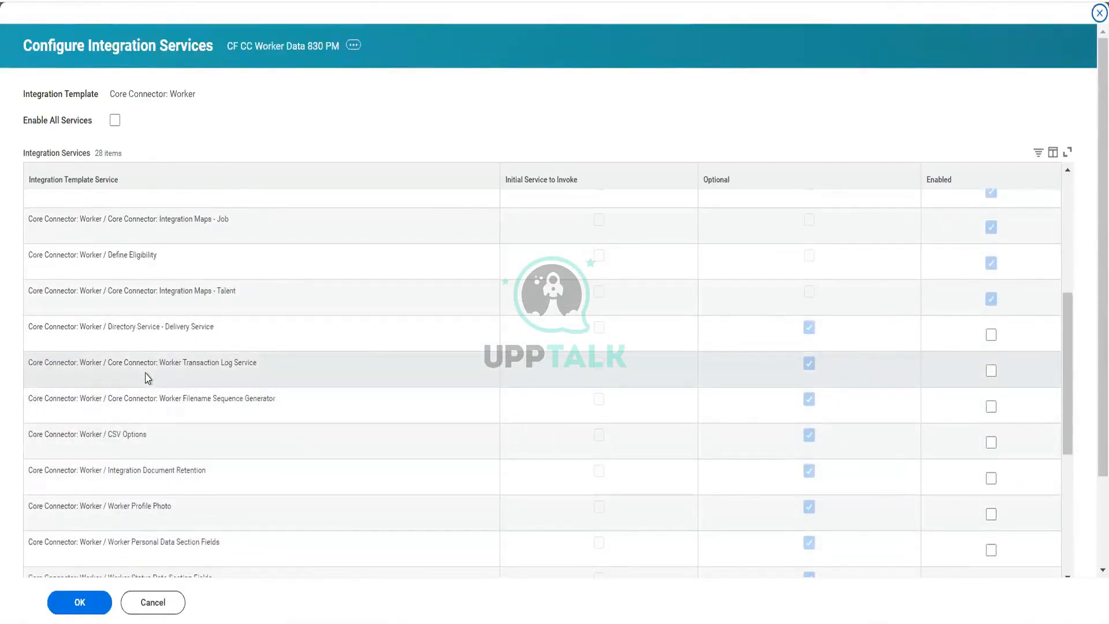
pyautogui.scroll(5, 148, 378)
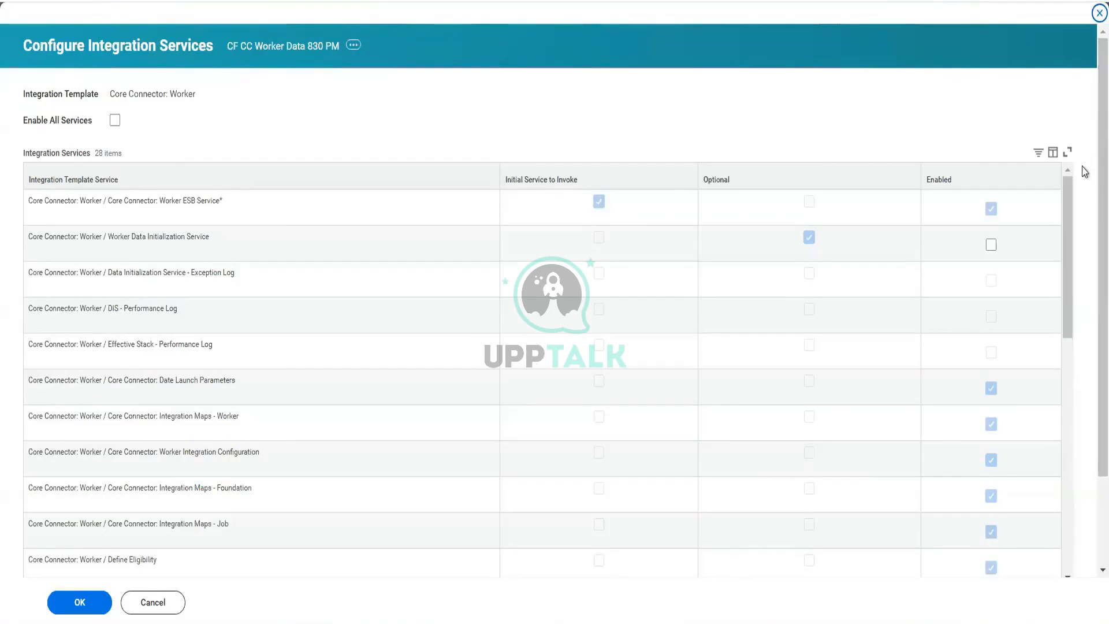
pyautogui.scroll(-1, 1085, 173)
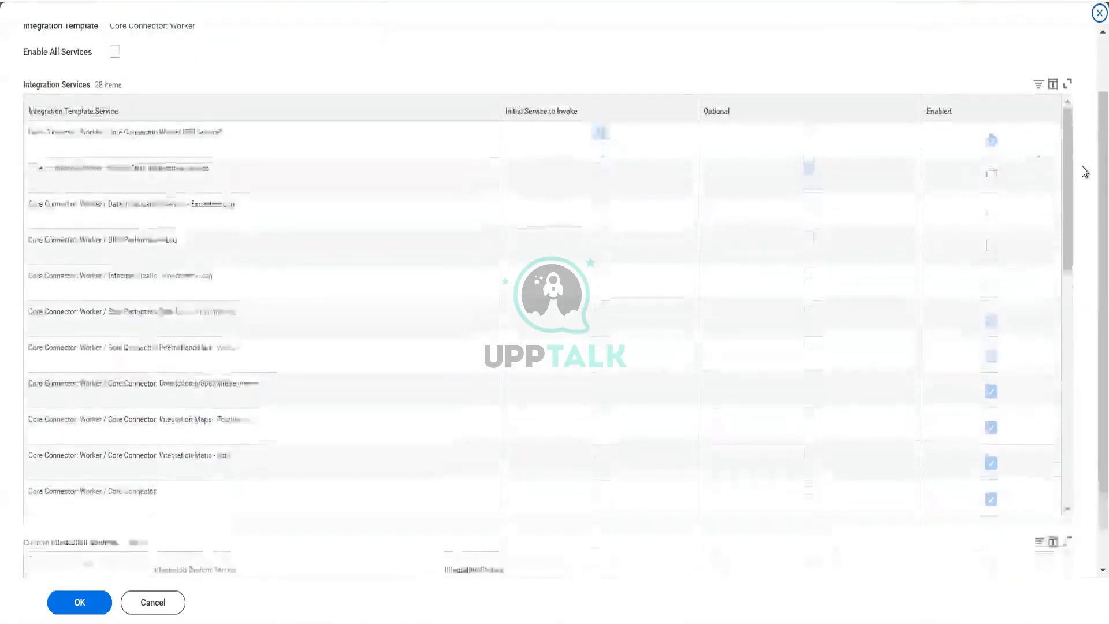
pyautogui.scroll(1, 1085, 172)
pyautogui.scroll(-1, 1083, 170)
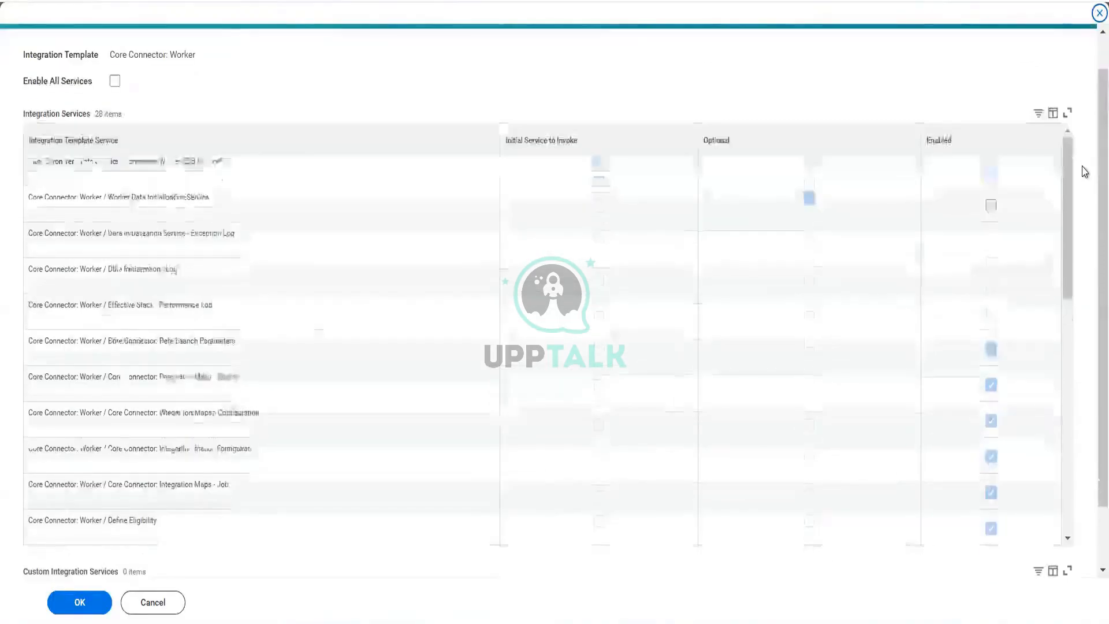
# Step: Highlight the Core Connector: Worker prefix in the service names to point it out
pyautogui.tripleClick(27, 306)
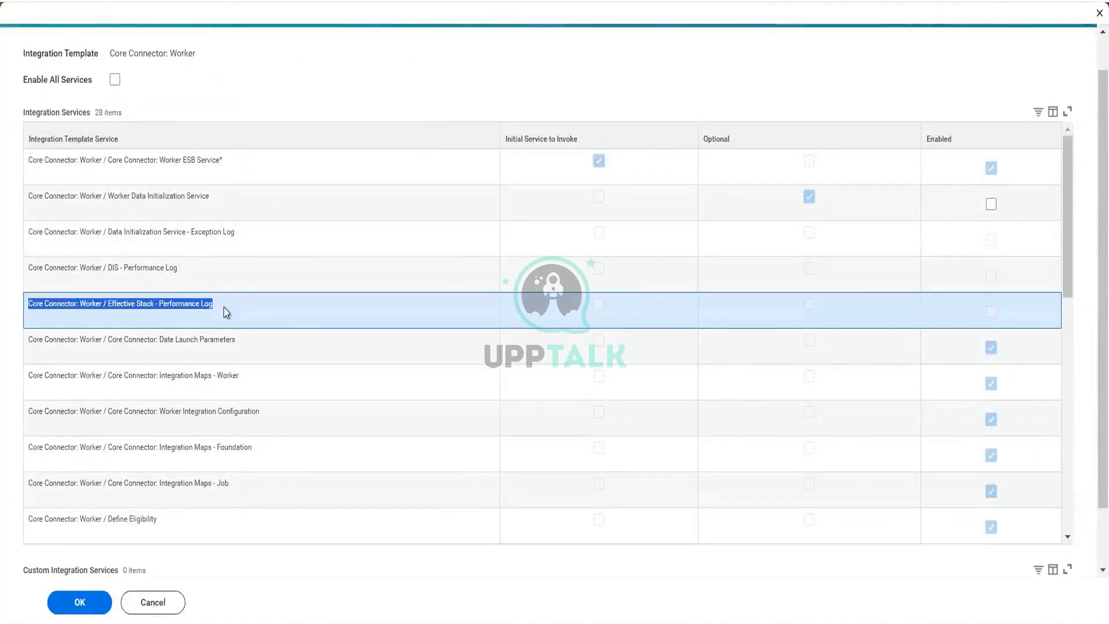
pyautogui.click(30, 341)
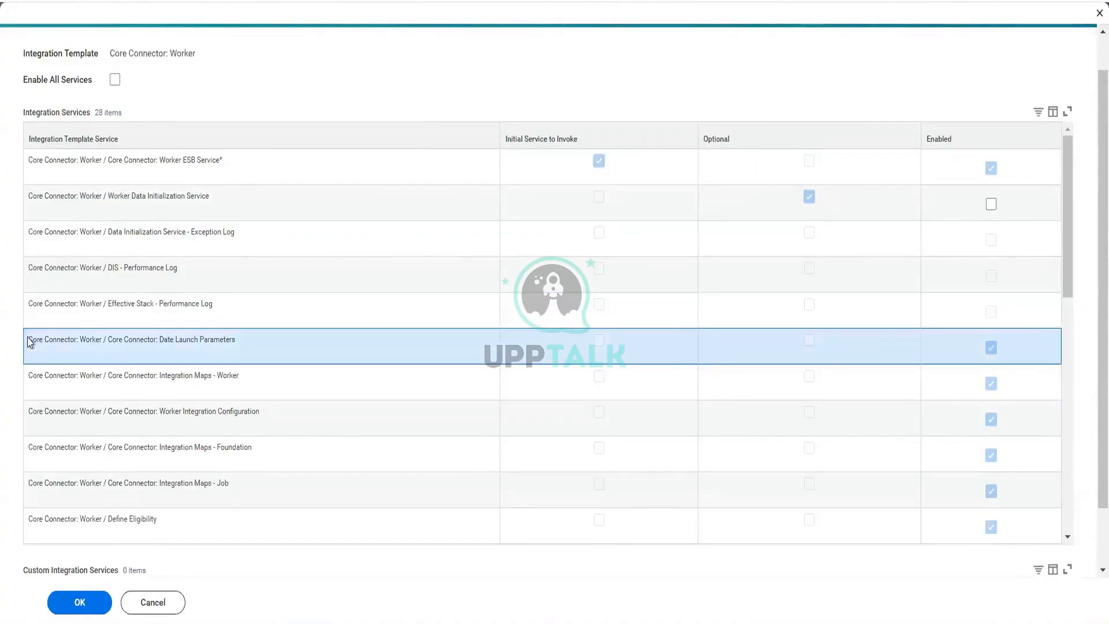
pyautogui.moveTo(30, 342); pyautogui.dragTo(90, 340)
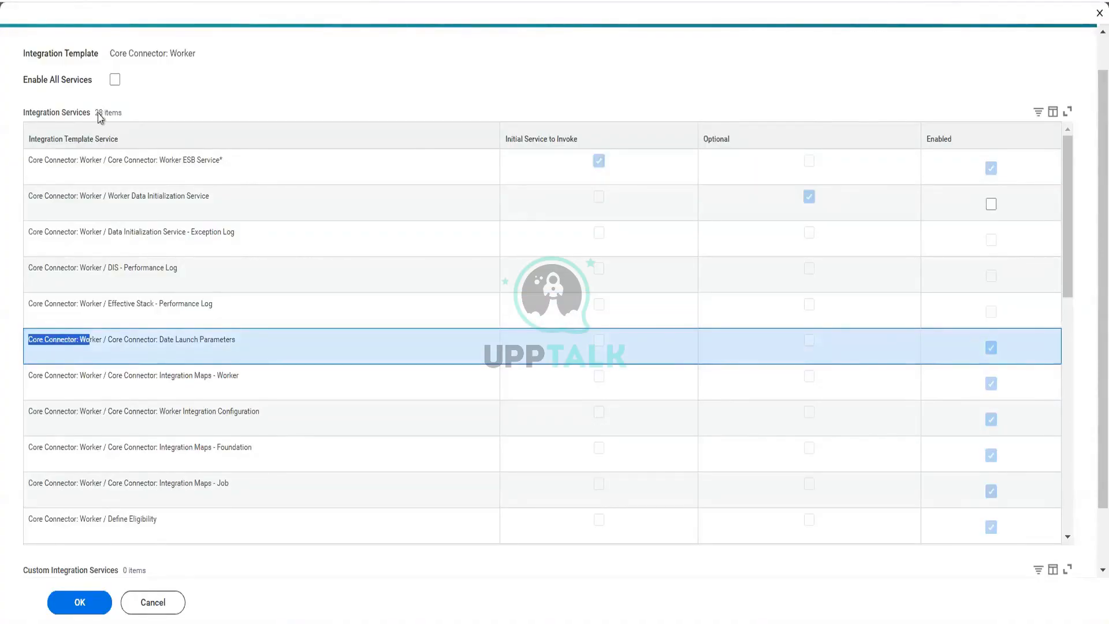
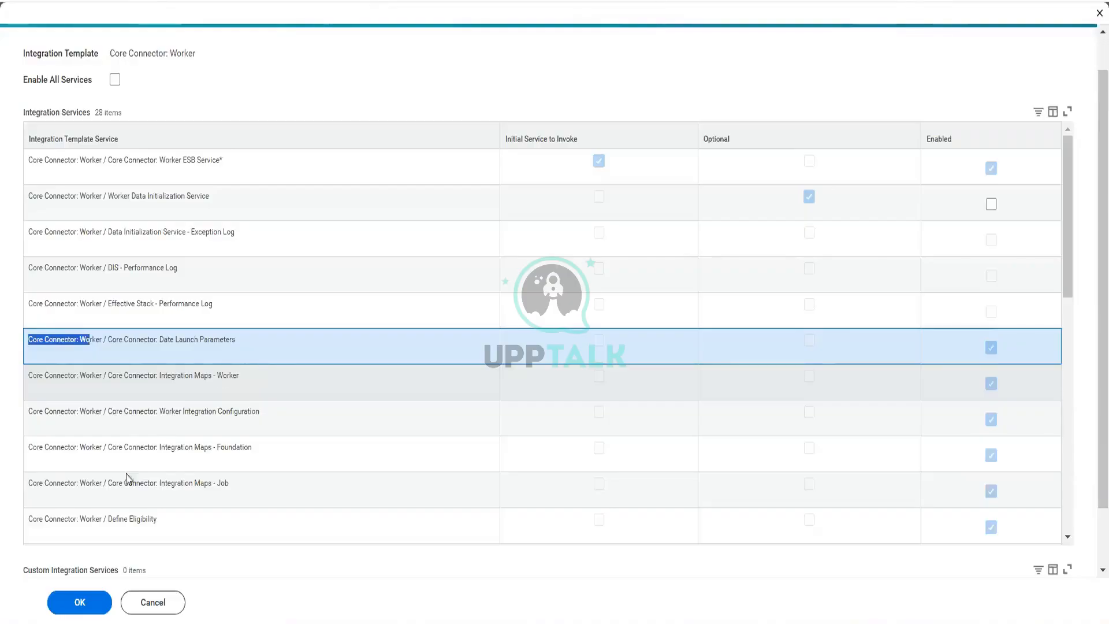
# Step: Scroll through the integration services list to review which optional services can be enabled
pyautogui.scroll(-5, 257, 512)
pyautogui.scroll(5, 257, 512)
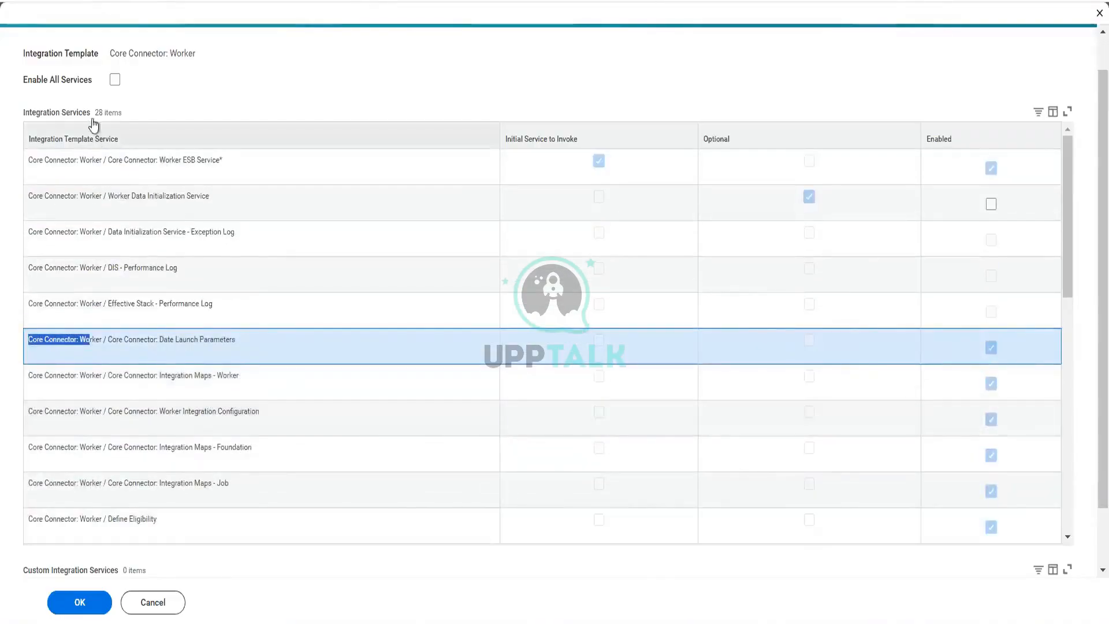
pyautogui.scroll(-1, 3, 252)
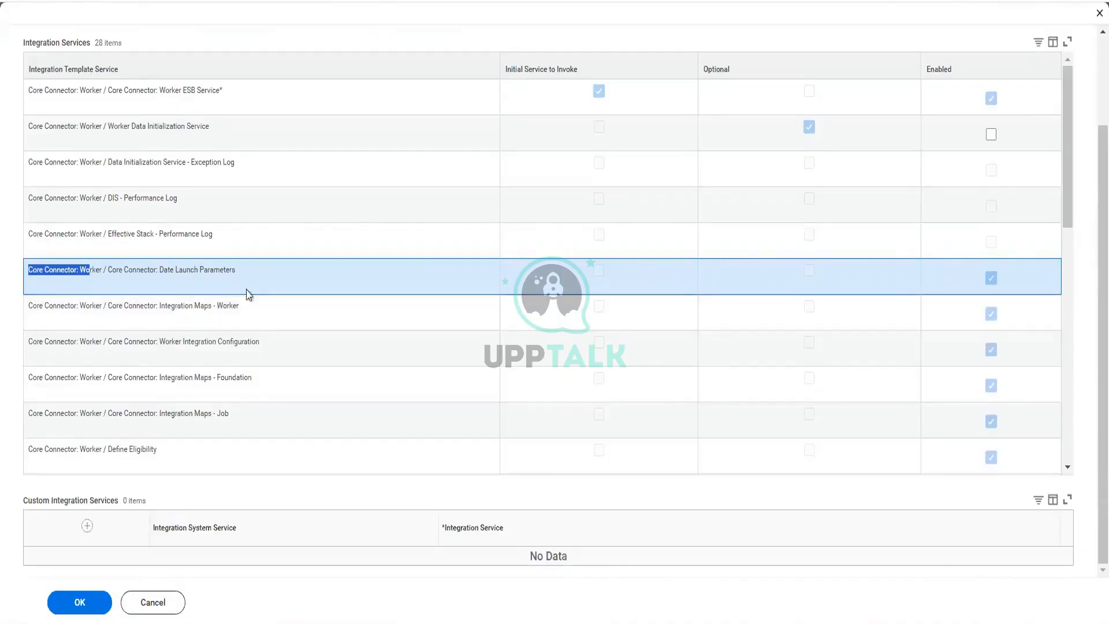
pyautogui.scroll(-6, 249, 295)
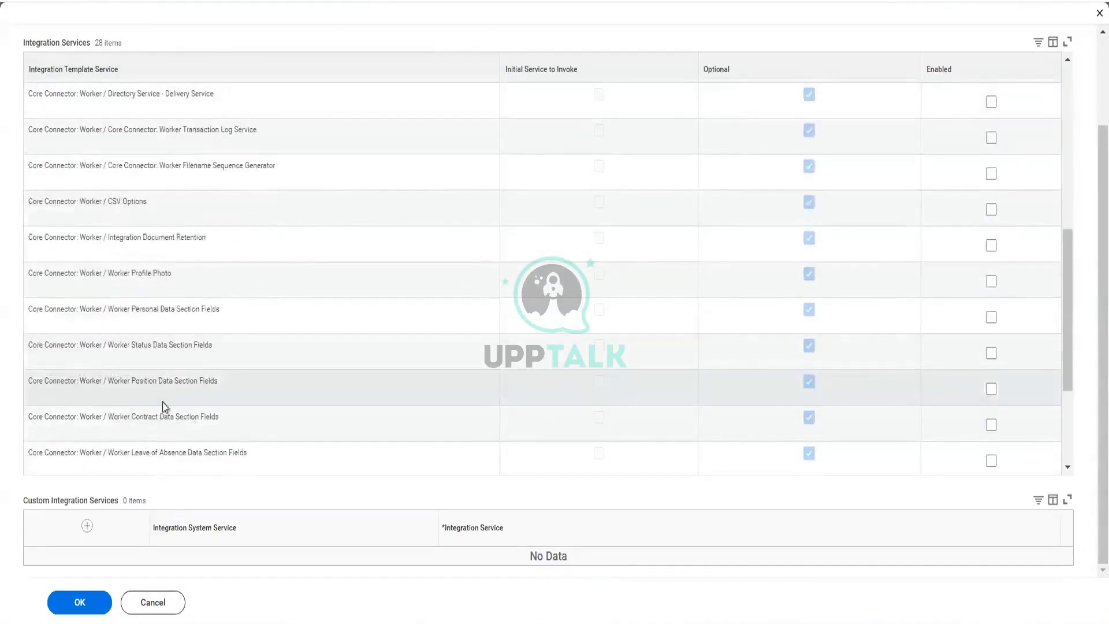
pyautogui.scroll(-3, 164, 406)
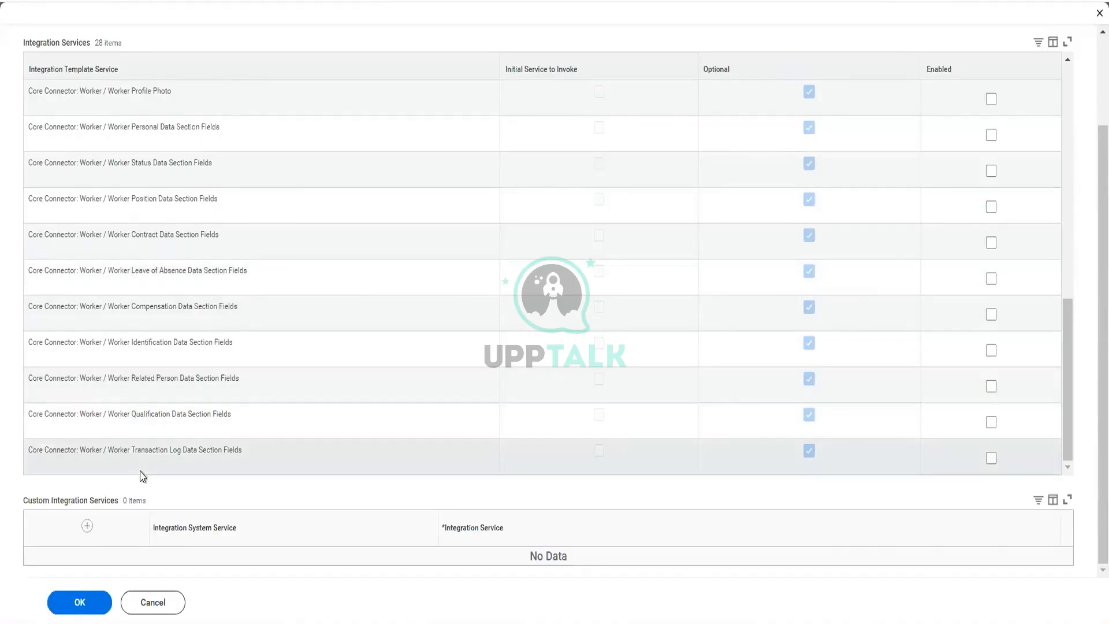
pyautogui.scroll(5, 223, 339)
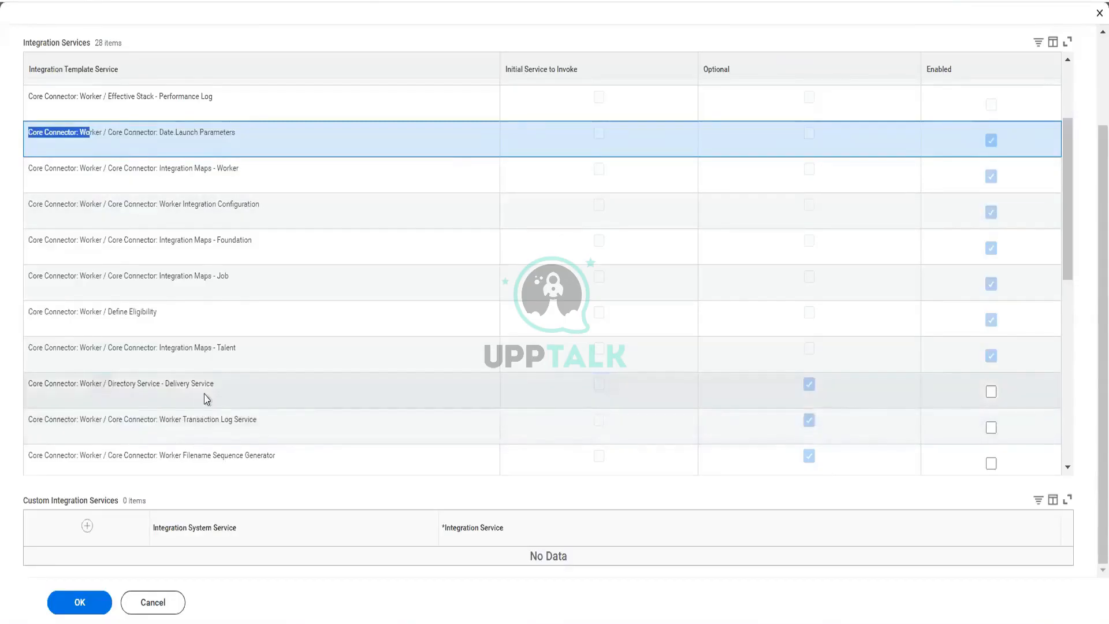
pyautogui.scroll(3, 206, 397)
pyautogui.scroll(-8, 206, 397)
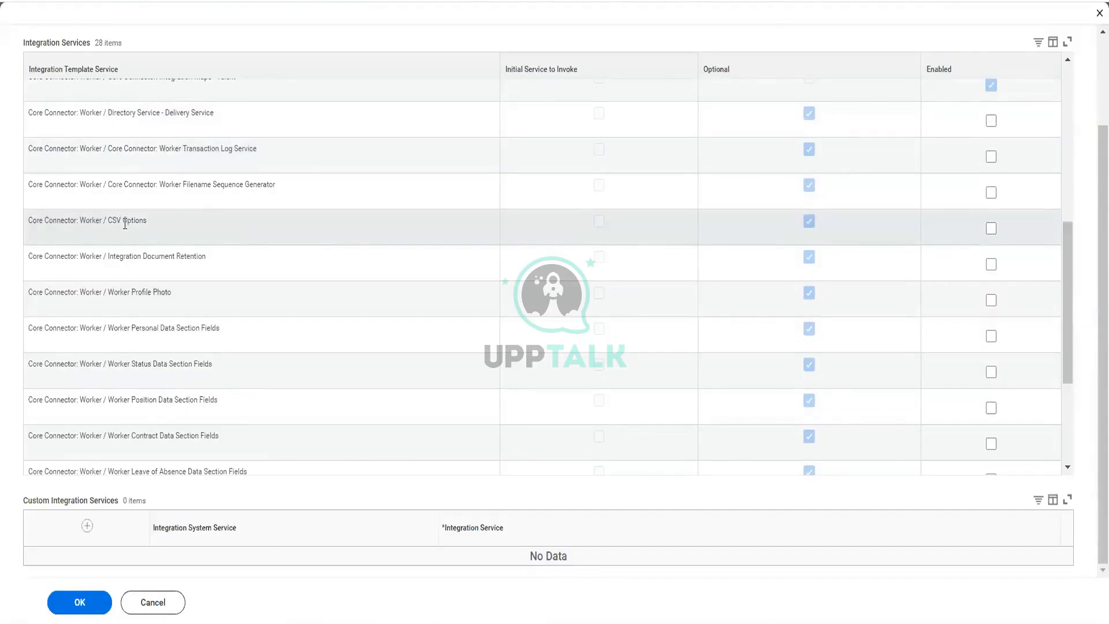
# Step: Enable the CSV Options, Worker Filename Sequence Generator and Worker Transaction Log Service integration services
pyautogui.click(991, 230)
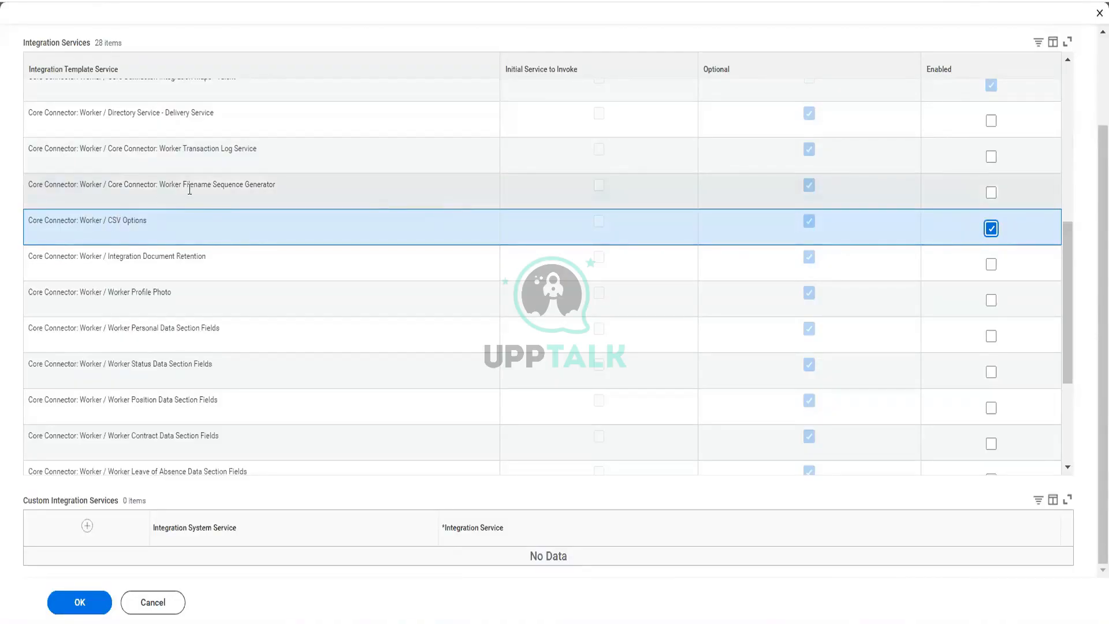
pyautogui.click(991, 193)
pyautogui.click(992, 193)
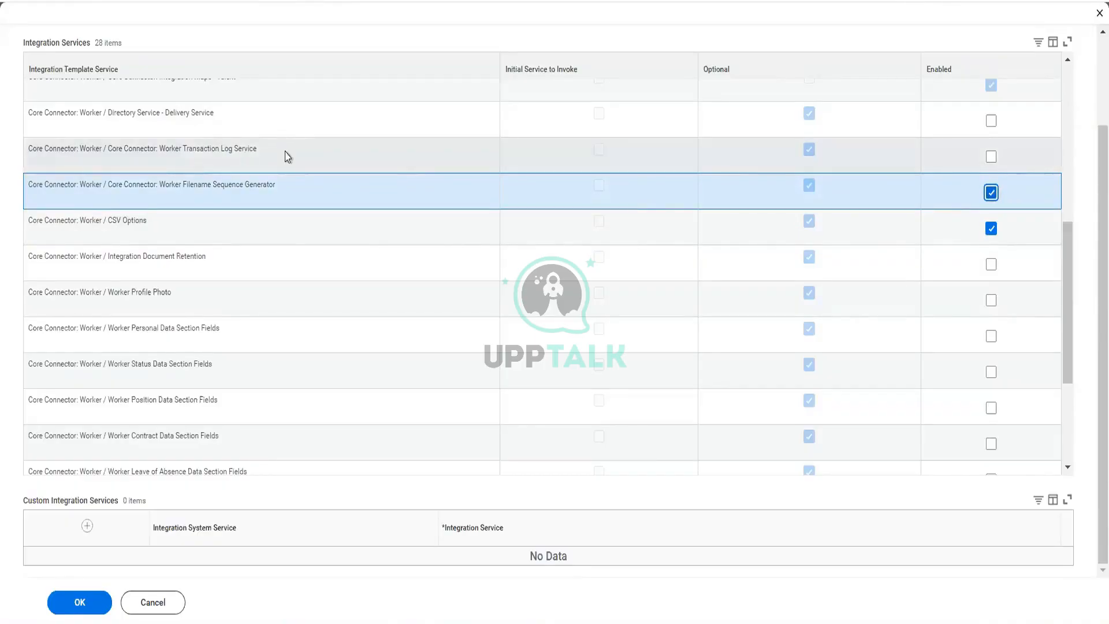
pyautogui.click(992, 157)
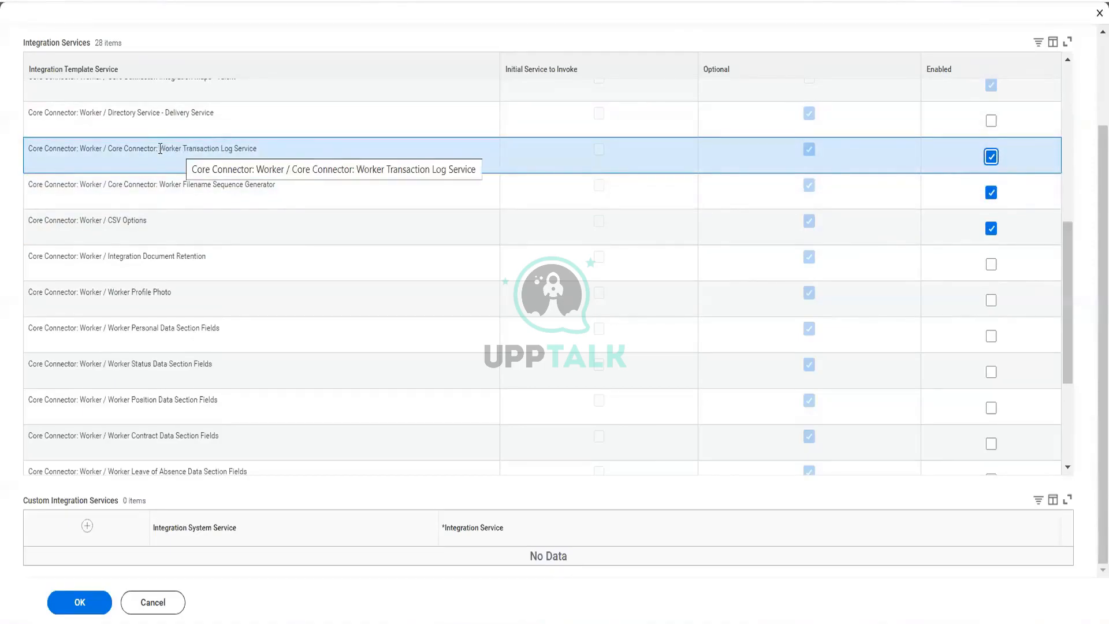
pyautogui.moveTo(160, 148); pyautogui.dragTo(263, 155)
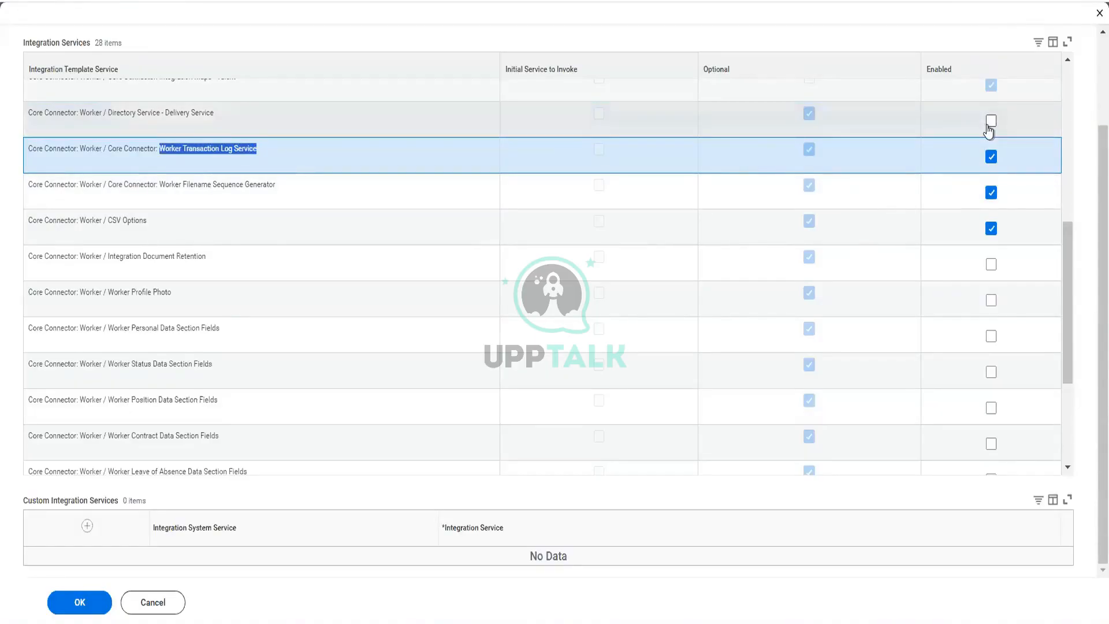
# Step: Enable the Worker Leave of Absence and Worker Contract Data Section Fields services
pyautogui.scroll(3, 361, 133)
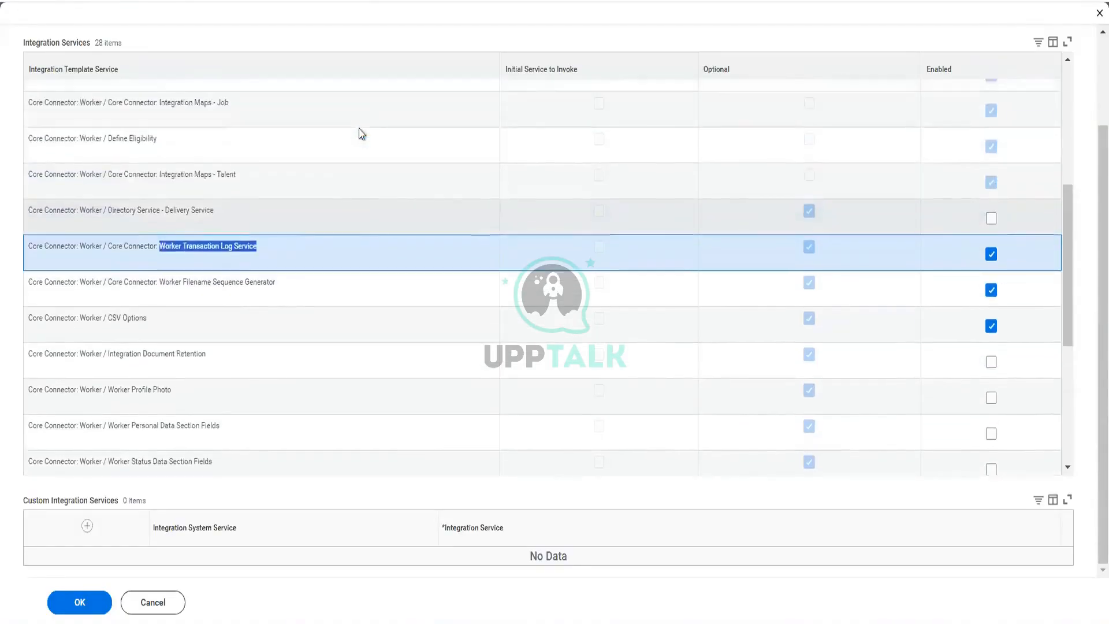
pyautogui.scroll(-5, 361, 132)
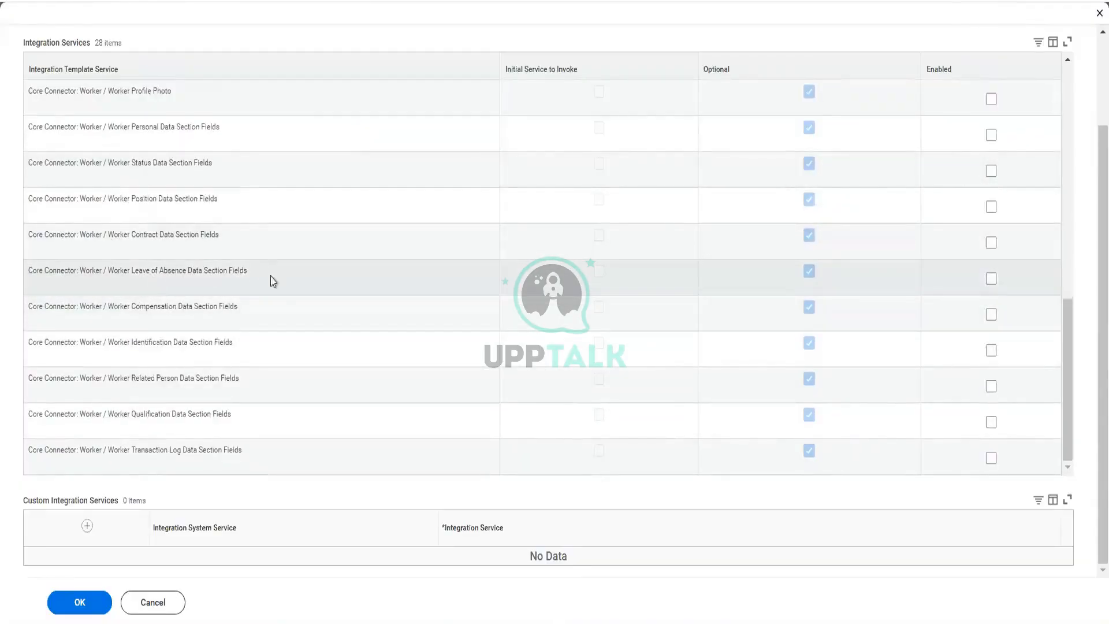
pyautogui.click(992, 279)
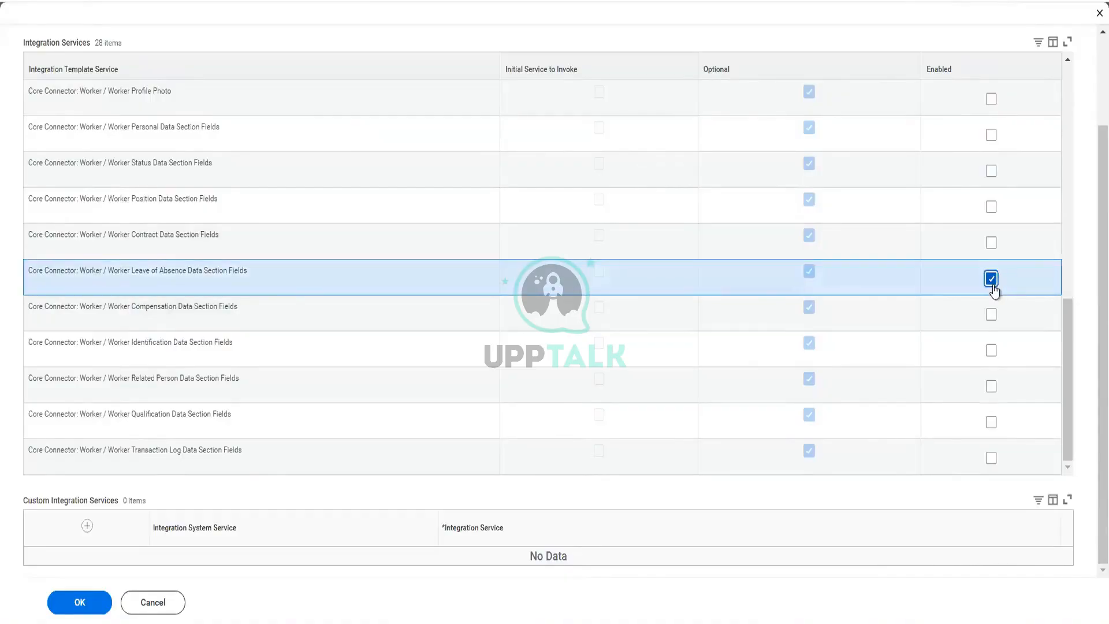
pyautogui.doubleClick(143, 234)
pyautogui.moveTo(160, 234); pyautogui.dragTo(160, 234)
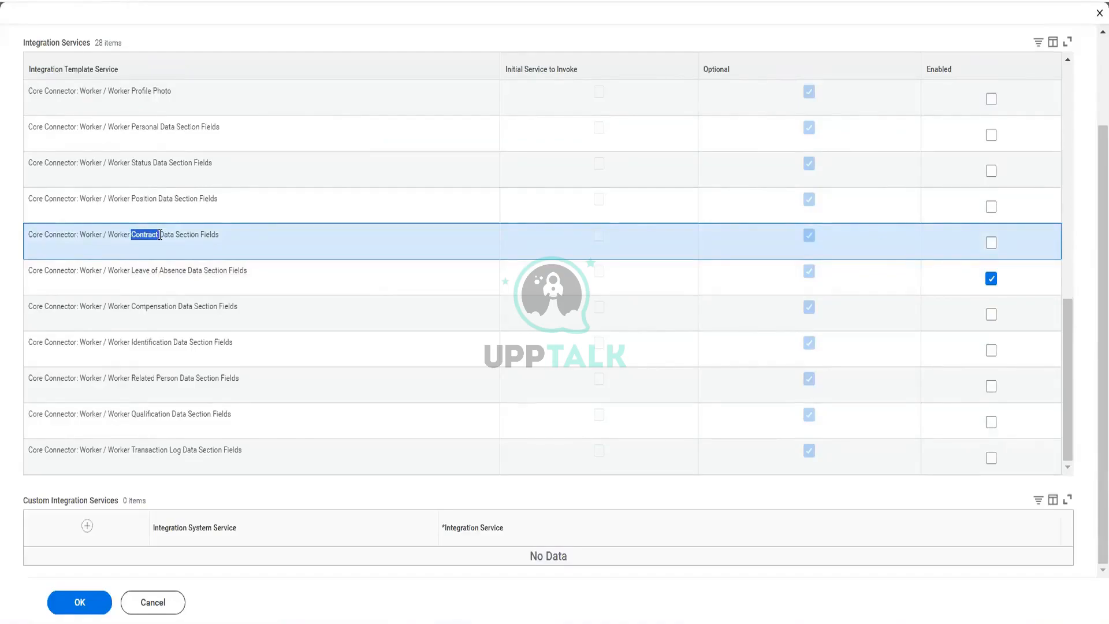
pyautogui.click(992, 246)
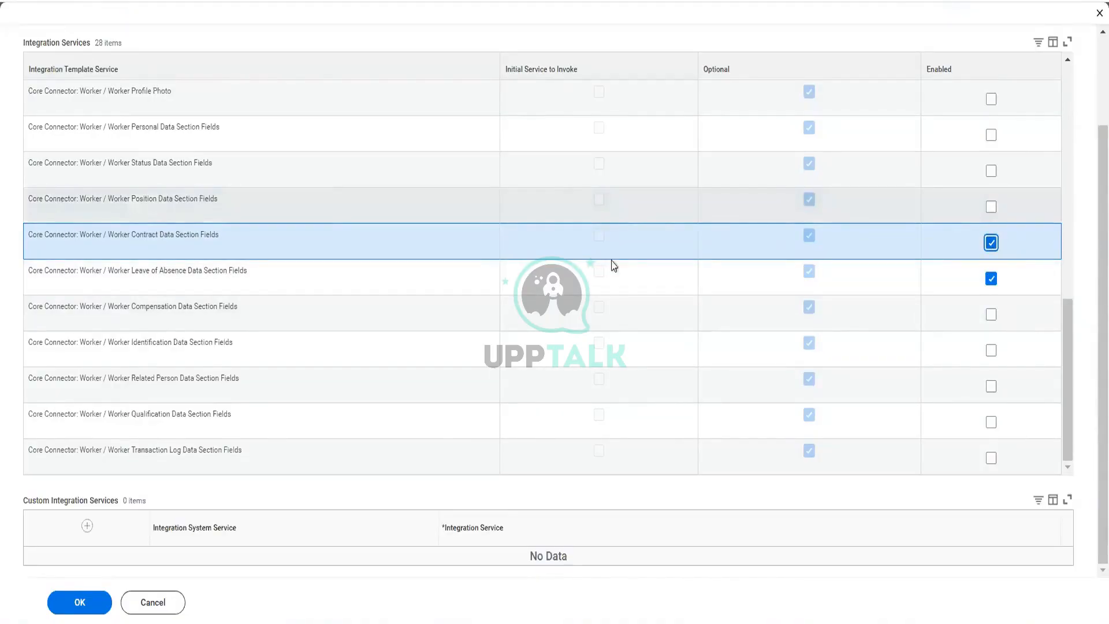
# Step: Enable the Worker Position, Status and Personal Data Section Fields services and the Worker Profile Photo service
pyautogui.click(992, 207)
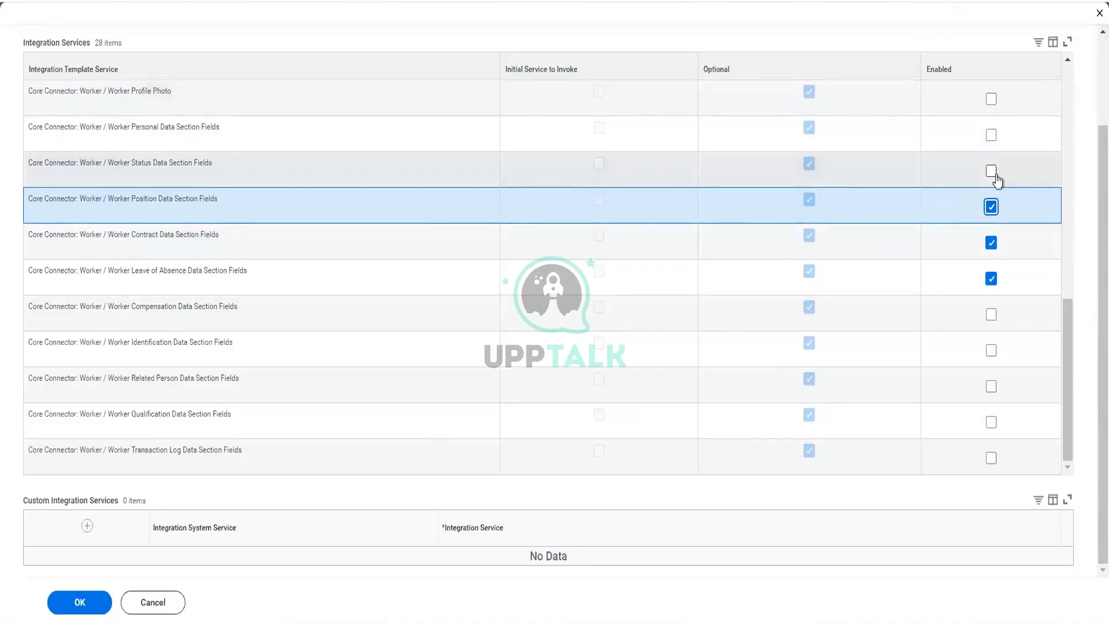
pyautogui.click(995, 173)
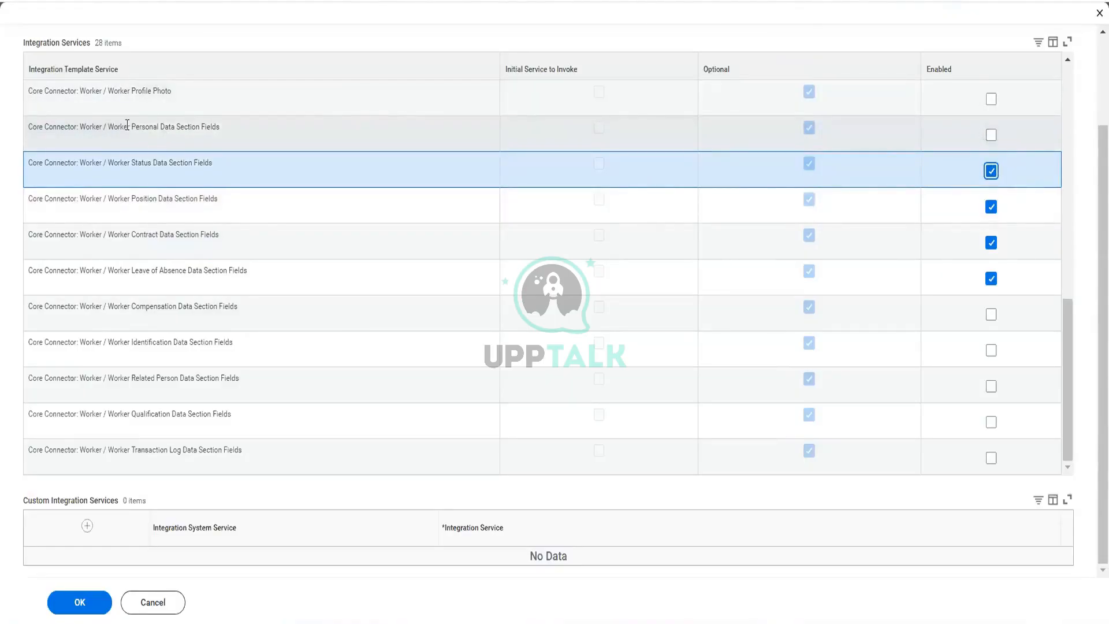
pyautogui.moveTo(108, 127); pyautogui.dragTo(218, 128)
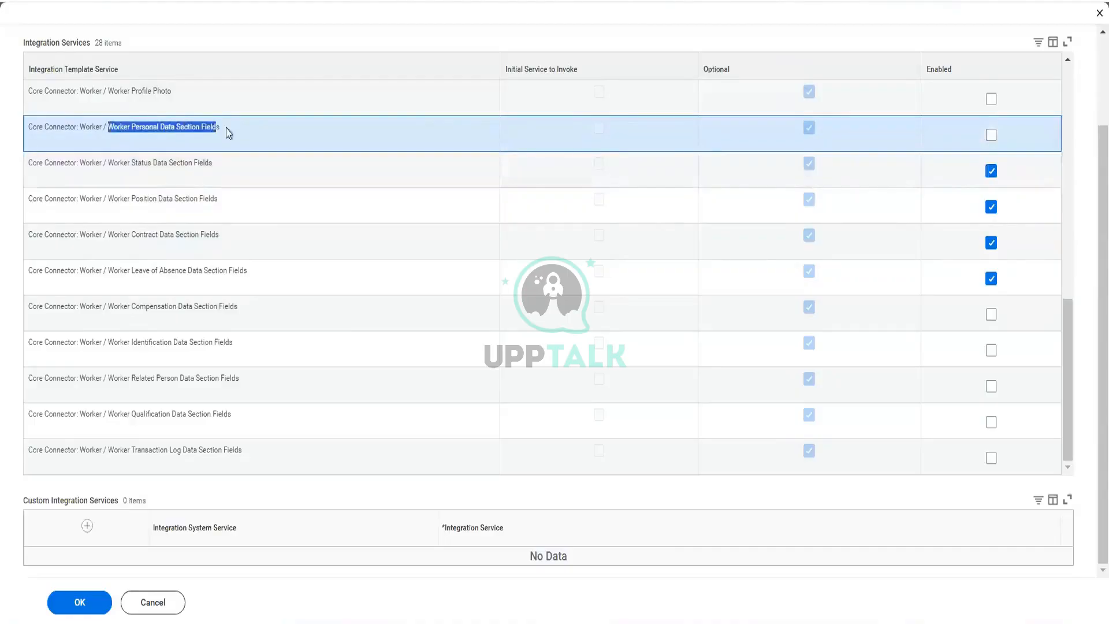
pyautogui.click(992, 135)
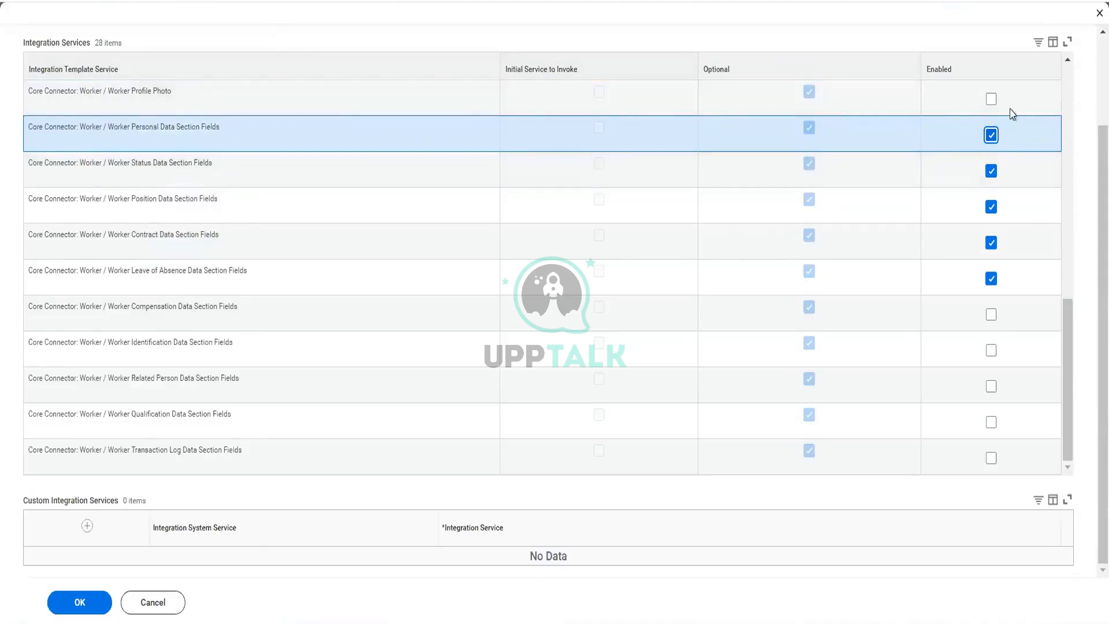
pyautogui.click(991, 99)
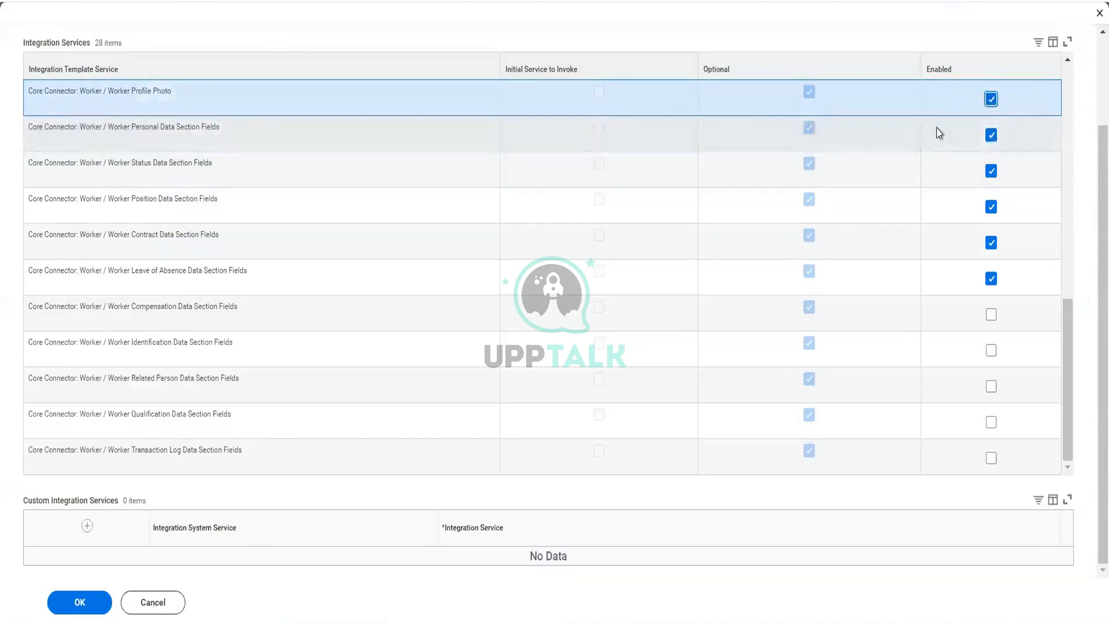
# Step: Enable Integration Document Retention plus the Worker Compensation and Worker Related Person Data Section Fields services
pyautogui.scroll(1, 939, 133)
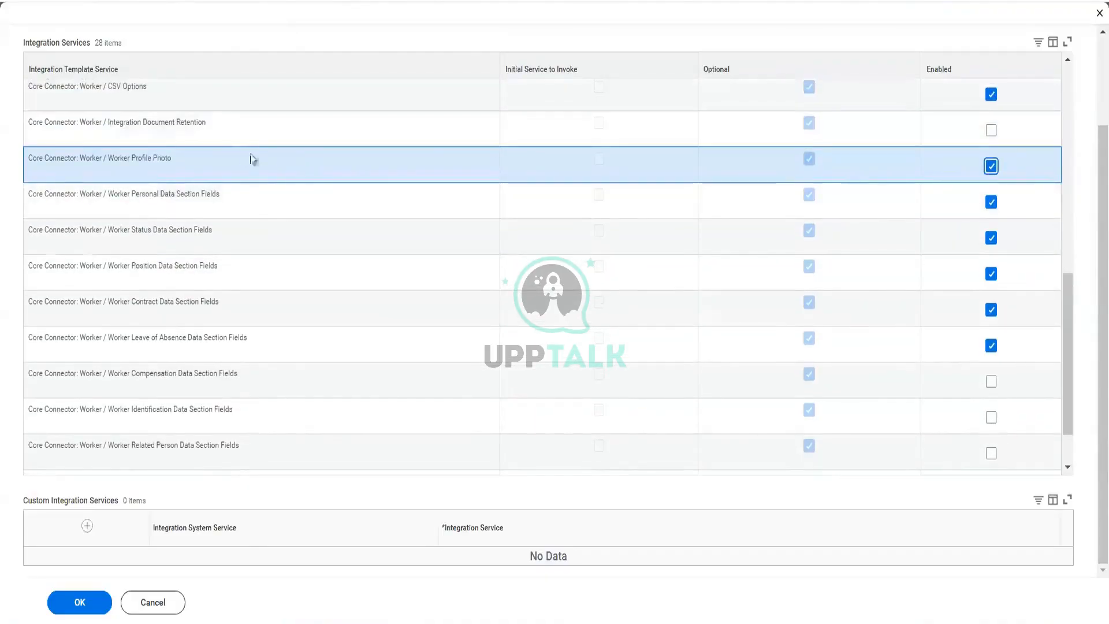
pyautogui.click(992, 132)
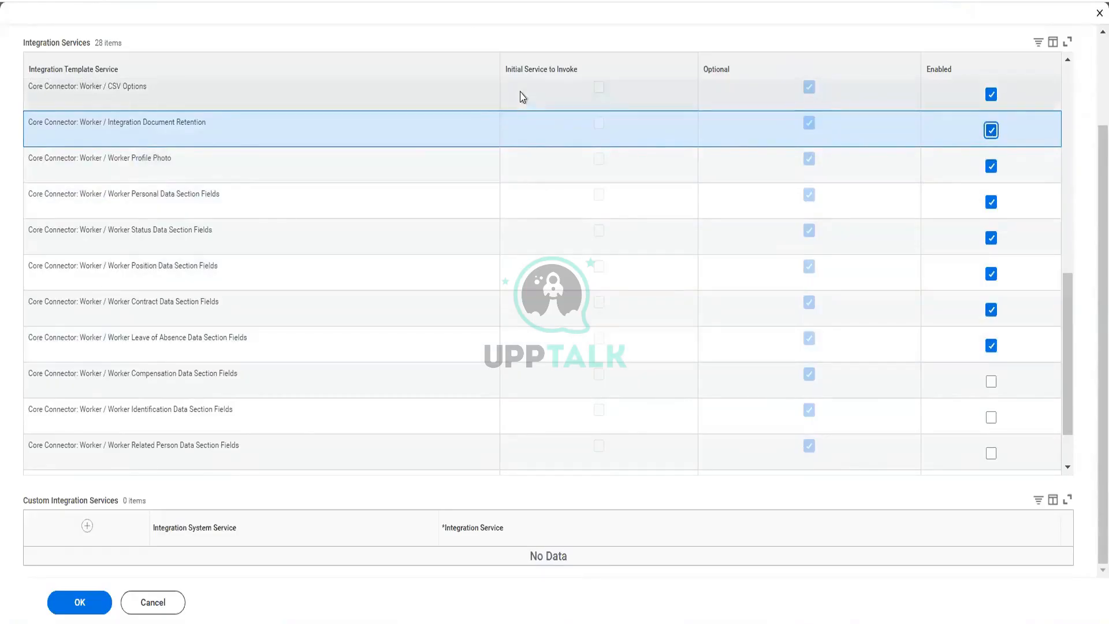
pyautogui.scroll(-2, 499, 151)
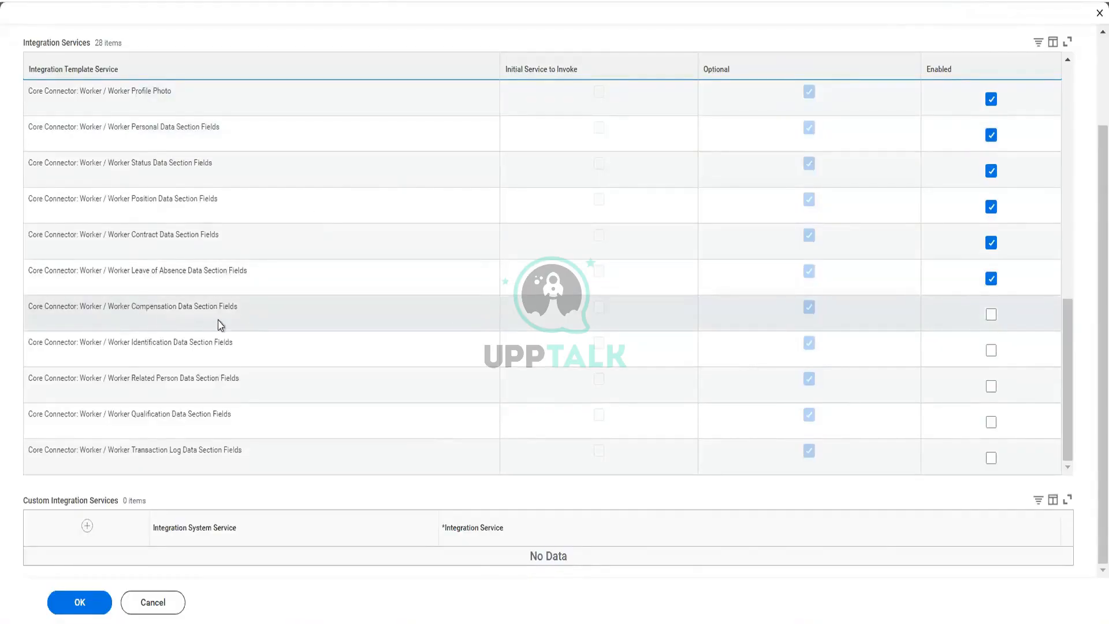
pyautogui.click(991, 319)
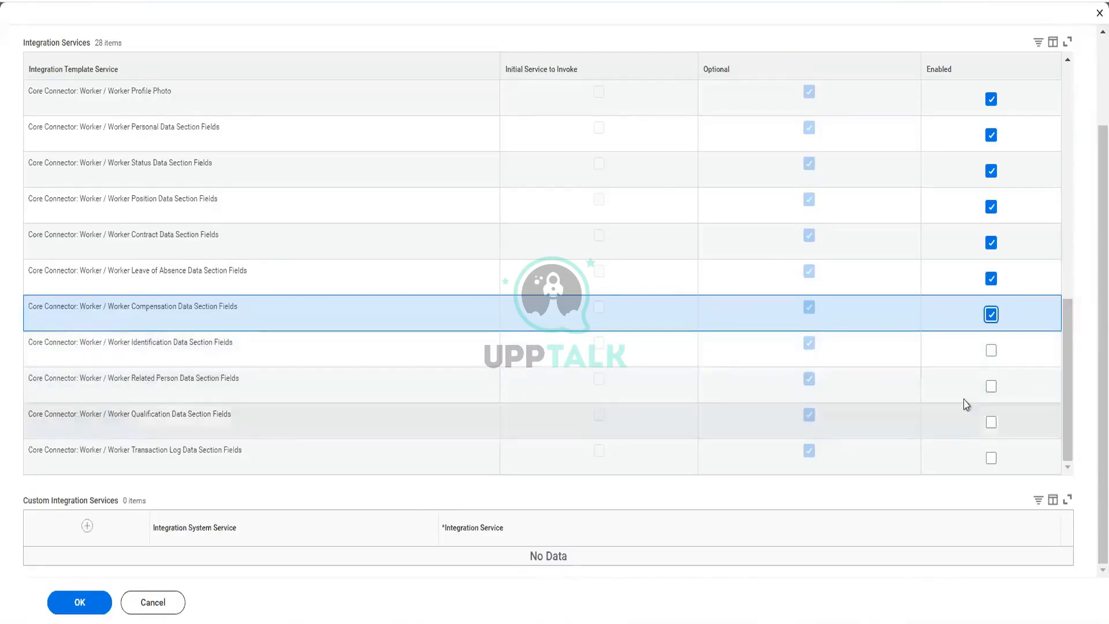
pyautogui.click(992, 386)
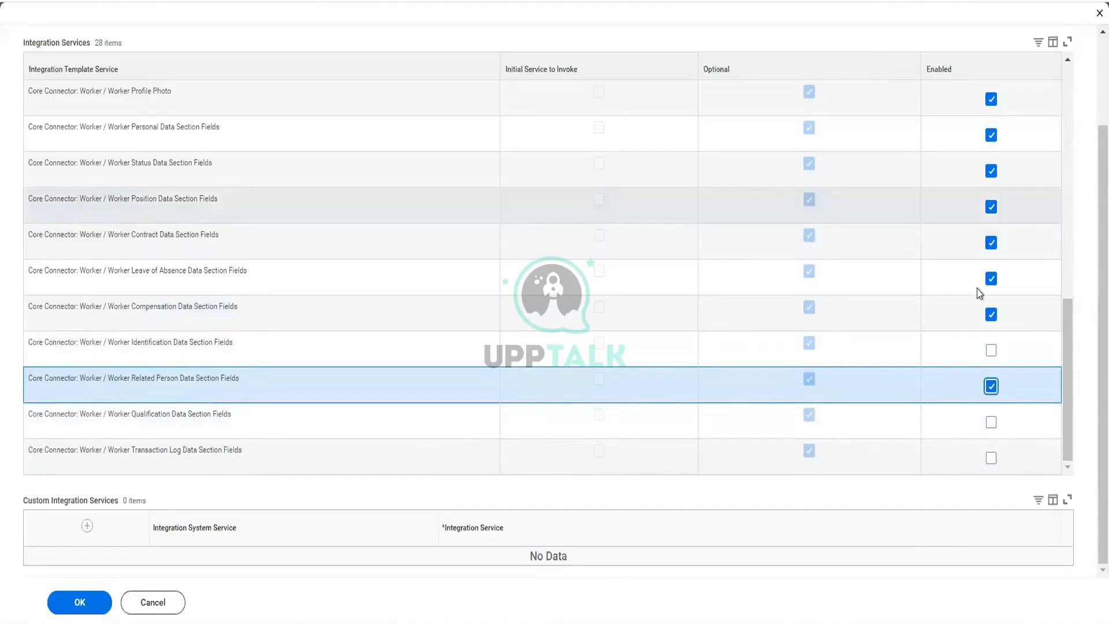
# Step: Scroll back through the service list and confirm the integration services configuration
pyautogui.scroll(5, 981, 294)
pyautogui.scroll(-5, 980, 294)
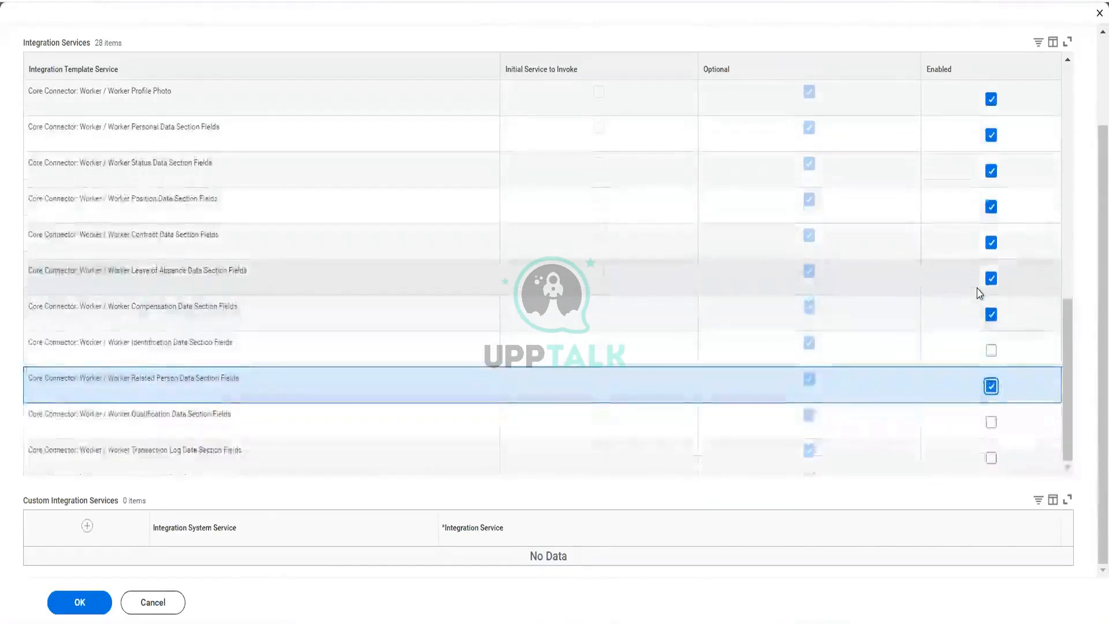
pyautogui.scroll(6, 981, 293)
pyautogui.scroll(5, 980, 293)
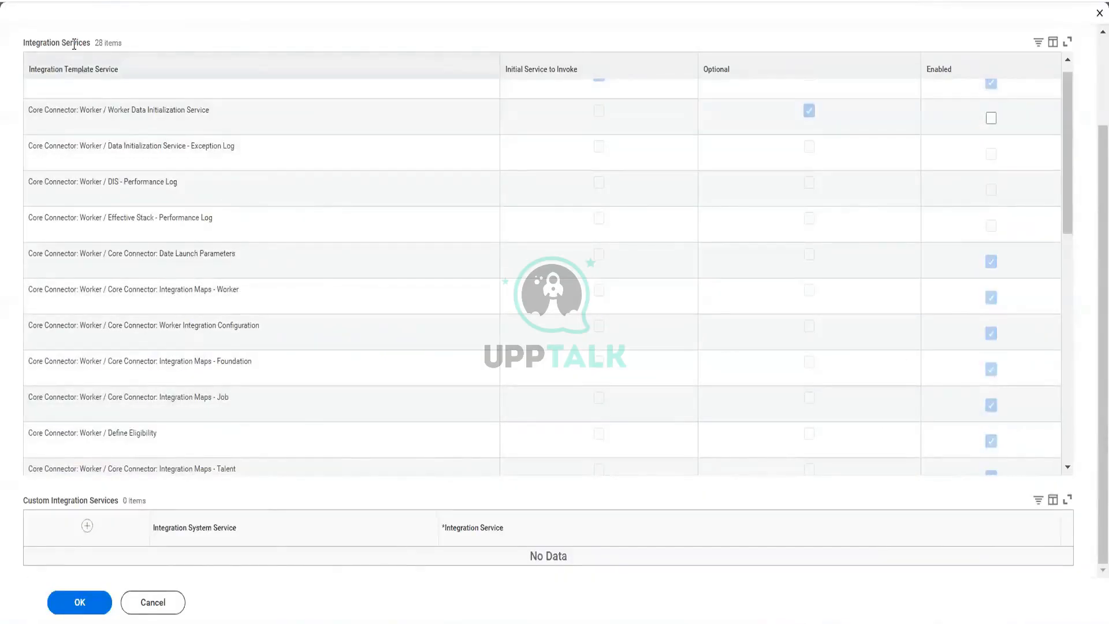
pyautogui.scroll(1, 380, 307)
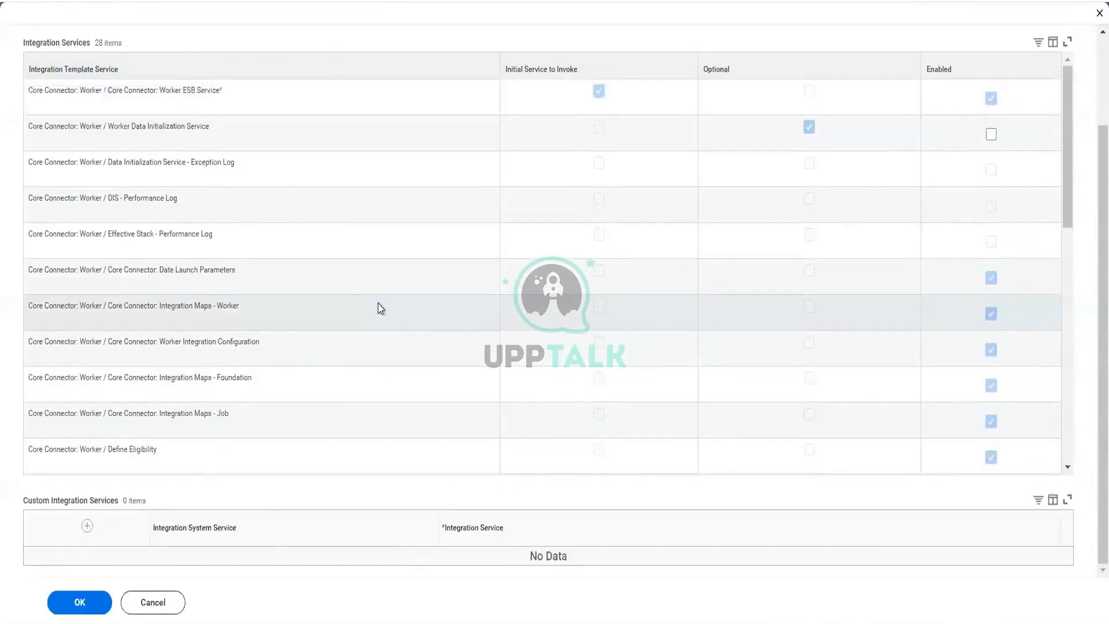
pyautogui.scroll(2, 20, 139)
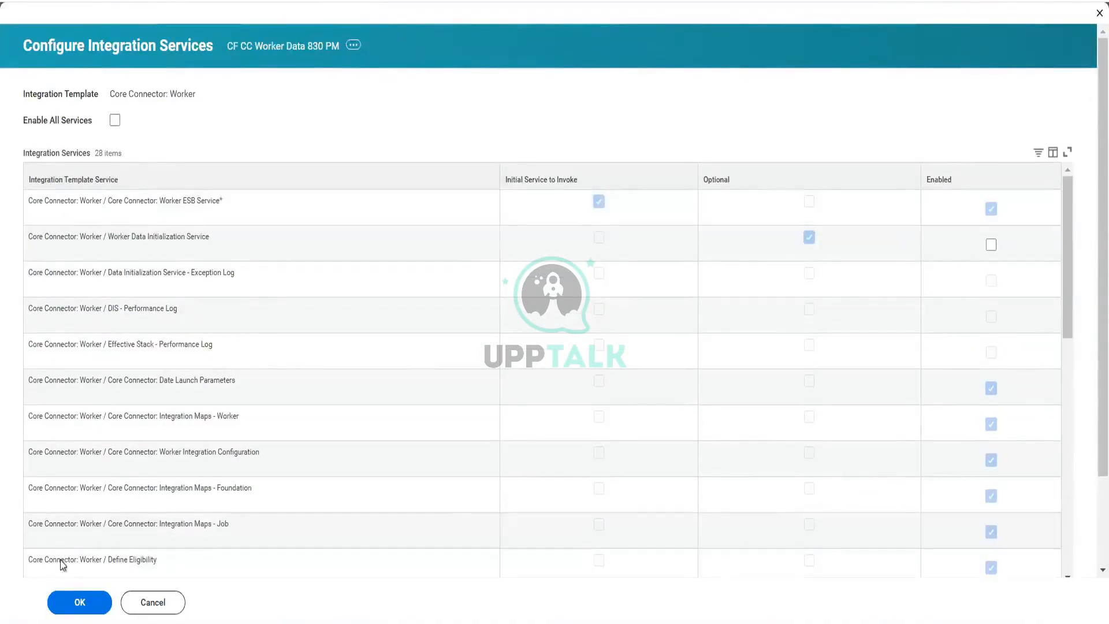
pyautogui.click(74, 607)
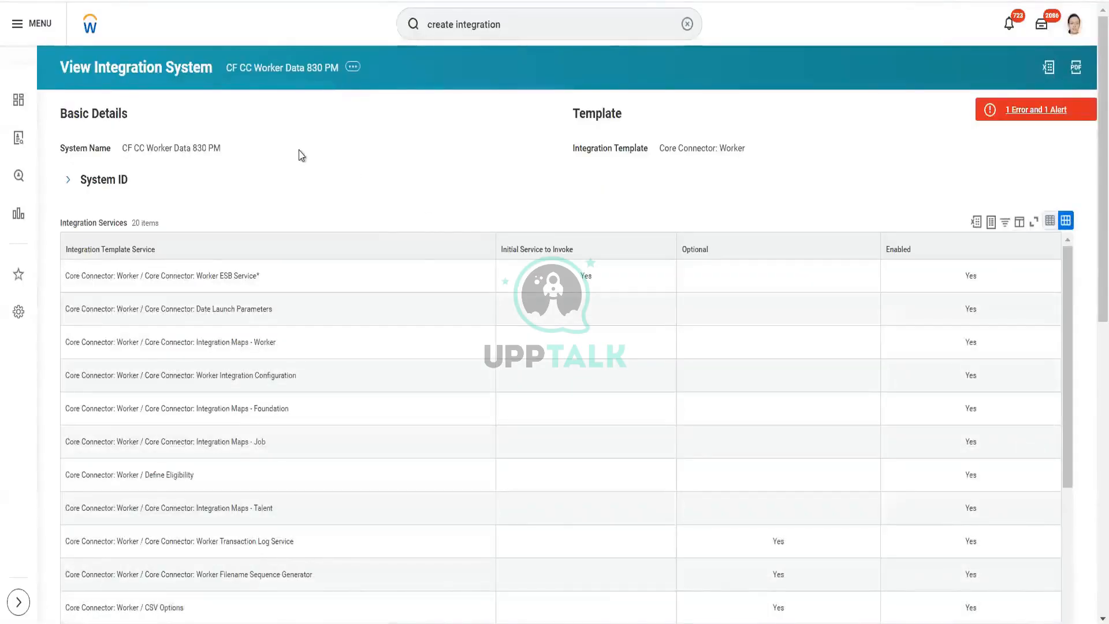
# Step: Review the enabled services and integration attributes of the CF CC Worker Data 830 PM integration system
pyautogui.scroll(-5, 300, 155)
pyautogui.scroll(5, 299, 155)
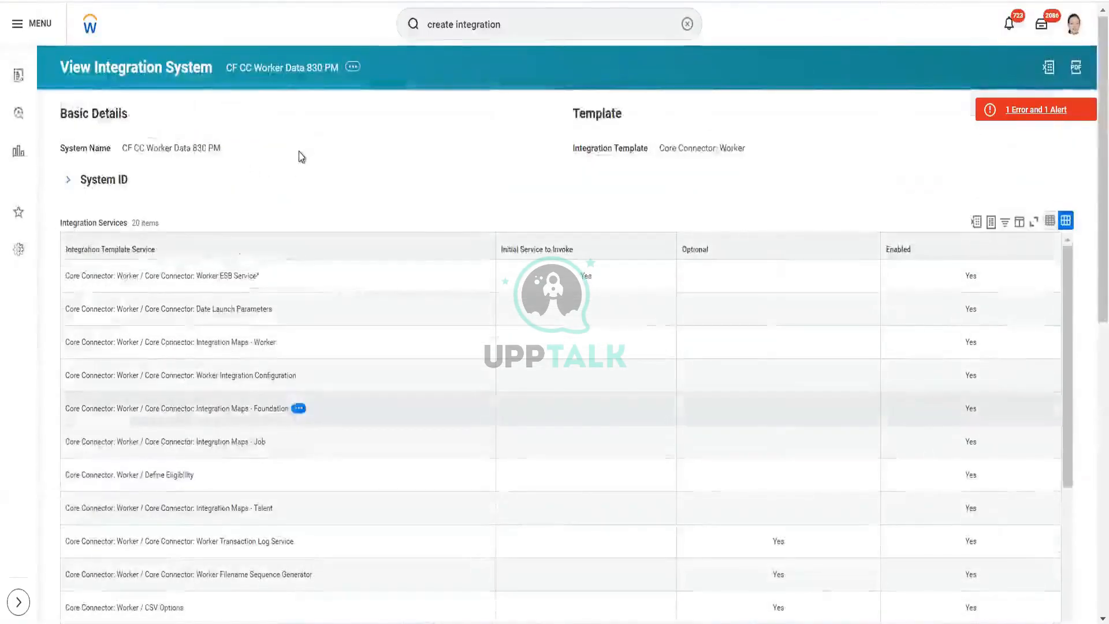
pyautogui.scroll(-5, 300, 156)
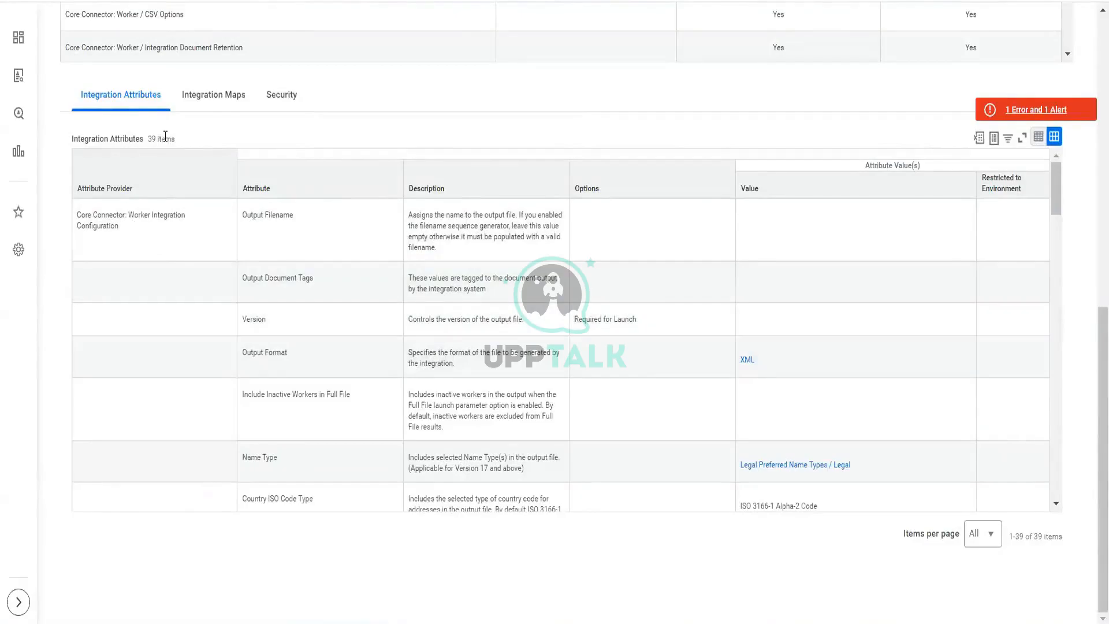
pyautogui.scroll(9, 224, 121)
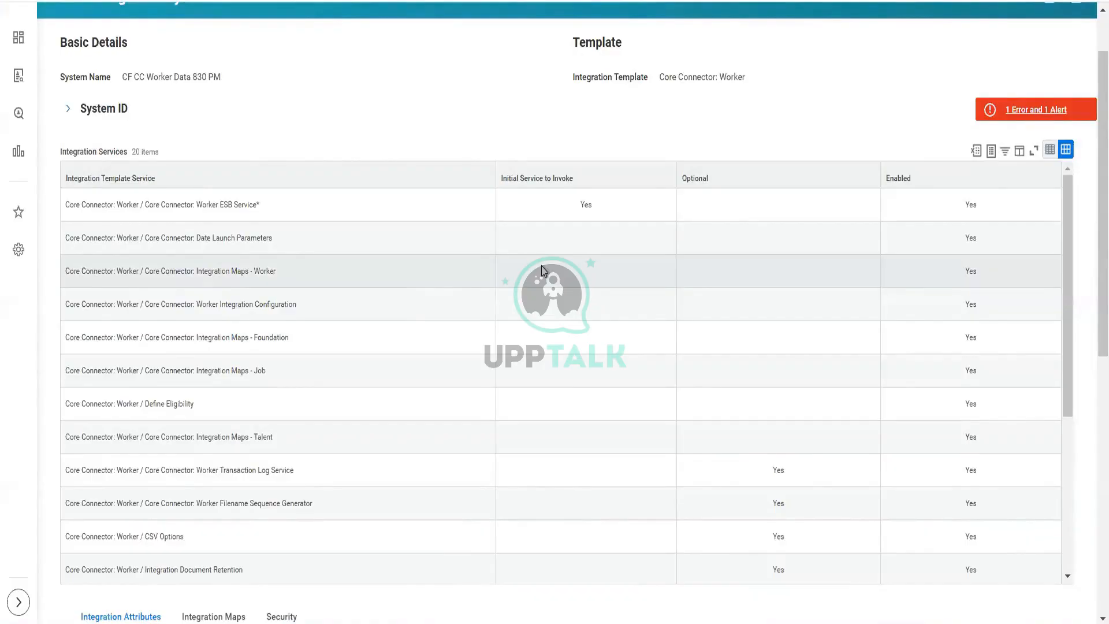
pyautogui.scroll(-3, 543, 271)
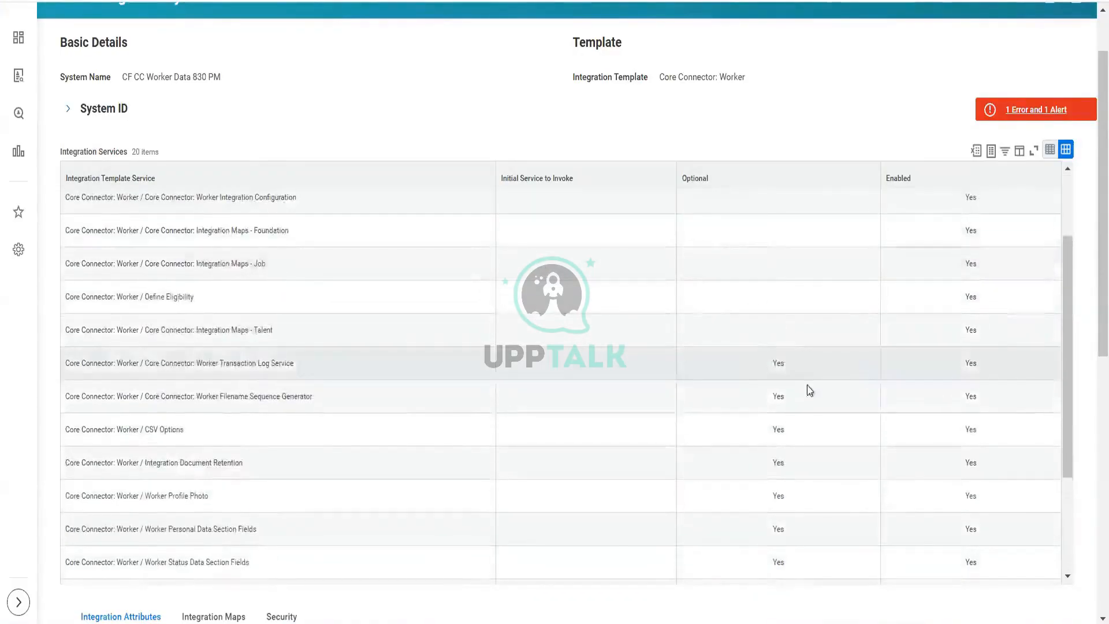
pyautogui.scroll(-5, 960, 478)
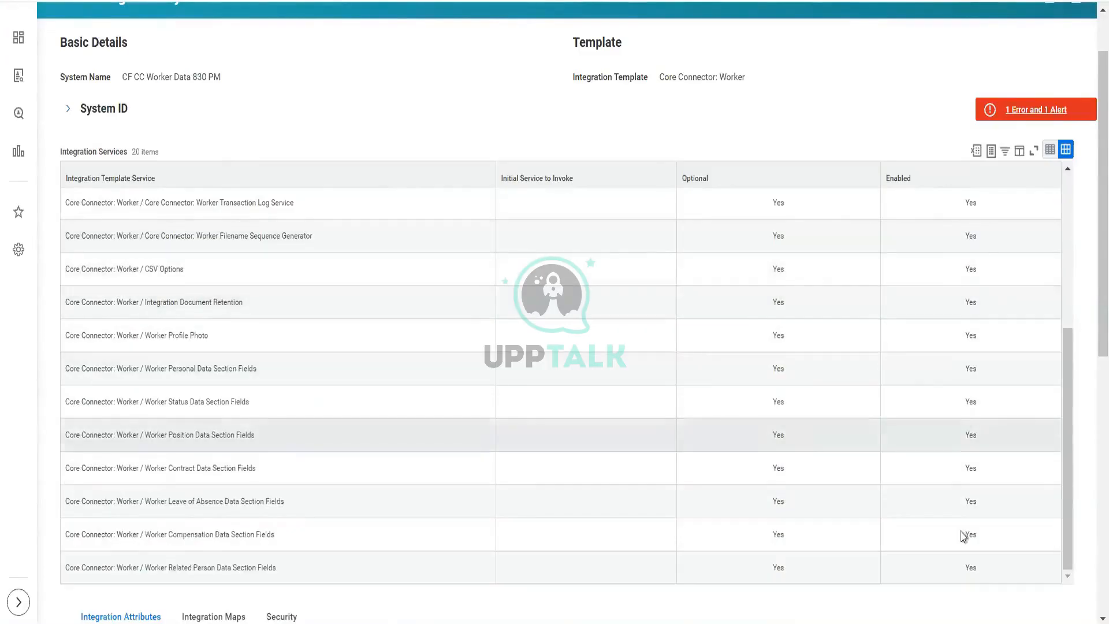
# Step: Open the page's error and alert details and read the message about attributes required for launch
pyautogui.scroll(8, 963, 536)
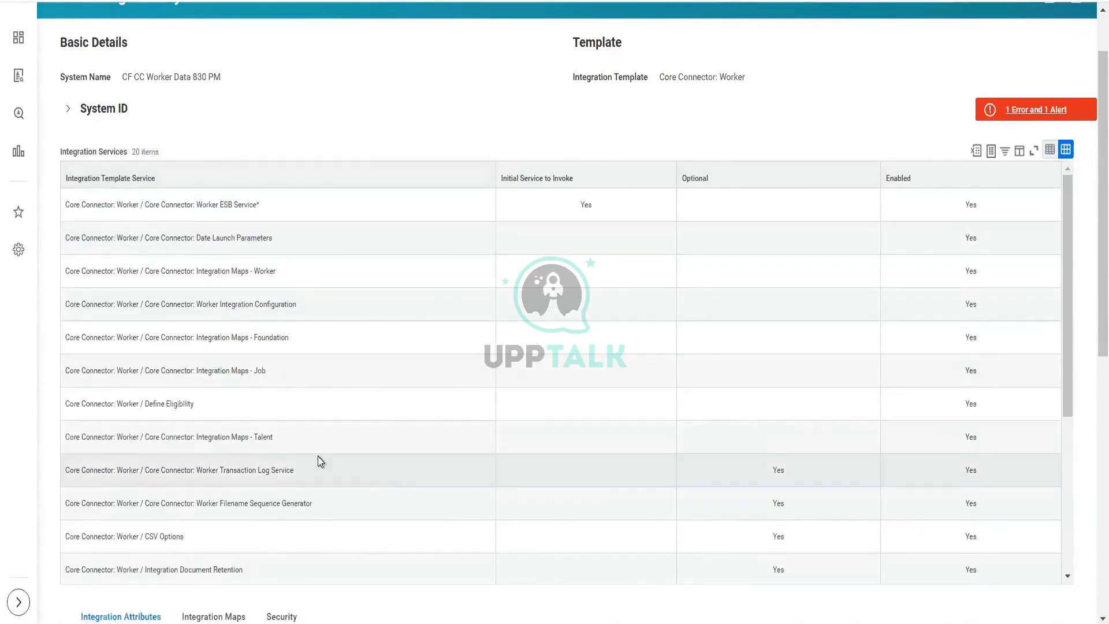
pyautogui.scroll(-4, 319, 458)
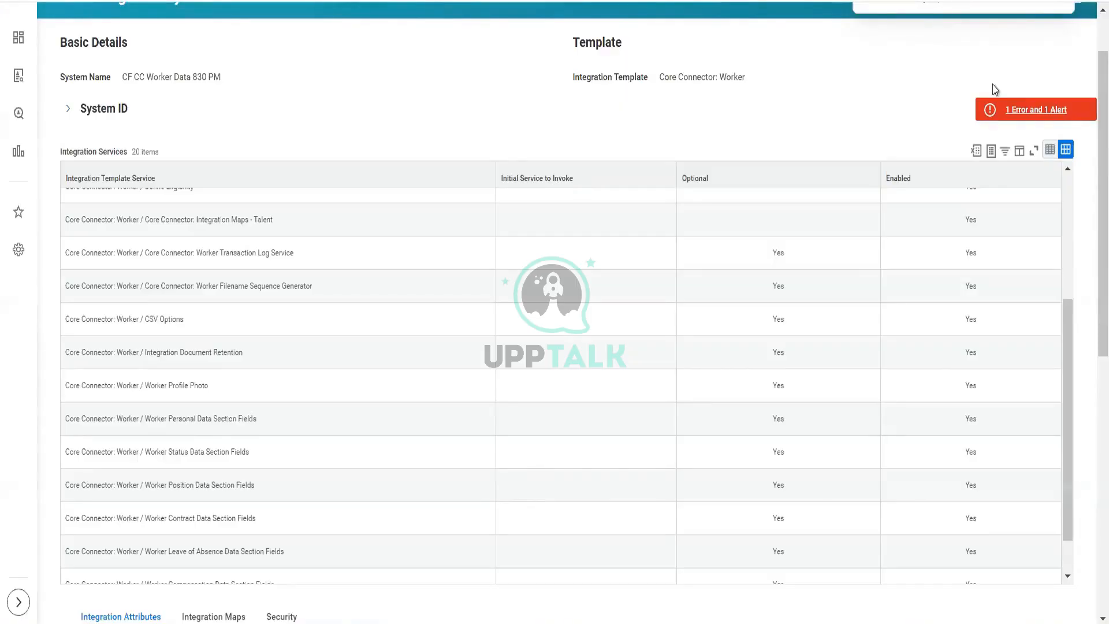
pyautogui.click(1002, 110)
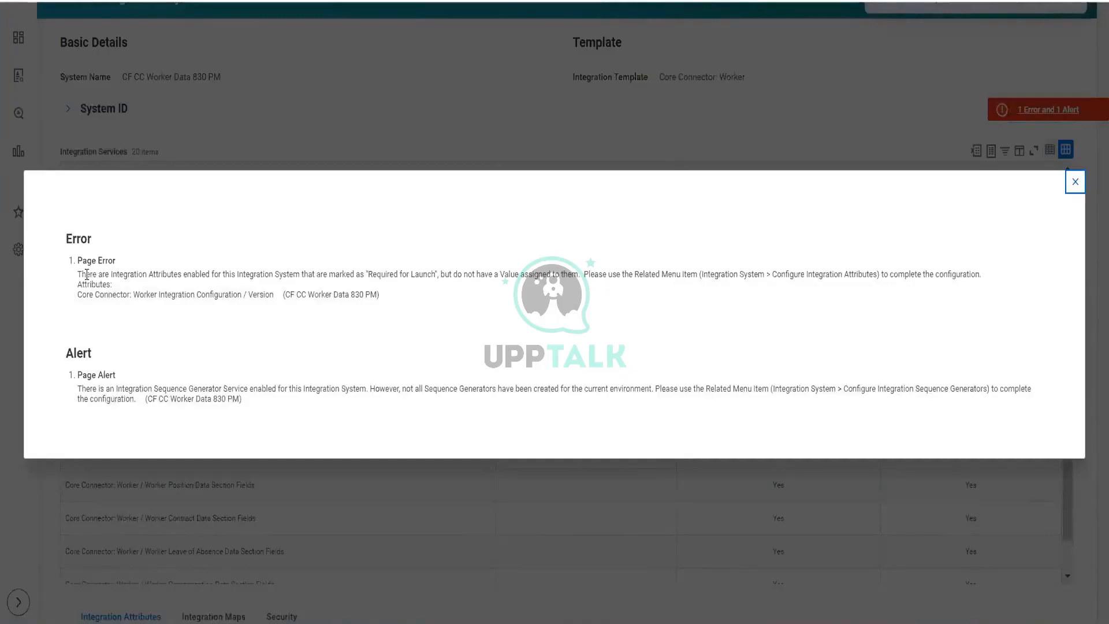
pyautogui.moveTo(87, 274); pyautogui.dragTo(301, 276)
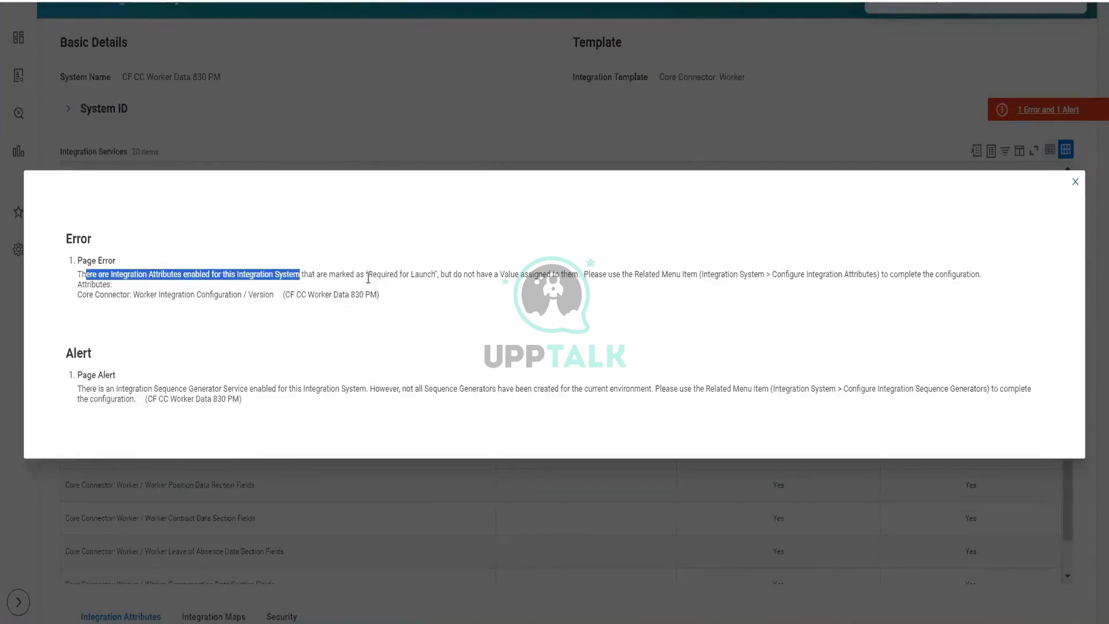
pyautogui.moveTo(367, 275); pyautogui.dragTo(436, 276)
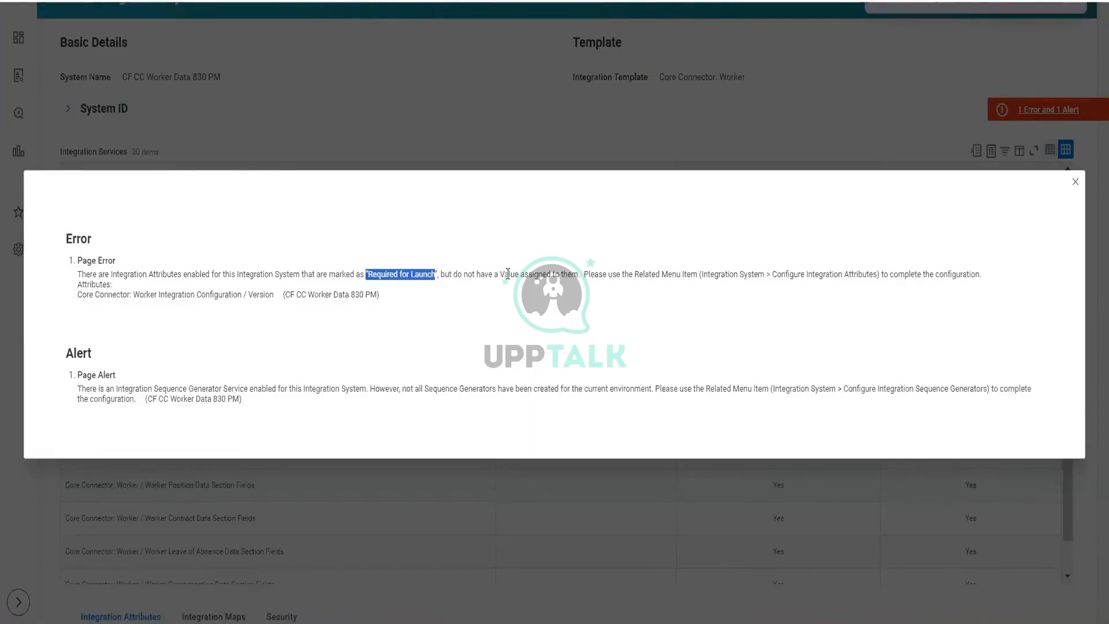
pyautogui.click(550, 503)
# Step: Scroll through the integration attributes list to examine which attributes have values and which are required for launch
pyautogui.scroll(-10, 551, 504)
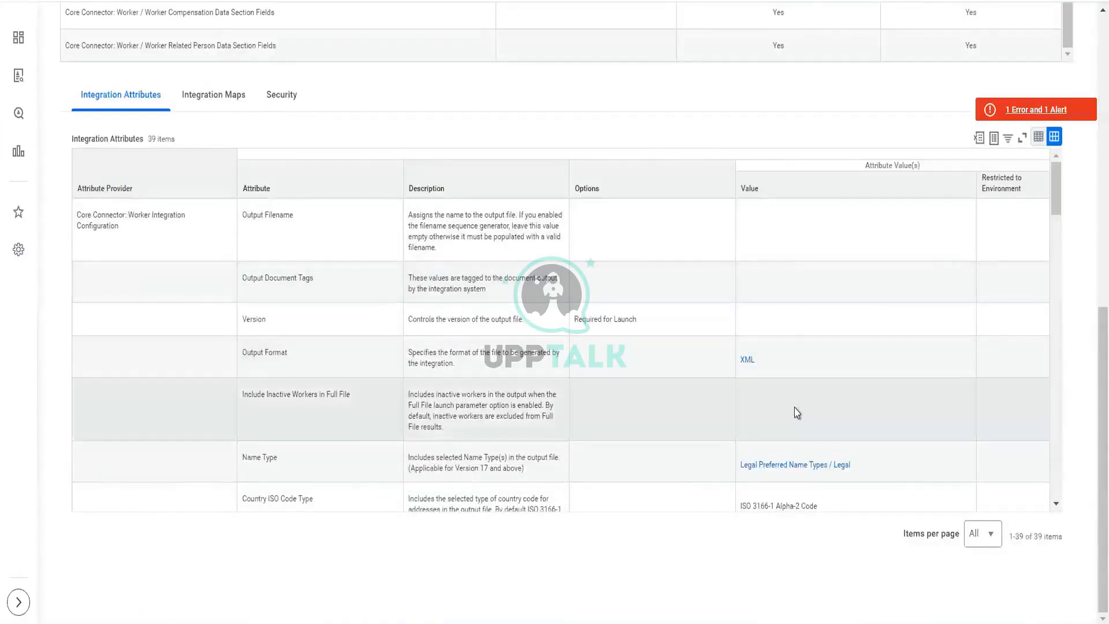
pyautogui.scroll(-10, 797, 412)
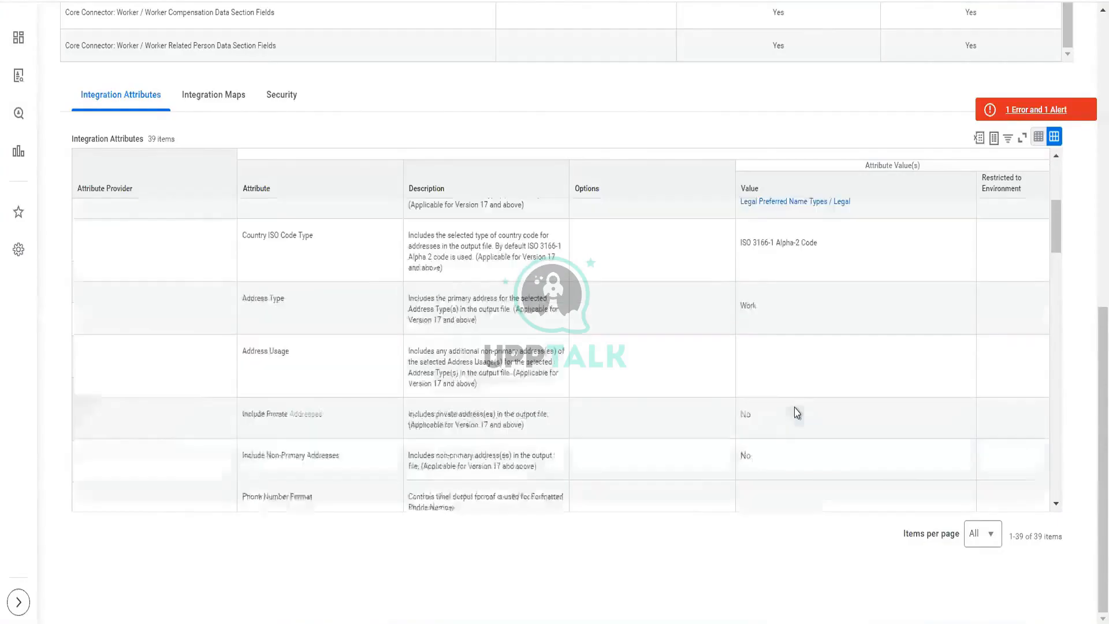
pyautogui.scroll(-8, 797, 412)
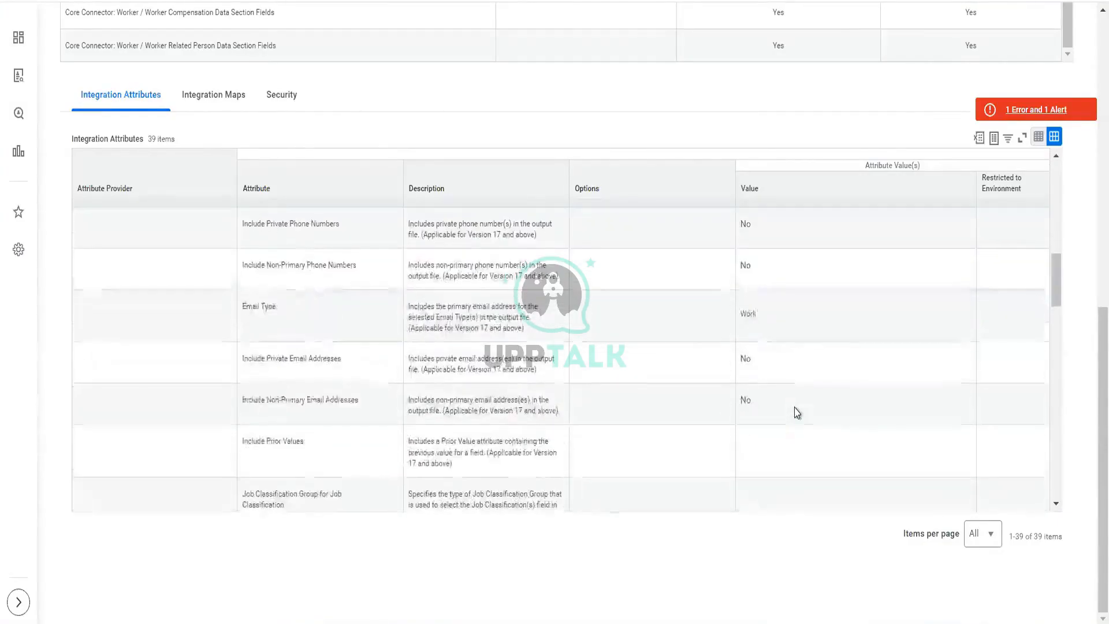
pyautogui.scroll(-10, 797, 412)
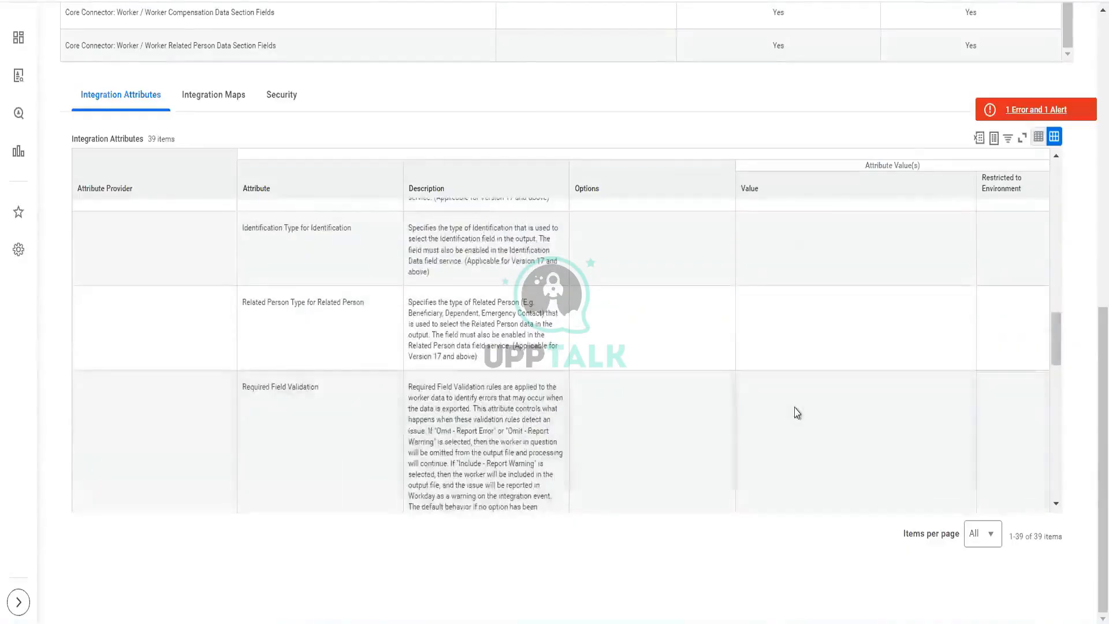
pyautogui.scroll(-10, 798, 412)
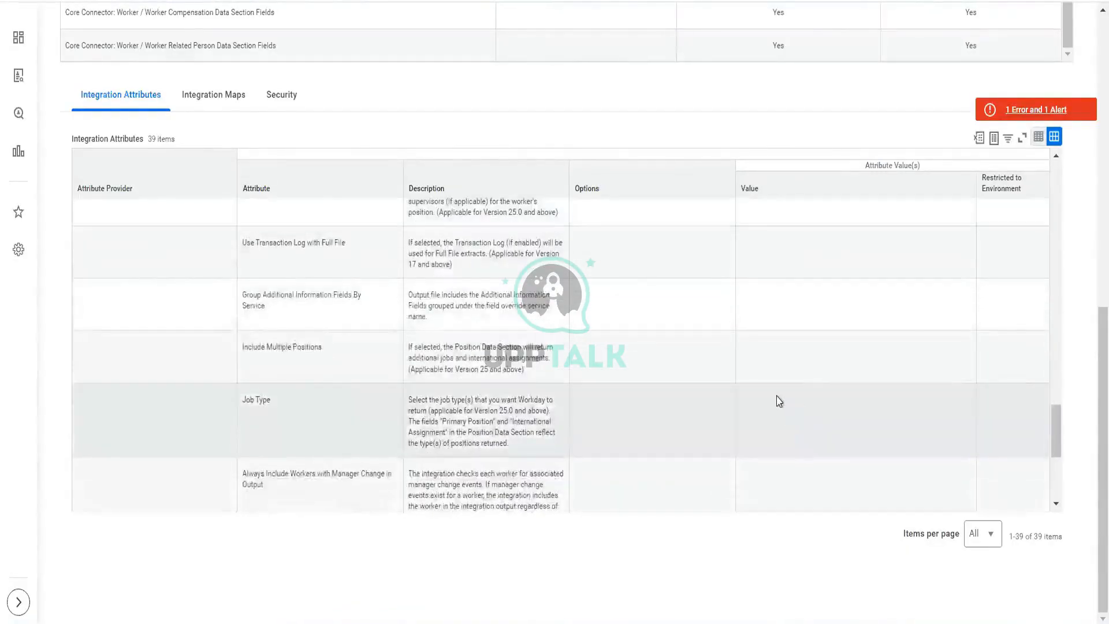
pyautogui.scroll(-5, 779, 401)
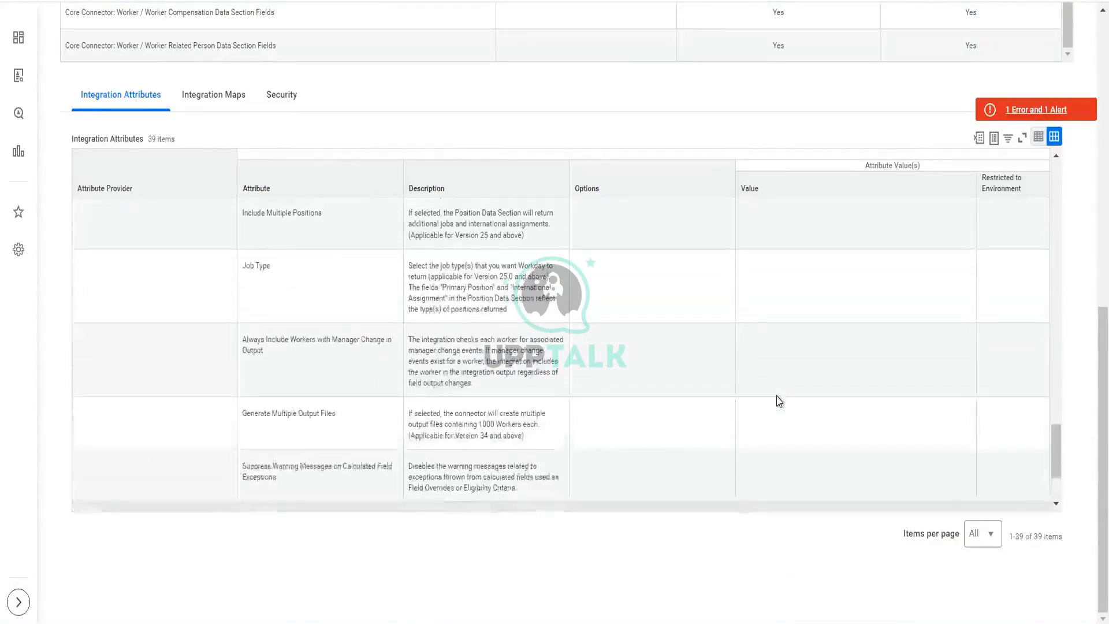
pyautogui.scroll(10, 778, 414)
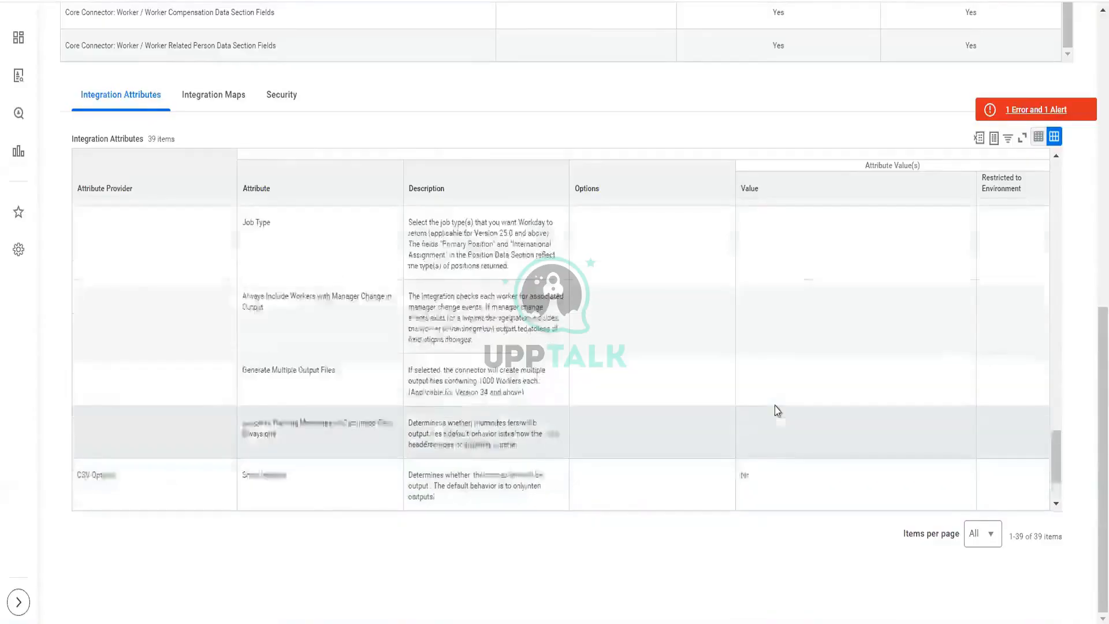
pyautogui.scroll(3, 778, 410)
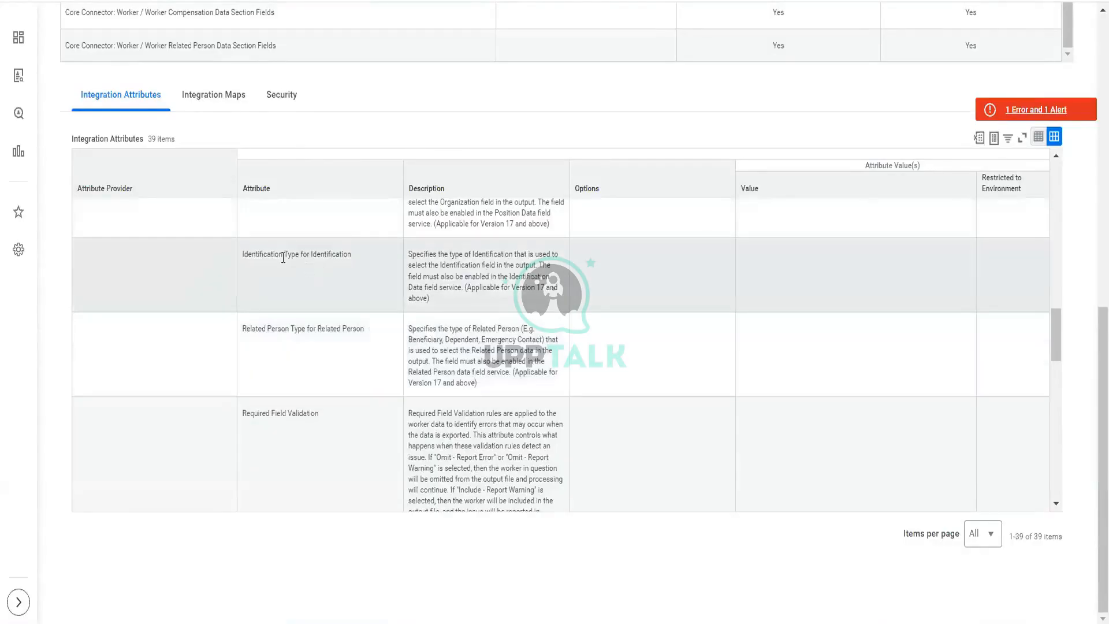
pyautogui.scroll(3, 641, 283)
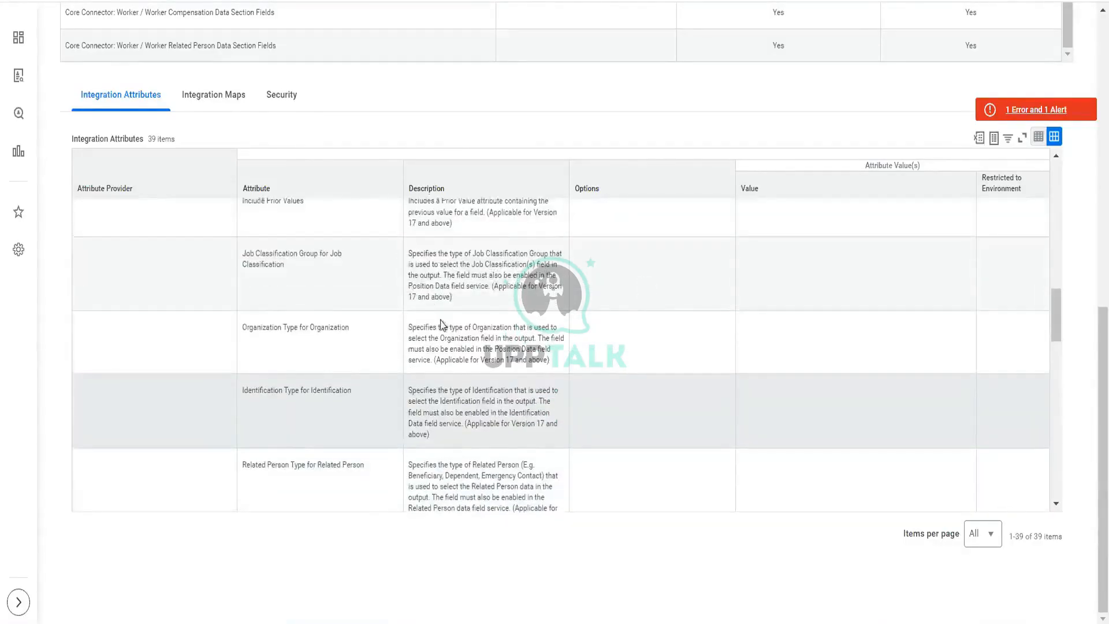
pyautogui.scroll(2, 334, 345)
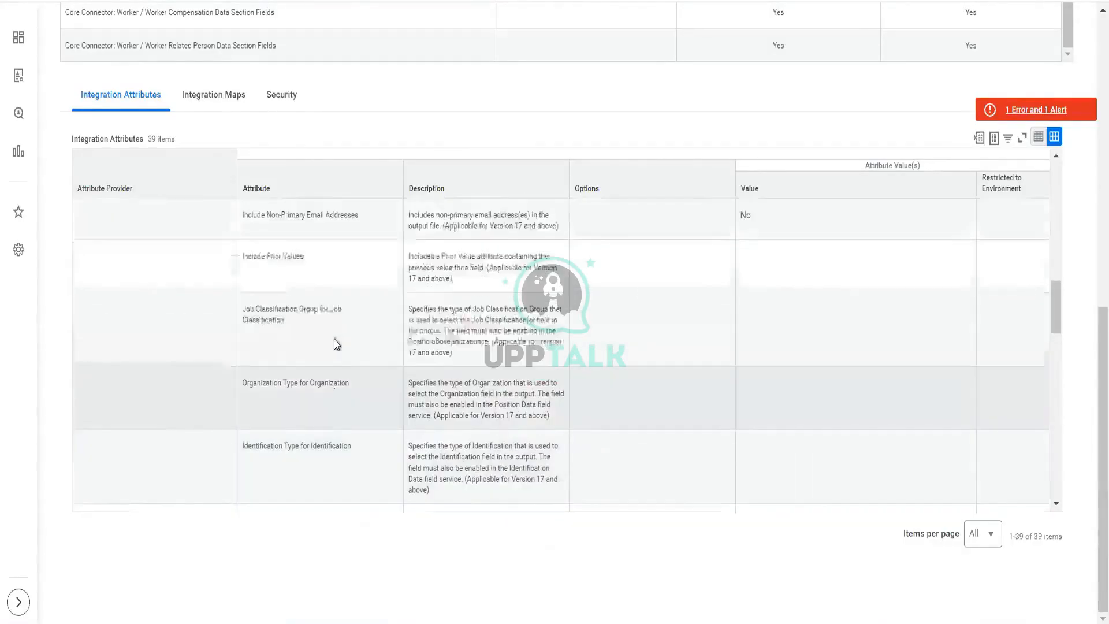
pyautogui.scroll(5, 335, 345)
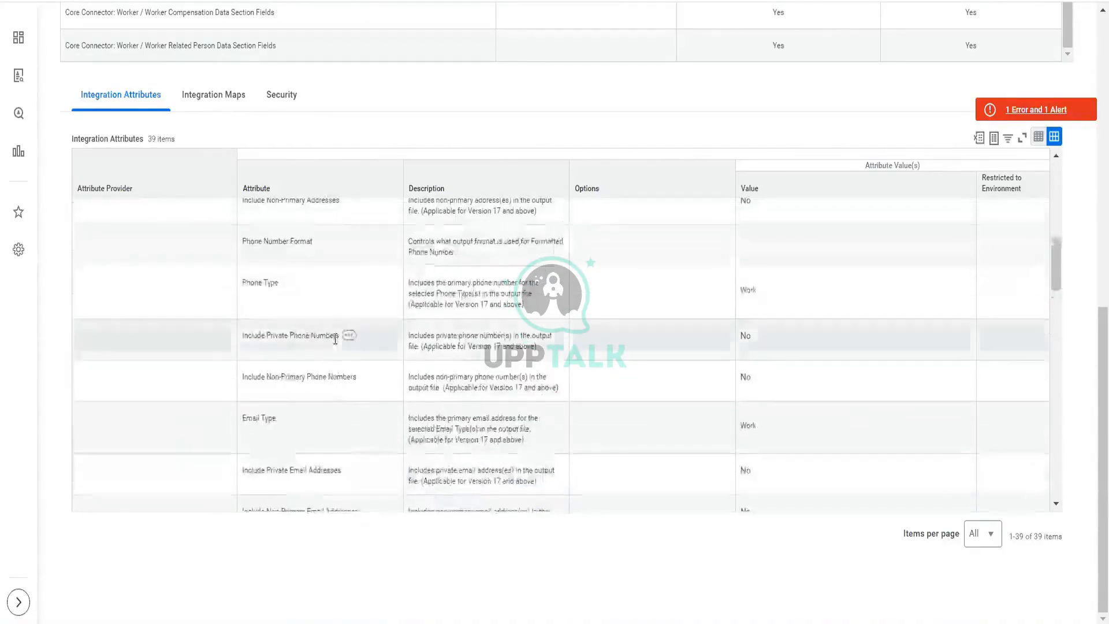
pyautogui.scroll(4, 335, 339)
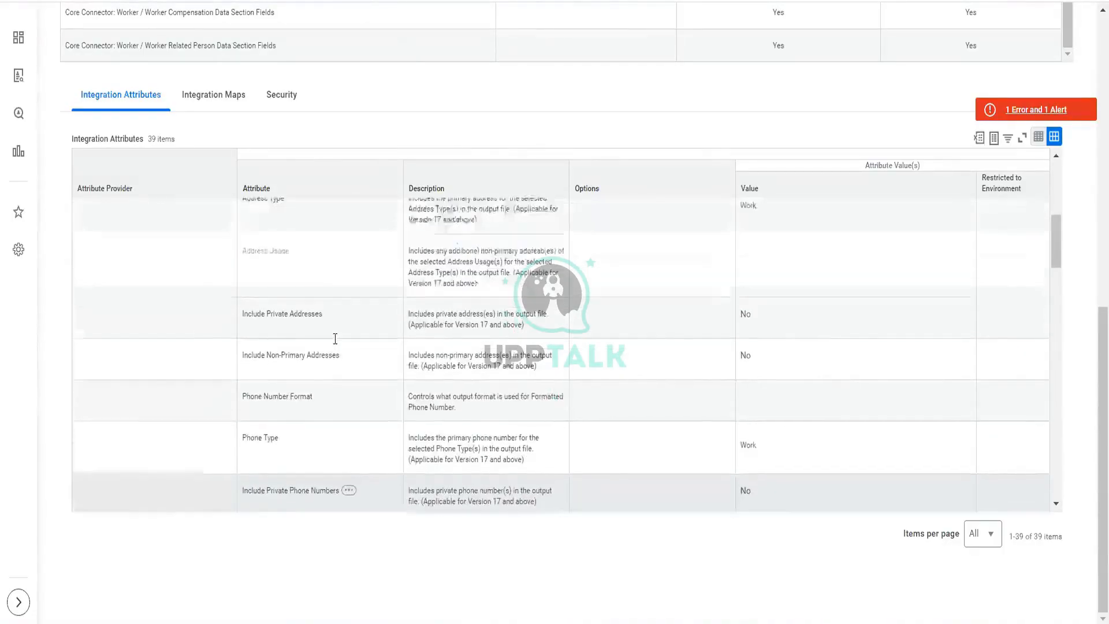
pyautogui.scroll(2, 335, 339)
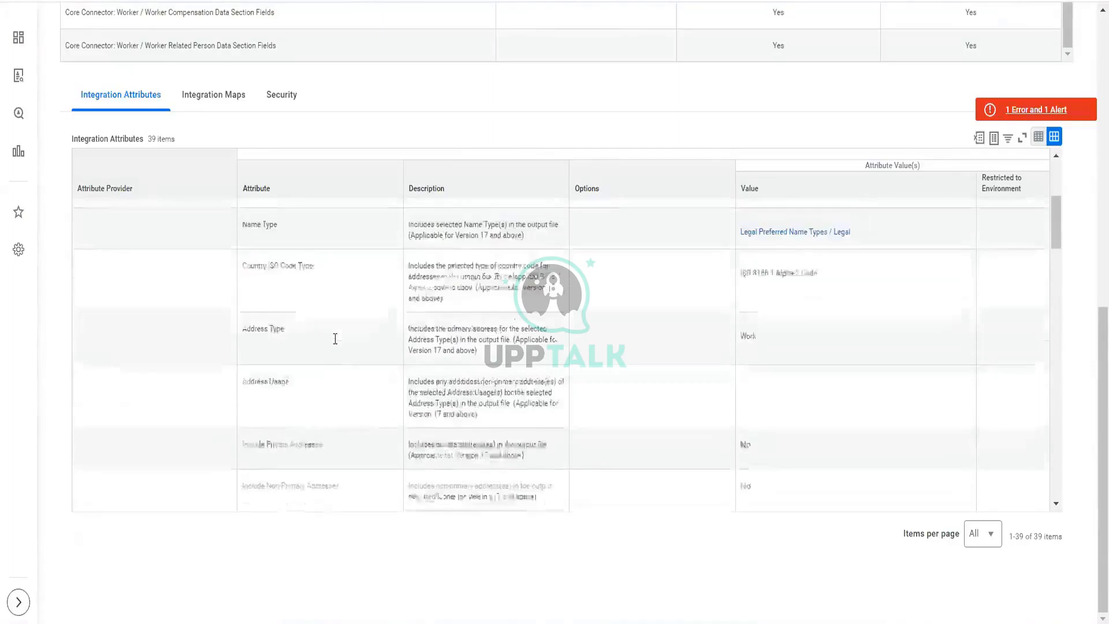
pyautogui.scroll(3, 335, 339)
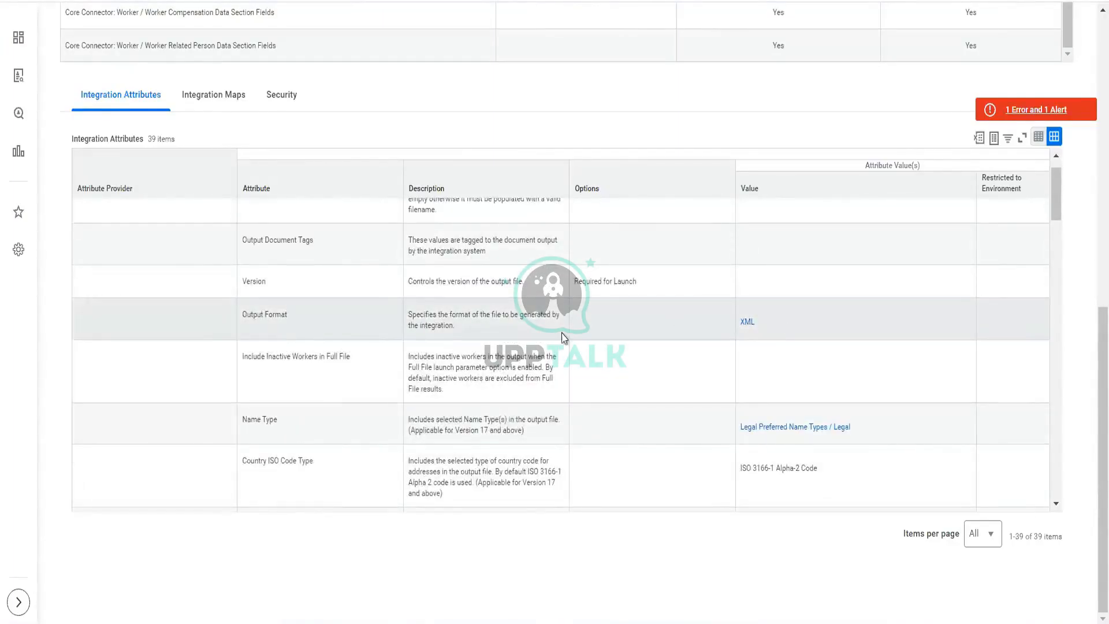
pyautogui.scroll(-2, 676, 408)
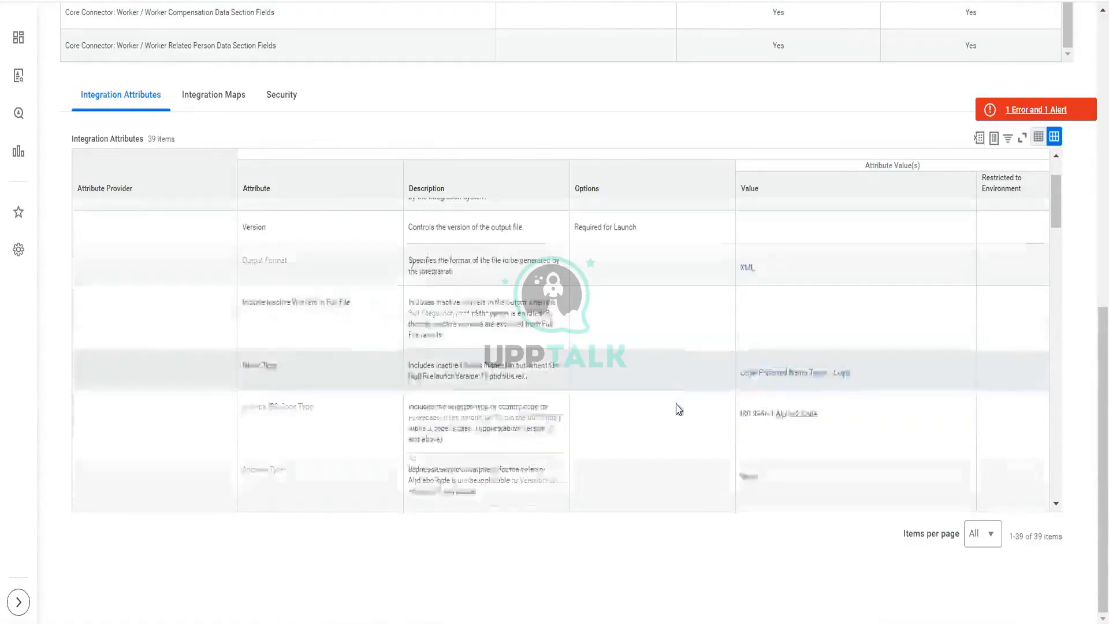
pyautogui.scroll(3, 678, 409)
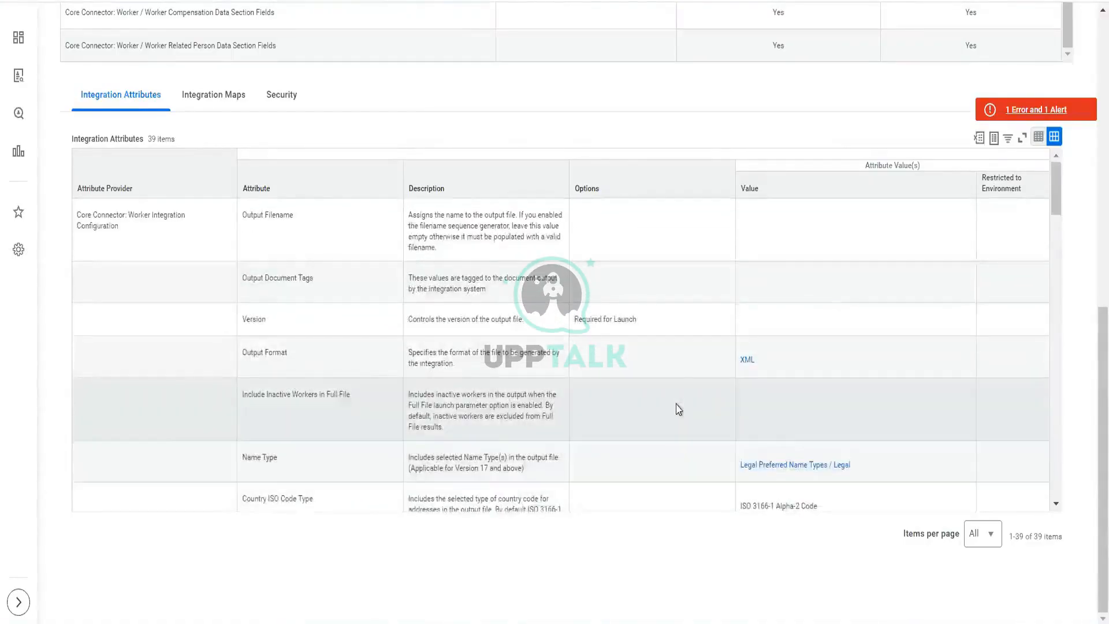
pyautogui.scroll(-3, 679, 409)
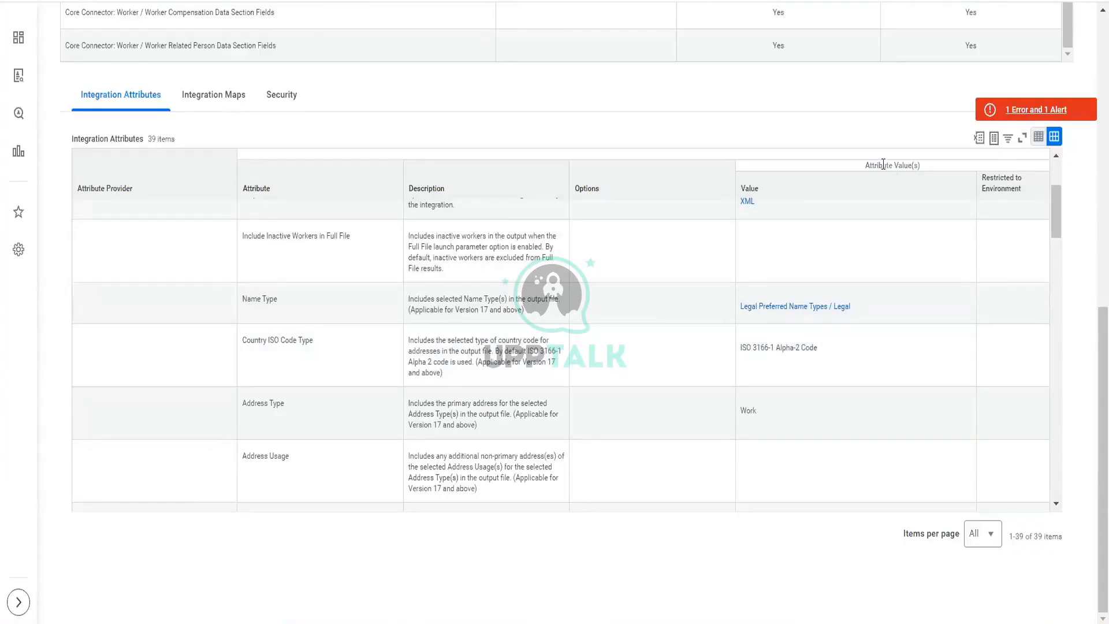
# Step: Reopen the error details and examine the suggested Configure Integration Attributes related action
pyautogui.click(1004, 113)
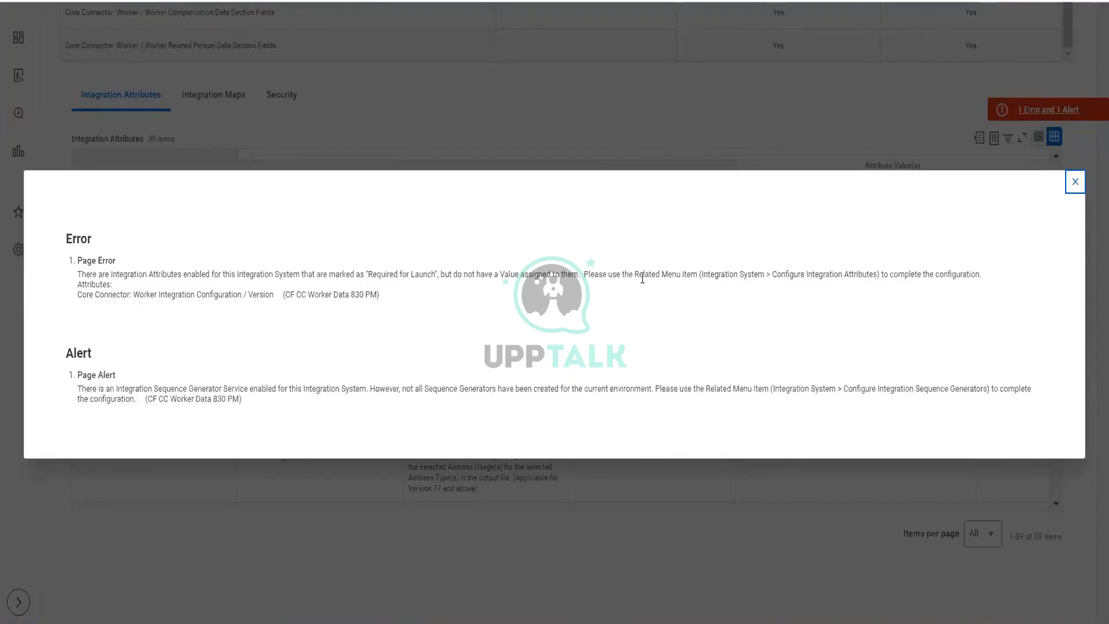
pyautogui.moveTo(639, 275); pyautogui.dragTo(711, 290)
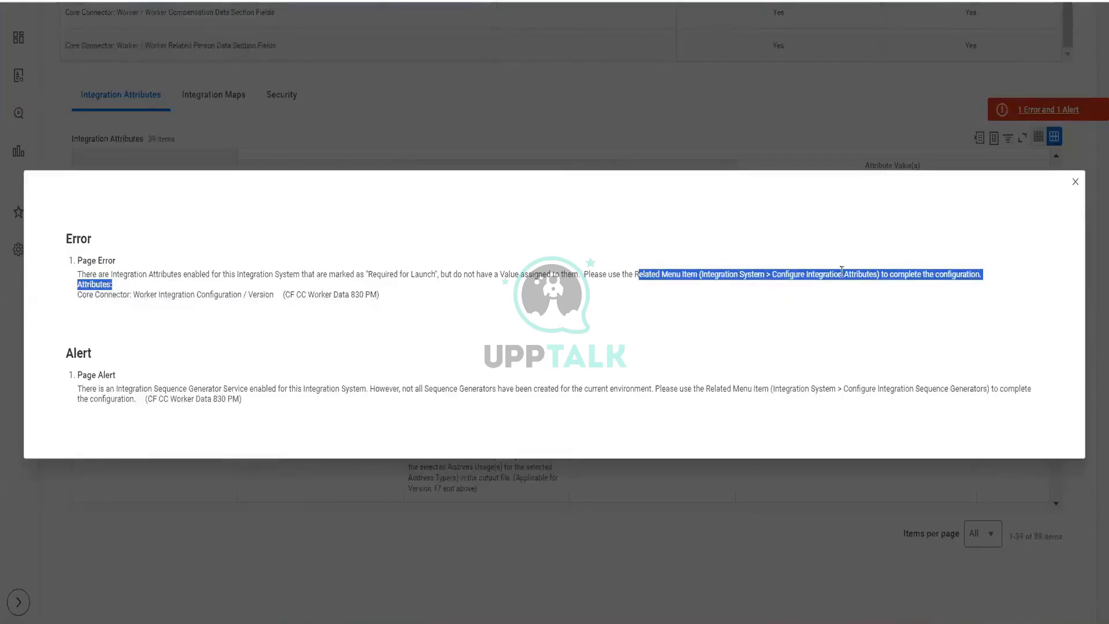
pyautogui.click(870, 273)
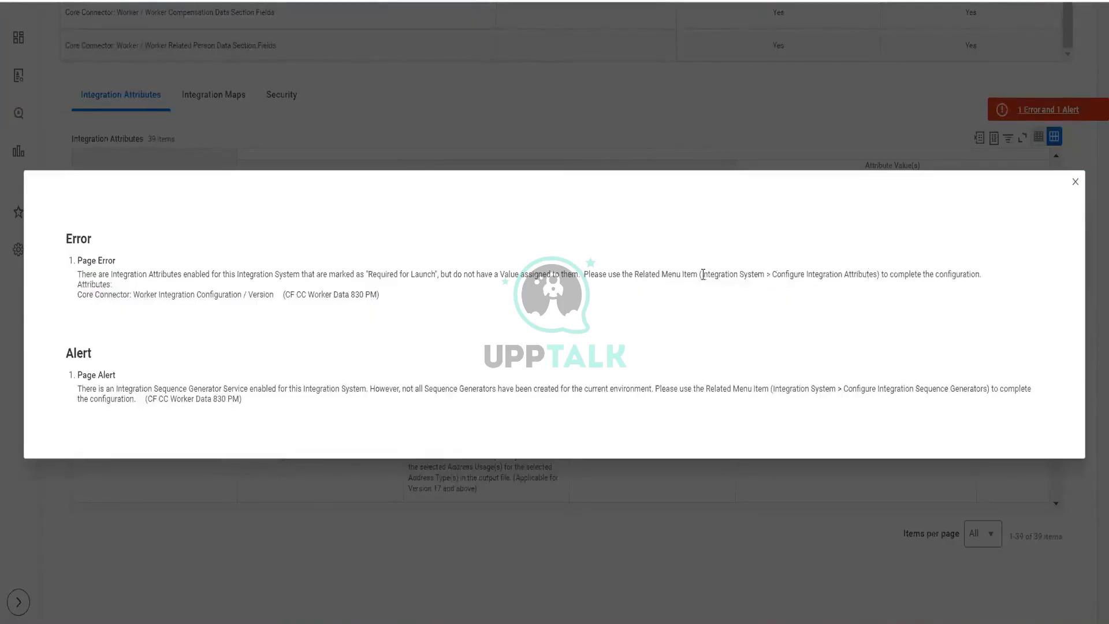
pyautogui.moveTo(701, 274); pyautogui.dragTo(881, 275)
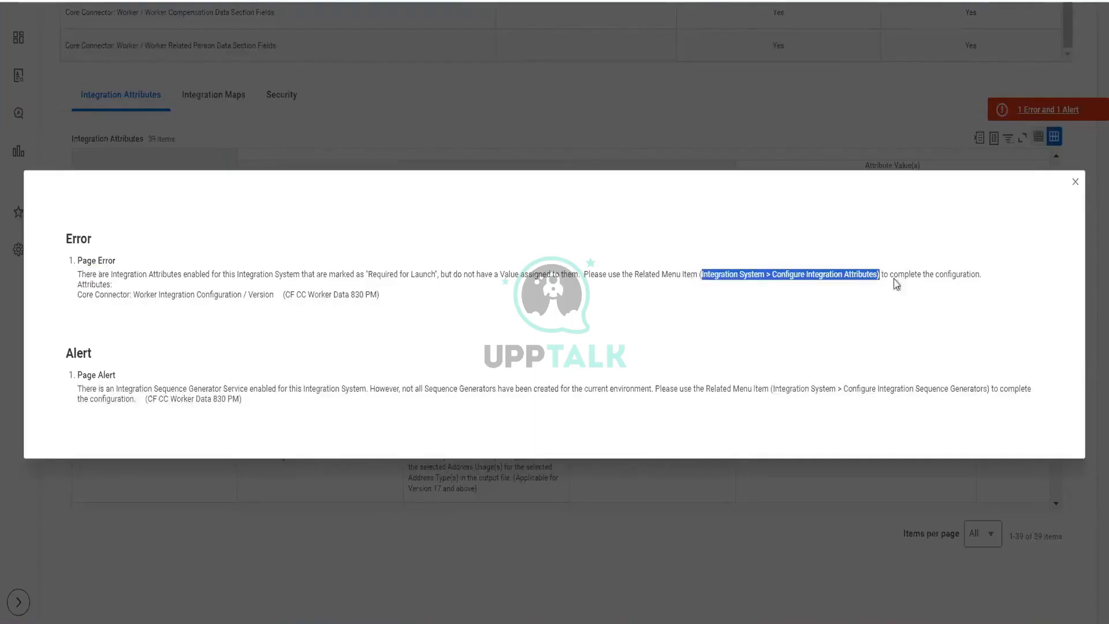
pyautogui.click(363, 110)
pyautogui.scroll(10, 363, 110)
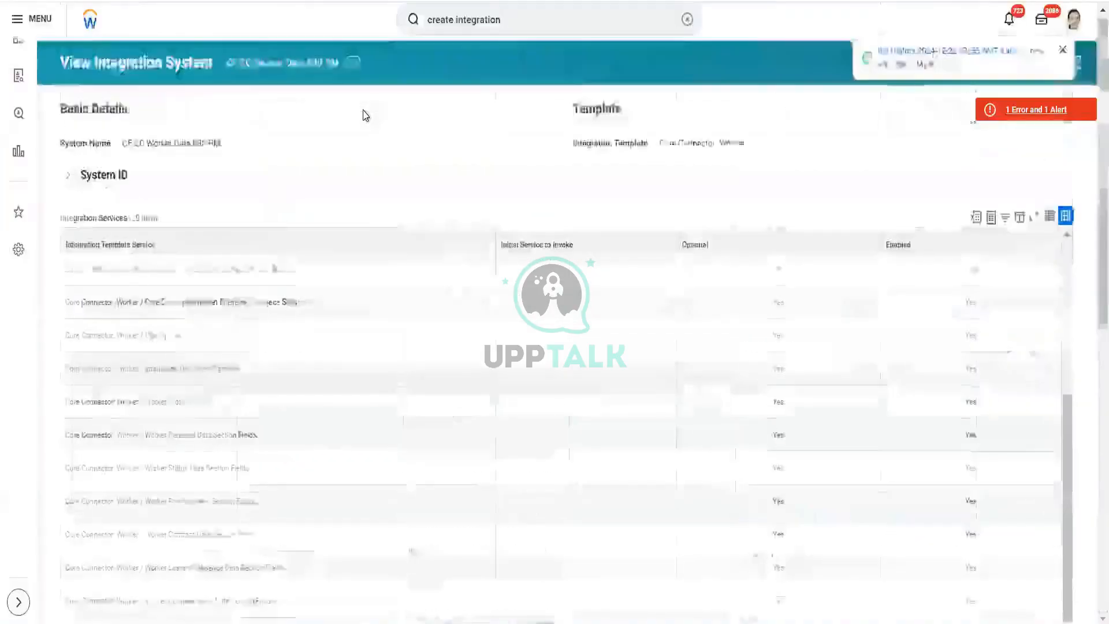
pyautogui.scroll(-4, 364, 115)
pyautogui.scroll(4, 364, 115)
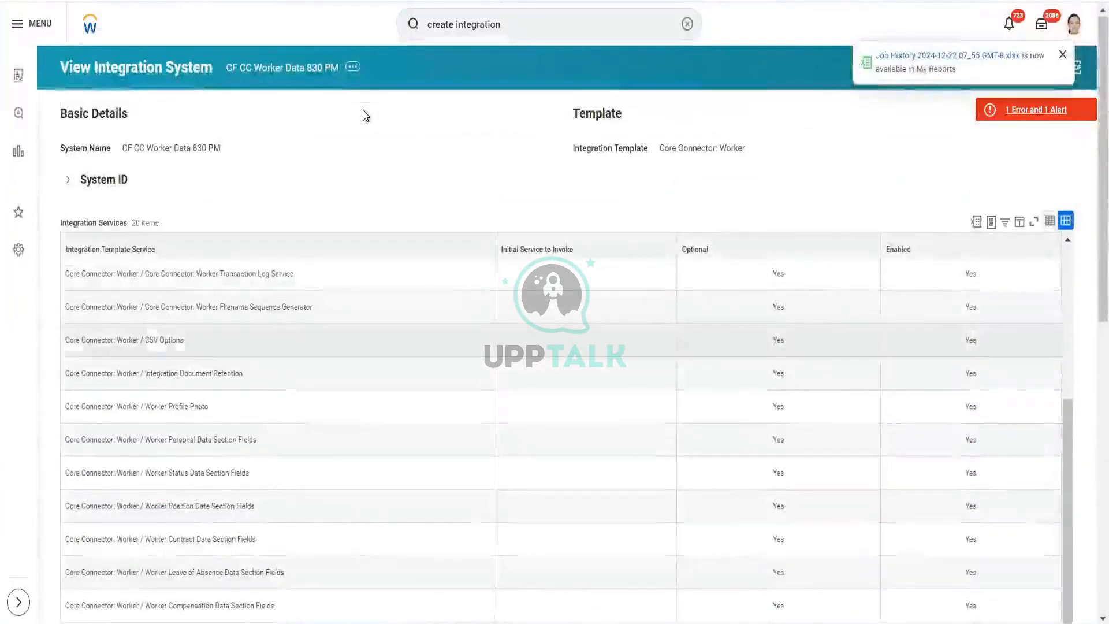
pyautogui.click(353, 67)
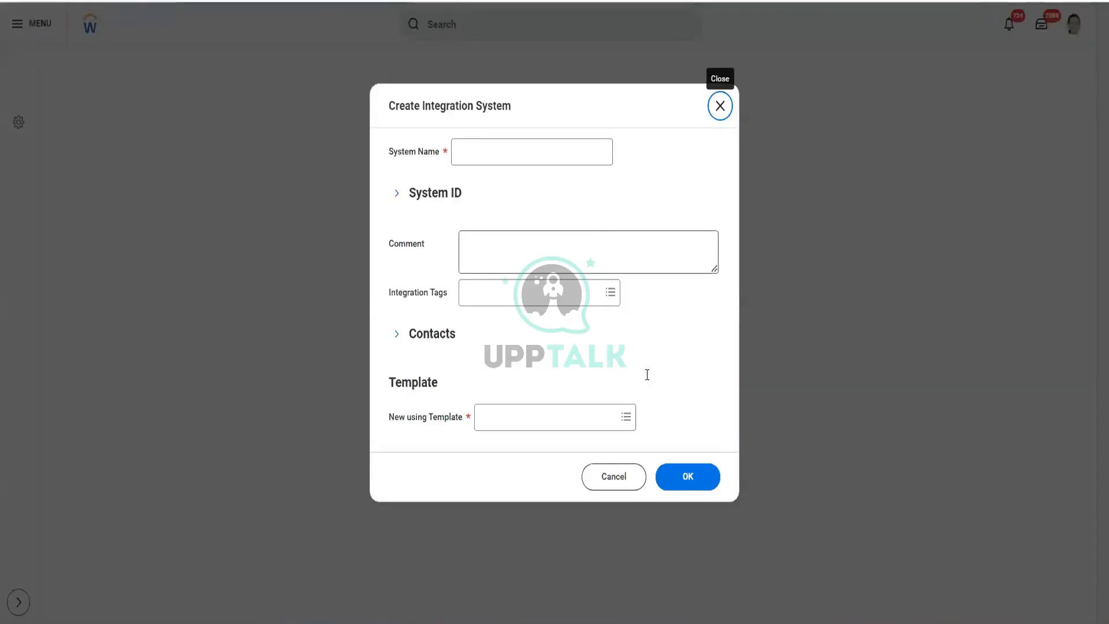
pyautogui.click(609, 480)
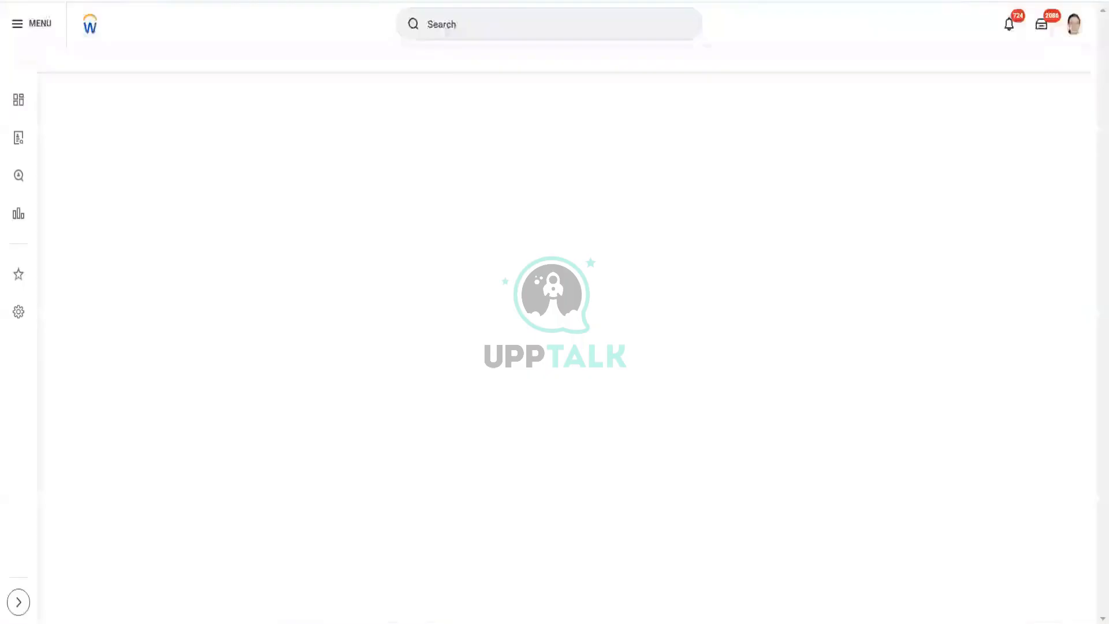
# Step: Search for and open the View Integration System report for the CF CC Worker Data 830 PM integration system
pyautogui.click(533, 21)
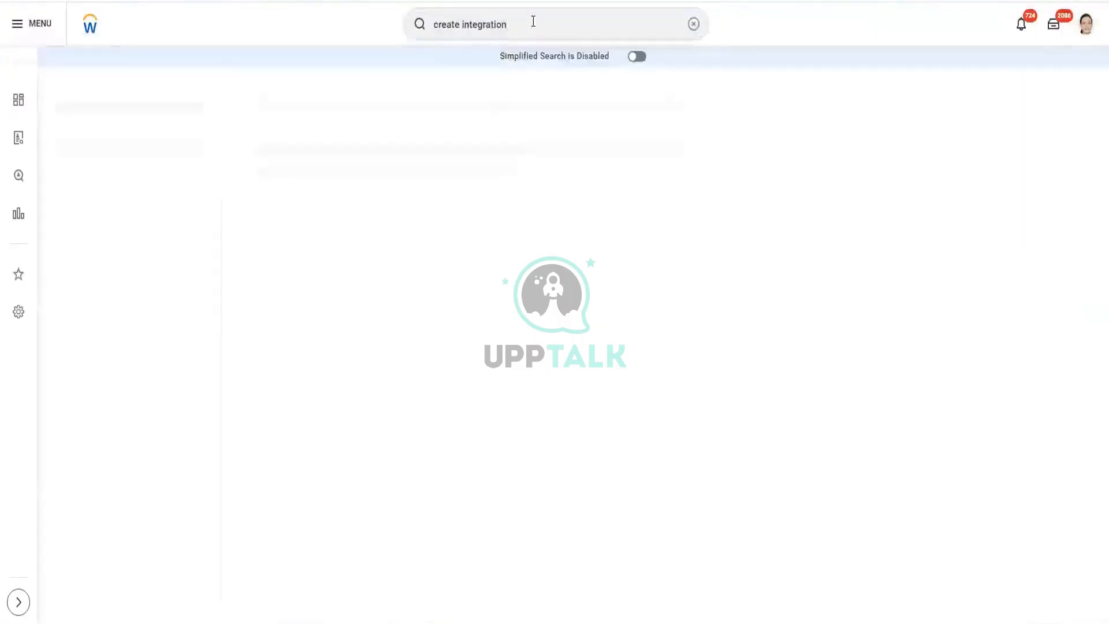
pyautogui.click(533, 22)
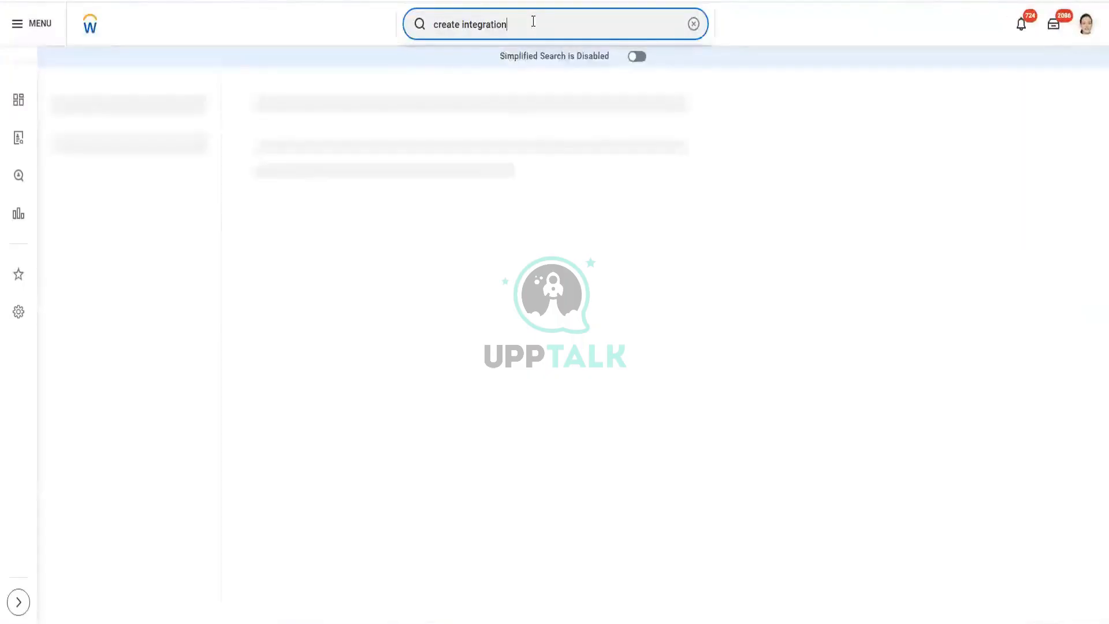
pyautogui.doubleClick(445, 25)
pyautogui.write('view')
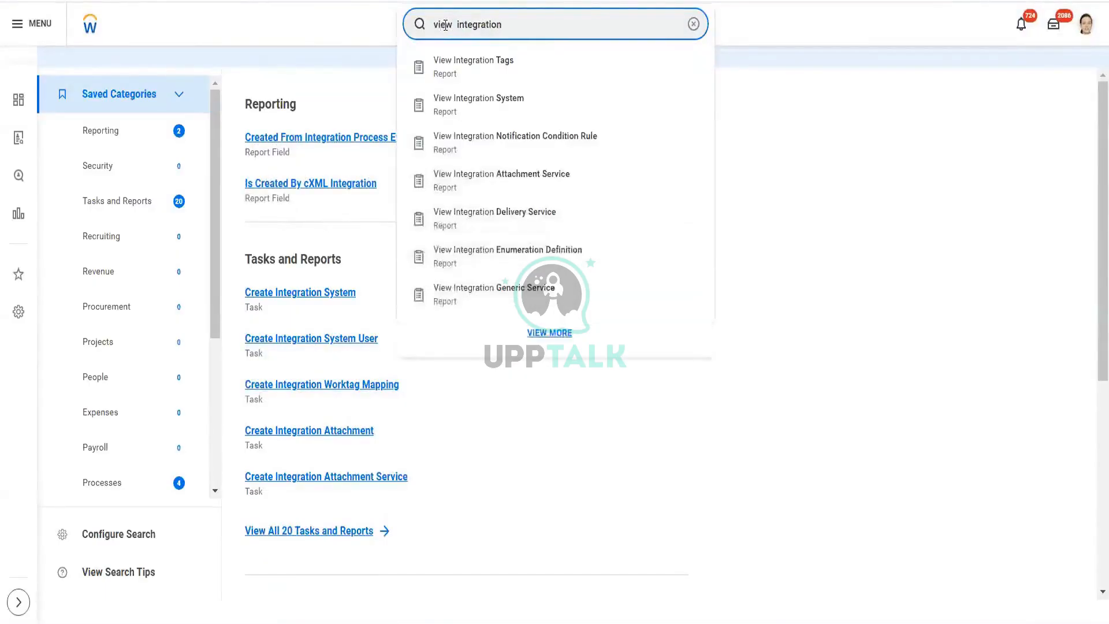
pyautogui.click(508, 106)
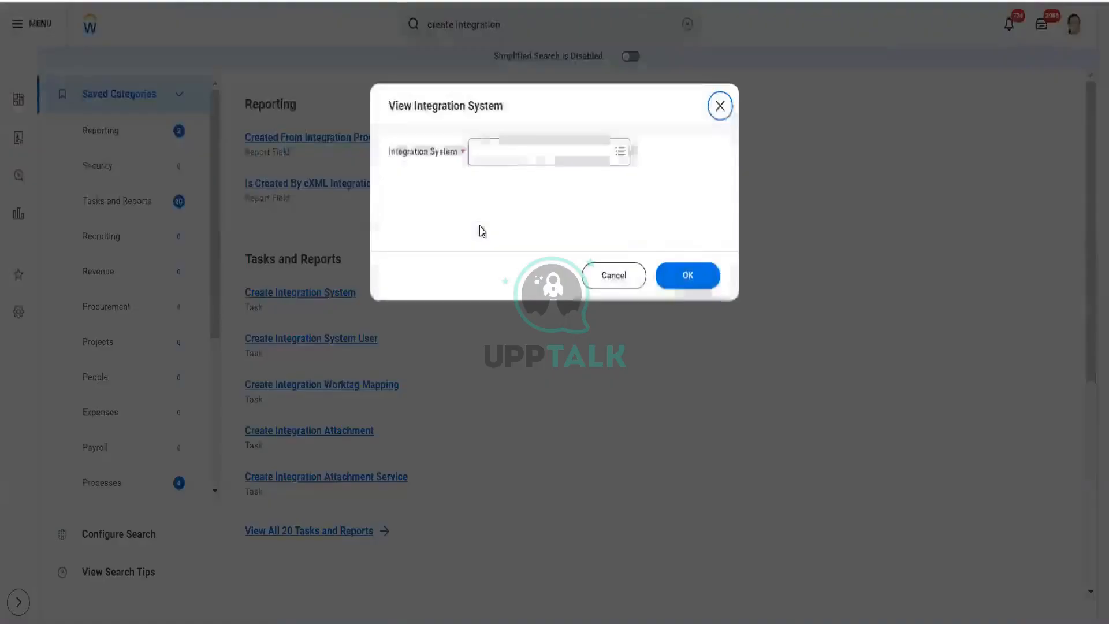
pyautogui.click(513, 152)
pyautogui.write('8')
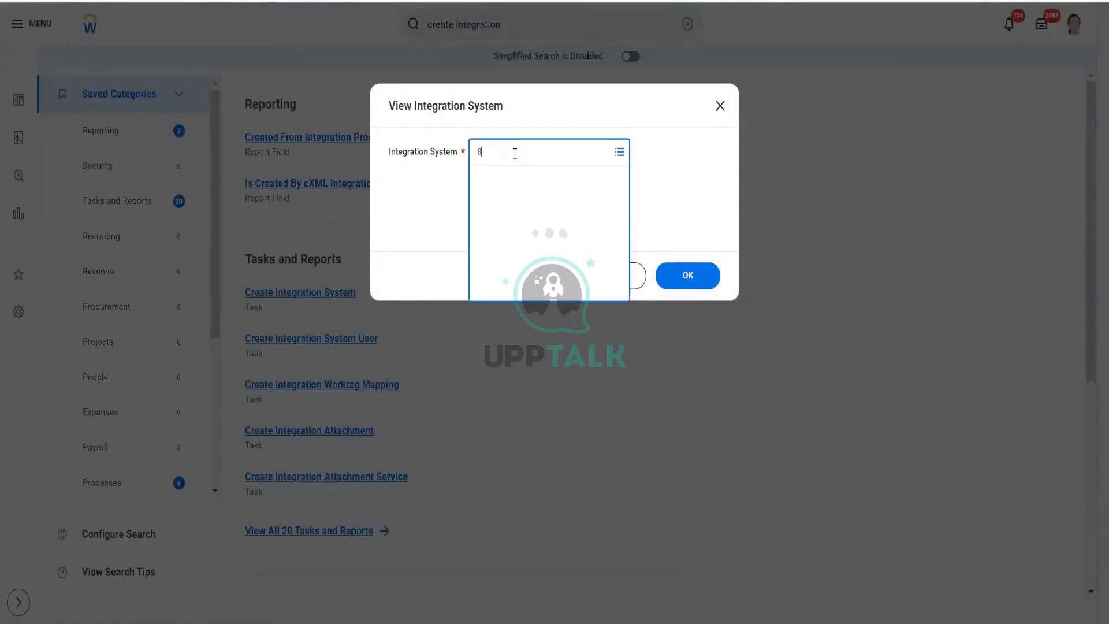
pyautogui.write('30')
pyautogui.press('Return')
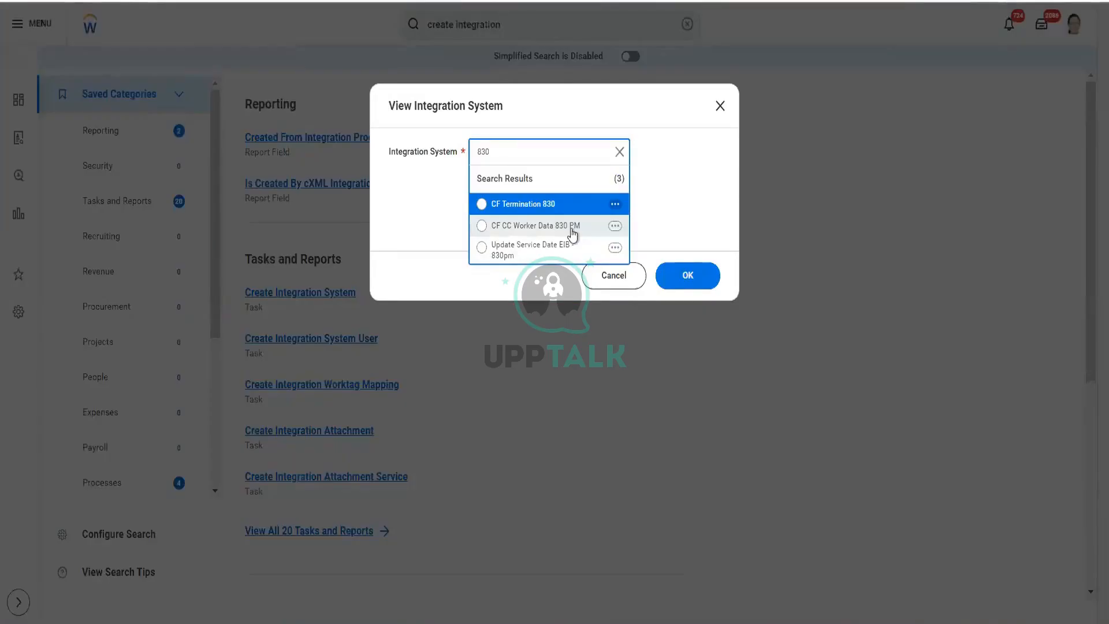
pyautogui.click(574, 232)
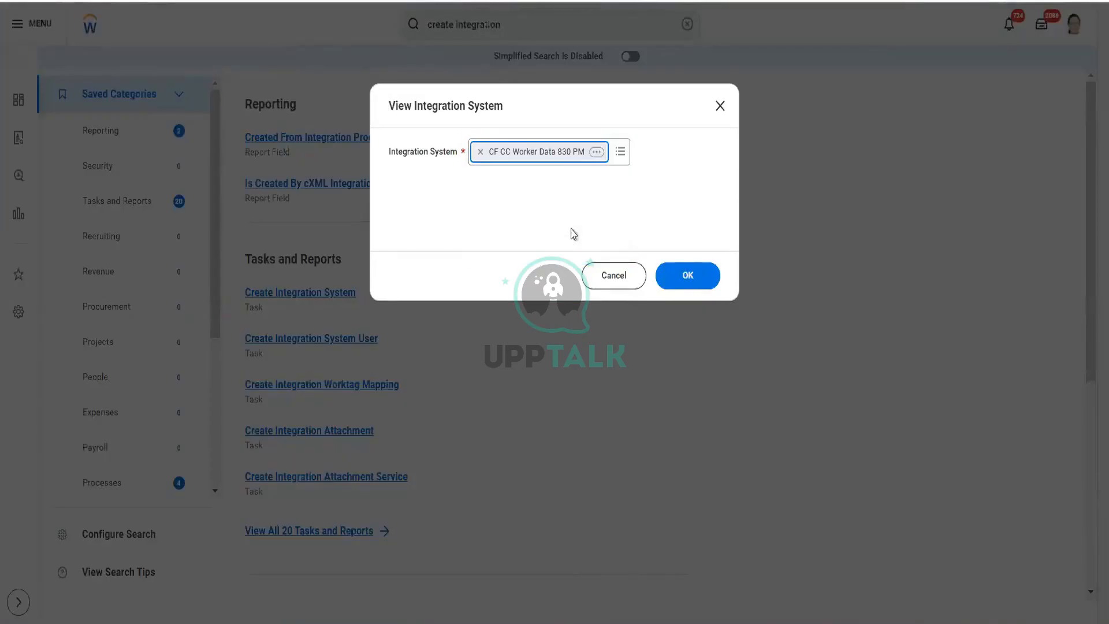
pyautogui.click(686, 277)
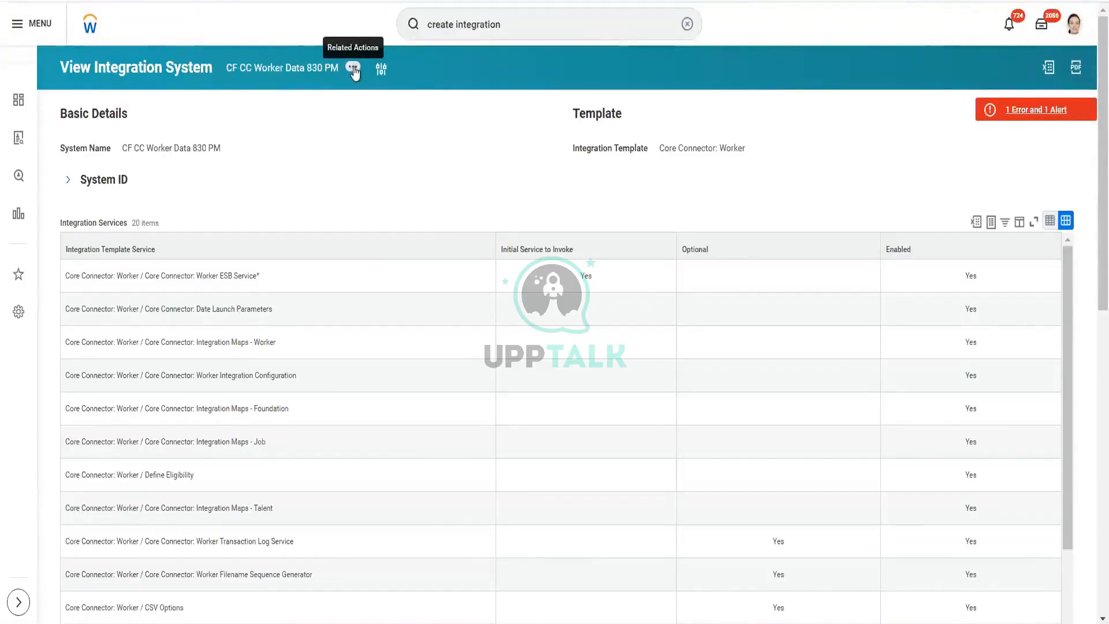
# Step: Open the error and alert details again and read which related menu item completes the attribute configuration
pyautogui.click(353, 68)
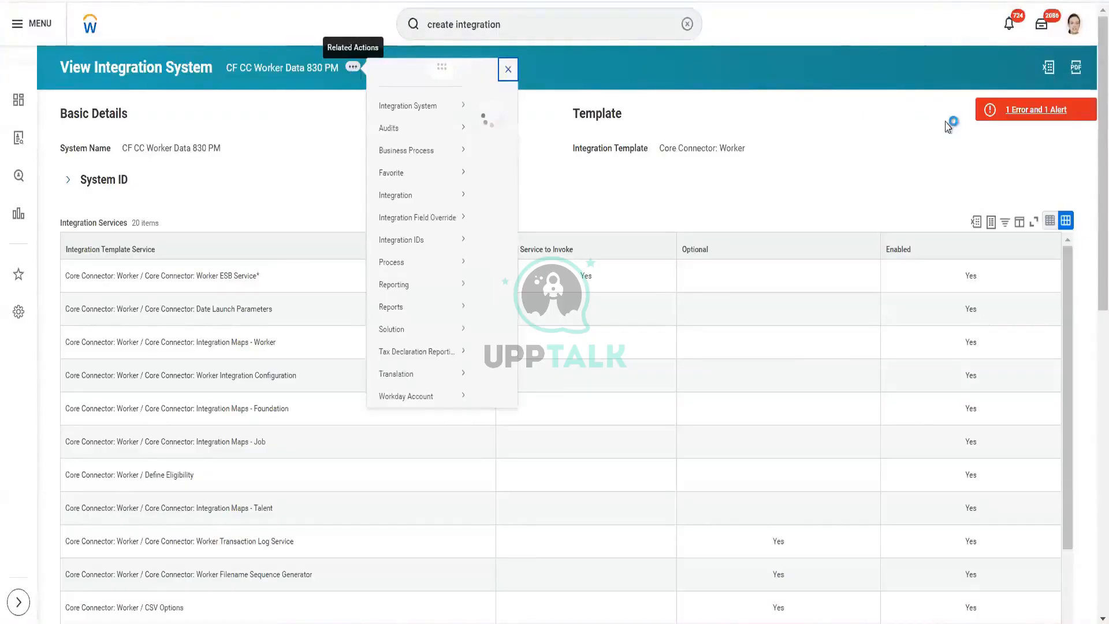
pyautogui.click(1008, 113)
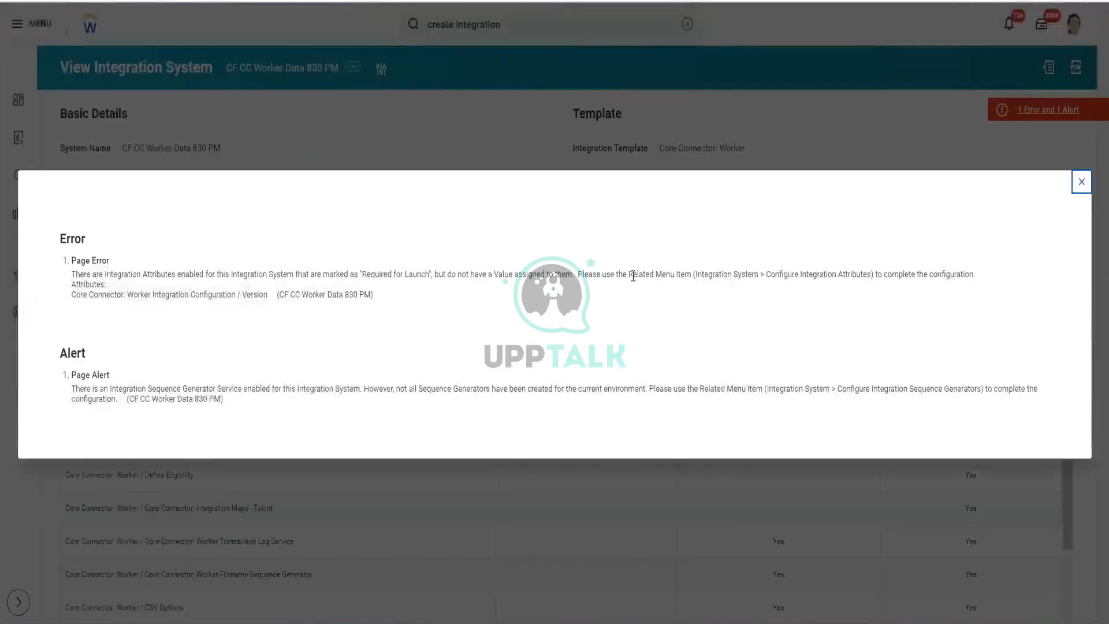
pyautogui.moveTo(633, 276); pyautogui.dragTo(692, 273)
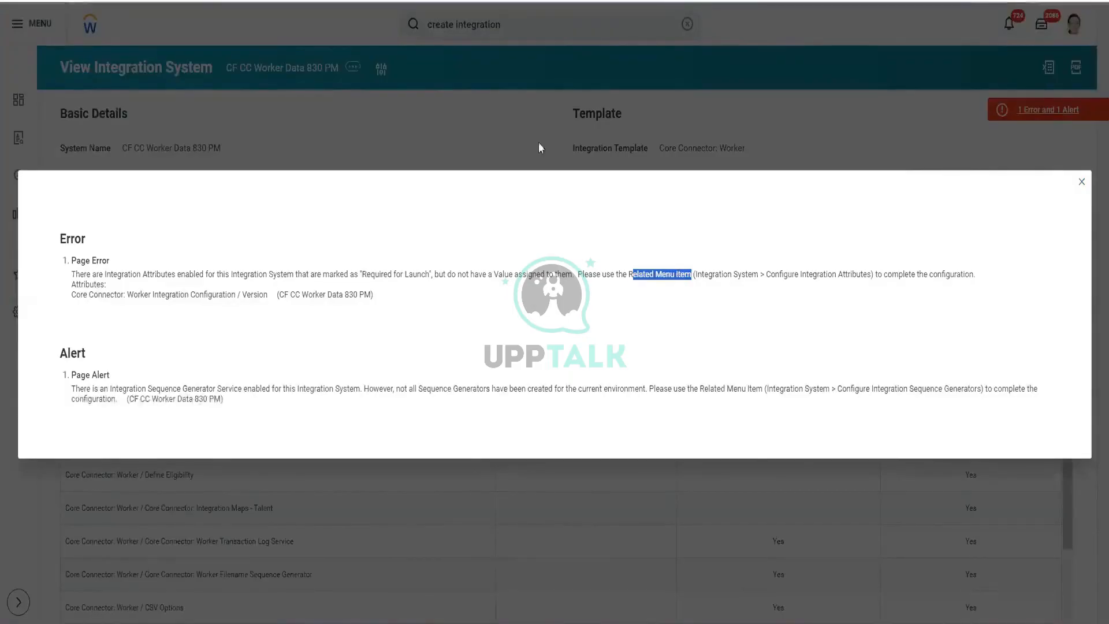
pyautogui.click(354, 65)
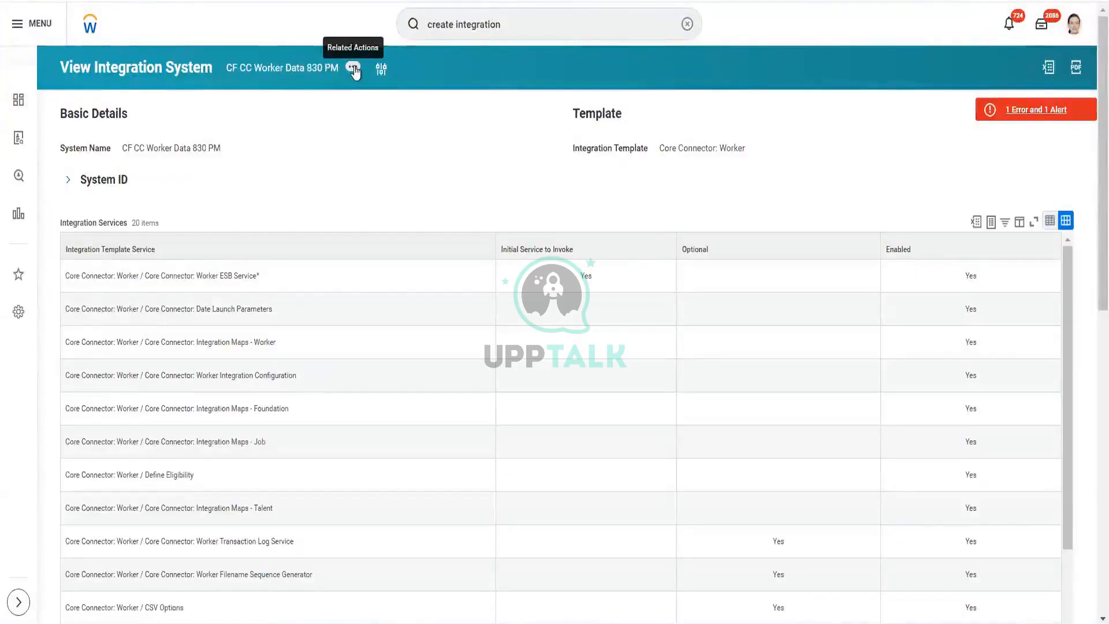
# Step: Open Configure Integration Attributes for the integration system and review each attribute's description and launch requirement
pyautogui.click(353, 68)
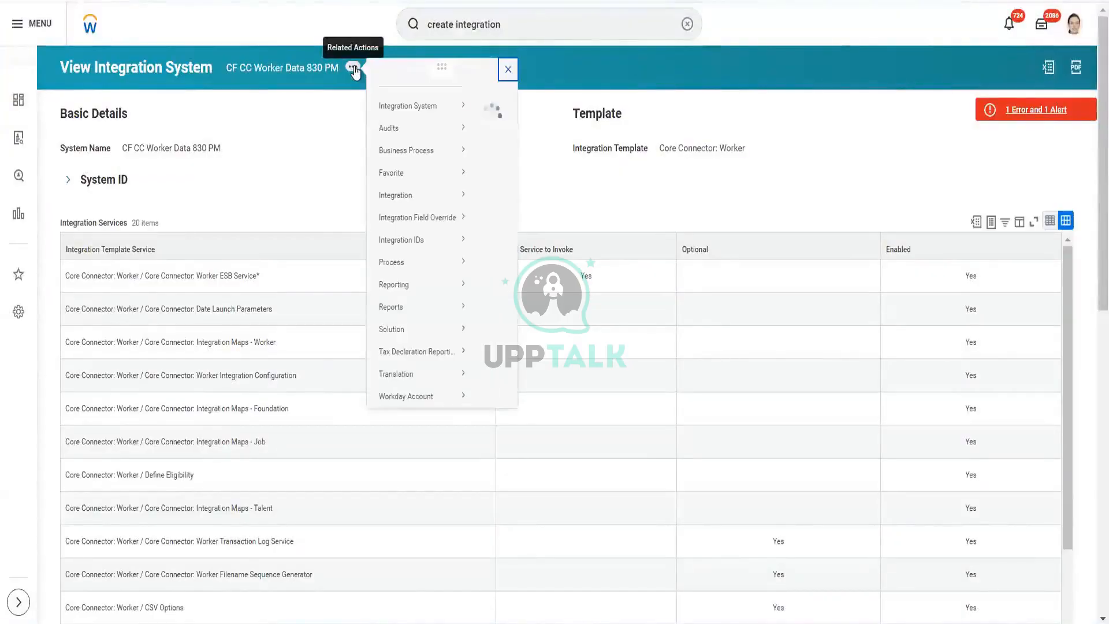
pyautogui.moveTo(423, 111)
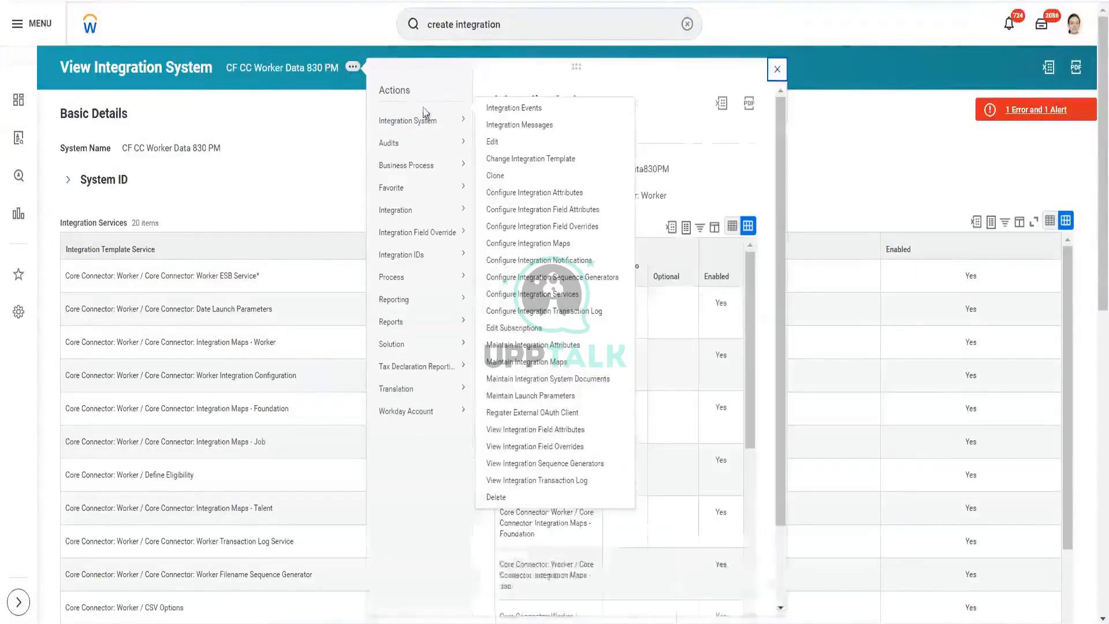
pyautogui.click(436, 126)
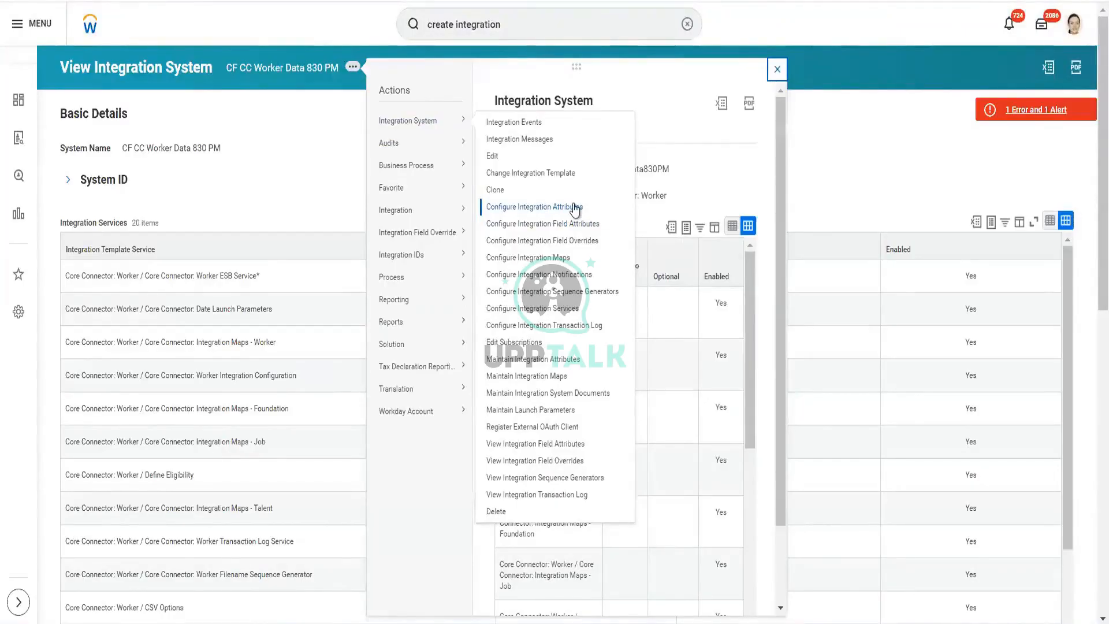
pyautogui.click(574, 208)
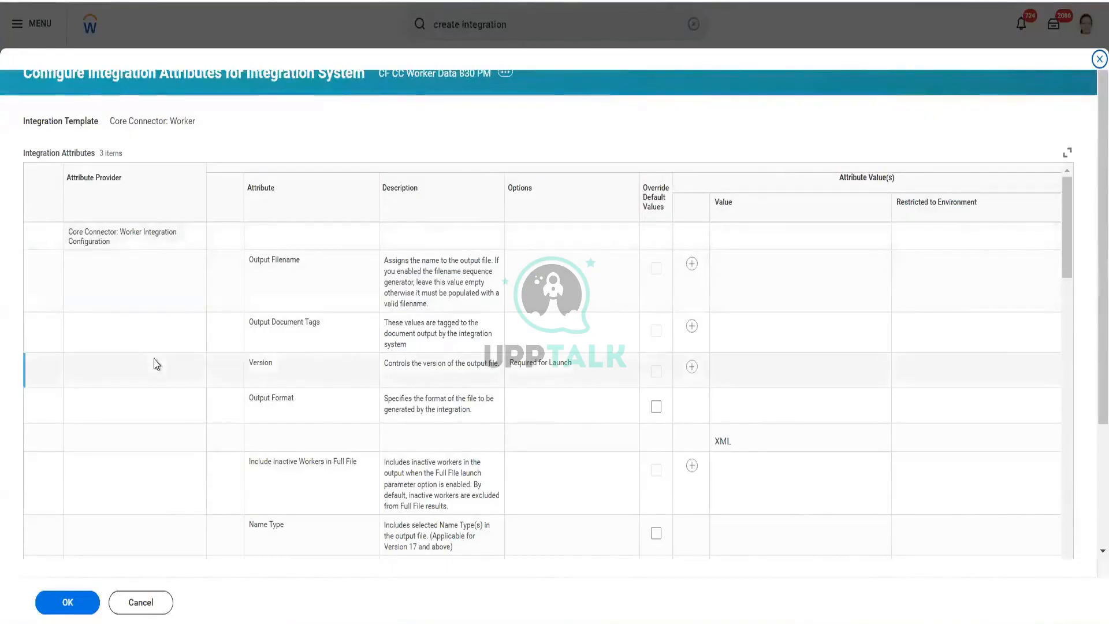
pyautogui.scroll(-10, 153, 364)
pyautogui.scroll(-15, 154, 364)
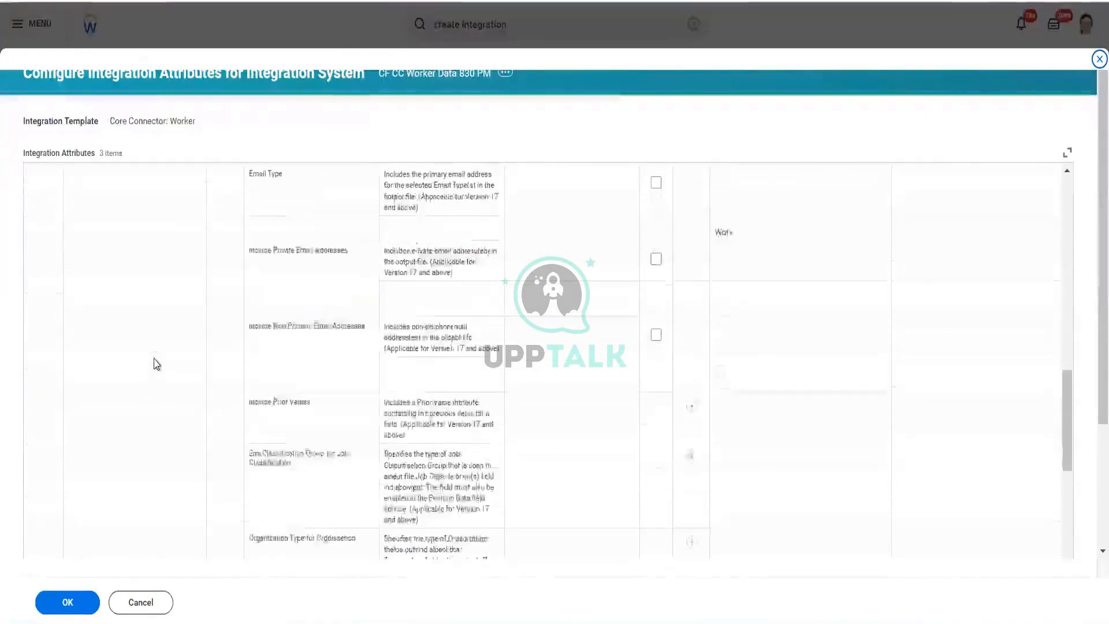
pyautogui.scroll(-5, 154, 364)
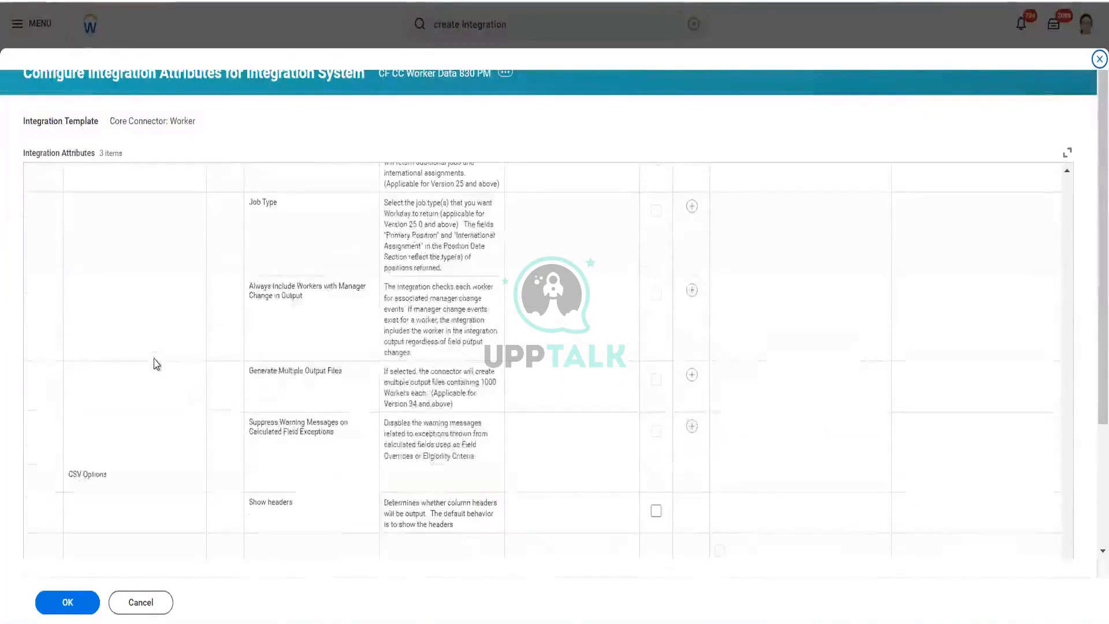
pyautogui.scroll(-3, 130, 476)
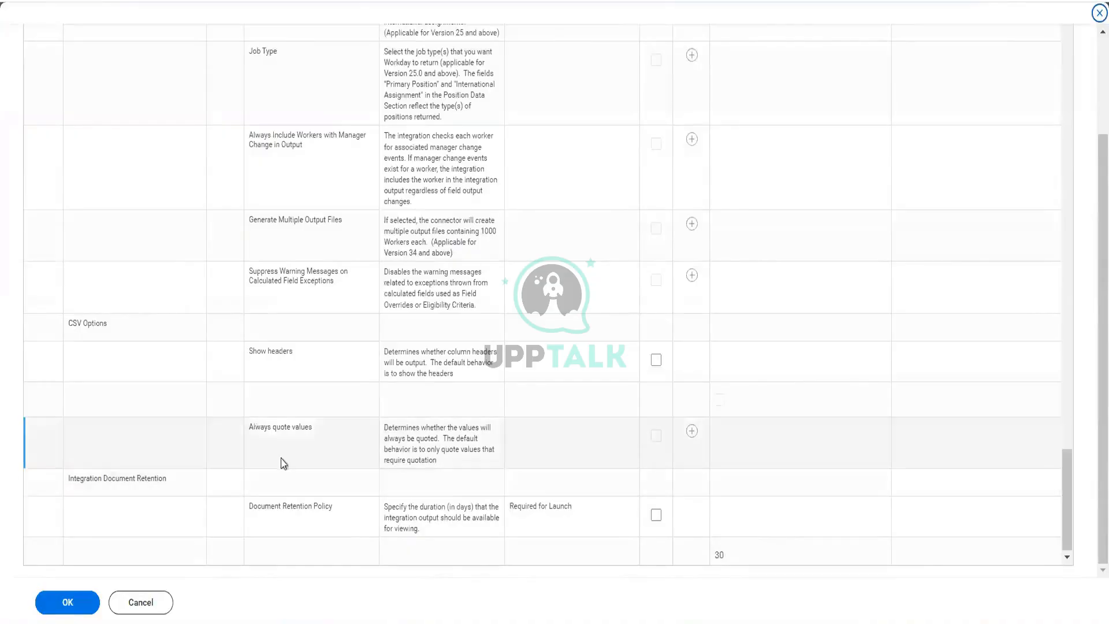
pyautogui.scroll(15, 353, 380)
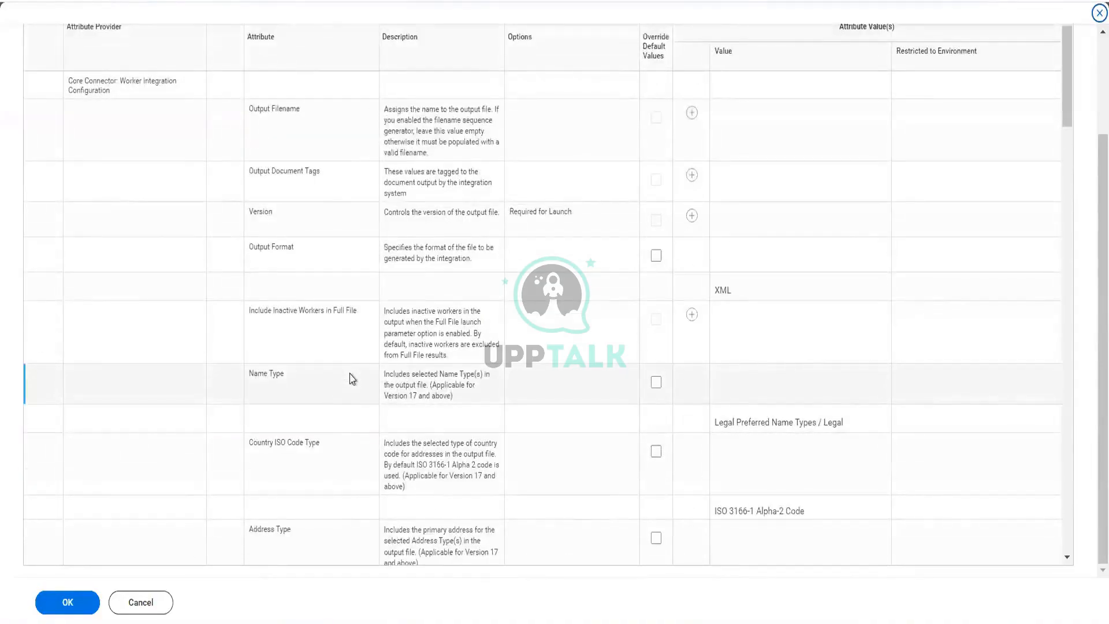
pyautogui.scroll(-15, 354, 378)
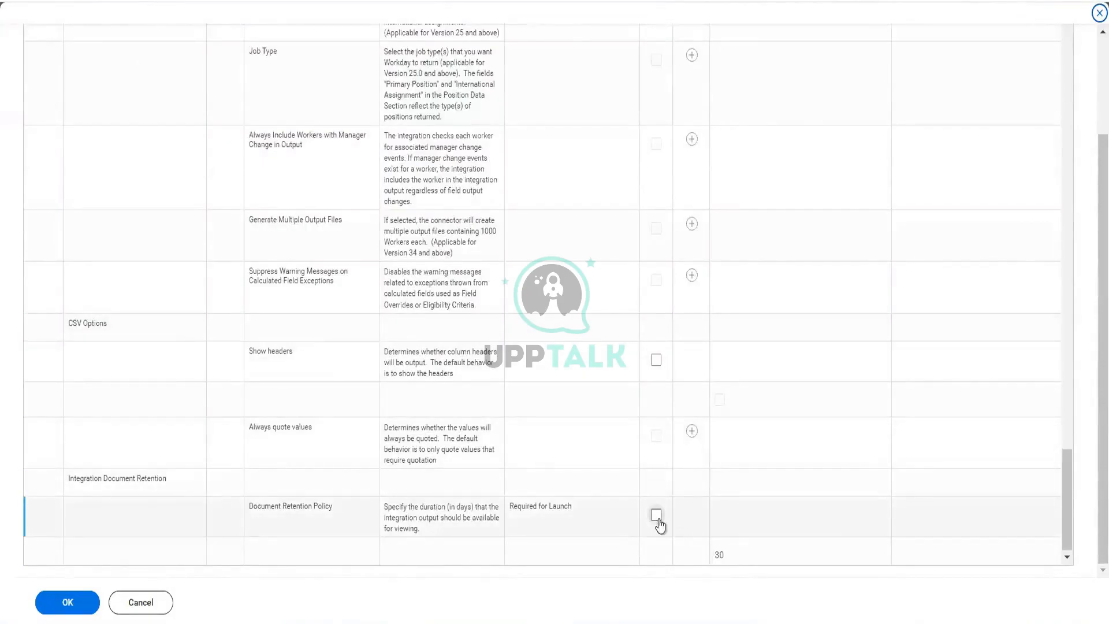
pyautogui.scroll(15, 652, 392)
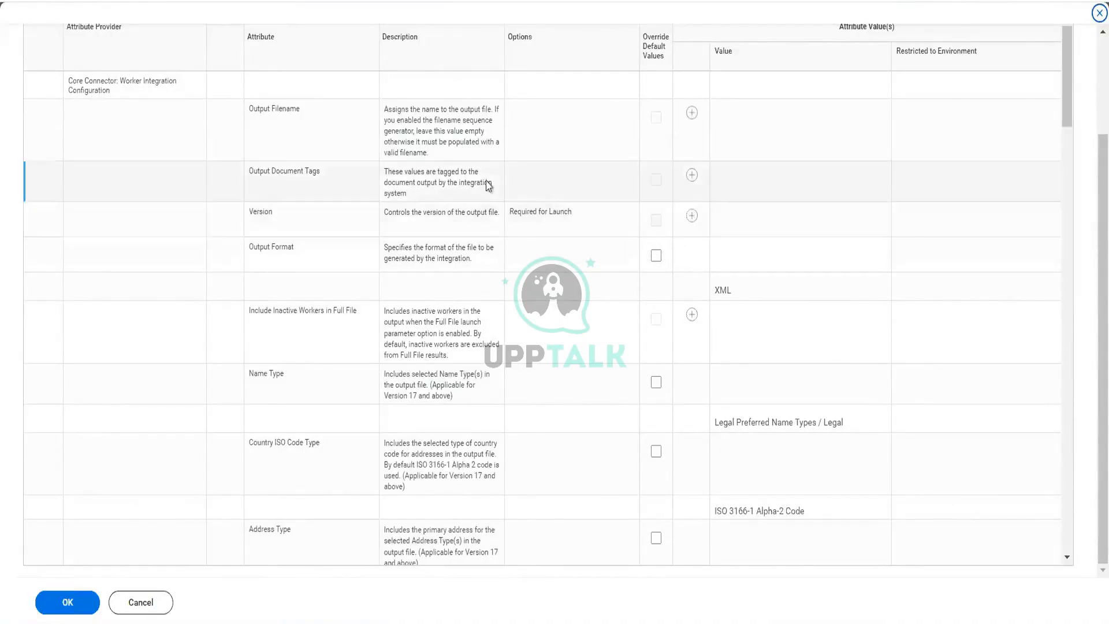
pyautogui.scroll(3, 488, 184)
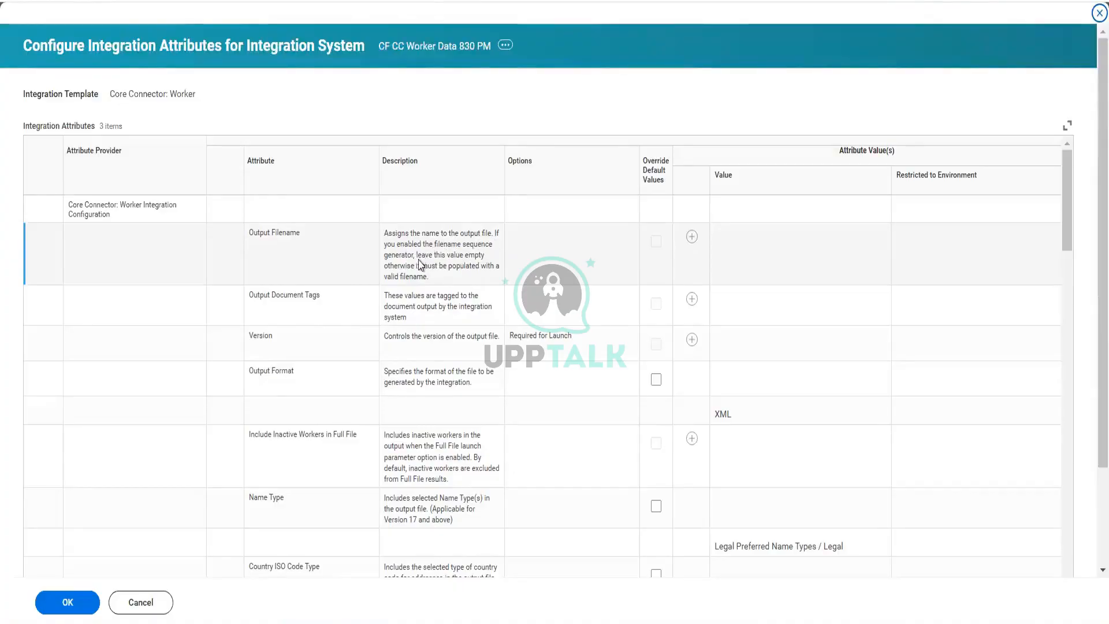
pyautogui.moveTo(417, 255); pyautogui.dragTo(503, 274)
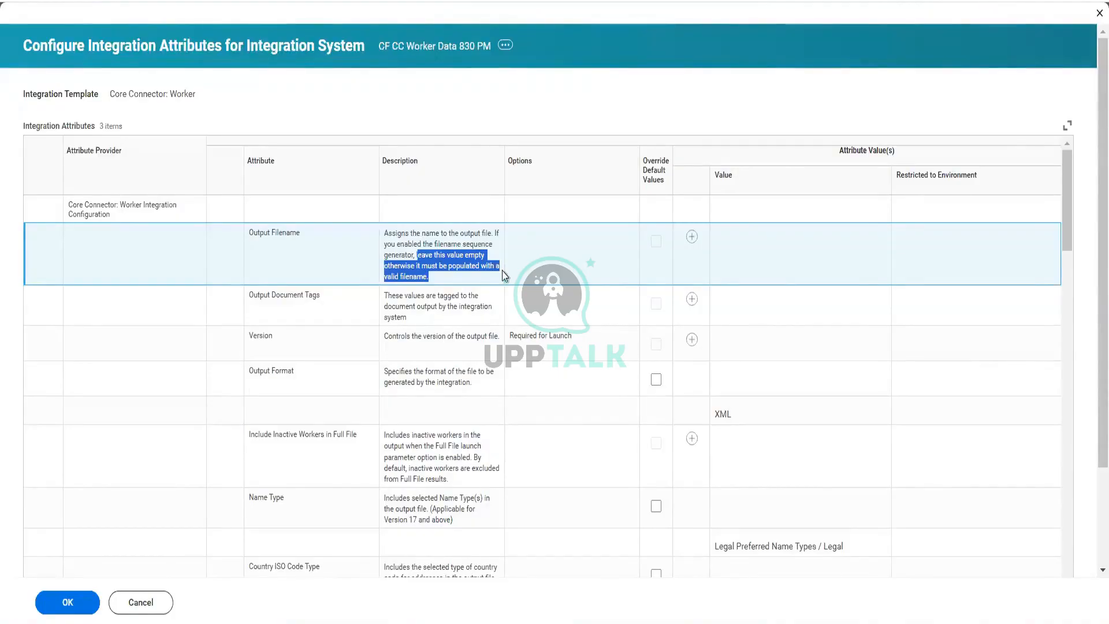
pyautogui.click(452, 261)
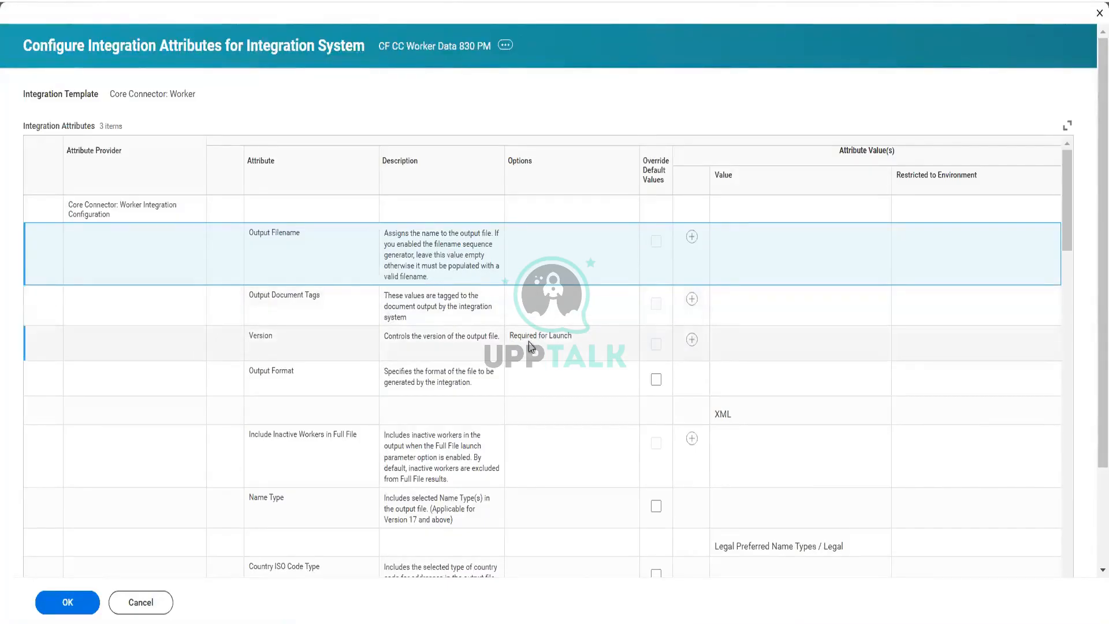
# Step: Add a value to the Version attribute and set it to 40.0
pyautogui.click(692, 340)
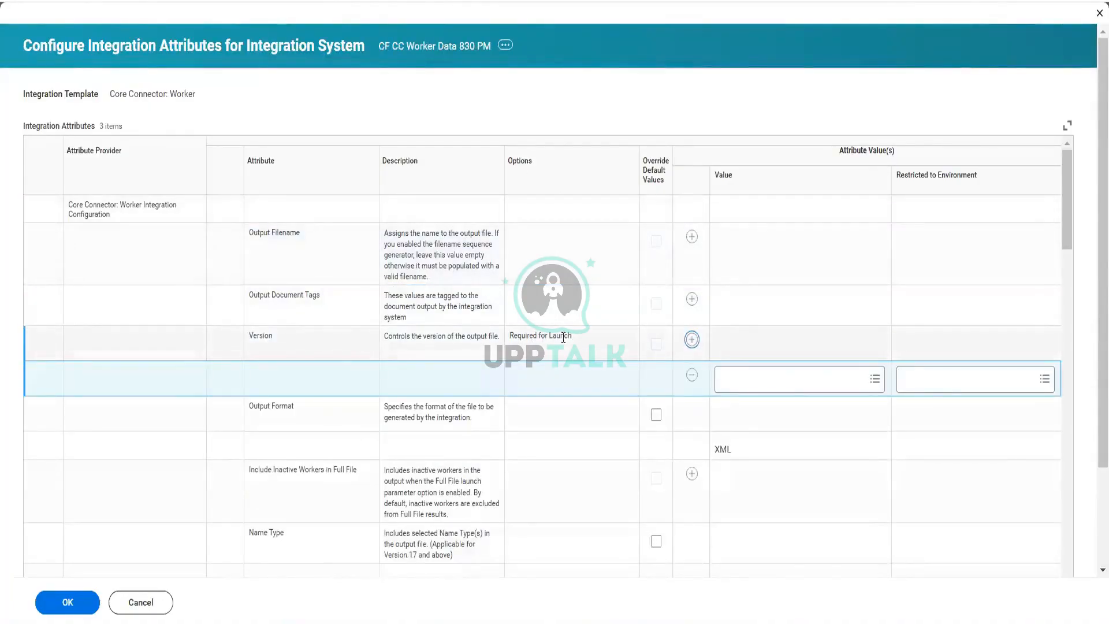
pyautogui.click(874, 384)
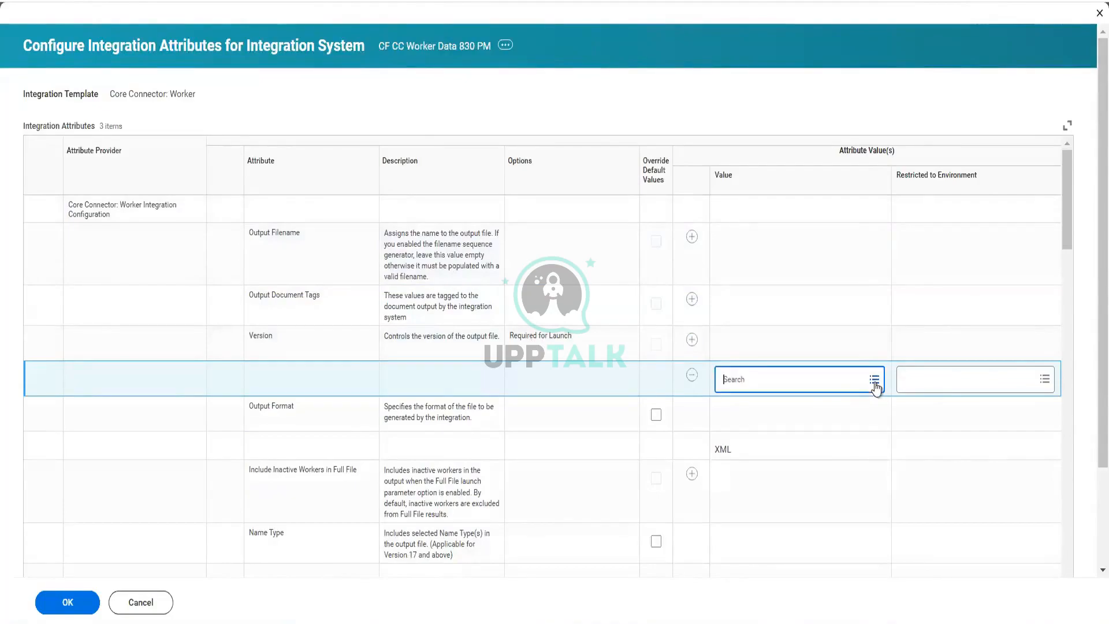
pyautogui.click(875, 384)
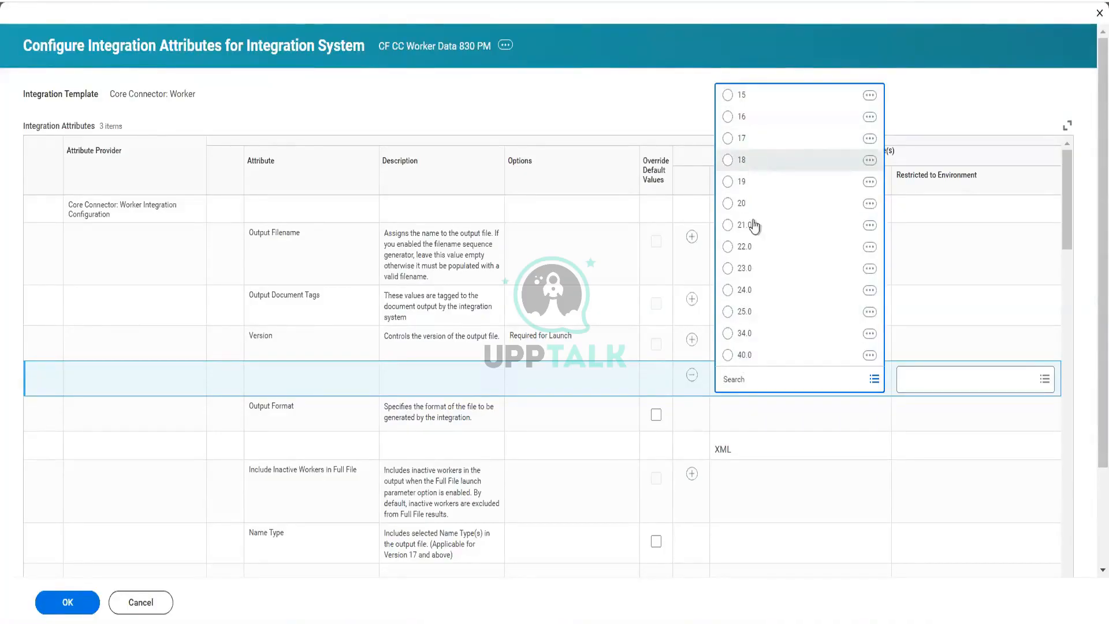
pyautogui.click(744, 355)
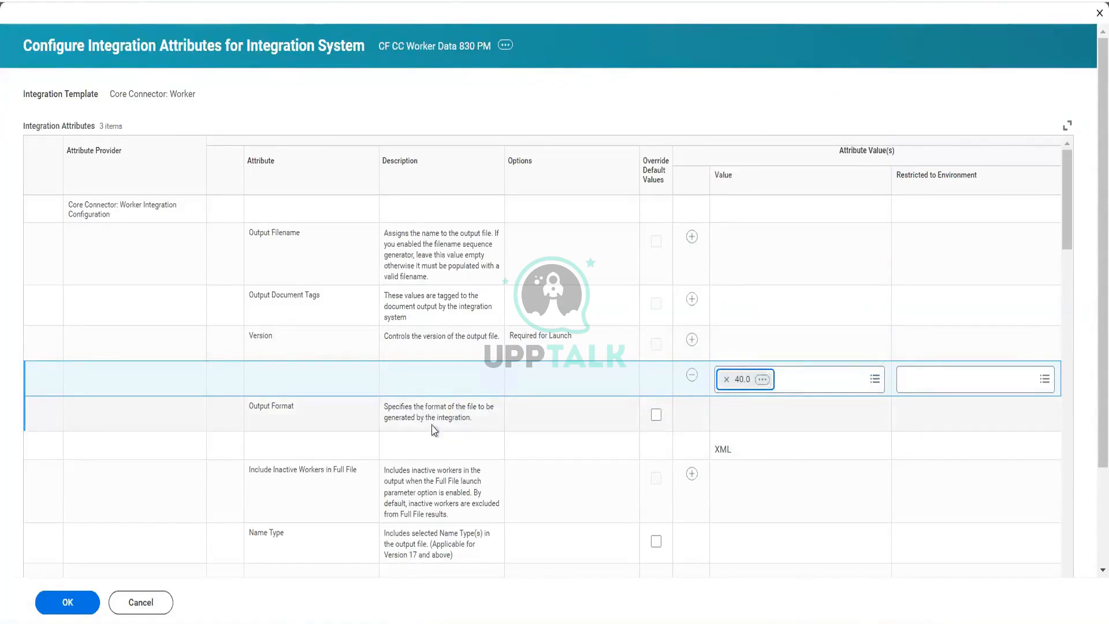
# Step: Override the Output Format default values and set the output format value to CSV
pyautogui.click(663, 415)
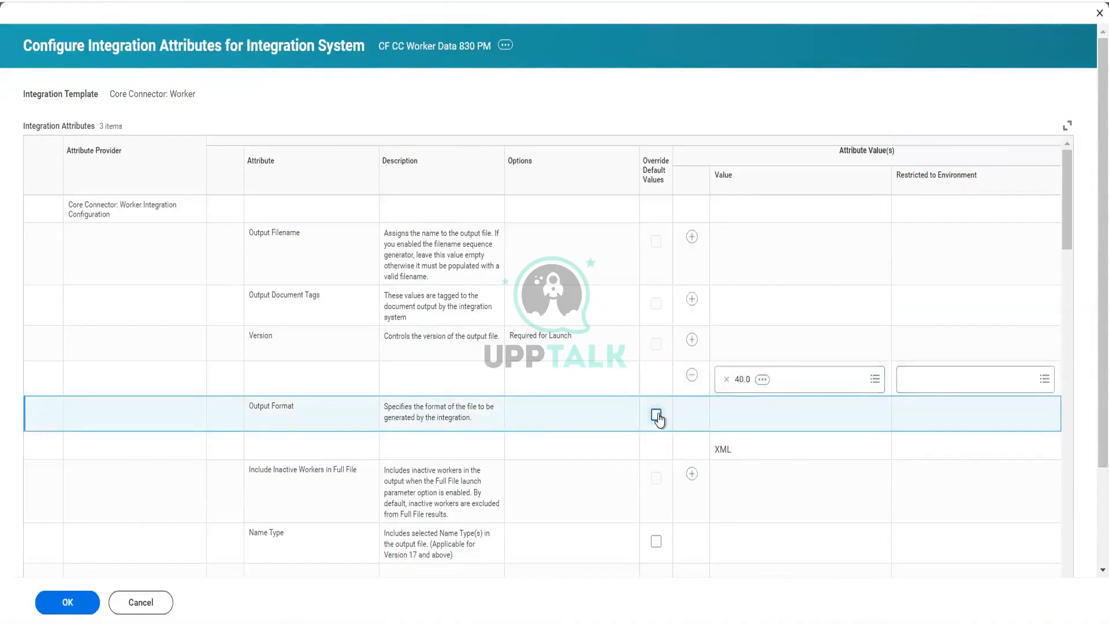
pyautogui.click(657, 415)
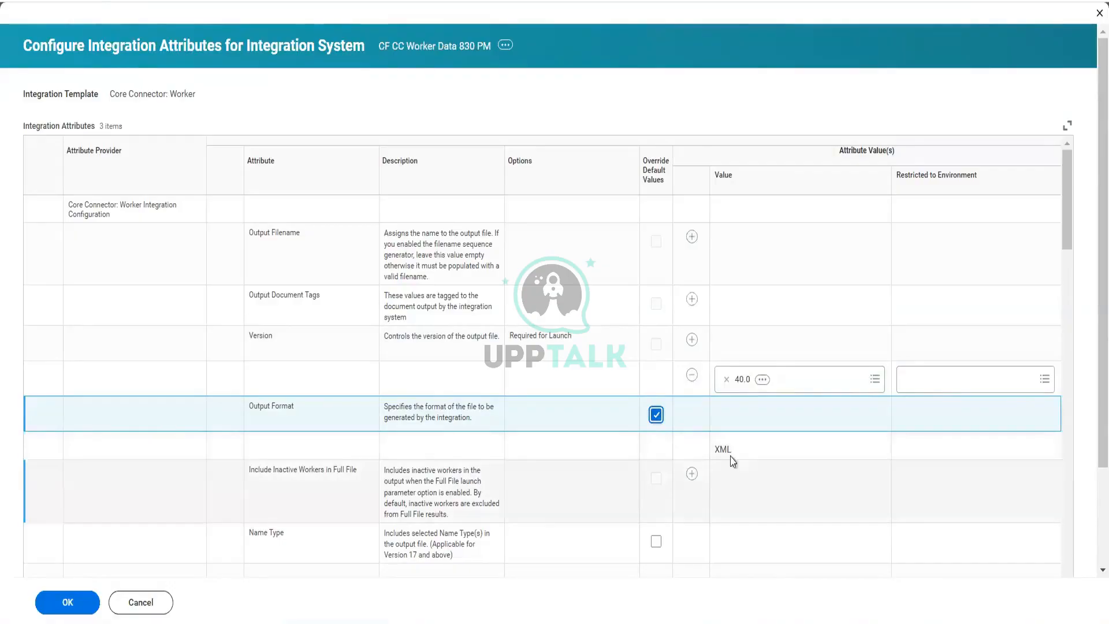
pyautogui.click(696, 445)
pyautogui.click(875, 450)
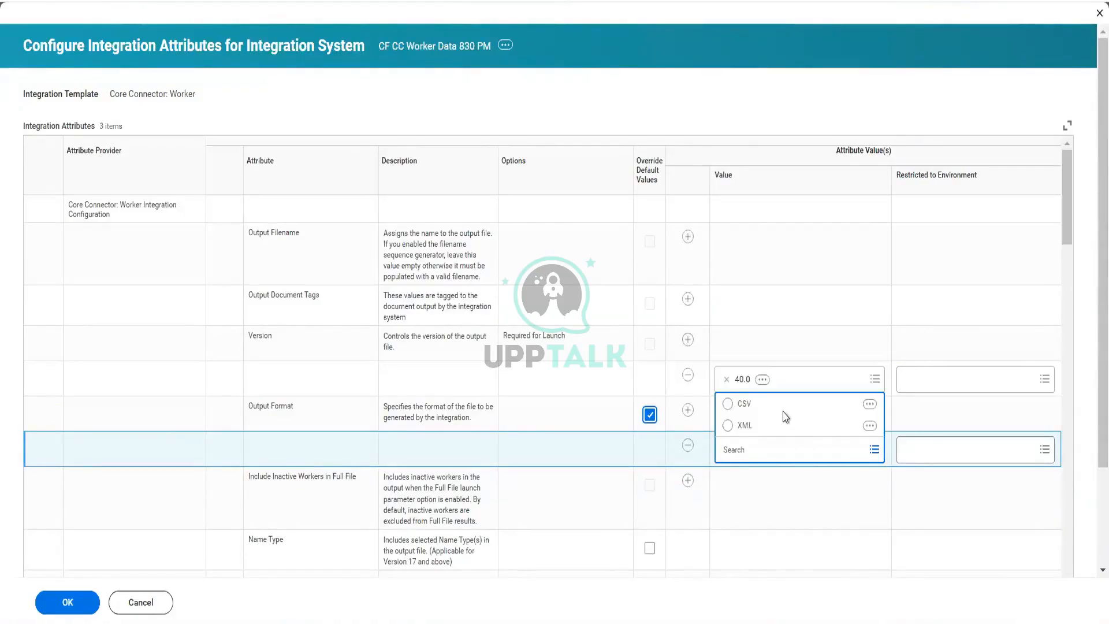
pyautogui.click(743, 407)
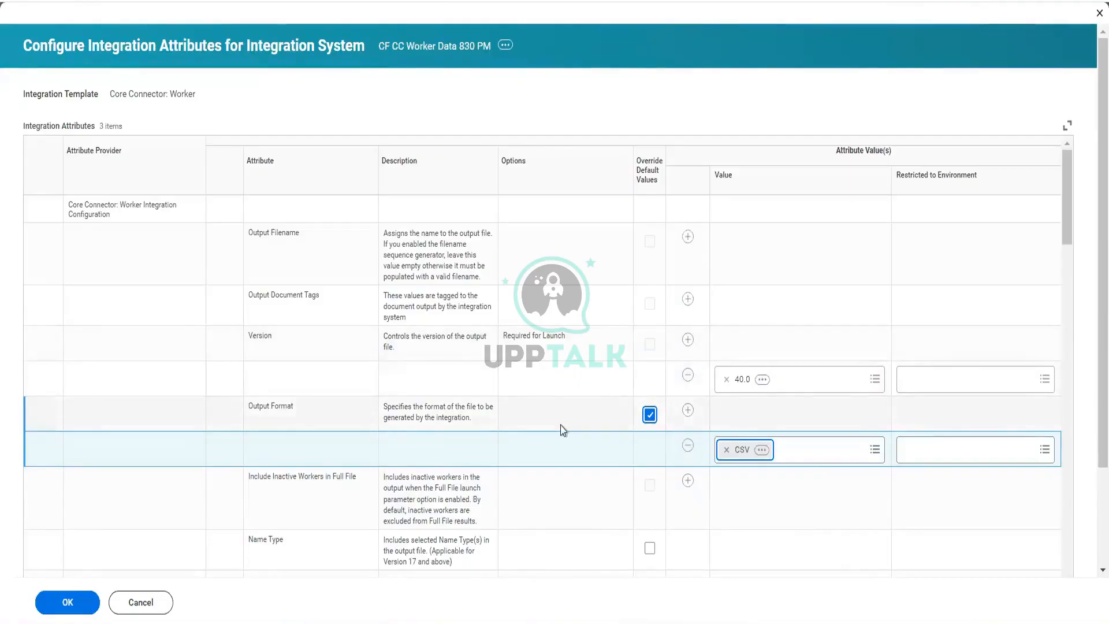
pyautogui.scroll(-3, 563, 431)
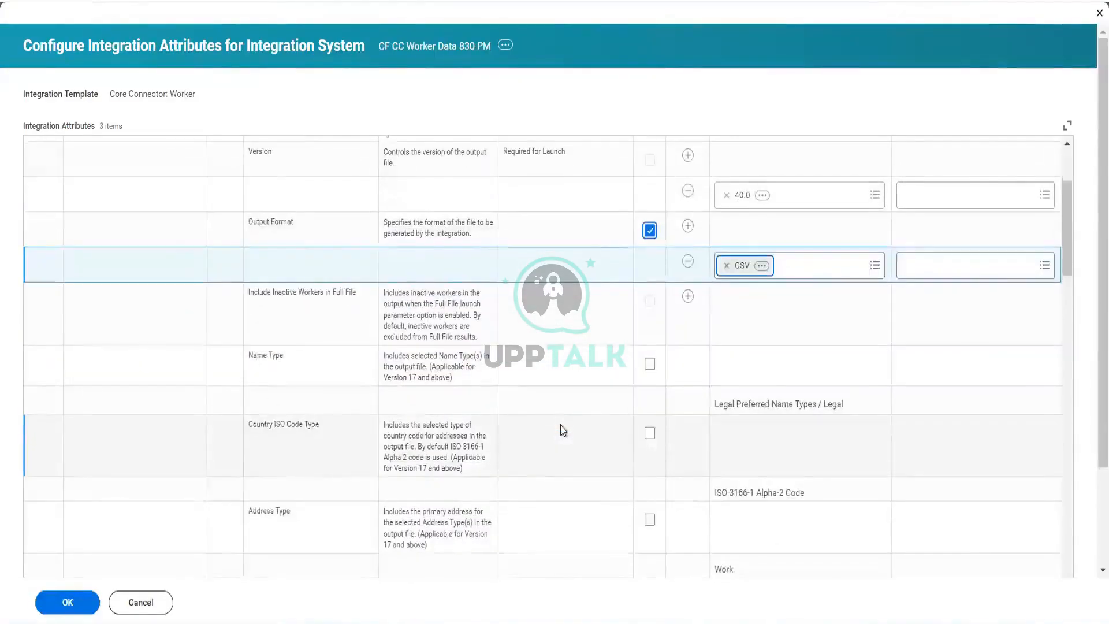
pyautogui.scroll(-2, 563, 430)
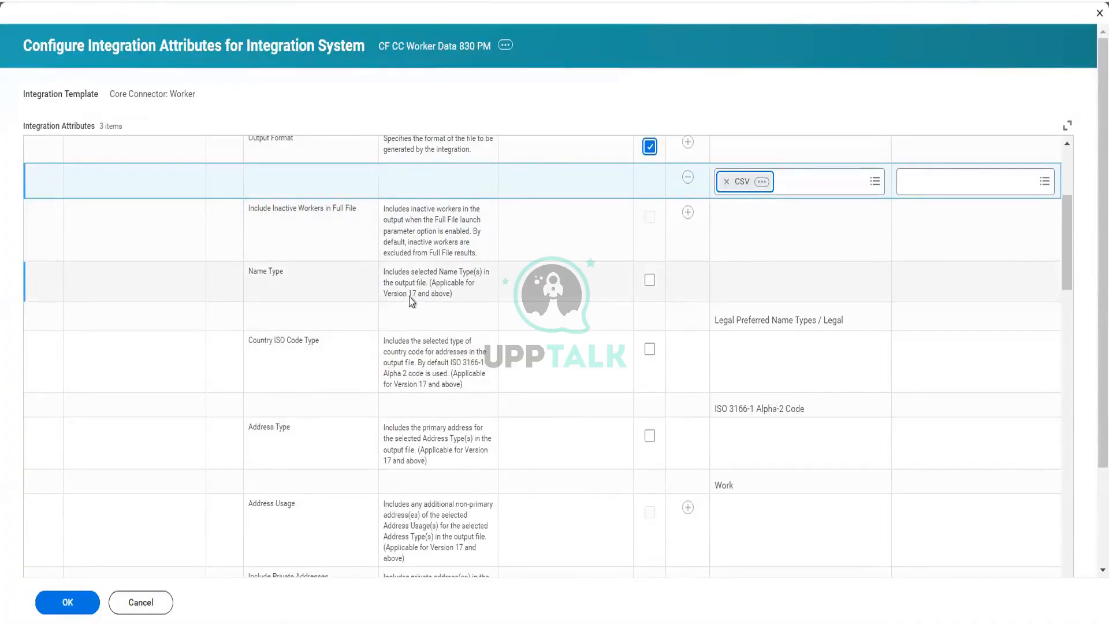
# Step: Override the Name Type default and set its value to Legal
pyautogui.click(648, 283)
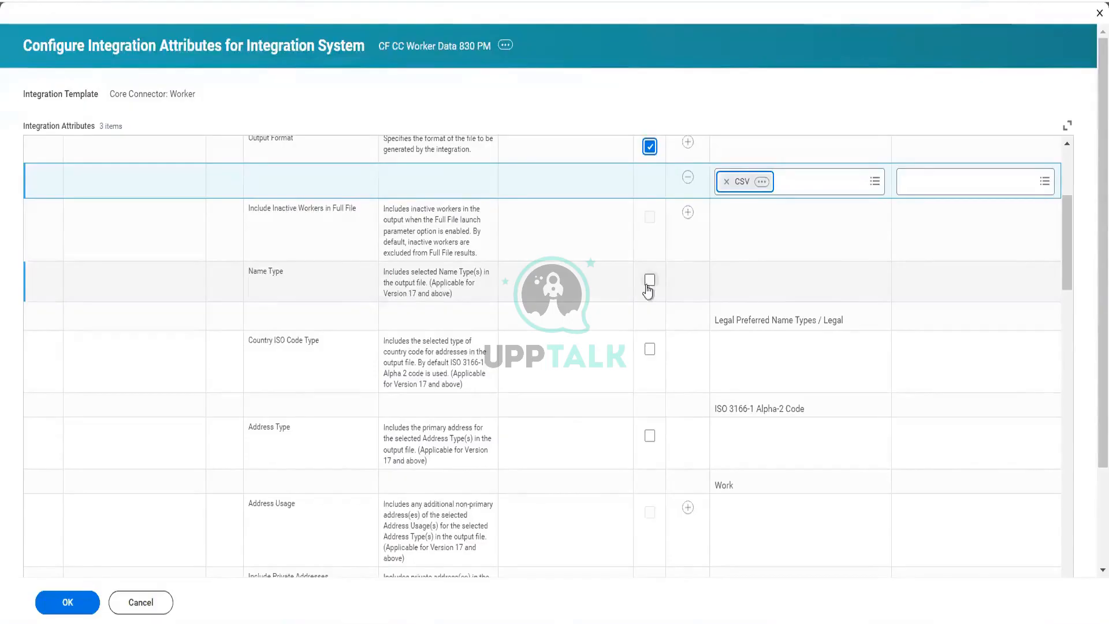
pyautogui.click(821, 328)
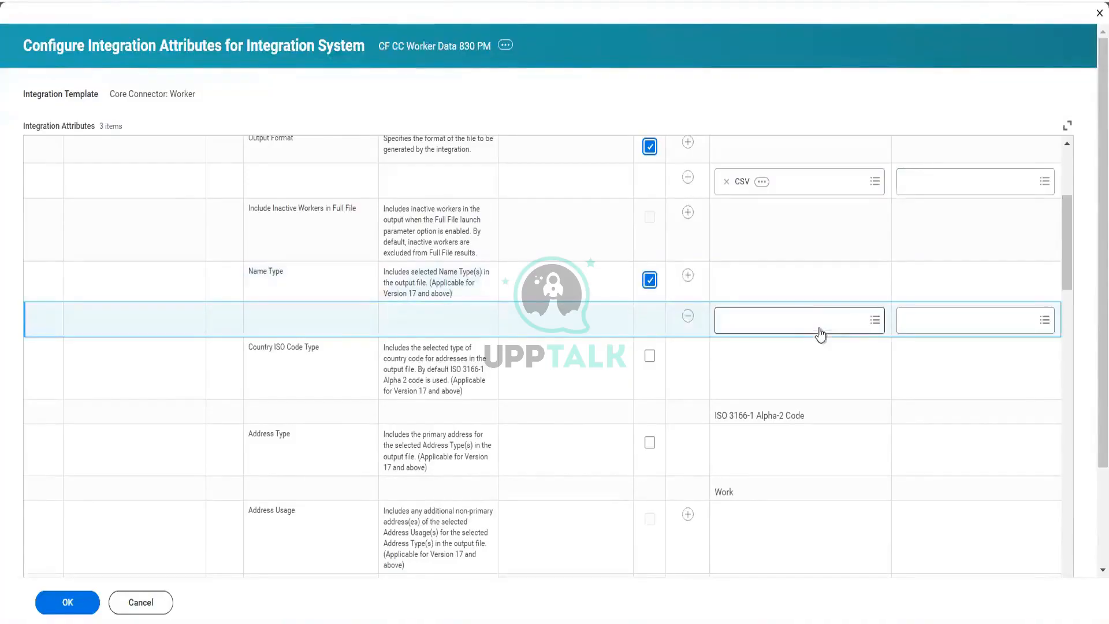
pyautogui.click(874, 321)
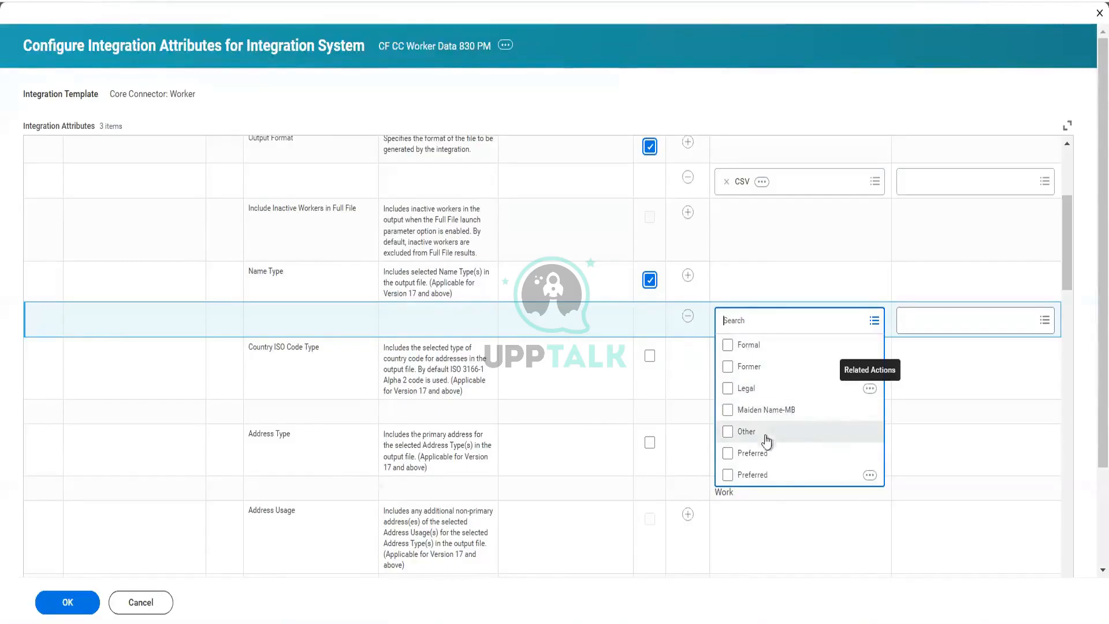
pyautogui.click(748, 388)
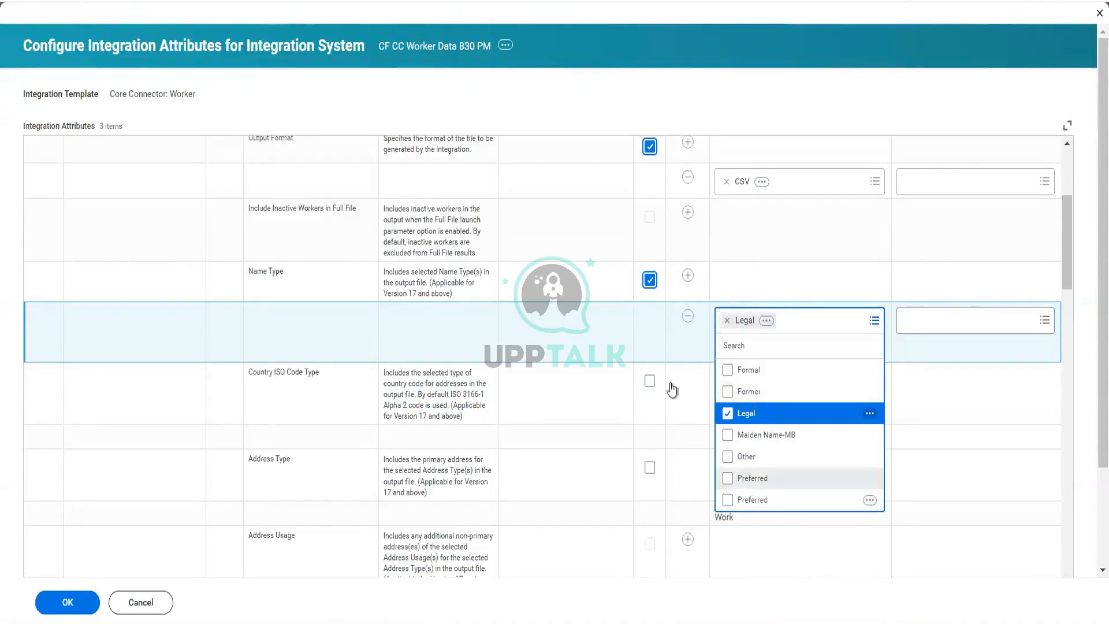
pyautogui.click(640, 335)
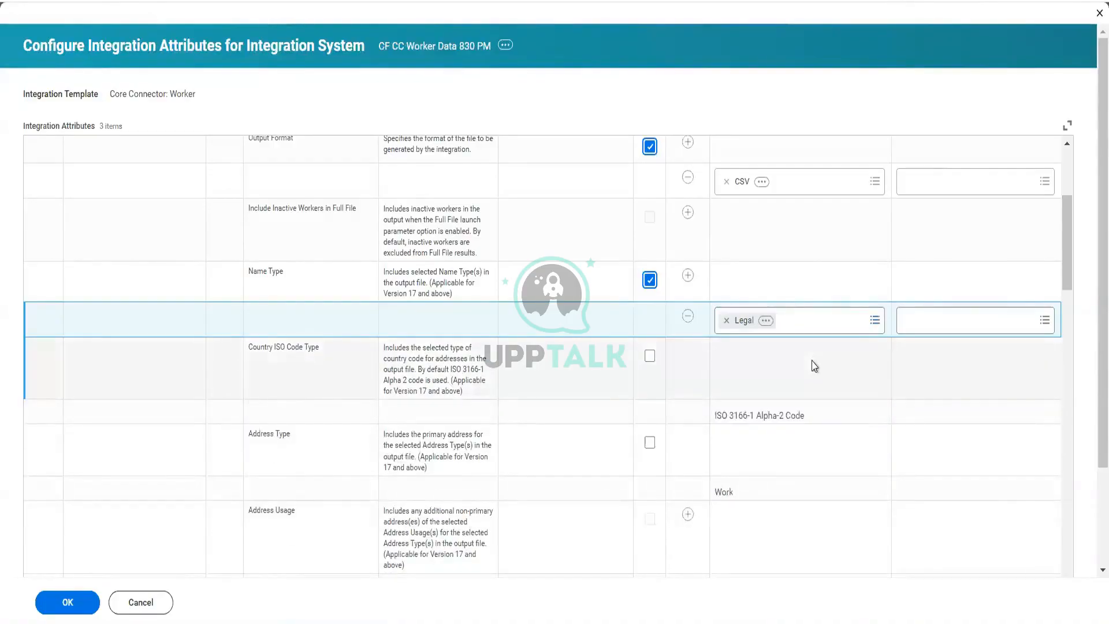
# Step: Override the Country ISO Code Type default and set it to ISO 3166-1 Alpha-3 Code
pyautogui.scroll(-2, 814, 365)
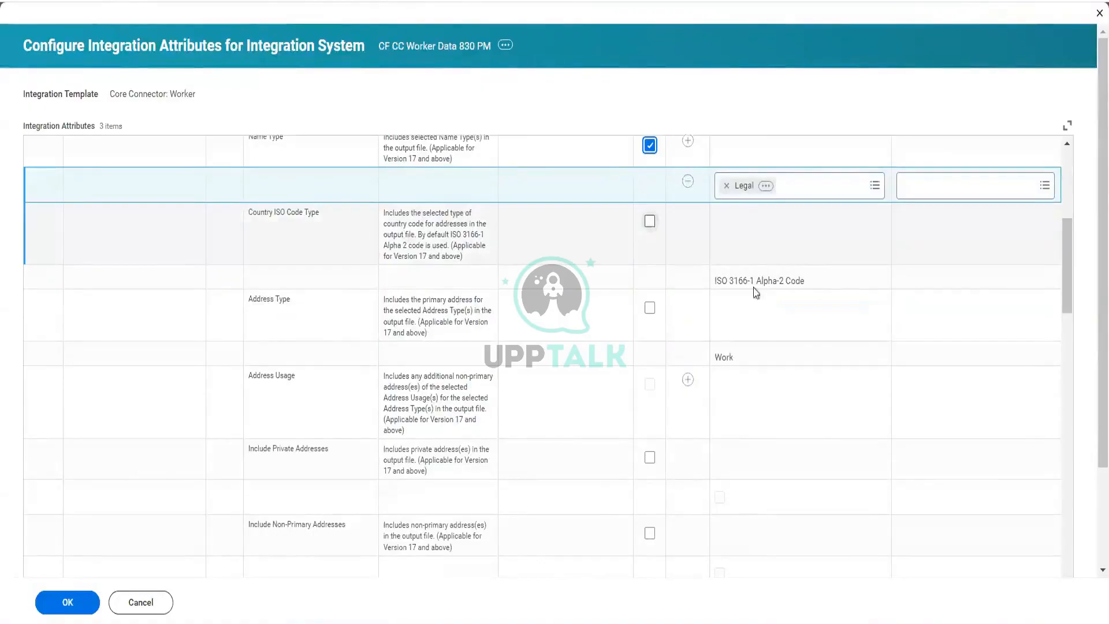
pyautogui.click(650, 225)
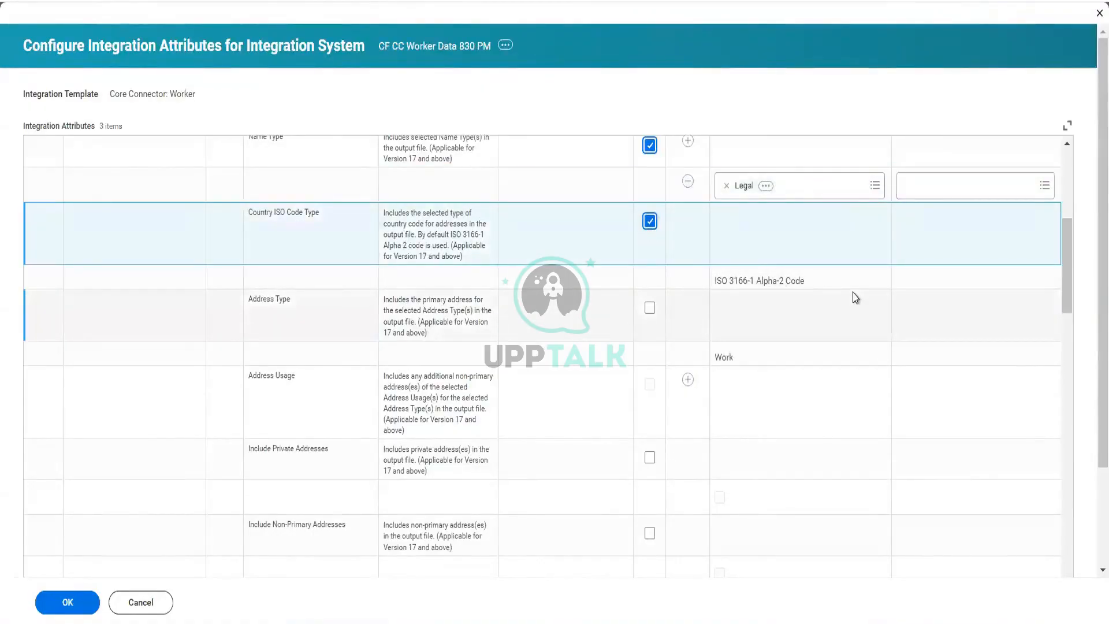
pyautogui.click(888, 287)
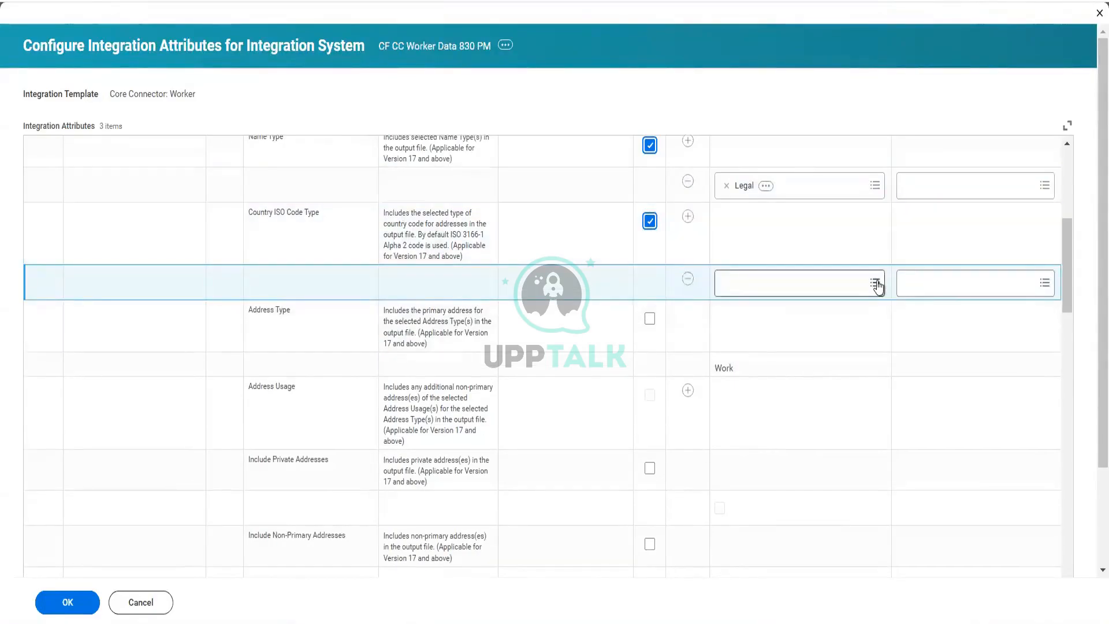
pyautogui.click(876, 284)
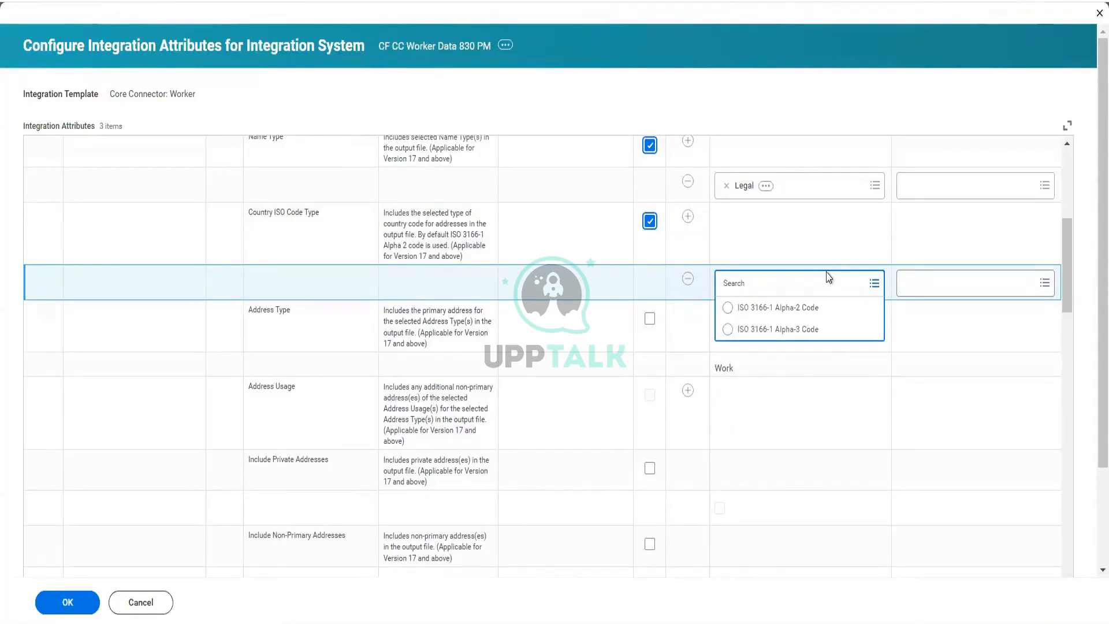
pyautogui.click(796, 330)
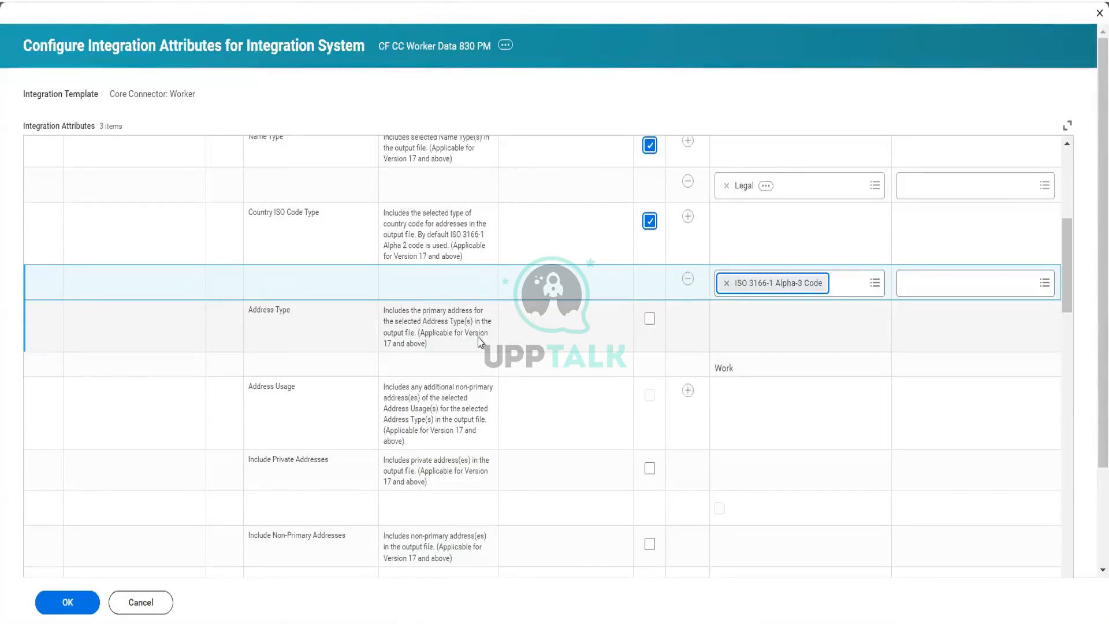
# Step: Override the Address Type default and select Home and Work as its values
pyautogui.click(650, 321)
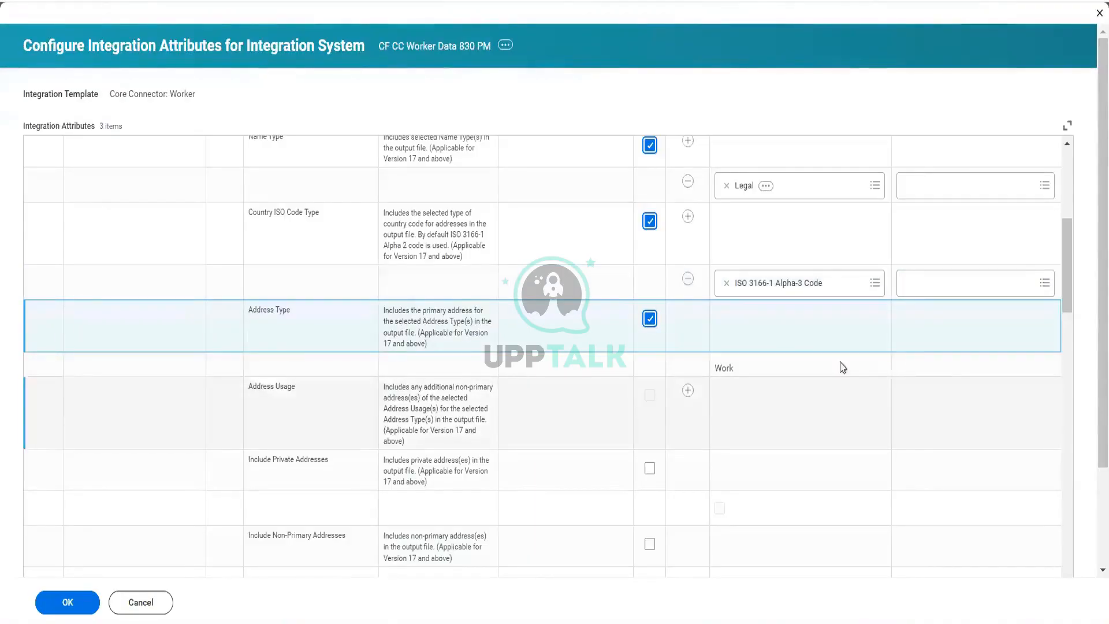
pyautogui.click(877, 374)
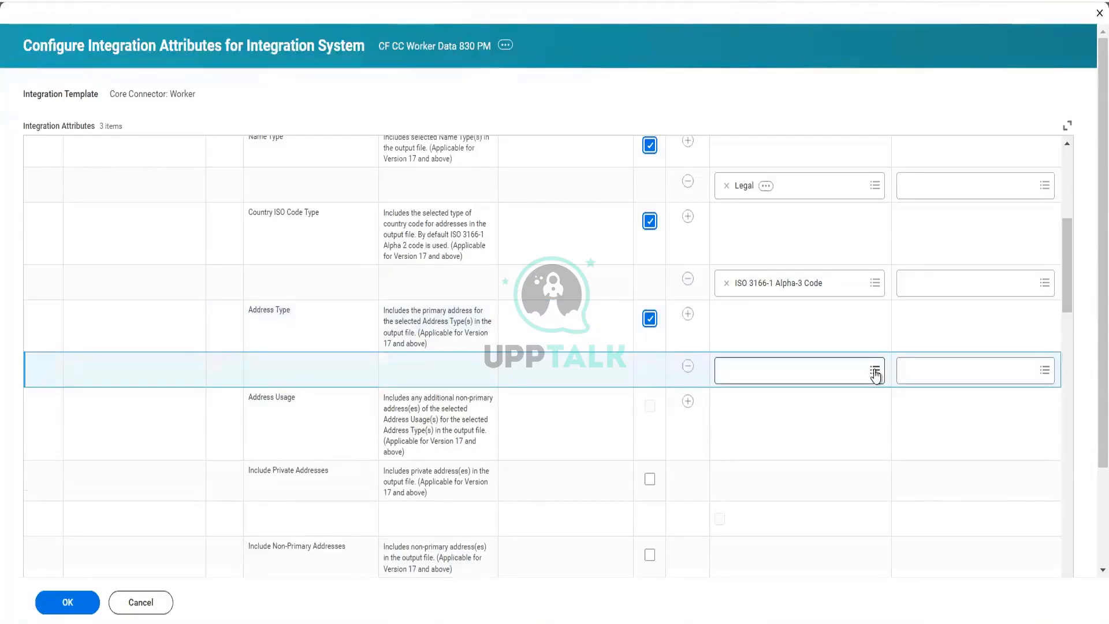
pyautogui.click(875, 371)
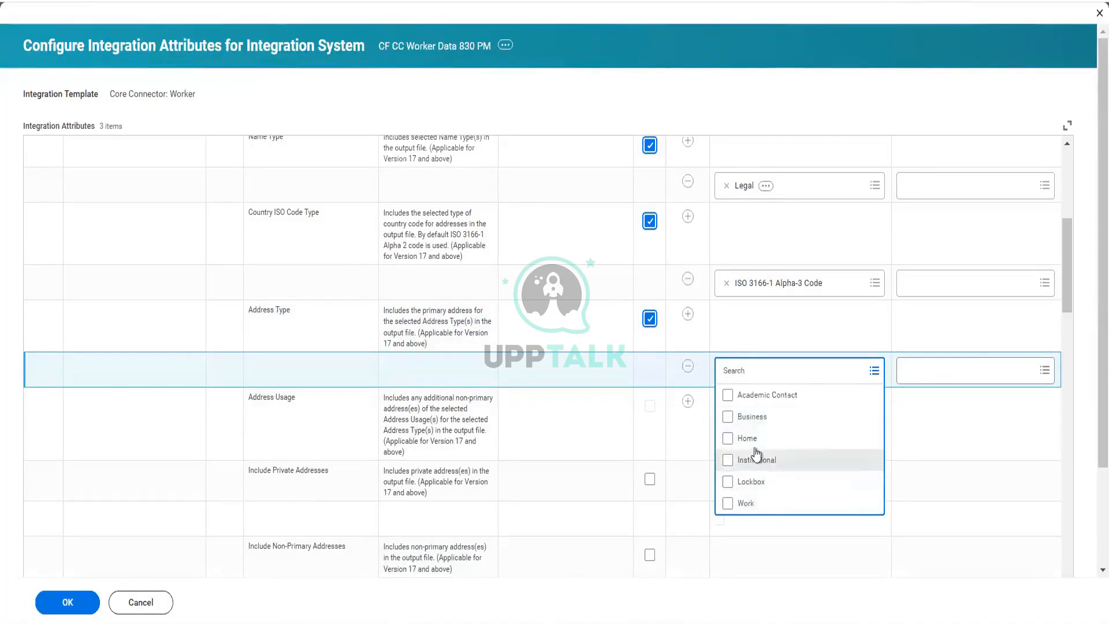
pyautogui.click(748, 440)
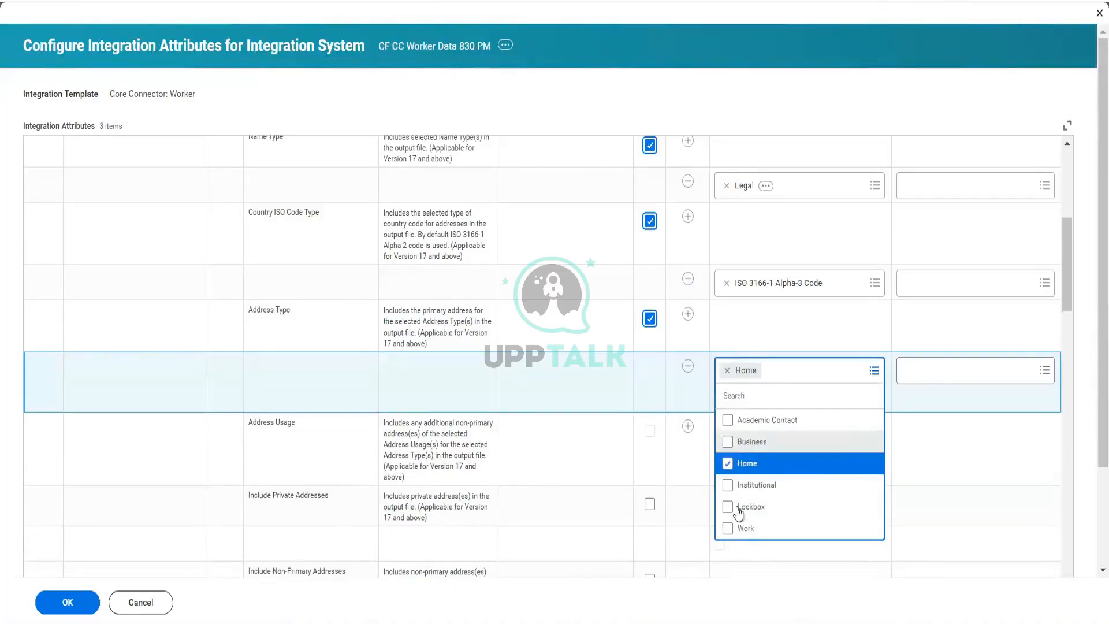
pyautogui.click(736, 532)
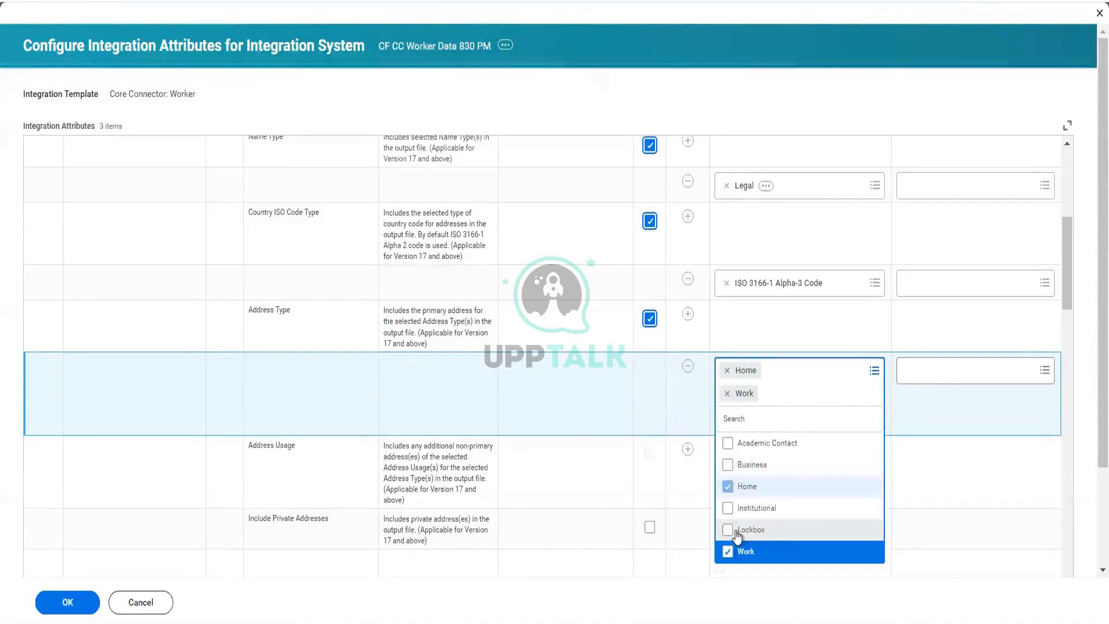
pyautogui.click(650, 438)
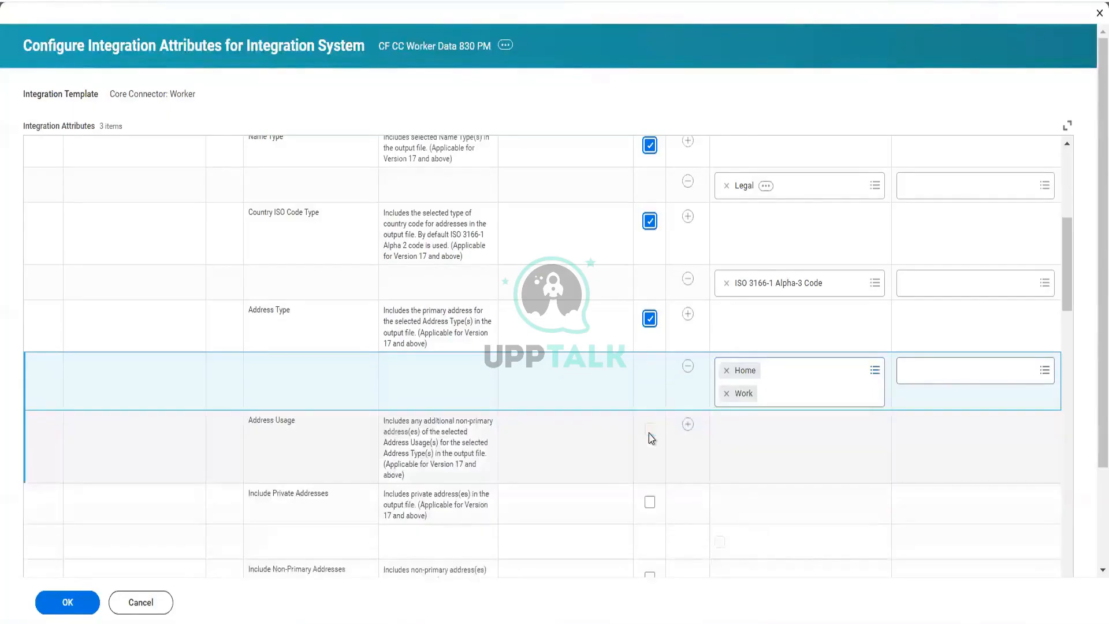
# Step: Override the Phone Type default and select Home and Work as its values
pyautogui.scroll(-4, 650, 438)
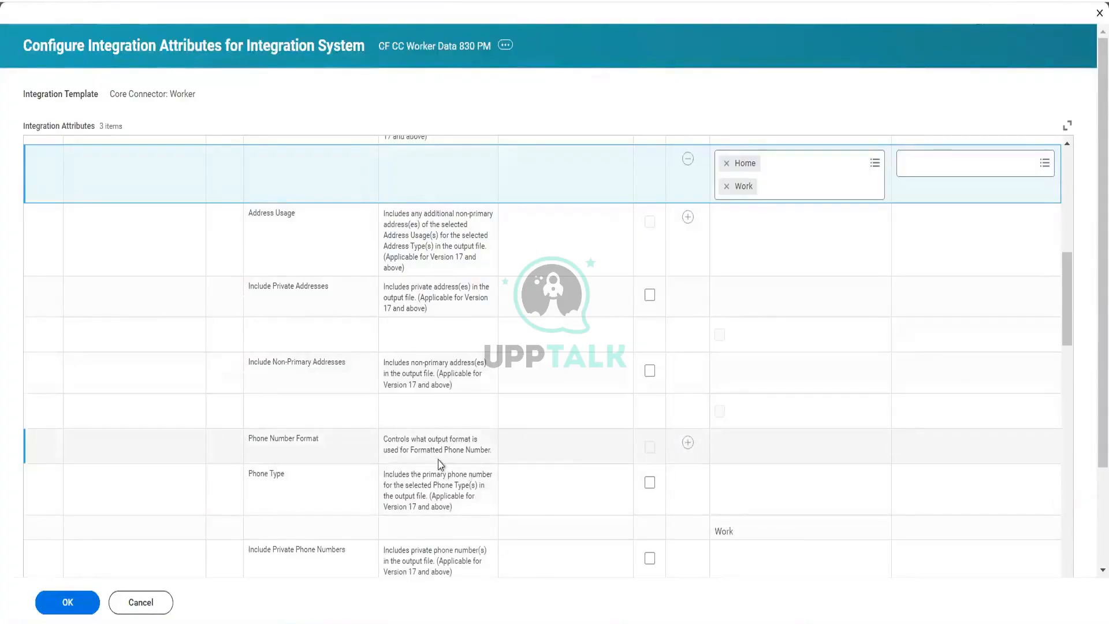
pyautogui.scroll(-3, 439, 464)
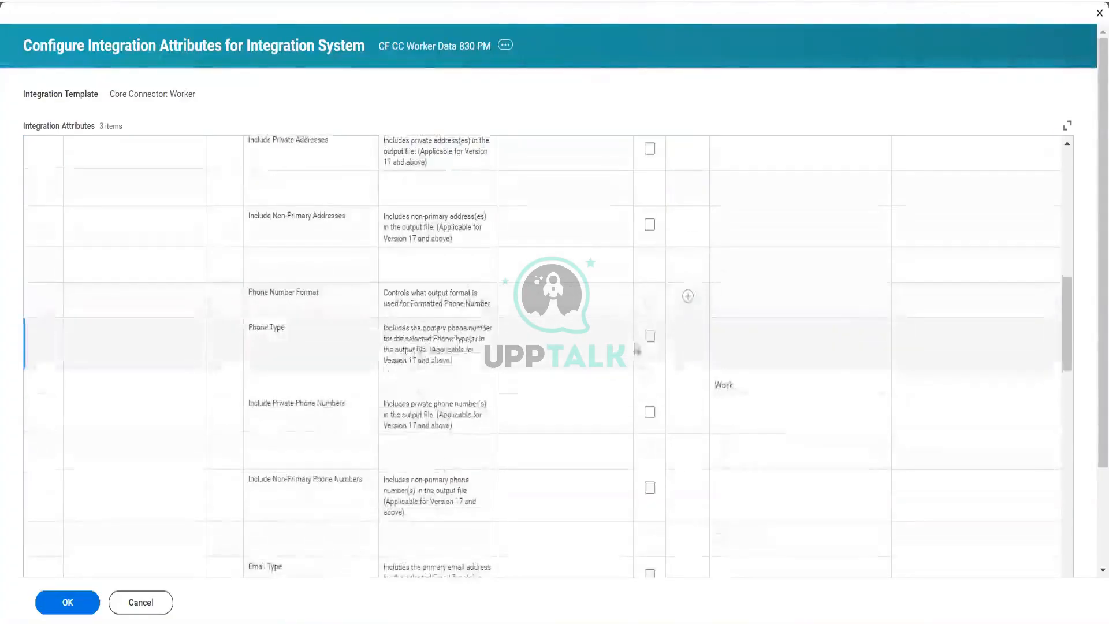
pyautogui.click(650, 338)
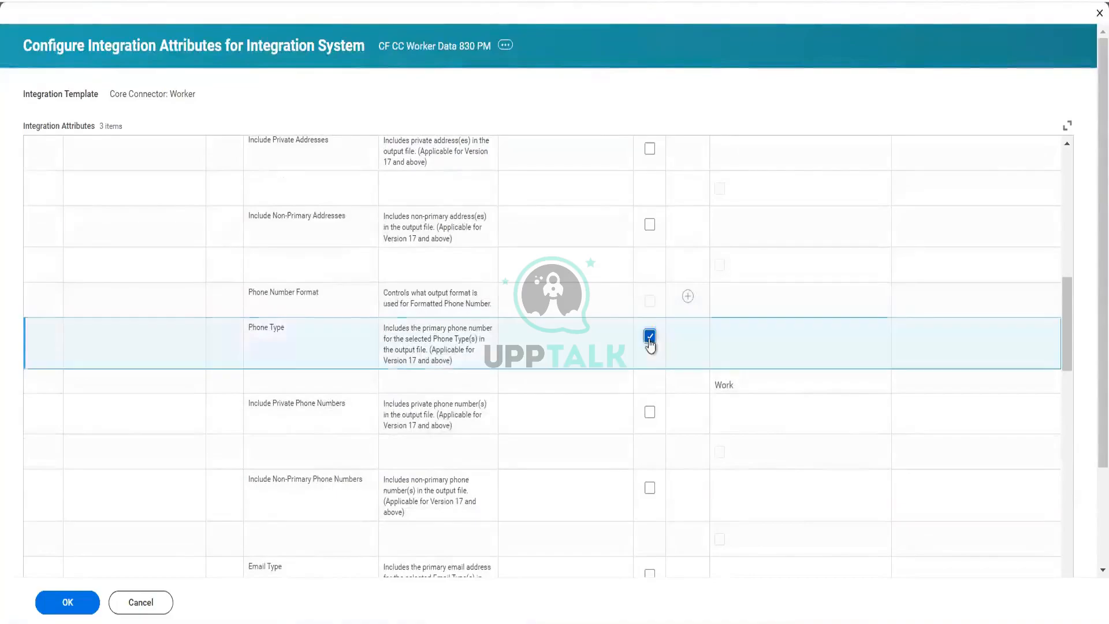
pyautogui.click(882, 391)
pyautogui.click(875, 387)
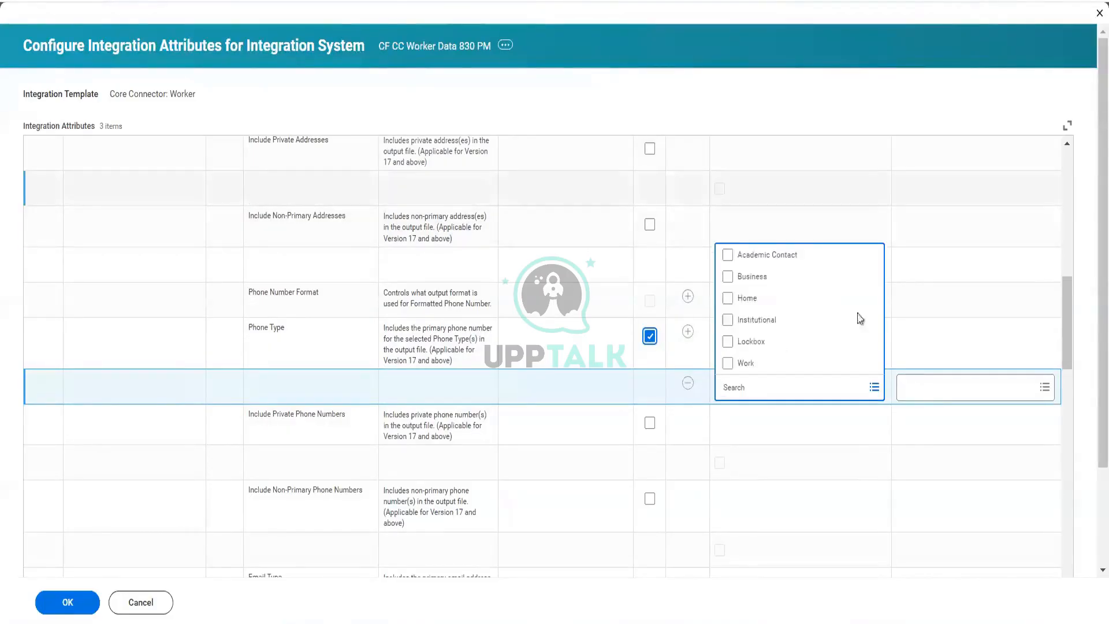
pyautogui.click(757, 305)
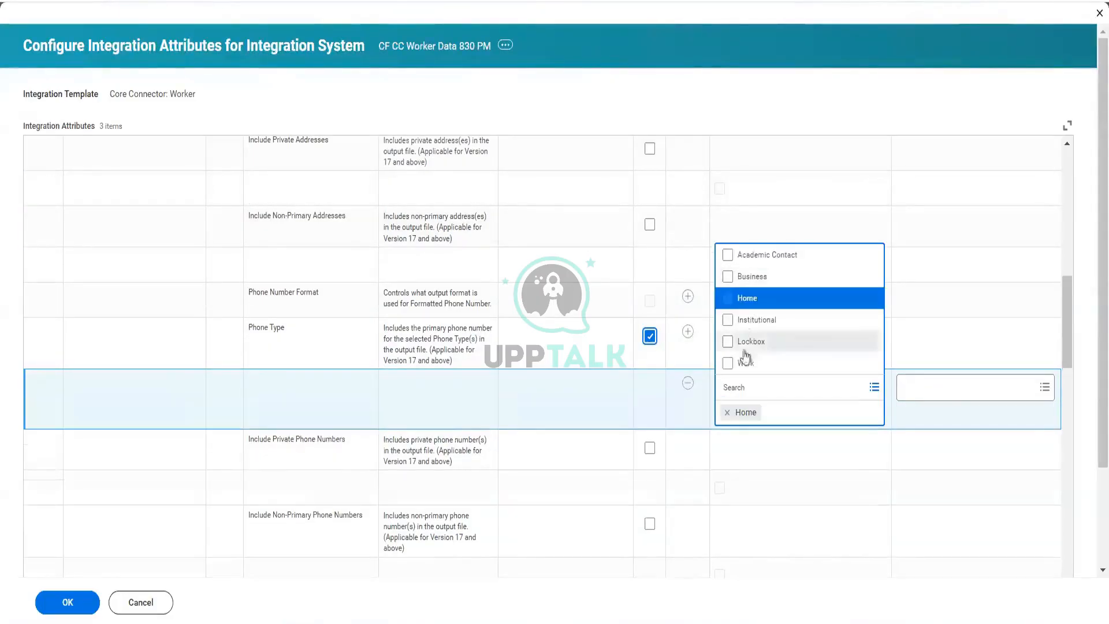
pyautogui.click(749, 364)
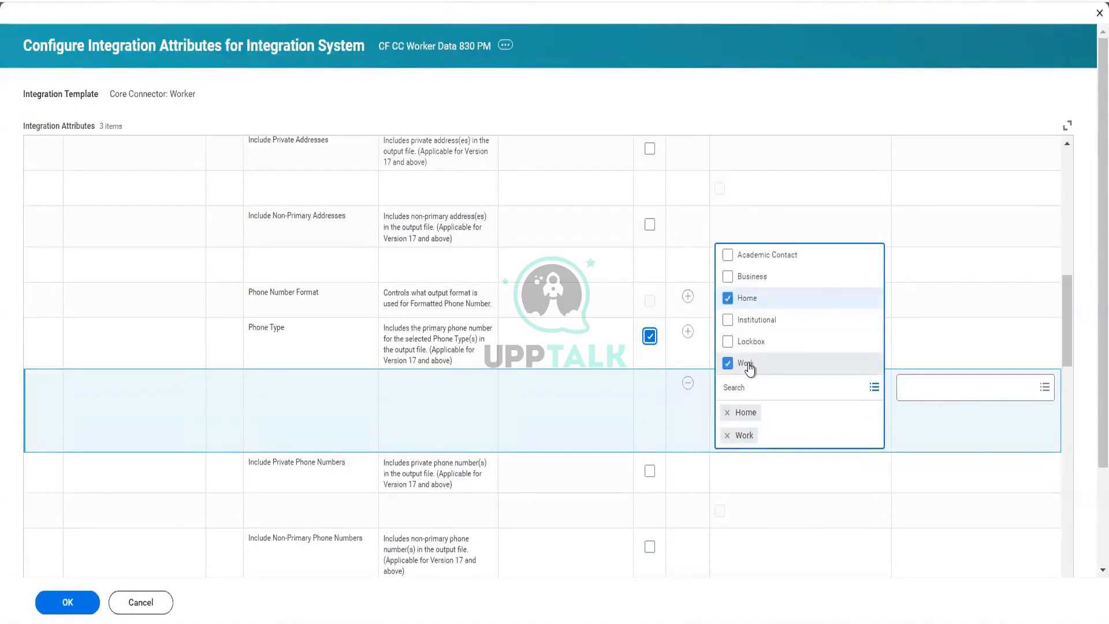
pyautogui.click(603, 404)
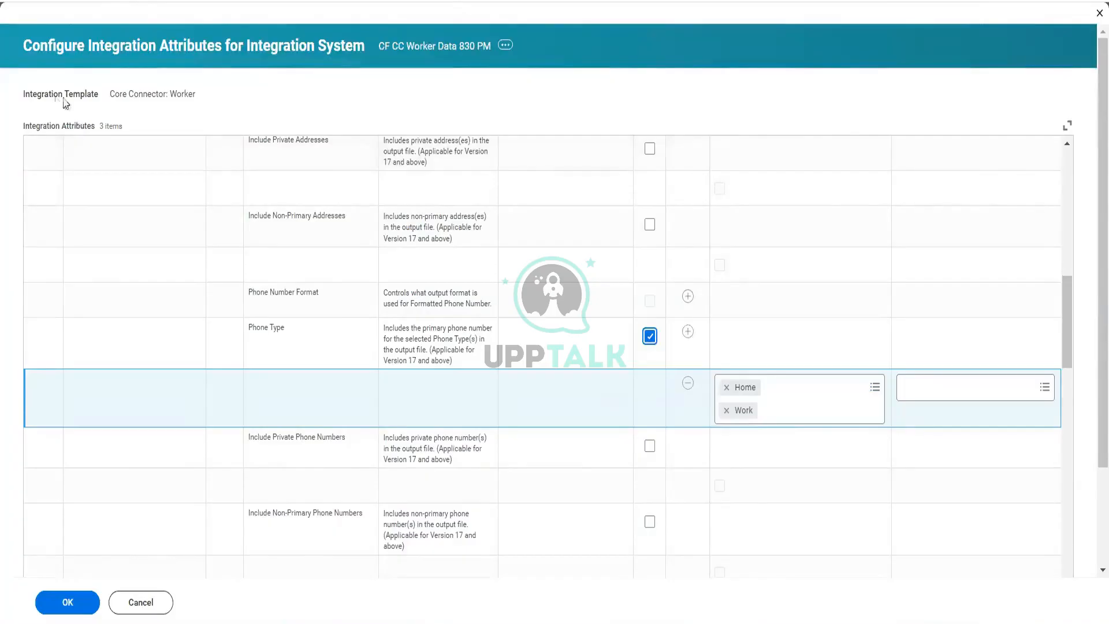
# Step: Review the descriptions of the remaining integration attributes further down the list
pyautogui.scroll(-2, 601, 474)
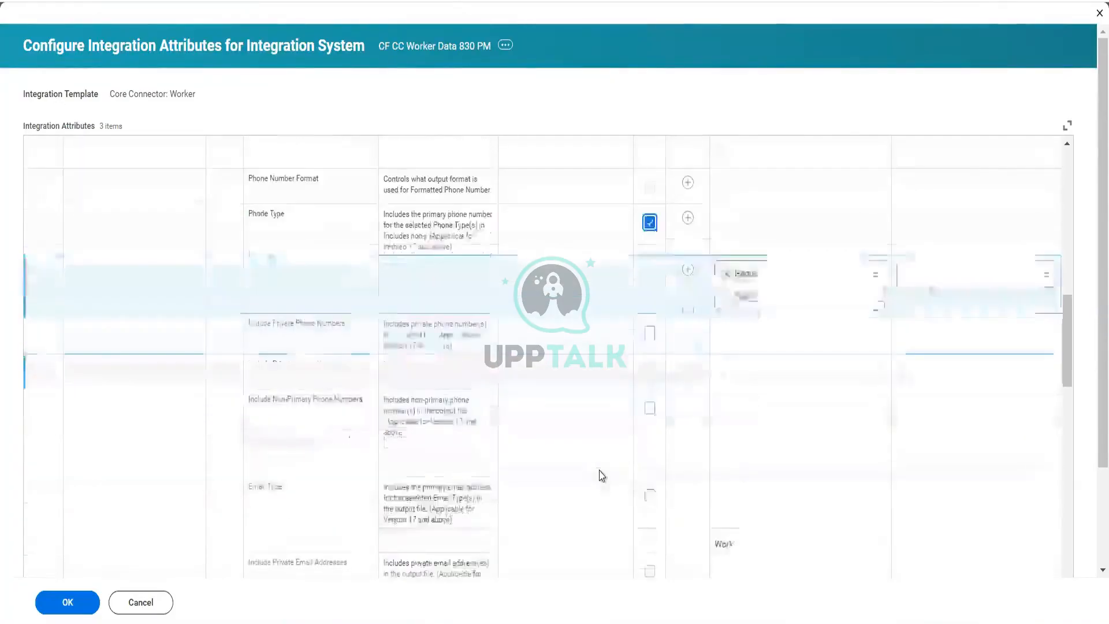
pyautogui.scroll(-1, 601, 475)
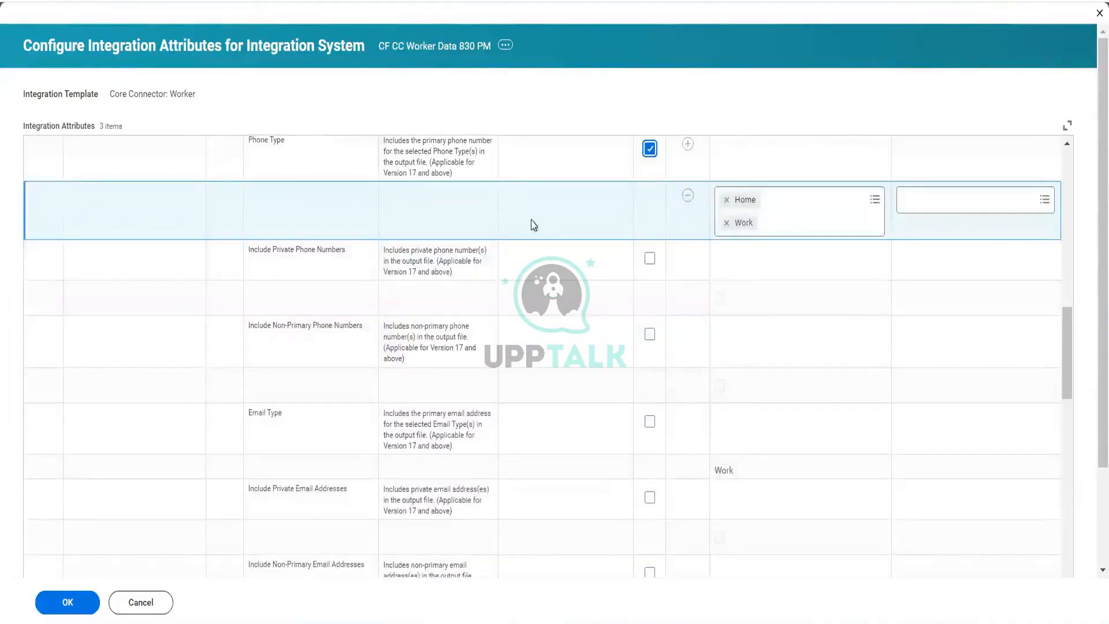
pyautogui.scroll(-1, 536, 412)
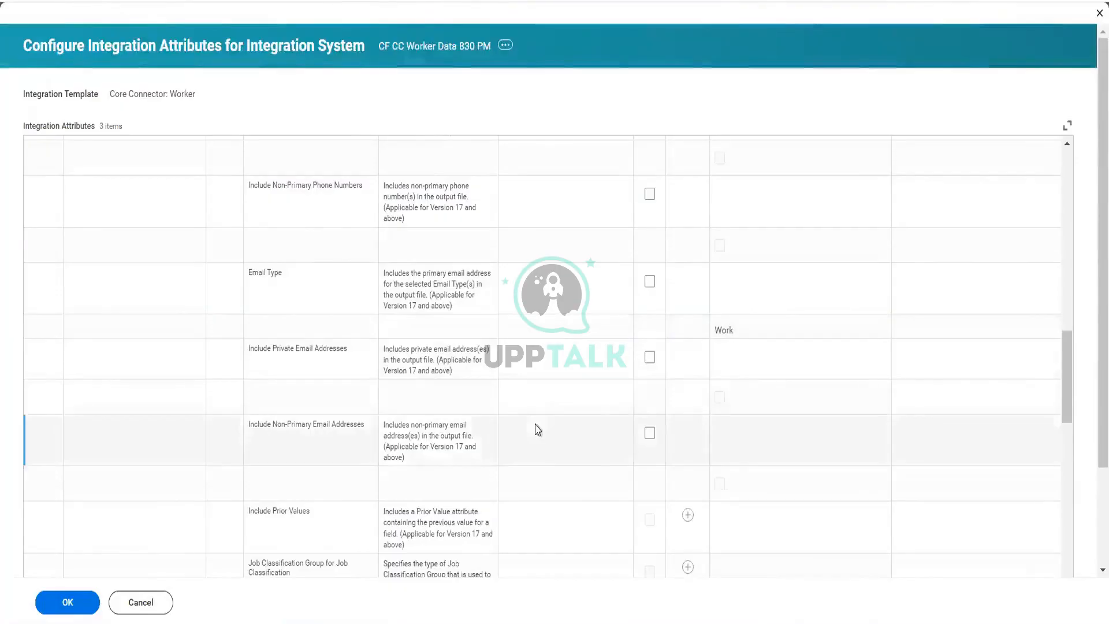
pyautogui.scroll(-5, 536, 430)
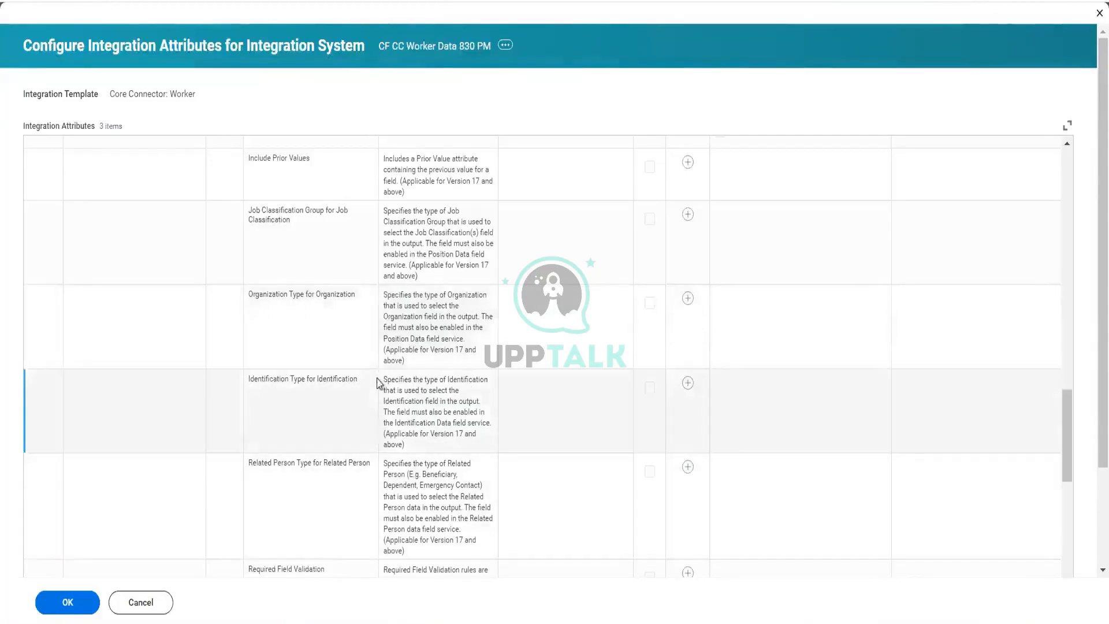
pyautogui.scroll(3, 379, 381)
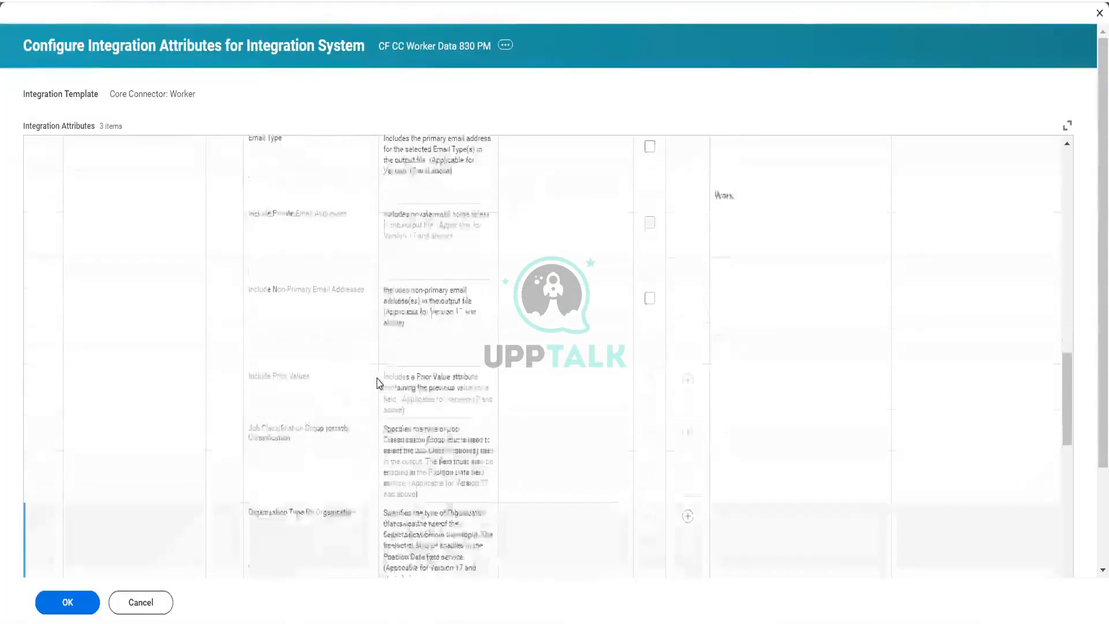
pyautogui.scroll(-5, 378, 383)
pyautogui.scroll(-10, 379, 383)
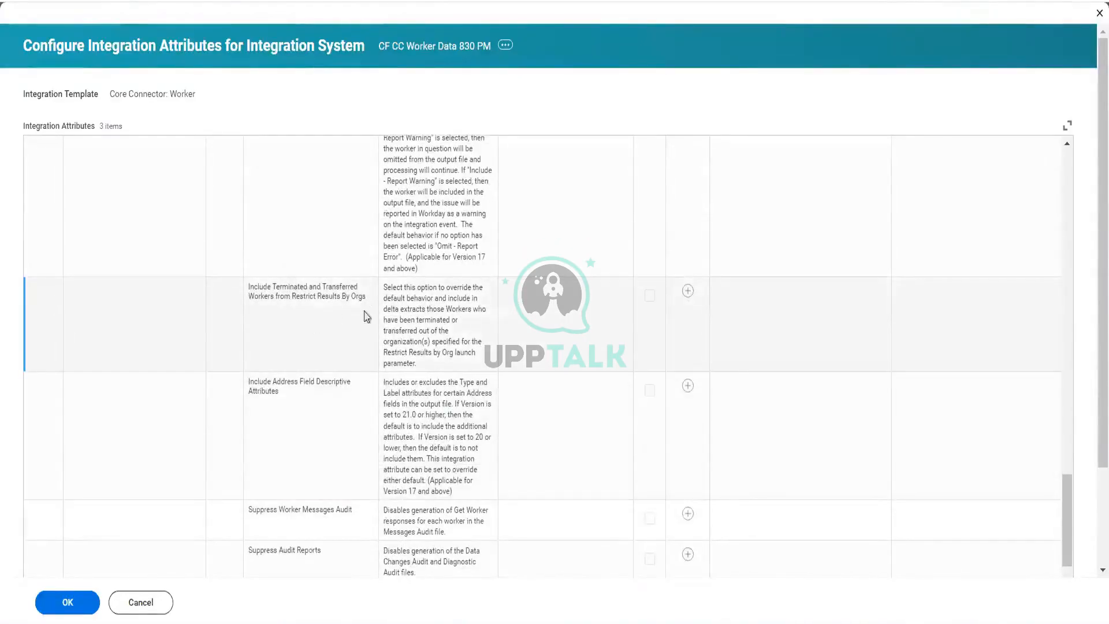
pyautogui.scroll(-5, 452, 342)
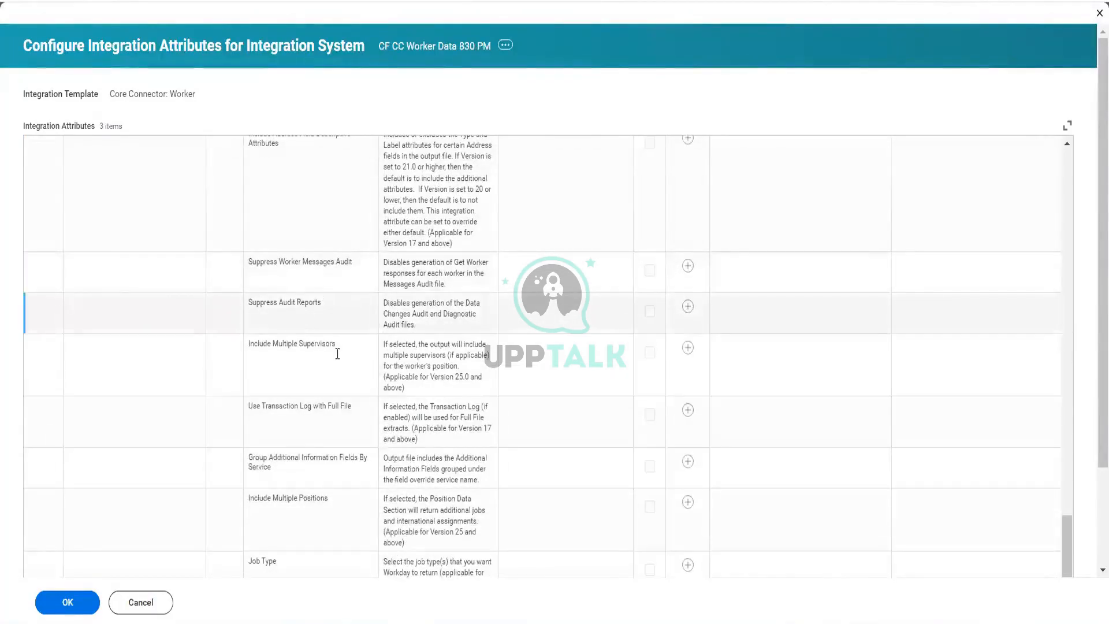
pyautogui.scroll(-1, 498, 358)
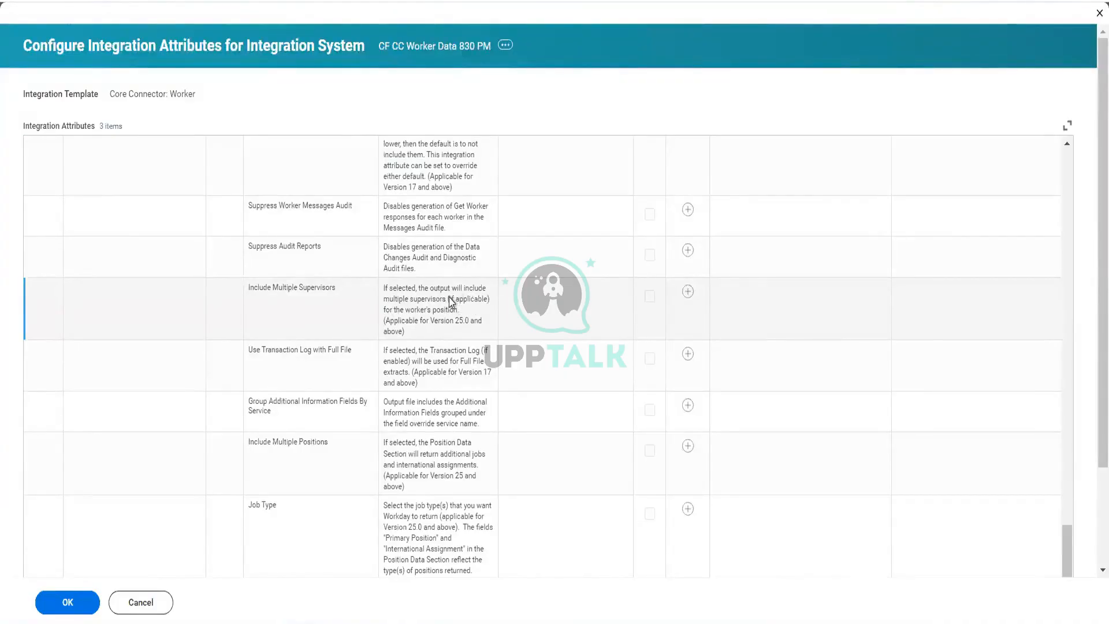
pyautogui.moveTo(450, 300); pyautogui.dragTo(490, 305)
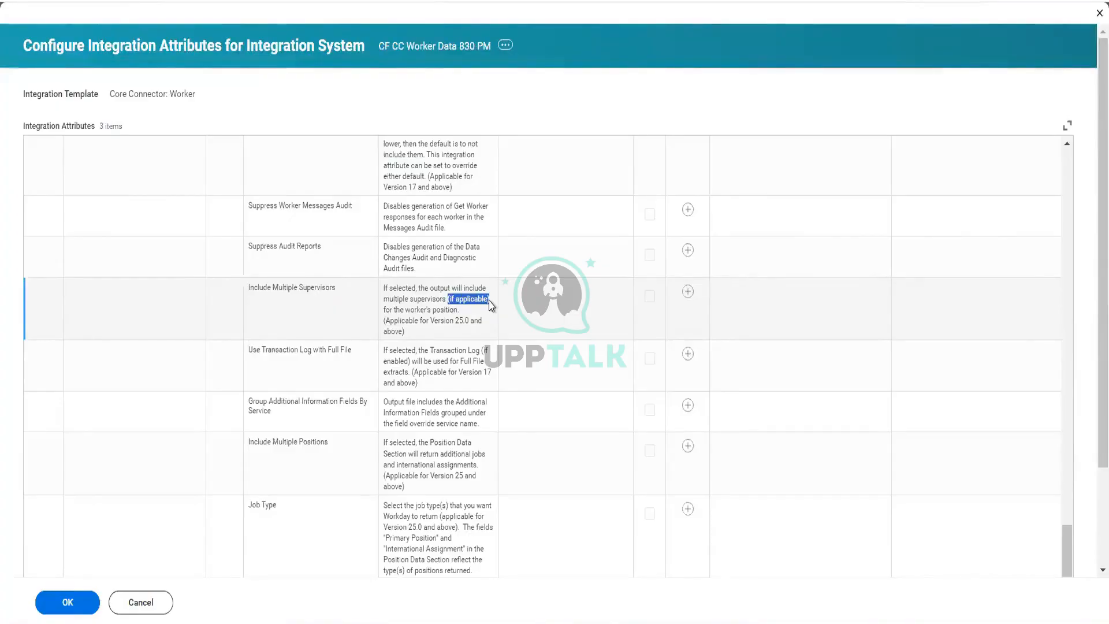
pyautogui.moveTo(489, 300); pyautogui.dragTo(766, 275)
pyautogui.scroll(5, 376, 378)
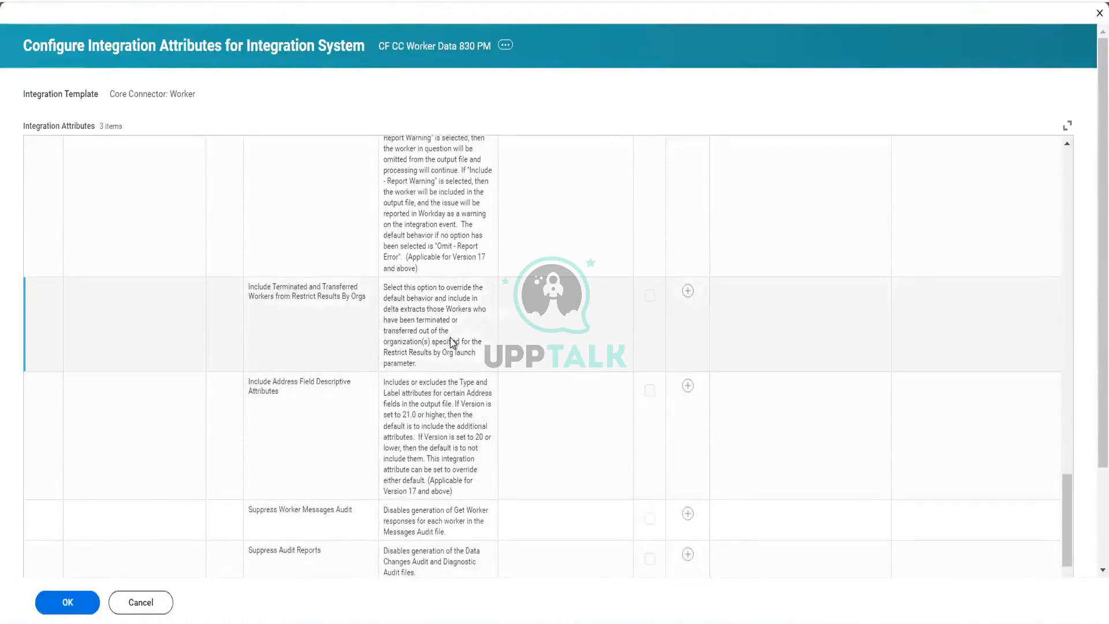
pyautogui.scroll(-5, 454, 343)
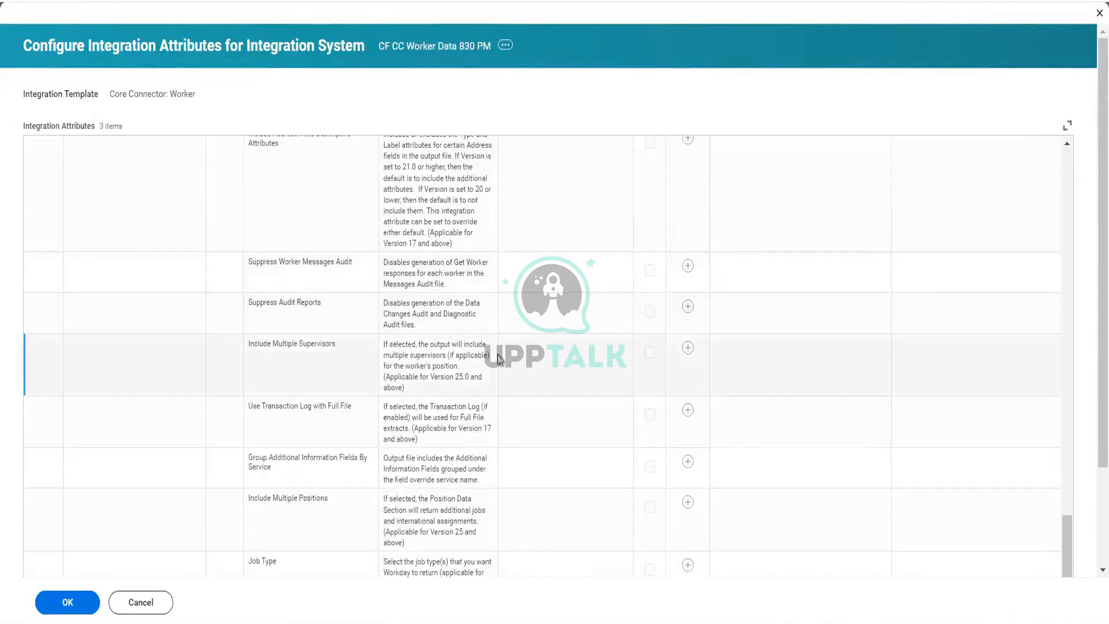
pyautogui.scroll(-1, 500, 358)
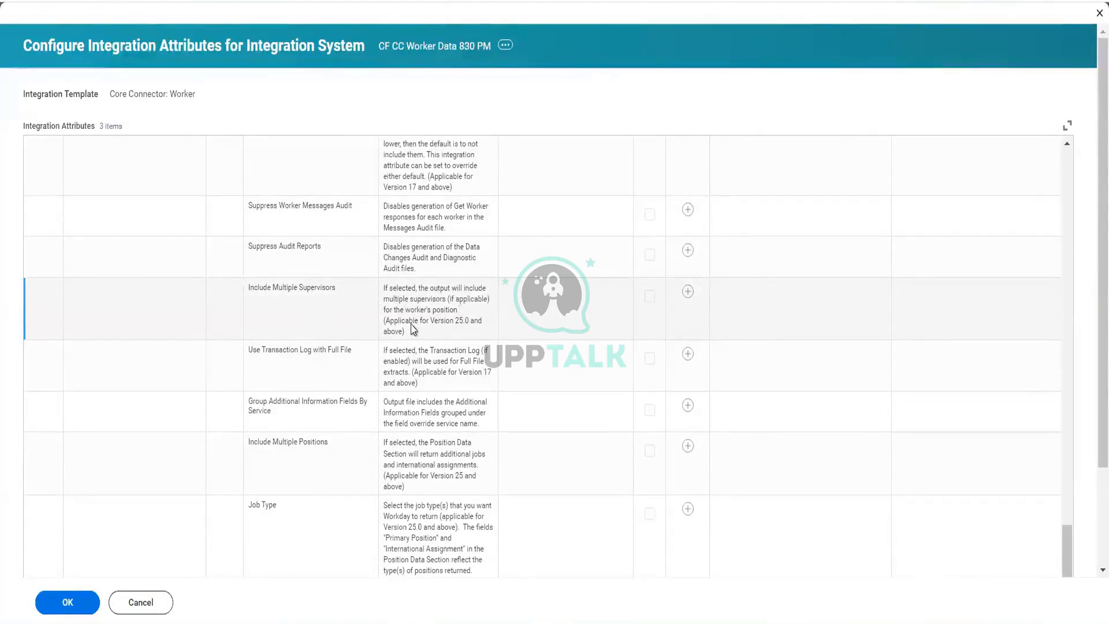
# Step: Highlight the Include Multiple Supervisors attribute and its description to read what it controls
pyautogui.moveTo(450, 301); pyautogui.dragTo(490, 304)
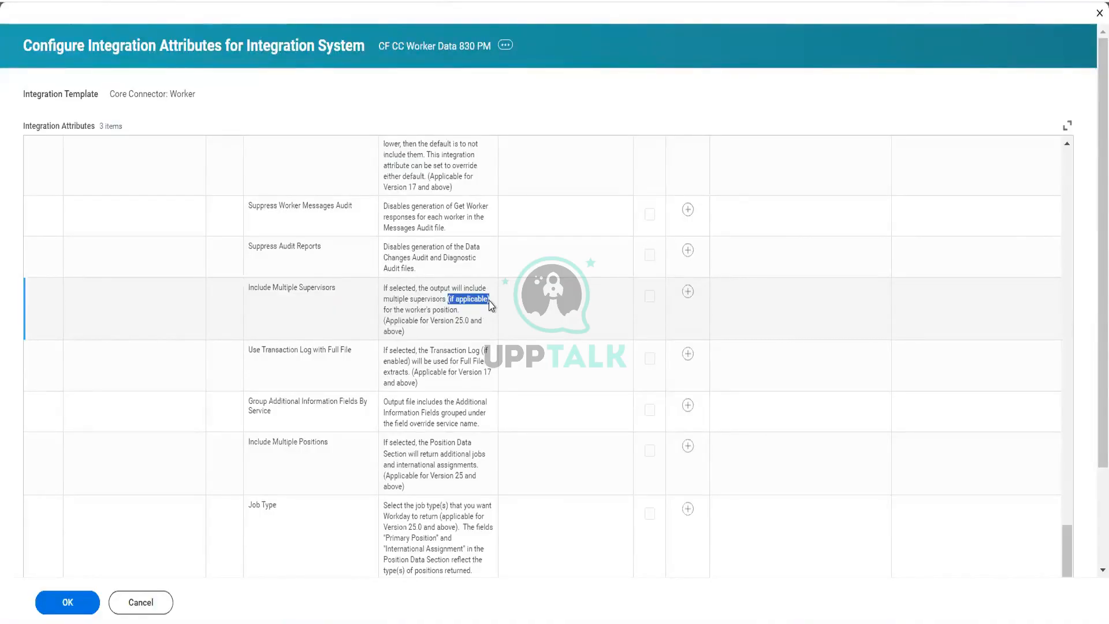
pyautogui.moveTo(490, 300); pyautogui.dragTo(767, 273)
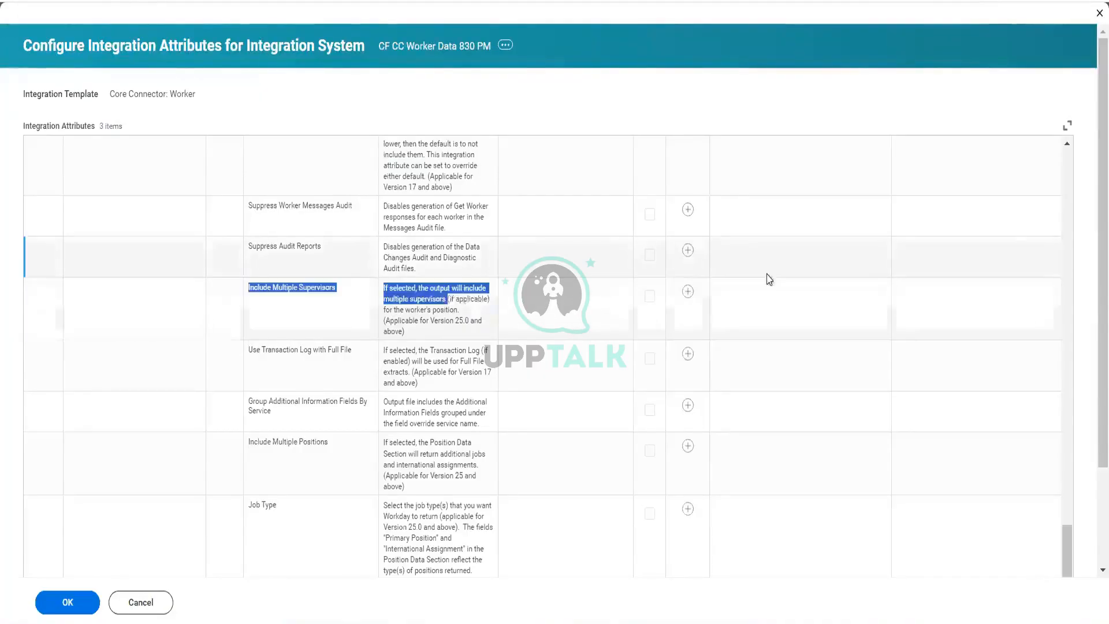
pyautogui.click(545, 295)
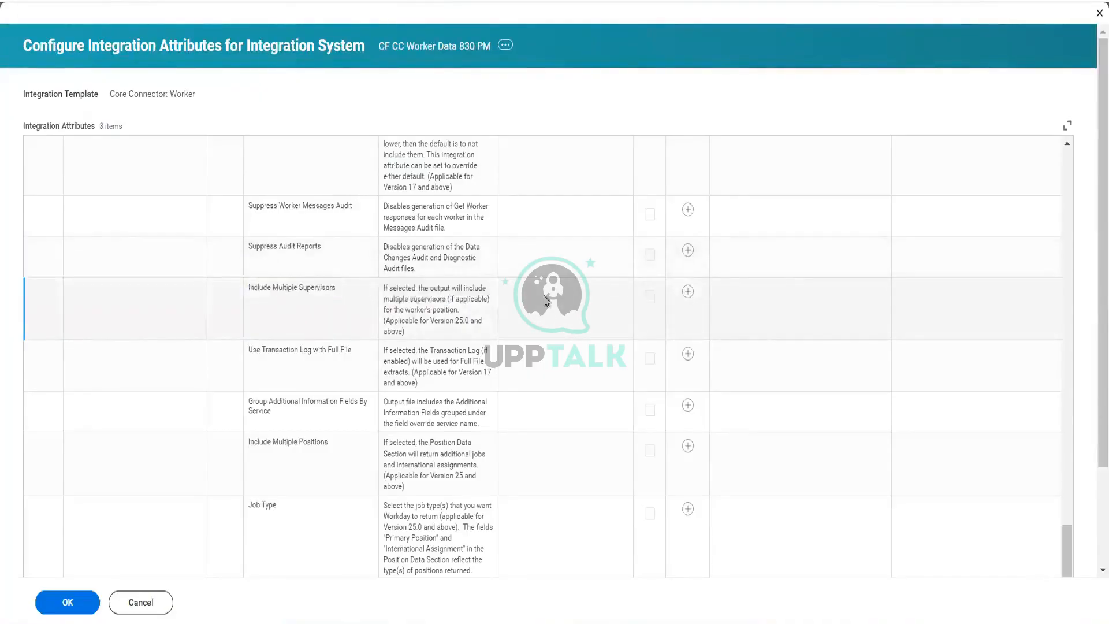
pyautogui.click(545, 298)
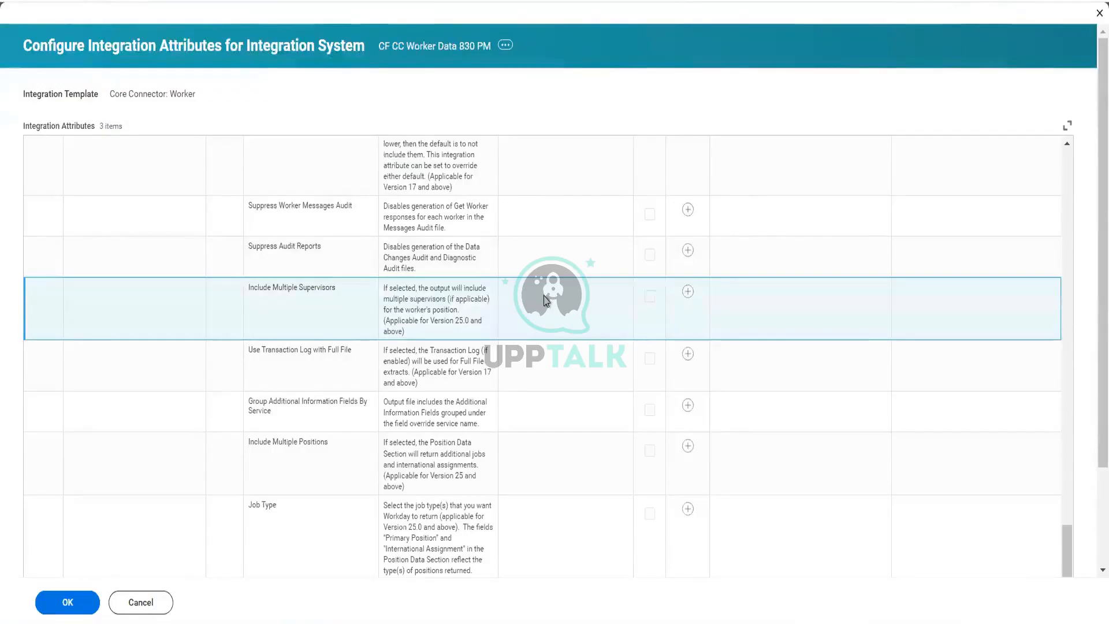
# Step: Override the Show headers default in the CSV Options, keeping column headers enabled
pyautogui.scroll(-3, 544, 297)
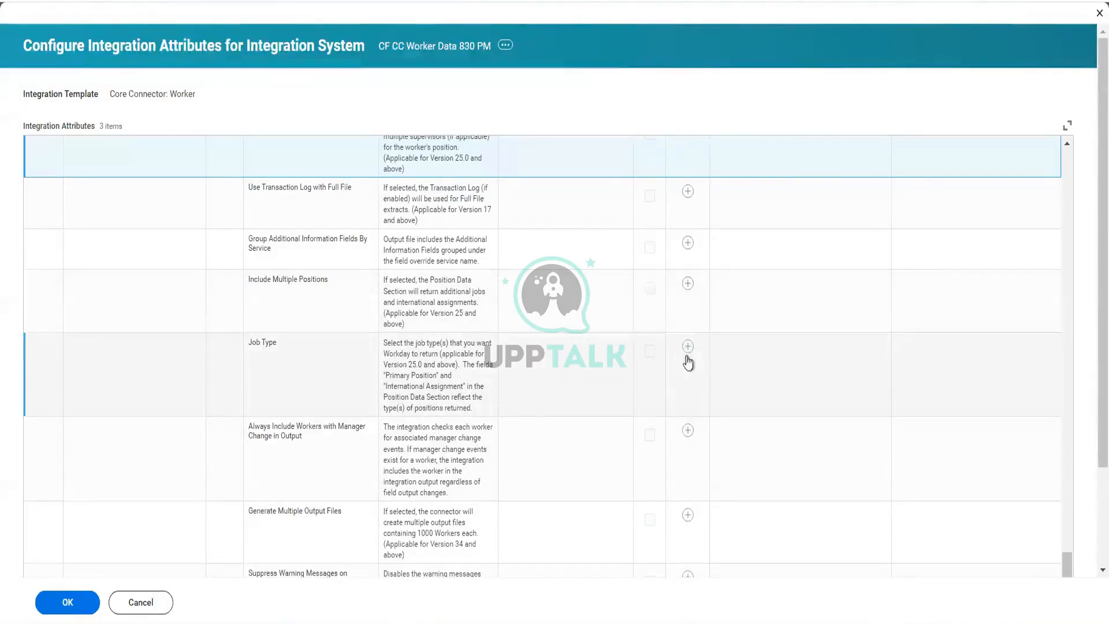
pyautogui.scroll(-3, 531, 421)
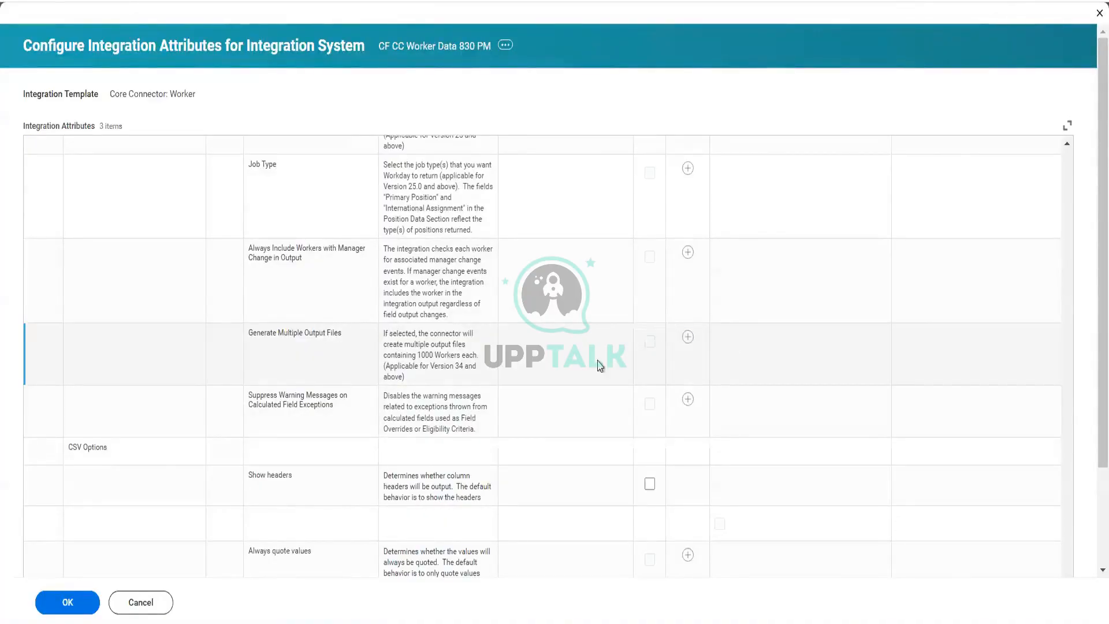
pyautogui.scroll(-5, 598, 365)
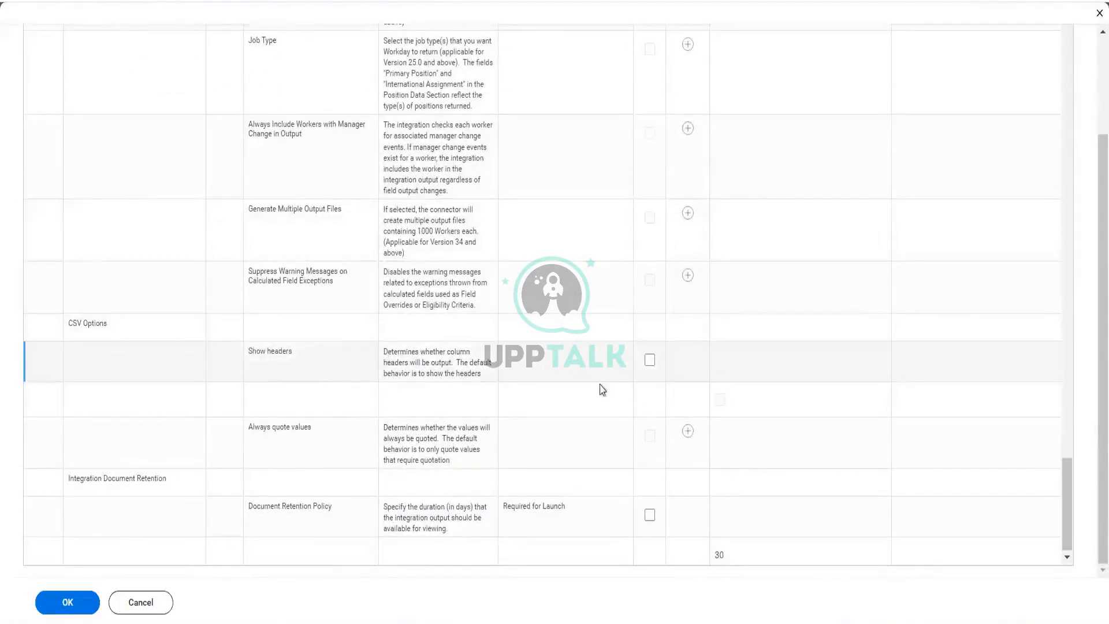
pyautogui.scroll(20, 613, 387)
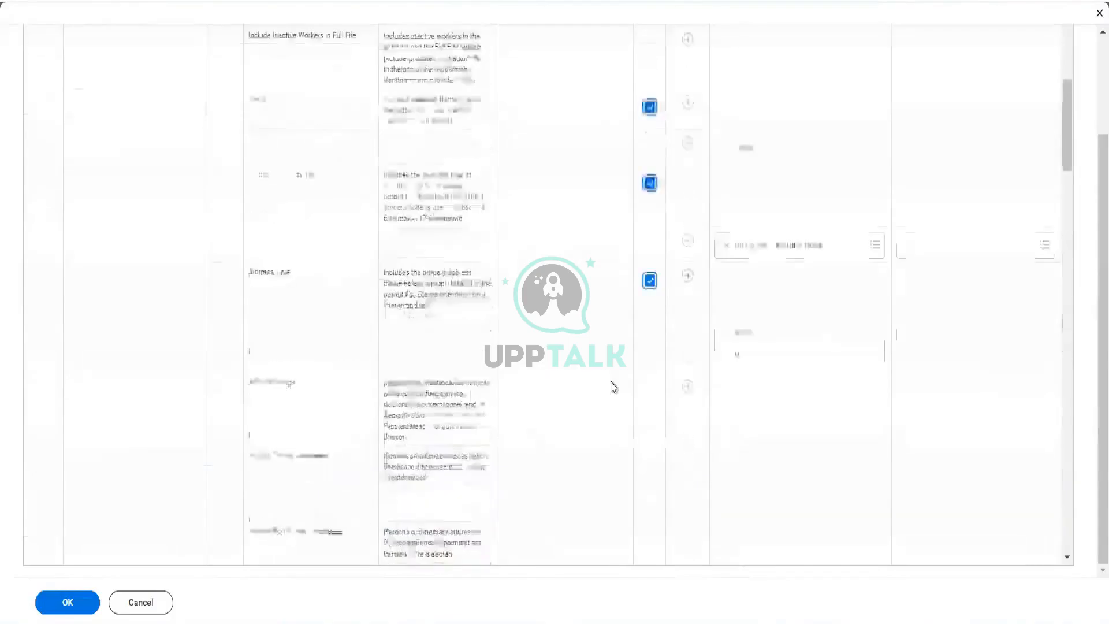
pyautogui.scroll(-20, 614, 387)
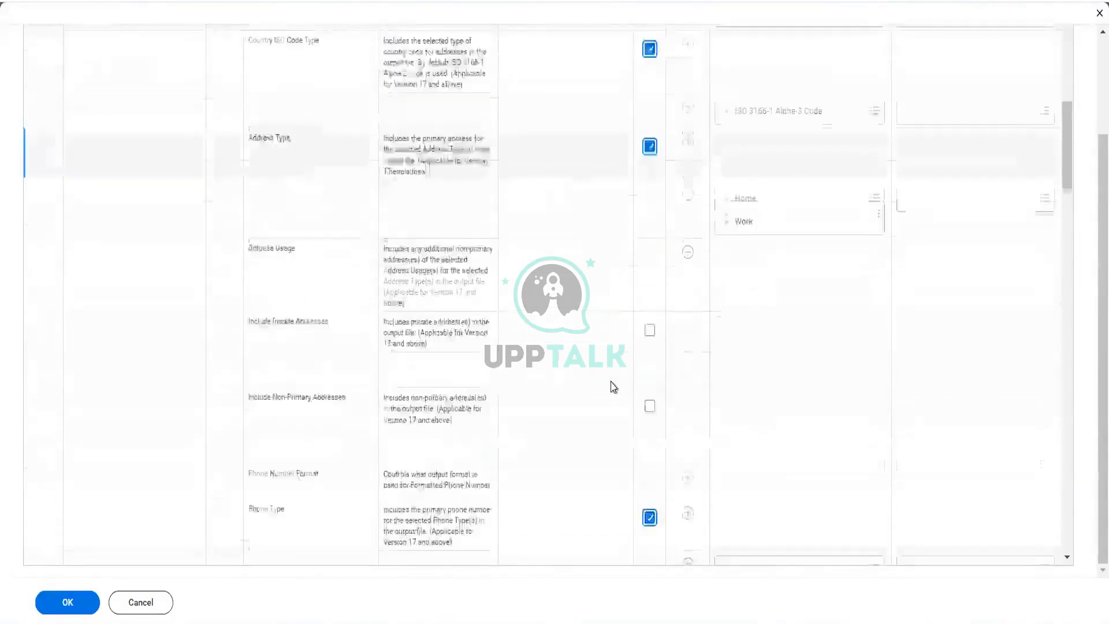
pyautogui.scroll(-6, 613, 387)
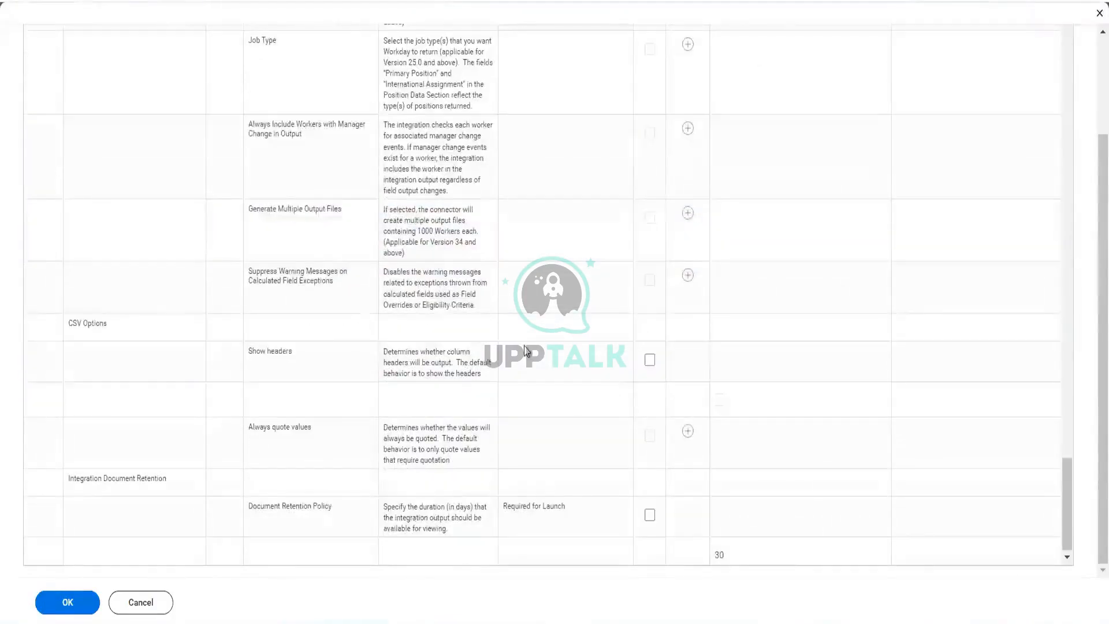
pyautogui.click(650, 360)
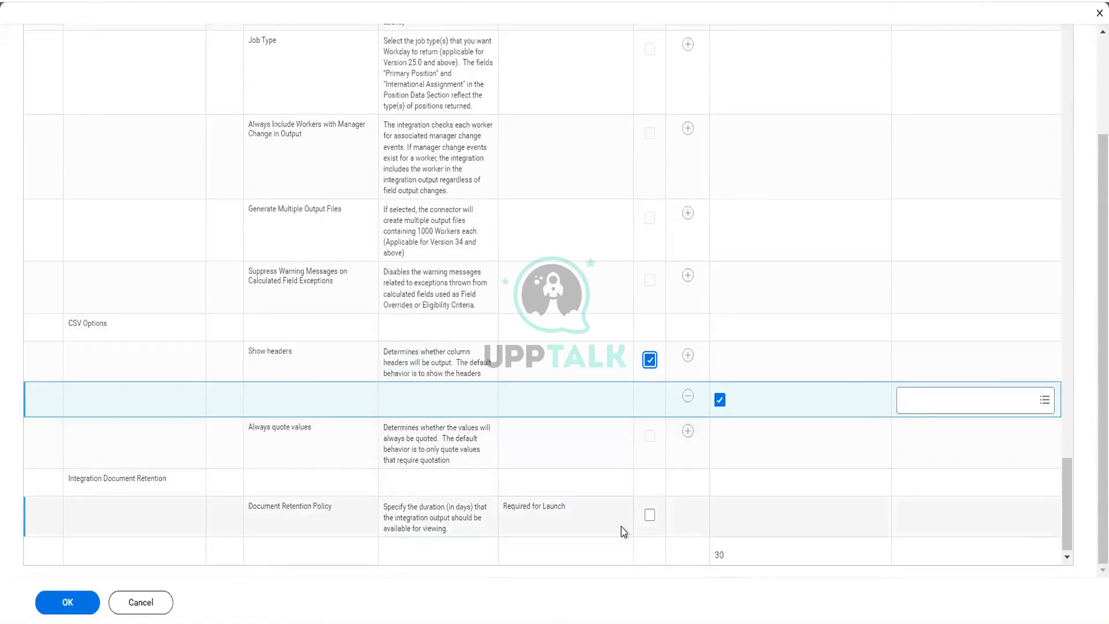
# Step: Override the Document Retention Policy, set it to 10 days, and save the integration attributes
pyautogui.click(650, 515)
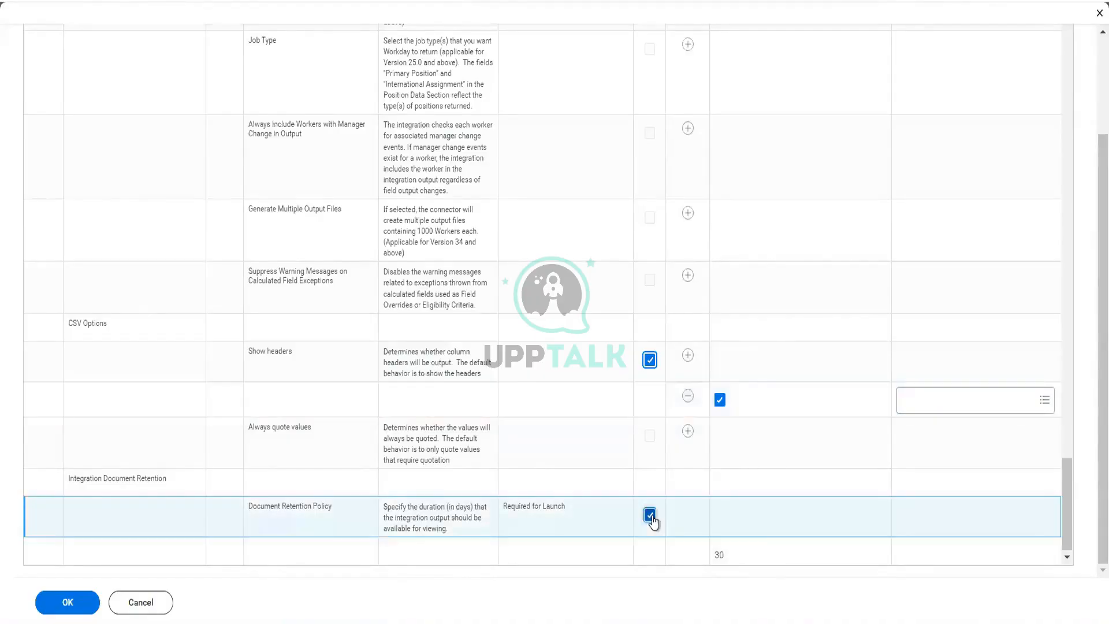
pyautogui.click(817, 558)
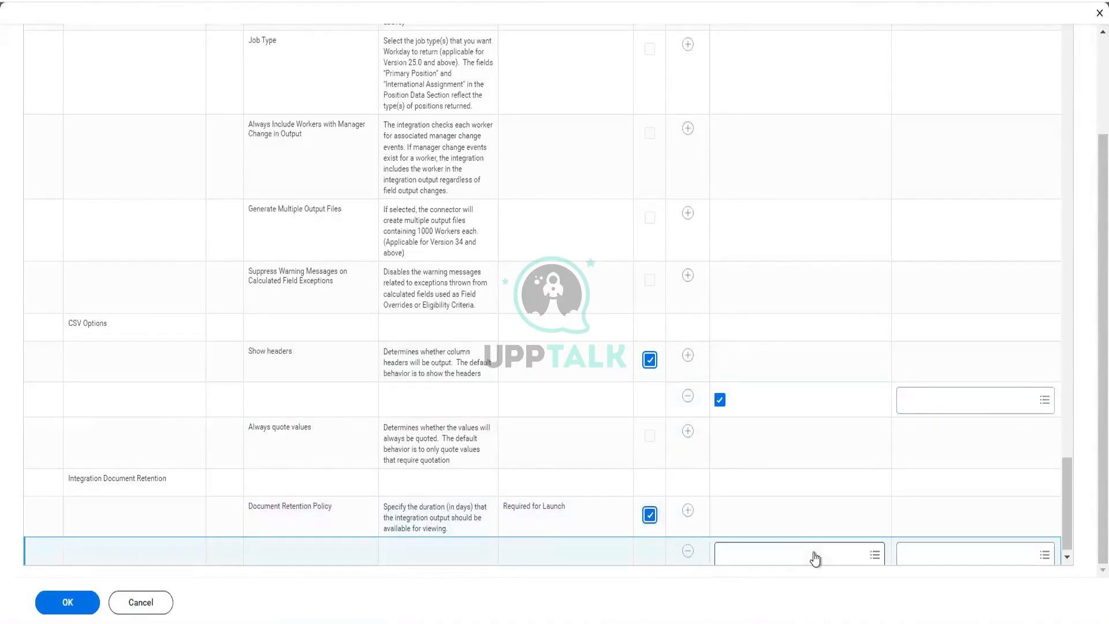
pyautogui.click(875, 557)
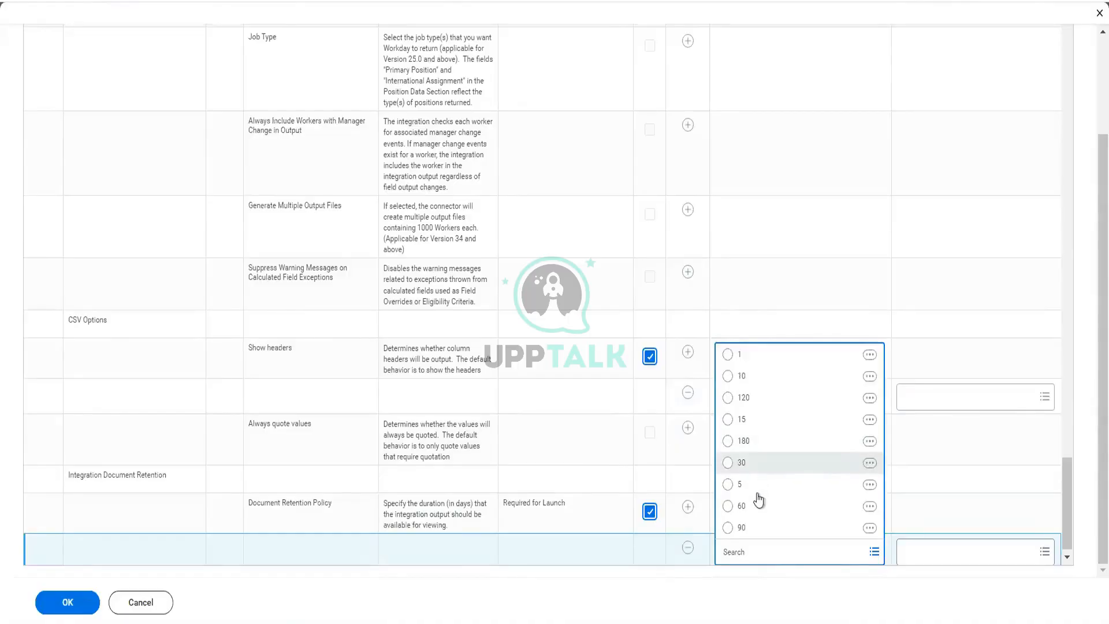
pyautogui.click(742, 376)
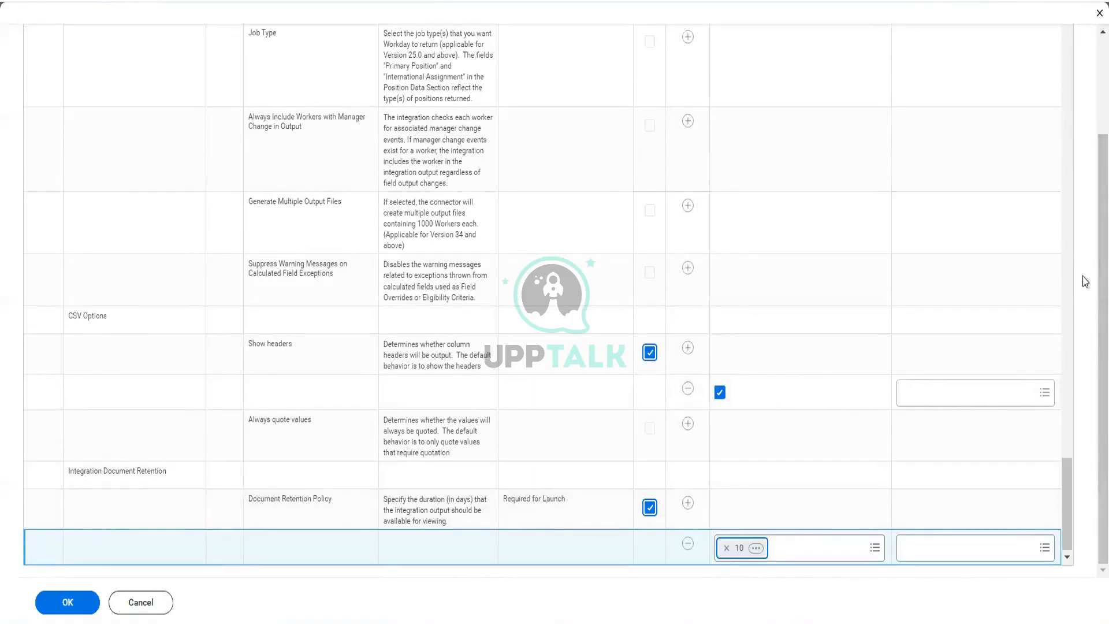
pyautogui.click(69, 604)
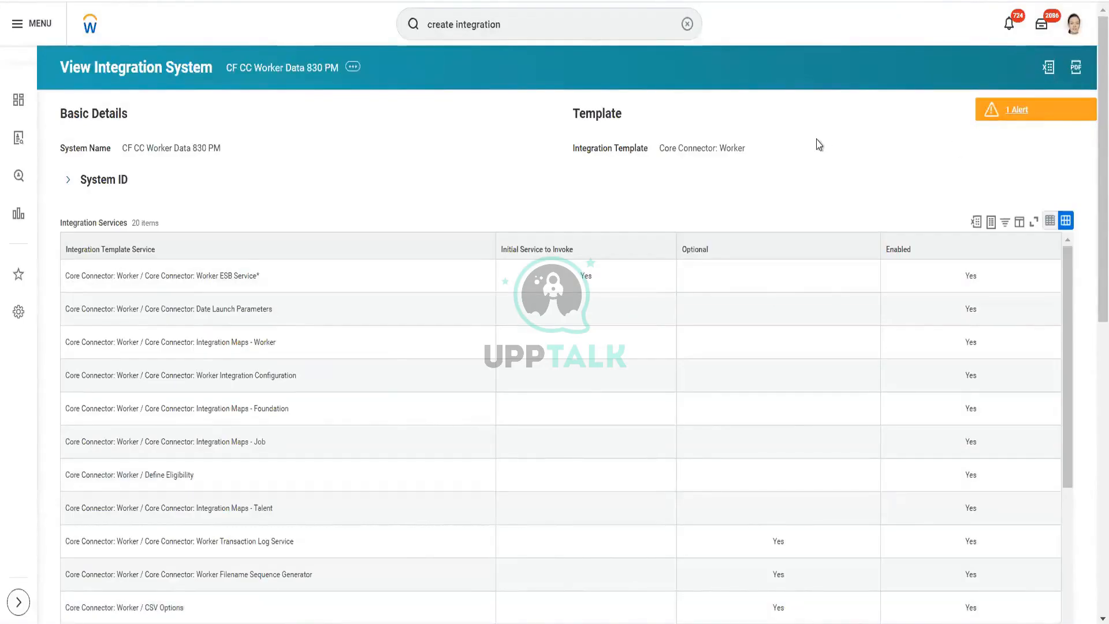
# Step: Review the integration maps listed for the integration system
pyautogui.scroll(-10, 819, 145)
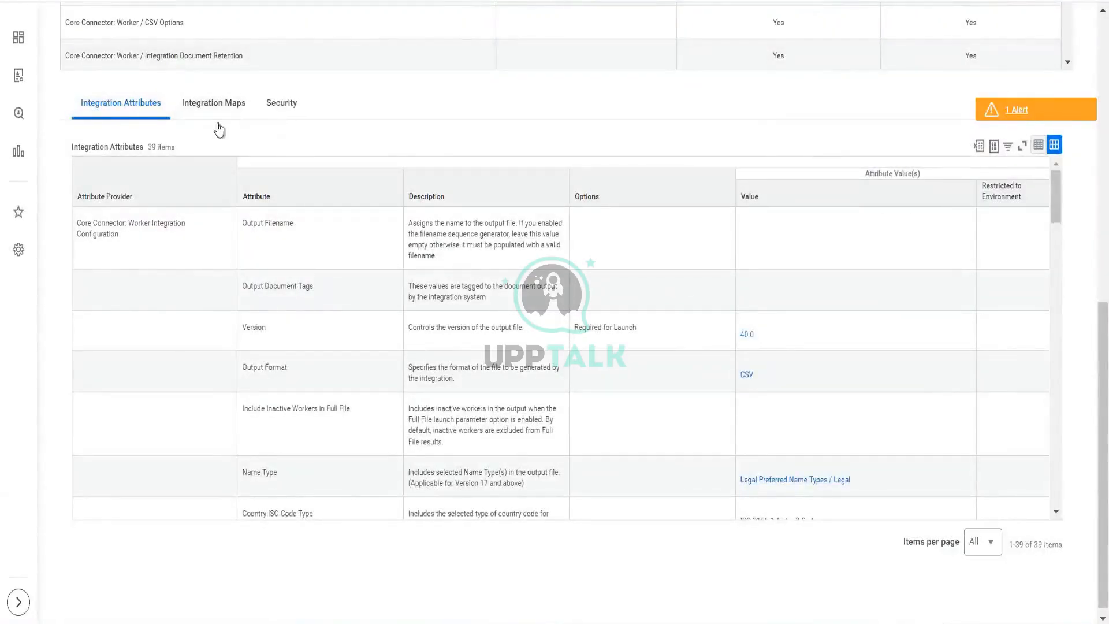
pyautogui.click(217, 105)
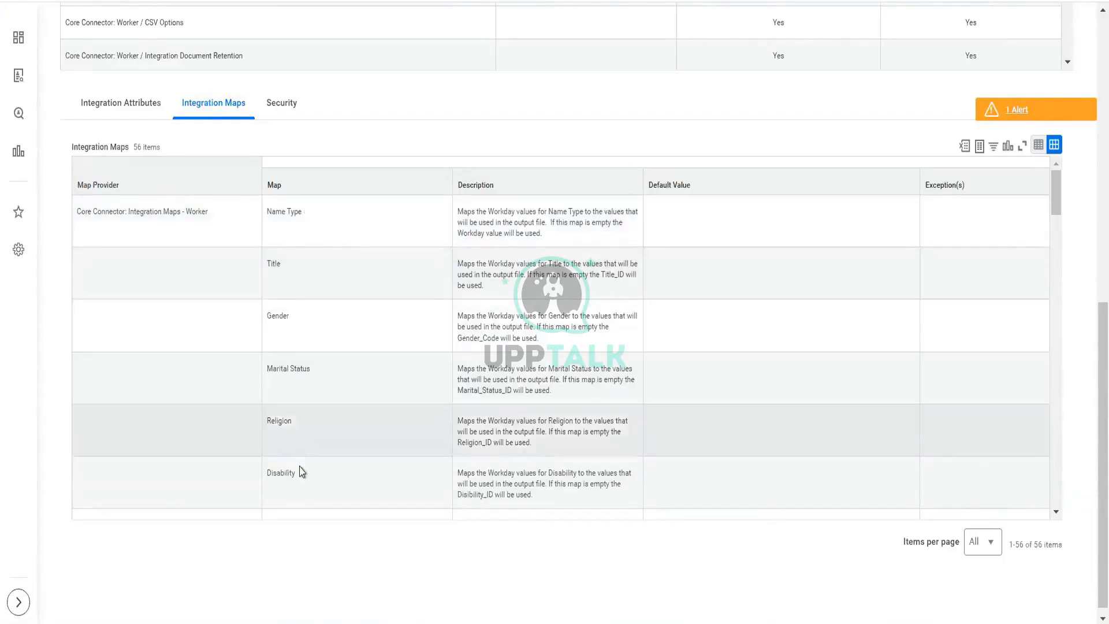
pyautogui.scroll(-3, 305, 490)
pyautogui.scroll(3, 268, 447)
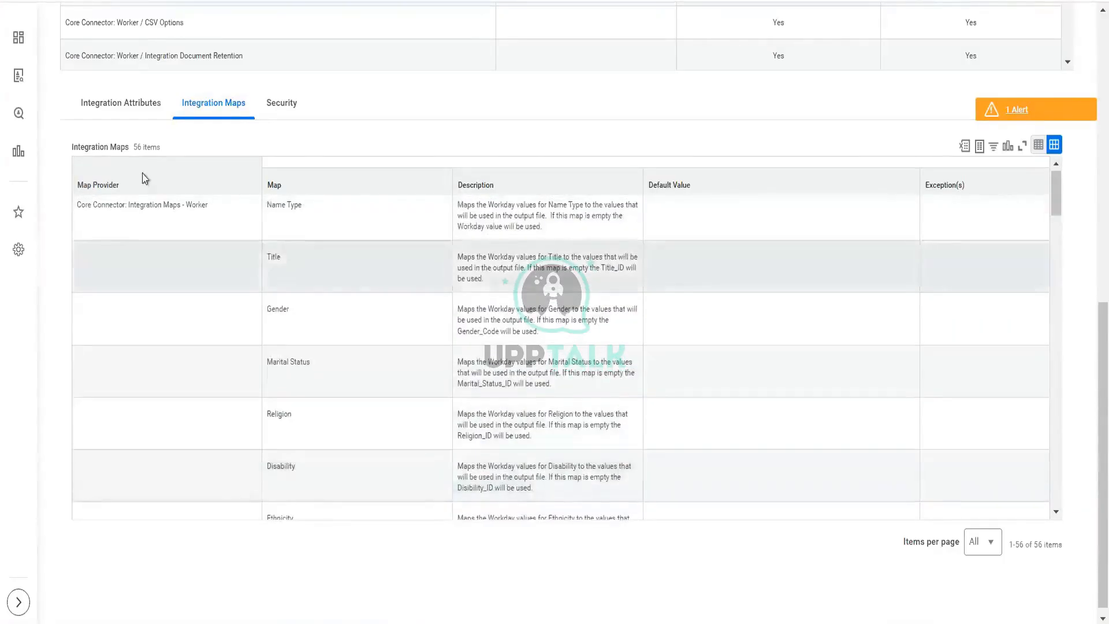
pyautogui.moveTo(134, 148); pyautogui.dragTo(196, 151)
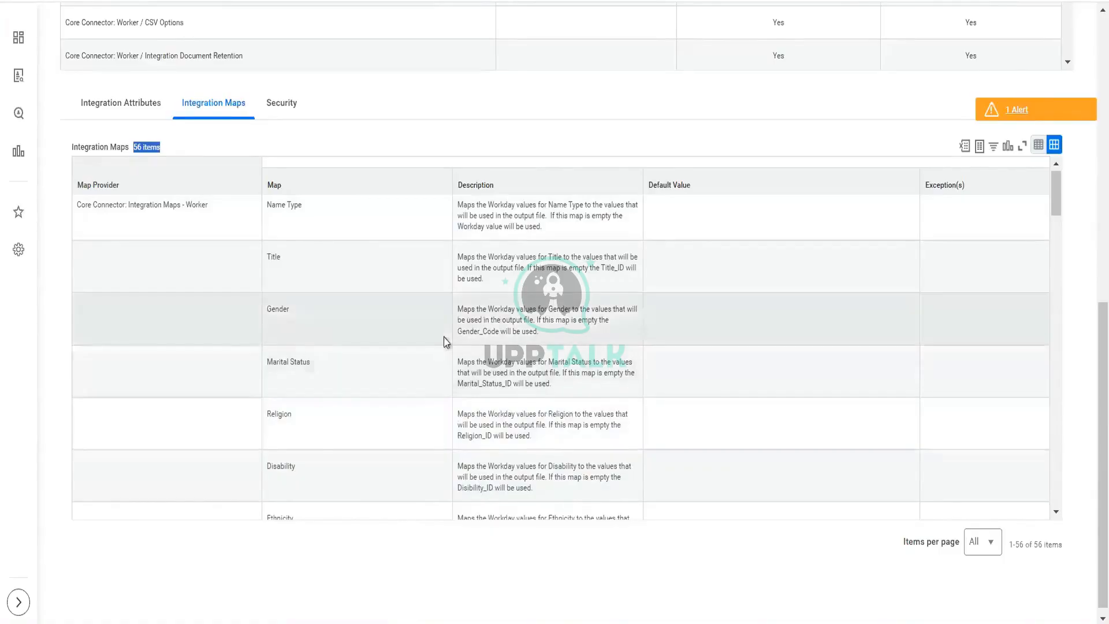
pyautogui.scroll(-20, 446, 342)
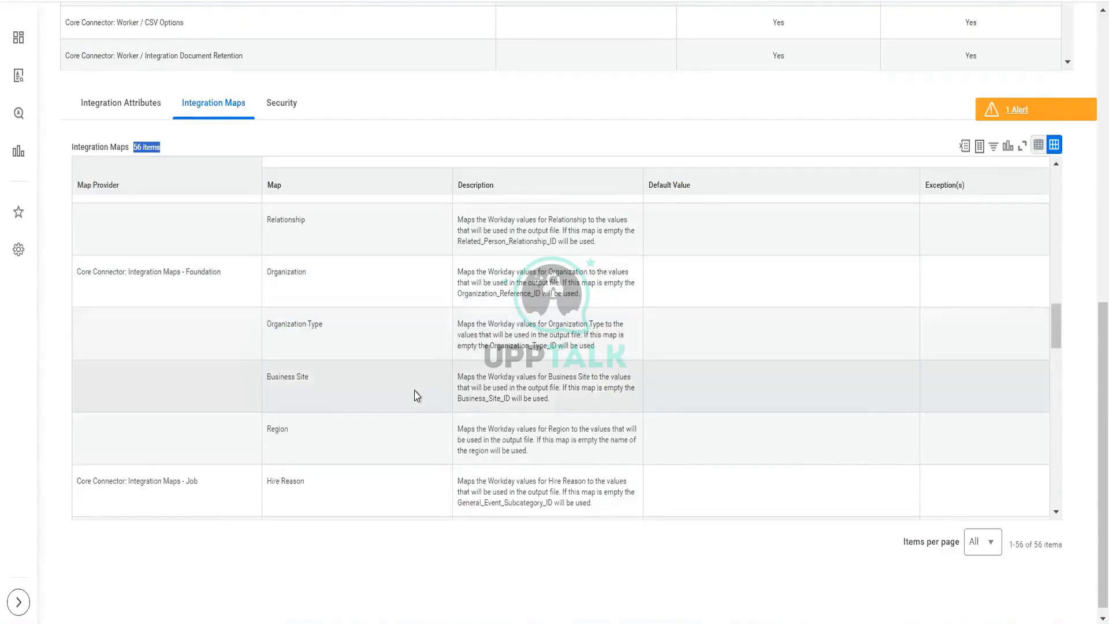
pyautogui.scroll(-15, 416, 395)
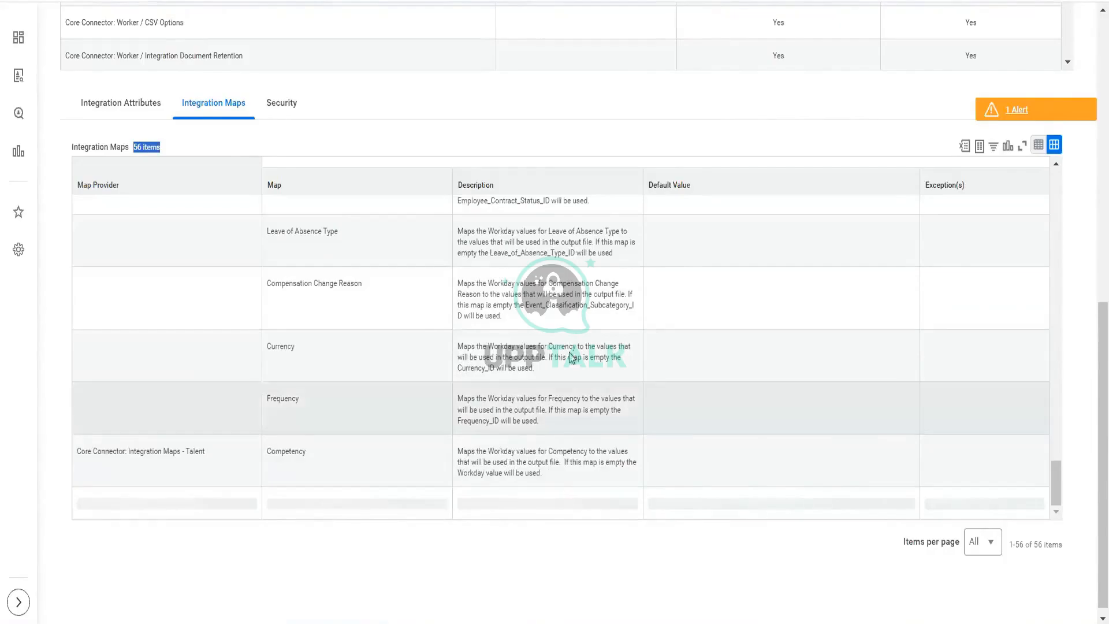
pyautogui.scroll(15, 563, 346)
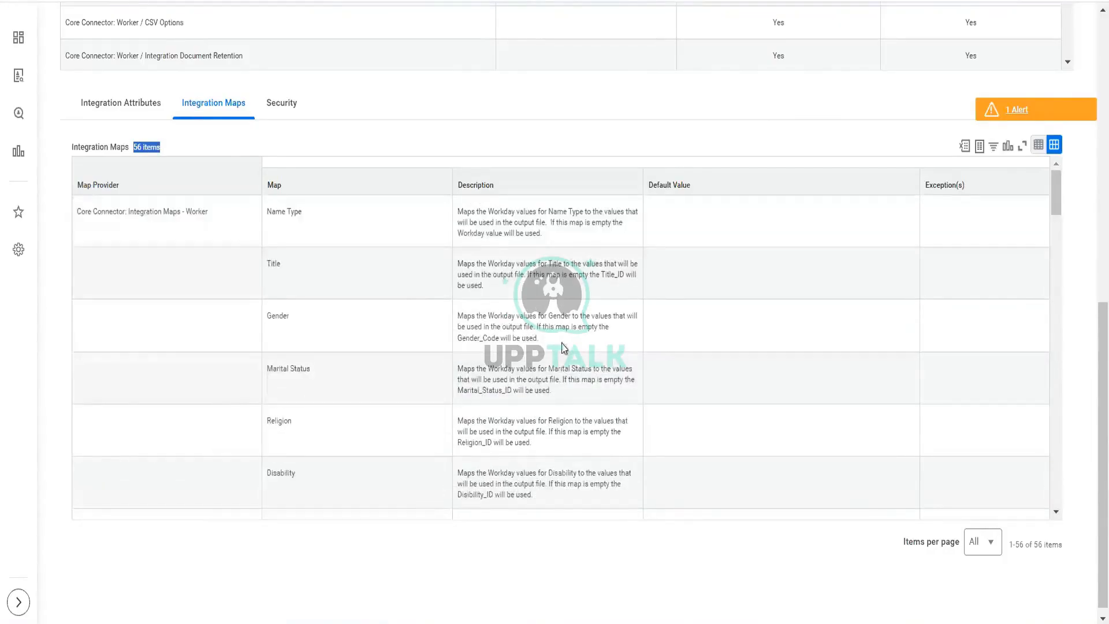
pyautogui.scroll(-1, 318, 185)
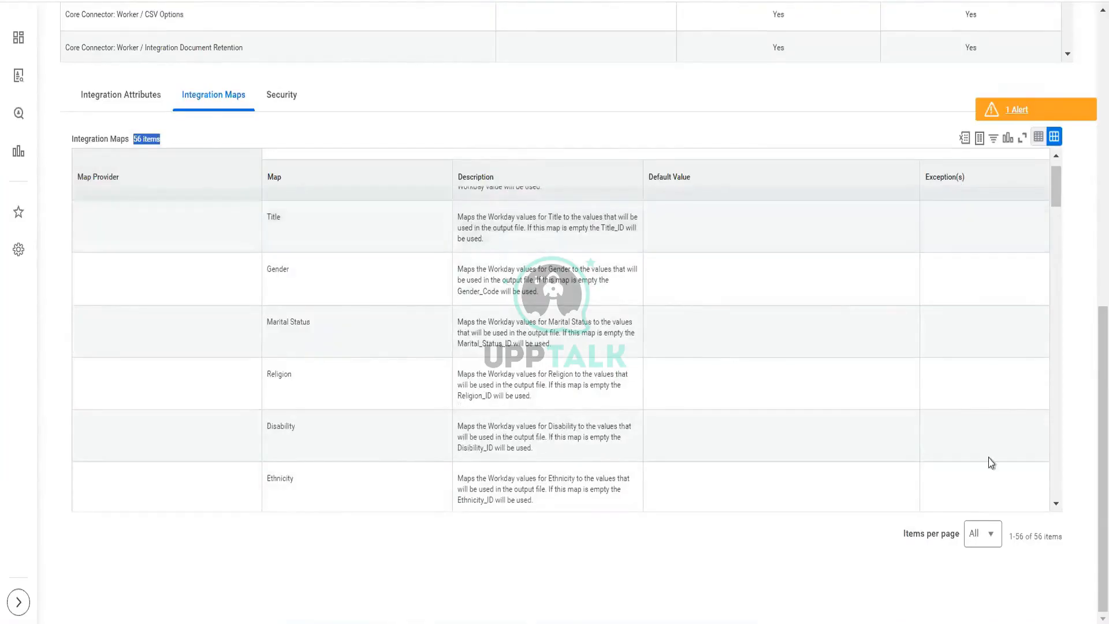
pyautogui.scroll(1, 597, 307)
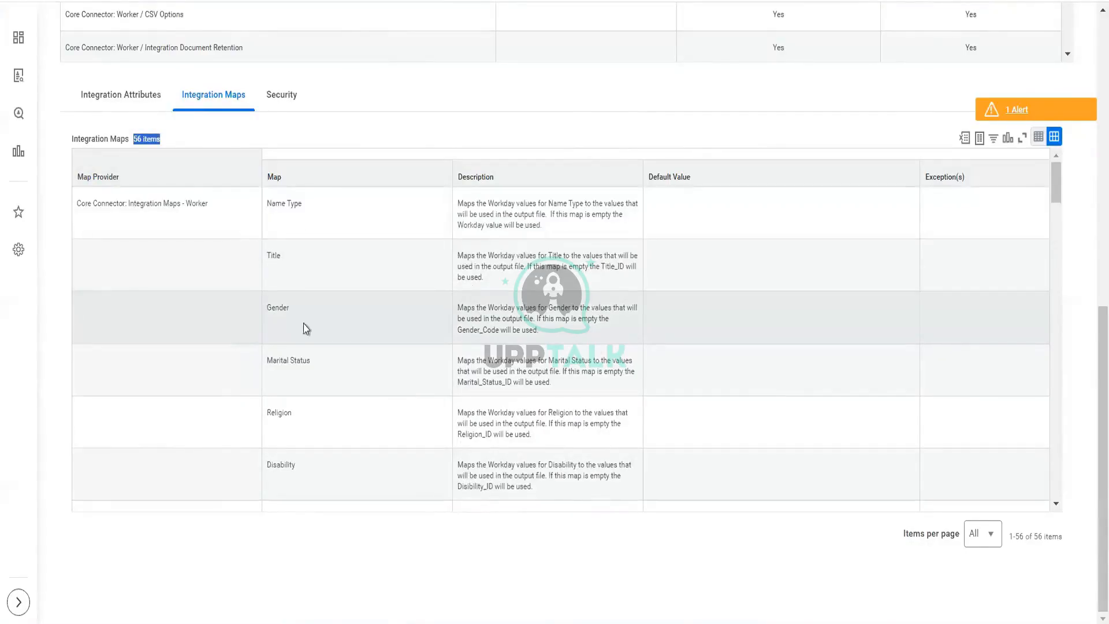
pyautogui.scroll(10, 306, 329)
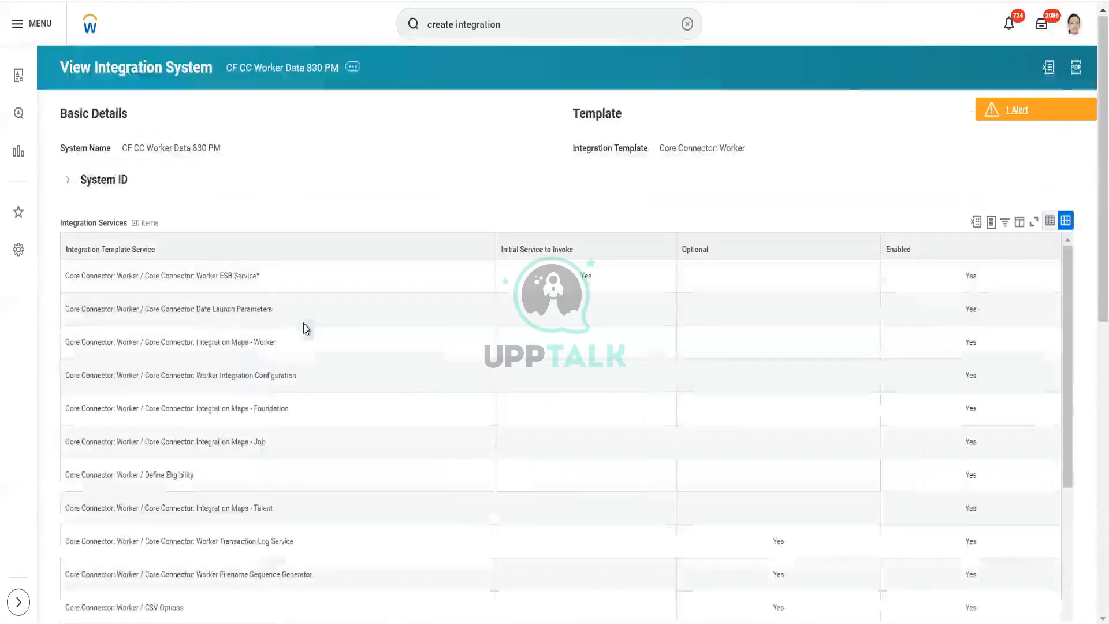
# Step: Configure the integration field attributes, including the Filename and Image fields of Worker Profile Photo in the output
pyautogui.click(353, 68)
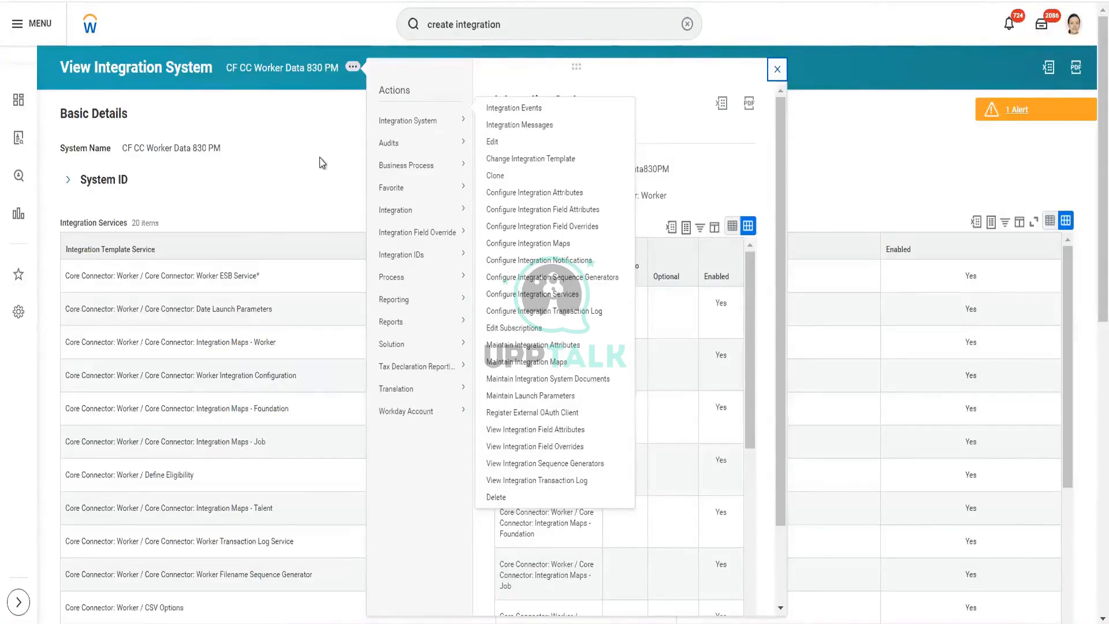
pyautogui.moveTo(427, 144)
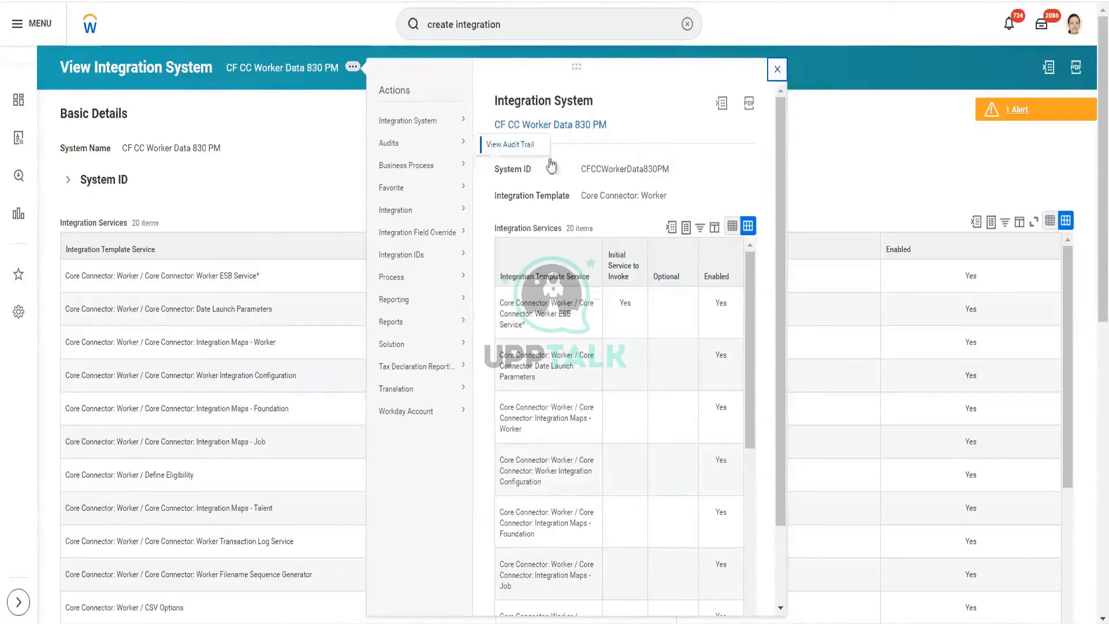
pyautogui.moveTo(425, 125)
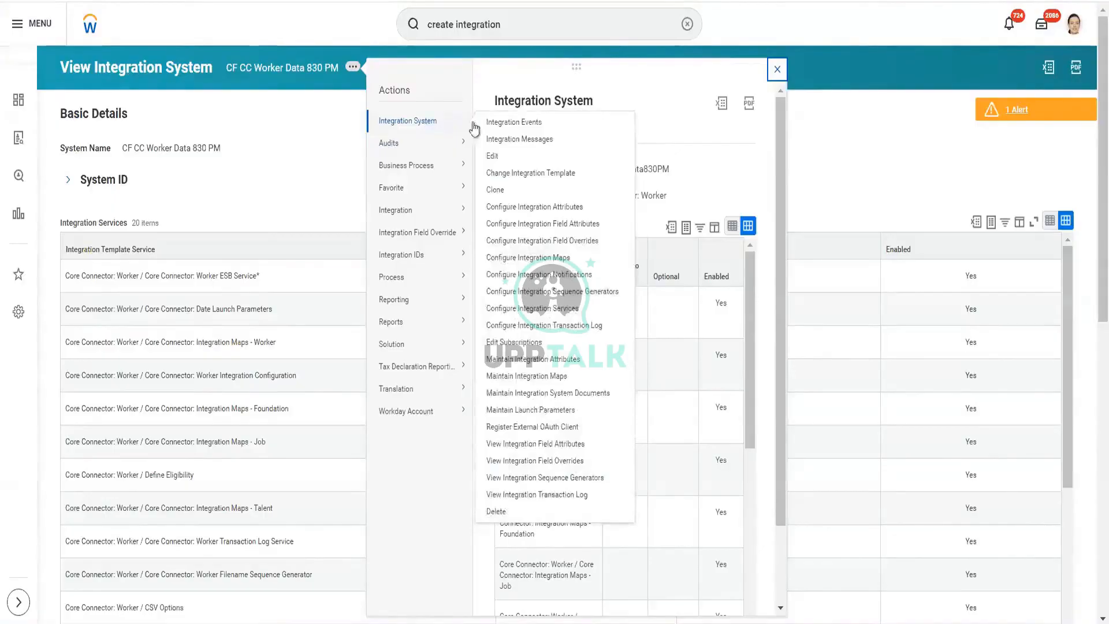
pyautogui.click(556, 229)
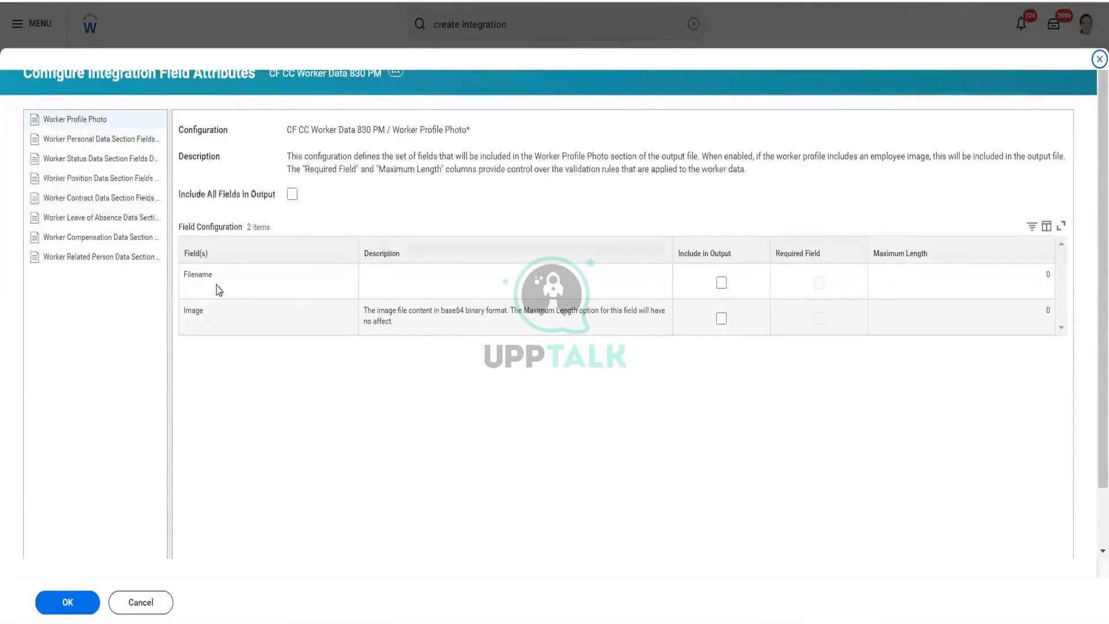
pyautogui.click(722, 283)
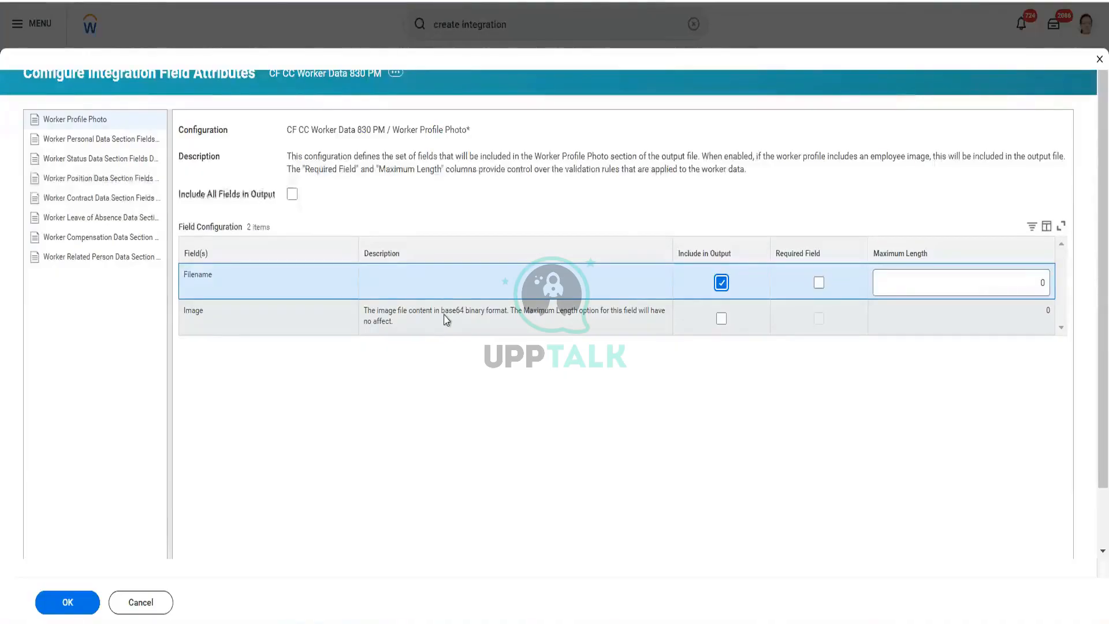
pyautogui.moveTo(445, 316); pyautogui.dragTo(498, 318)
pyautogui.click(501, 319)
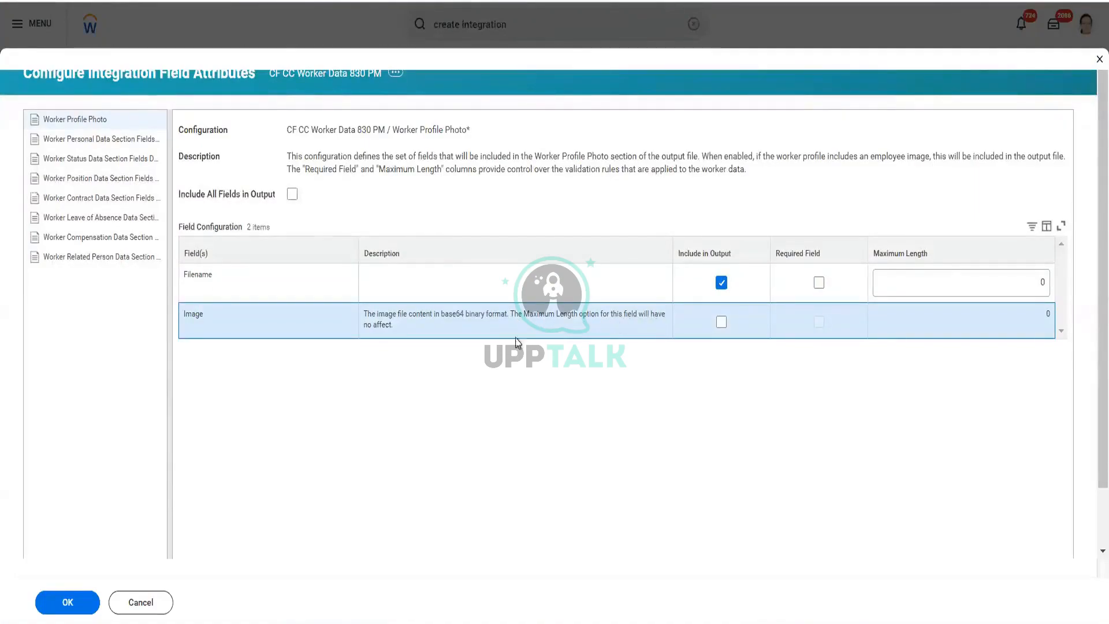
pyautogui.click(722, 322)
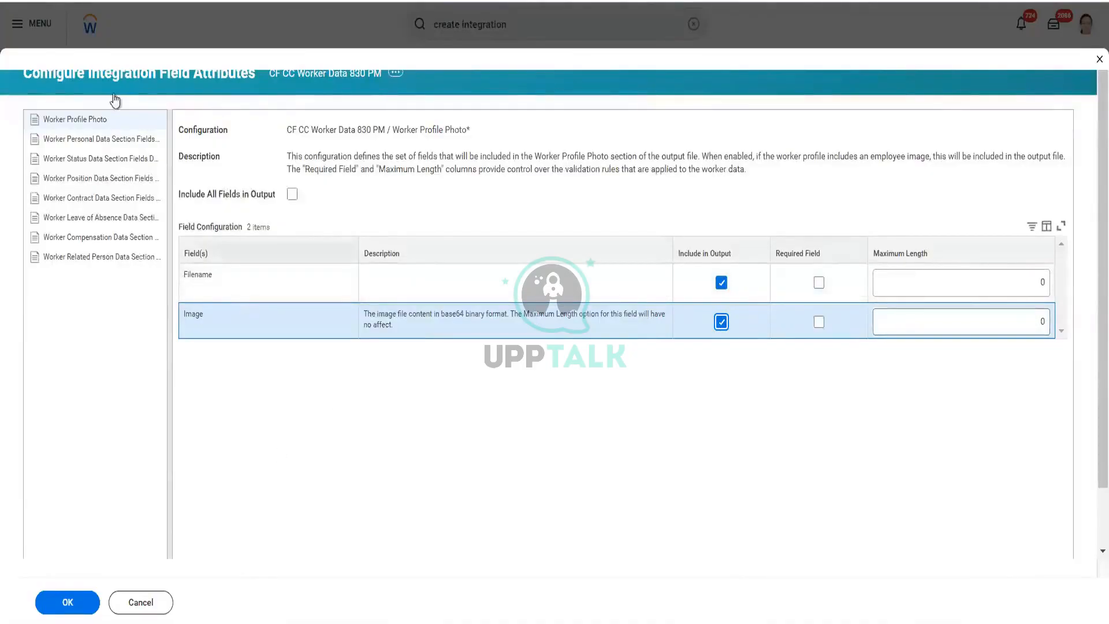
# Step: Review the fields of the Worker Personal Data Section Fields configuration and their descriptions
pyautogui.click(107, 140)
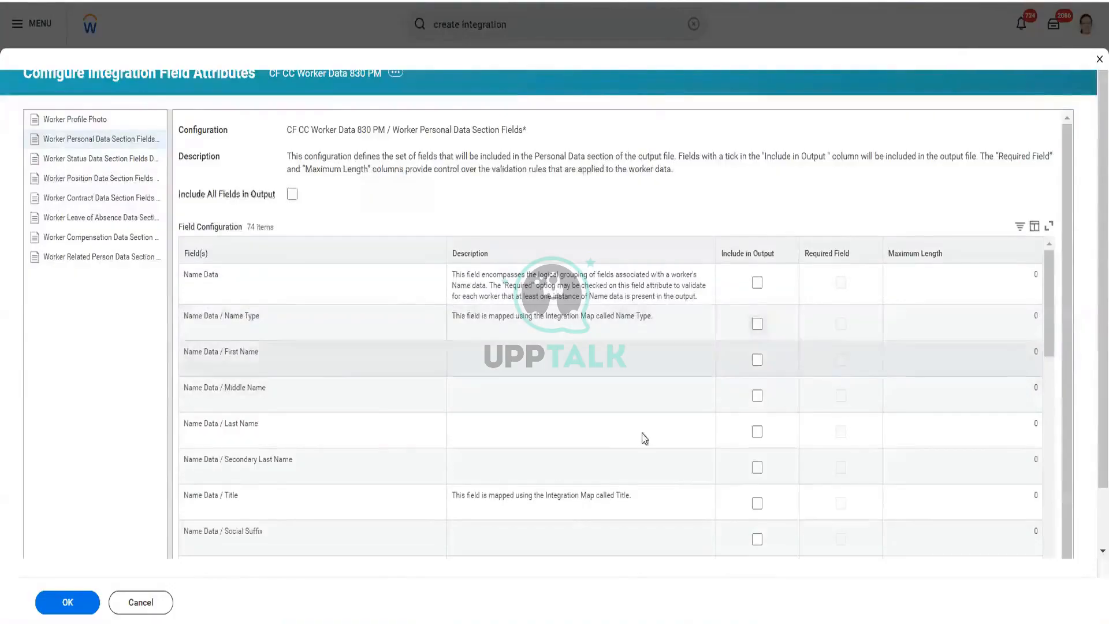
pyautogui.scroll(-1, 646, 450)
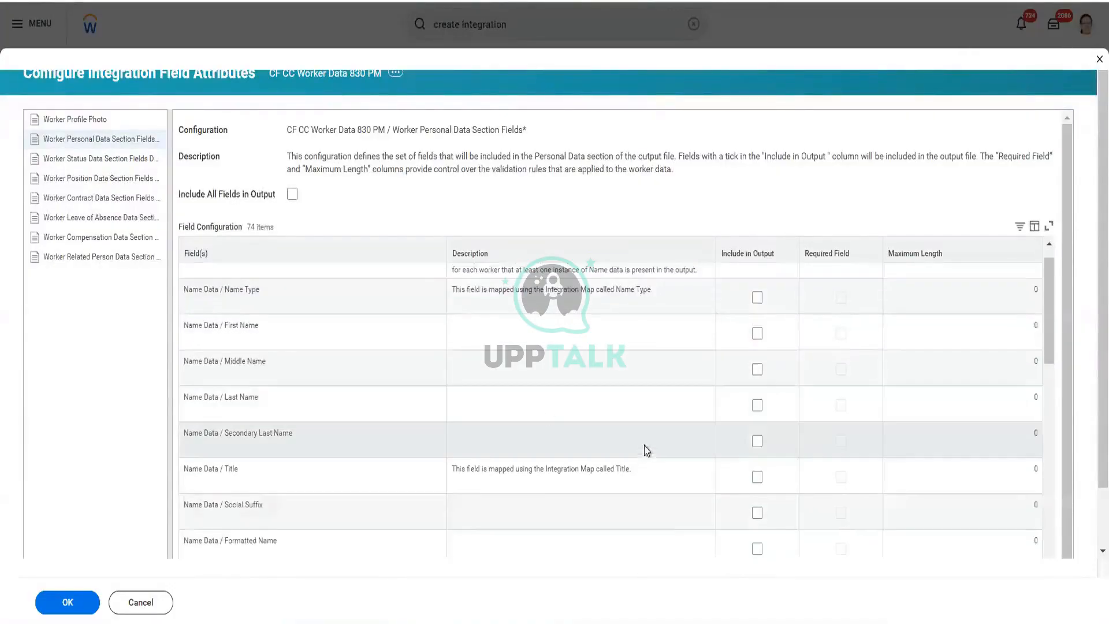
pyautogui.scroll(1, 646, 450)
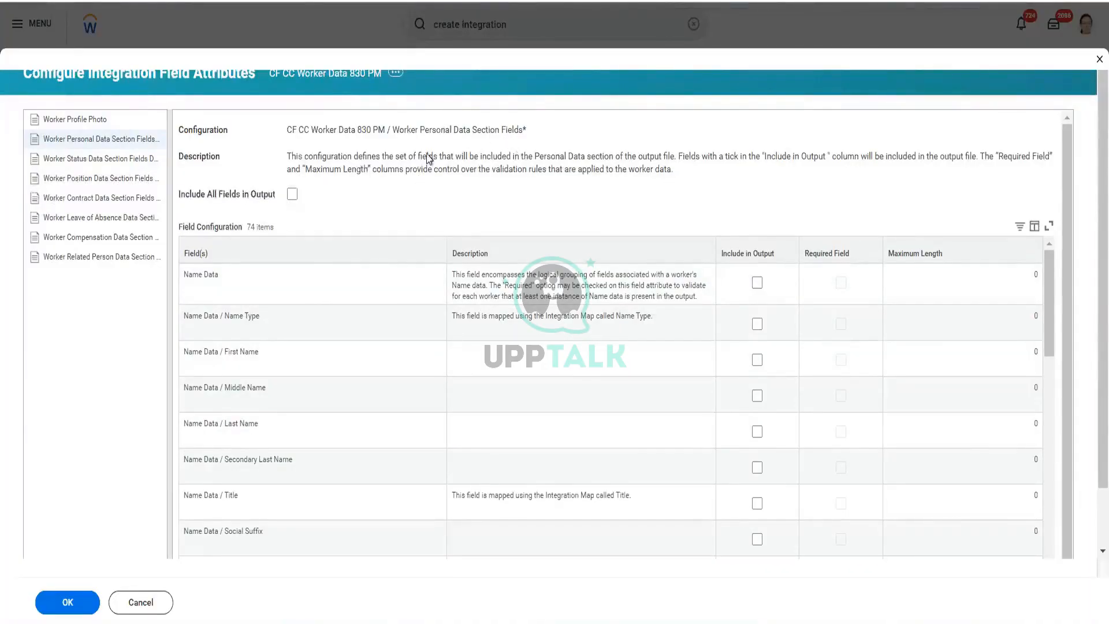
pyautogui.moveTo(534, 158); pyautogui.dragTo(916, 164)
pyautogui.click(811, 166)
pyautogui.moveTo(480, 173); pyautogui.dragTo(601, 182)
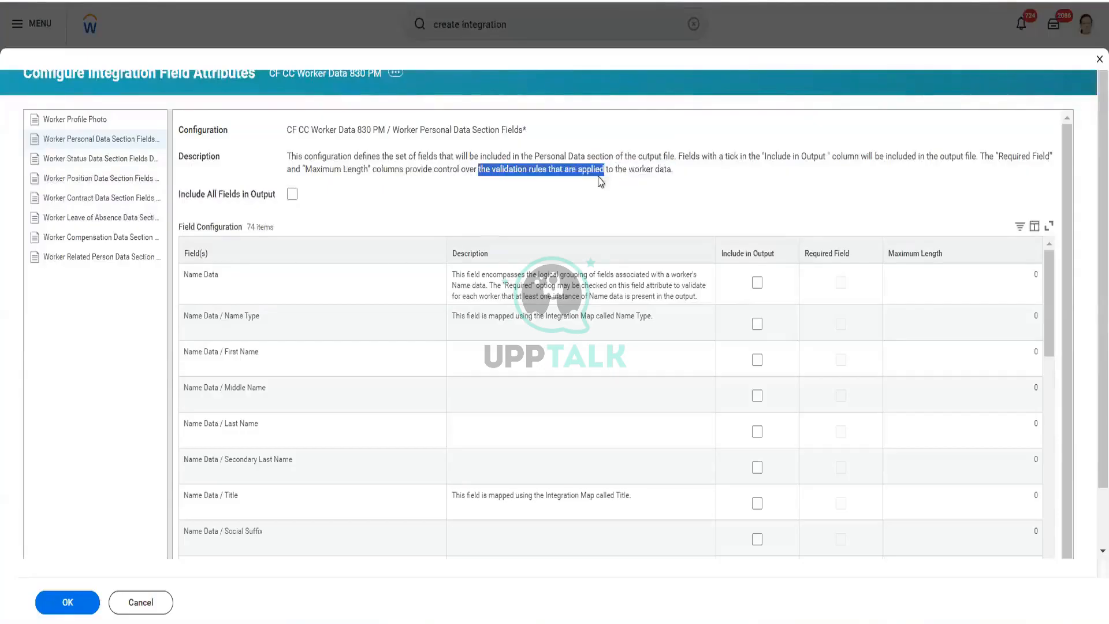
pyautogui.click(988, 330)
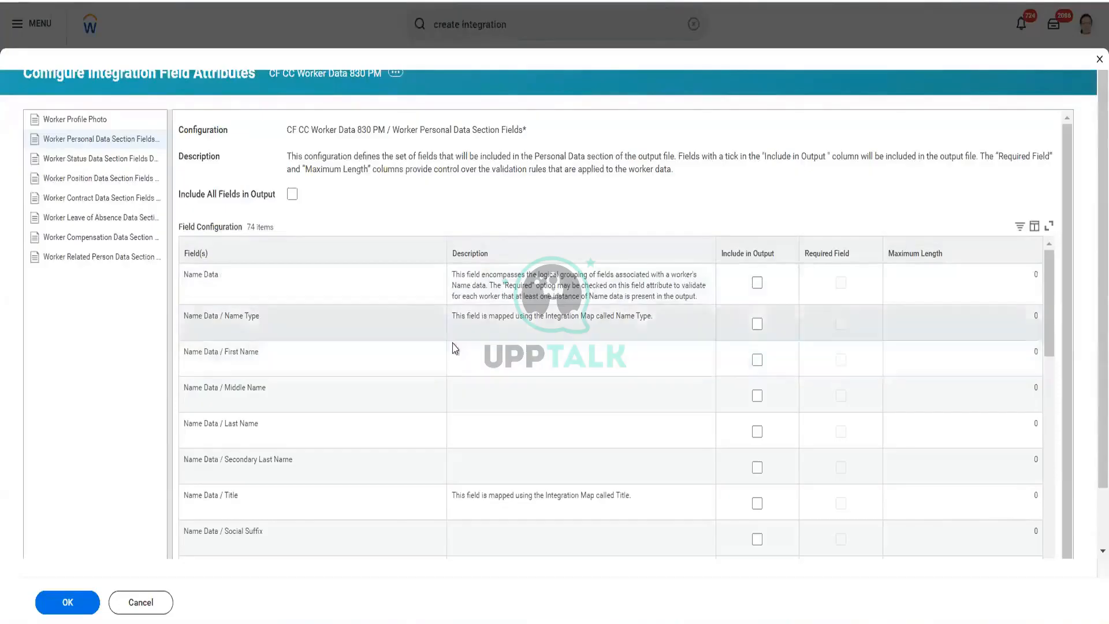
pyautogui.scroll(-5, 453, 349)
pyautogui.scroll(-8, 453, 349)
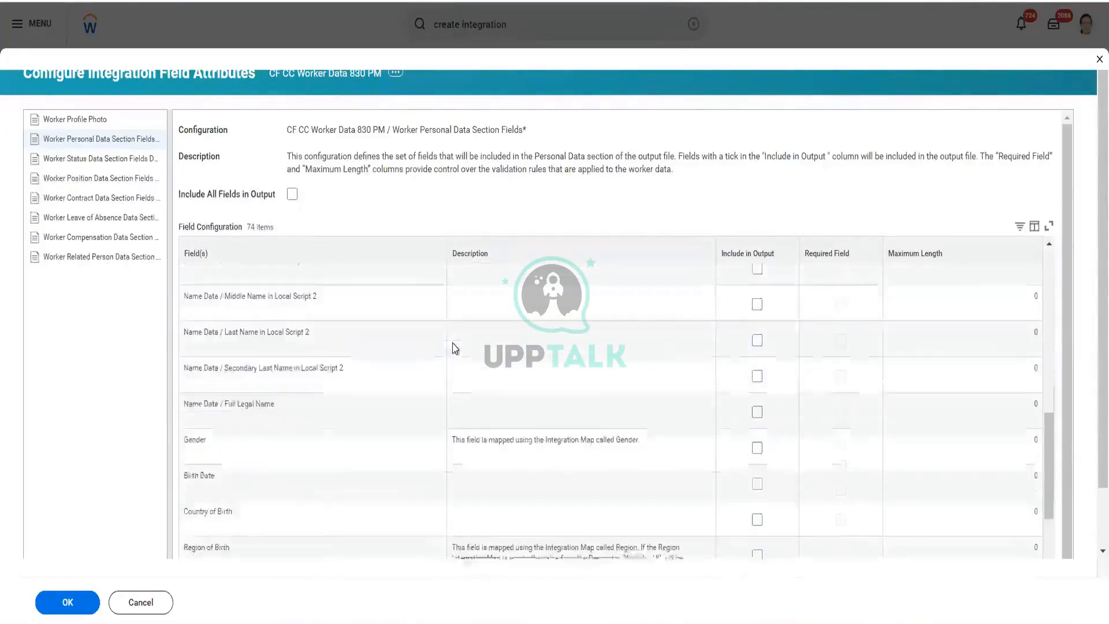
pyautogui.scroll(-6, 453, 349)
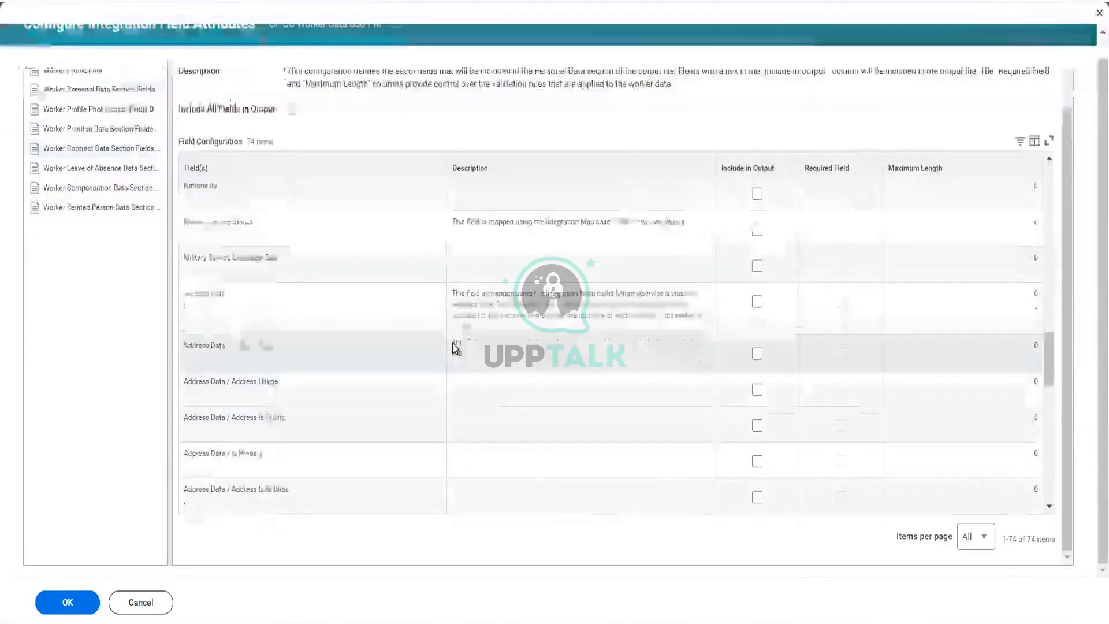
pyautogui.click(453, 348)
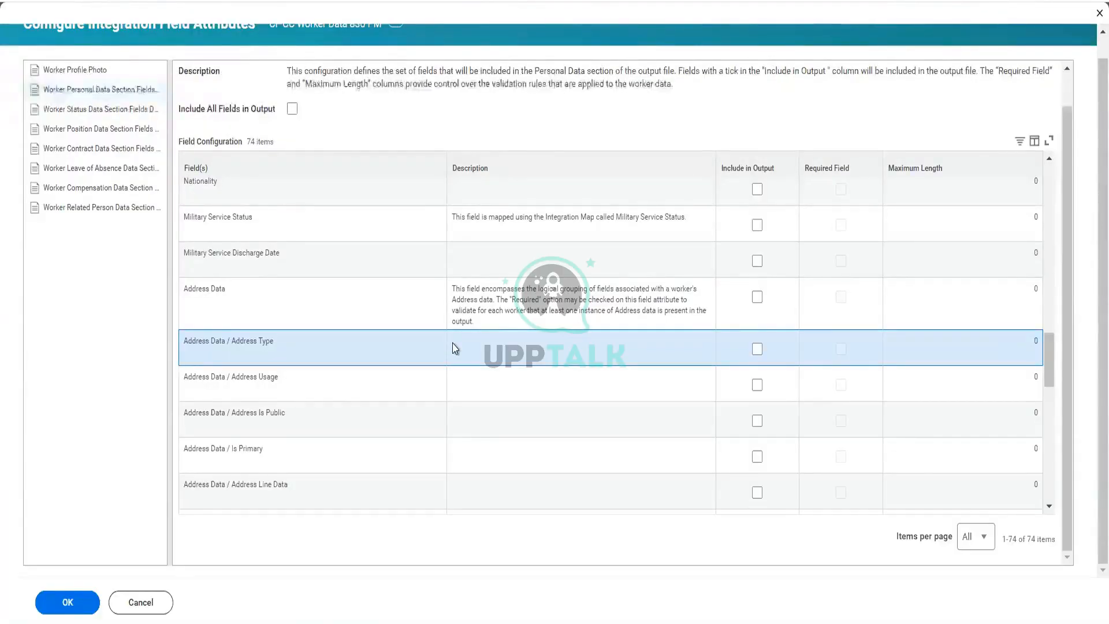
pyautogui.scroll(5, 297, 245)
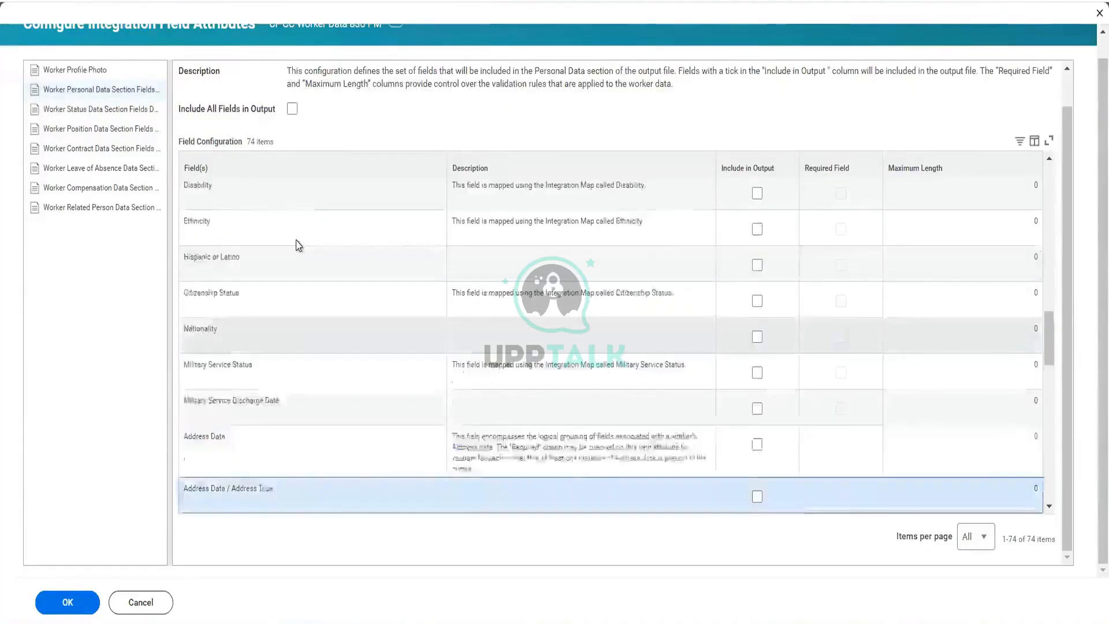
pyautogui.scroll(10, 297, 287)
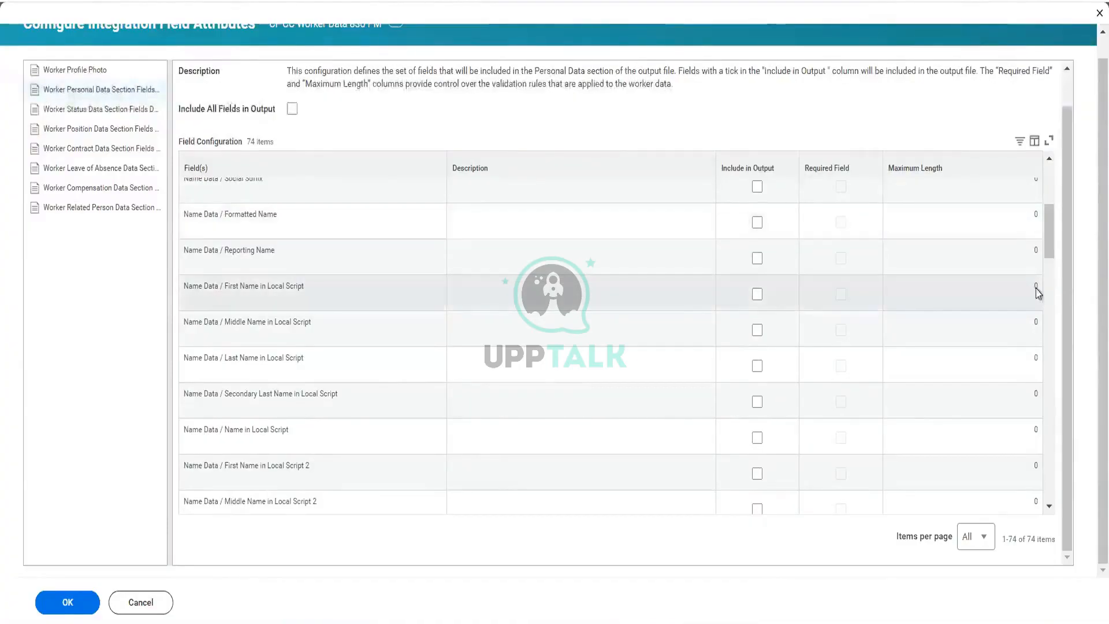
pyautogui.scroll(-15, 454, 354)
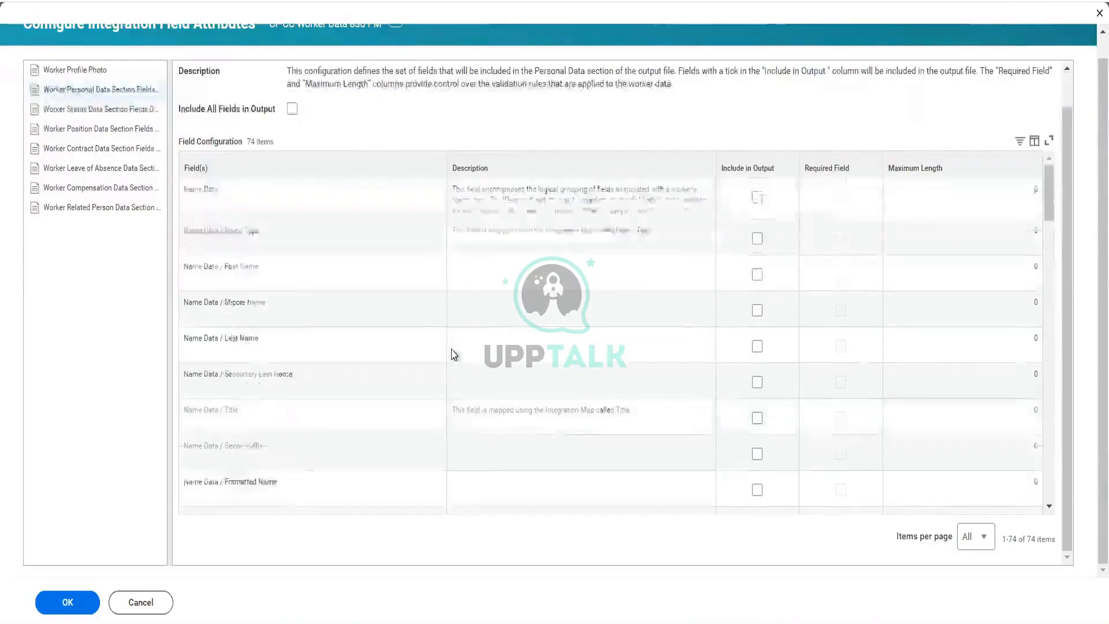
pyautogui.scroll(-3, 454, 355)
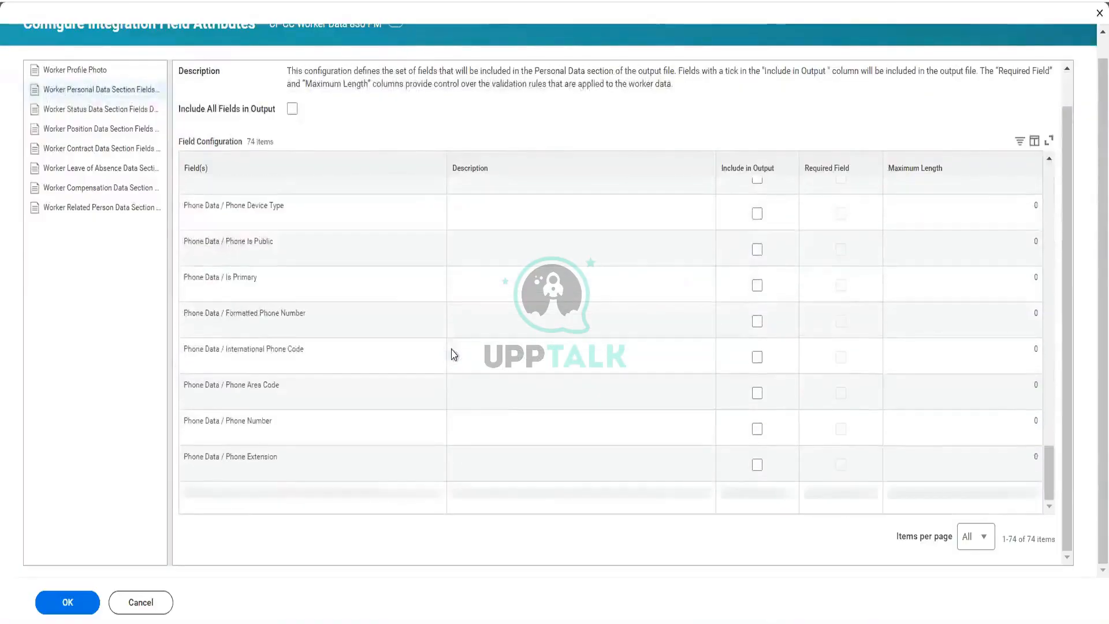
pyautogui.scroll(-5, 454, 355)
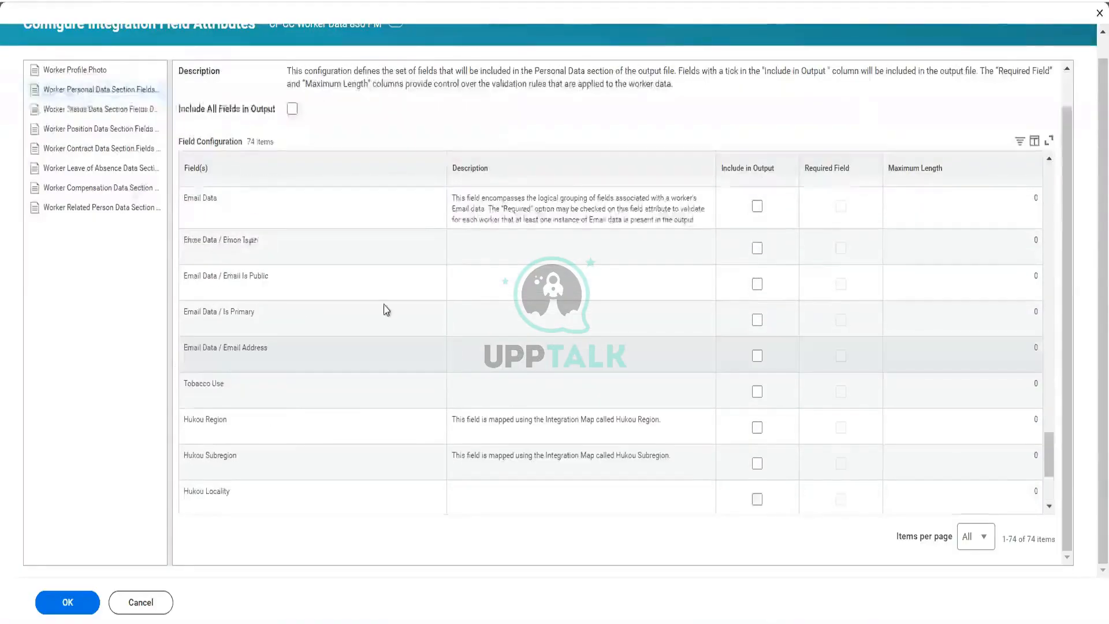
# Step: Open the Worker Status Data Section Fields configuration, then save the integration field attributes and close the view
pyautogui.click(120, 114)
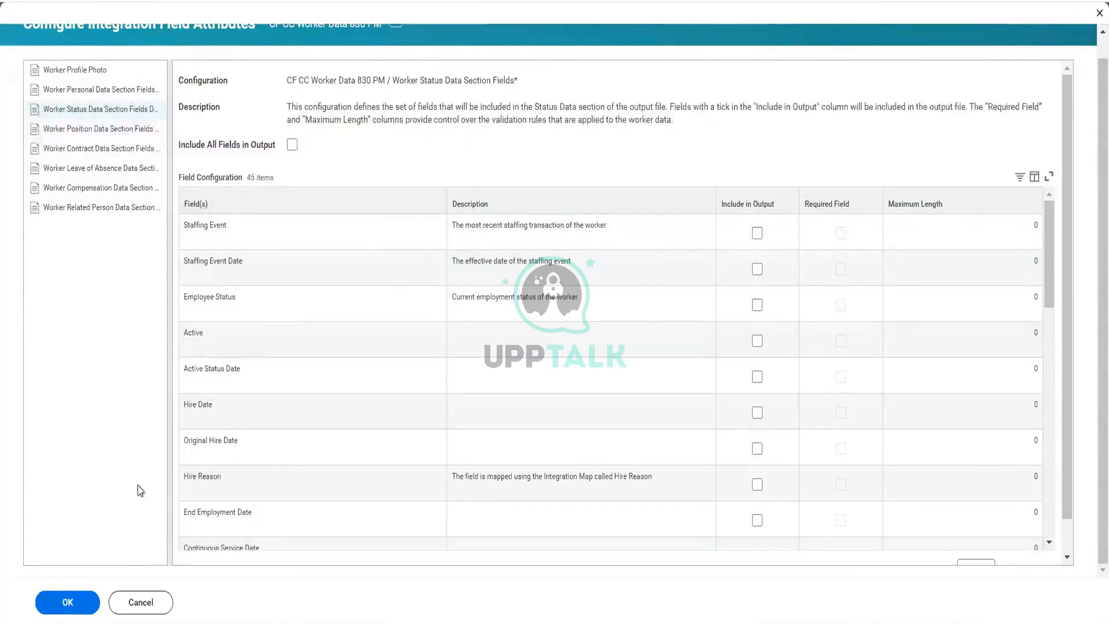
pyautogui.scroll(1, 77, 615)
pyautogui.click(76, 607)
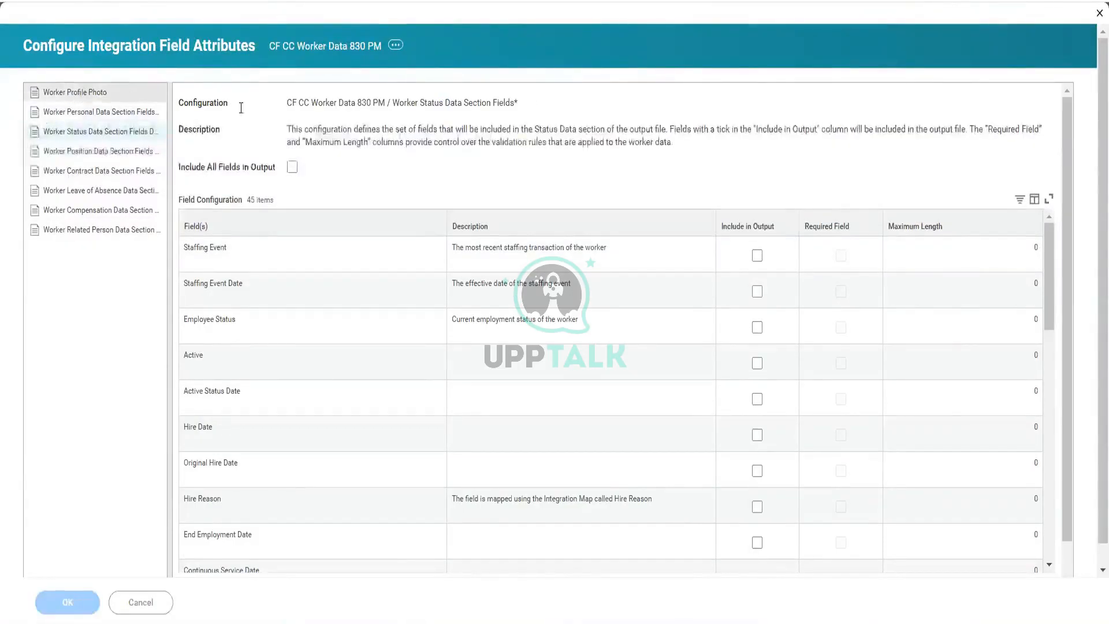
pyautogui.click(108, 96)
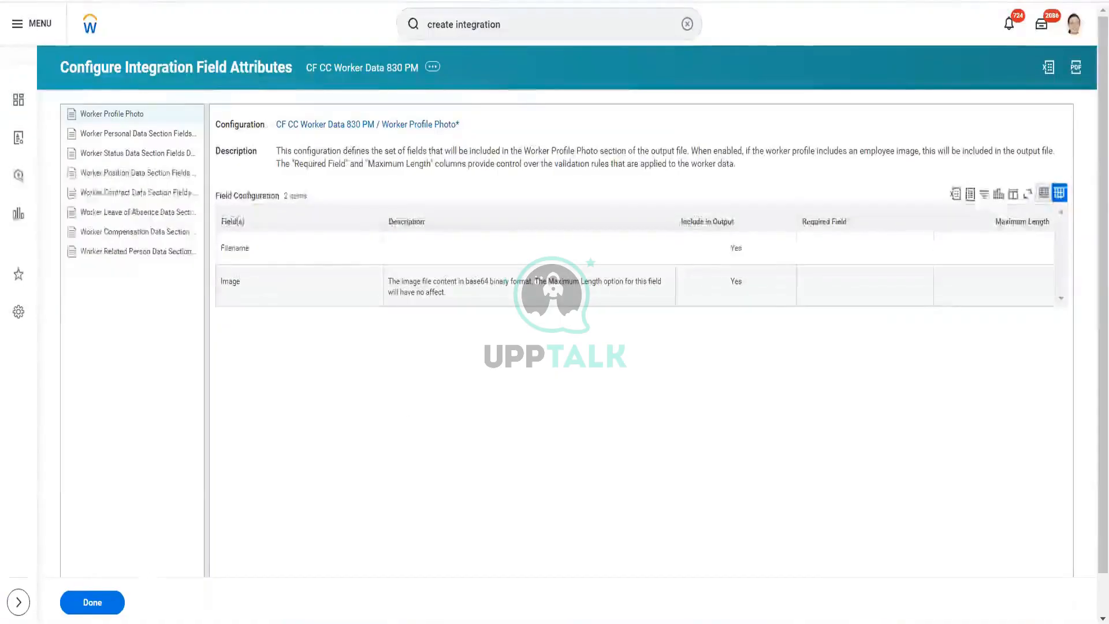
pyautogui.click(110, 604)
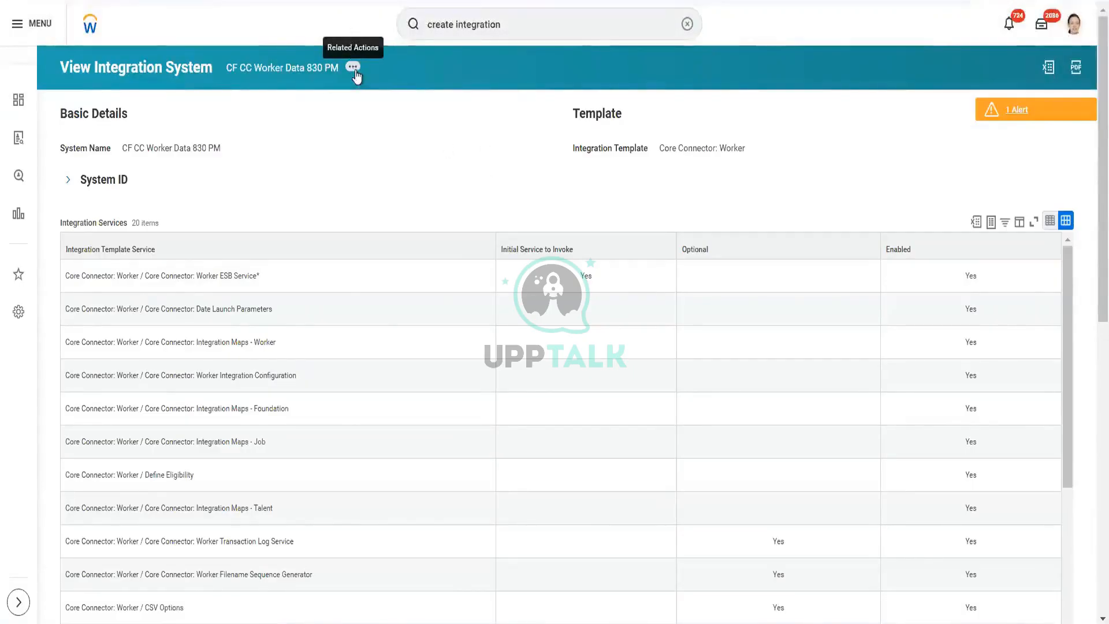
# Step: Create a new business process definition for the integration system, choosing none of the above for copying or linking
pyautogui.click(355, 74)
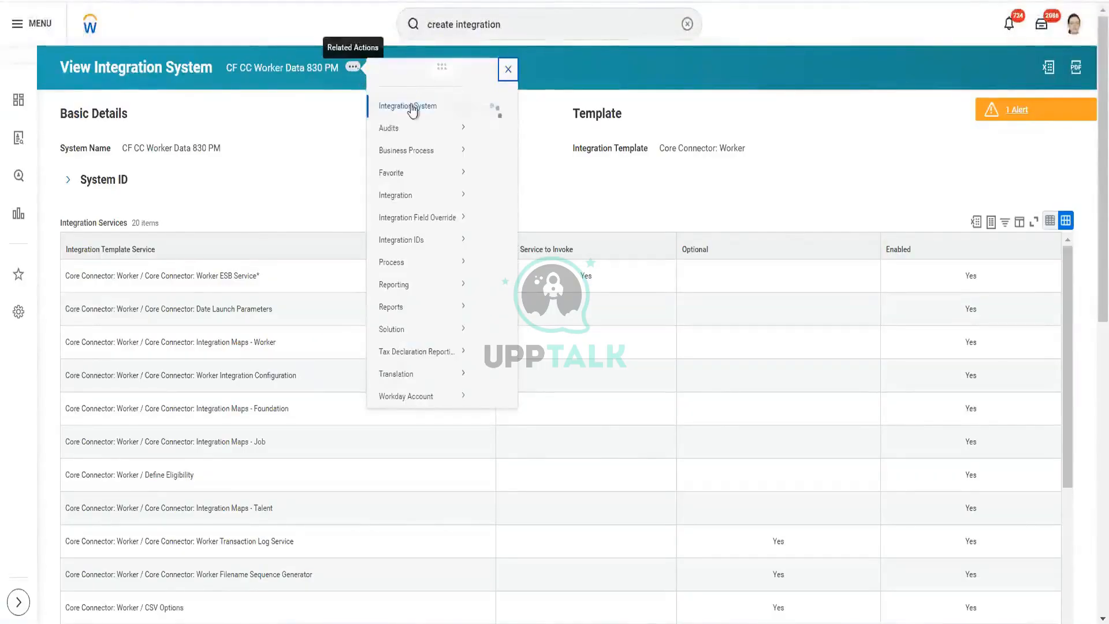
pyautogui.moveTo(427, 167)
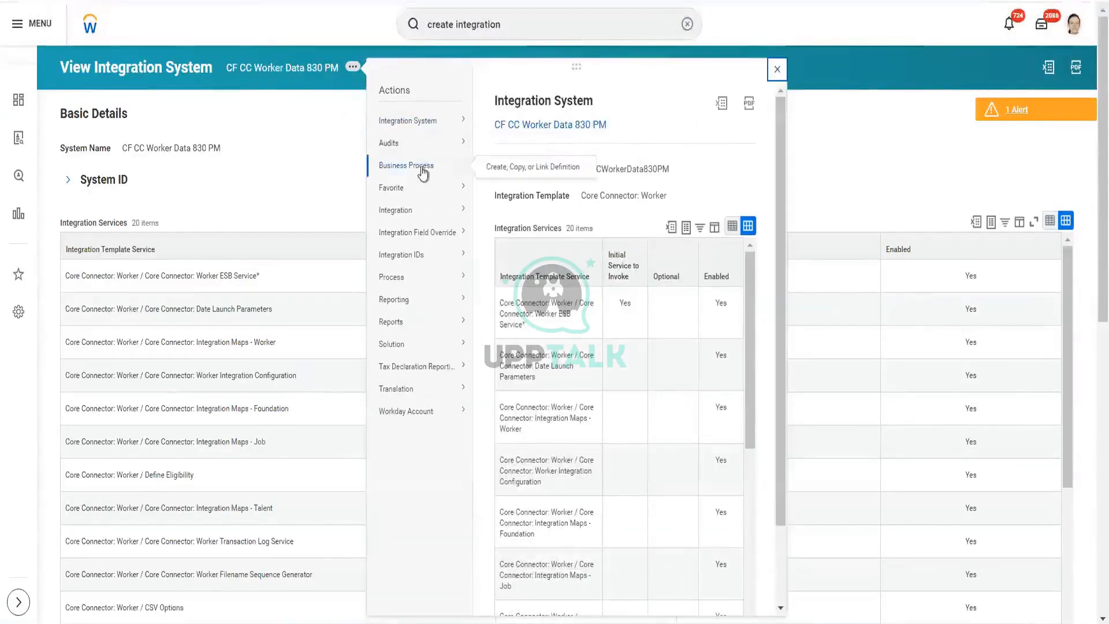
pyautogui.click(552, 169)
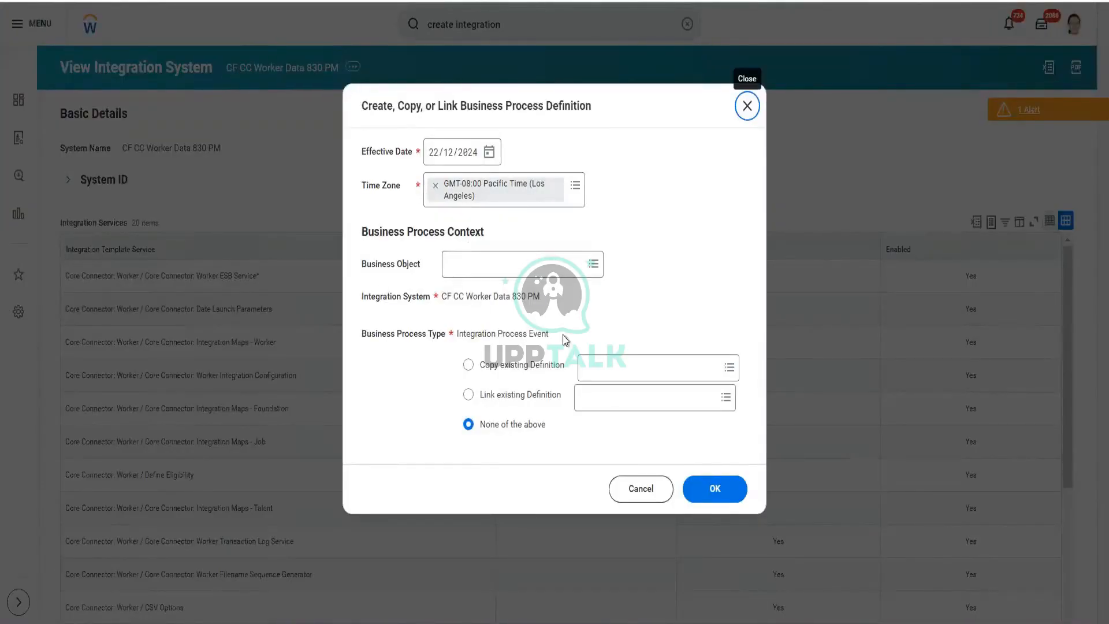
pyautogui.click(714, 490)
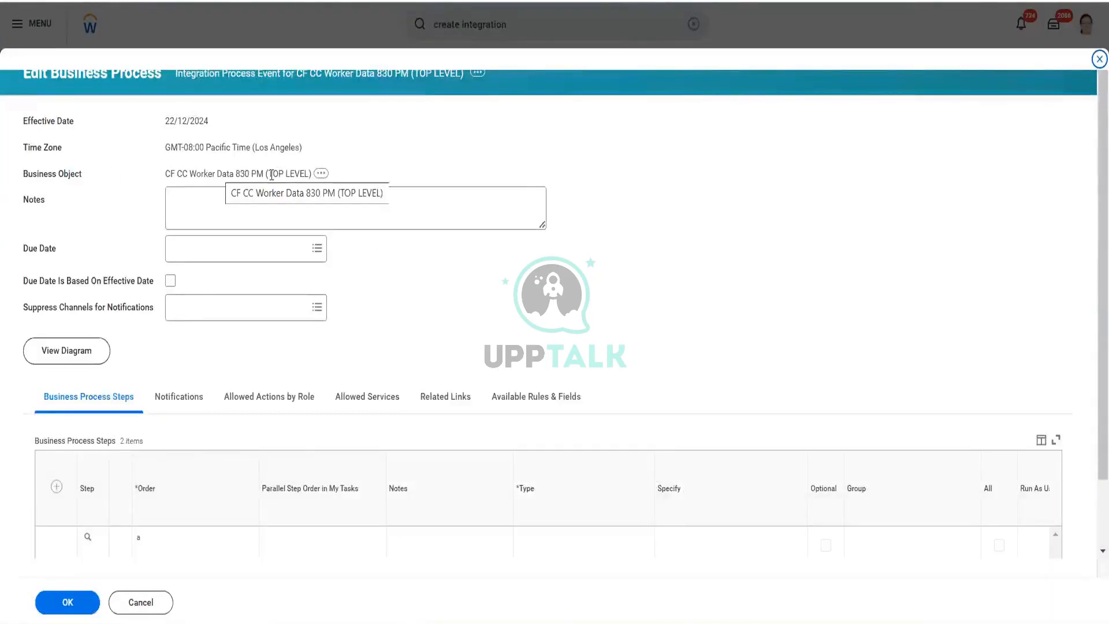
# Step: Save the Integration Process Event business process with its Initiation and Fire Integration service steps
pyautogui.scroll(-1, 435, 348)
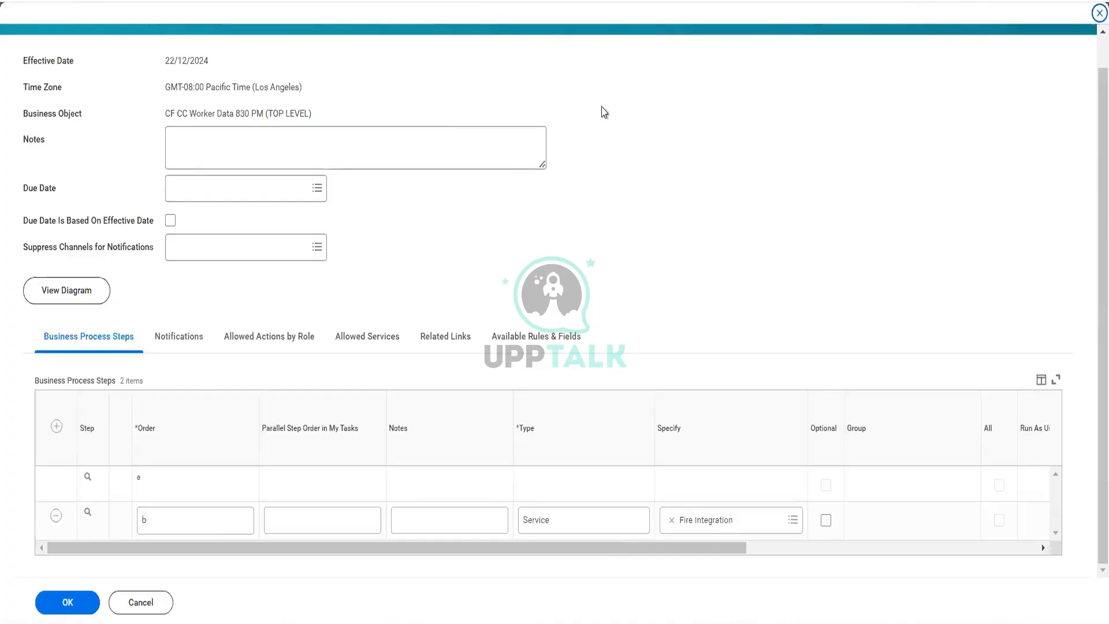
pyautogui.click(67, 606)
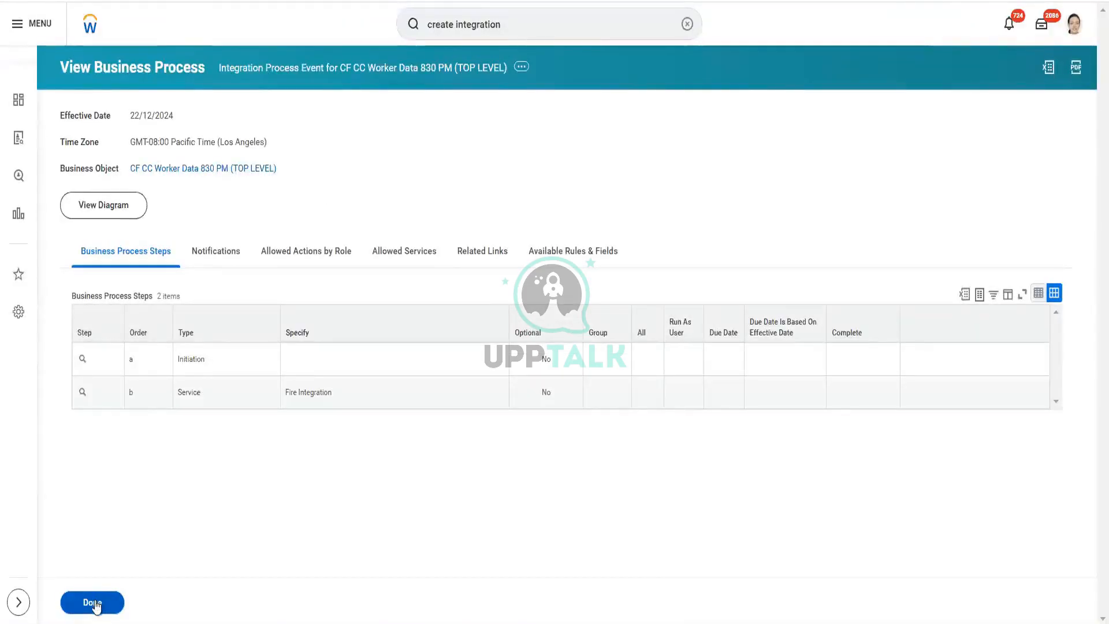
pyautogui.click(92, 602)
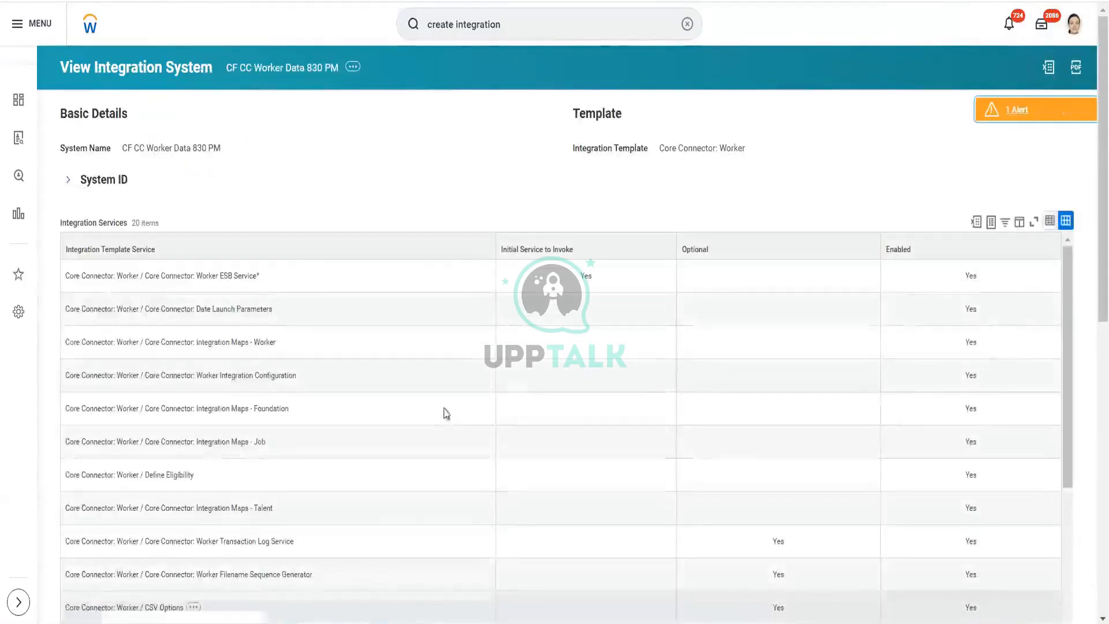
# Step: Review the integration system's Integration Maps and Business Process Definitions tabs
pyautogui.scroll(-5, 467, 272)
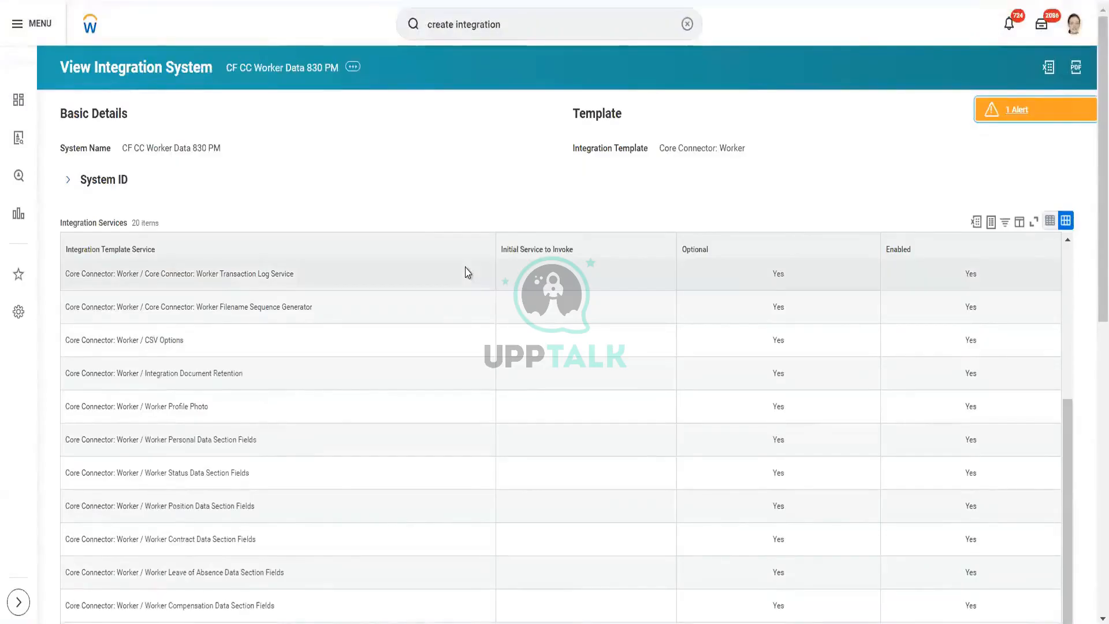
pyautogui.scroll(-10, 483, 175)
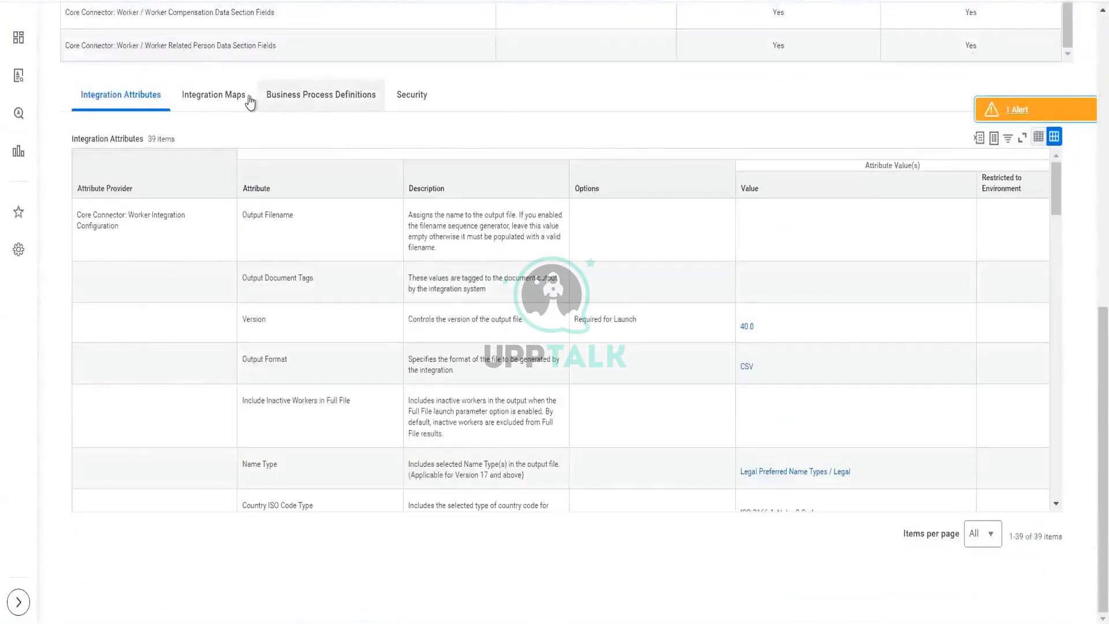
pyautogui.click(198, 99)
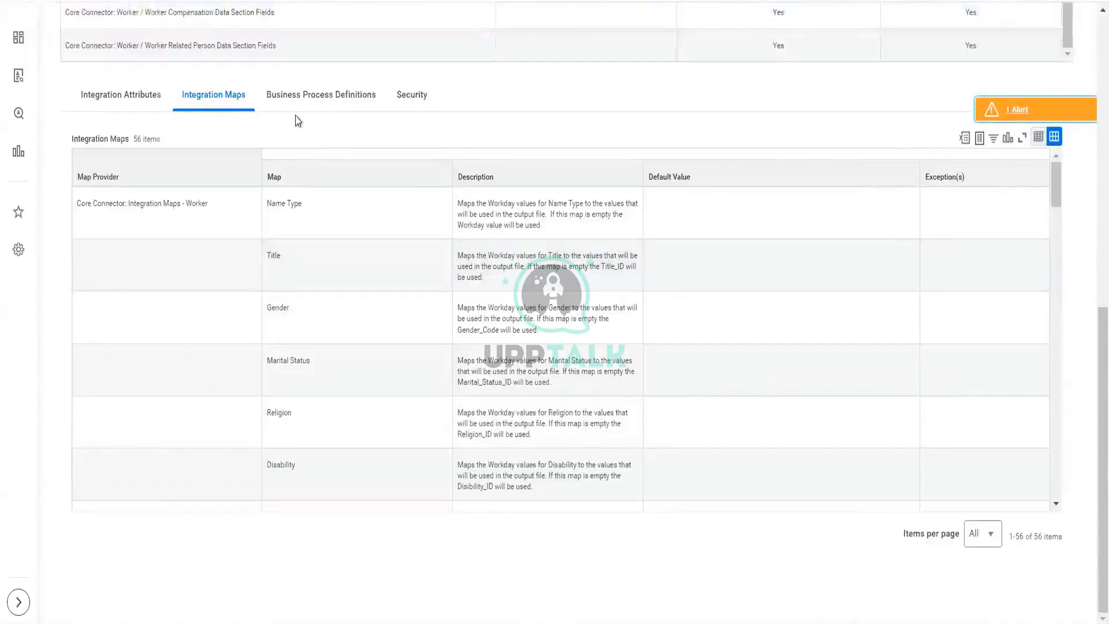
pyautogui.click(301, 112)
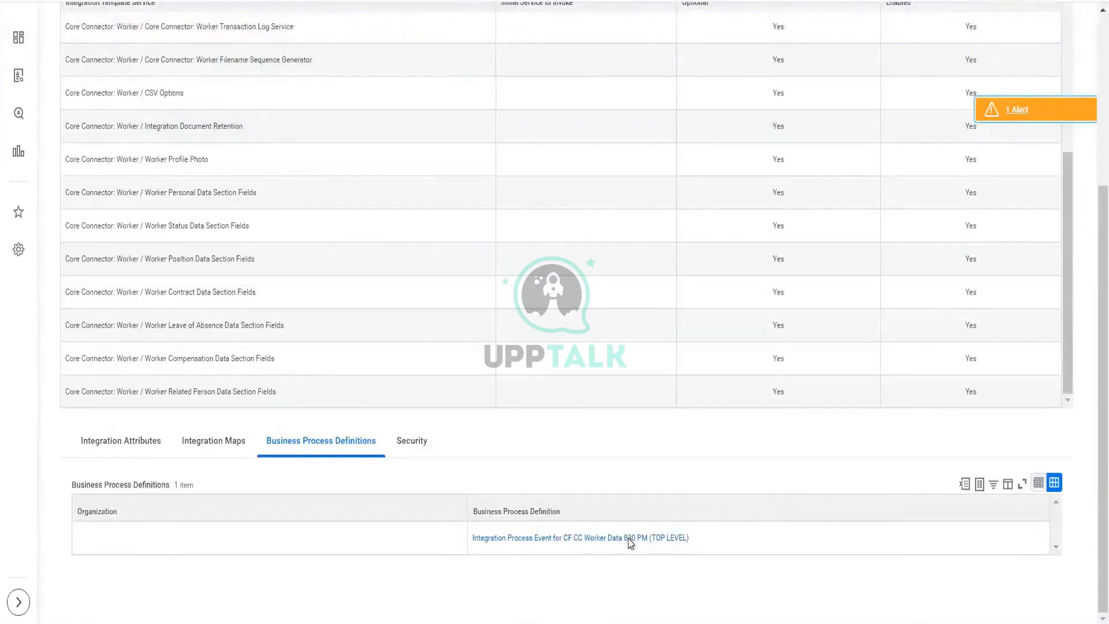
pyautogui.scroll(5, 334, 510)
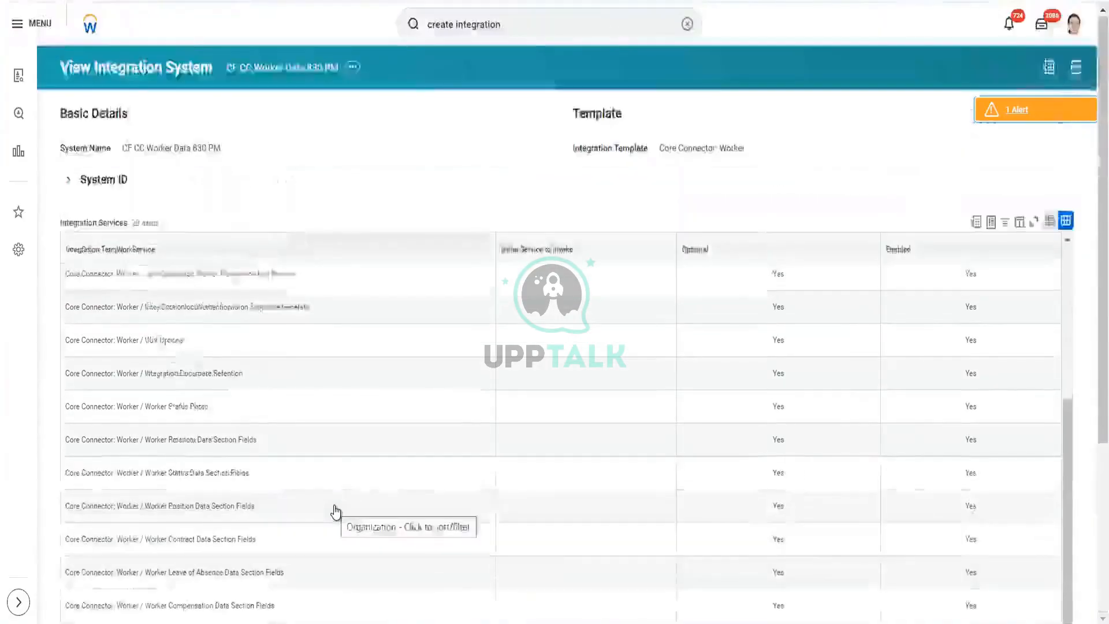
pyautogui.scroll(-5, 335, 511)
pyautogui.moveTo(696, 549)
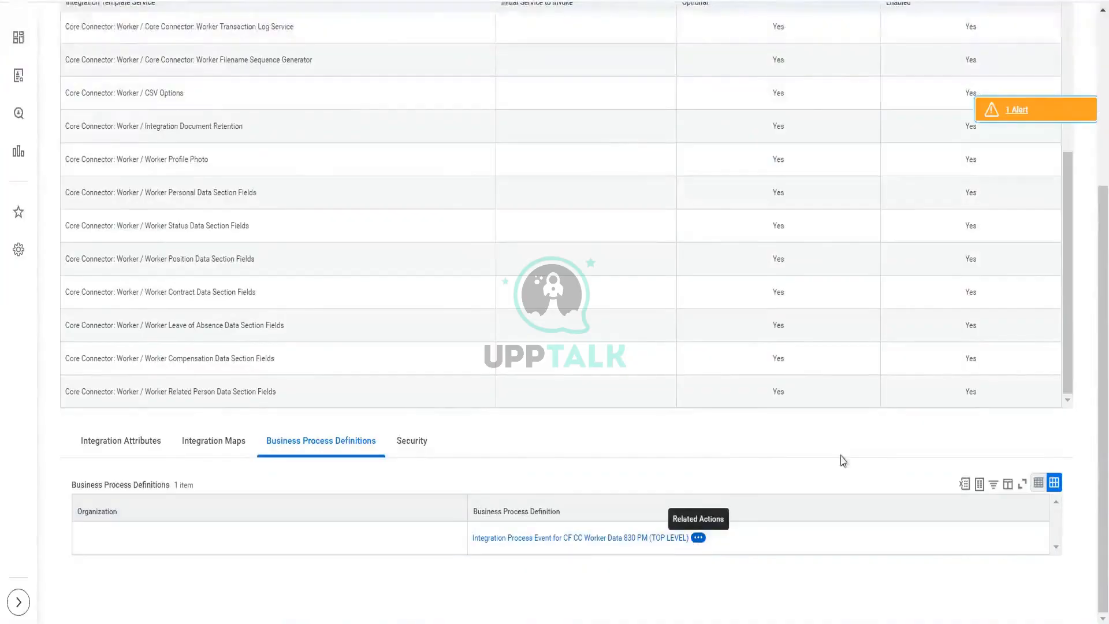
pyautogui.click(700, 538)
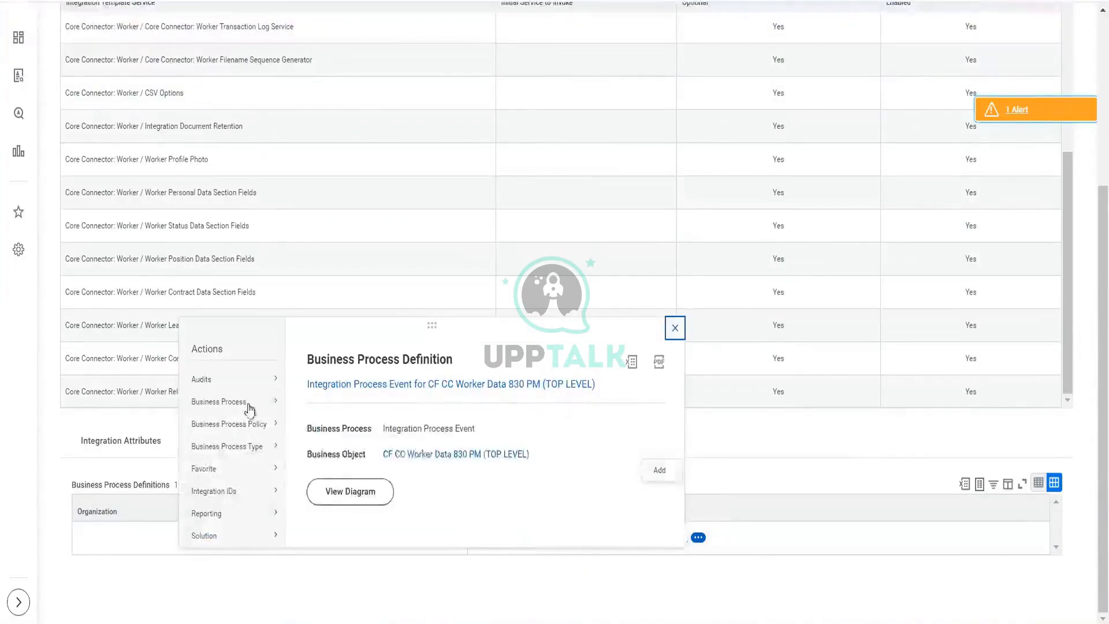
pyautogui.moveTo(249, 410)
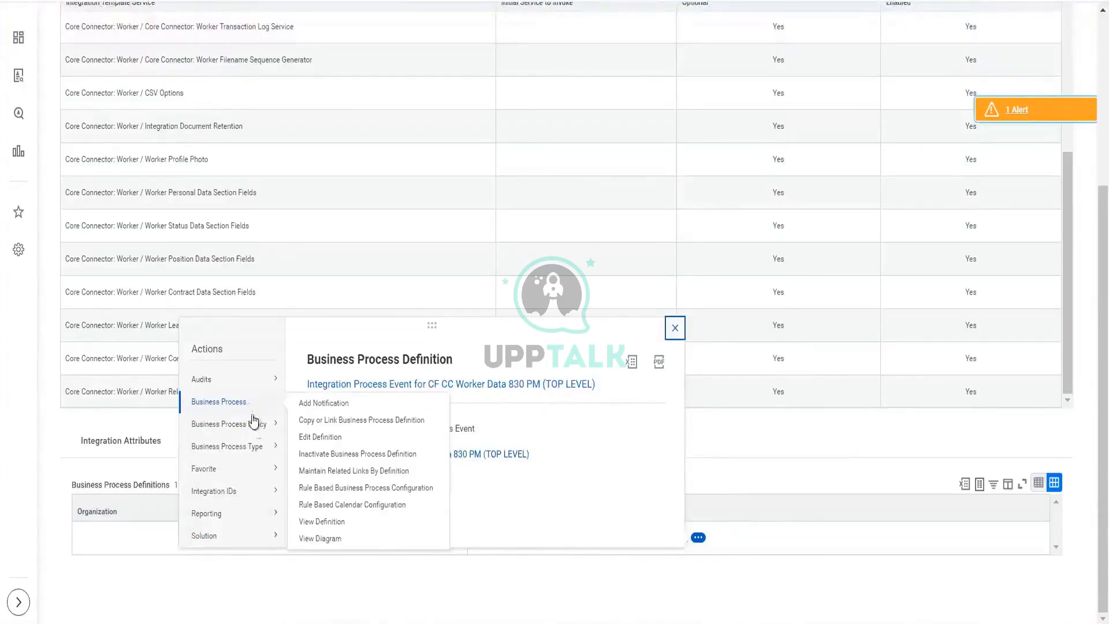
pyautogui.moveTo(258, 449)
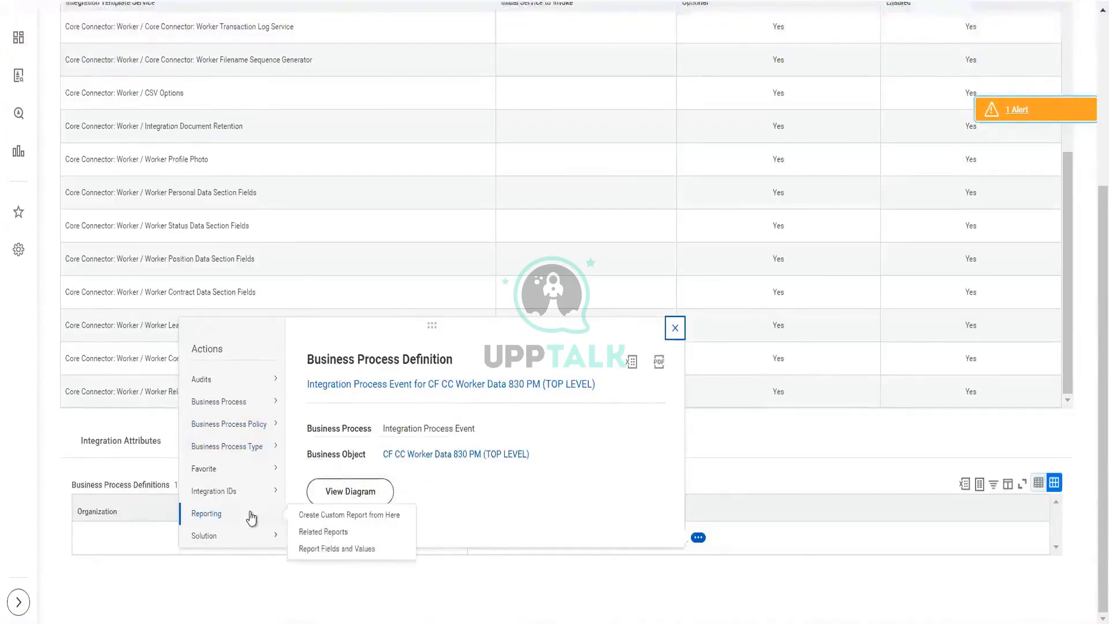
pyautogui.moveTo(253, 544)
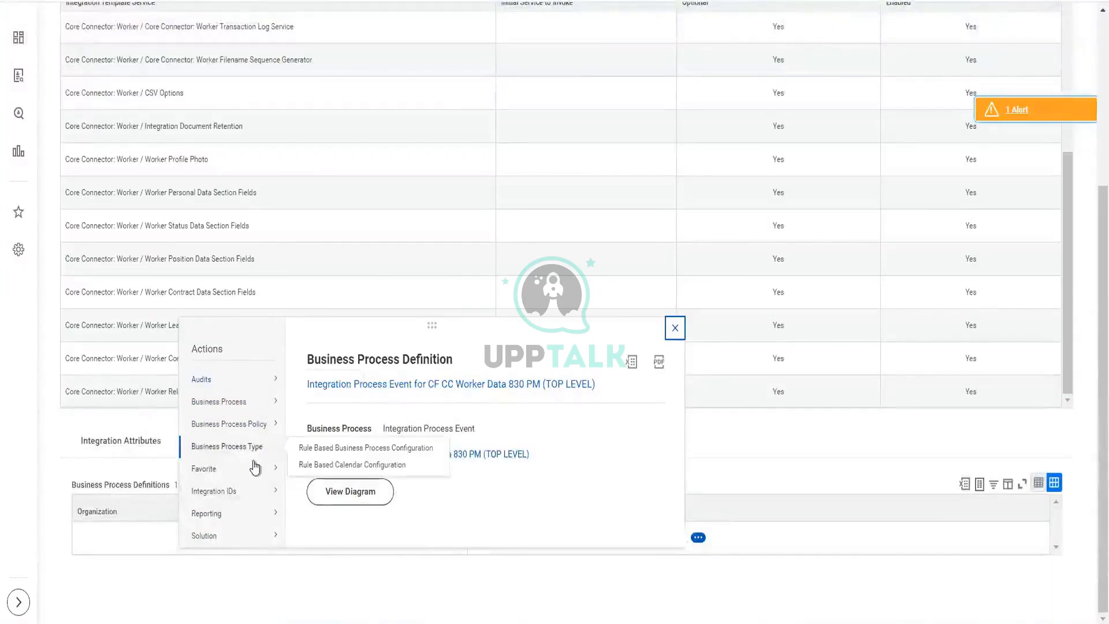
pyautogui.click(49, 428)
pyautogui.scroll(5, 46, 426)
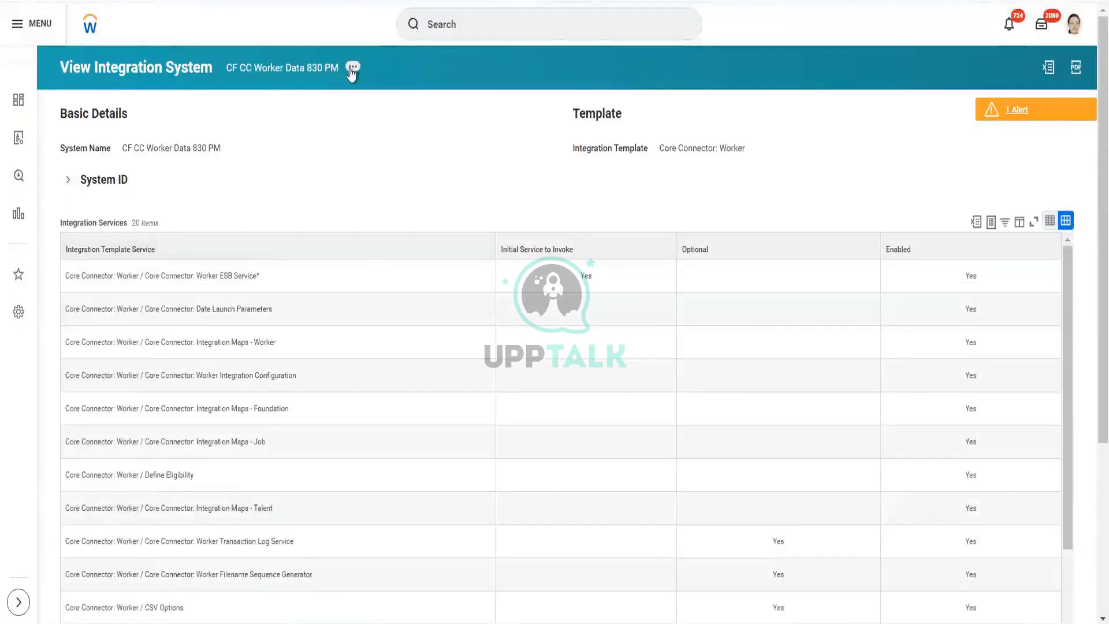
# Step: Launch the CF CC Worker Data 830 PM integration with a Run Now frequency
pyautogui.click(352, 68)
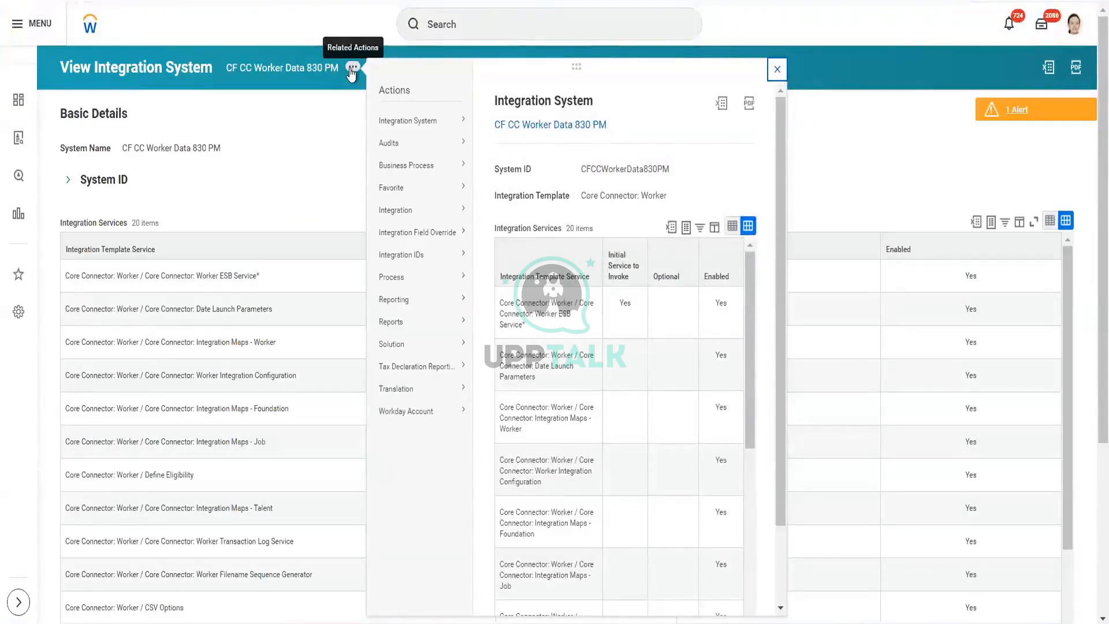
pyautogui.moveTo(405, 124)
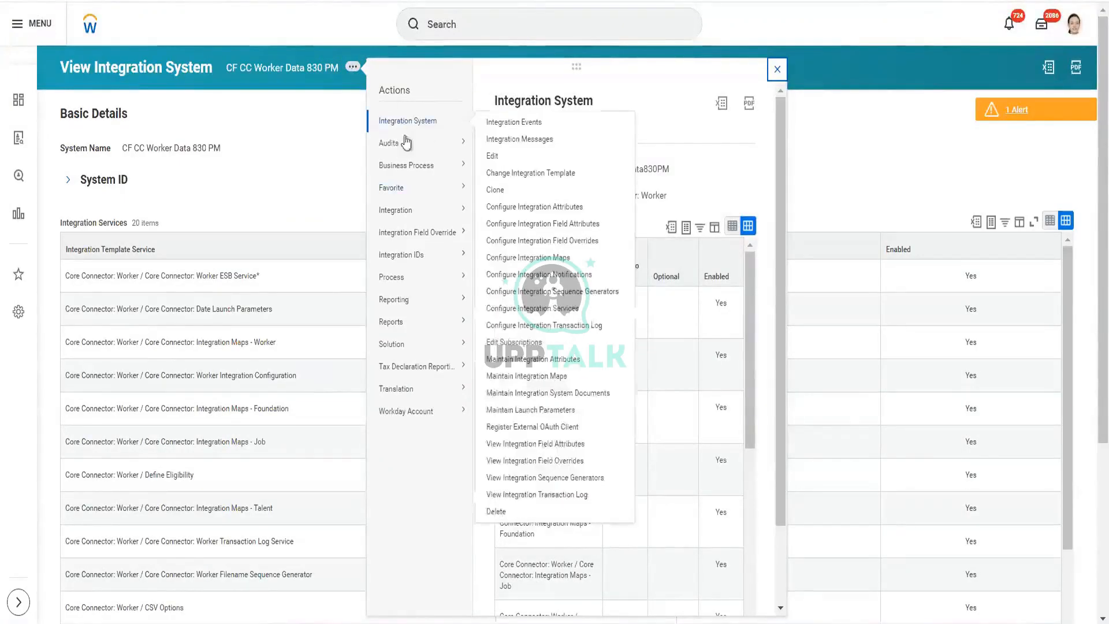
pyautogui.moveTo(397, 219)
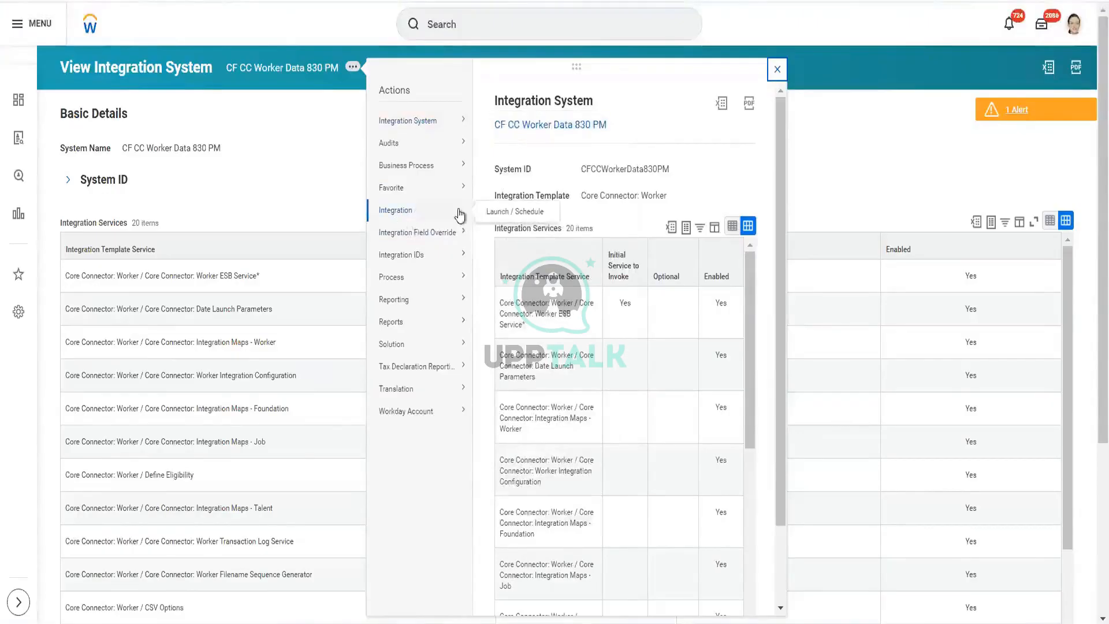
pyautogui.click(500, 215)
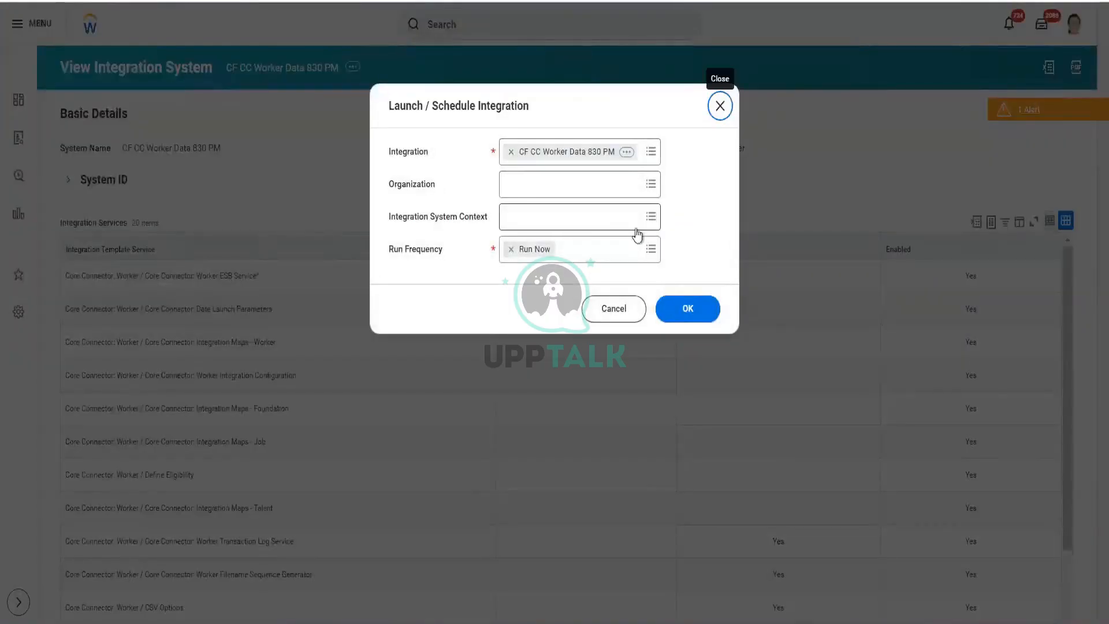
pyautogui.click(689, 310)
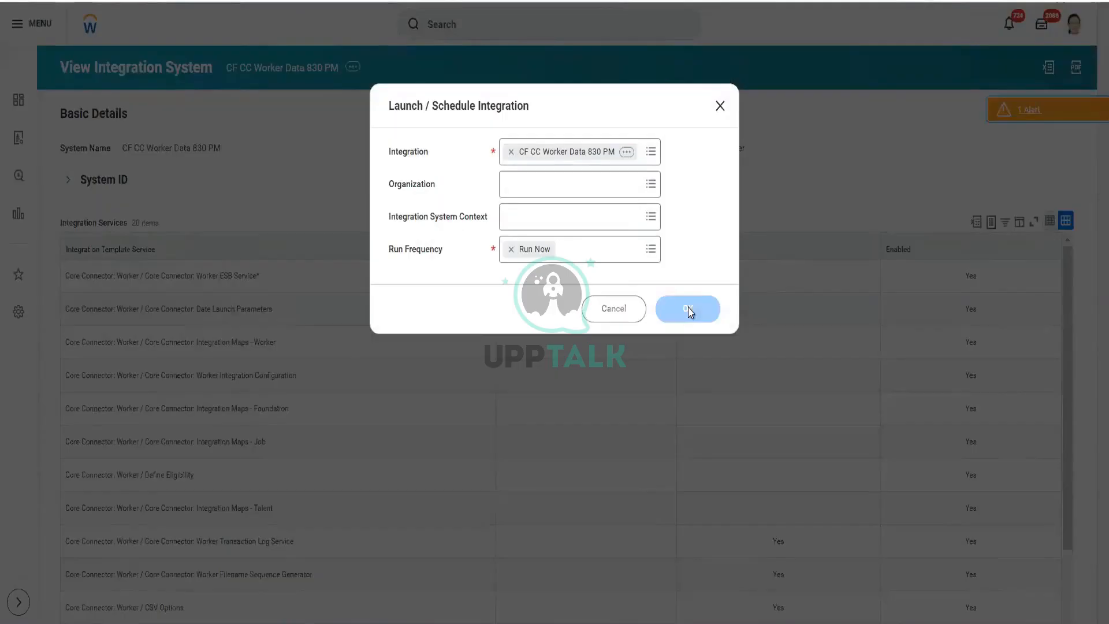
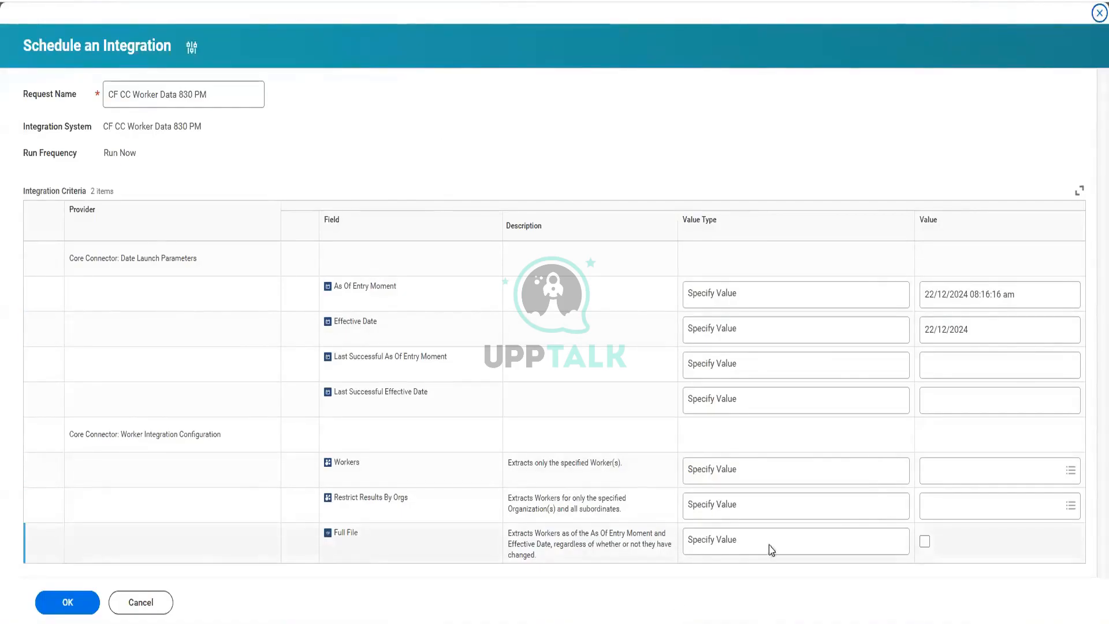
# Step: Enable the Full File launch parameter and submit the integration run
pyautogui.click(926, 543)
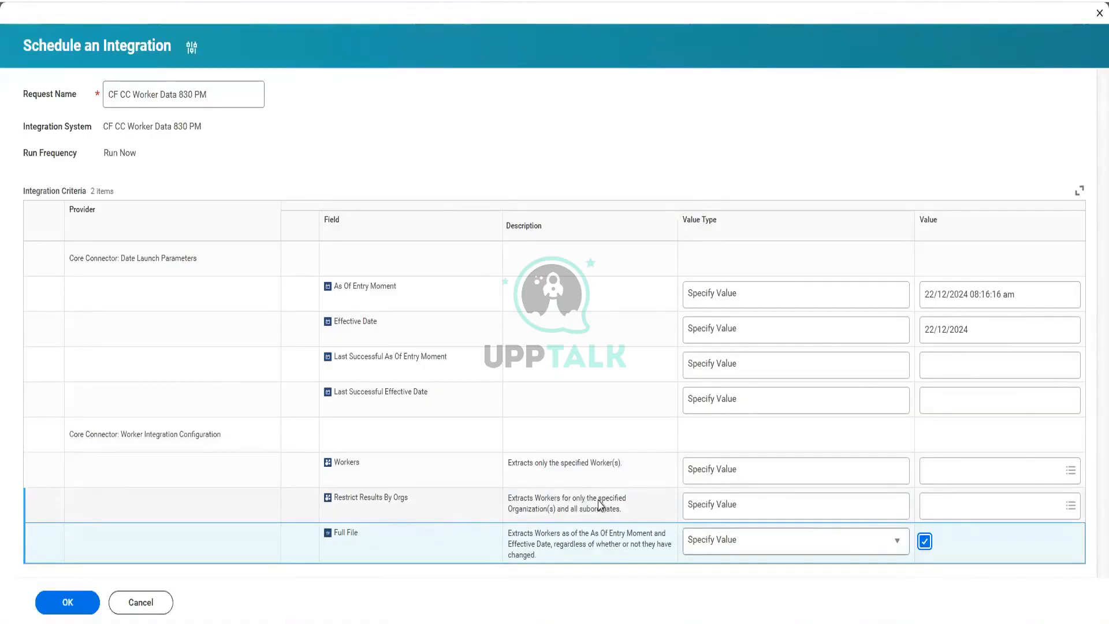
pyautogui.click(1073, 507)
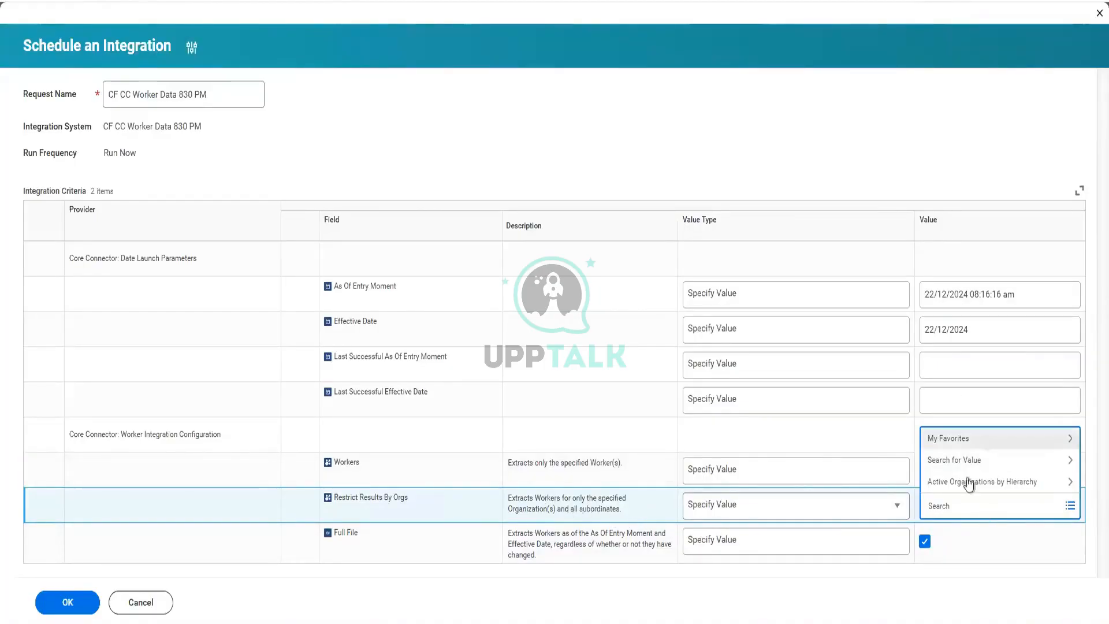
pyautogui.click(1005, 539)
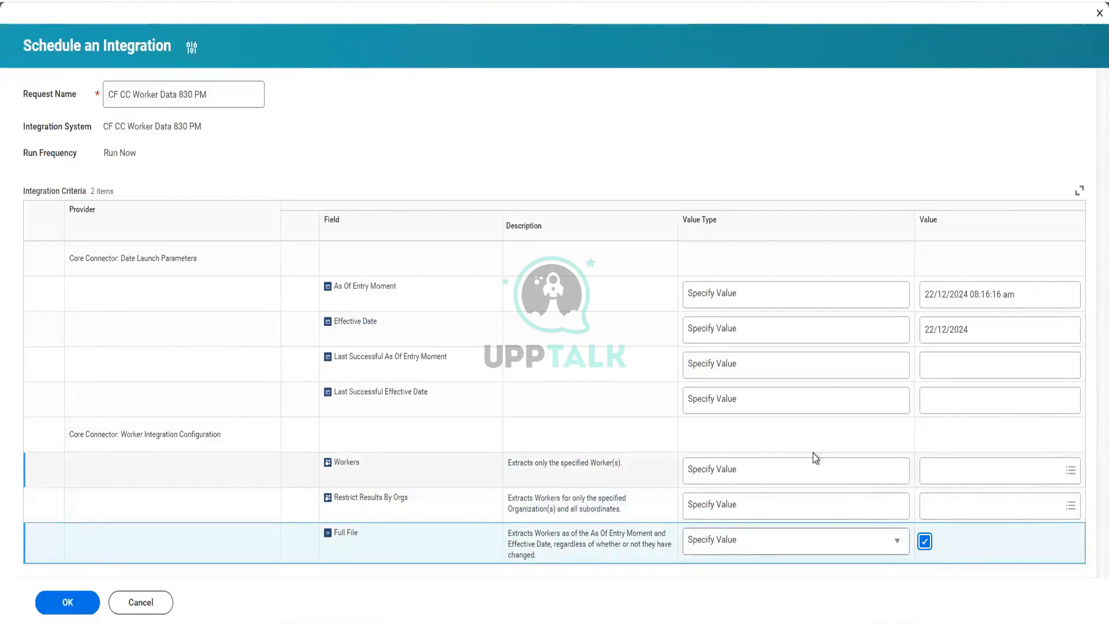
pyautogui.click(66, 605)
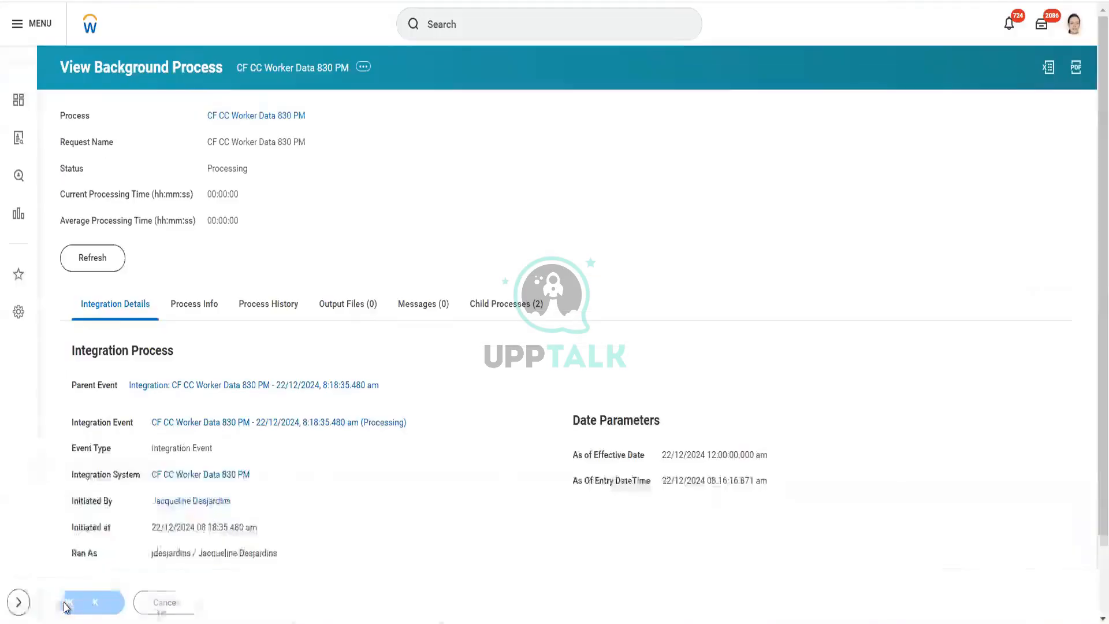
# Step: Refresh the background process and review its status, child processes and event parameters
pyautogui.scroll(-1, 509, 263)
pyautogui.scroll(-7, 509, 263)
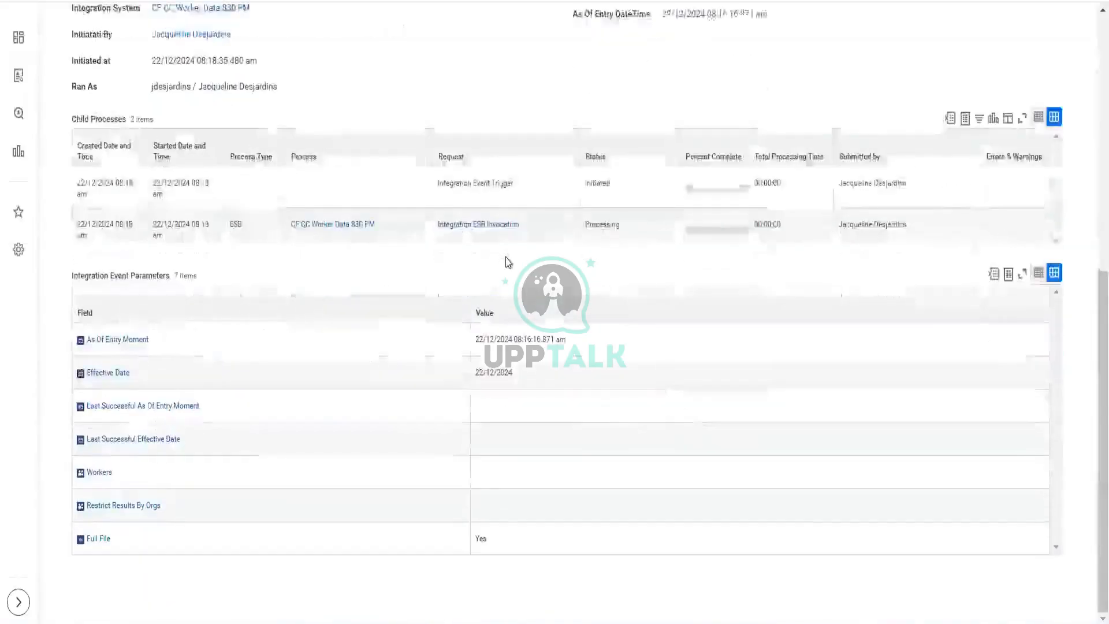
pyautogui.scroll(8, 508, 263)
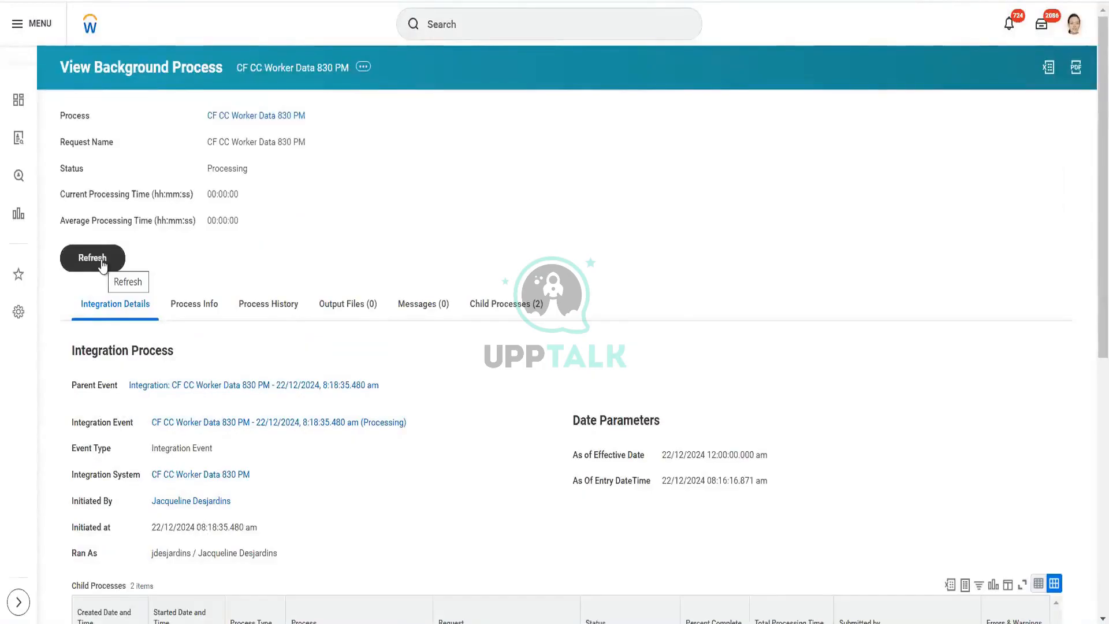
pyautogui.click(102, 264)
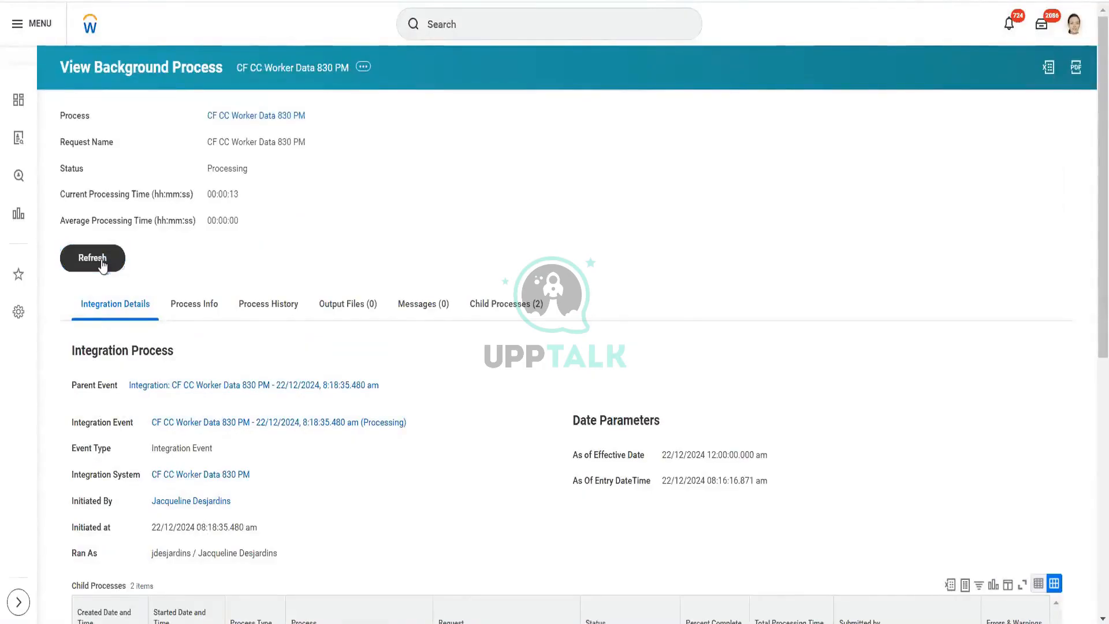
pyautogui.scroll(-7, 103, 264)
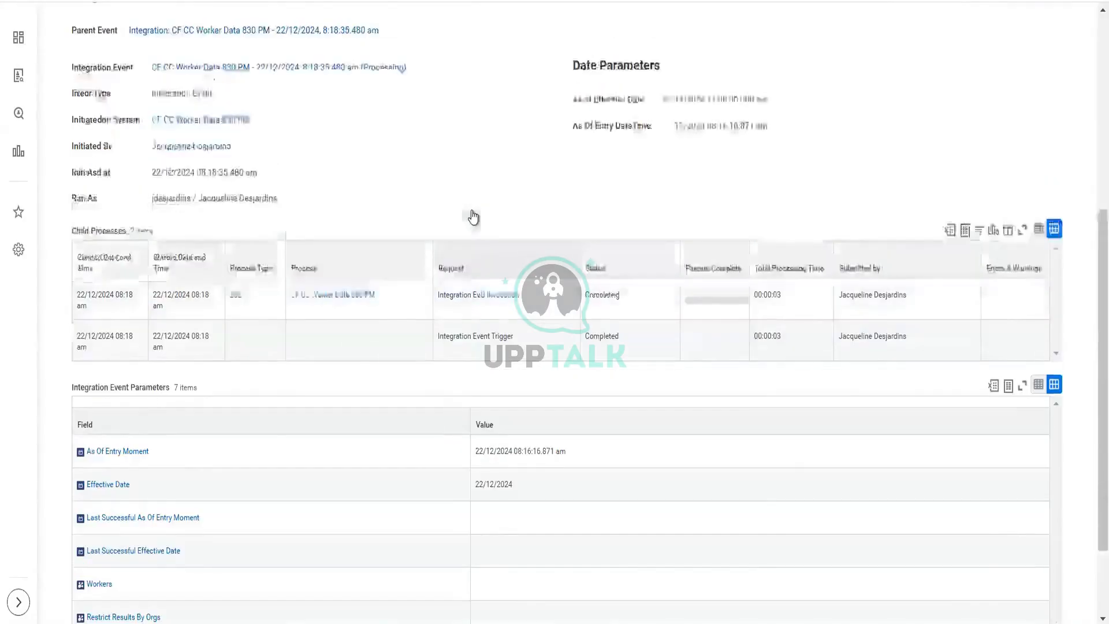
pyautogui.scroll(3, 473, 217)
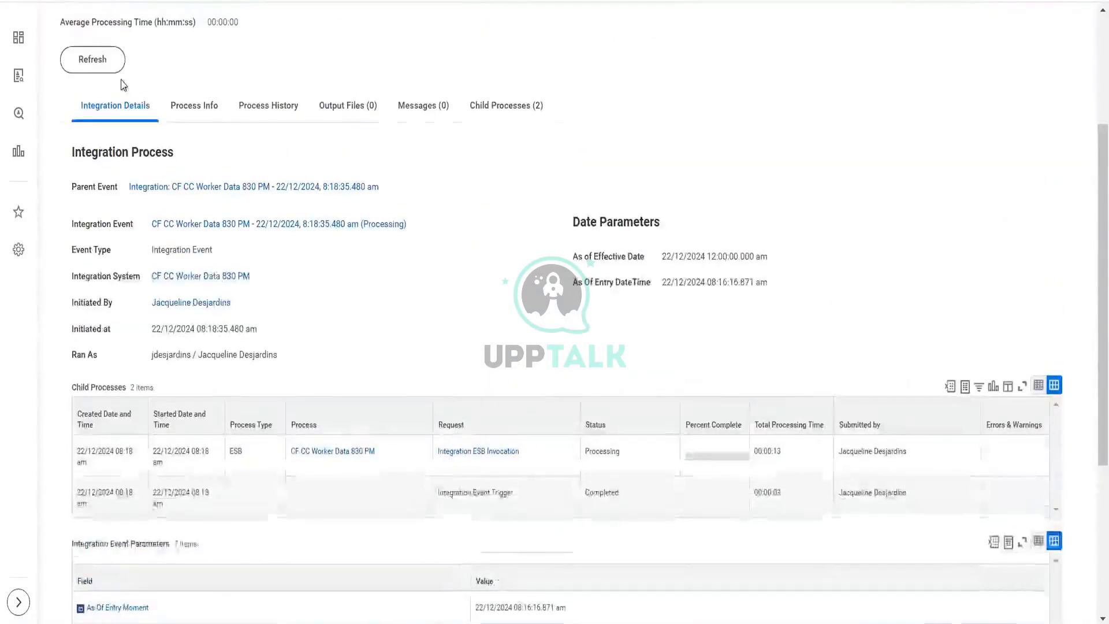
pyautogui.click(107, 70)
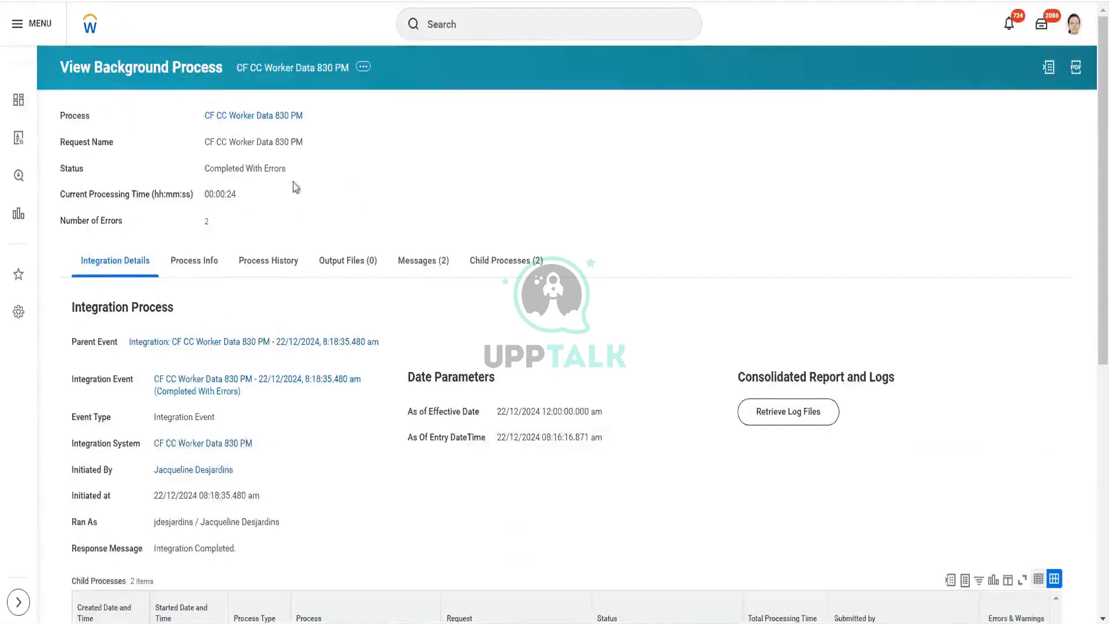
pyautogui.scroll(-5, 364, 236)
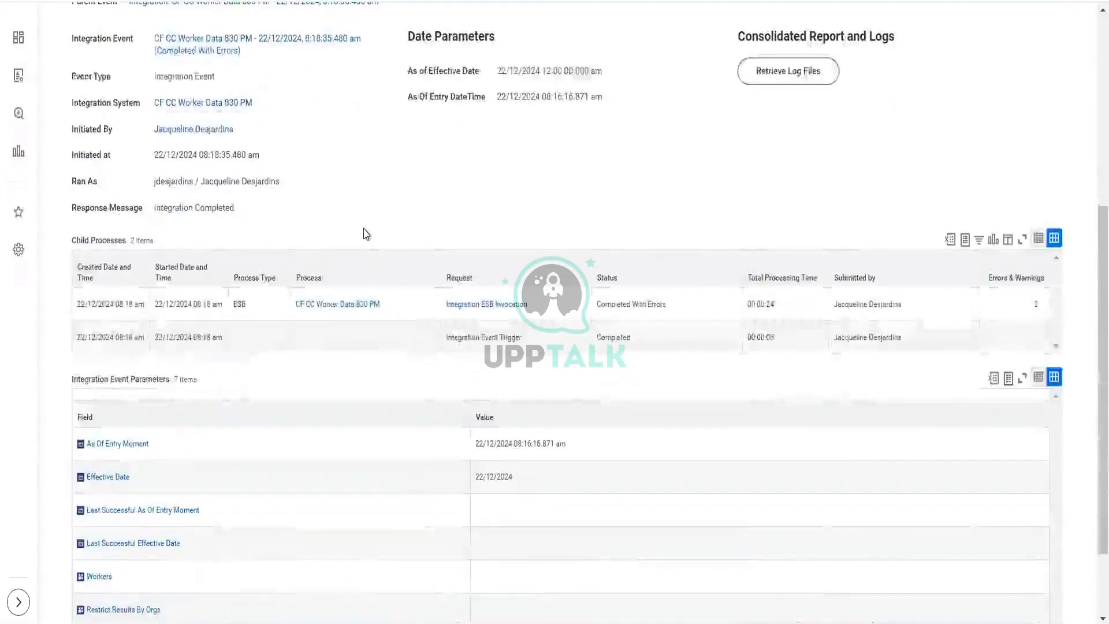
pyautogui.scroll(4, 366, 231)
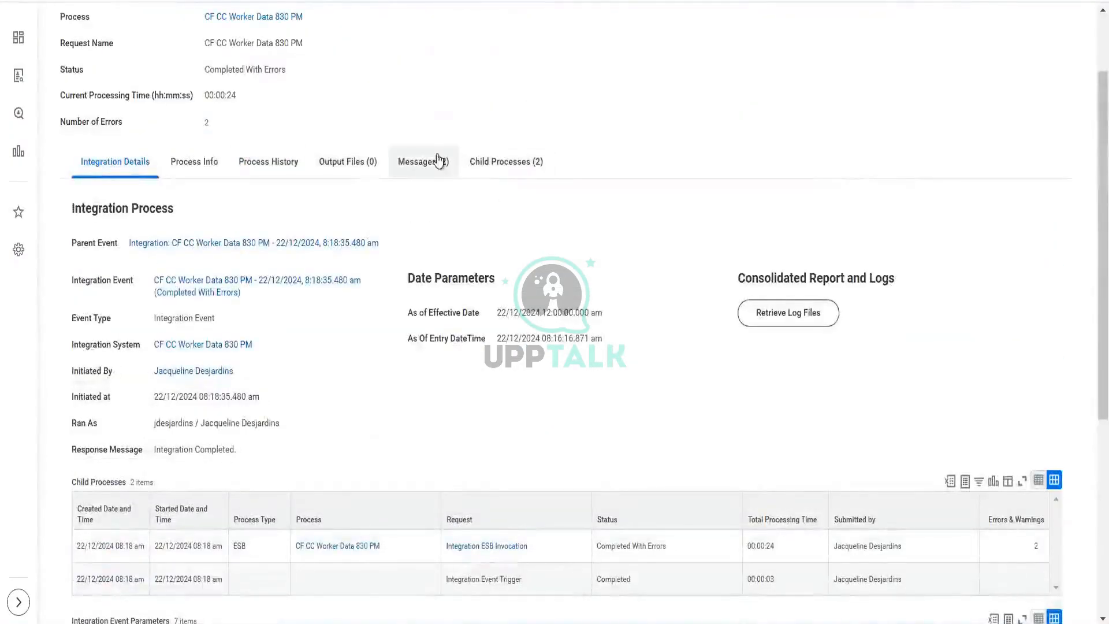
# Step: Open the first error in the process messages and return to the background process
pyautogui.click(435, 161)
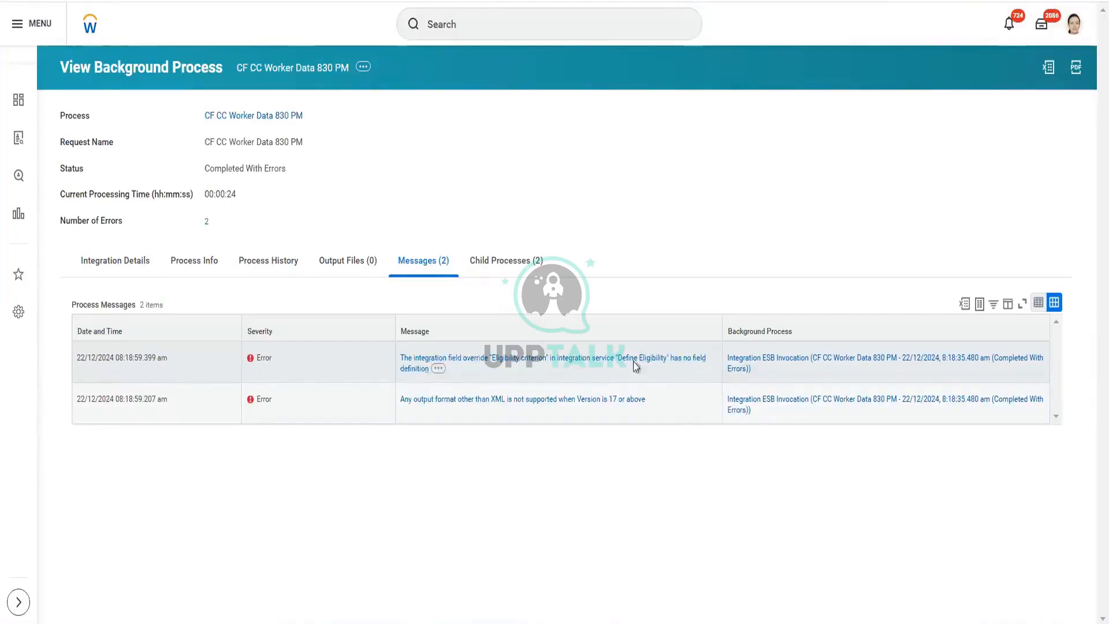
pyautogui.click(576, 365)
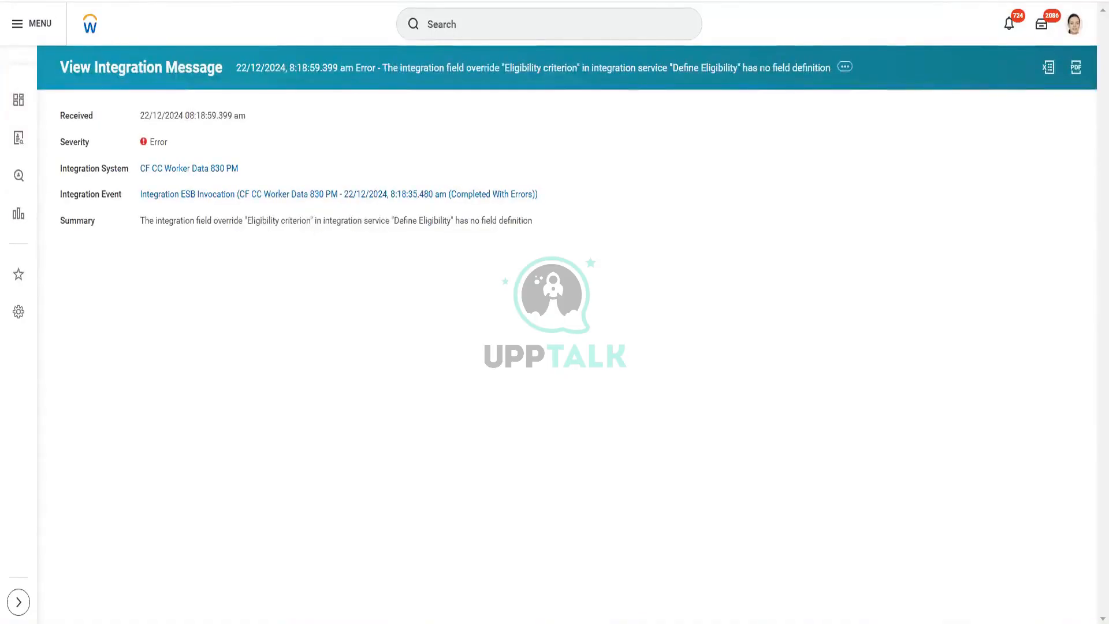
pyautogui.hotkey('alt', 'Left')
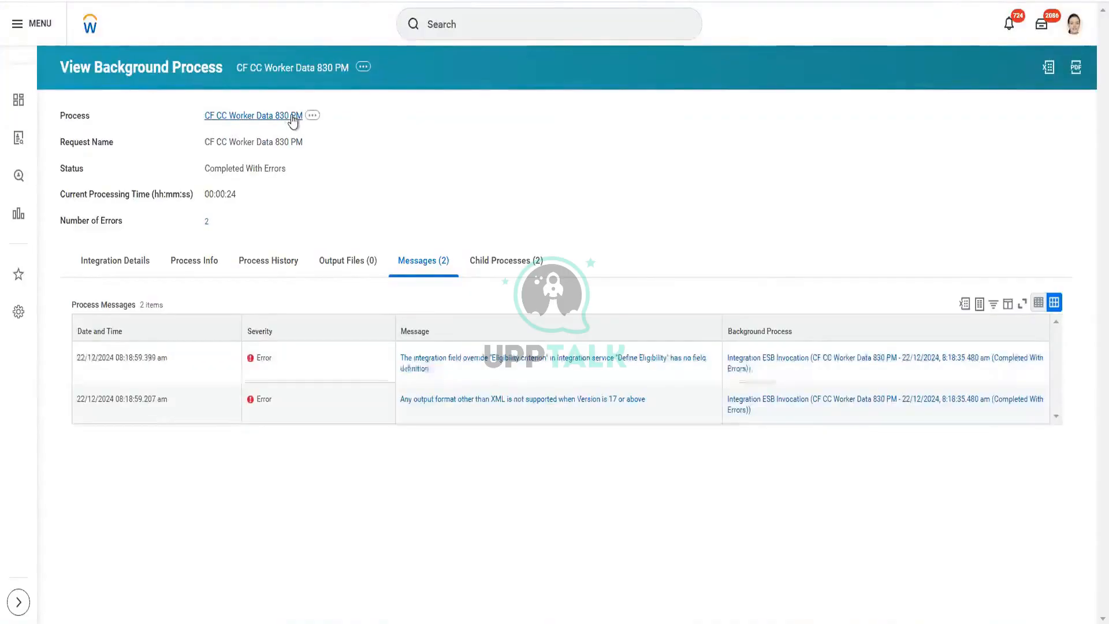
# Step: Open the integration system's Configure Integration Field Attributes and close it without changes
pyautogui.click(134, 269)
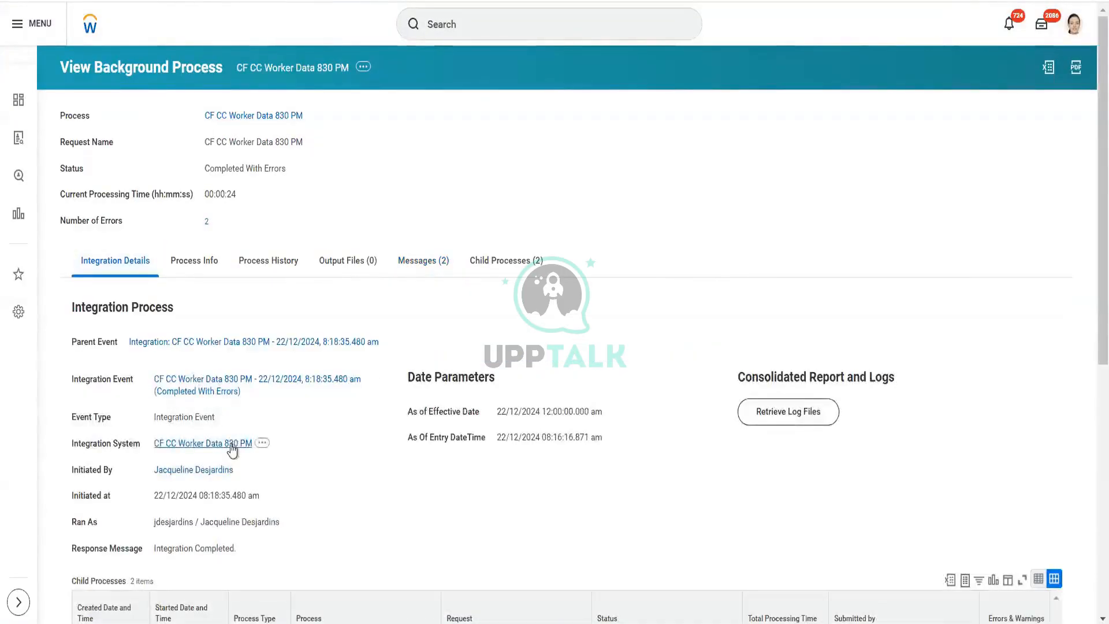
pyautogui.click(232, 443)
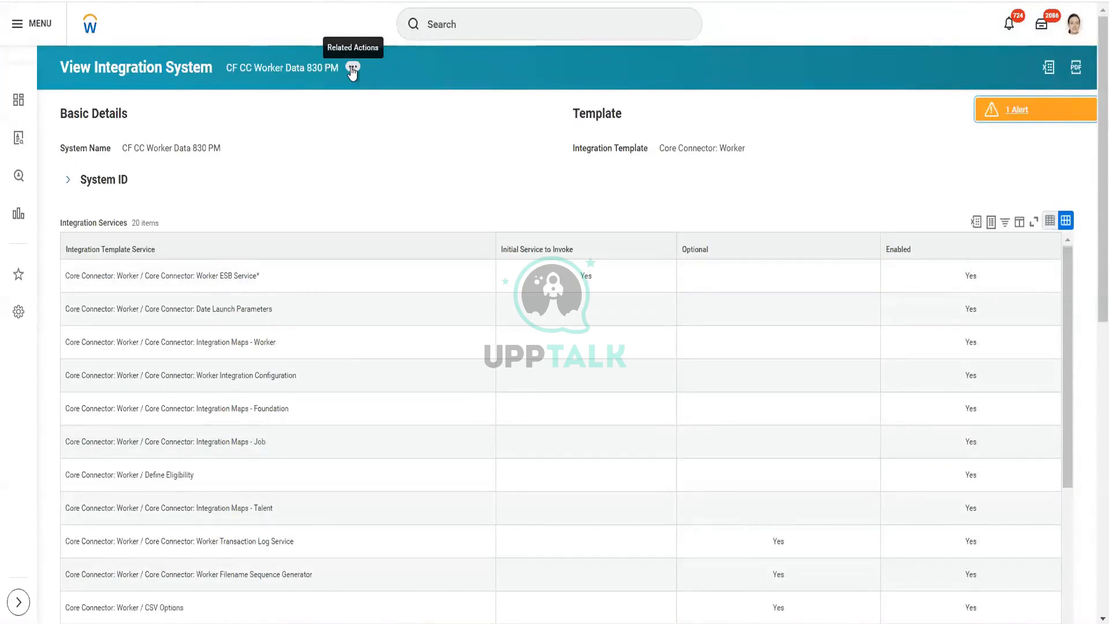
pyautogui.click(353, 68)
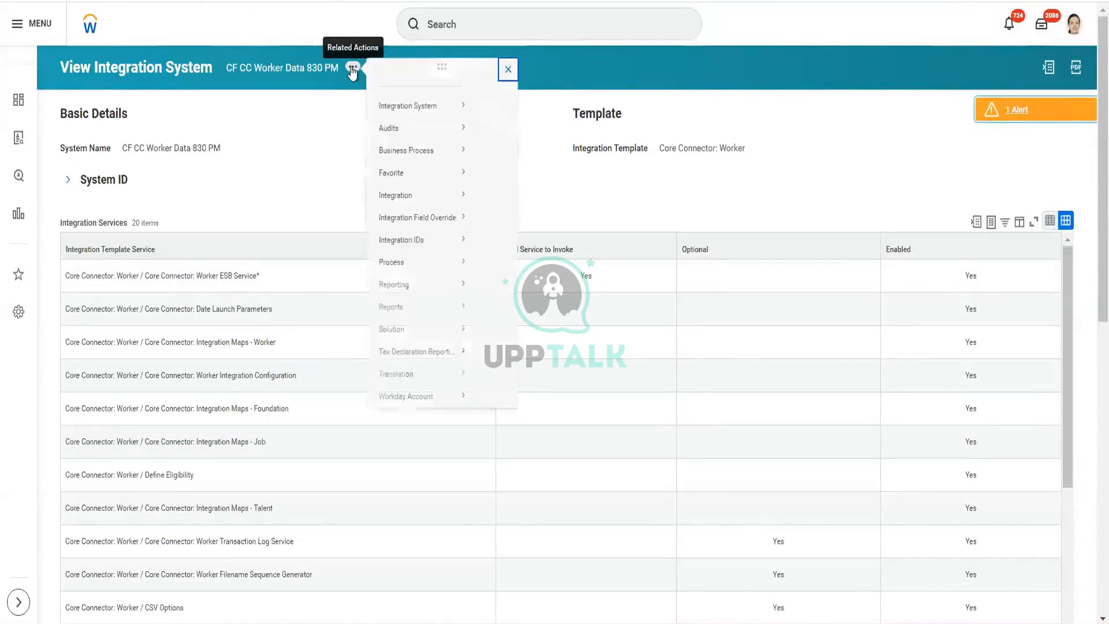
pyautogui.moveTo(430, 116)
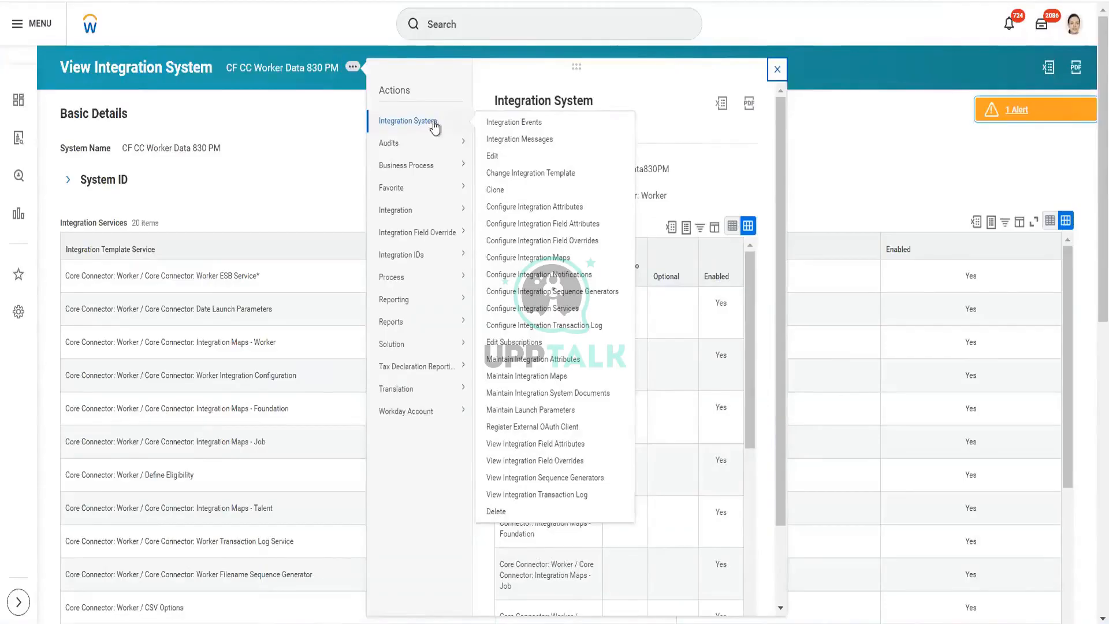
pyautogui.click(571, 227)
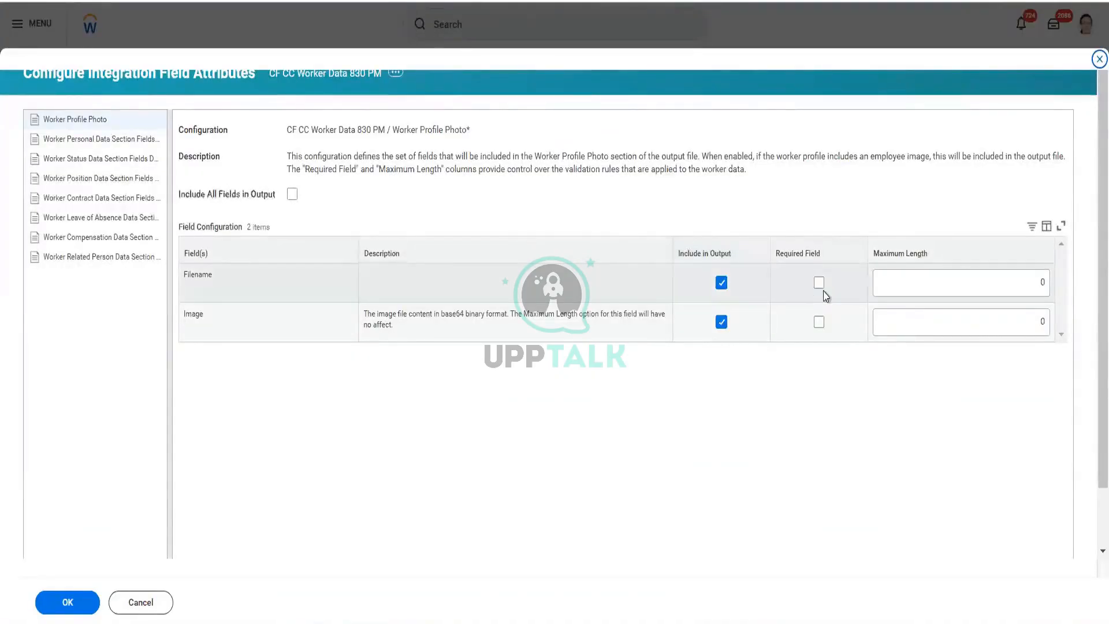
pyautogui.click(67, 601)
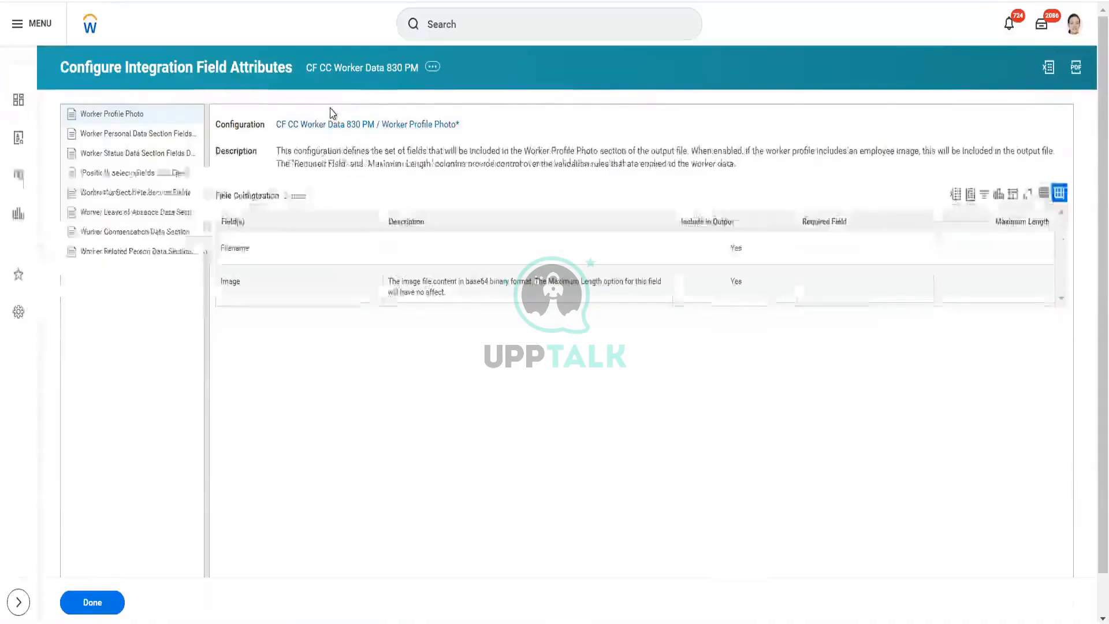
pyautogui.click(111, 601)
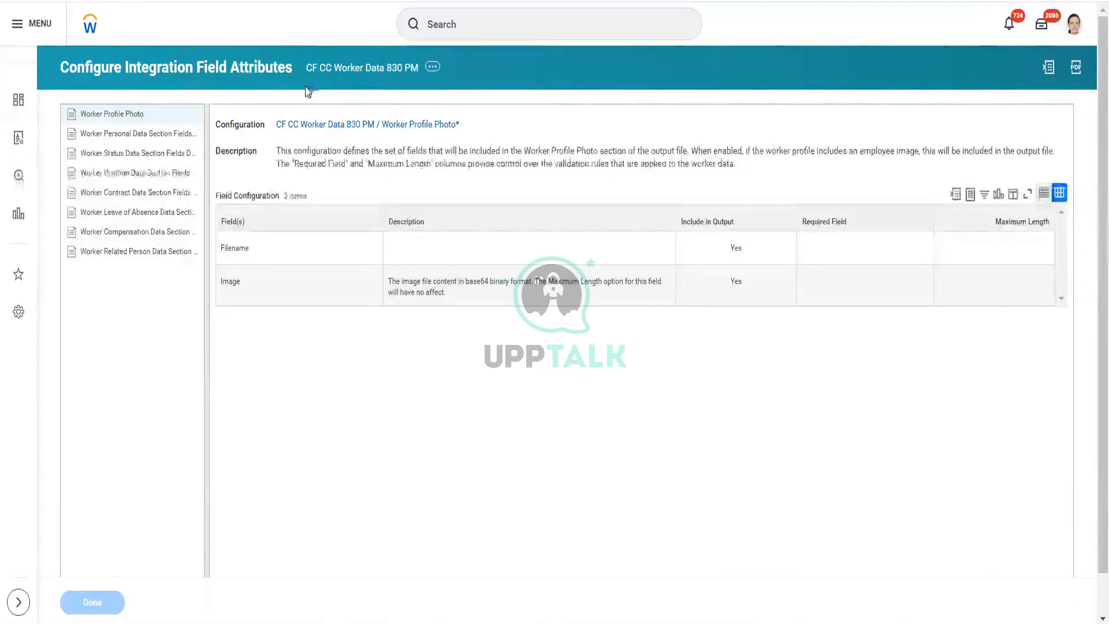
# Step: Set the integration system's Version attribute to 16 in Configure Integration Attributes
pyautogui.click(353, 66)
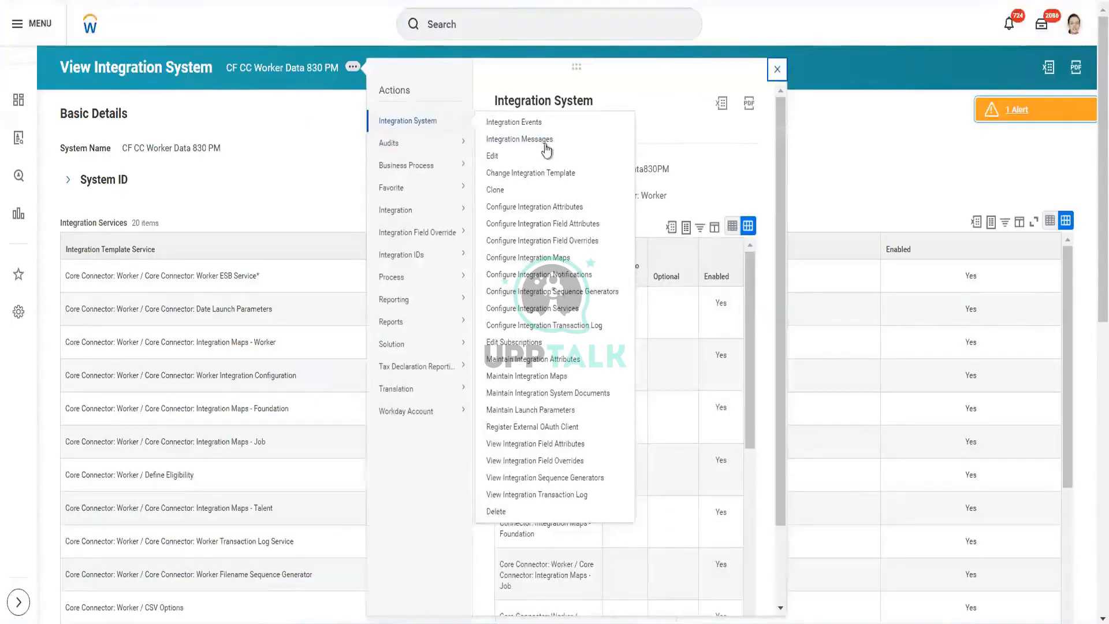
pyautogui.click(559, 207)
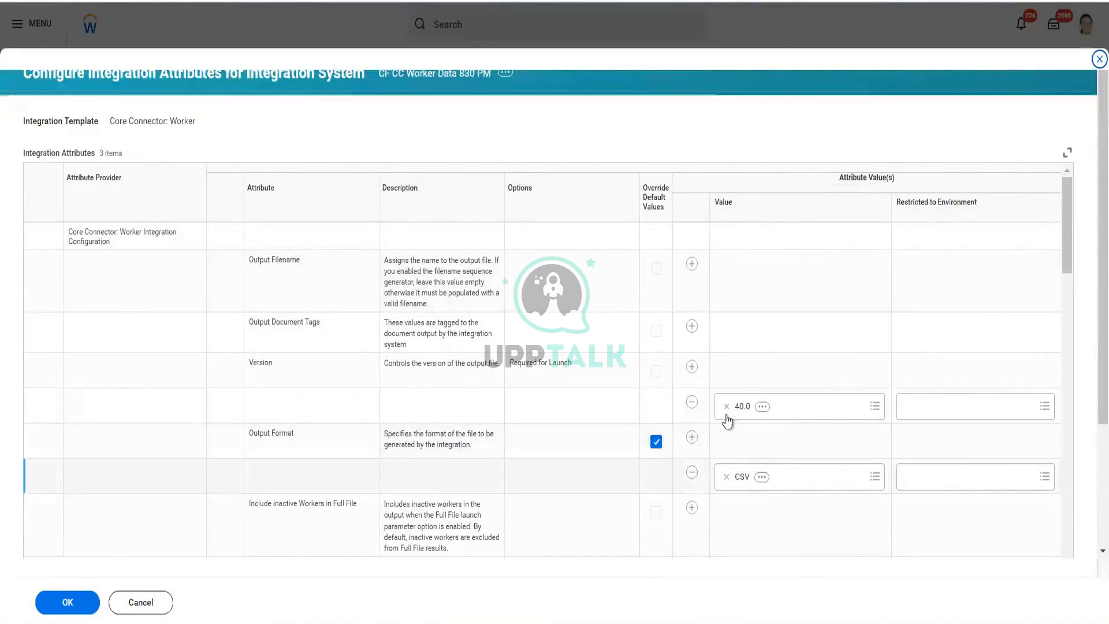
pyautogui.click(875, 407)
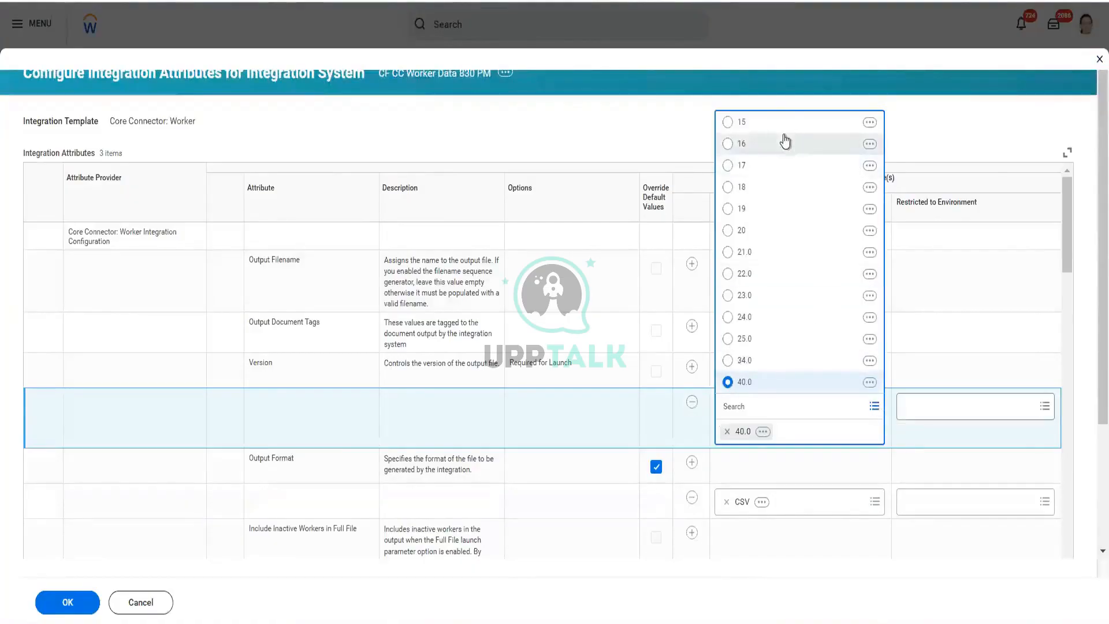
pyautogui.click(784, 145)
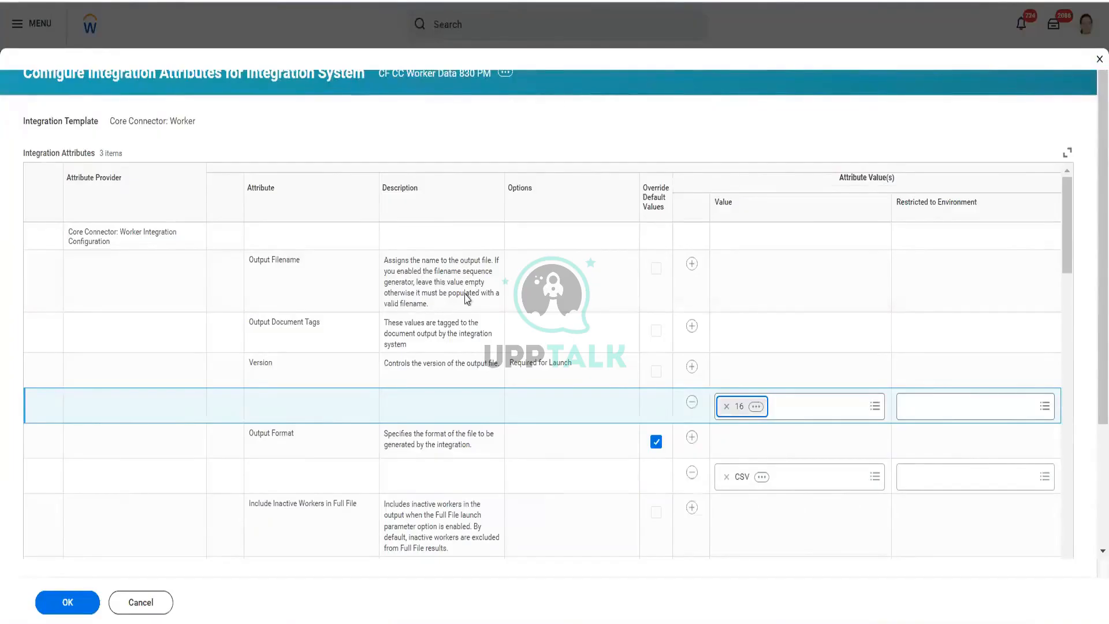
pyautogui.click(51, 614)
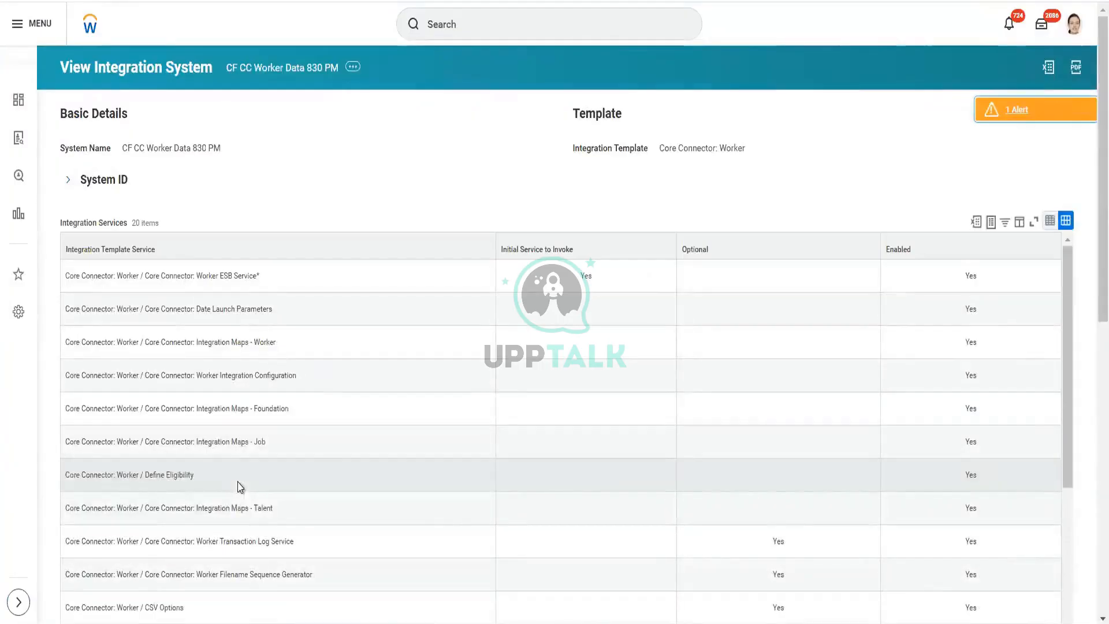
# Step: Open Configure Integration Field Overrides and browse the Boolean global fields for the Eligibility criterion's override external field
pyautogui.click(353, 68)
pyautogui.moveTo(428, 108)
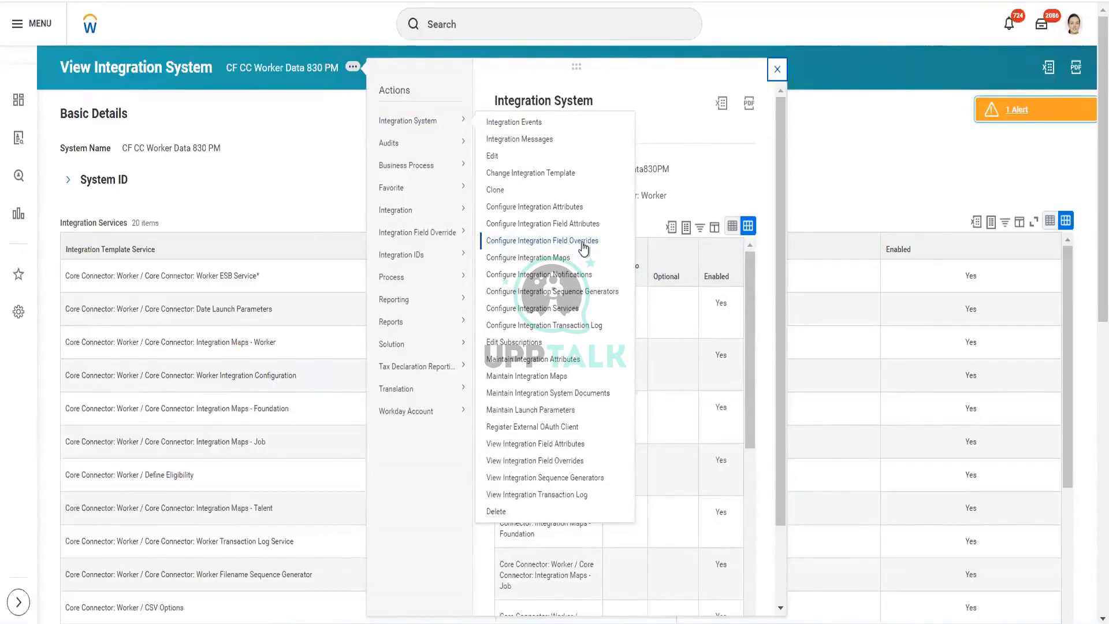
pyautogui.click(583, 247)
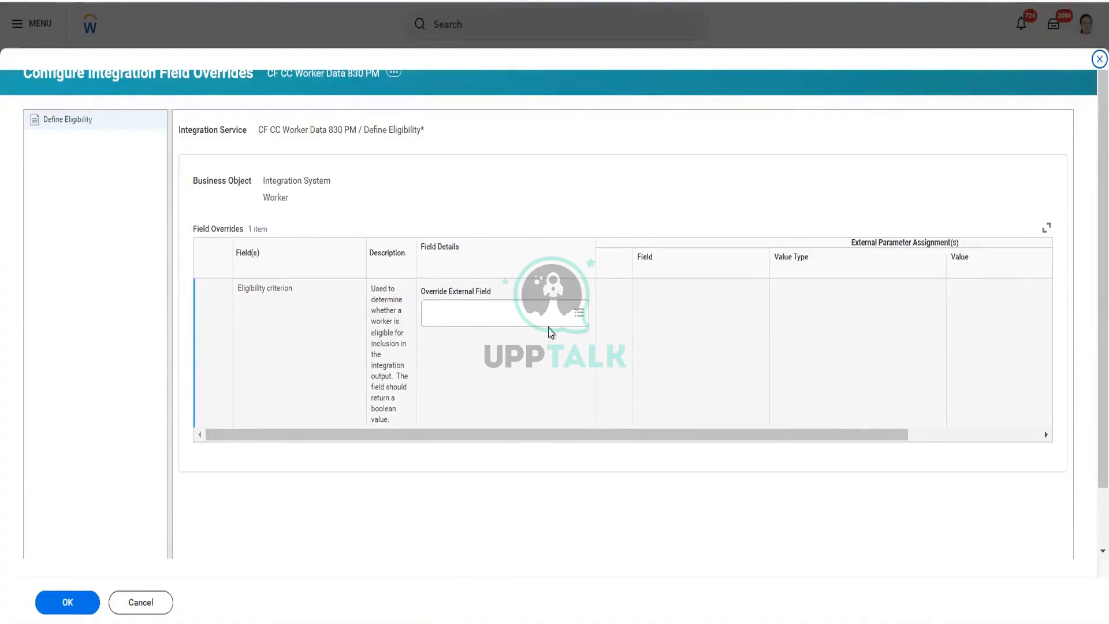
pyautogui.click(578, 315)
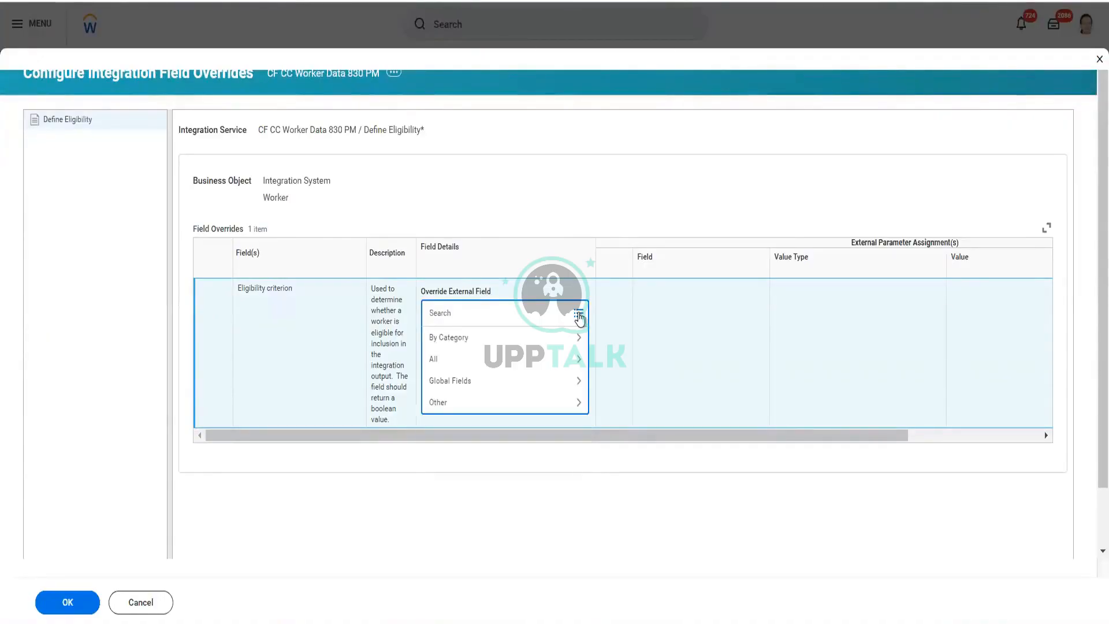
pyautogui.click(500, 346)
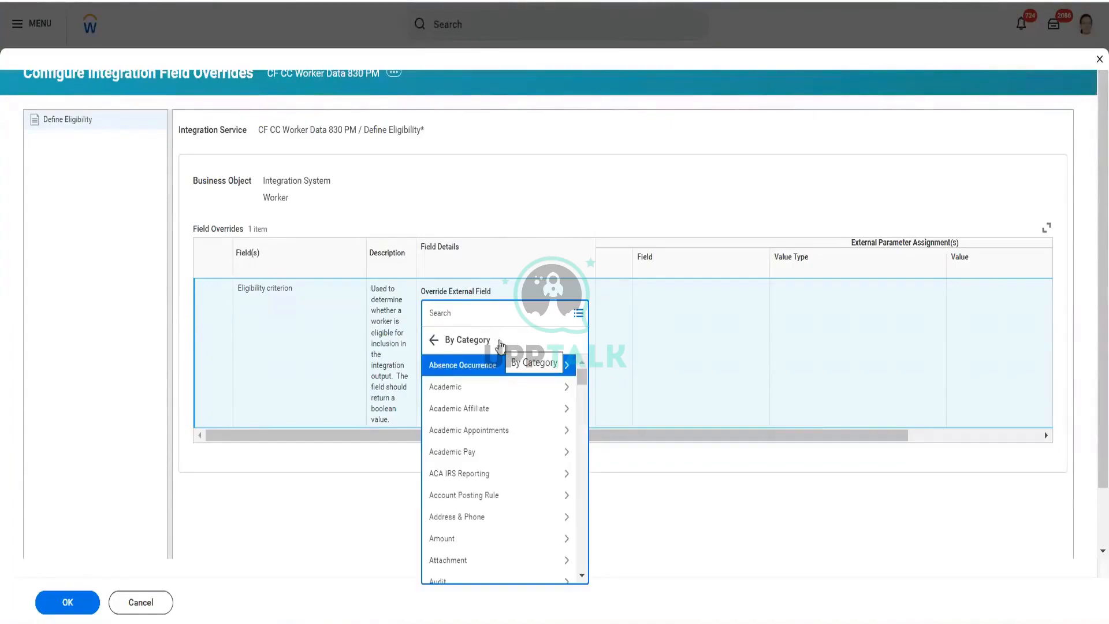
pyautogui.click(433, 341)
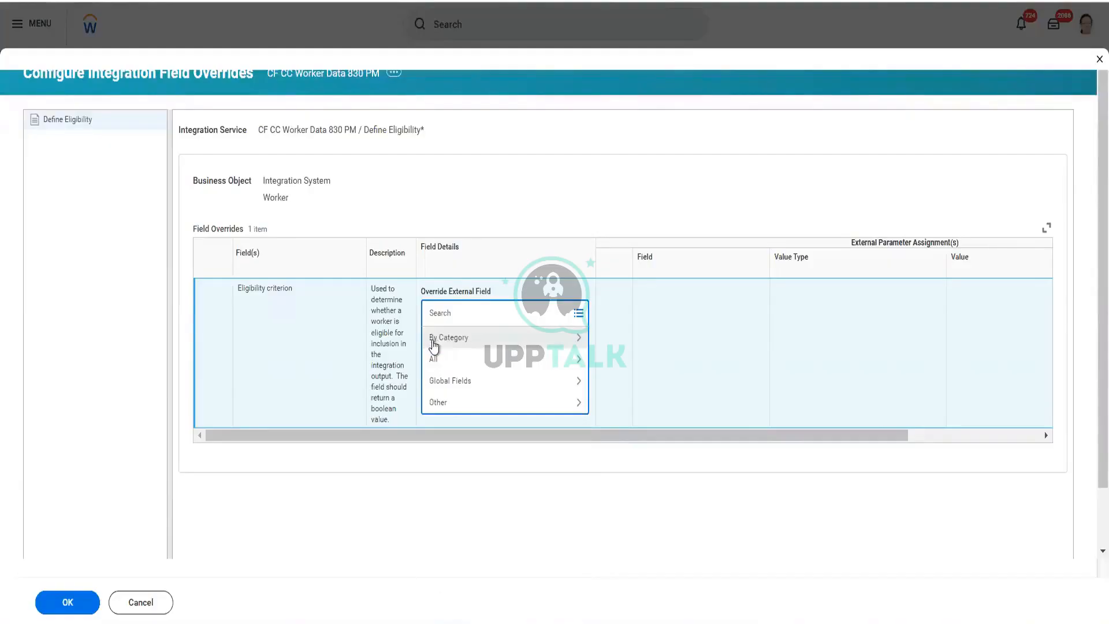
pyautogui.click(456, 381)
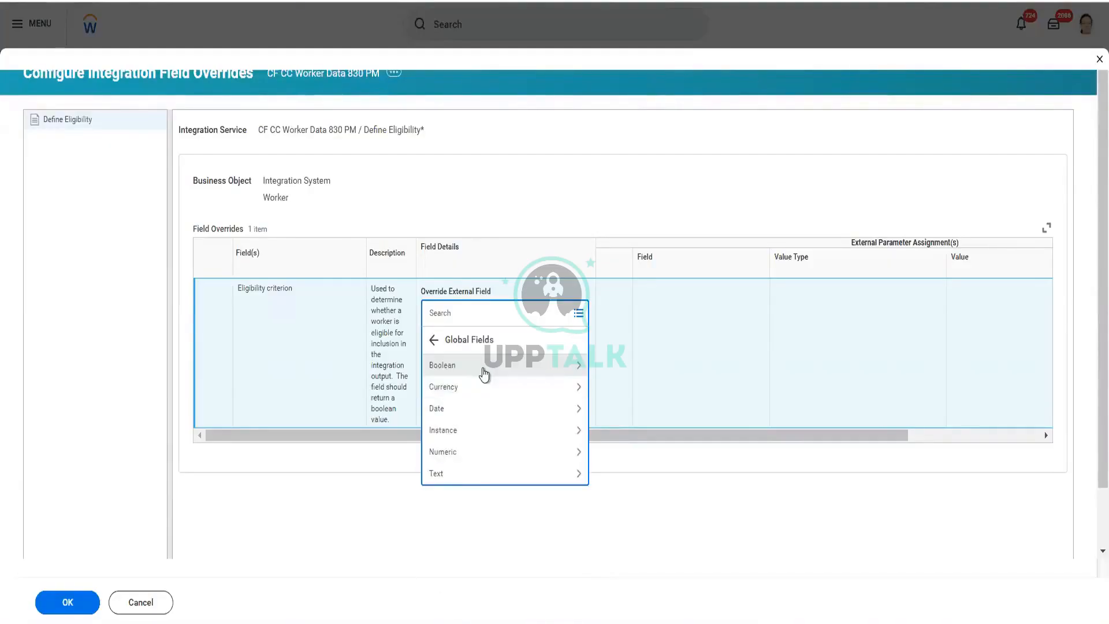
pyautogui.click(484, 372)
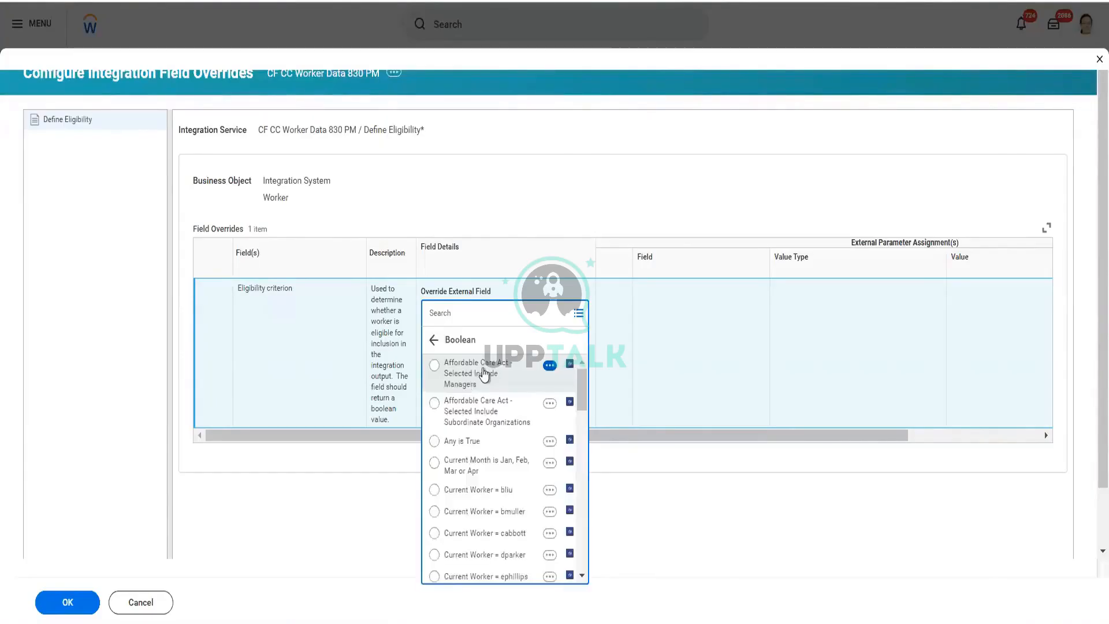
pyautogui.click(484, 374)
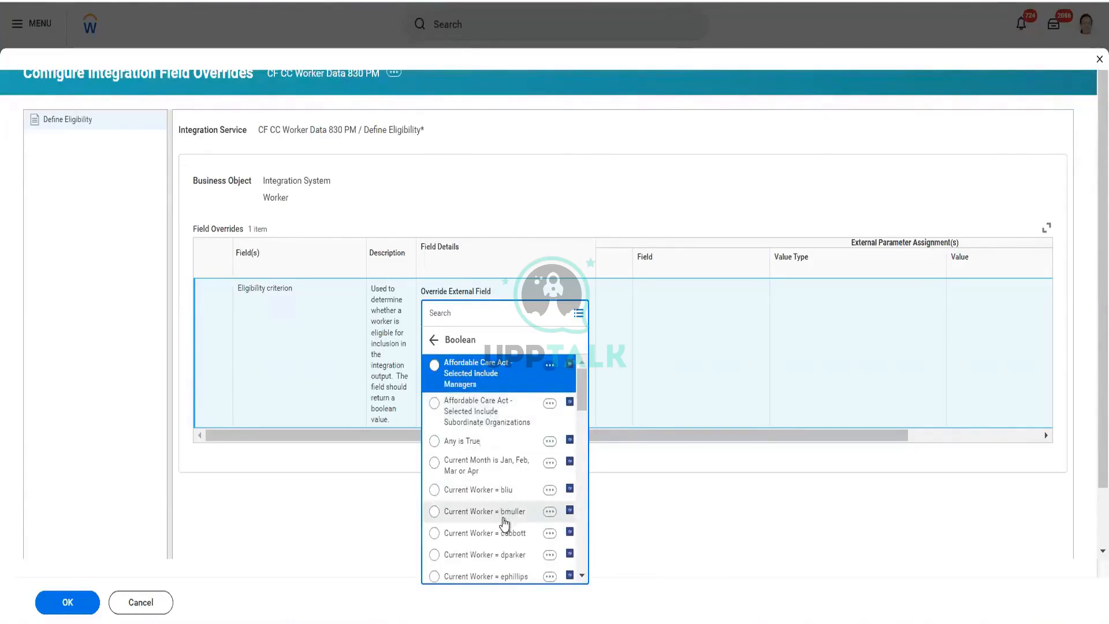
# Step: Set the Eligibility criterion's override external field to Any is True and save the field overrides
pyautogui.scroll(-2, 504, 522)
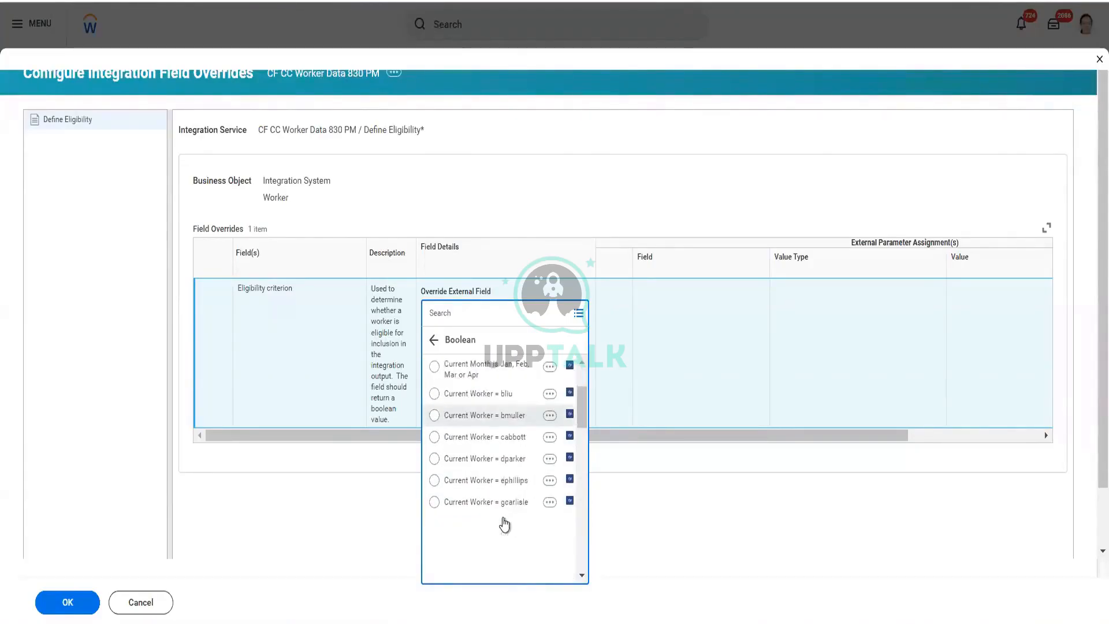
pyautogui.scroll(-2, 505, 523)
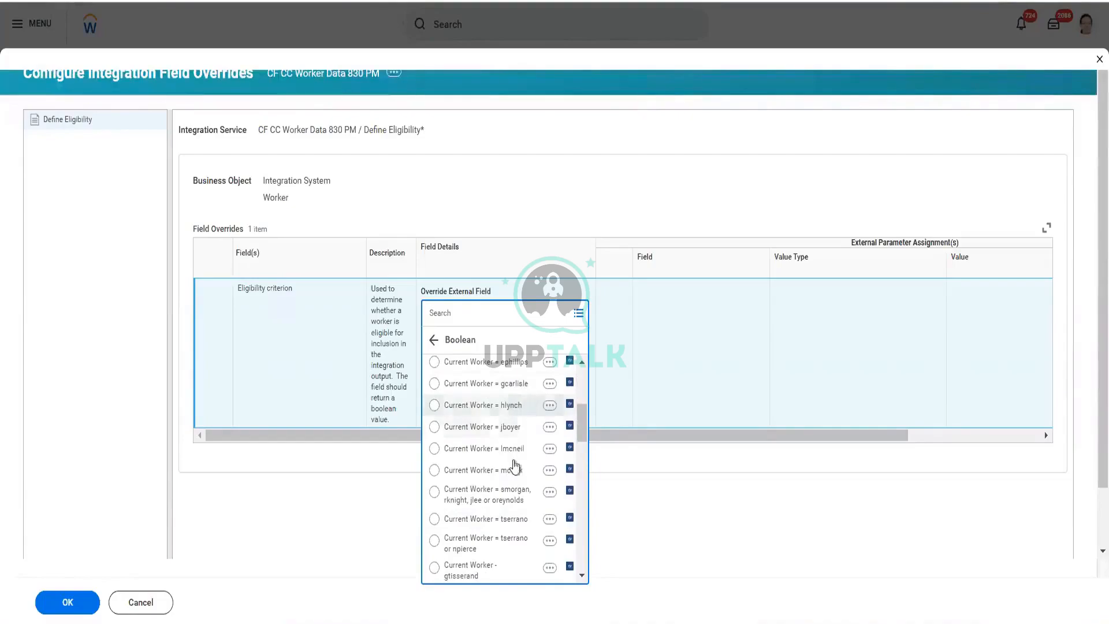
pyautogui.scroll(-3, 482, 547)
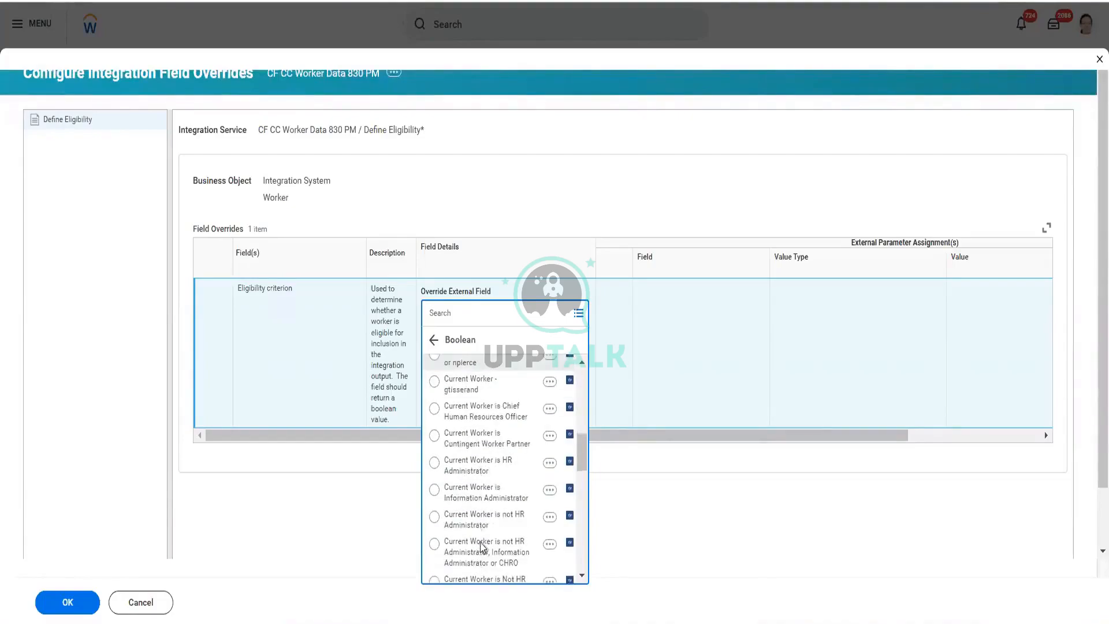
pyautogui.scroll(-3, 482, 548)
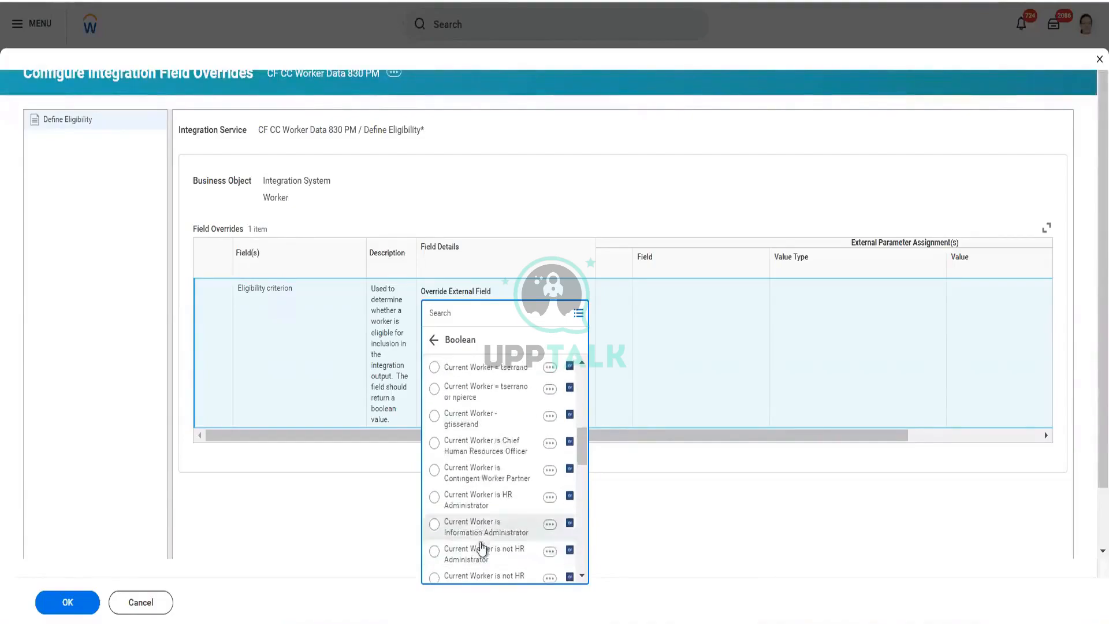
pyautogui.scroll(-1, 482, 547)
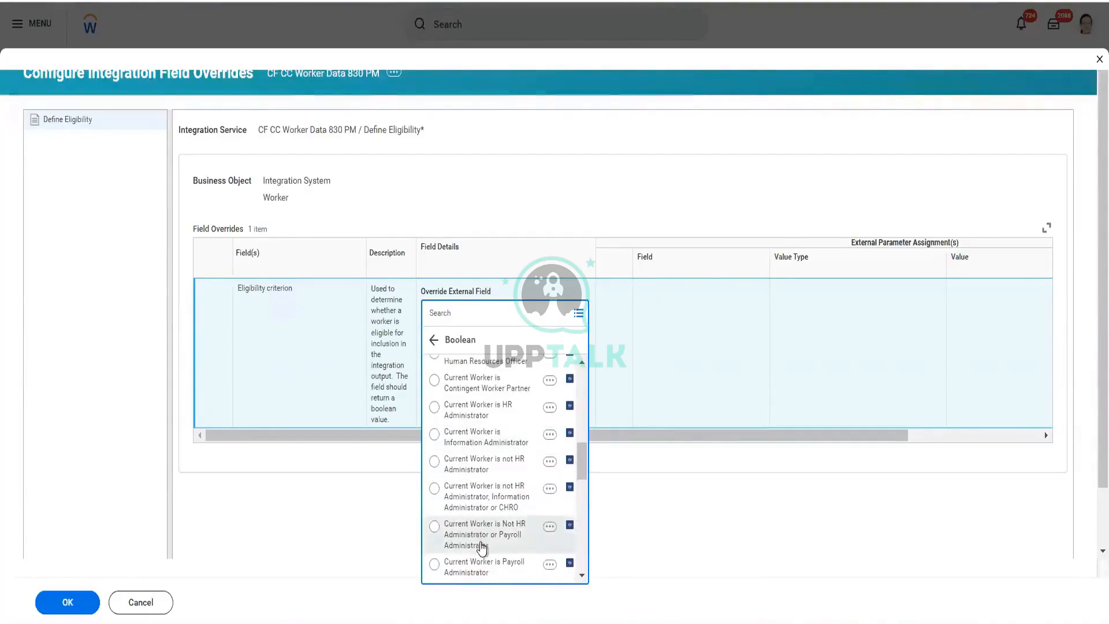
pyautogui.scroll(-3, 483, 547)
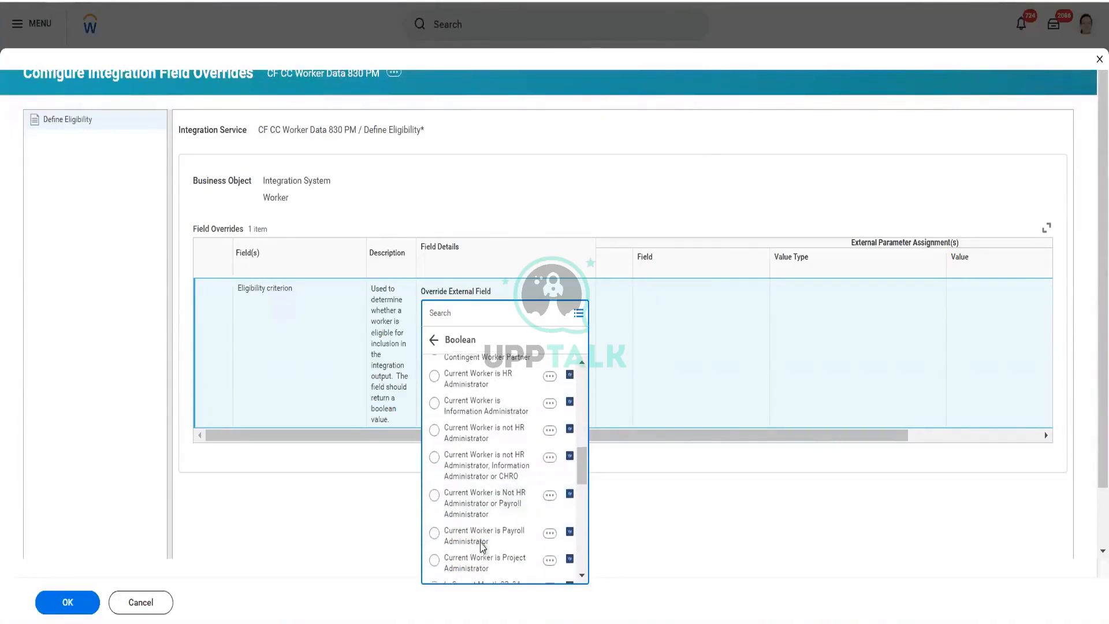
pyautogui.scroll(-2, 483, 548)
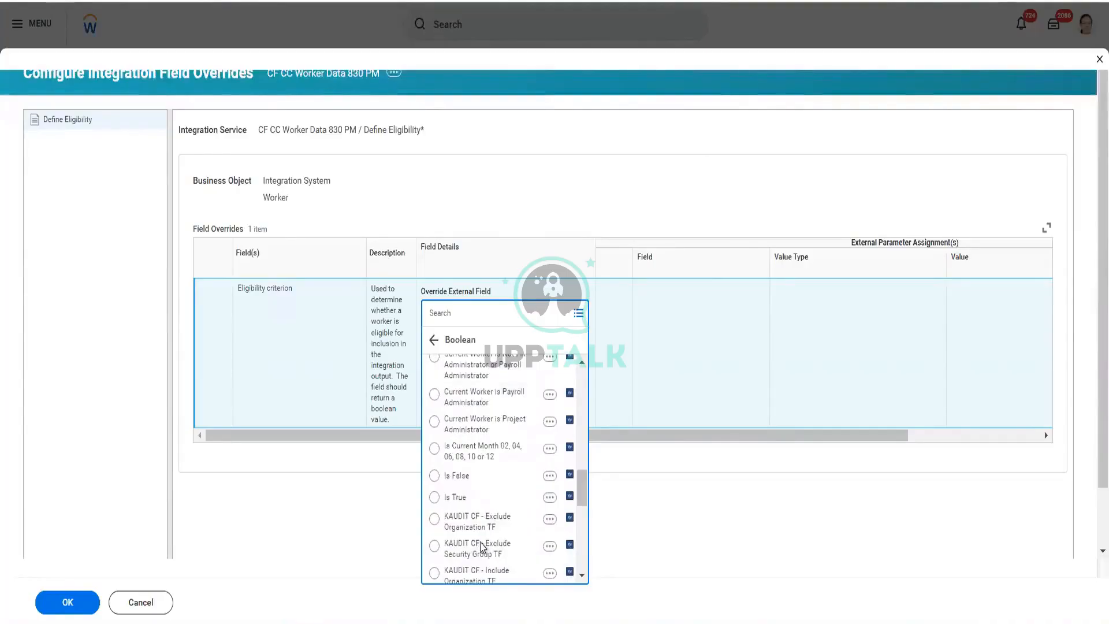
pyautogui.scroll(-10, 482, 547)
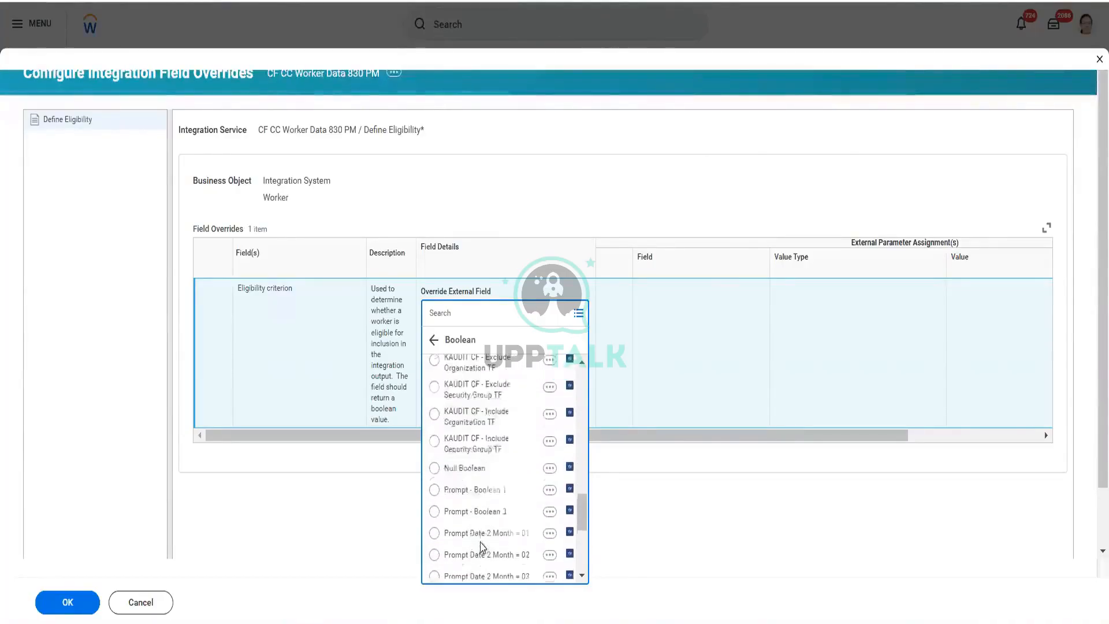
pyautogui.scroll(-3, 483, 548)
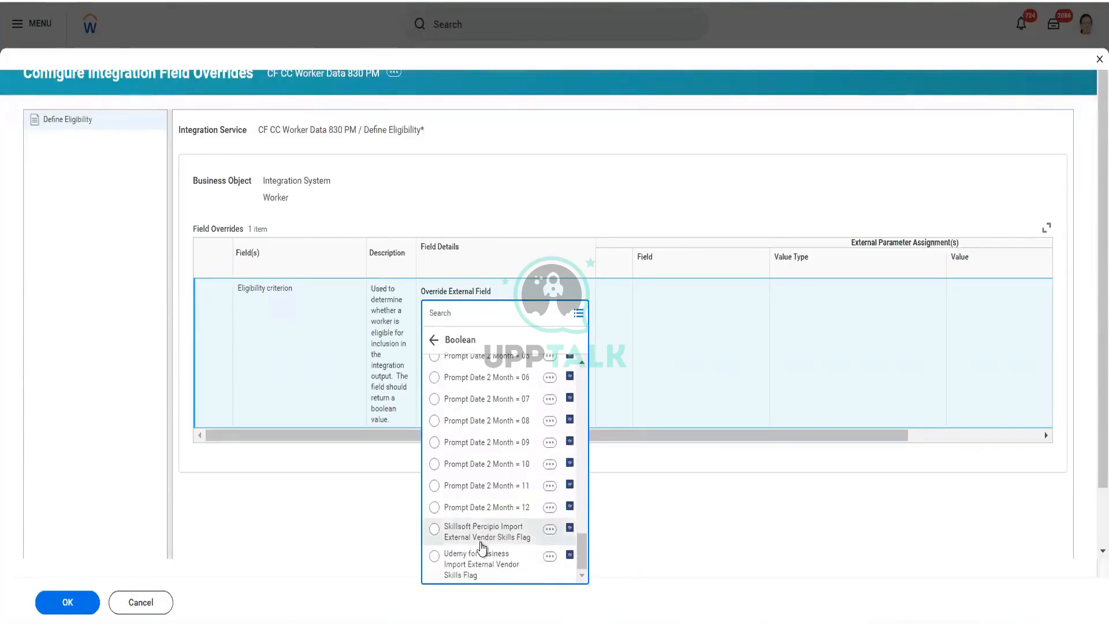
pyautogui.scroll(15, 482, 547)
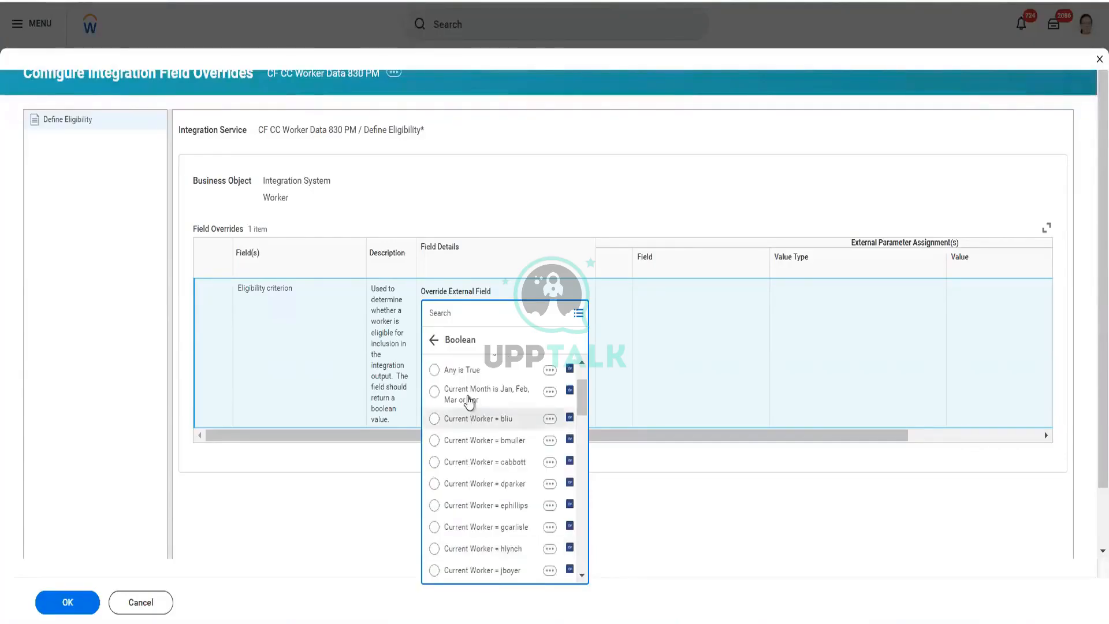
pyautogui.click(462, 369)
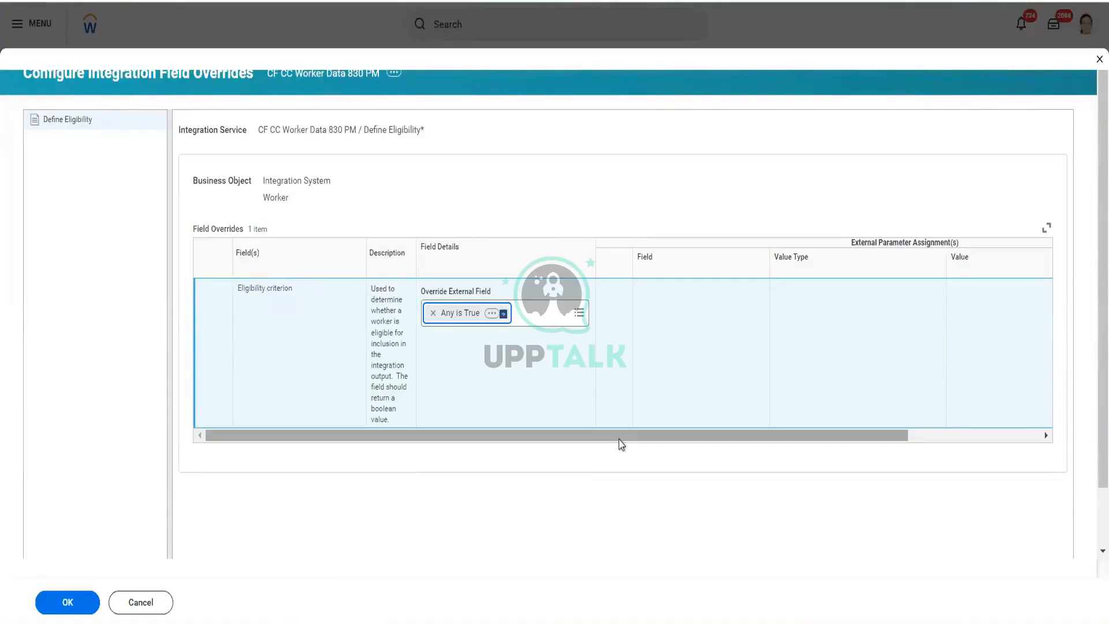
pyautogui.moveTo(619, 439); pyautogui.dragTo(854, 423)
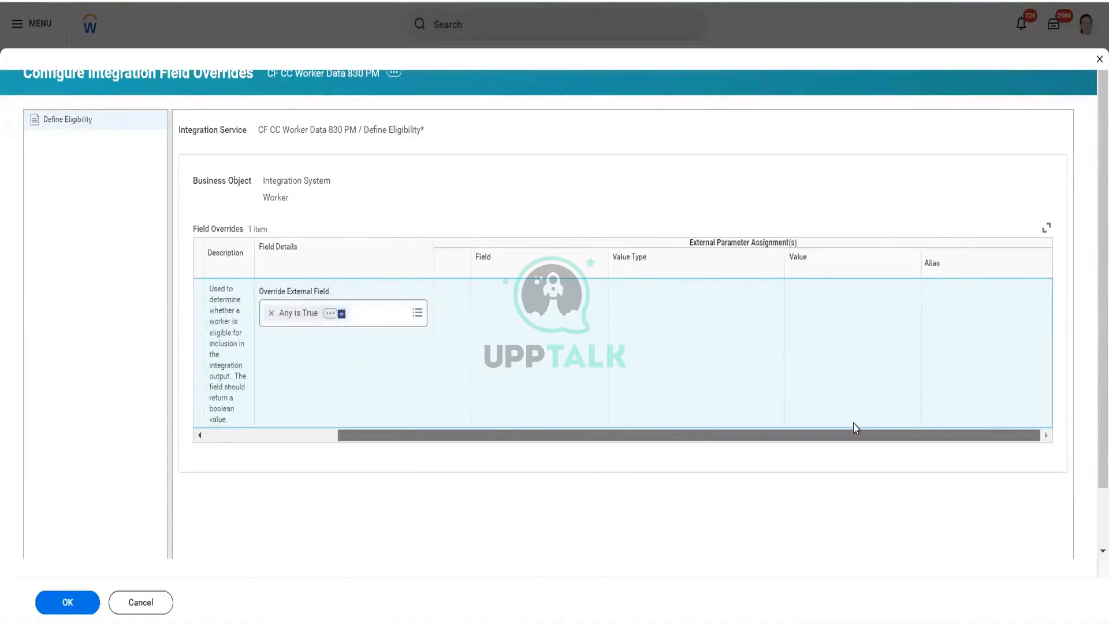
pyautogui.hscroll(-5, 507, 423)
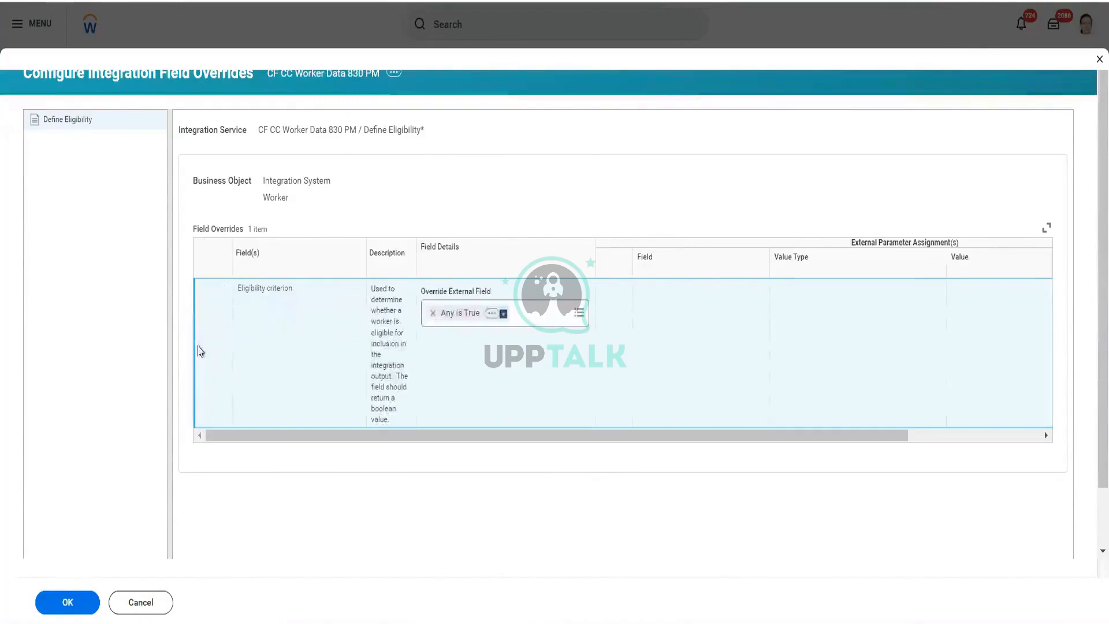
pyautogui.click(68, 604)
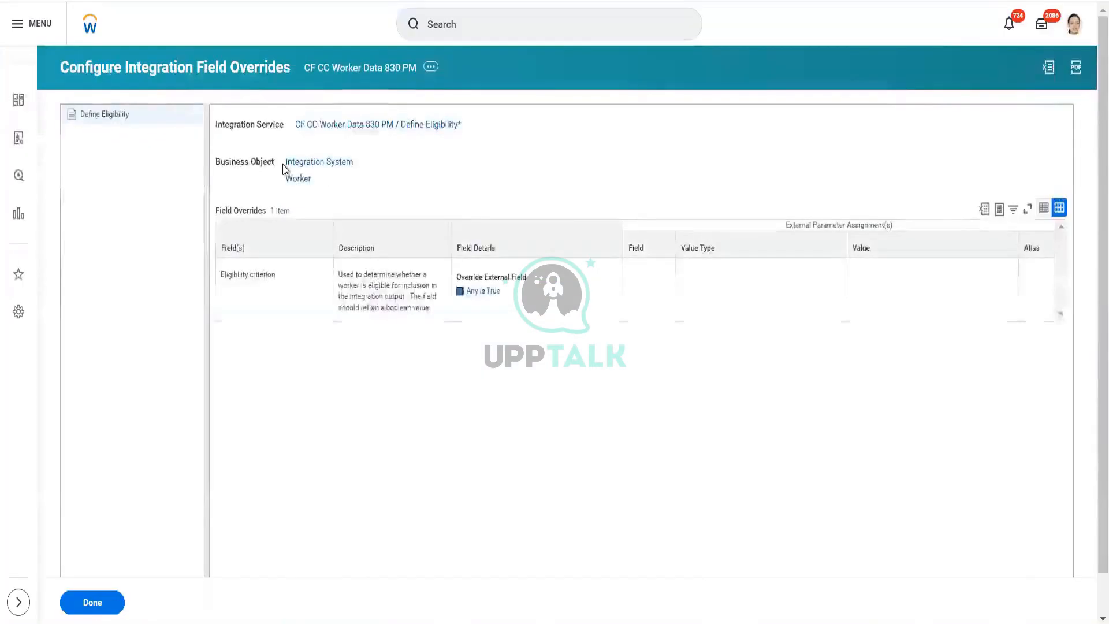
pyautogui.click(93, 602)
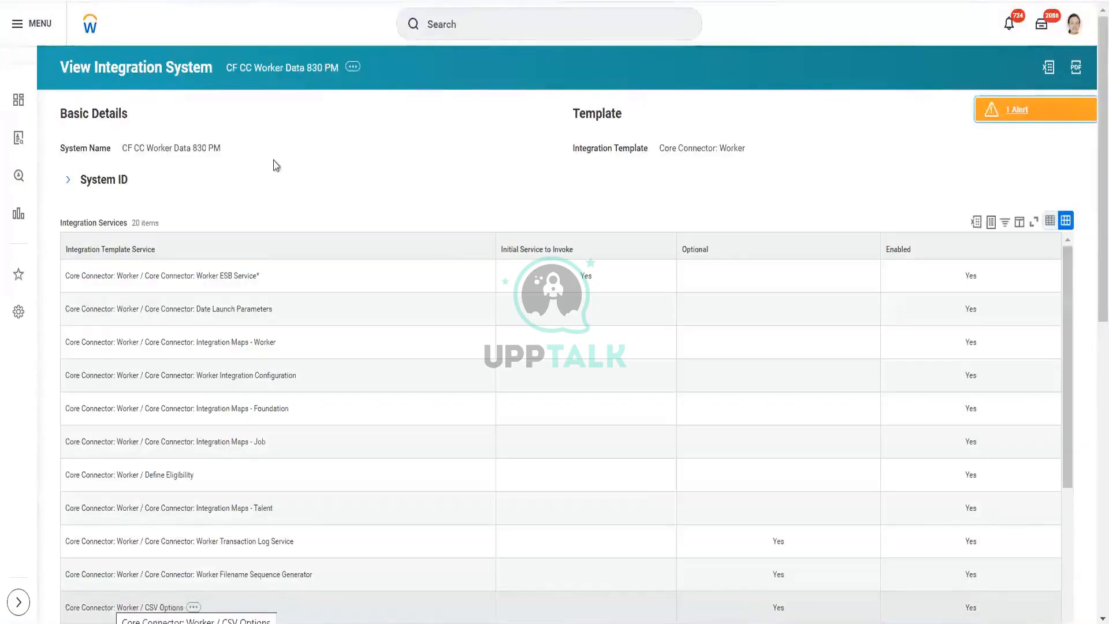
# Step: Launch the integration to run now with the Full File option enabled
pyautogui.click(353, 69)
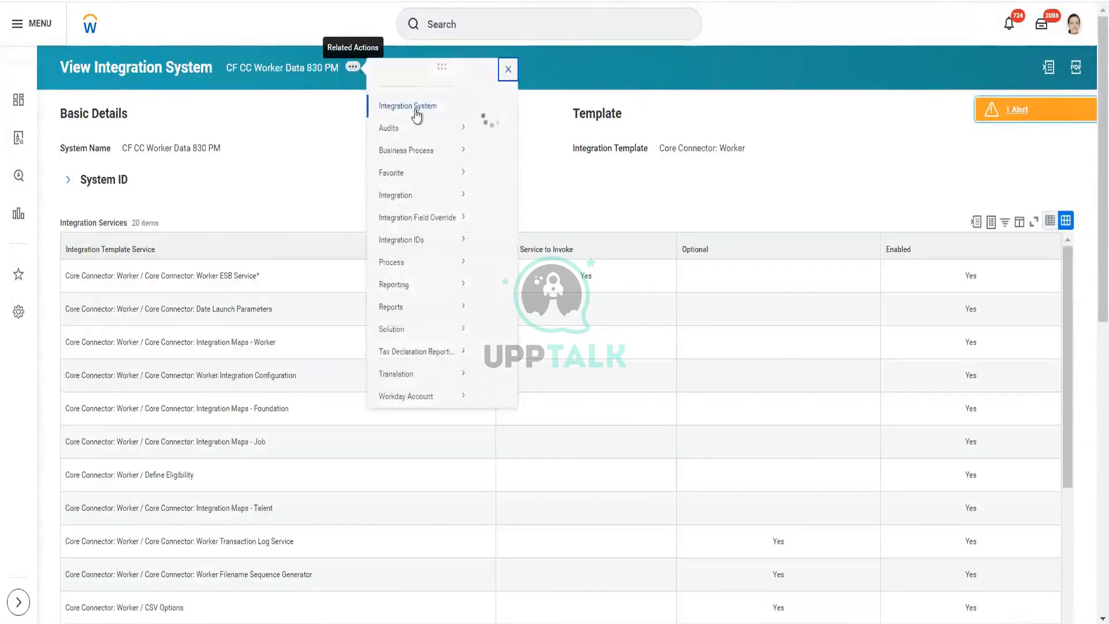
pyautogui.moveTo(417, 115)
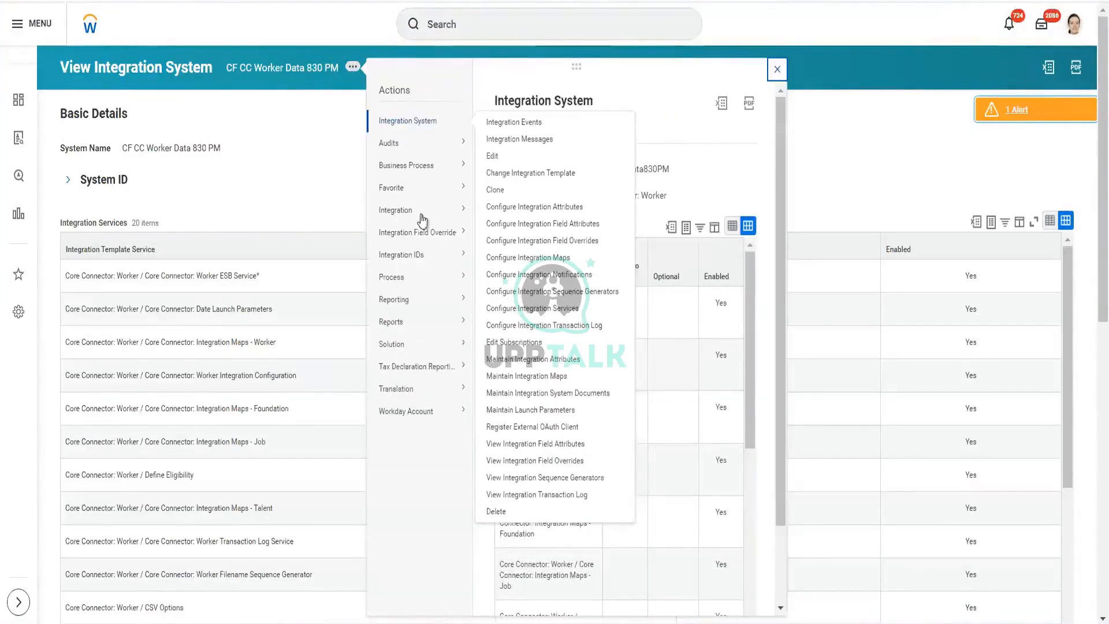
pyautogui.moveTo(419, 217)
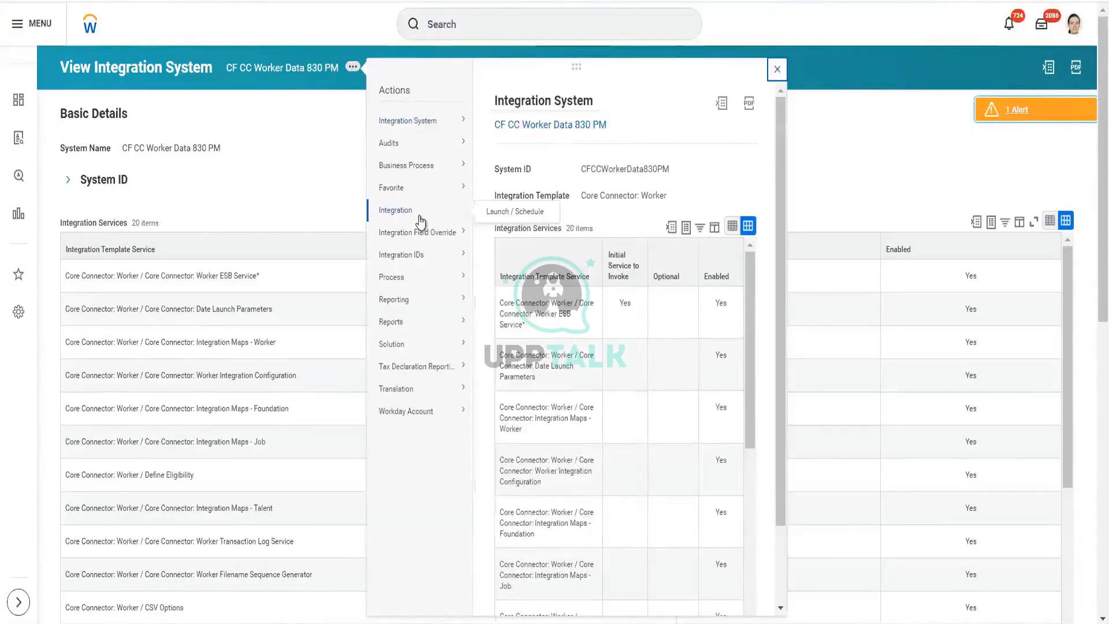
pyautogui.click(502, 215)
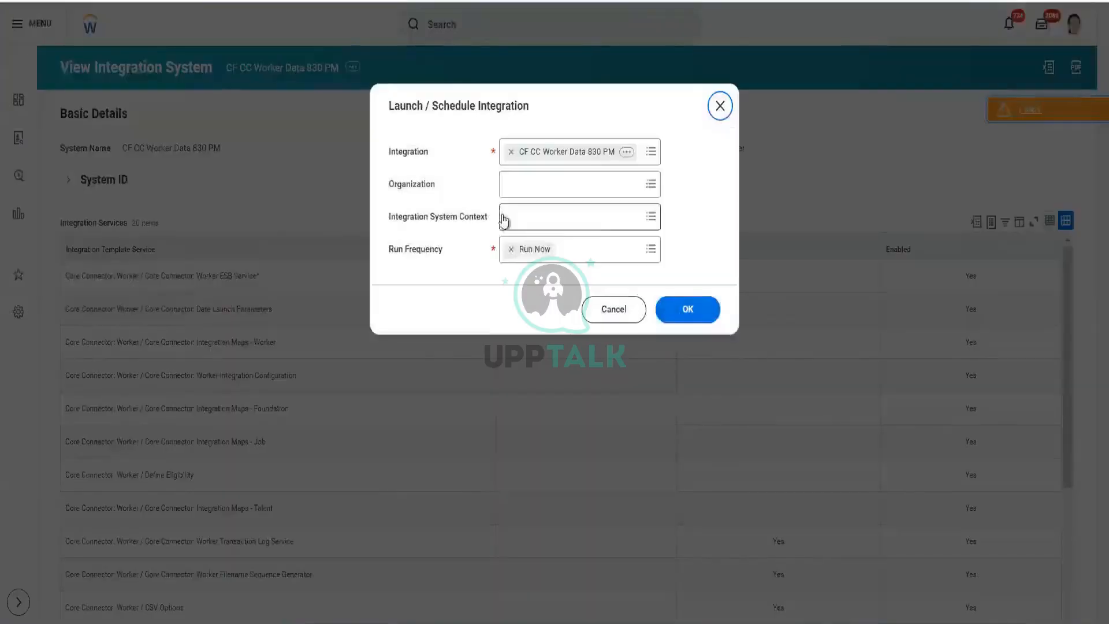
pyautogui.click(687, 312)
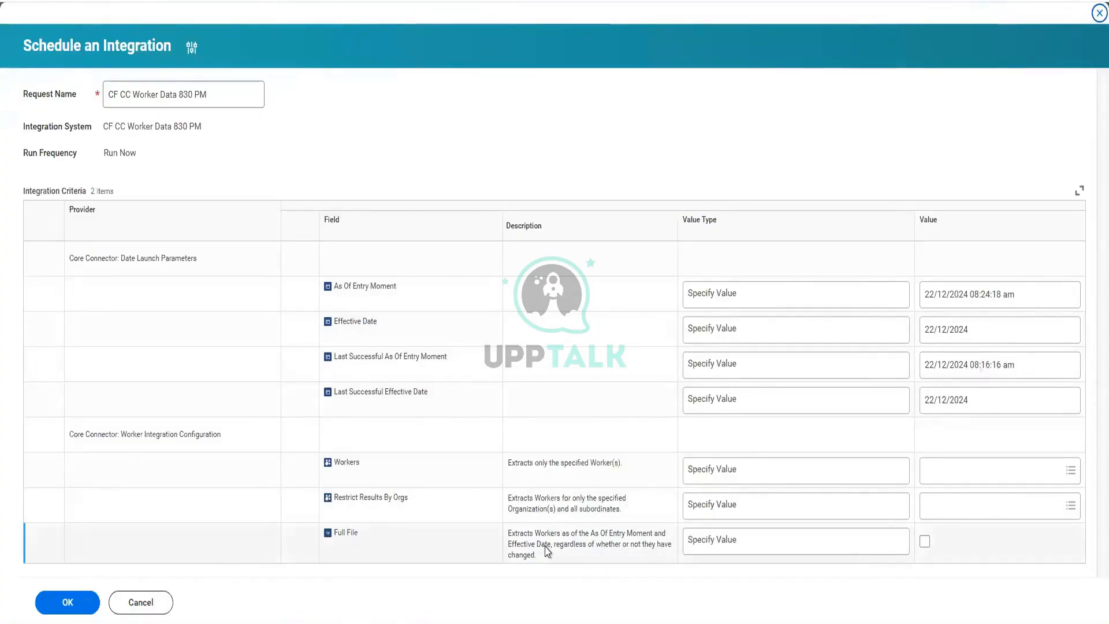
pyautogui.click(925, 541)
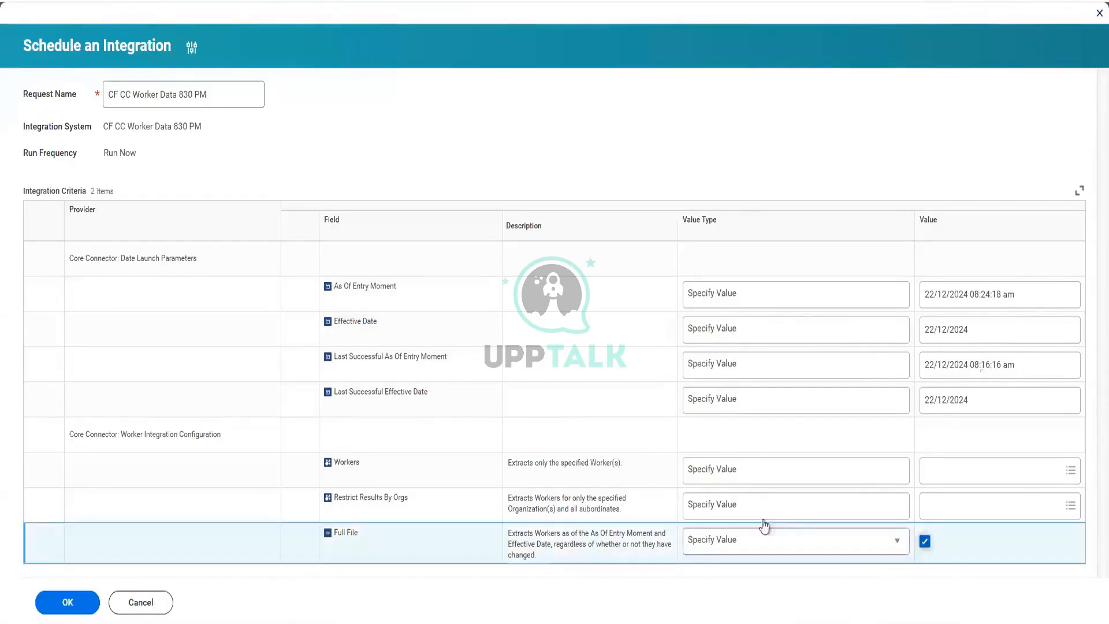
pyautogui.click(63, 608)
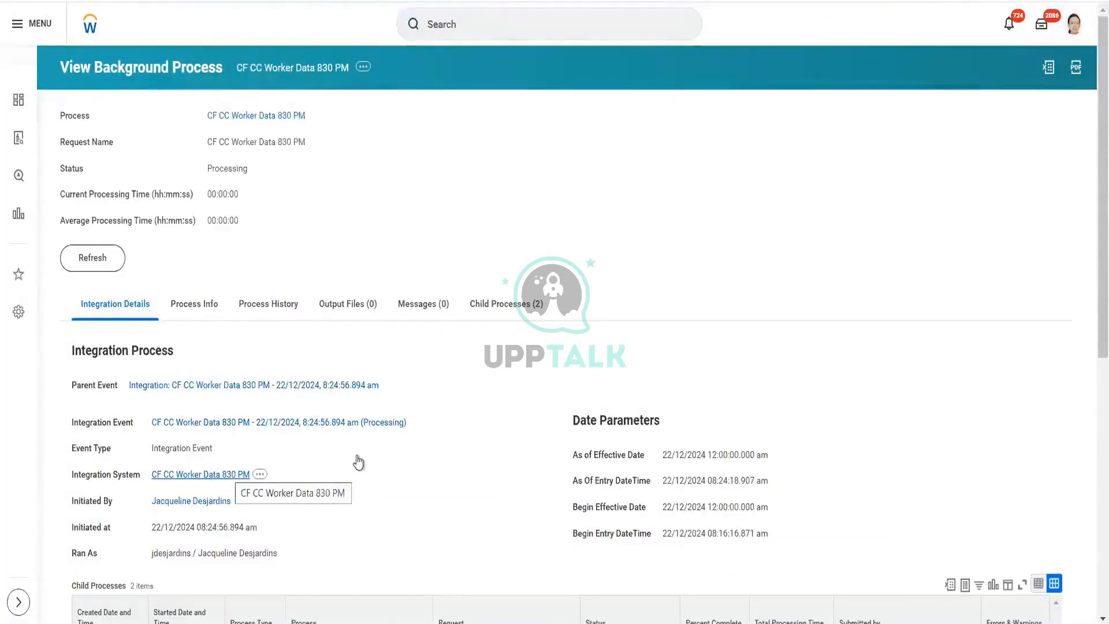
# Step: Refresh the new background process and review its status and child processes
pyautogui.scroll(-5, 376, 459)
pyautogui.scroll(-3, 376, 459)
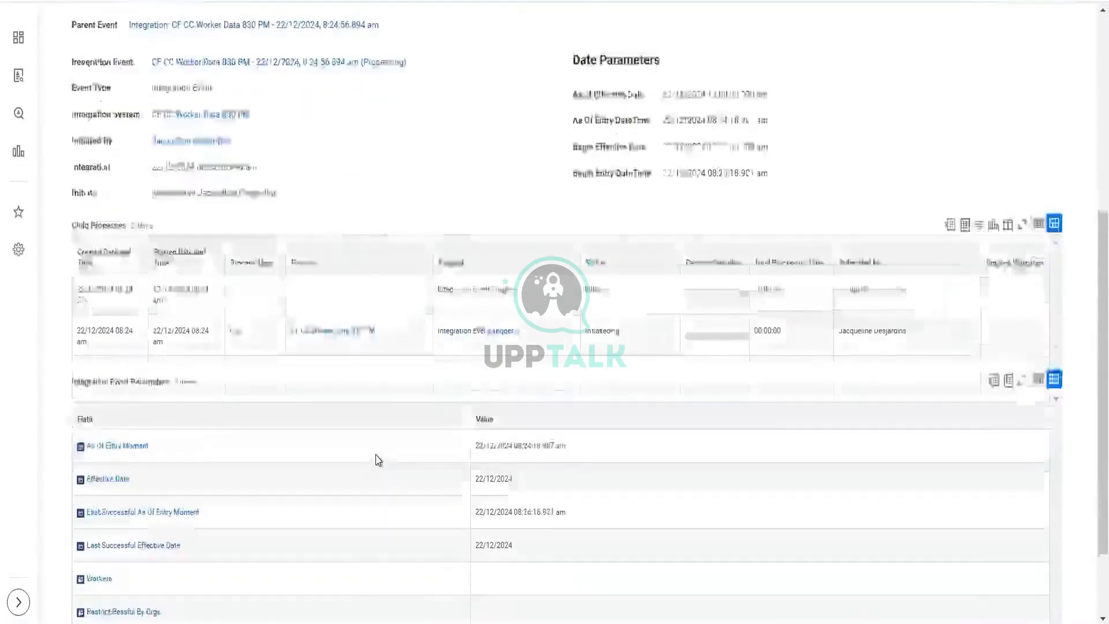
pyautogui.scroll(8, 376, 458)
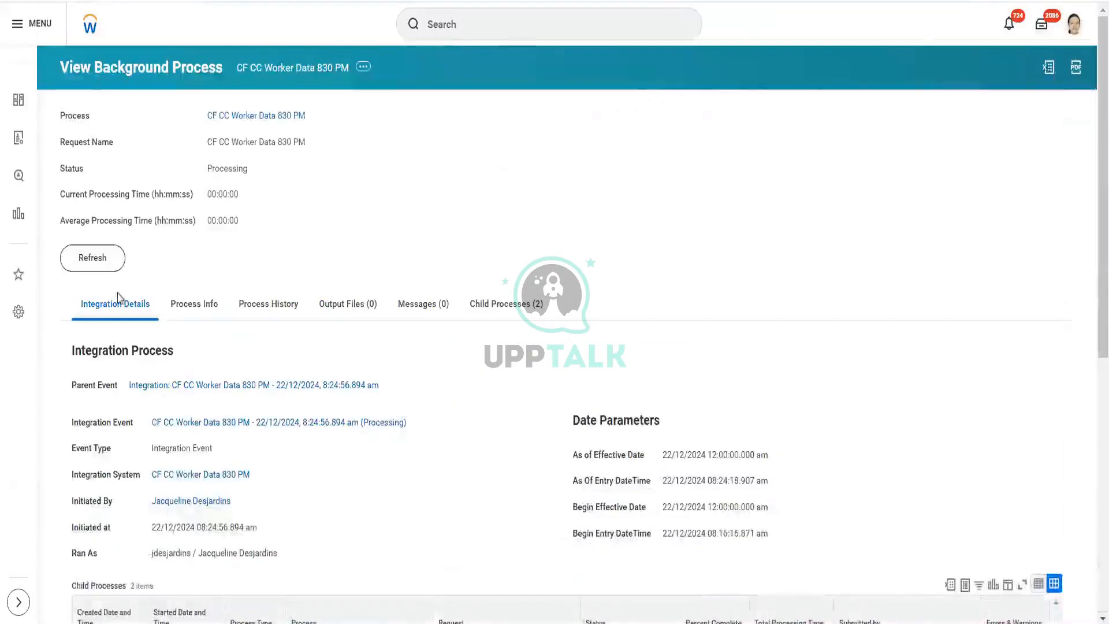
pyautogui.click(101, 265)
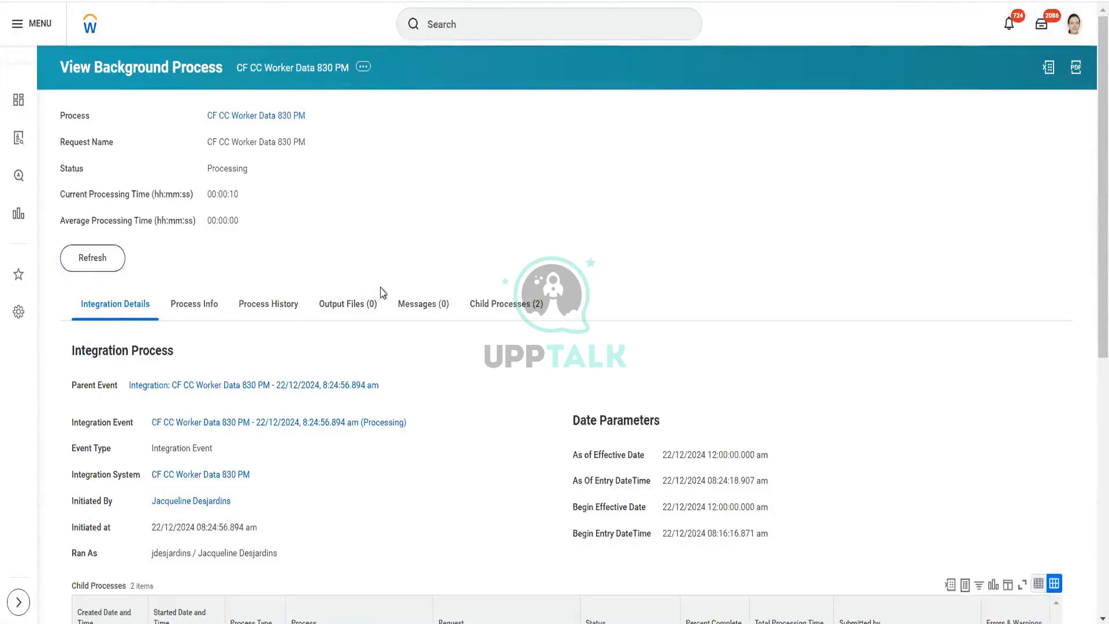
pyautogui.scroll(-5, 381, 293)
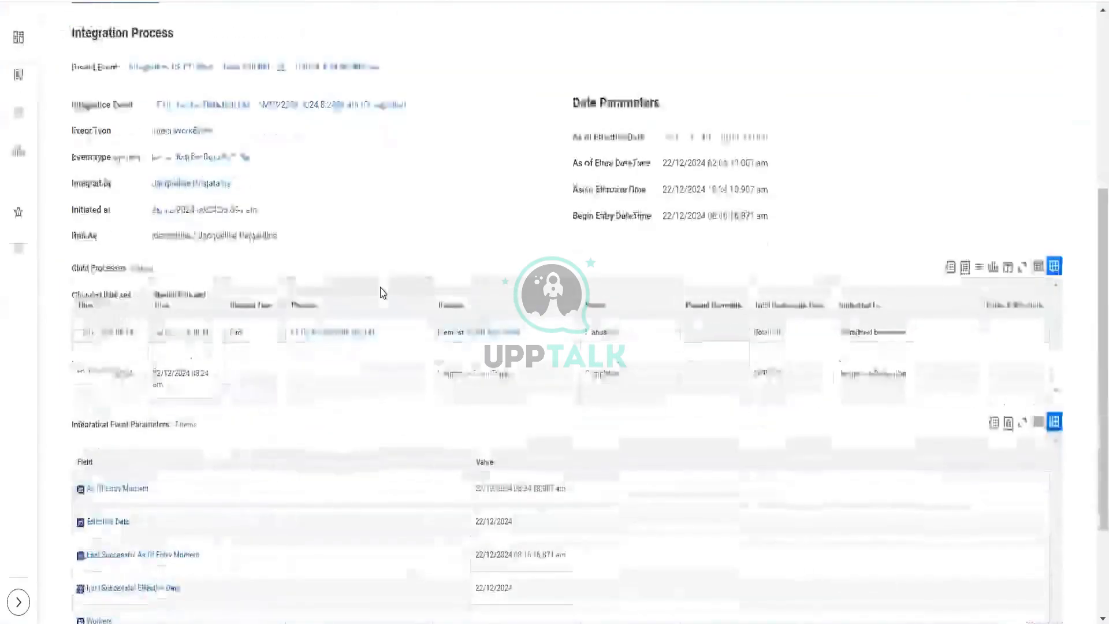
pyautogui.scroll(4, 382, 293)
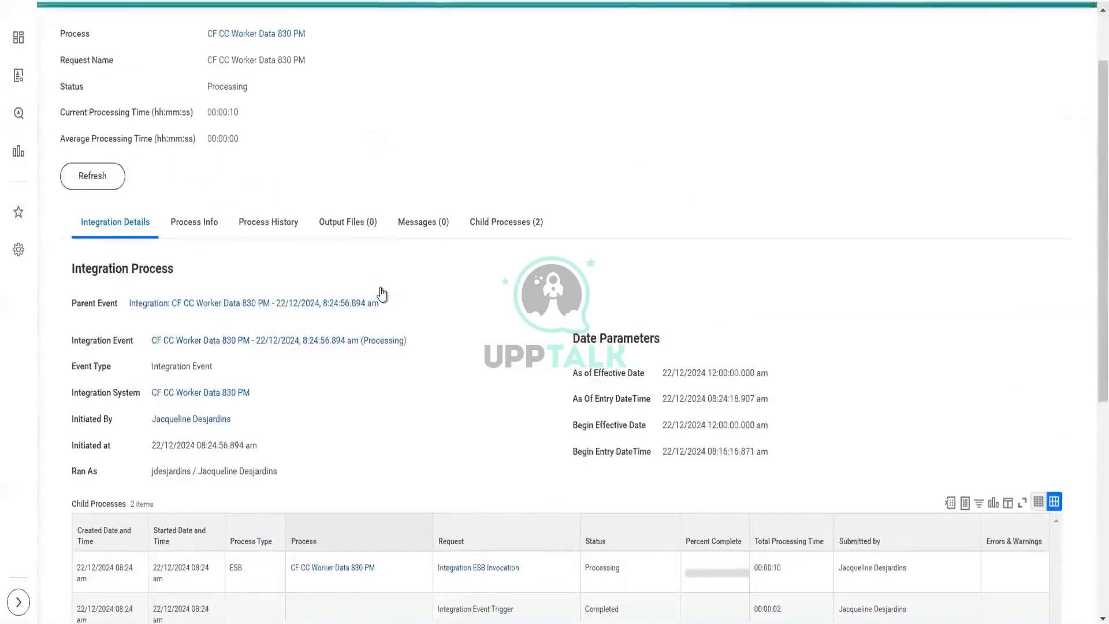
# Step: Refresh the running integration process again and review its progress, integration details and child processes
pyautogui.click(92, 176)
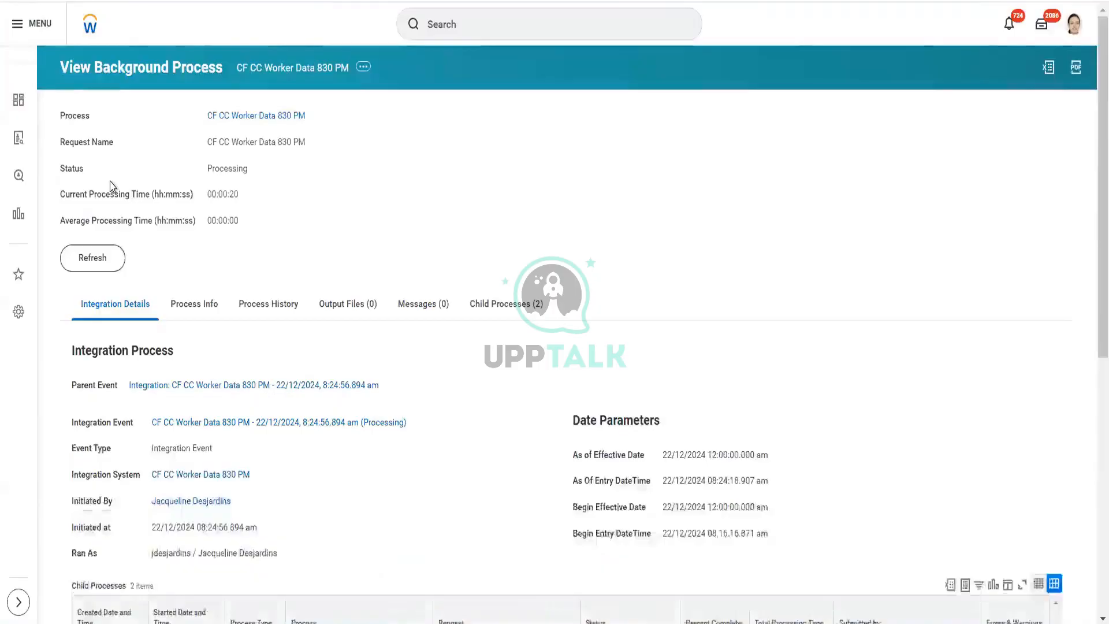
pyautogui.scroll(-4, 293, 173)
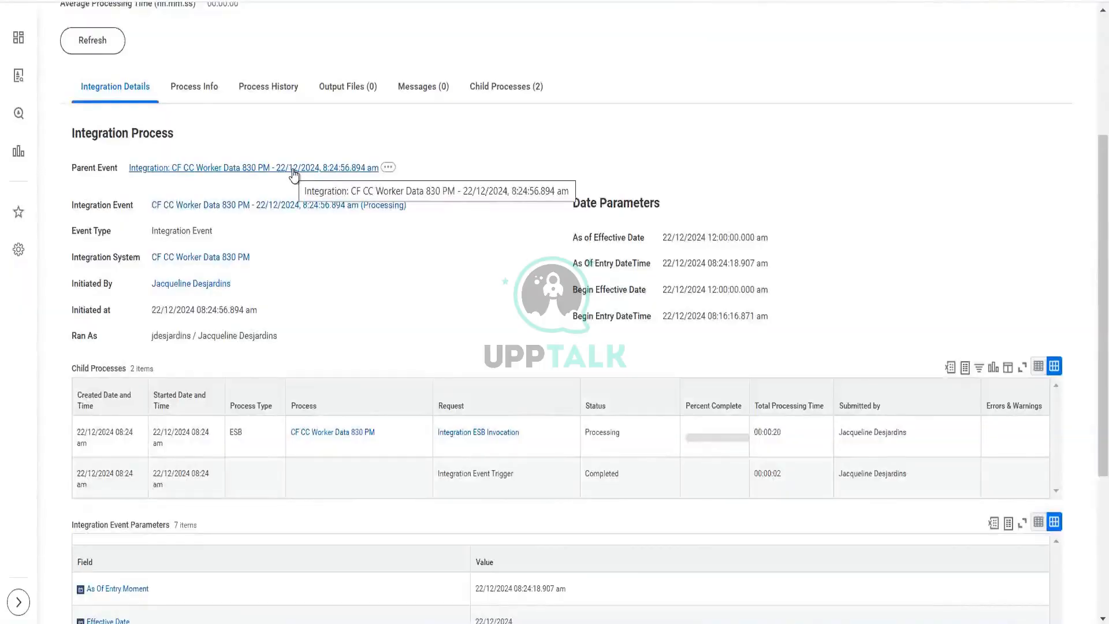
pyautogui.scroll(-4, 292, 174)
pyautogui.scroll(8, 292, 173)
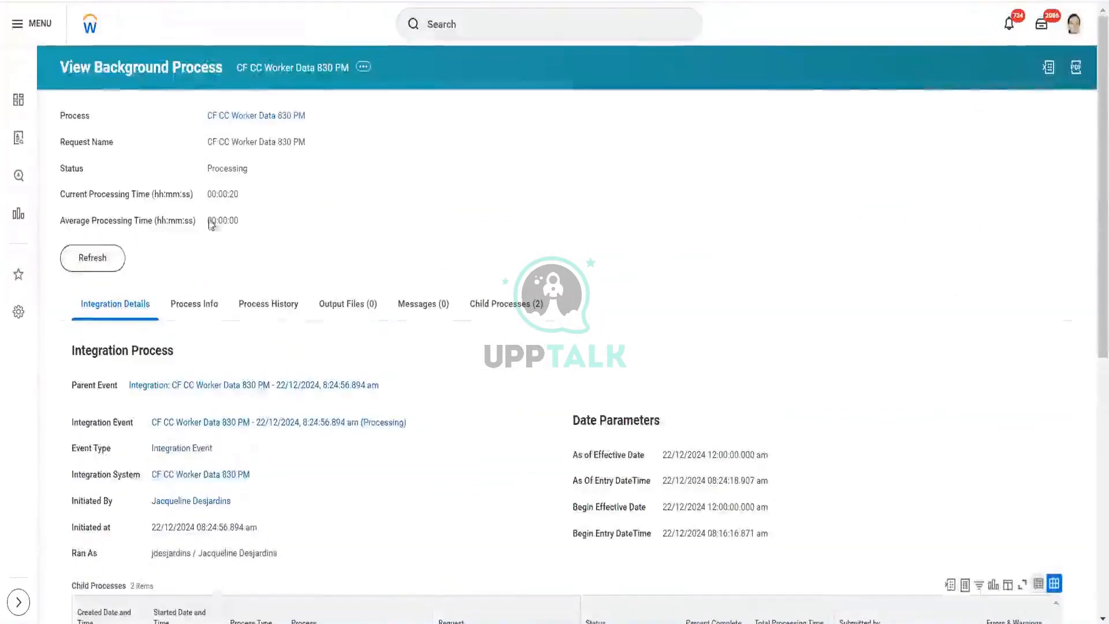
pyautogui.click(104, 262)
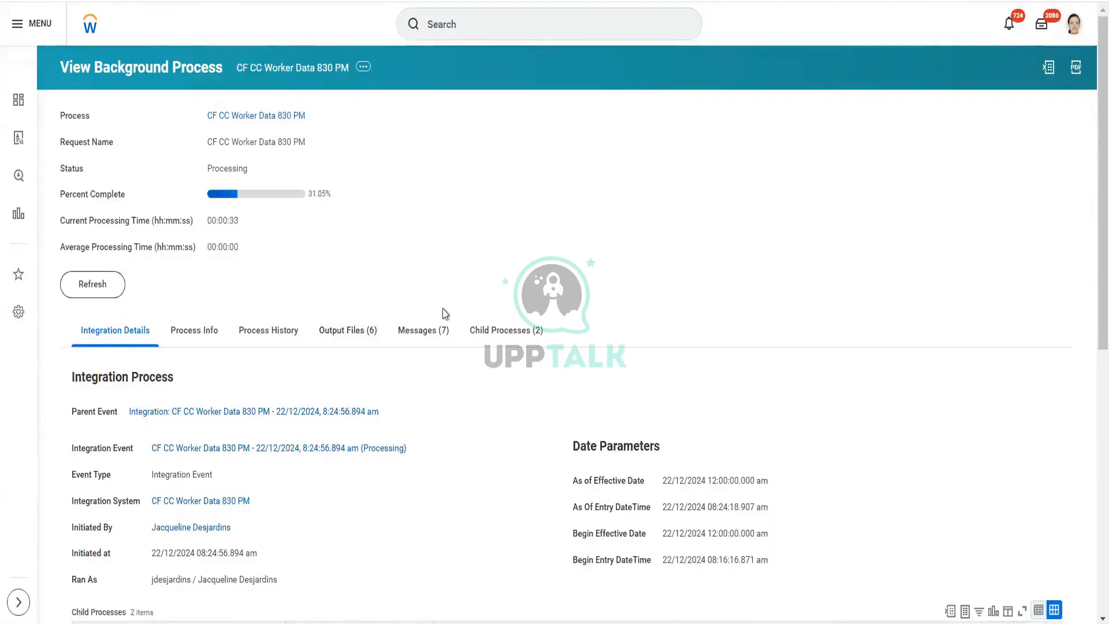
pyautogui.scroll(-5, 445, 313)
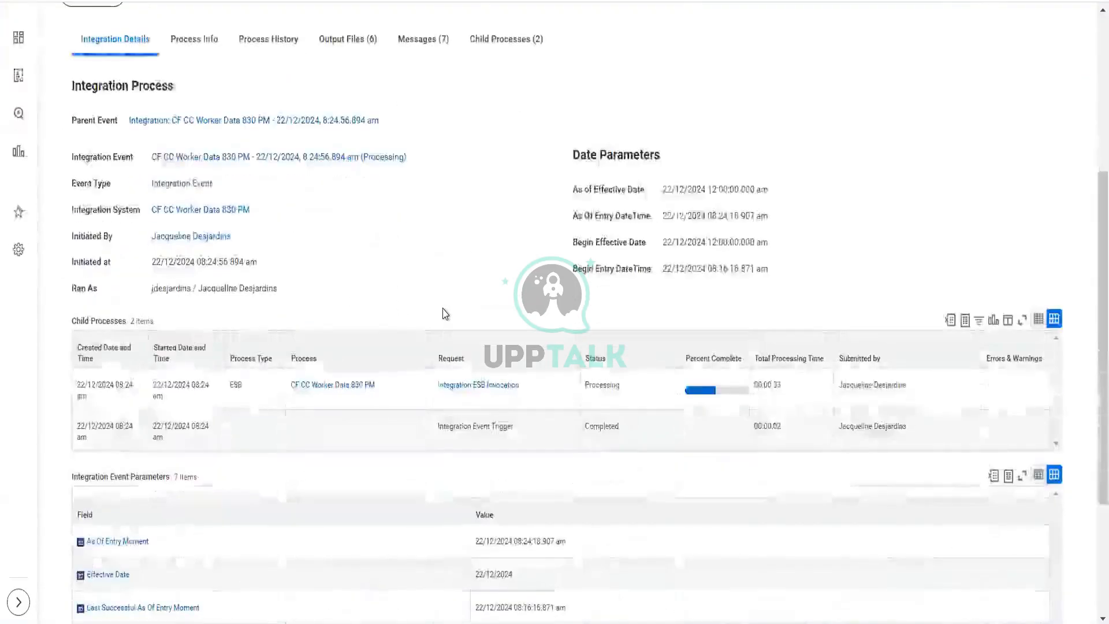
pyautogui.scroll(5, 444, 312)
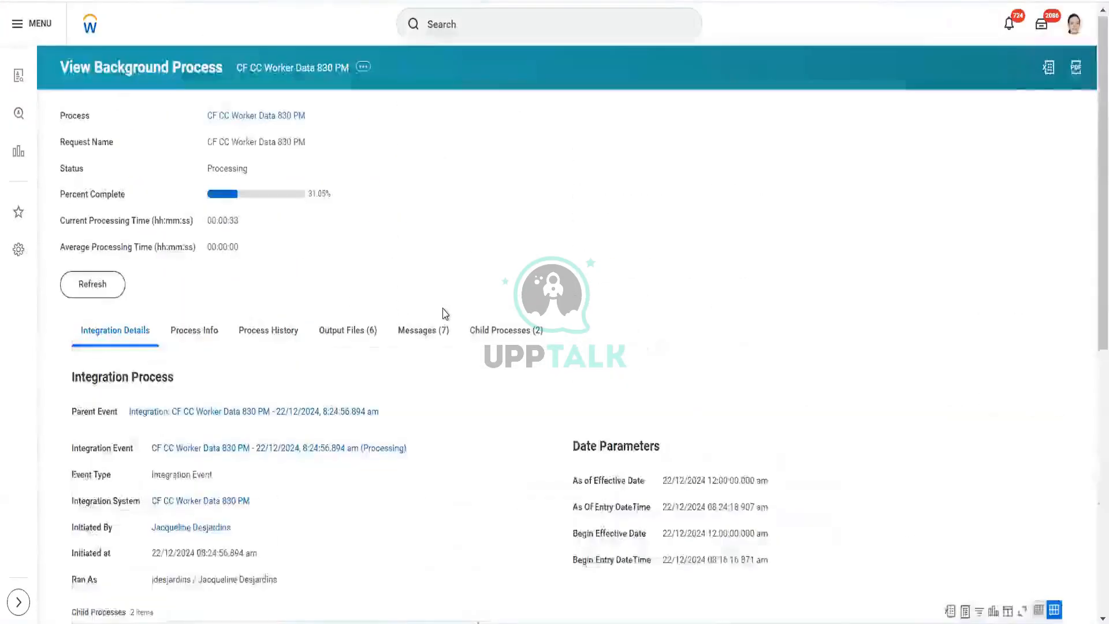
# Step: Browse the audit files listed under the process's output files, then refresh the process until it completes
pyautogui.click(361, 334)
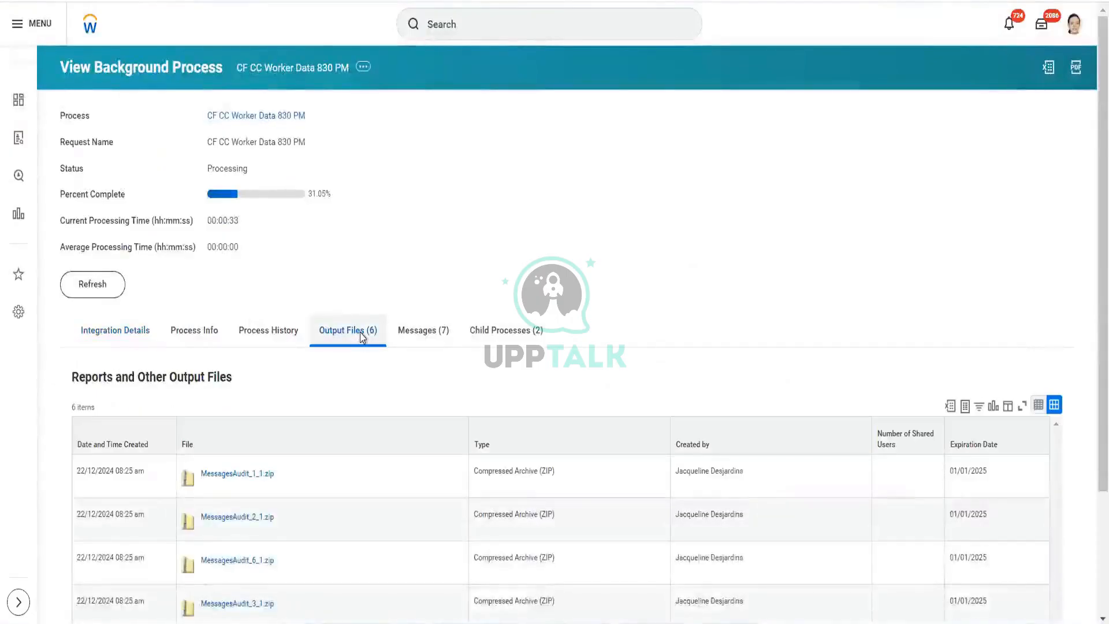
pyautogui.scroll(-1, 363, 338)
pyautogui.scroll(-2, 363, 338)
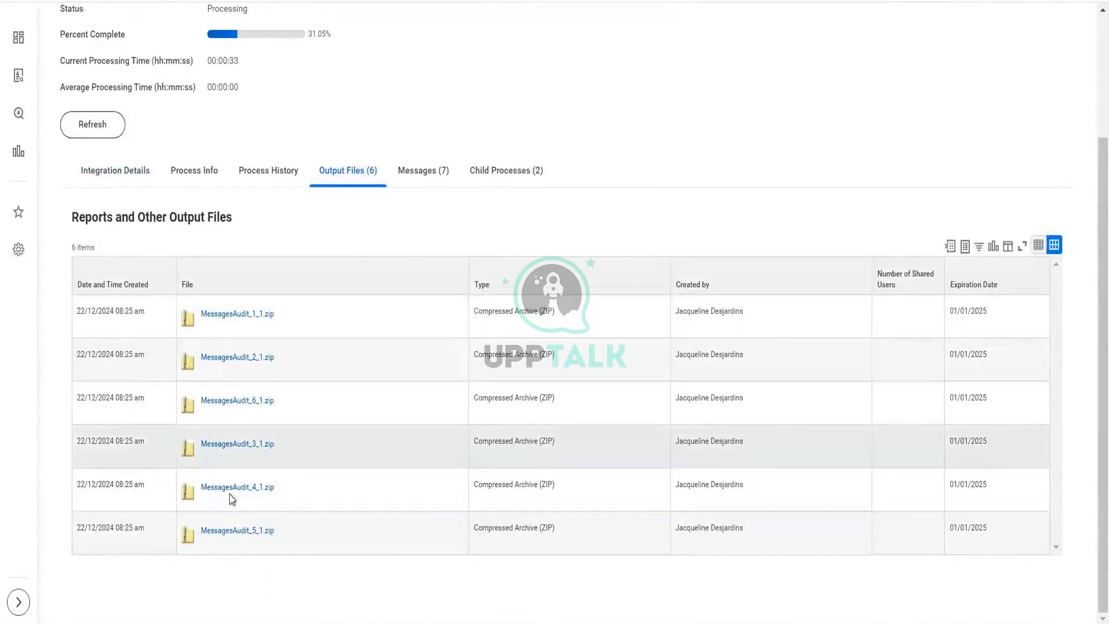
pyautogui.scroll(3, 248, 357)
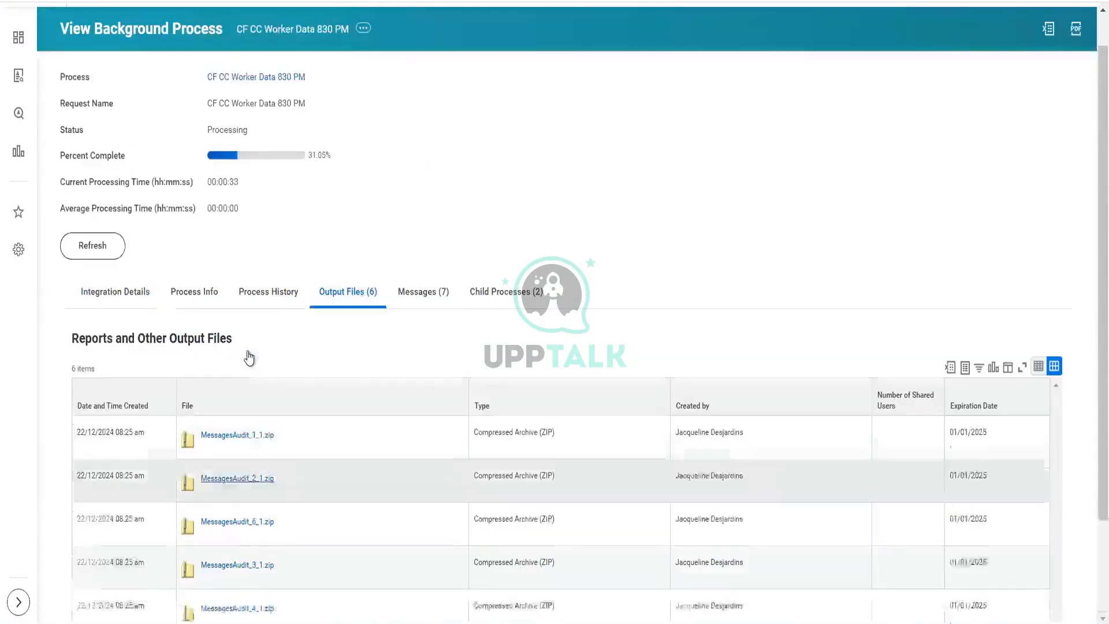
pyautogui.click(103, 270)
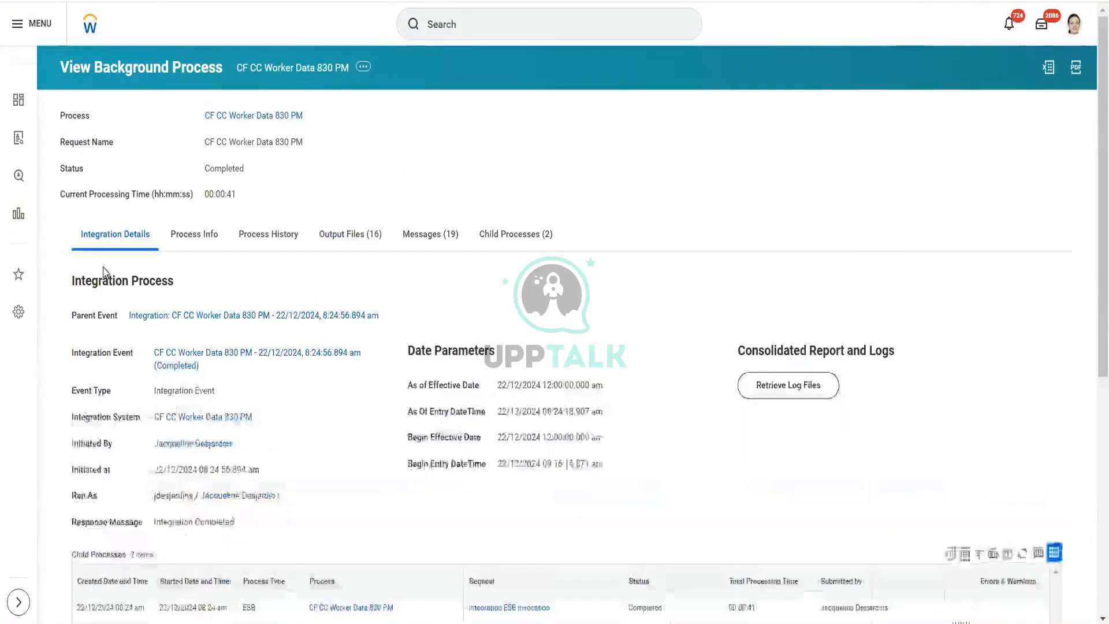
# Step: Review the completed process's output files, then download and open the output.csv deliverable
pyautogui.click(362, 239)
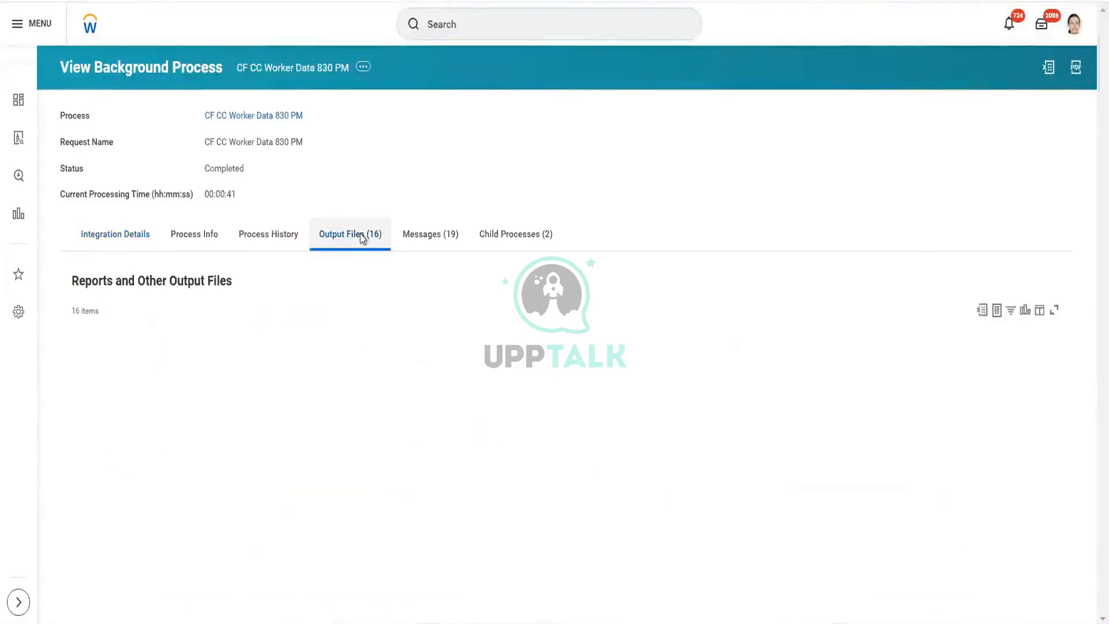
pyautogui.scroll(-5, 435, 386)
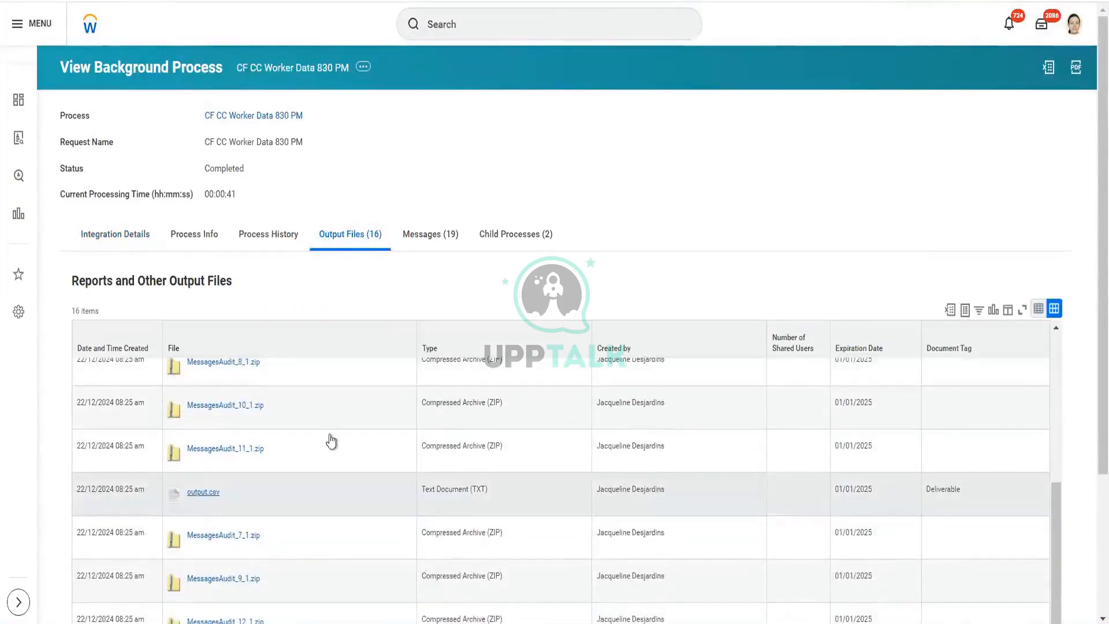
pyautogui.scroll(-3, 531, 265)
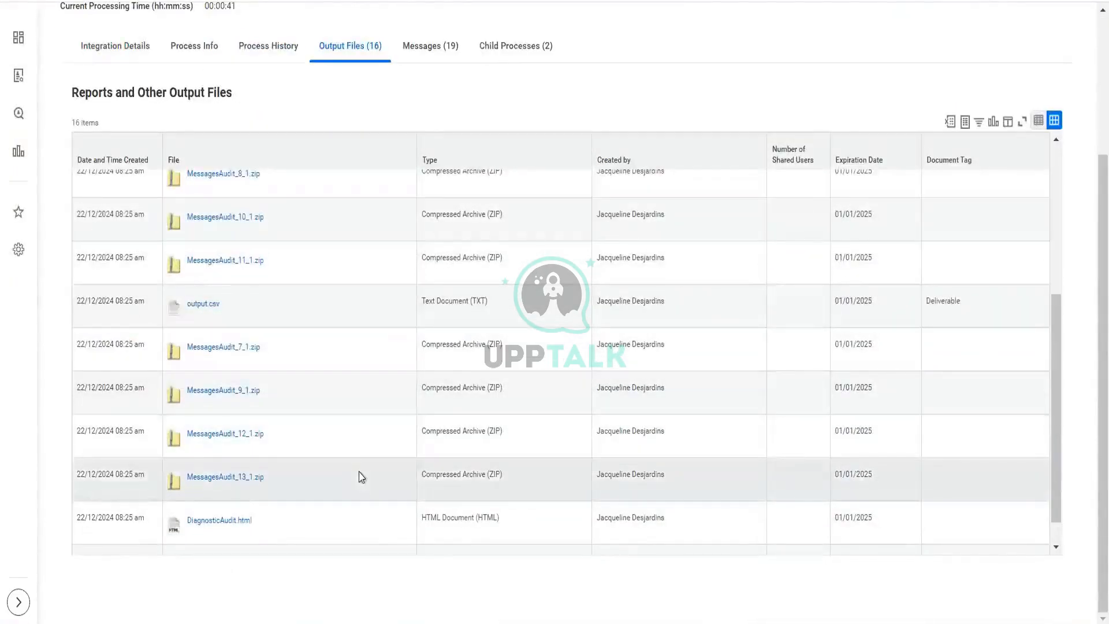
pyautogui.scroll(-1, 360, 476)
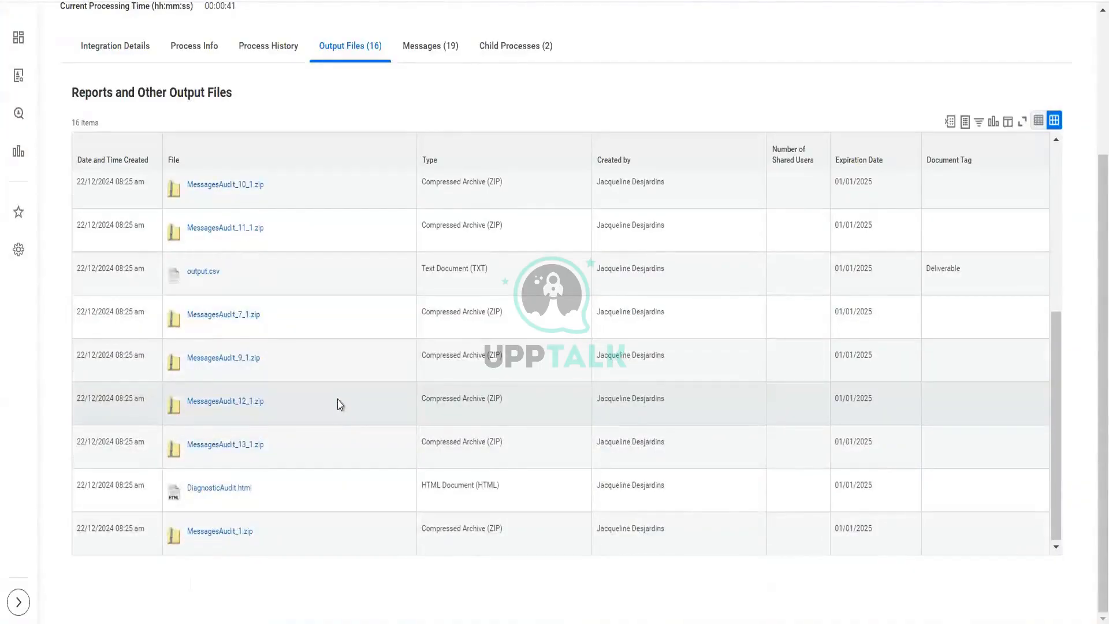
pyautogui.click(202, 272)
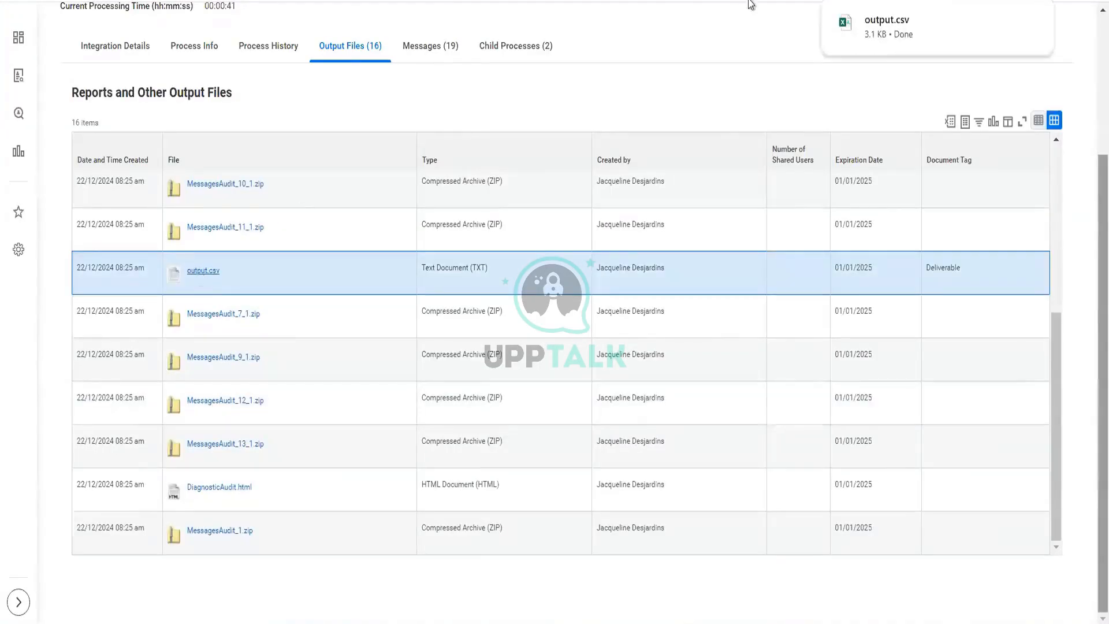
pyautogui.click(906, 34)
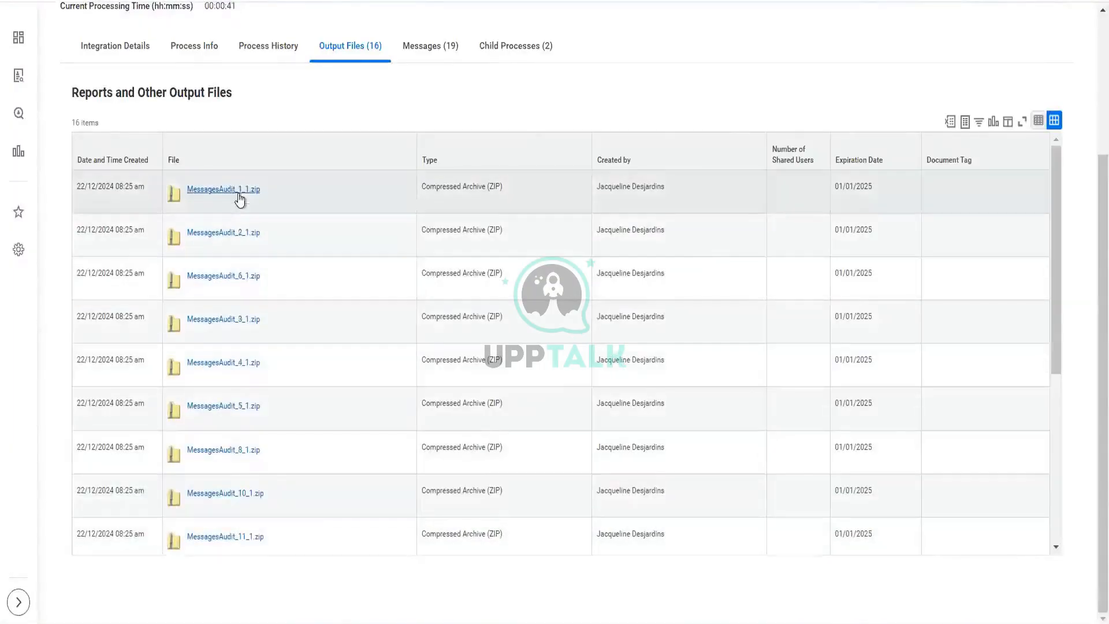
# Step: Download the MessagesAudit_1_1.zip archive and inspect the 21001_getworker_current.xml worker file inside it
pyautogui.click(241, 199)
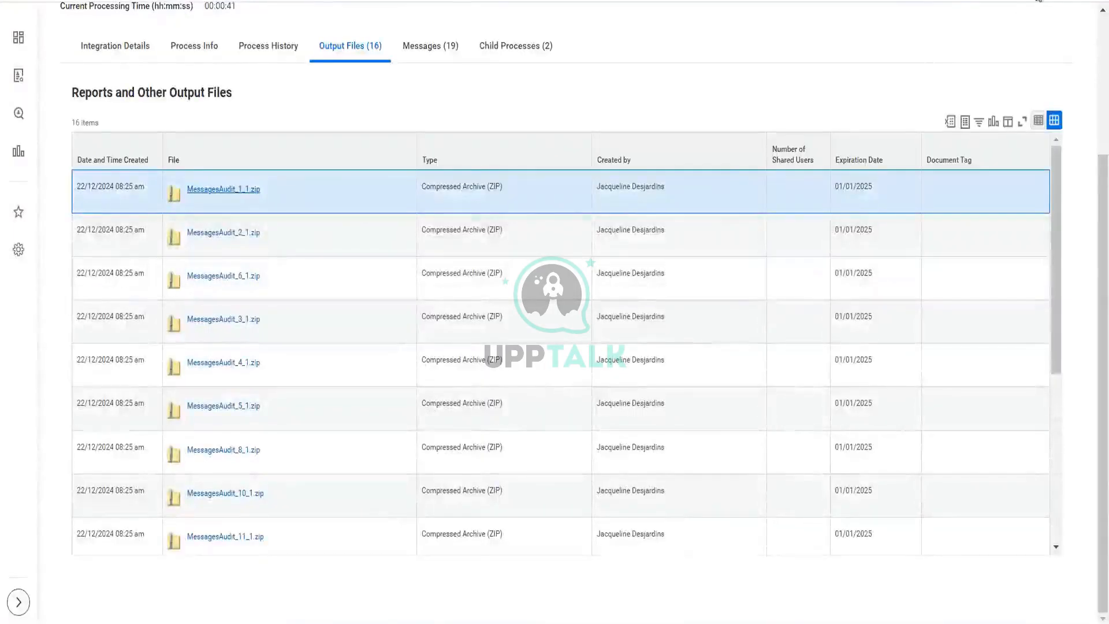
pyautogui.click(1044, 2)
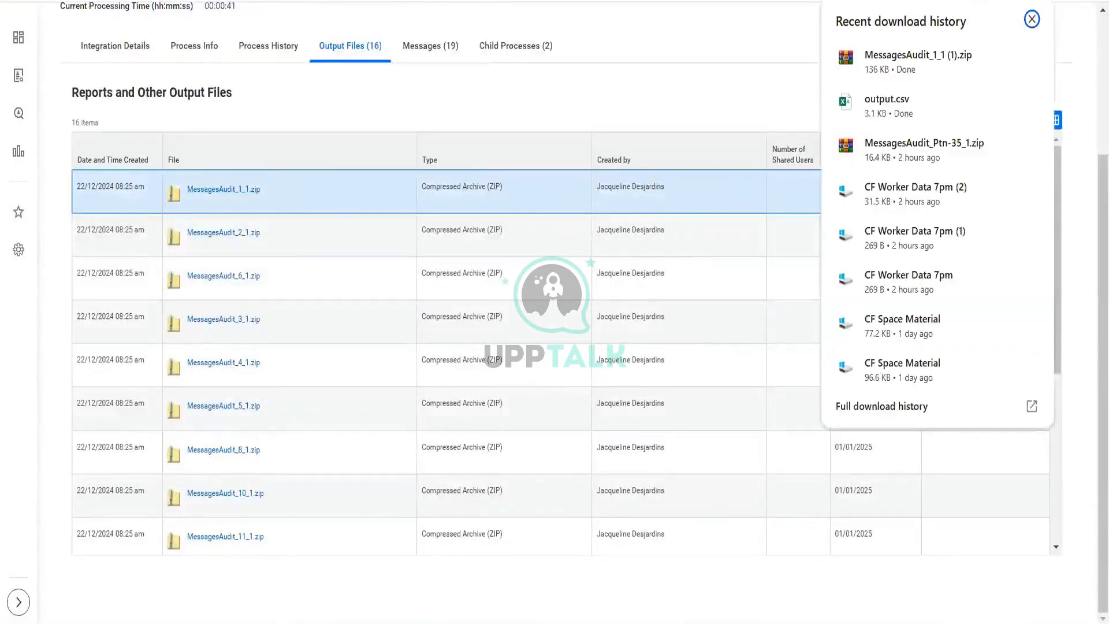
pyautogui.click(913, 61)
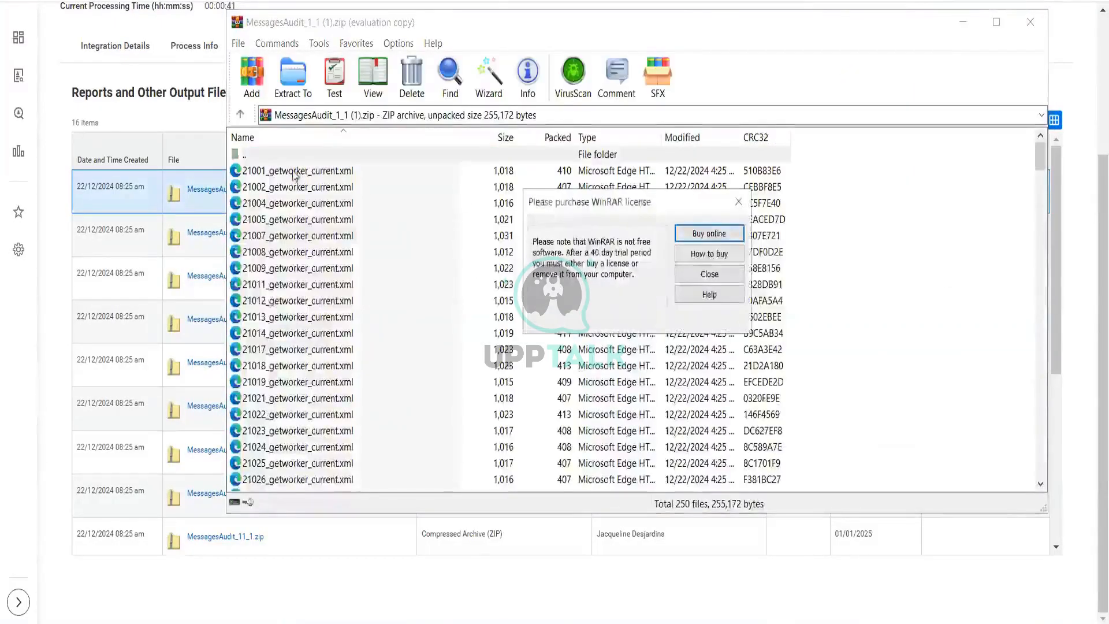
pyautogui.click(734, 210)
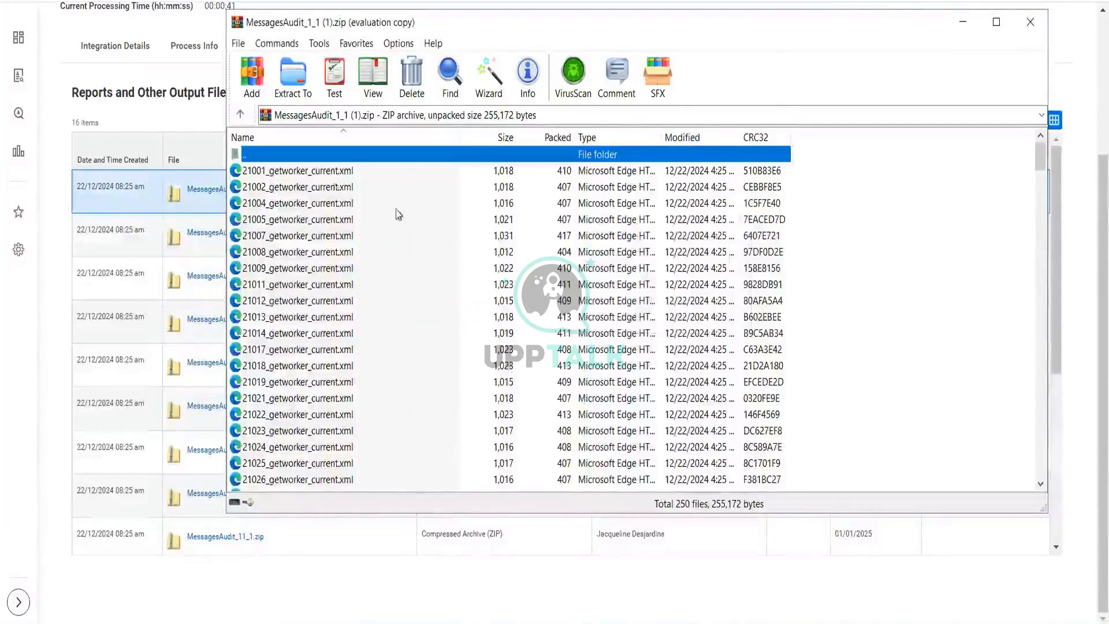
pyautogui.doubleClick(302, 173)
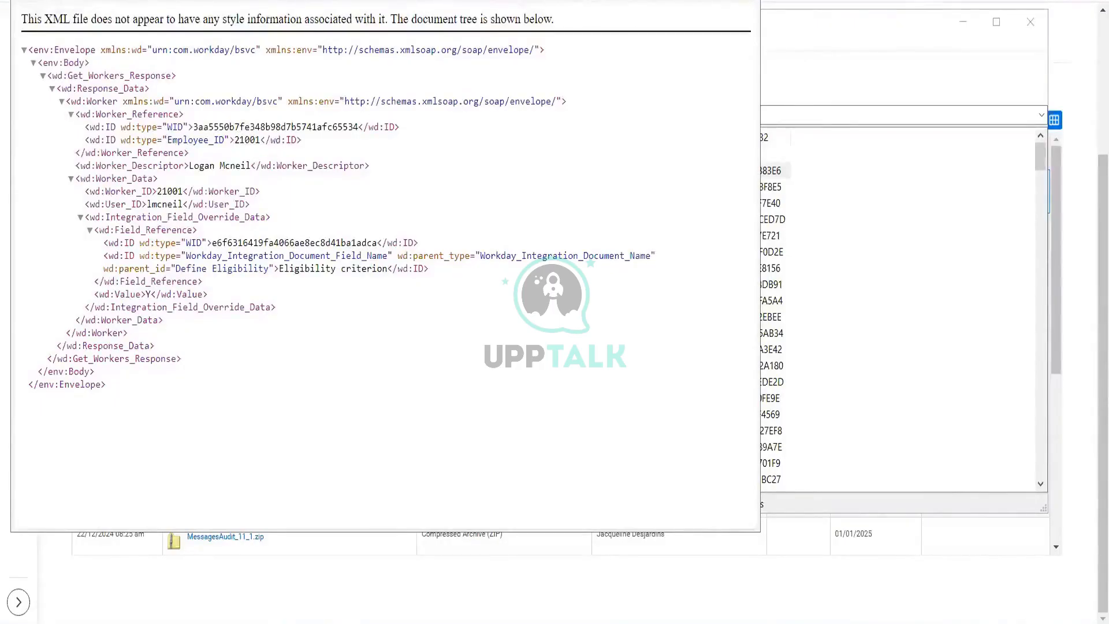
pyautogui.click(743, 2)
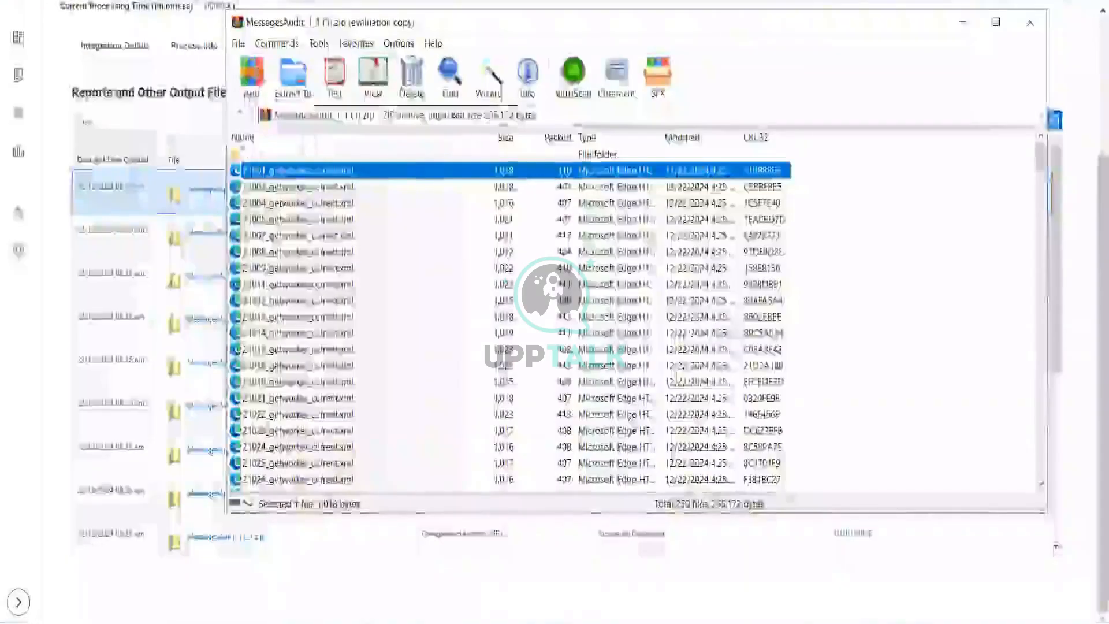
pyautogui.click(242, 156)
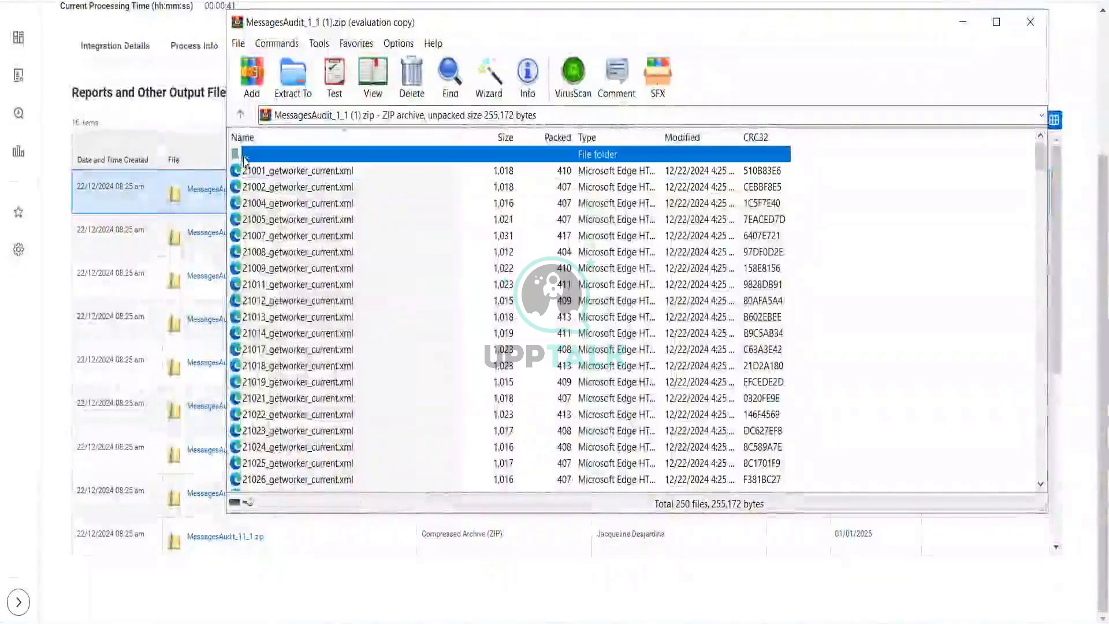
pyautogui.click(242, 116)
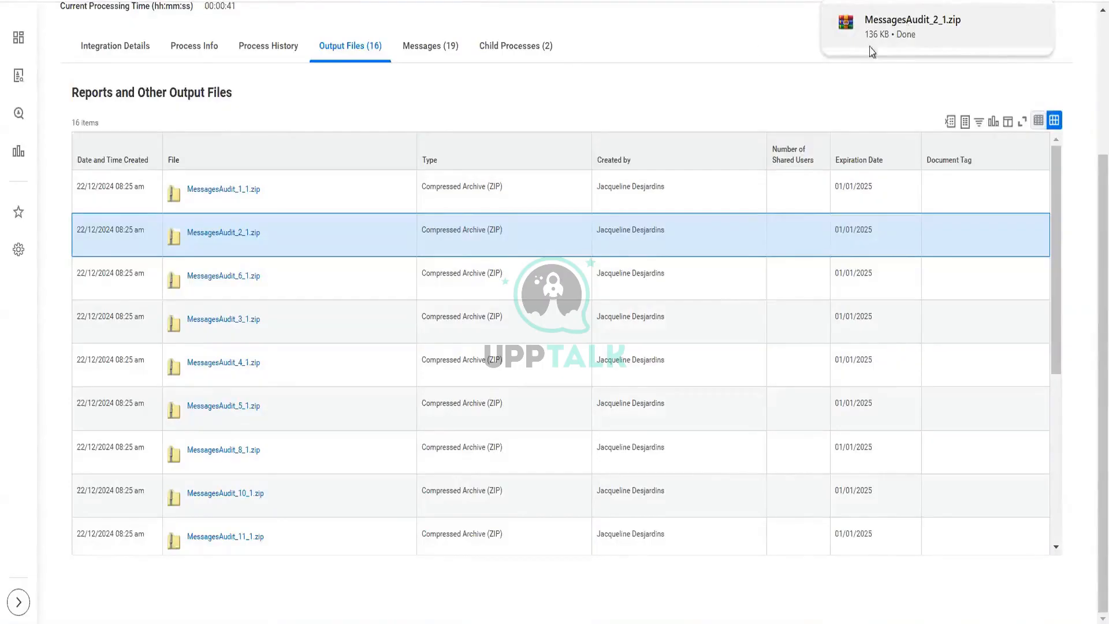
# Step: Open the MessagesAudit_2_1.zip archive and inspect the 21083 and 21964 getworker XML files, then close the archive
pyautogui.click(919, 27)
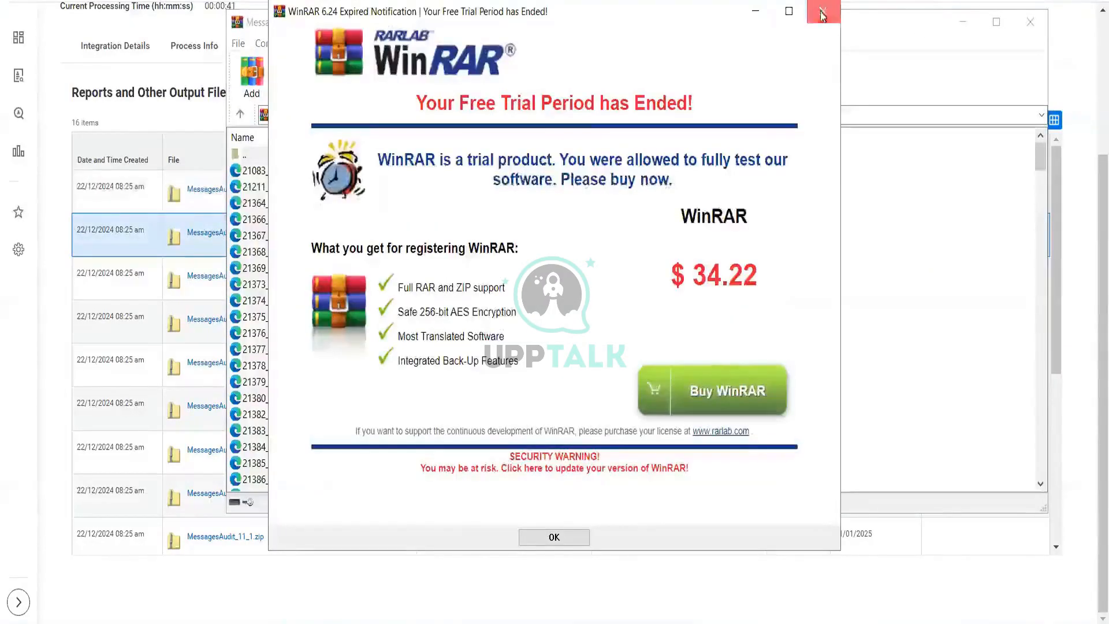
pyautogui.click(823, 11)
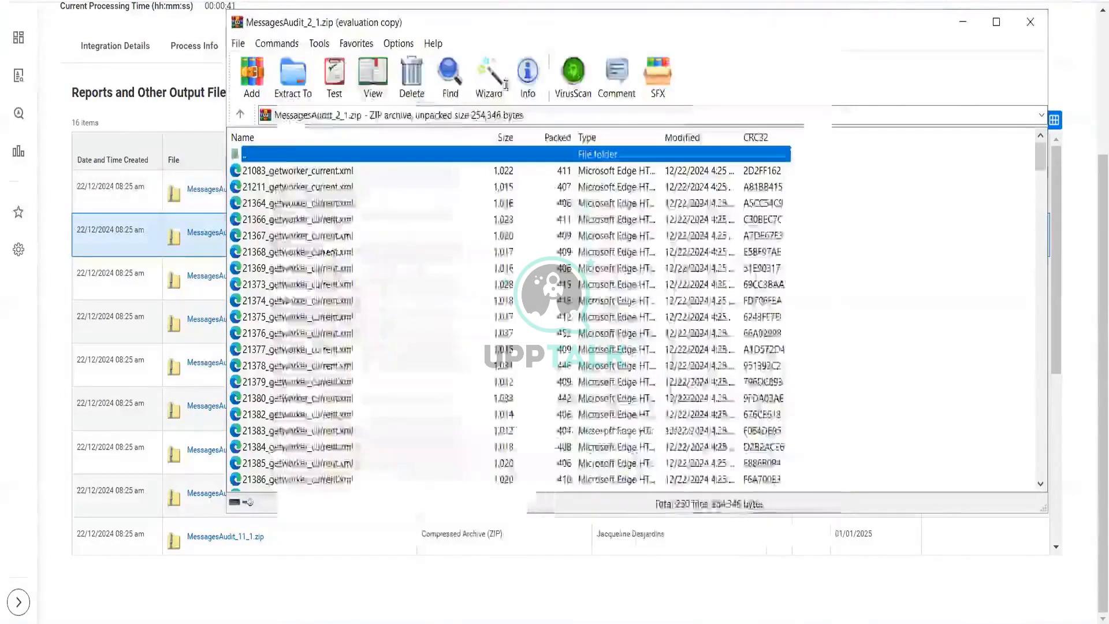
pyautogui.click(286, 174)
pyautogui.doubleClick(286, 172)
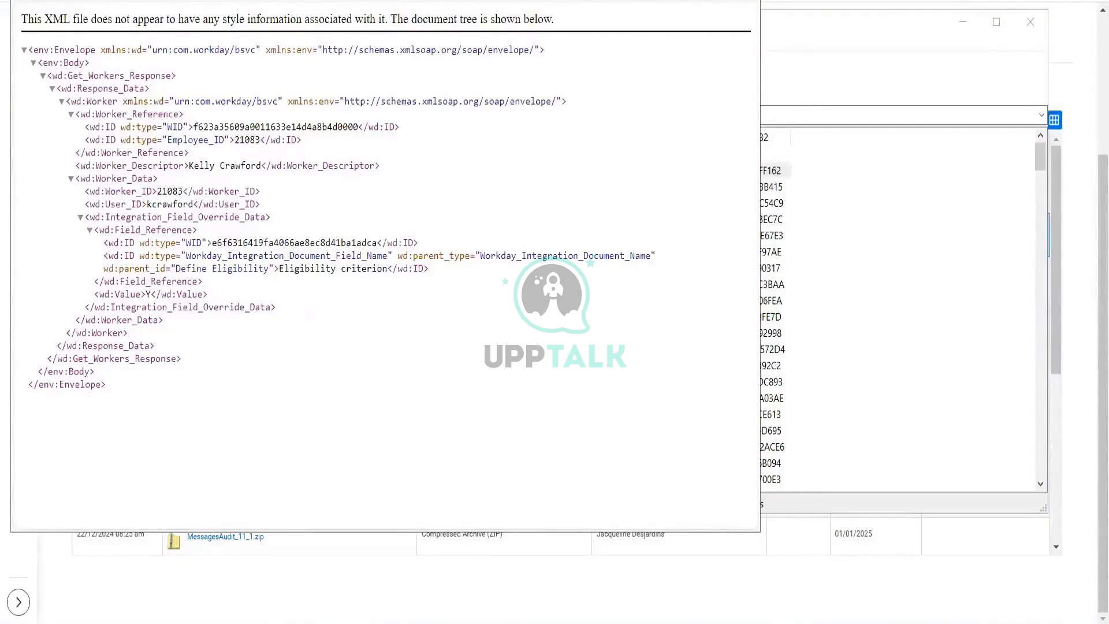
pyautogui.hotkey('alt', 'F4')
pyautogui.scroll(-18, 341, 356)
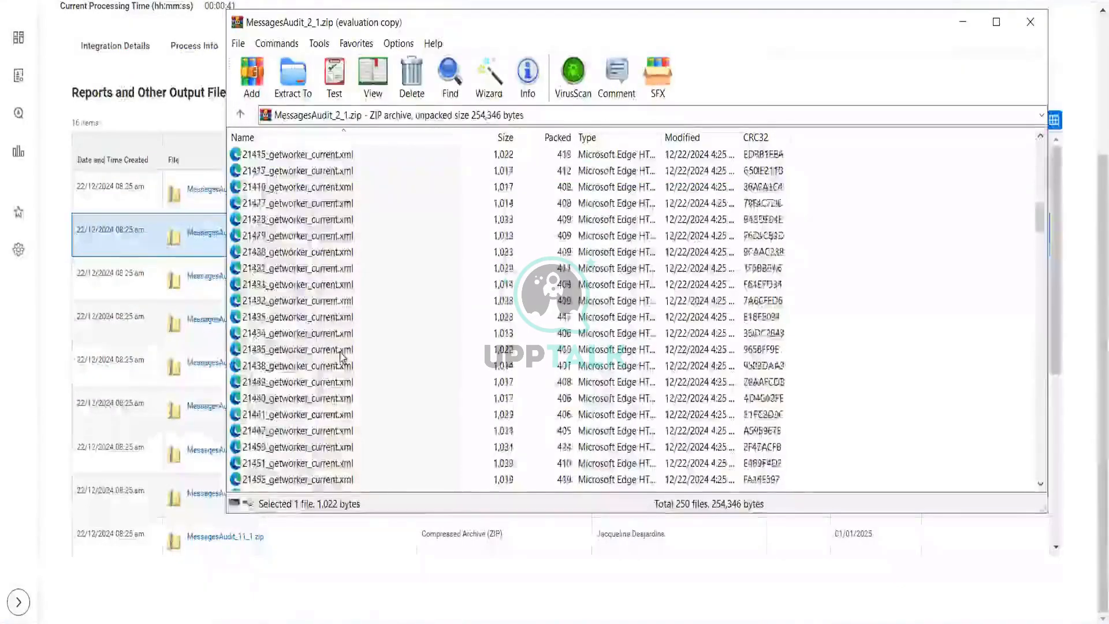
pyautogui.scroll(-20, 342, 356)
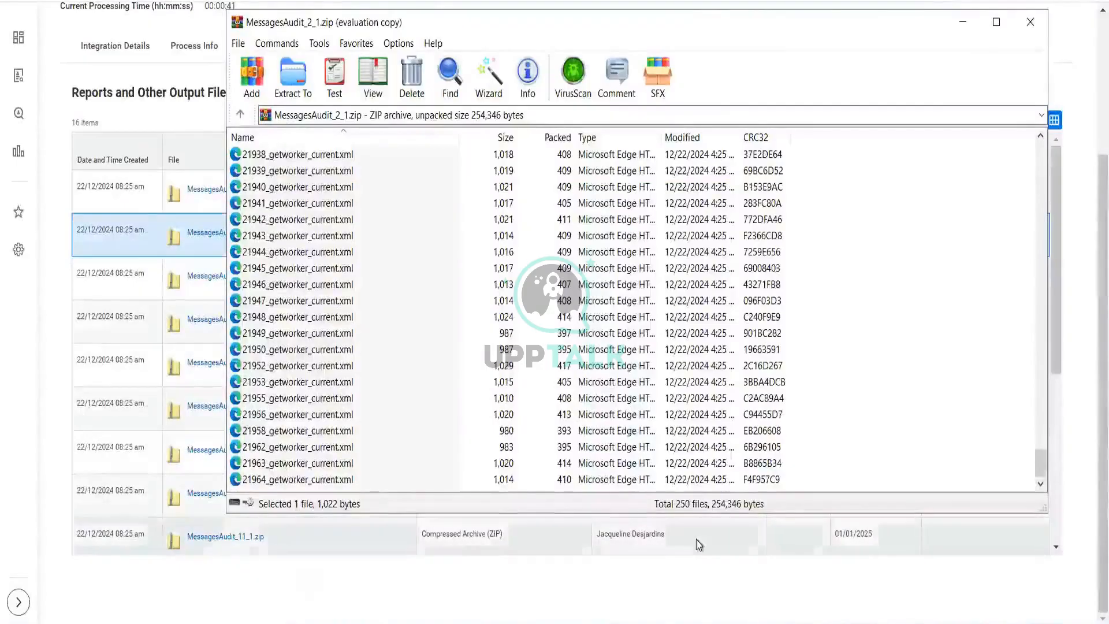
pyautogui.click(279, 481)
pyautogui.doubleClick(279, 480)
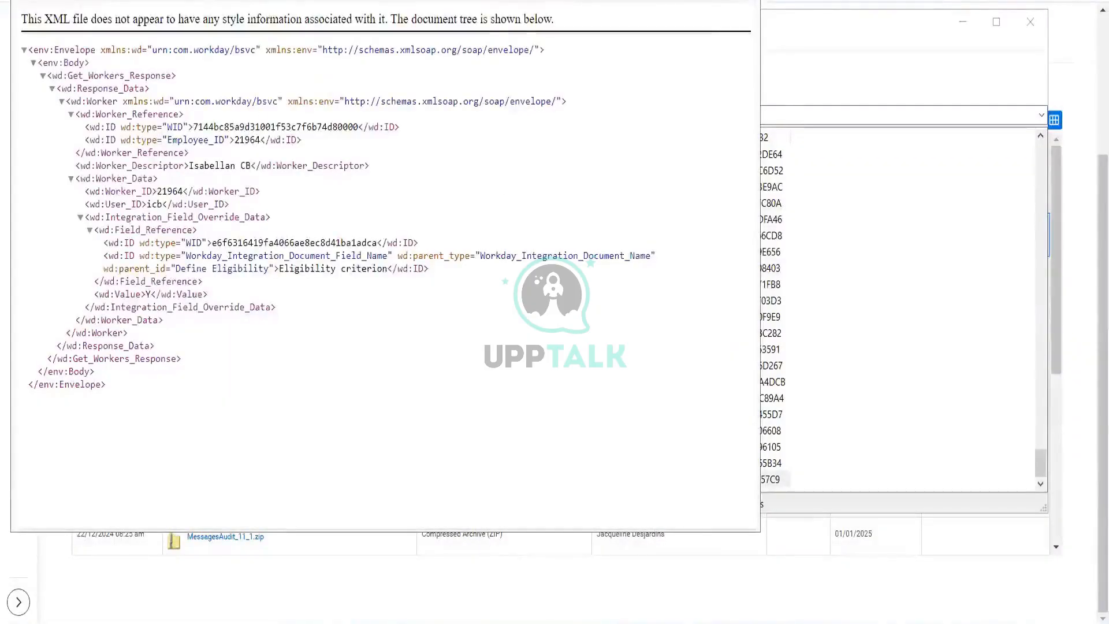
pyautogui.click(744, 1)
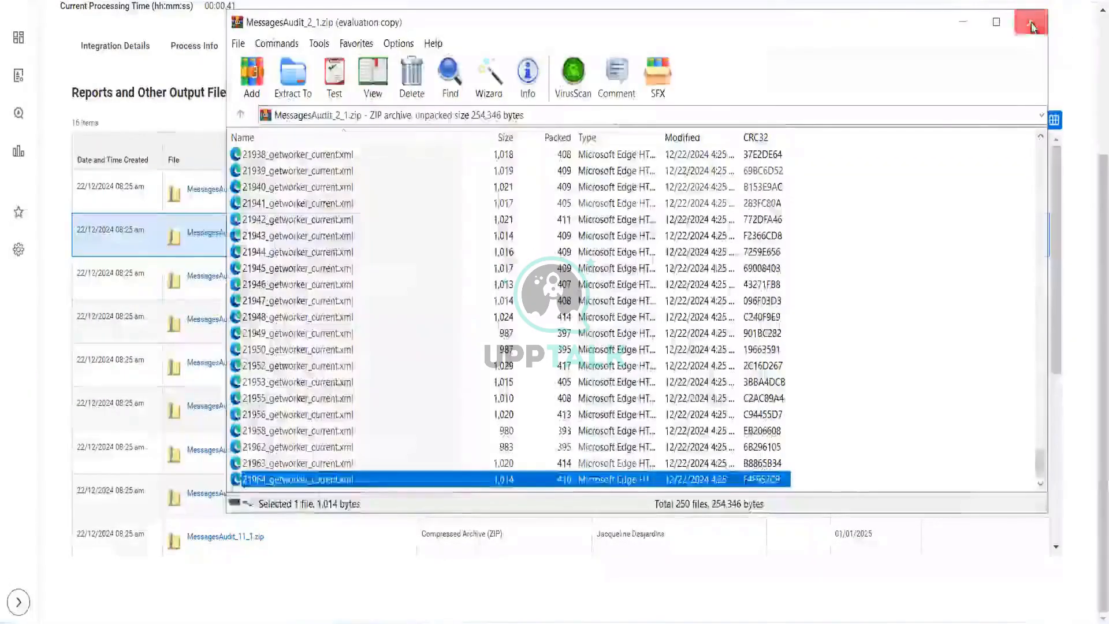
pyautogui.click(1032, 23)
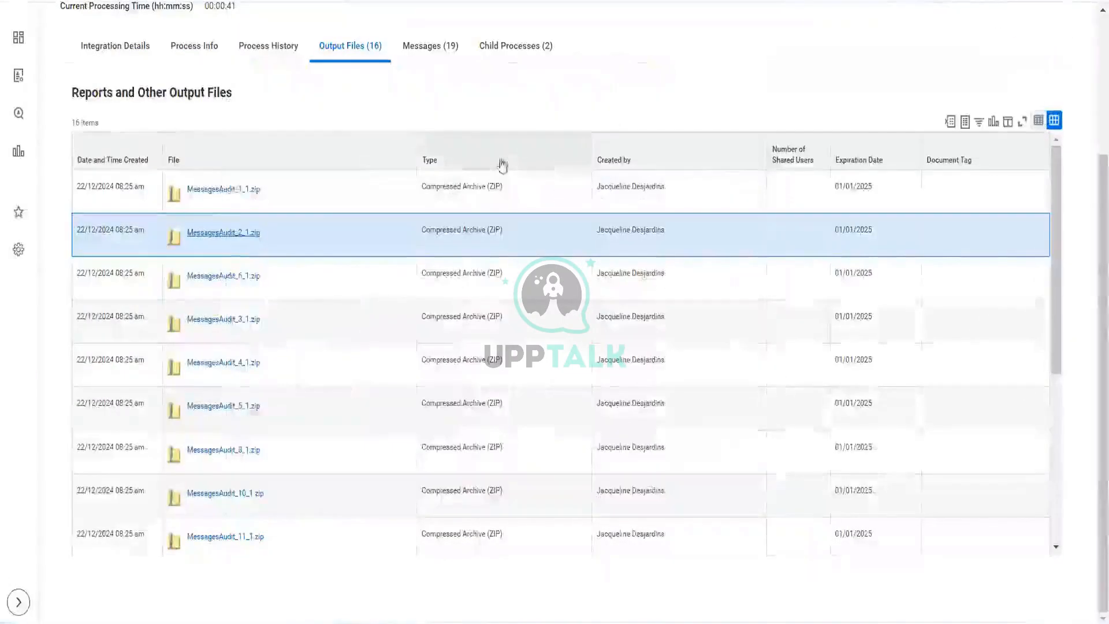
# Step: Download and open the MessagesAudit_6_1.zip audit archive, dismissing the licence reminder
pyautogui.click(224, 276)
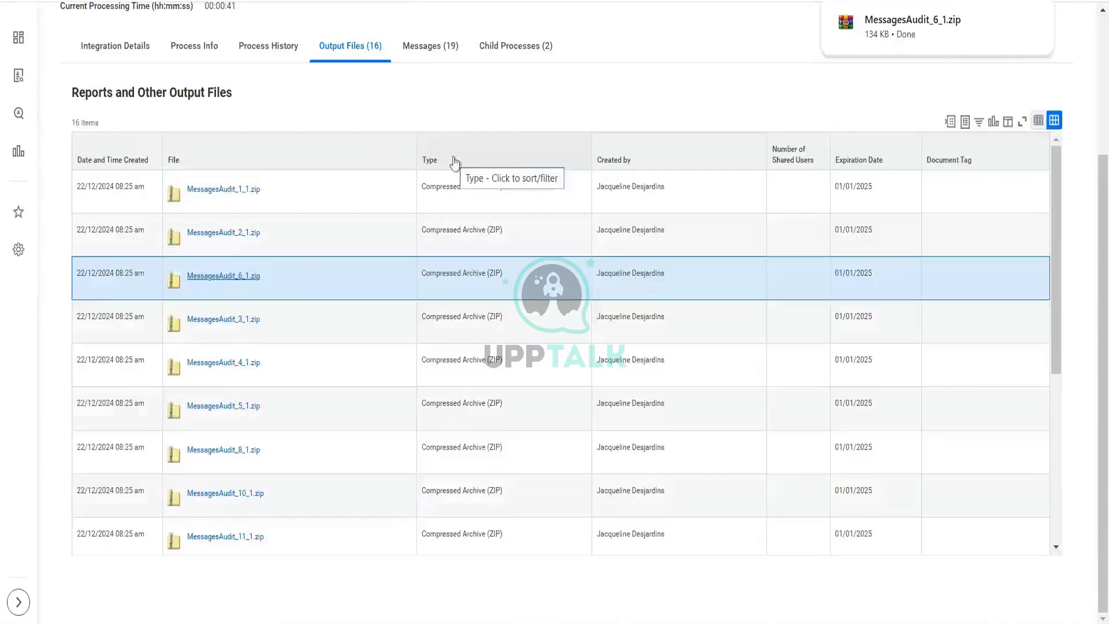
pyautogui.click(903, 36)
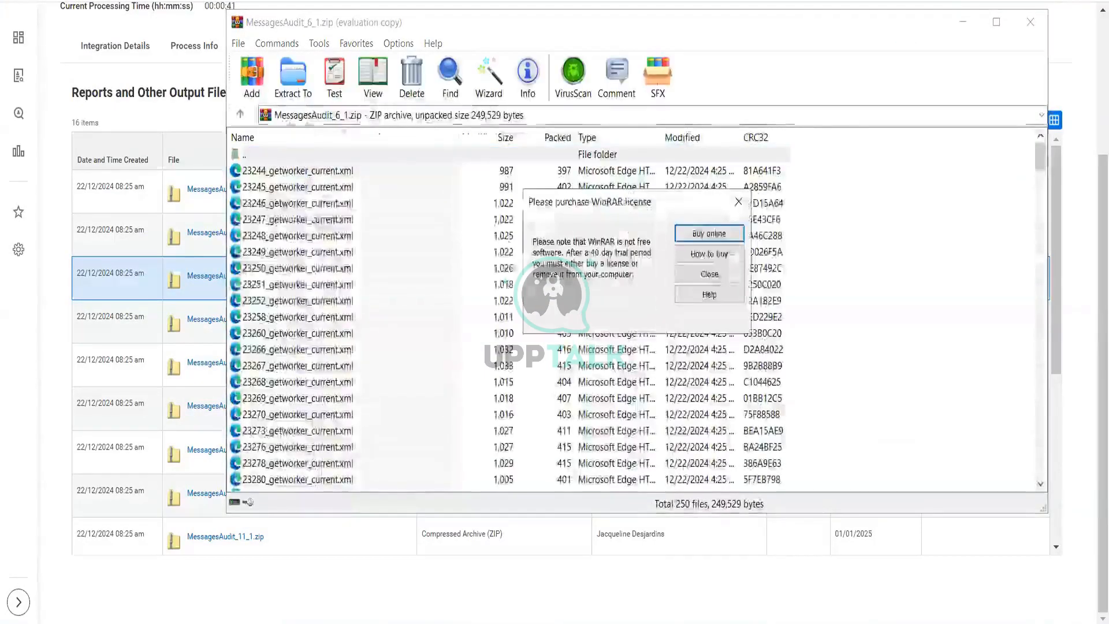
pyautogui.click(738, 202)
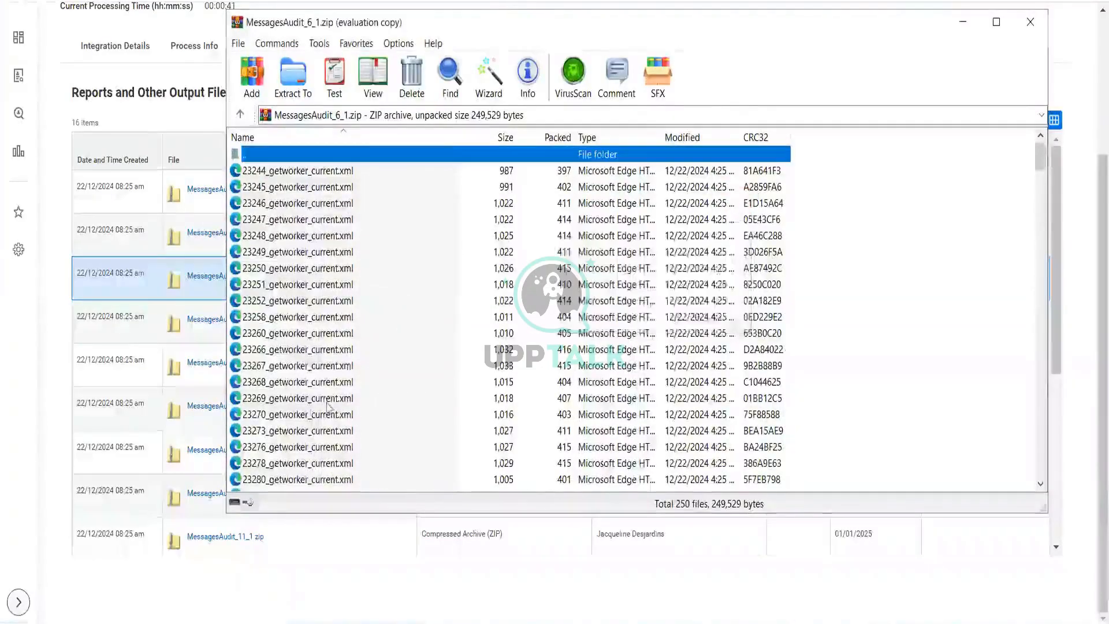
# Step: Open the 23559_getworker_current.xml worker file from the MessagesAudit_6_1.zip archive, then close the viewer and archive
pyautogui.scroll(-20, 323, 410)
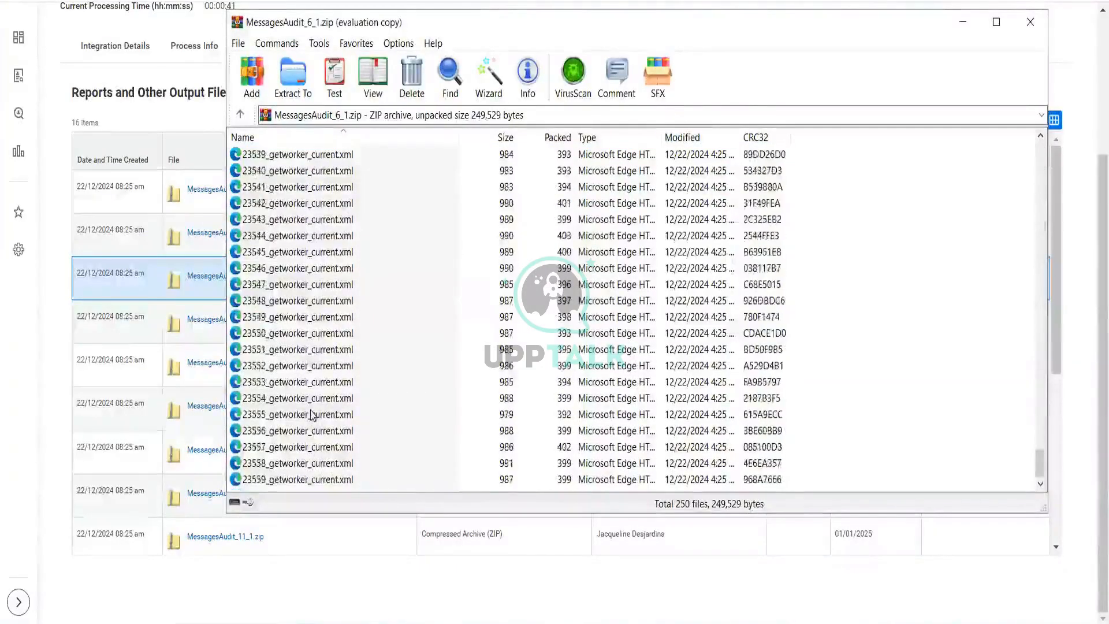
pyautogui.click(266, 481)
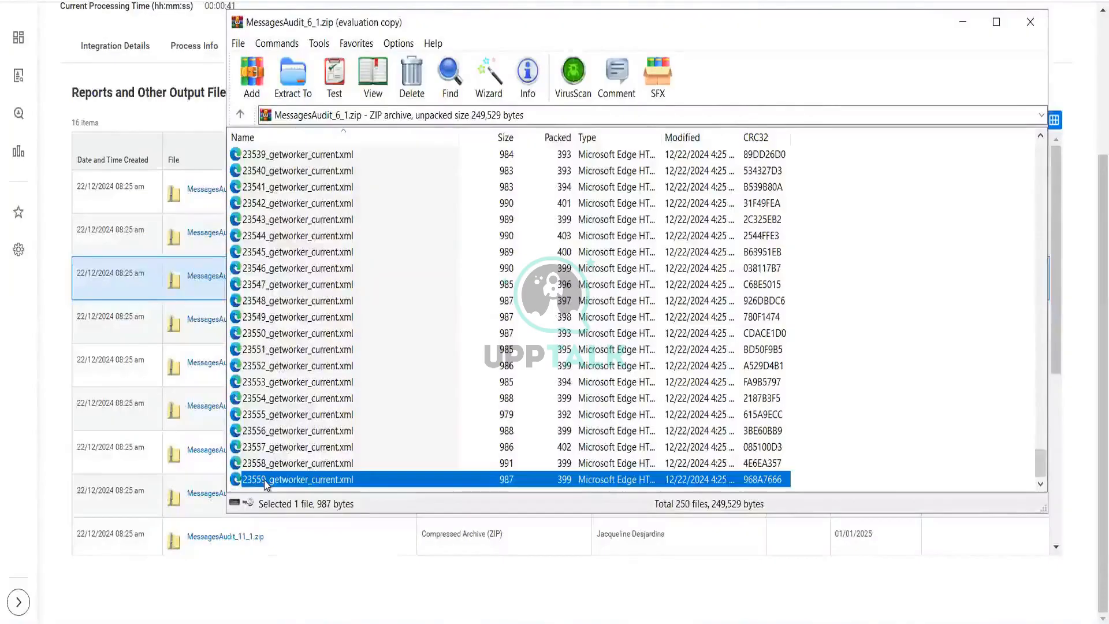
pyautogui.doubleClick(265, 481)
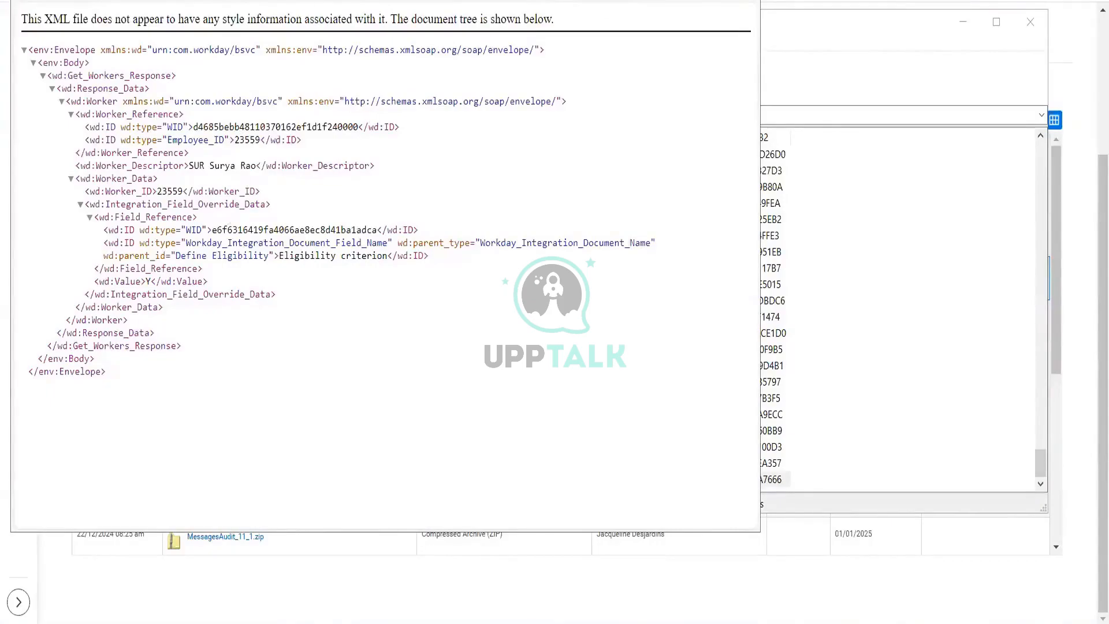
pyautogui.click(745, 1)
pyautogui.click(1033, 22)
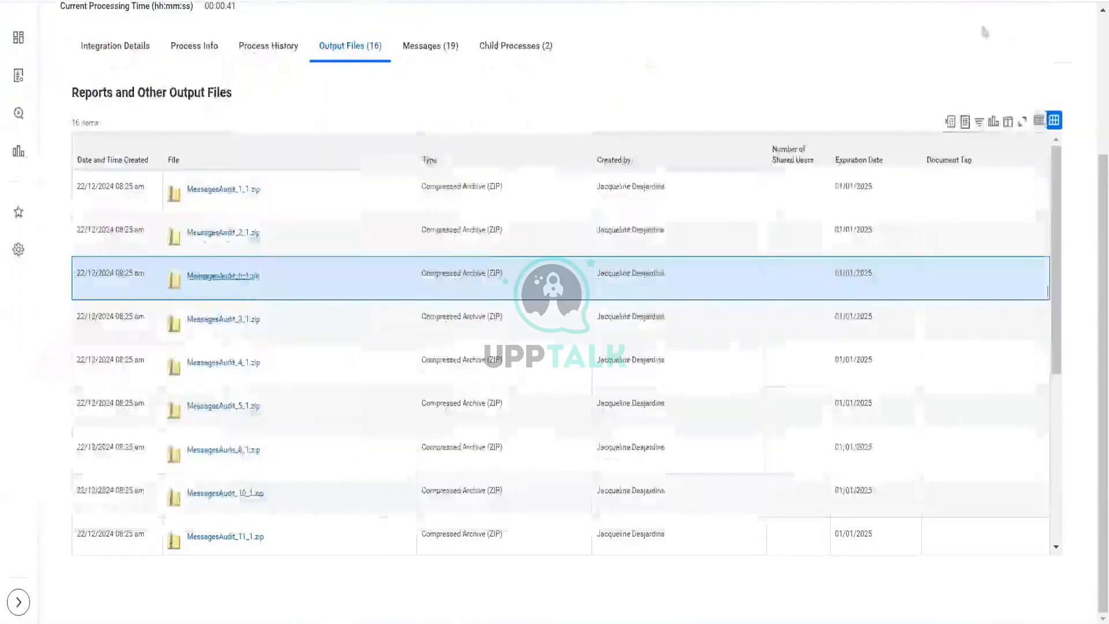
# Step: Download and open the MessagesAudit_1.zip archive from the output files, dismissing the licence reminder
pyautogui.scroll(-5, 352, 384)
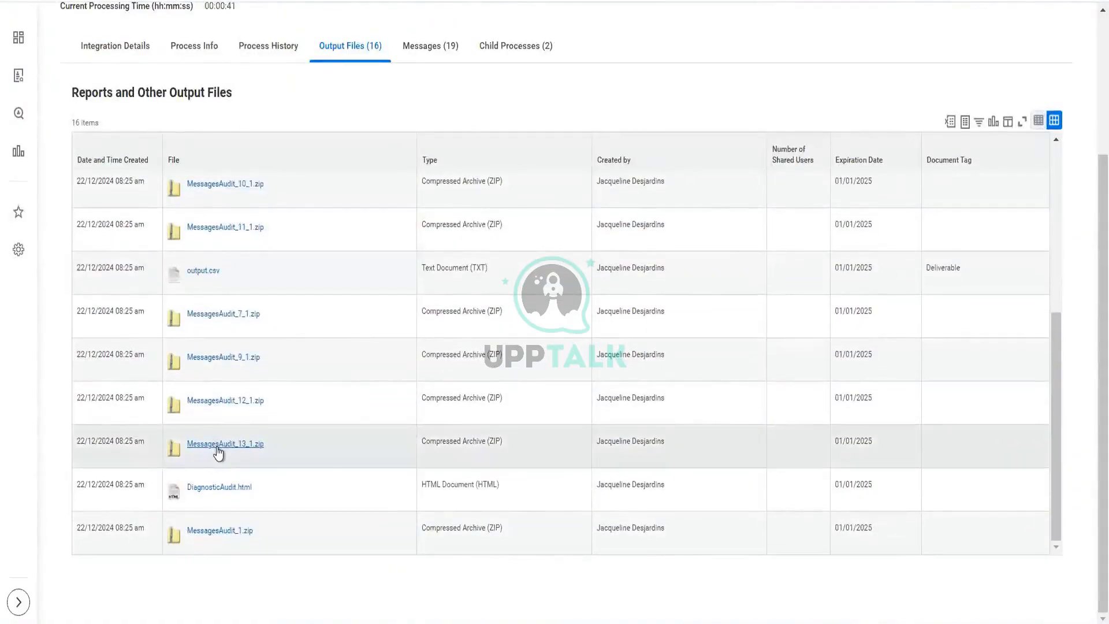
pyautogui.click(222, 532)
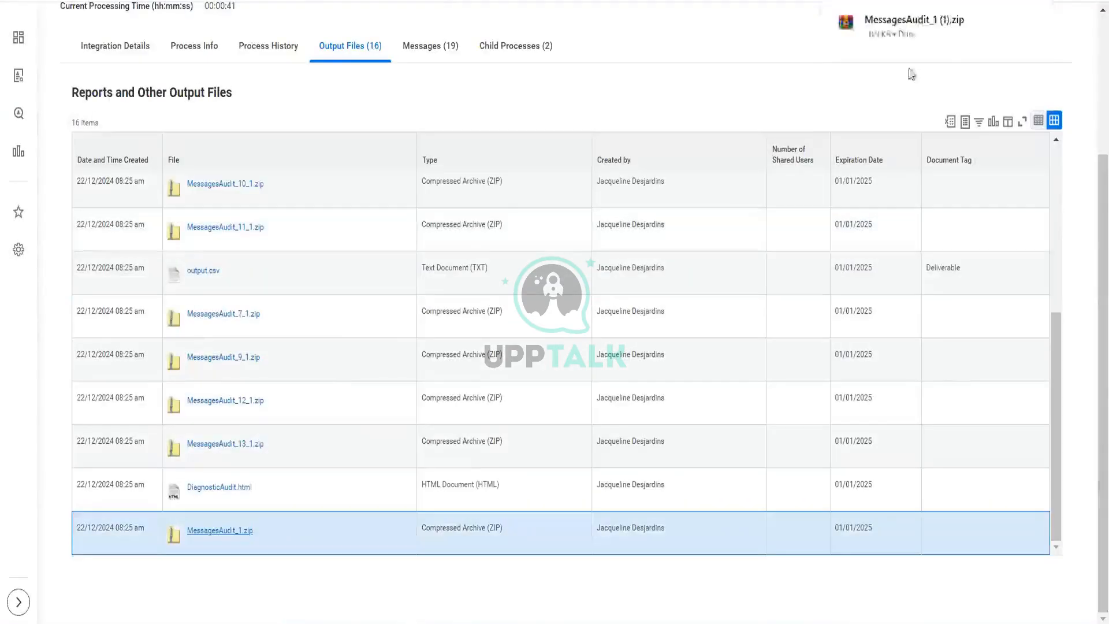
pyautogui.click(904, 36)
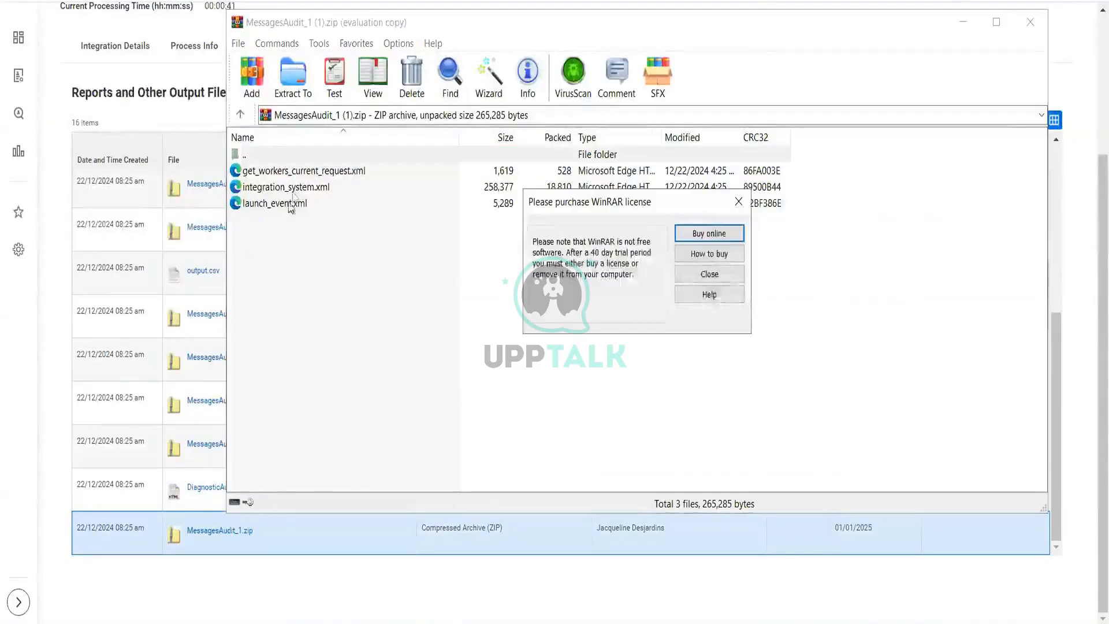
pyautogui.click(746, 196)
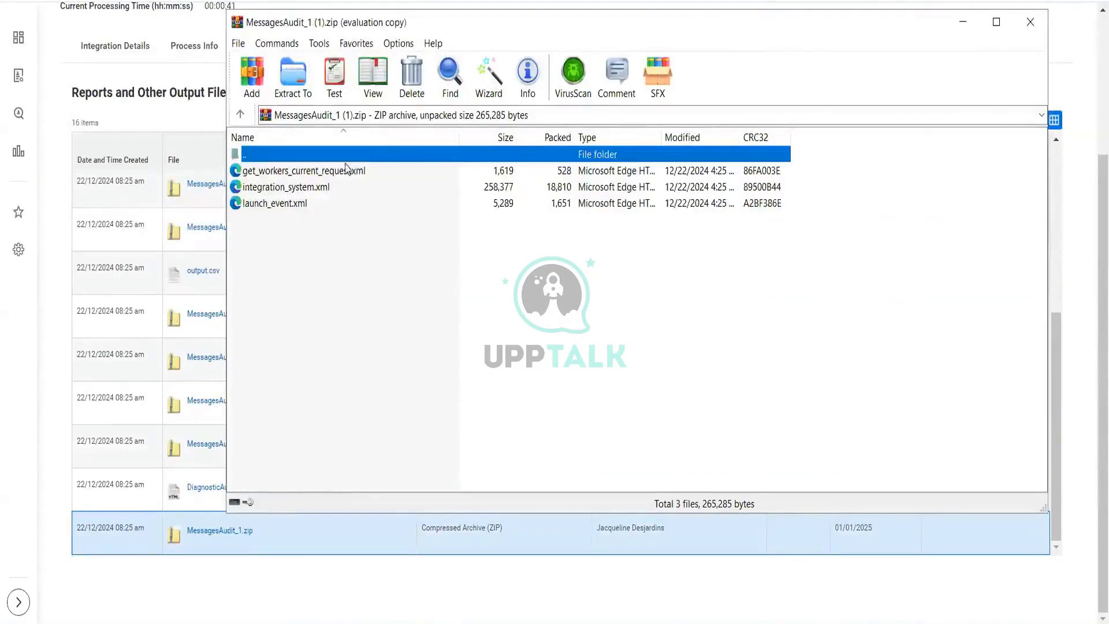
# Step: Inspect the get_workers_current_request.xml and integration_system.xml files in the archive, then close the archive
pyautogui.click(326, 171)
pyautogui.doubleClick(326, 171)
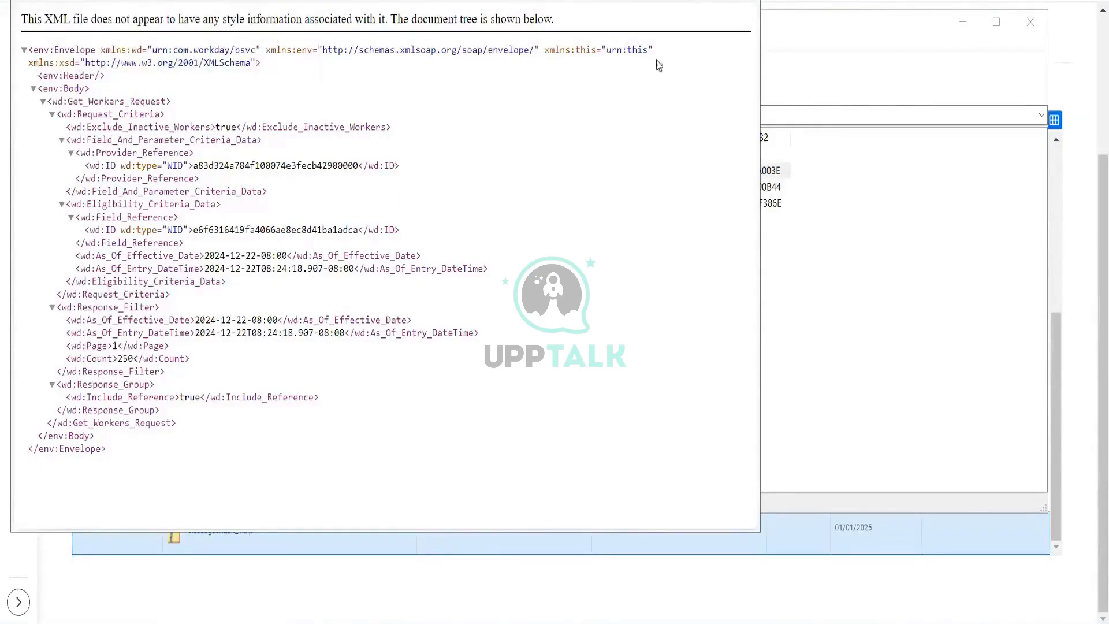
pyautogui.click(744, 2)
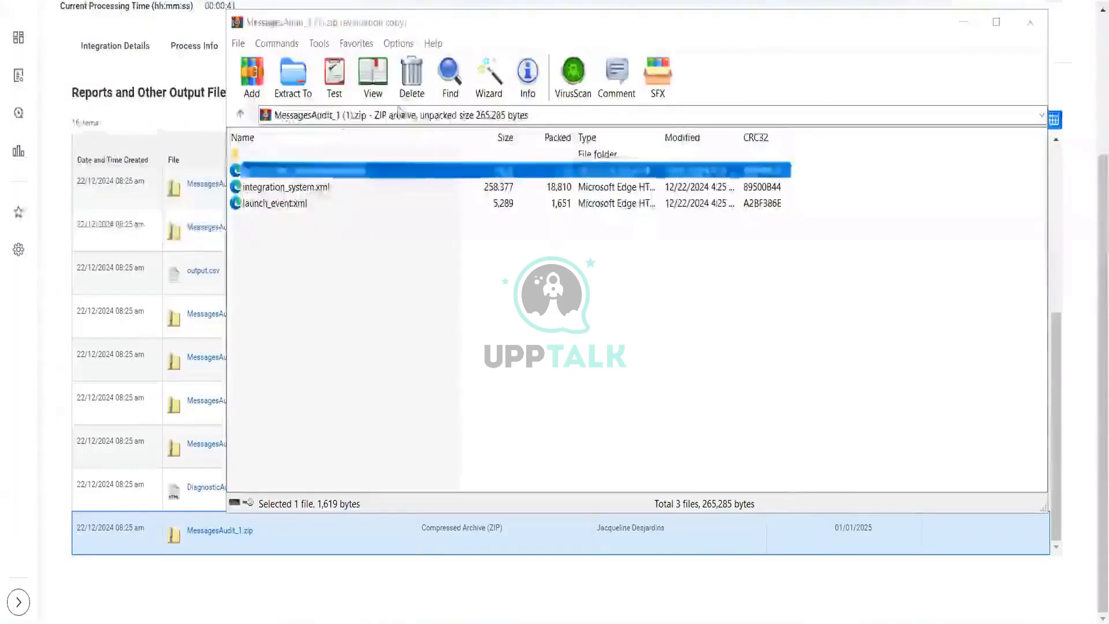
pyautogui.doubleClick(299, 187)
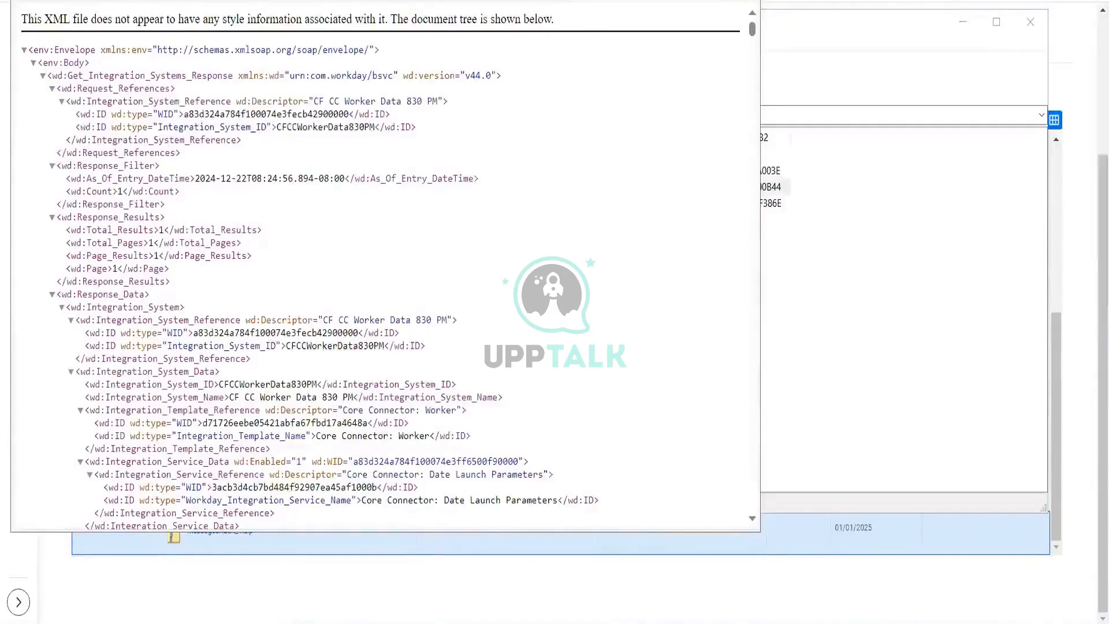
pyautogui.hotkey('alt', 'F4')
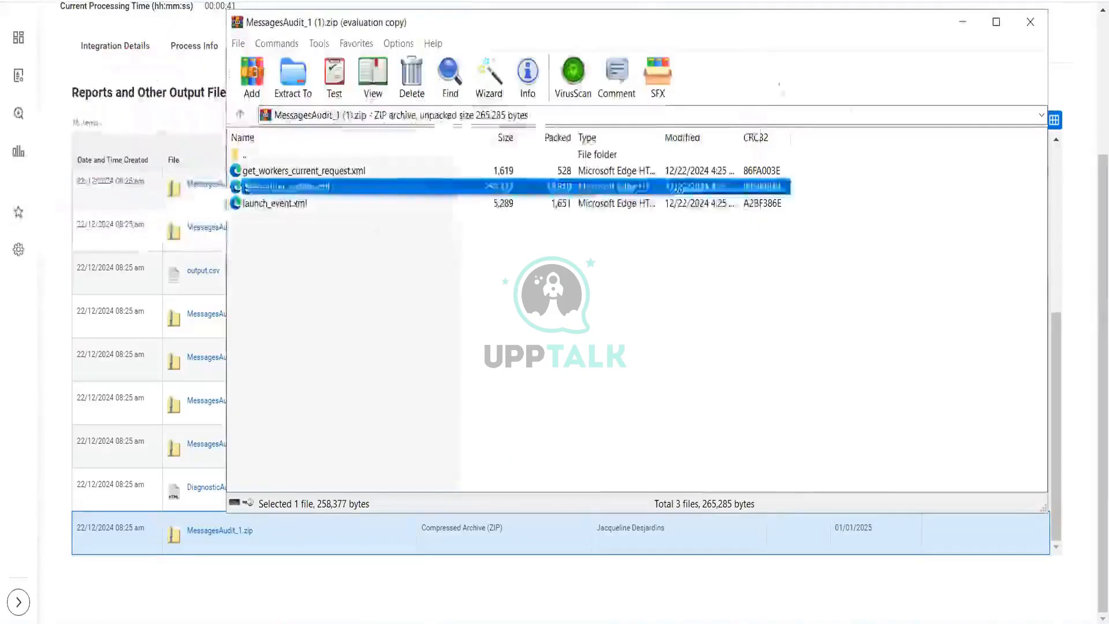
pyautogui.click(1031, 22)
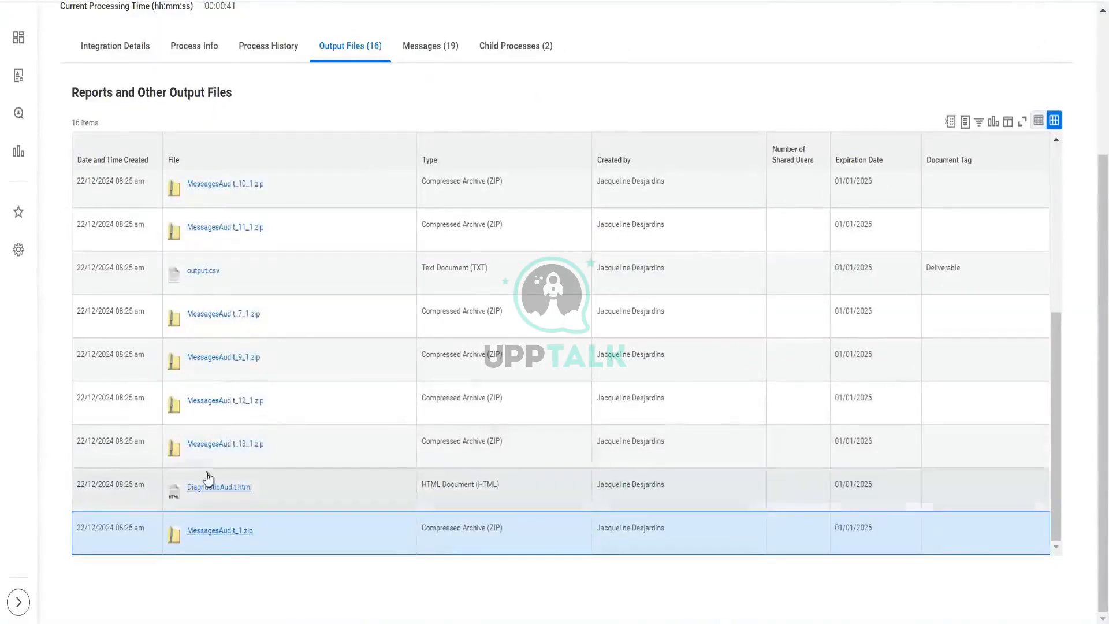
# Step: Download and open the DiagnosticAudit.html report from the output files
pyautogui.click(224, 488)
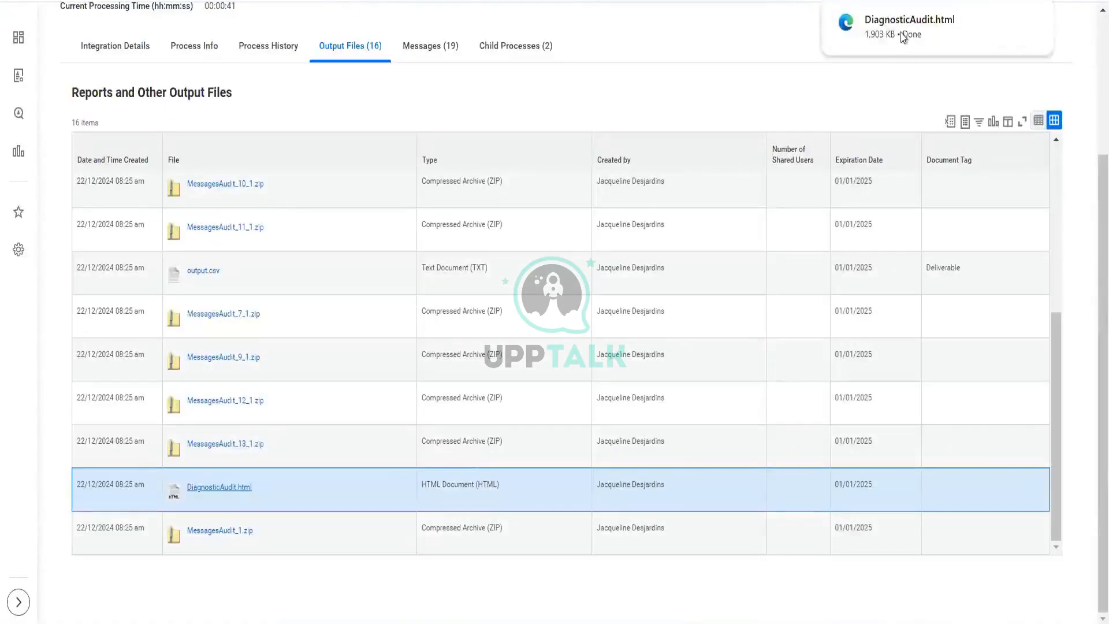
pyautogui.click(901, 35)
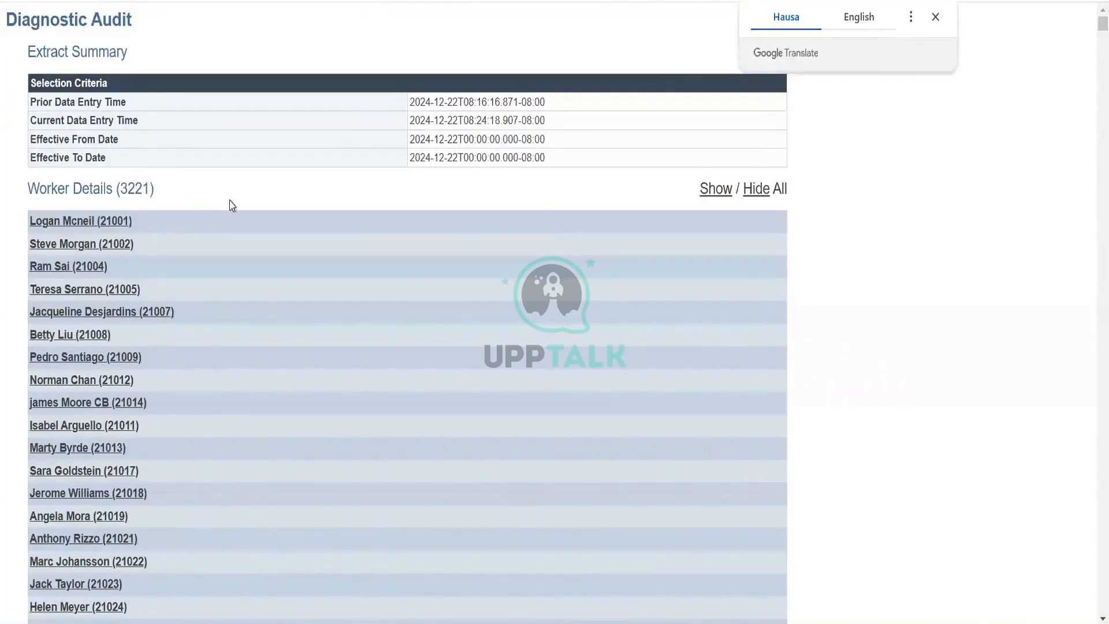
pyautogui.scroll(-20, 232, 206)
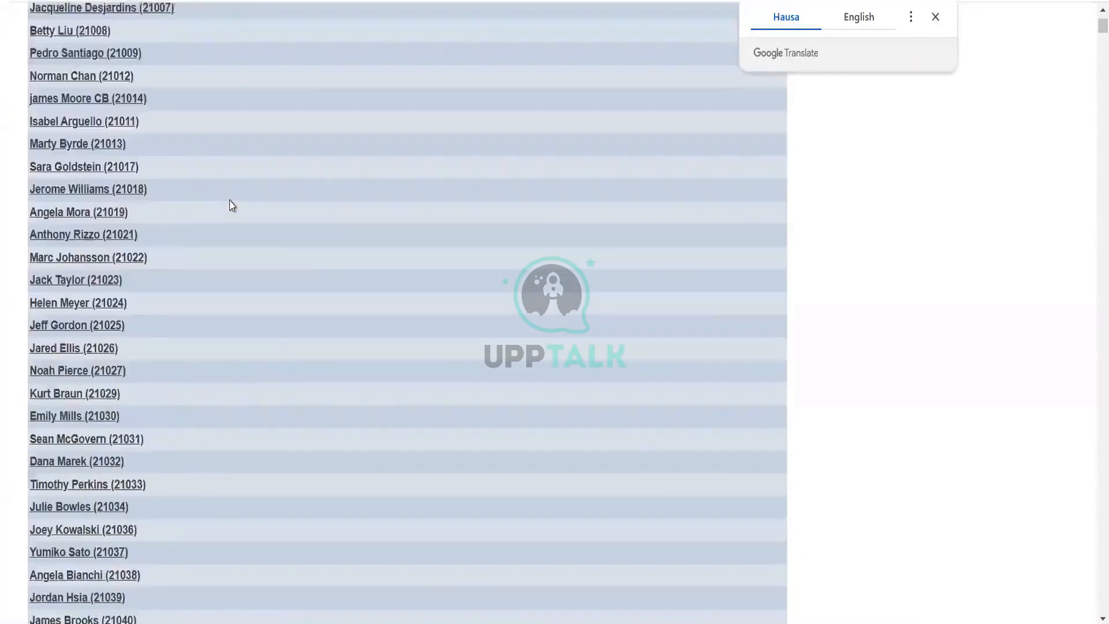
pyautogui.scroll(12, 232, 206)
pyautogui.scroll(6, 232, 205)
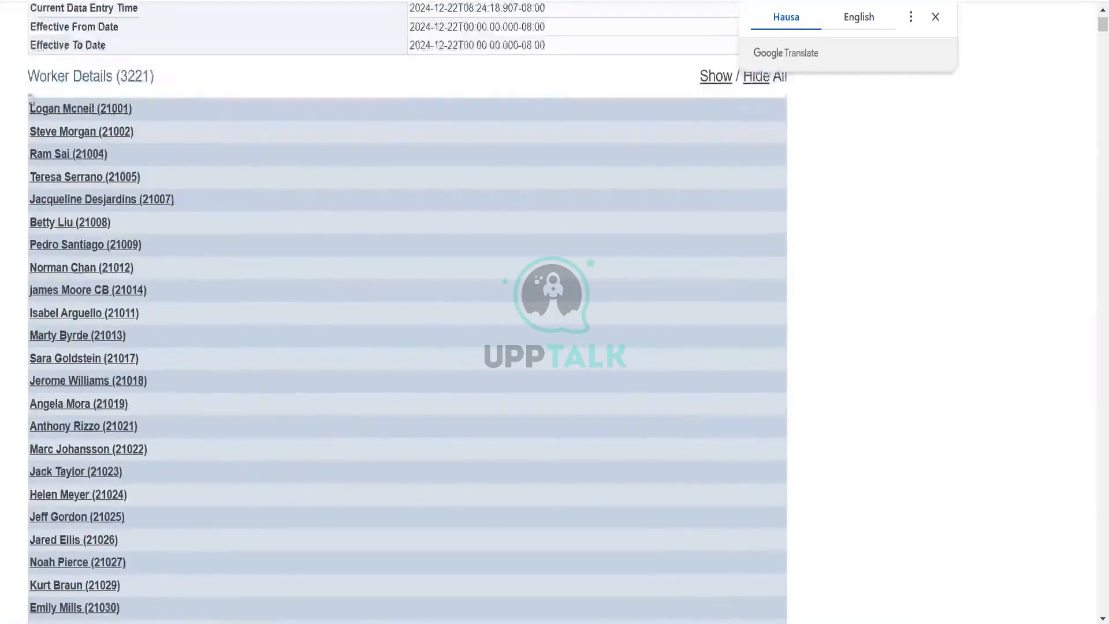
# Step: Expand the processing details of several workers in the Diagnostic Audit's Worker Details list
pyautogui.click(112, 110)
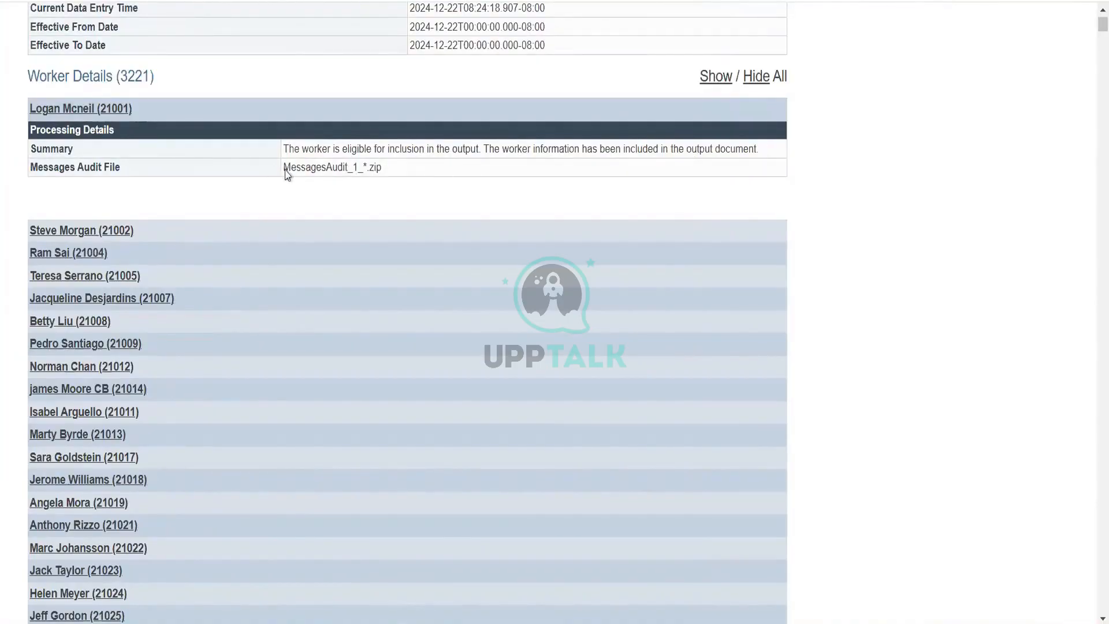
pyautogui.moveTo(285, 167); pyautogui.dragTo(393, 167)
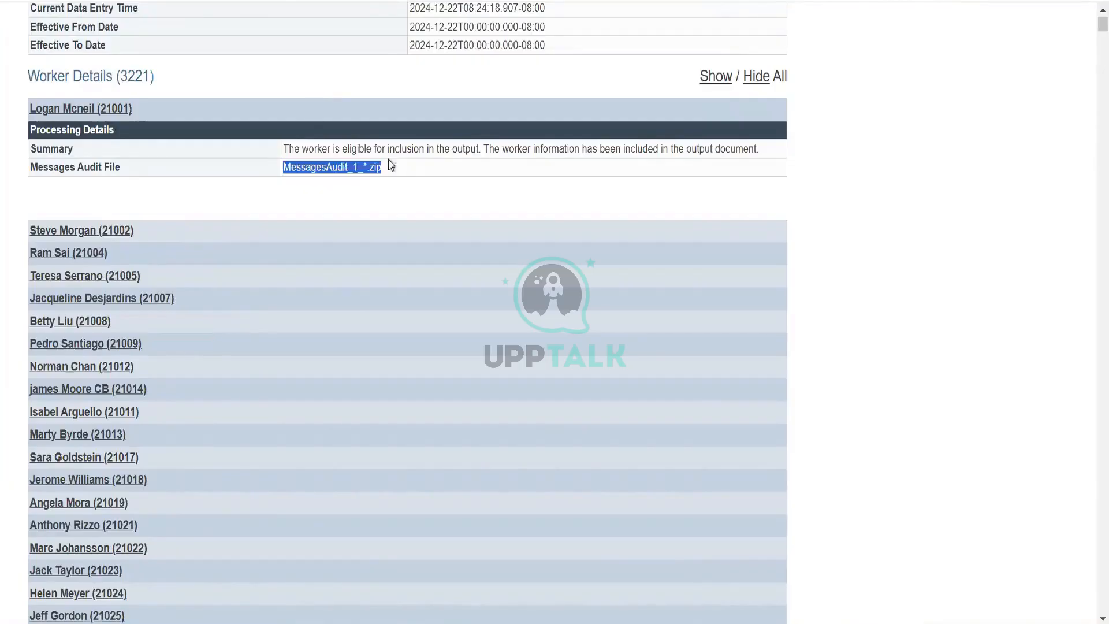
pyautogui.click(95, 233)
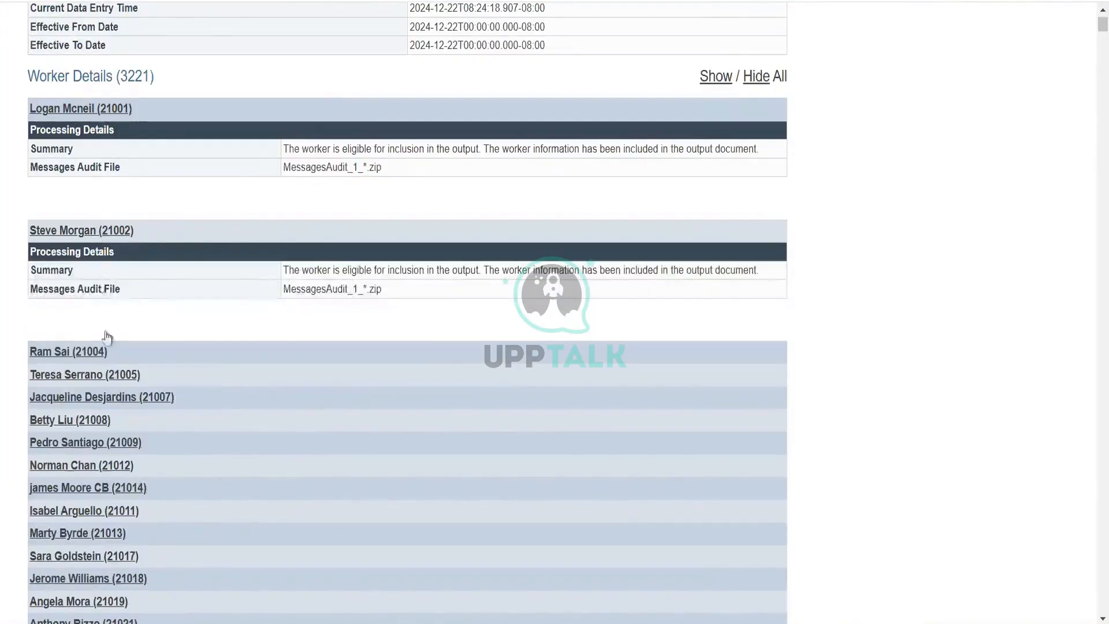
pyautogui.click(94, 353)
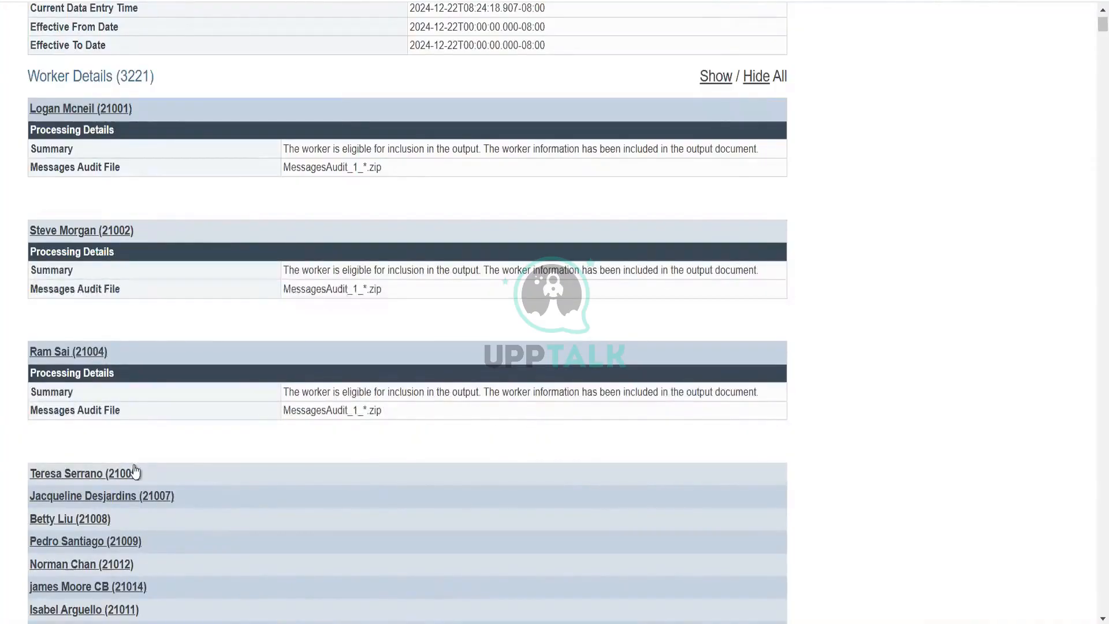
pyautogui.scroll(-20, 330, 268)
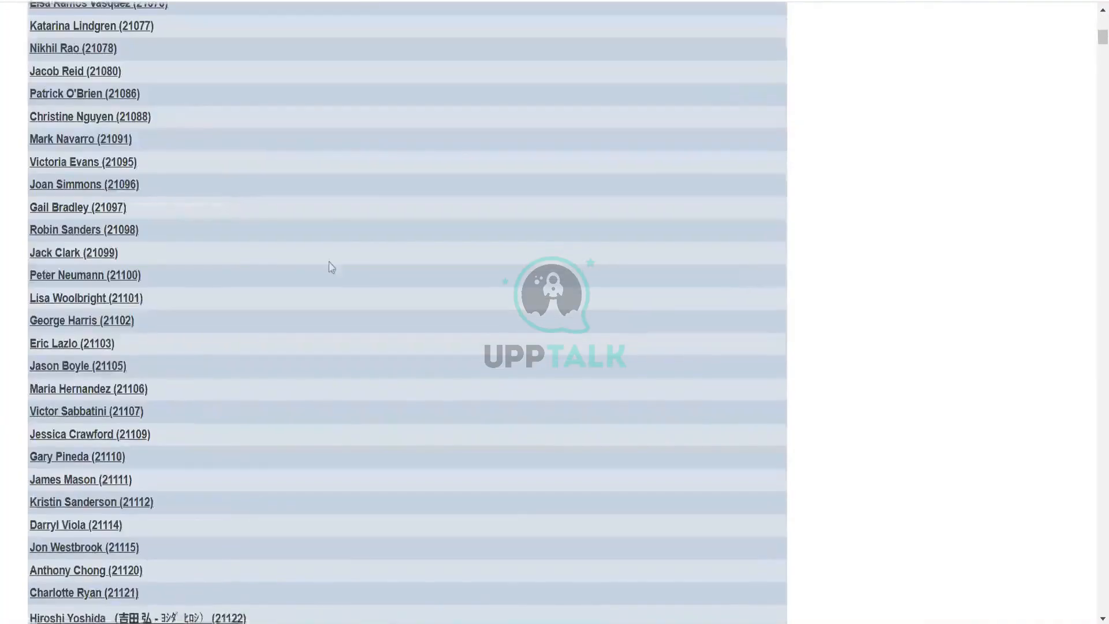
pyautogui.click(55, 257)
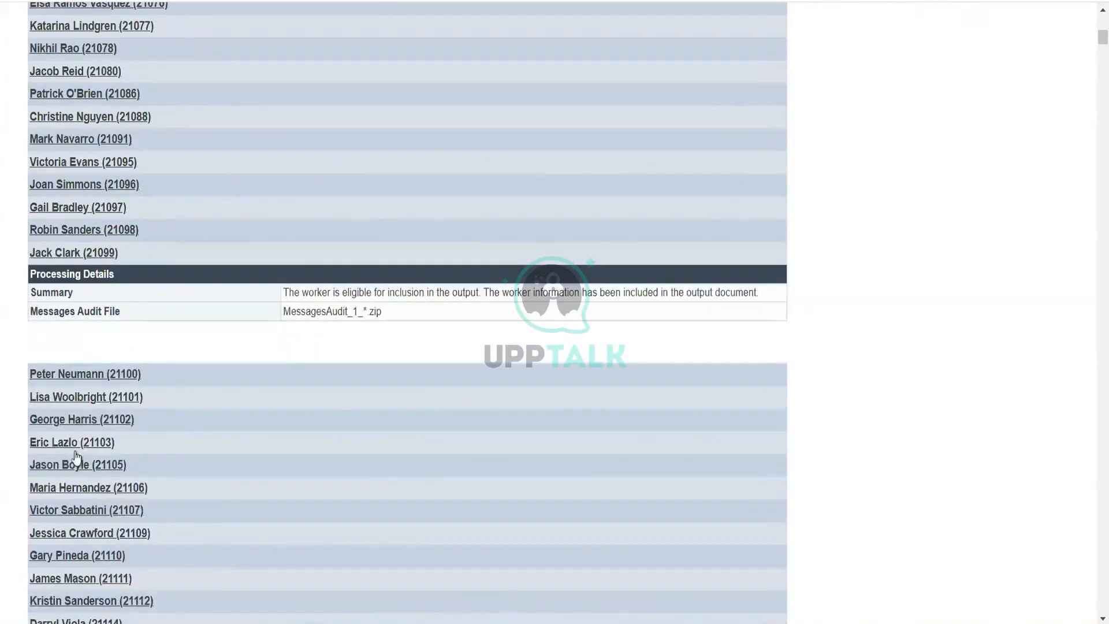
pyautogui.click(74, 516)
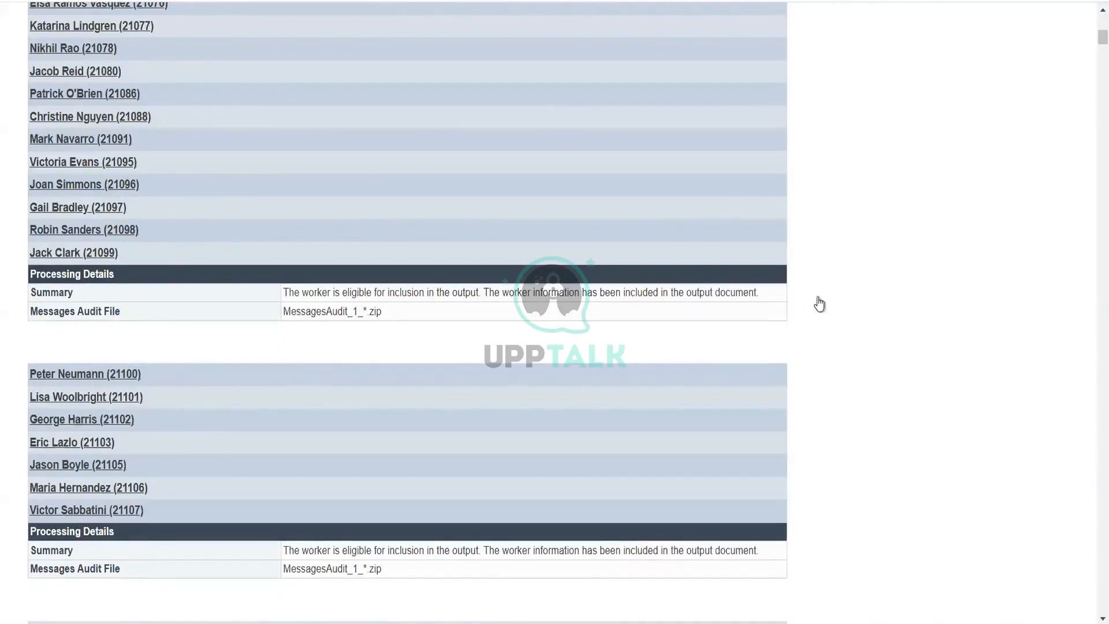
pyautogui.scroll(-10, 820, 305)
pyautogui.scroll(20, 819, 303)
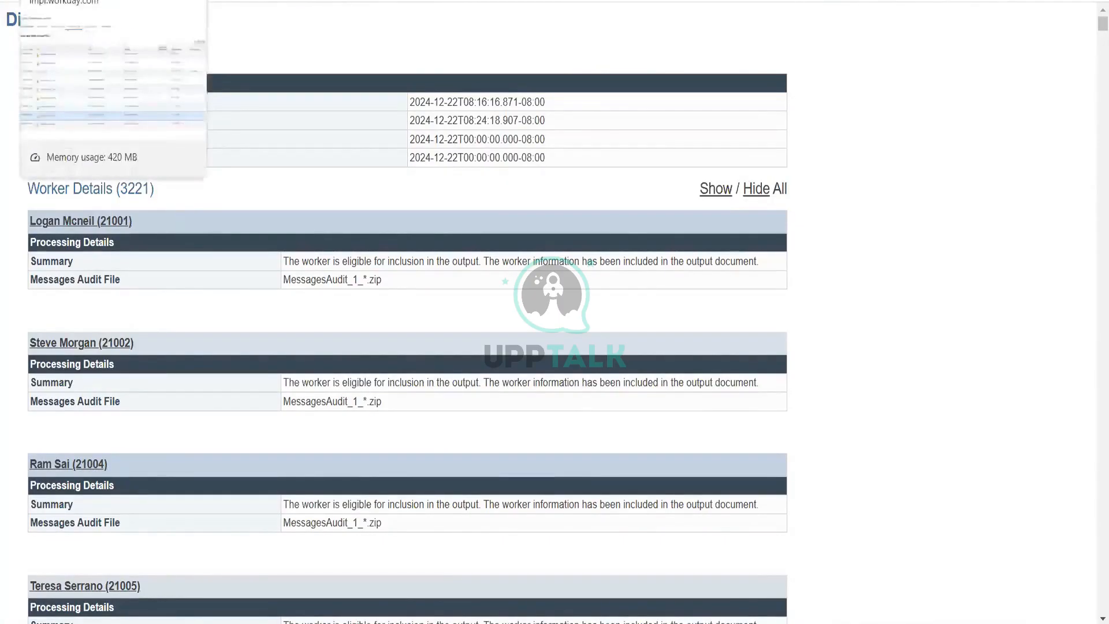
# Step: Download and open MessagesAudit_10_1.zip, inspect the 24337_getworker_current.xml file, then close the viewer and archive
pyautogui.click(87, 1)
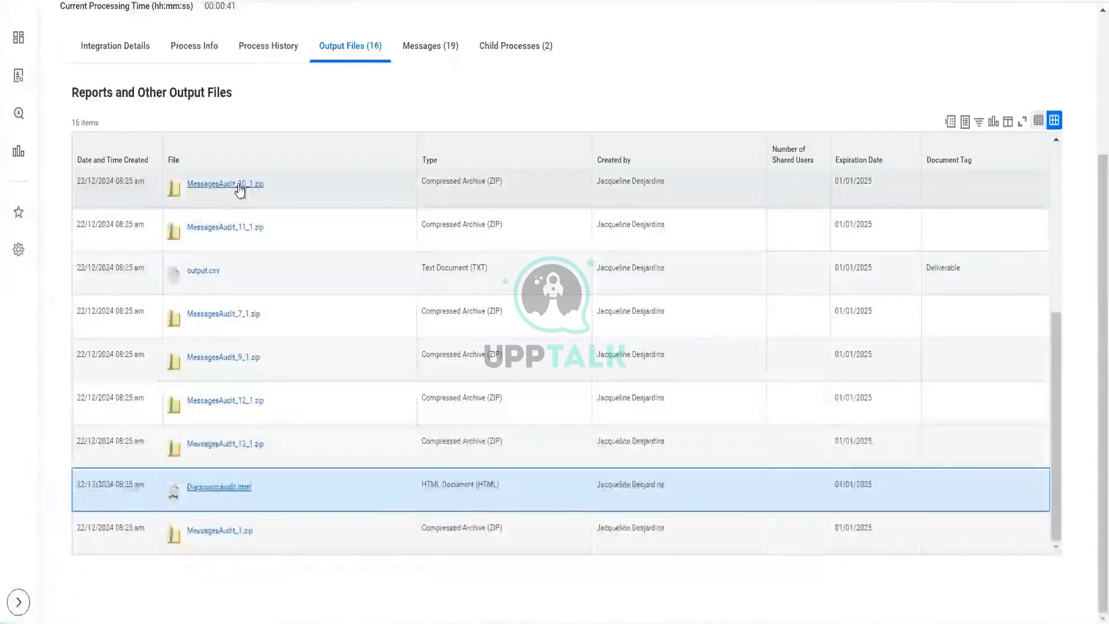
pyautogui.click(240, 190)
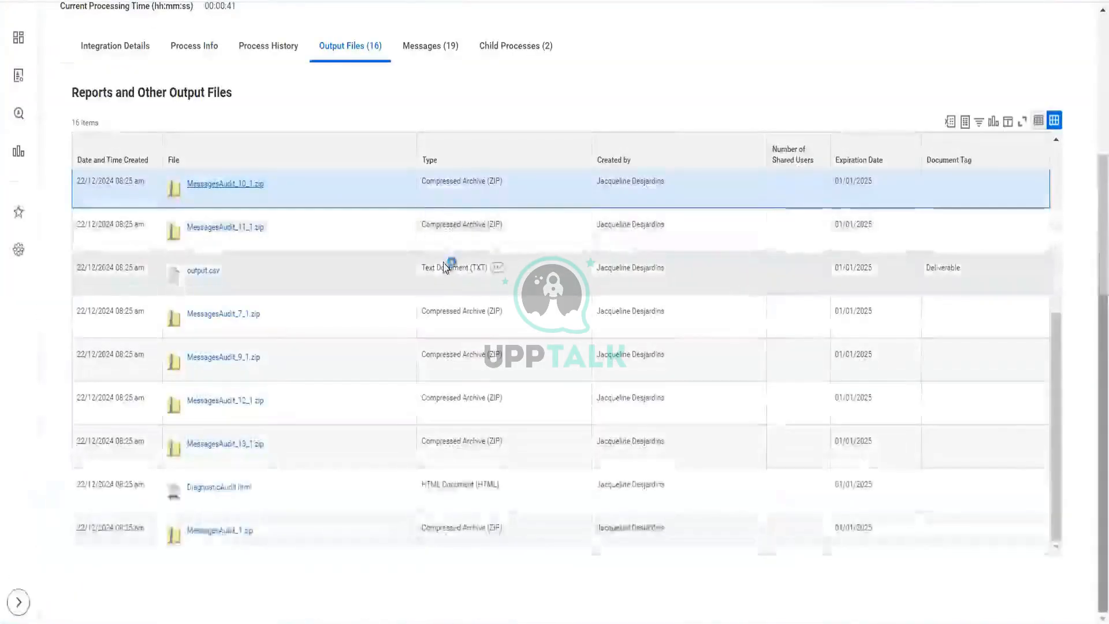
pyautogui.click(886, 30)
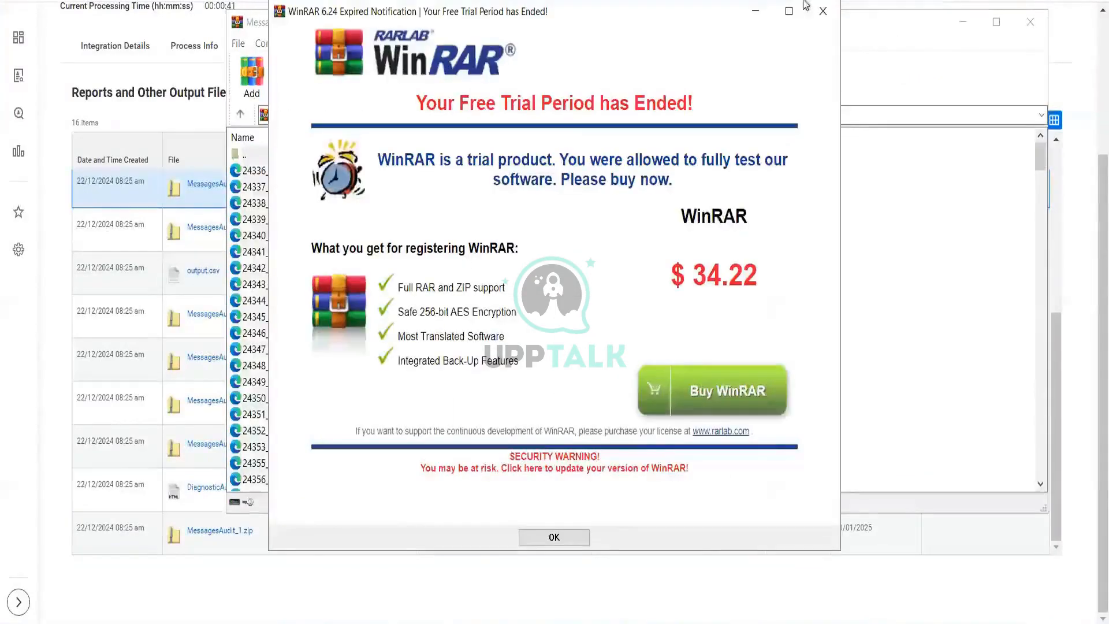
pyautogui.click(823, 12)
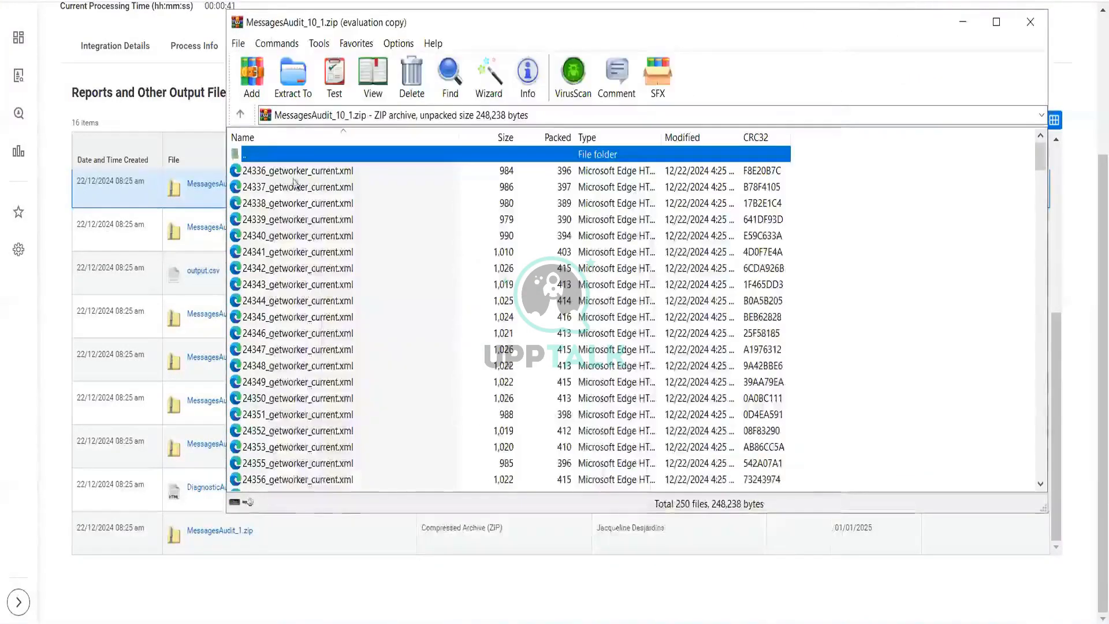
pyautogui.doubleClick(295, 185)
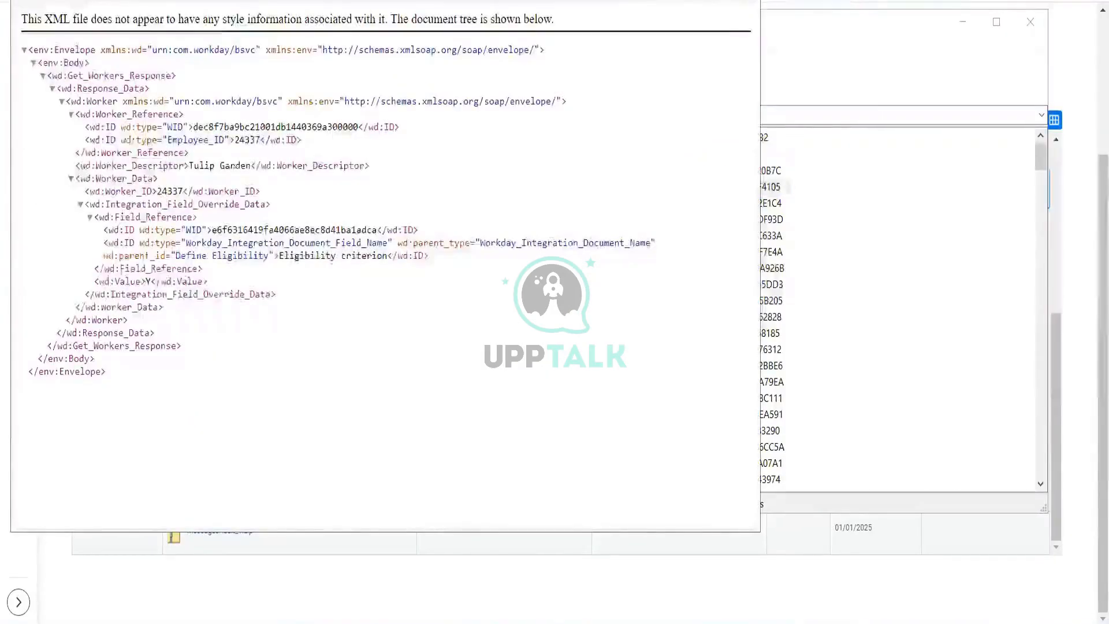
pyautogui.click(744, 1)
pyautogui.click(1030, 23)
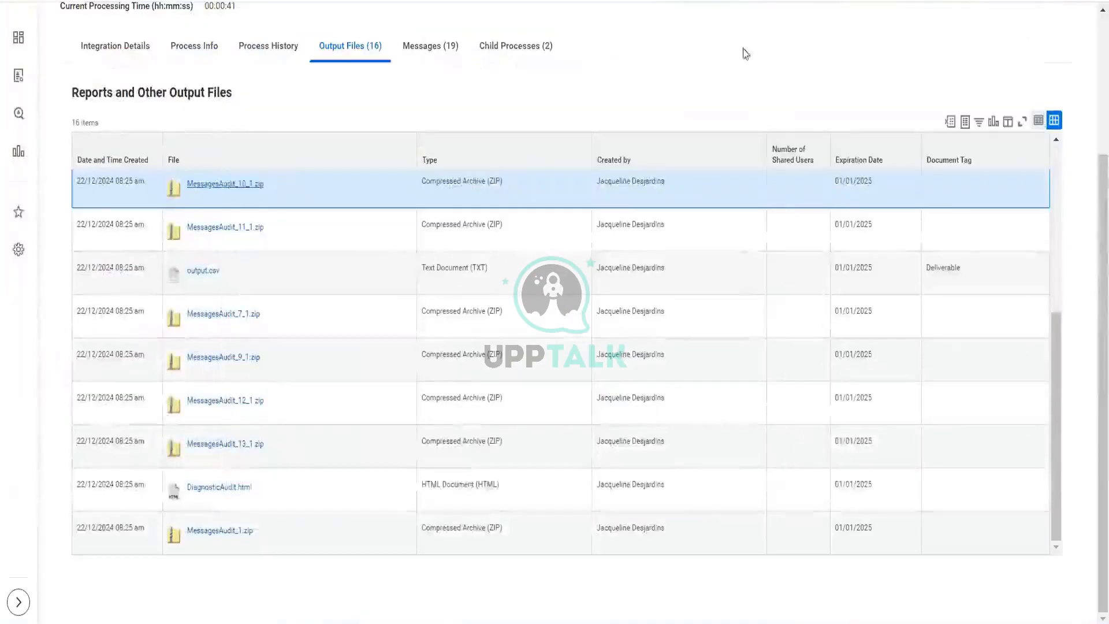
# Step: Review the process's integration details and the CF CC Worker Data 830 PM integration system's services and attributes
pyautogui.scroll(3, 276, 95)
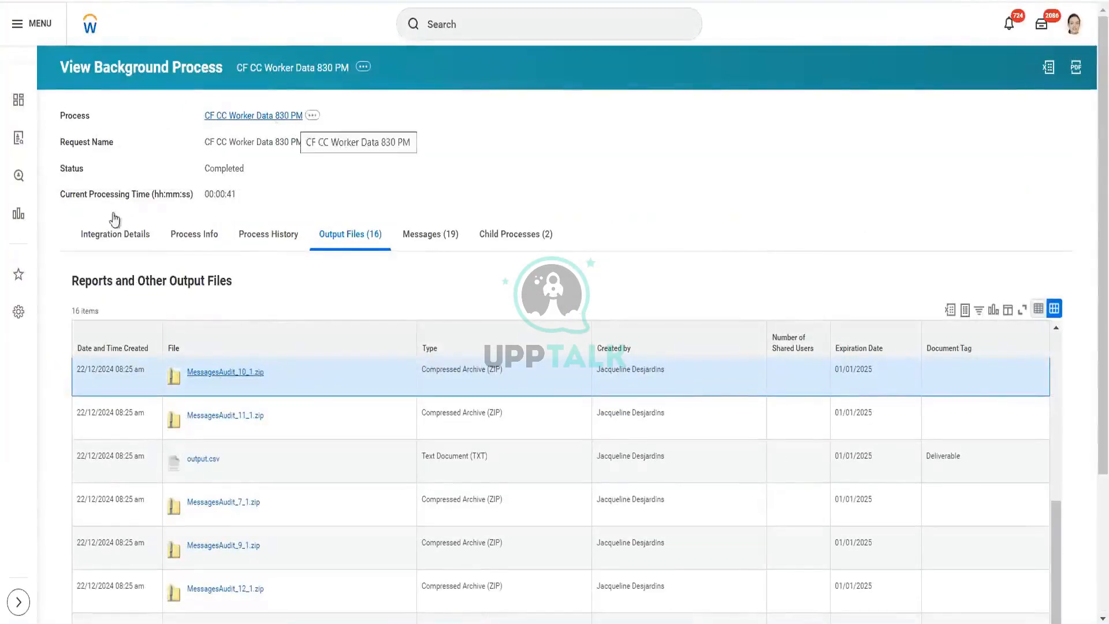
pyautogui.click(98, 237)
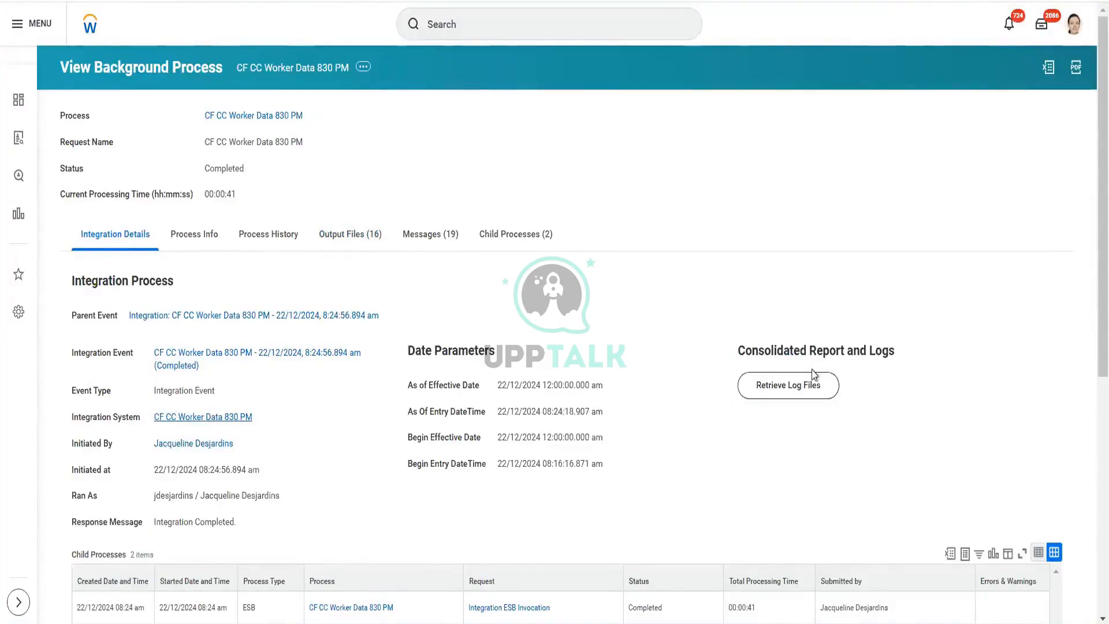
pyautogui.scroll(-7, 814, 375)
pyautogui.scroll(7, 814, 376)
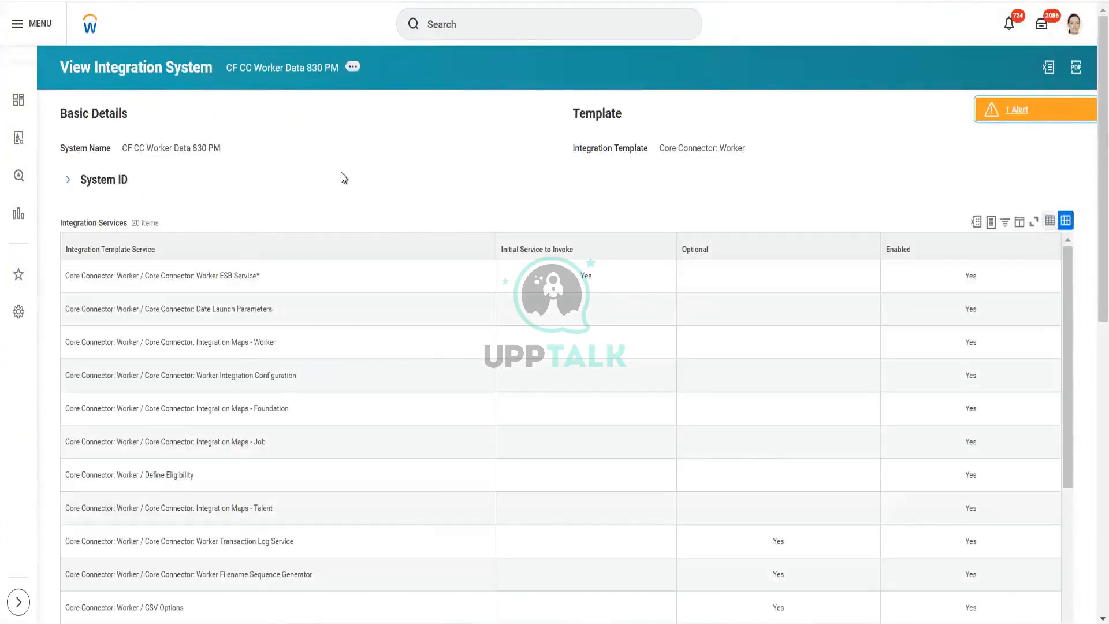
pyautogui.scroll(-10, 340, 178)
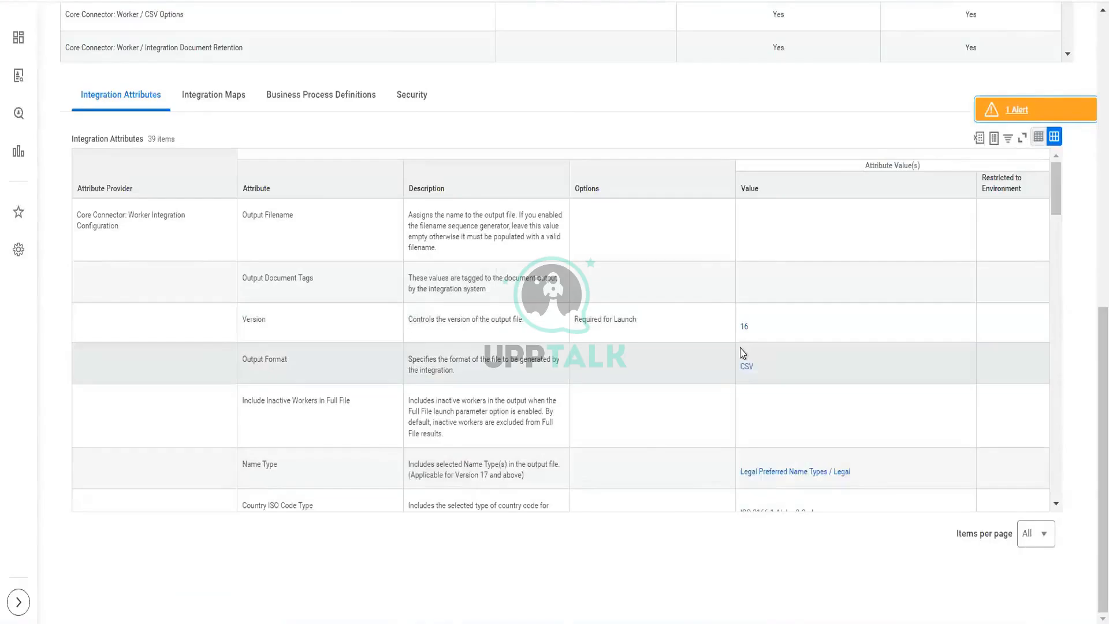
# Step: Open Configure Integration Attributes for the integration system and set the Version attribute to 40.0
pyautogui.scroll(10, 719, 340)
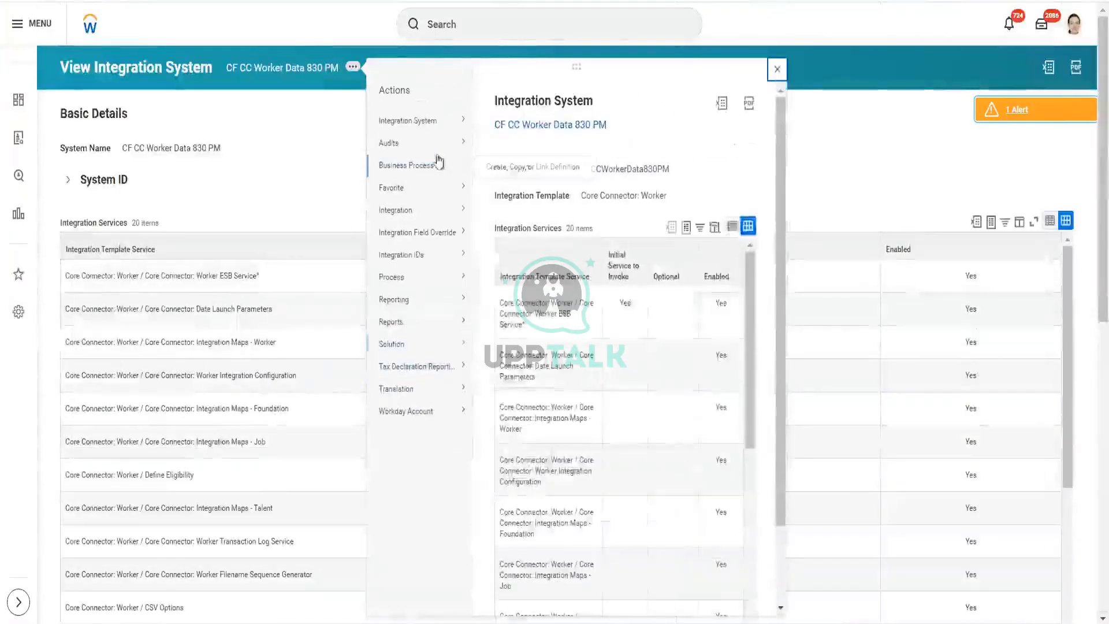
pyautogui.moveTo(443, 131)
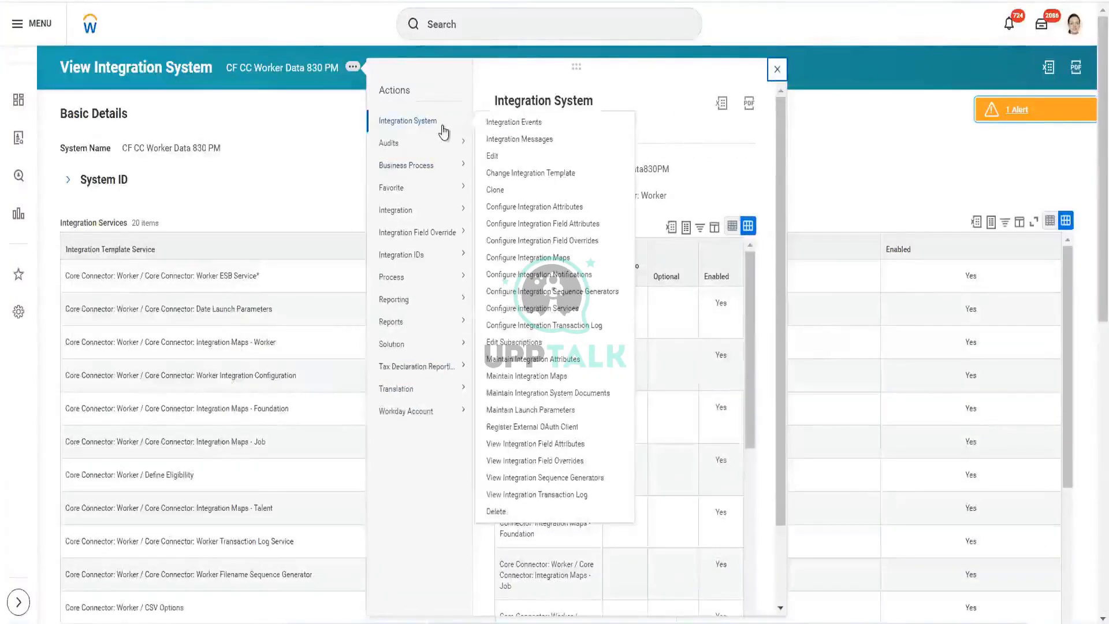
pyautogui.click(559, 211)
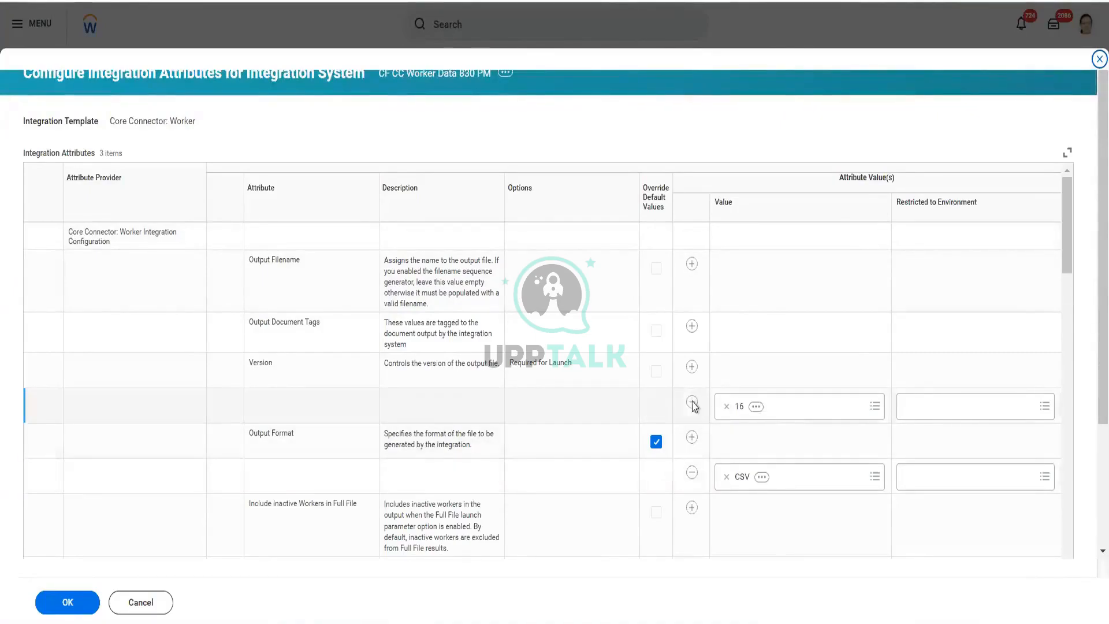
pyautogui.click(874, 410)
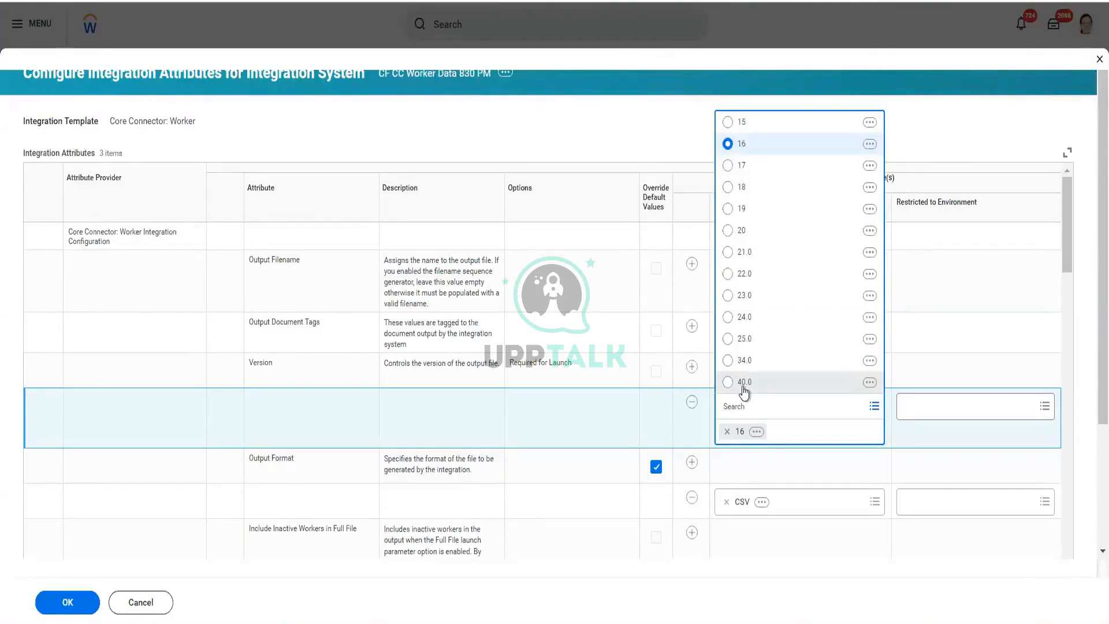
pyautogui.click(744, 384)
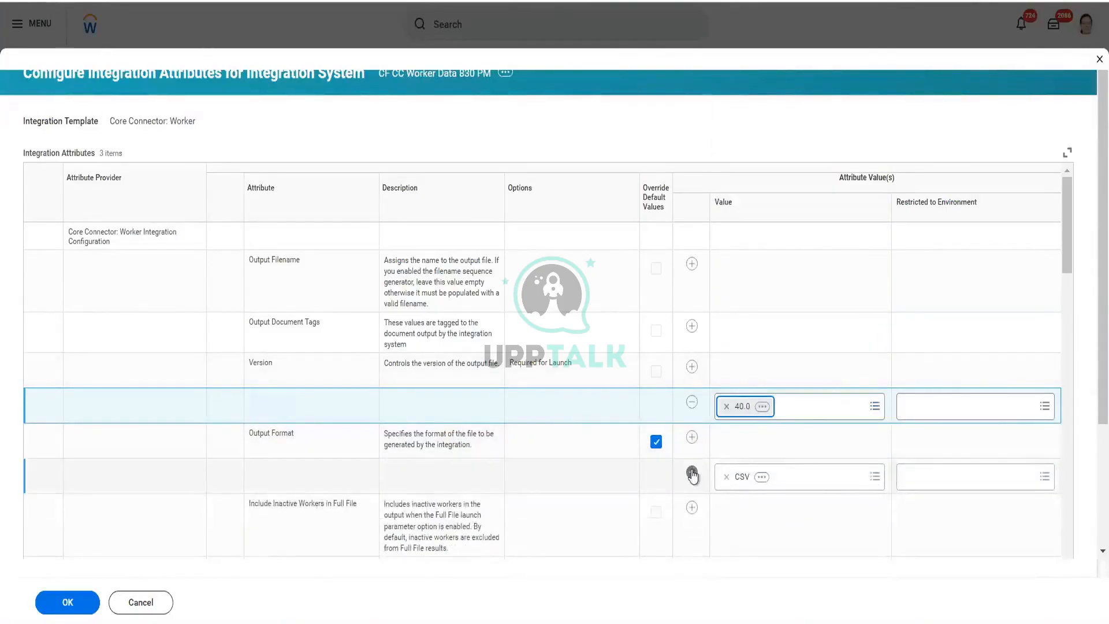
# Step: Remove the CSV value and clear the override default for the Output Format attribute
pyautogui.click(693, 474)
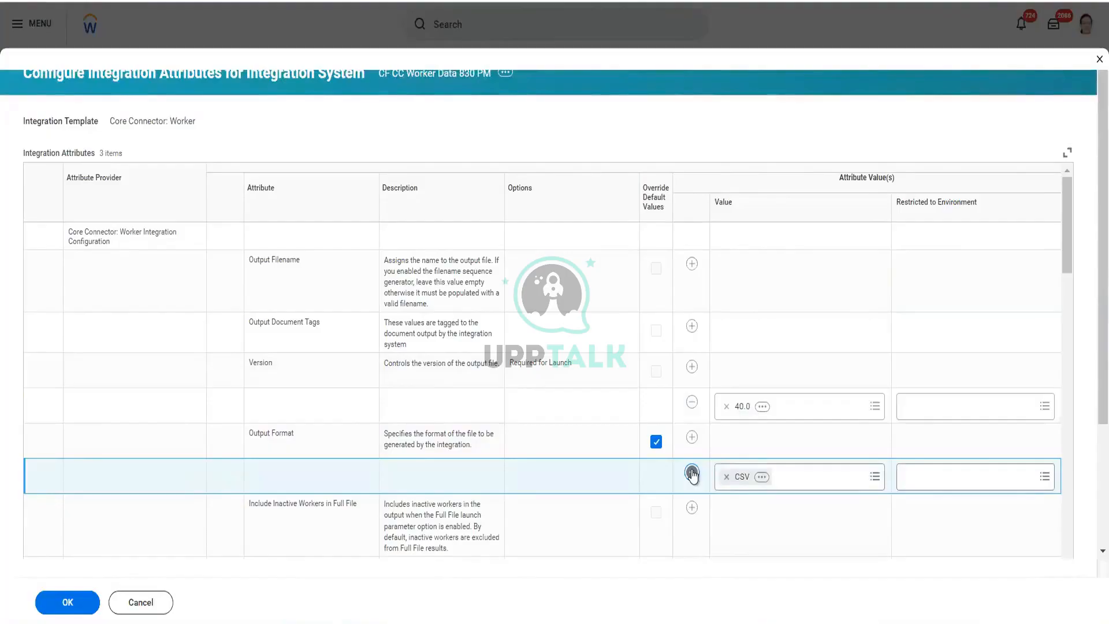
pyautogui.scroll(-2, 693, 474)
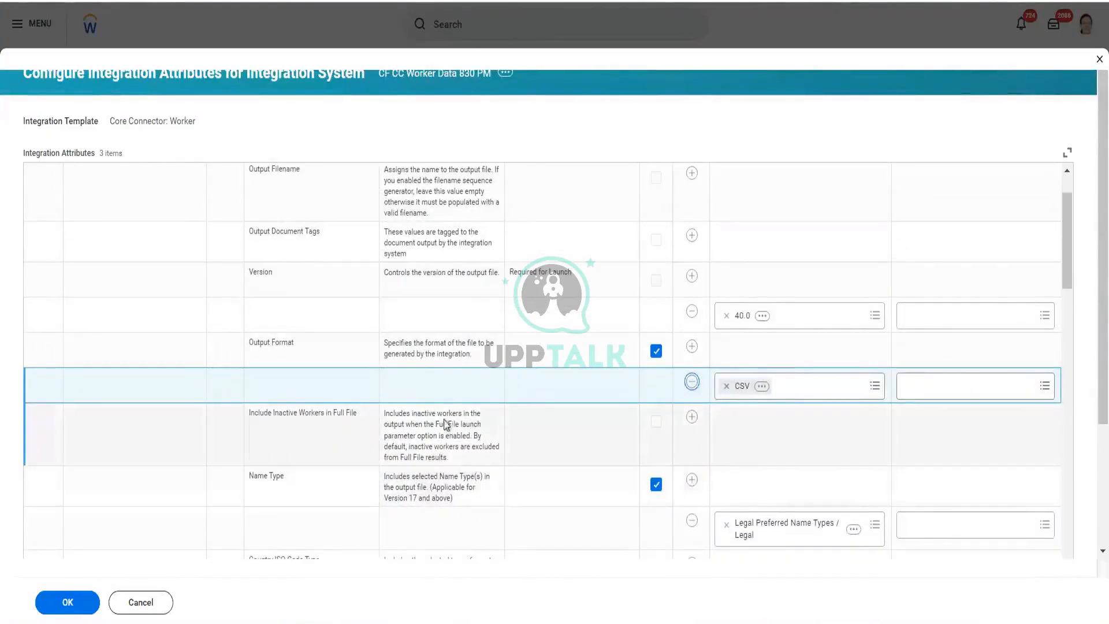
pyautogui.click(691, 391)
pyautogui.click(658, 354)
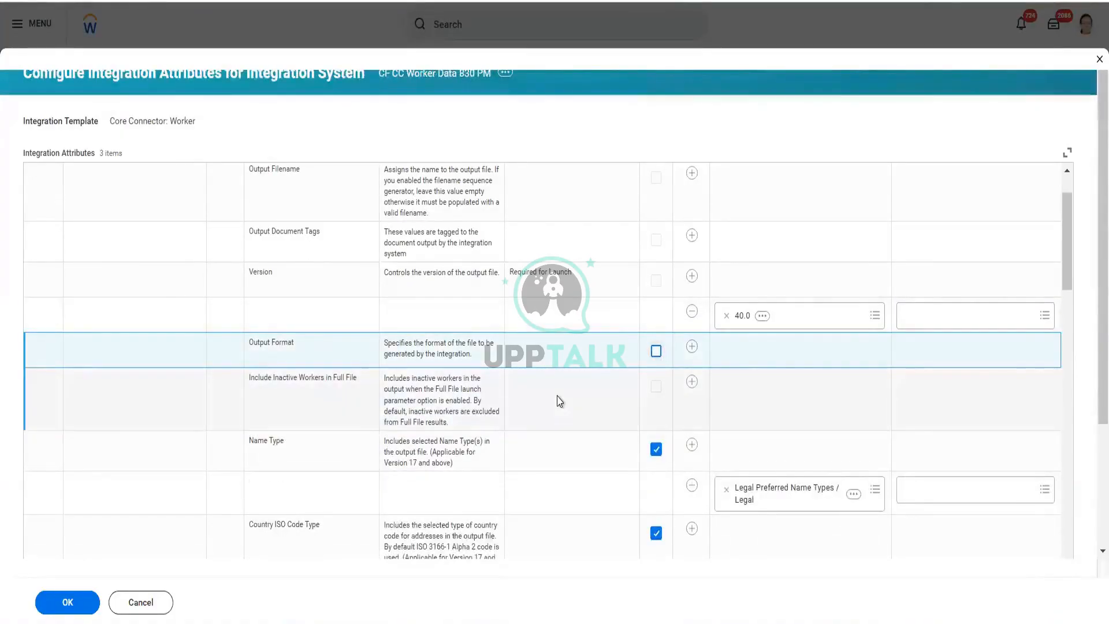
# Step: Scroll through the remaining integration attributes and check the Output Format default value
pyautogui.scroll(-4, 560, 401)
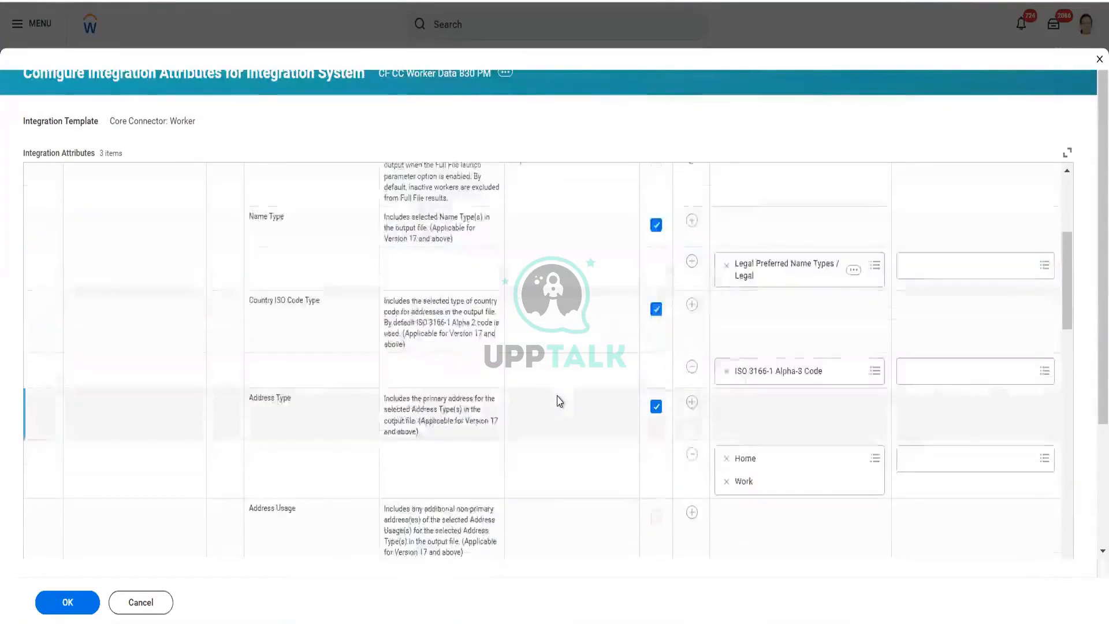
pyautogui.scroll(-3, 559, 401)
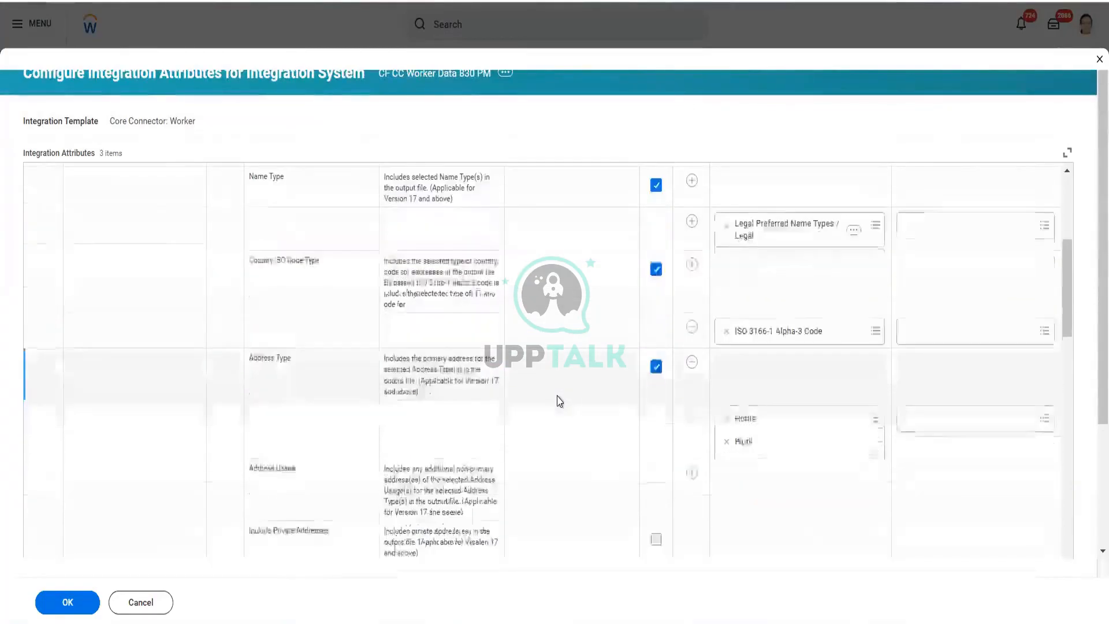
pyautogui.scroll(-3, 560, 401)
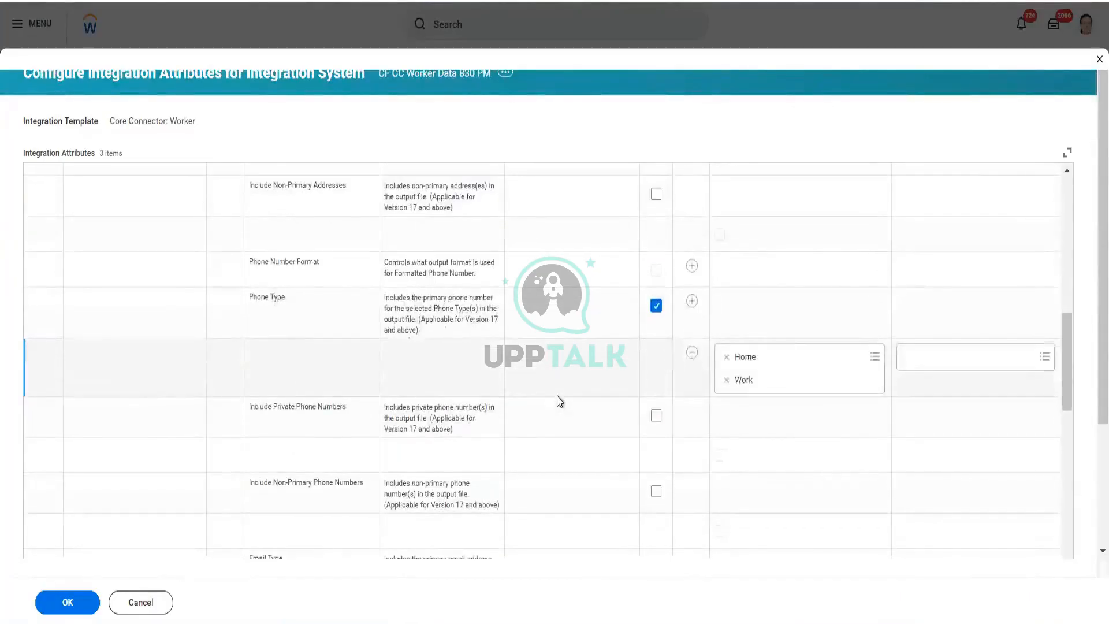
pyautogui.scroll(-6, 560, 401)
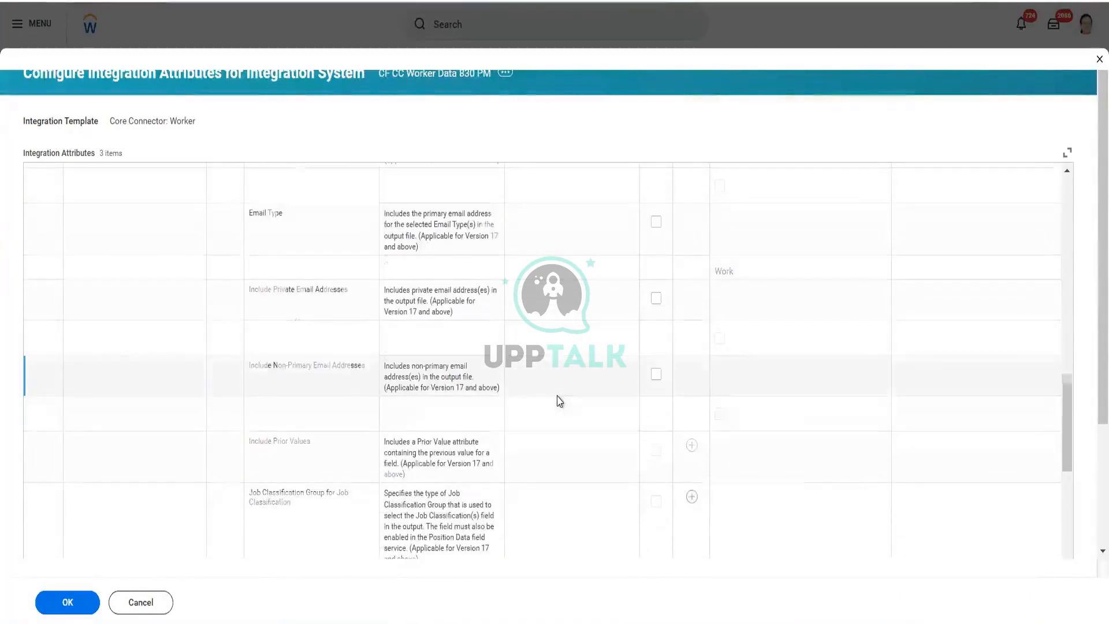
pyautogui.scroll(-6, 559, 401)
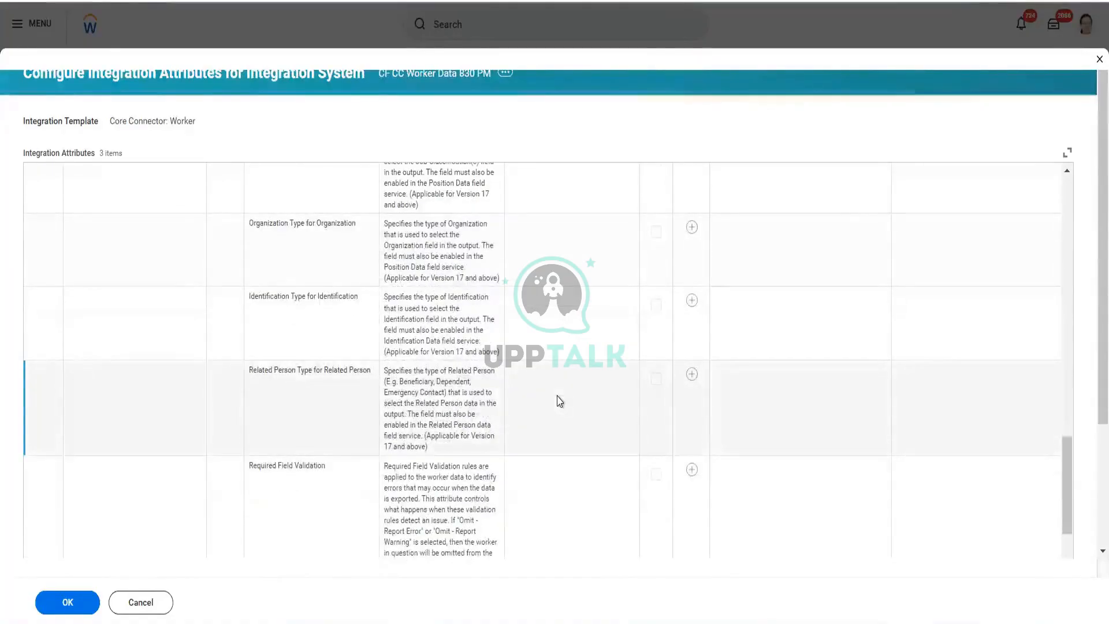
pyautogui.scroll(-3, 560, 401)
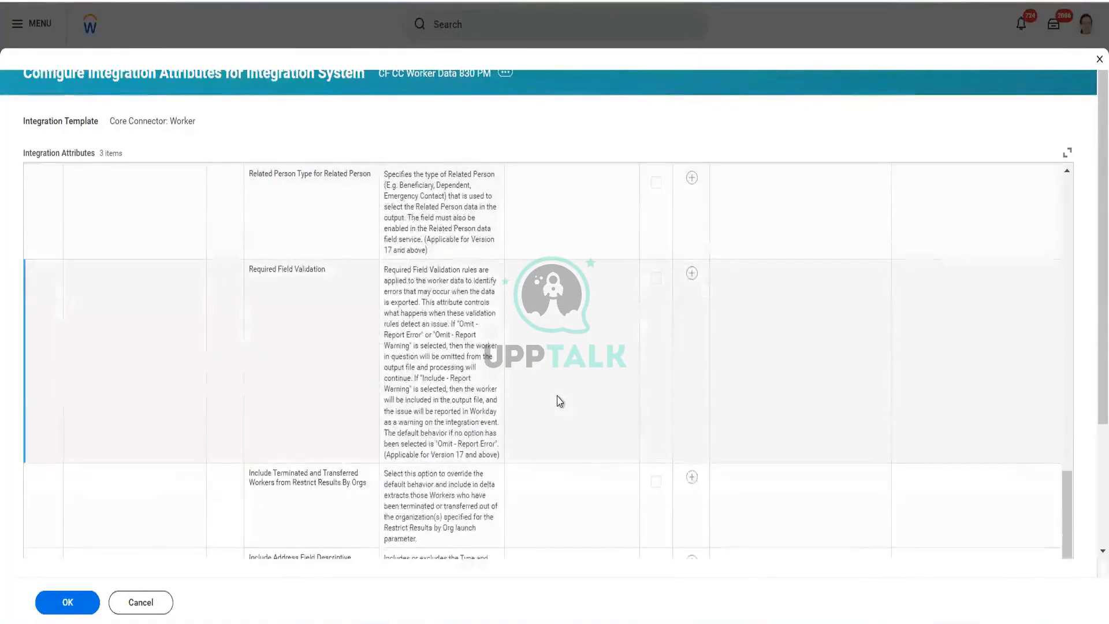
pyautogui.scroll(-5, 559, 401)
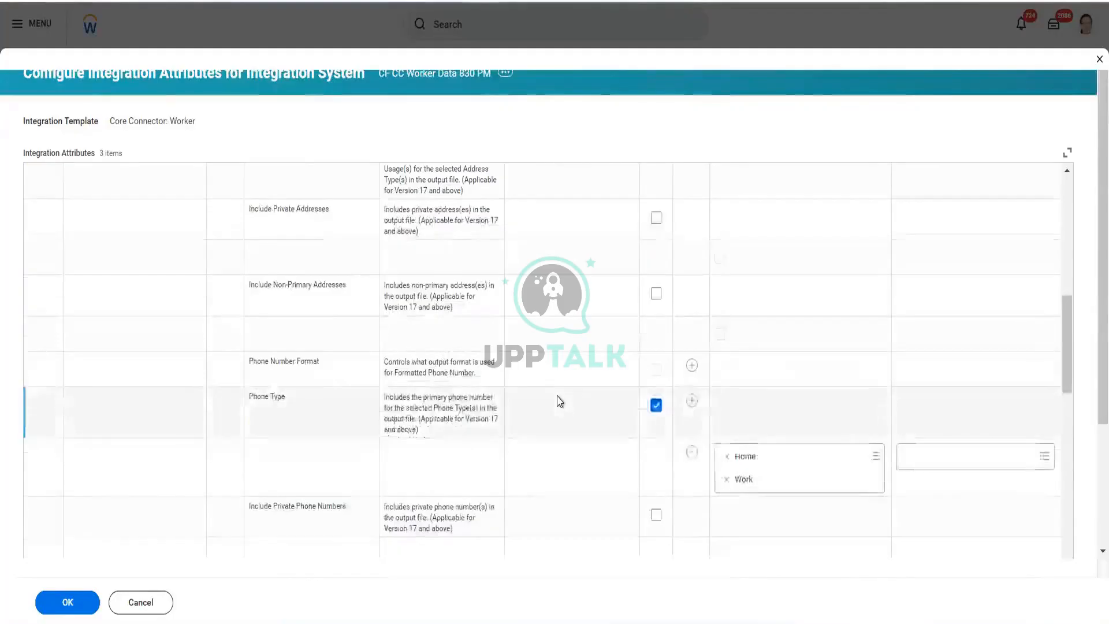
pyautogui.scroll(8, 560, 401)
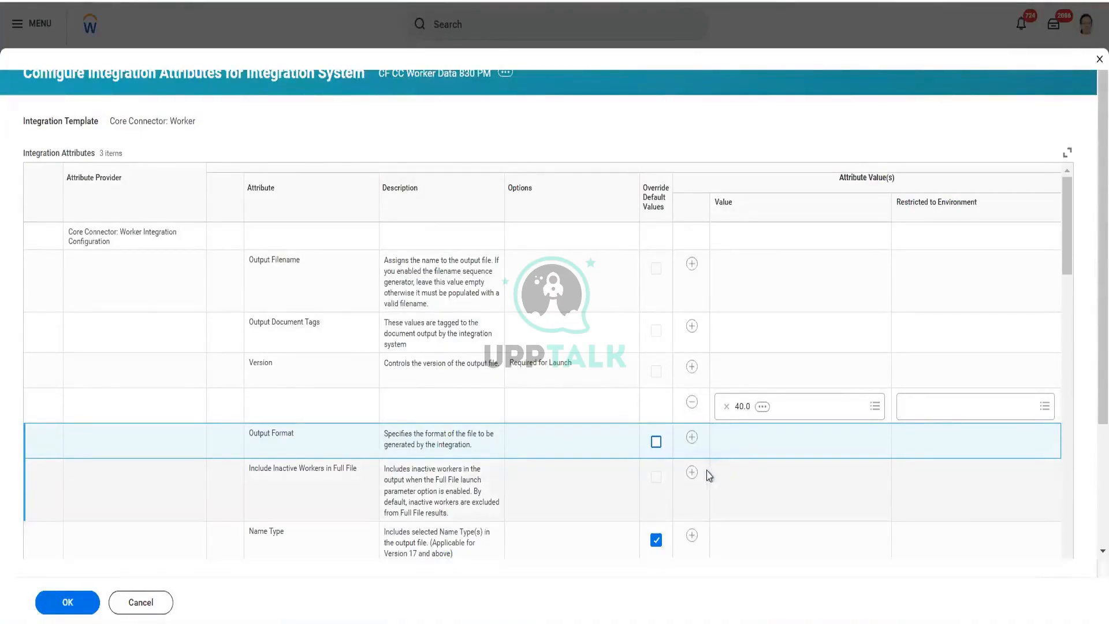
pyautogui.click(674, 480)
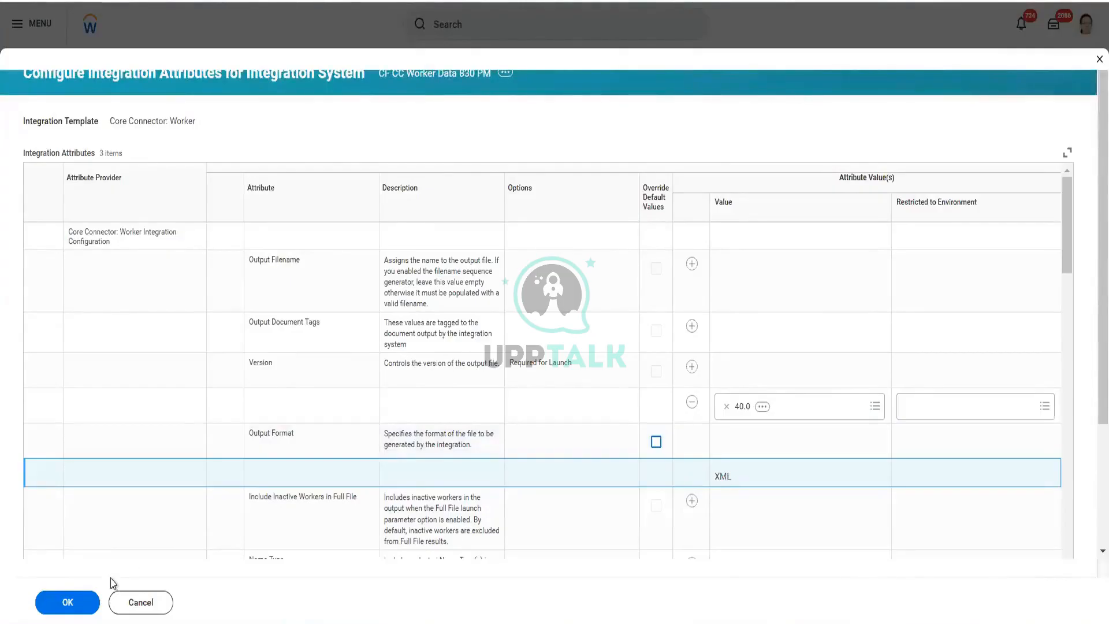
# Step: Clear the override for the Show headers attribute under CSV Options
pyautogui.scroll(-10, 300, 495)
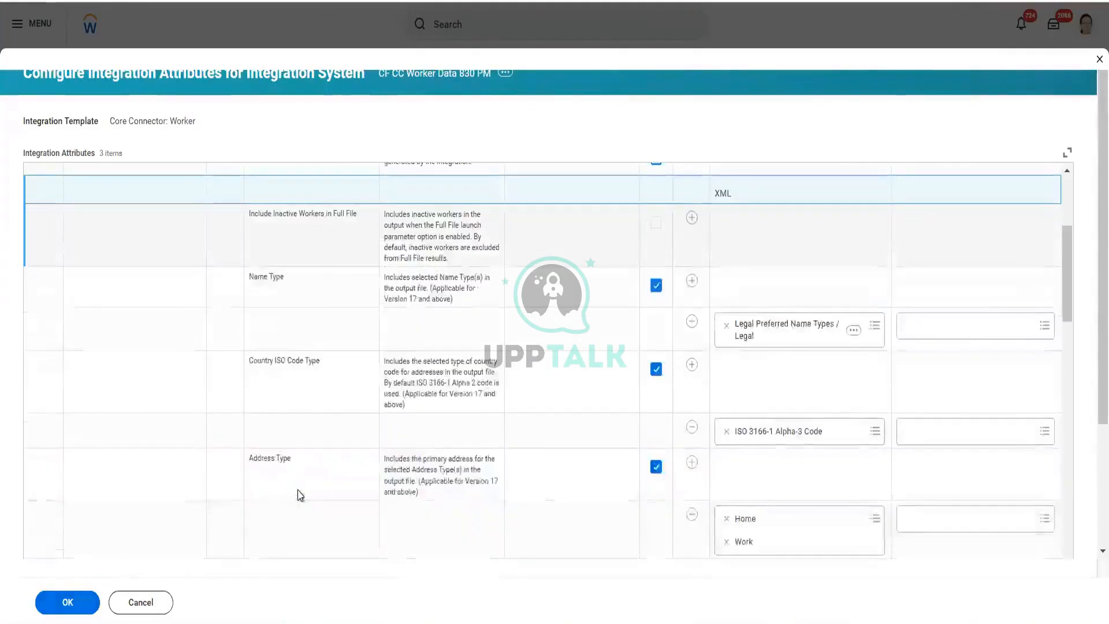
pyautogui.scroll(-10, 300, 495)
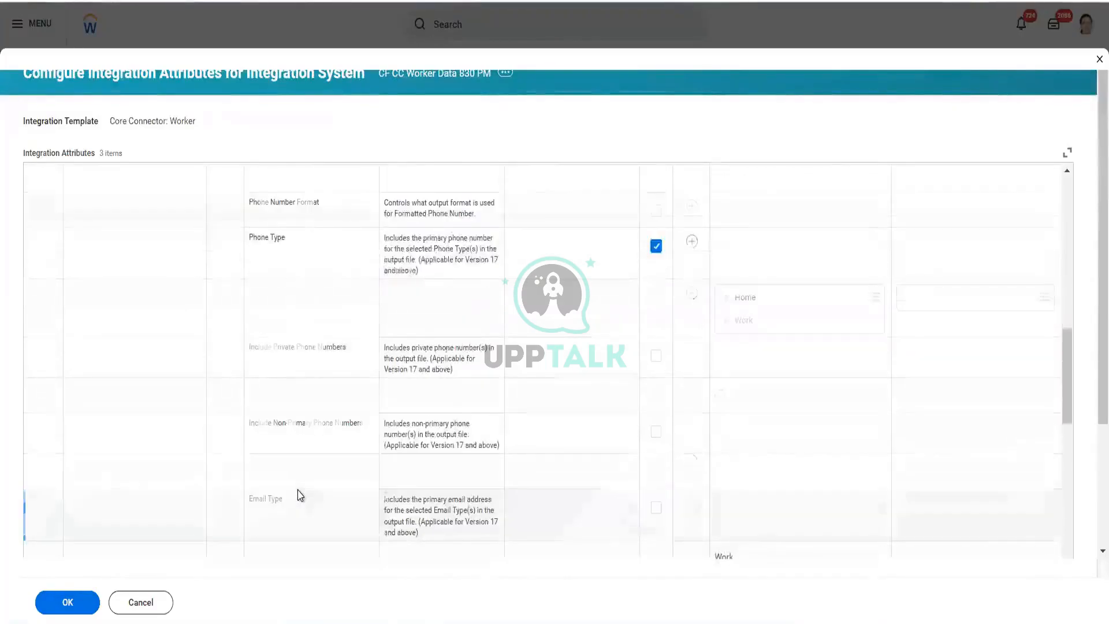
pyautogui.scroll(-10, 297, 495)
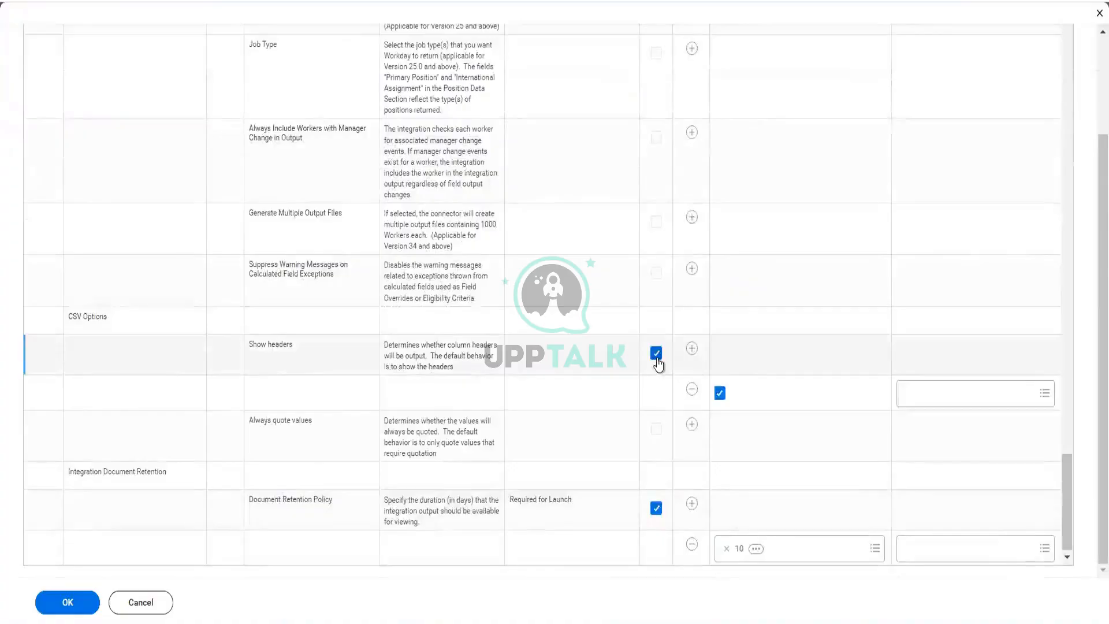
pyautogui.click(657, 359)
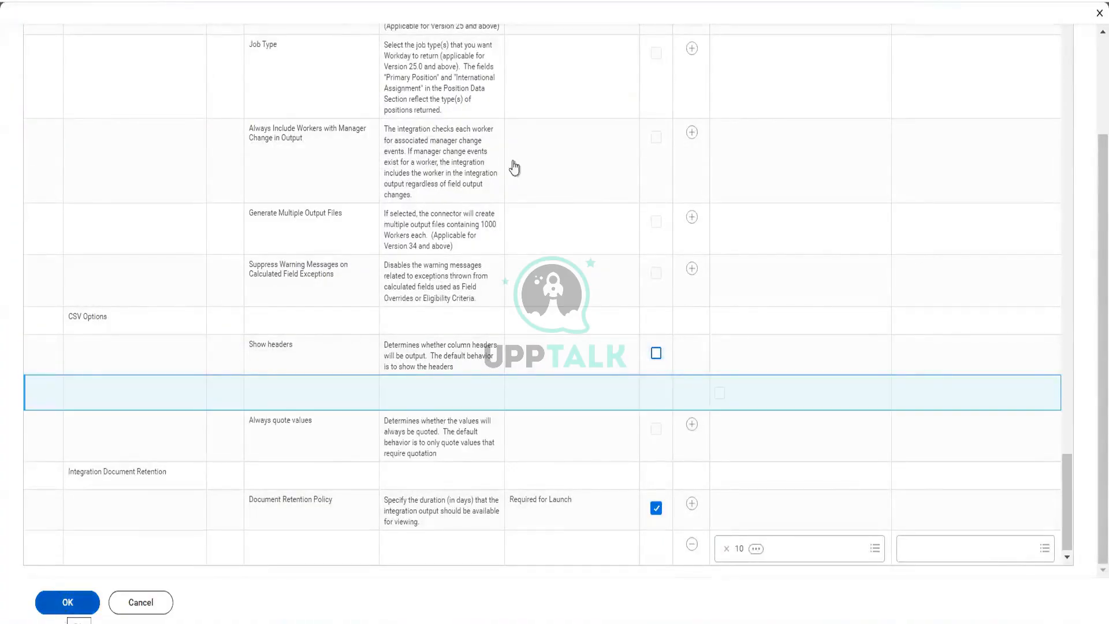
# Step: Add an override value enabling Generate Multiple Output Files, then save the attribute configuration
pyautogui.click(693, 218)
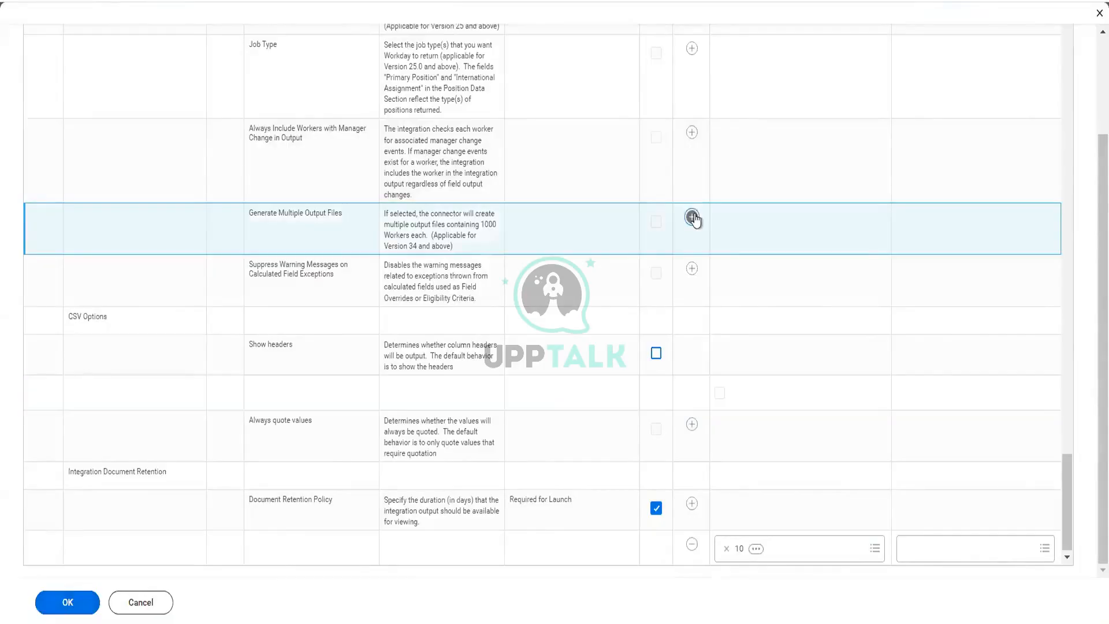
pyautogui.scroll(5, 444, 119)
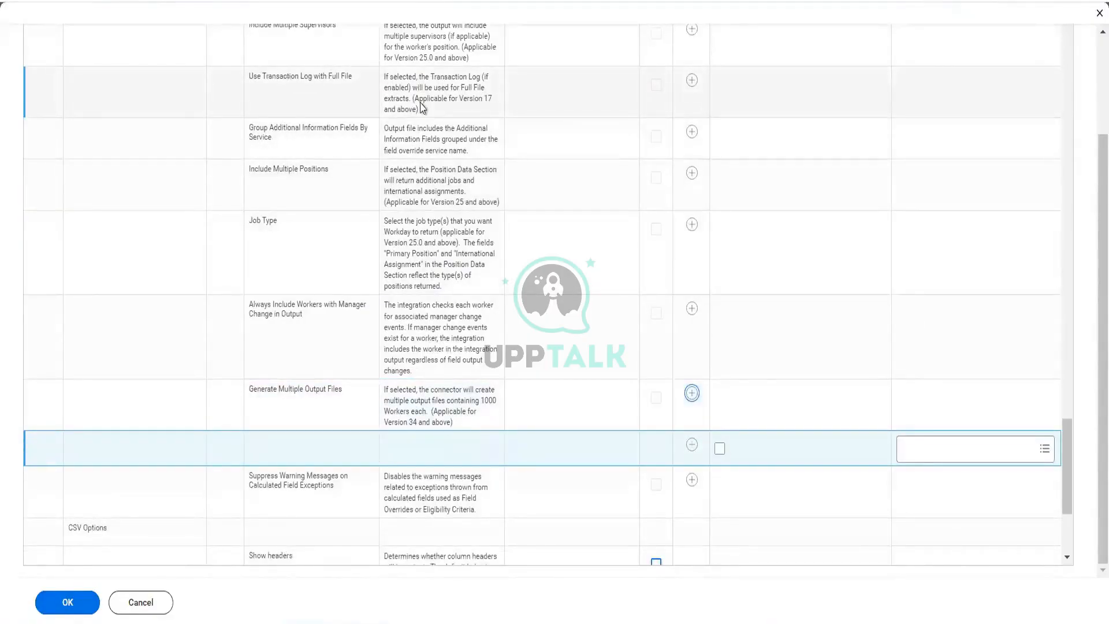
pyautogui.scroll(2, 421, 107)
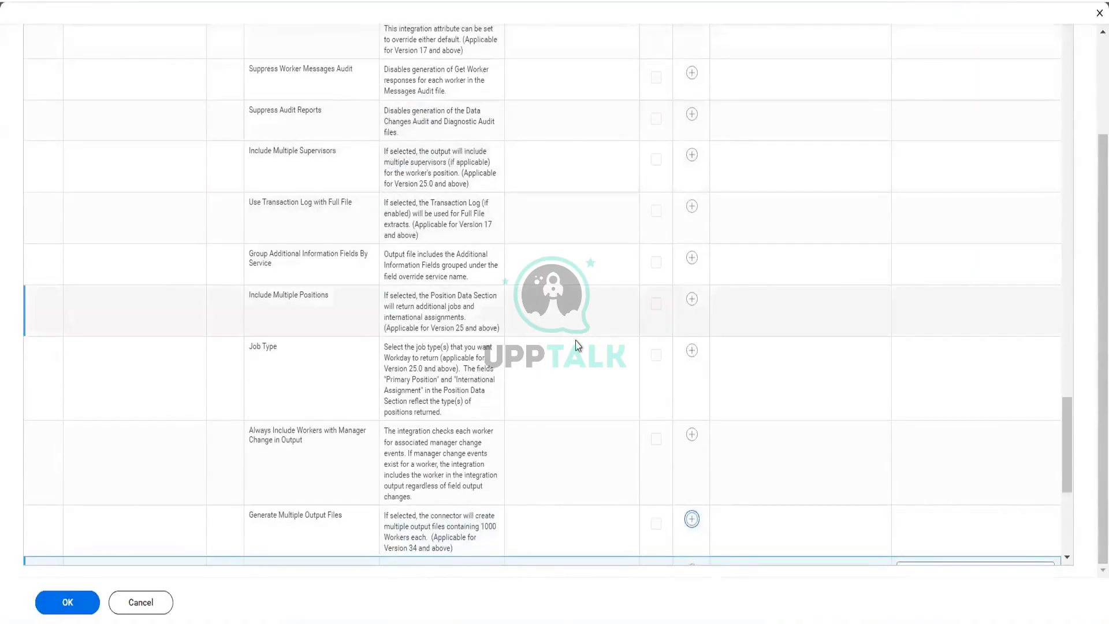
pyautogui.scroll(-3, 572, 347)
pyautogui.scroll(-1, 576, 346)
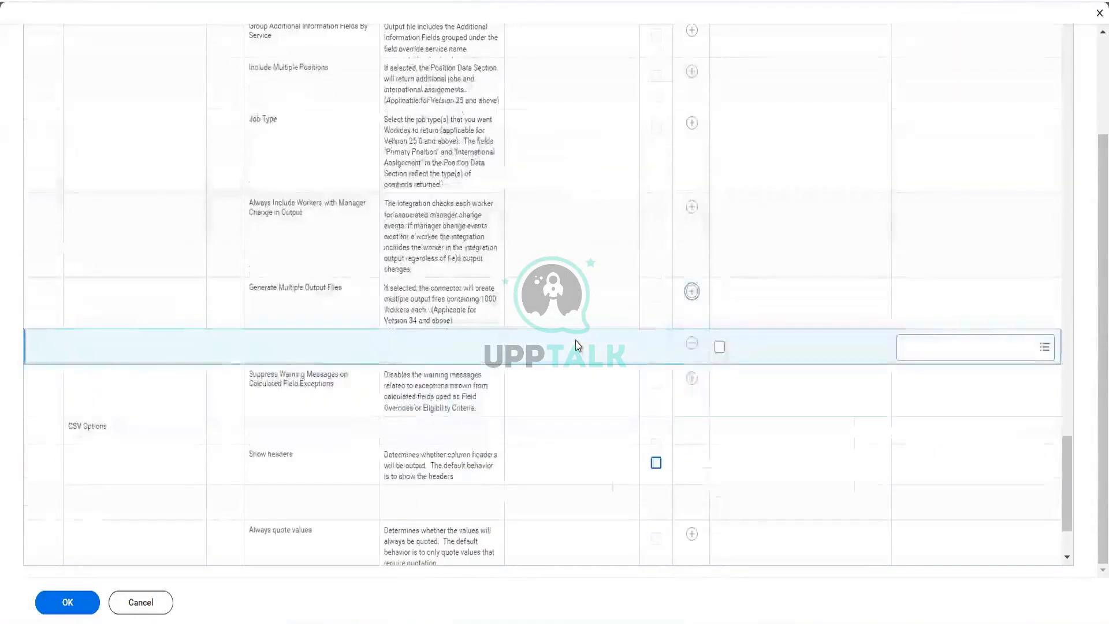
pyautogui.scroll(-1, 576, 345)
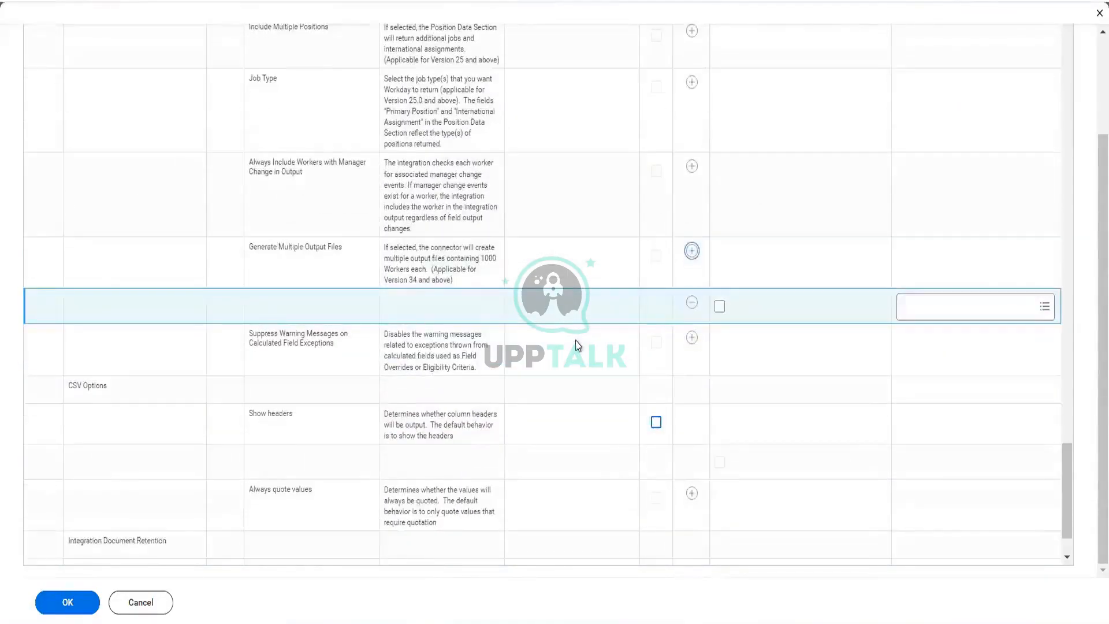
pyautogui.click(720, 296)
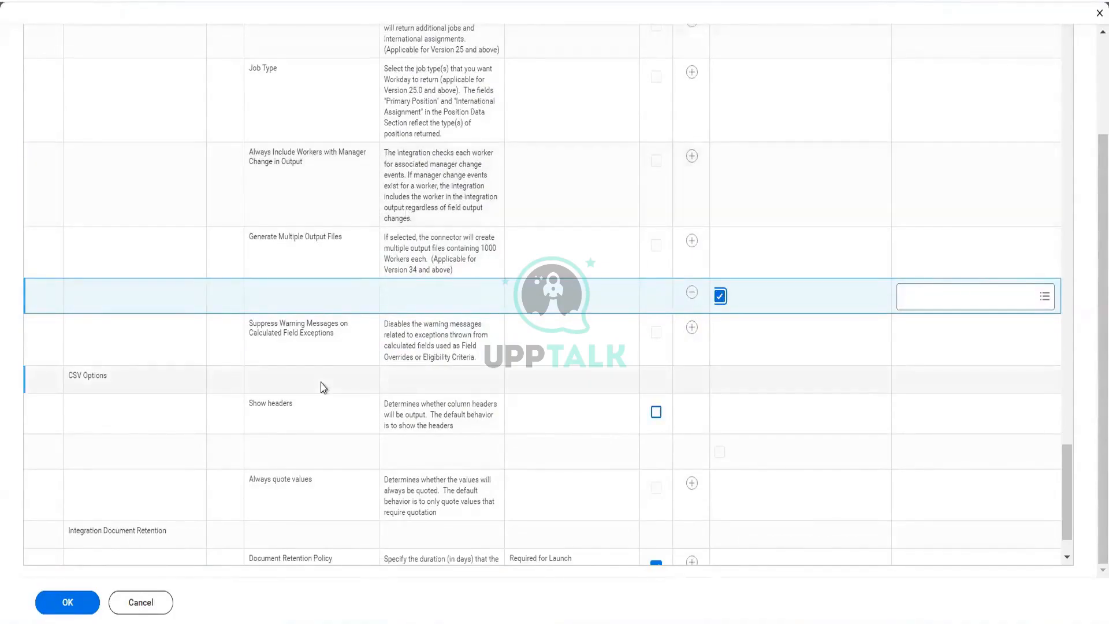
pyautogui.click(67, 606)
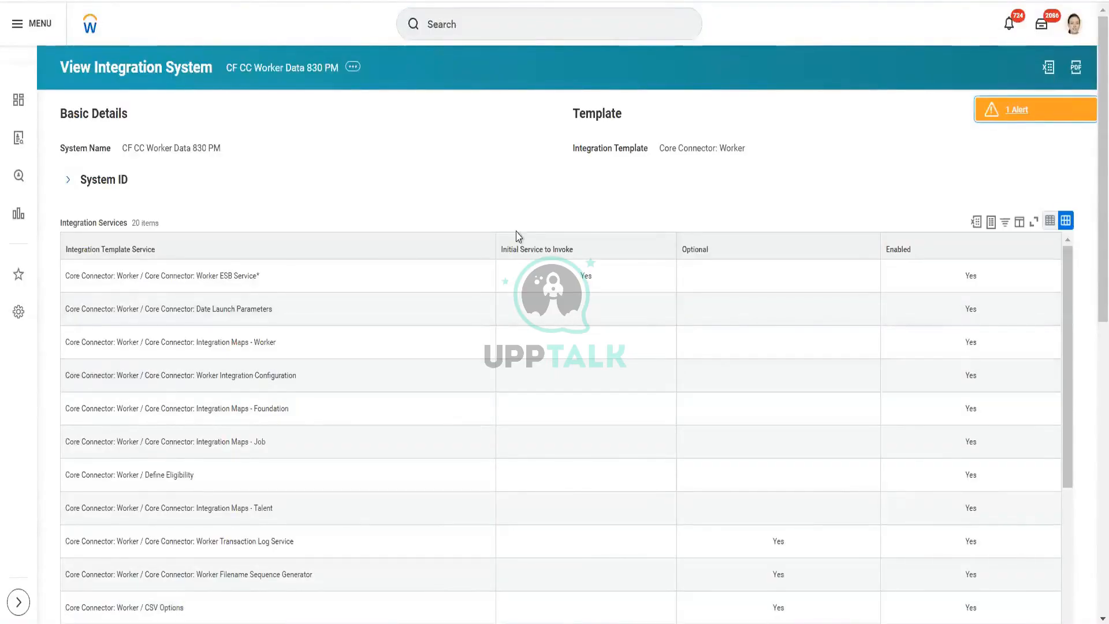
# Step: Review the updated integration attributes on the integration system page
pyautogui.scroll(-2, 518, 236)
pyautogui.scroll(-8, 519, 236)
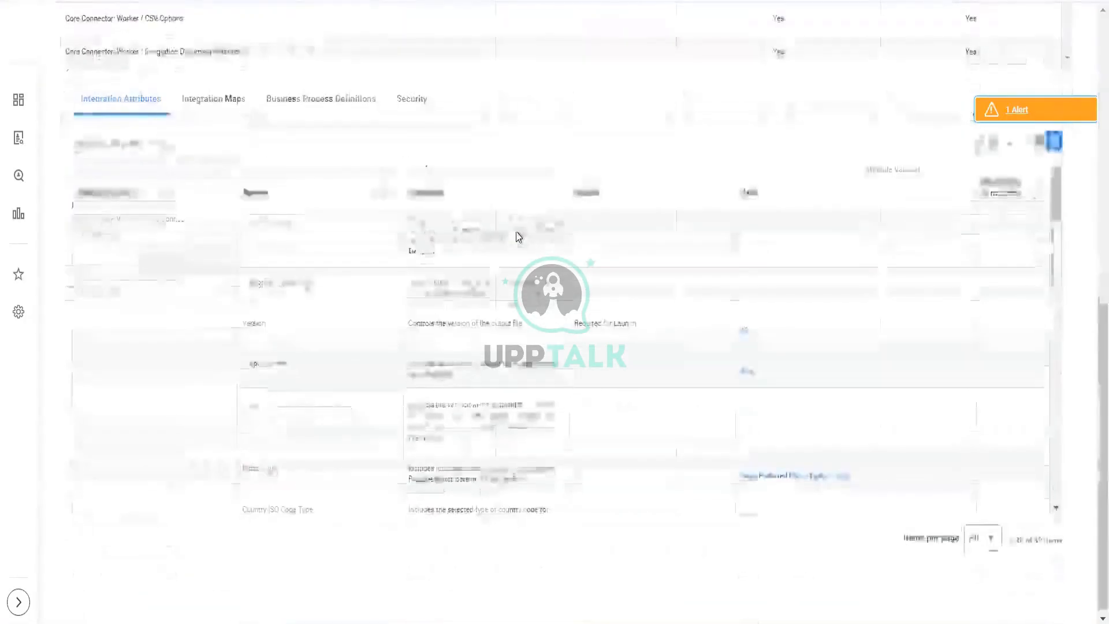
pyautogui.scroll(-6, 653, 388)
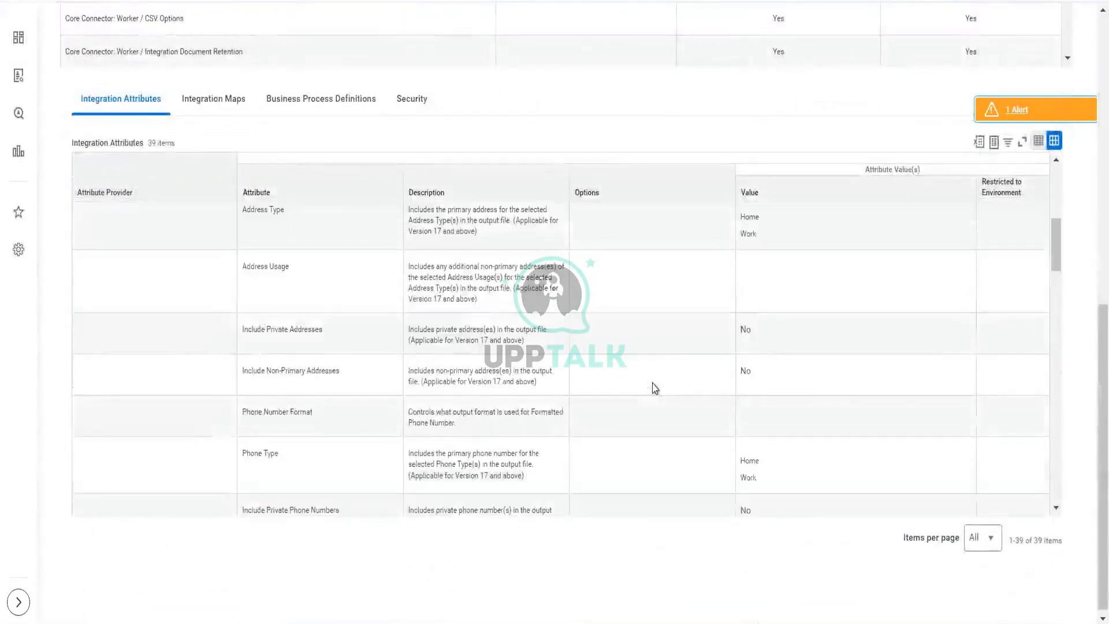
pyautogui.scroll(-7, 653, 388)
pyautogui.scroll(14, 653, 388)
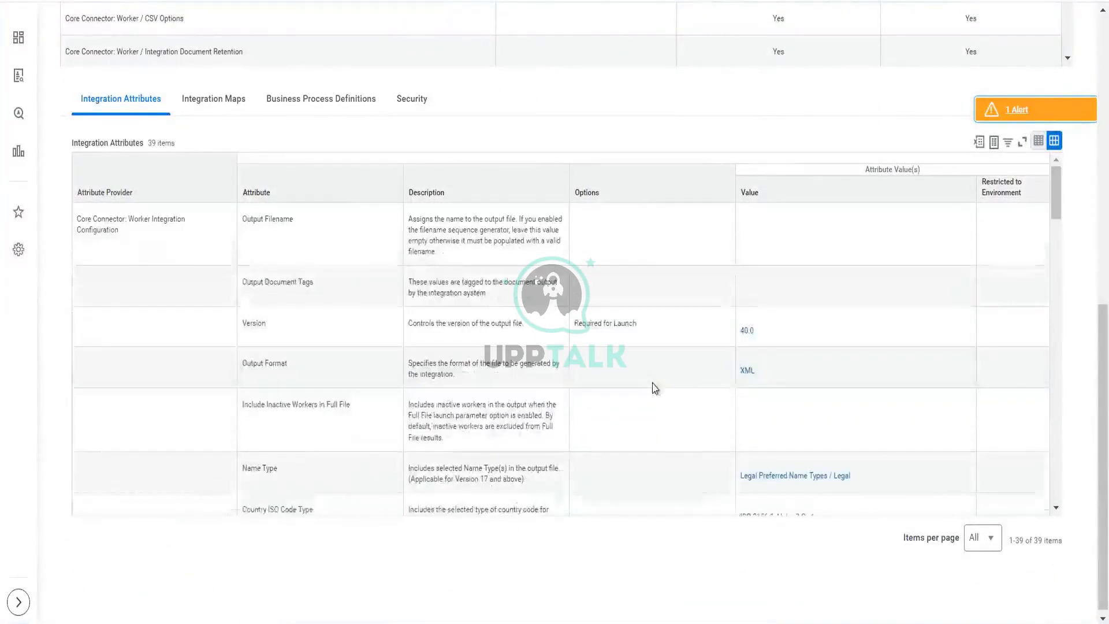
pyautogui.scroll(2, 403, 142)
pyautogui.scroll(8, 403, 142)
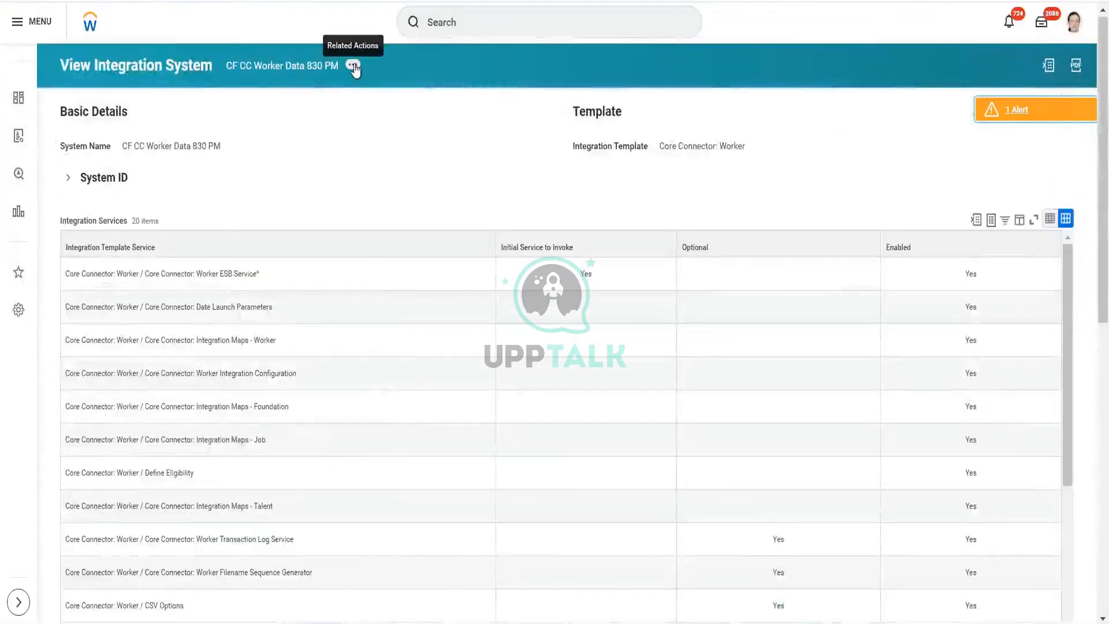
# Step: Launch the CF CC Worker Data 830 PM integration to run now with the Full File criterion enabled
pyautogui.click(353, 65)
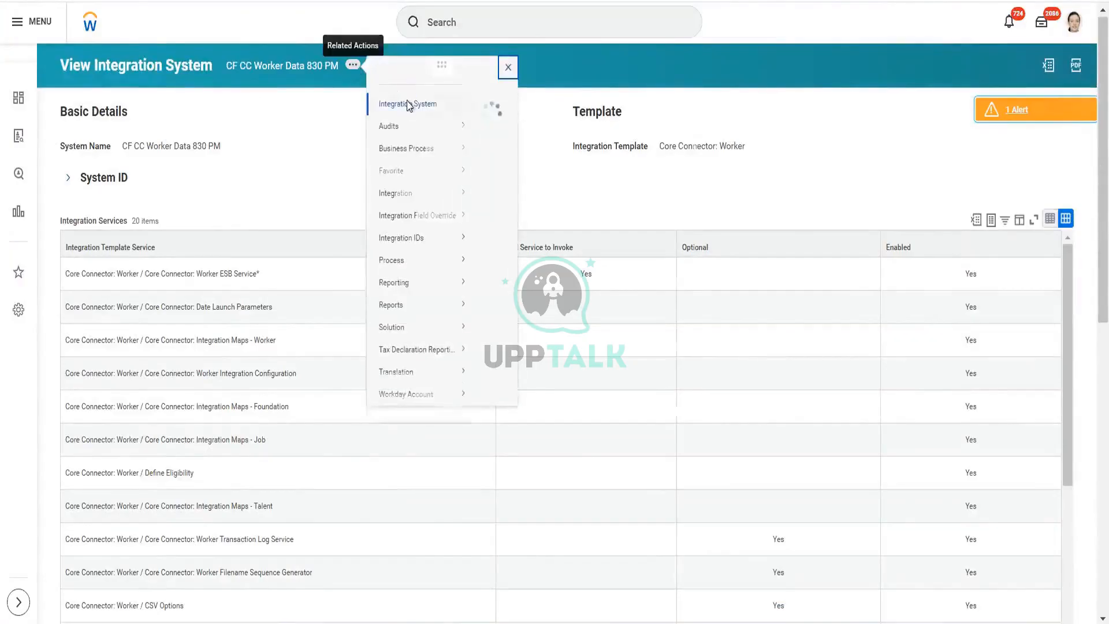
pyautogui.moveTo(421, 216)
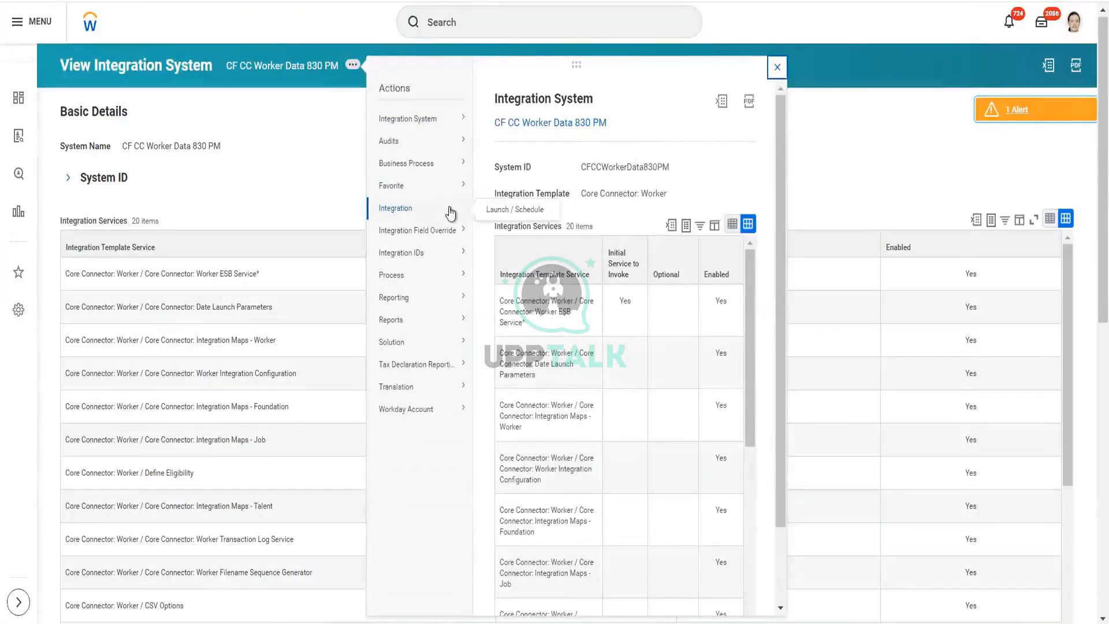
pyautogui.click(526, 210)
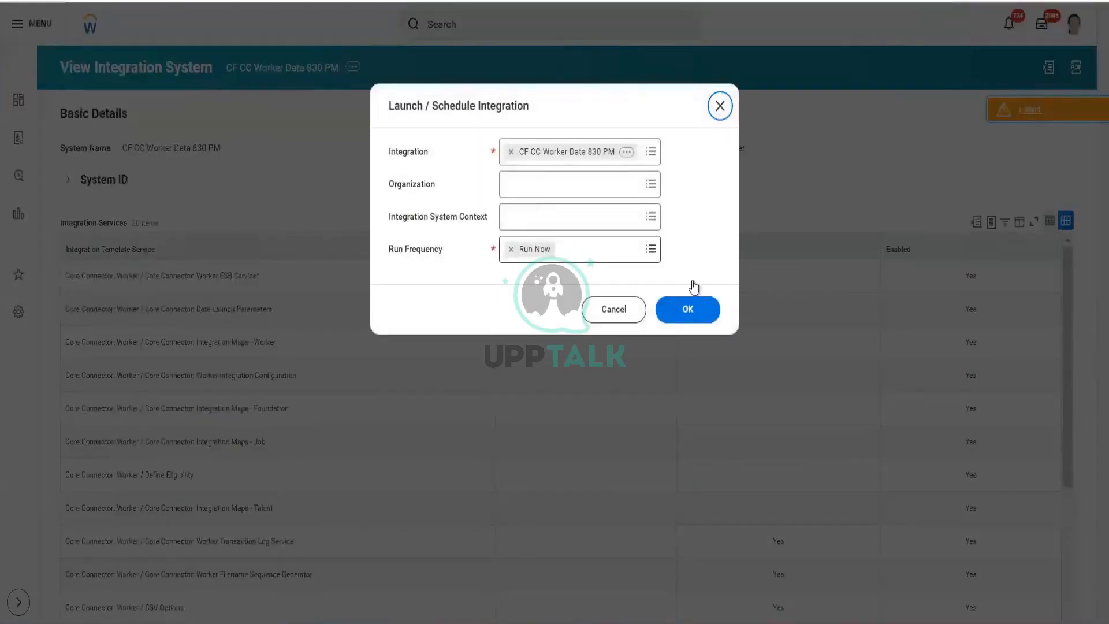
pyautogui.click(688, 311)
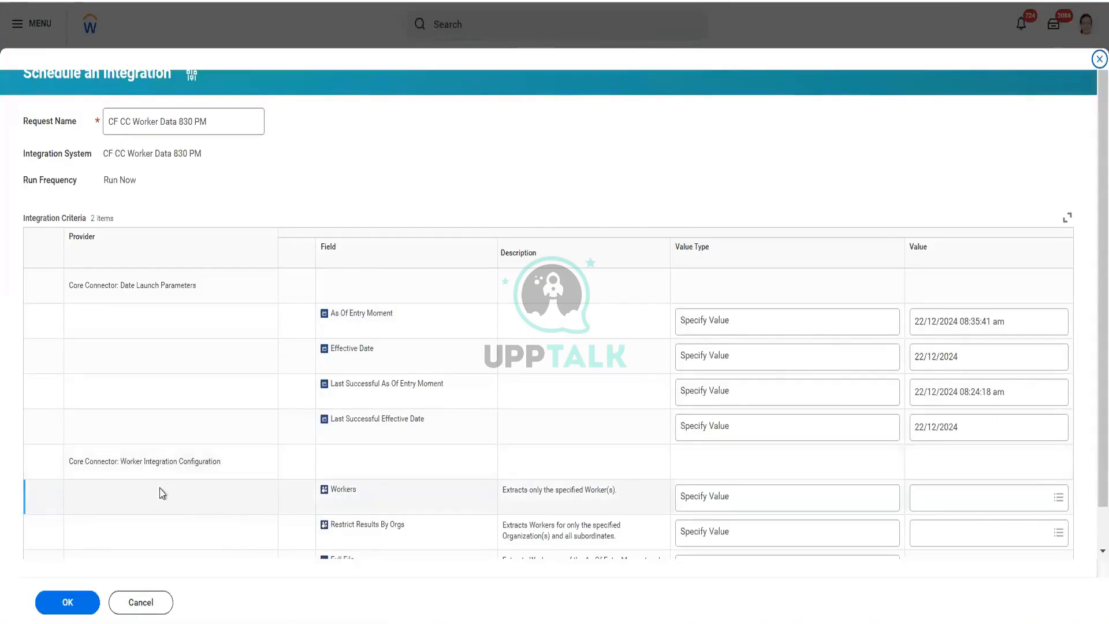
pyautogui.scroll(-1, 163, 493)
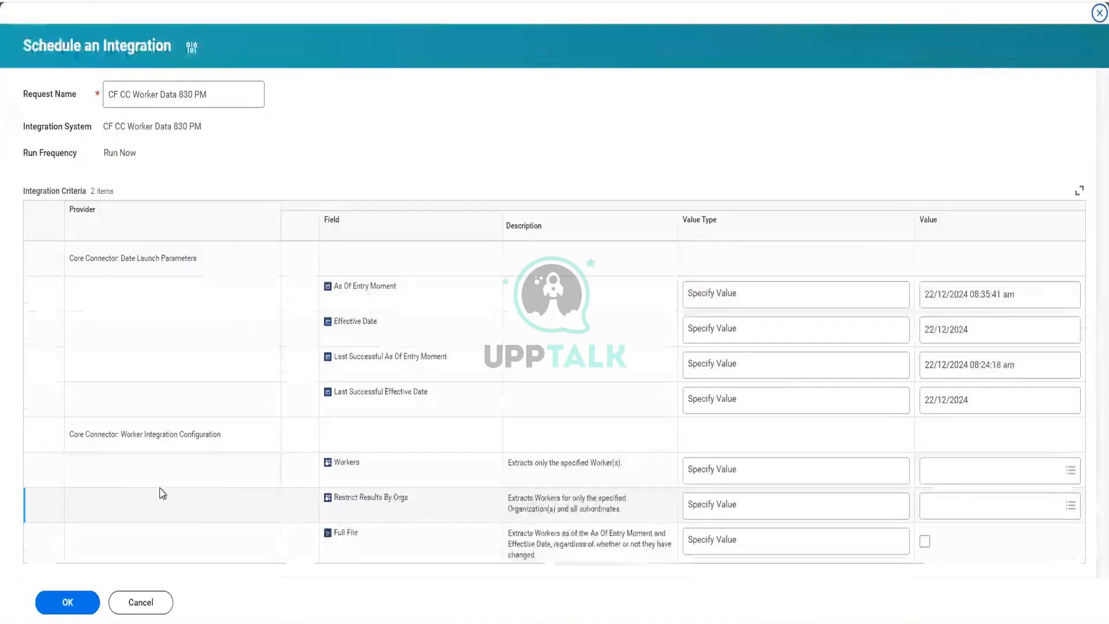
pyautogui.click(924, 543)
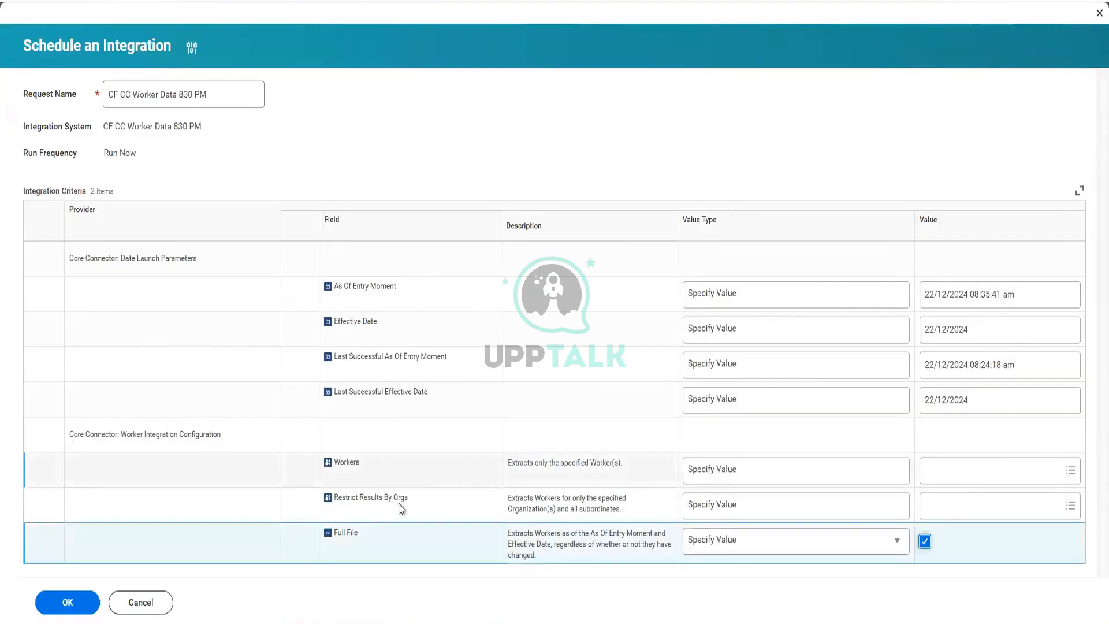
pyautogui.click(68, 603)
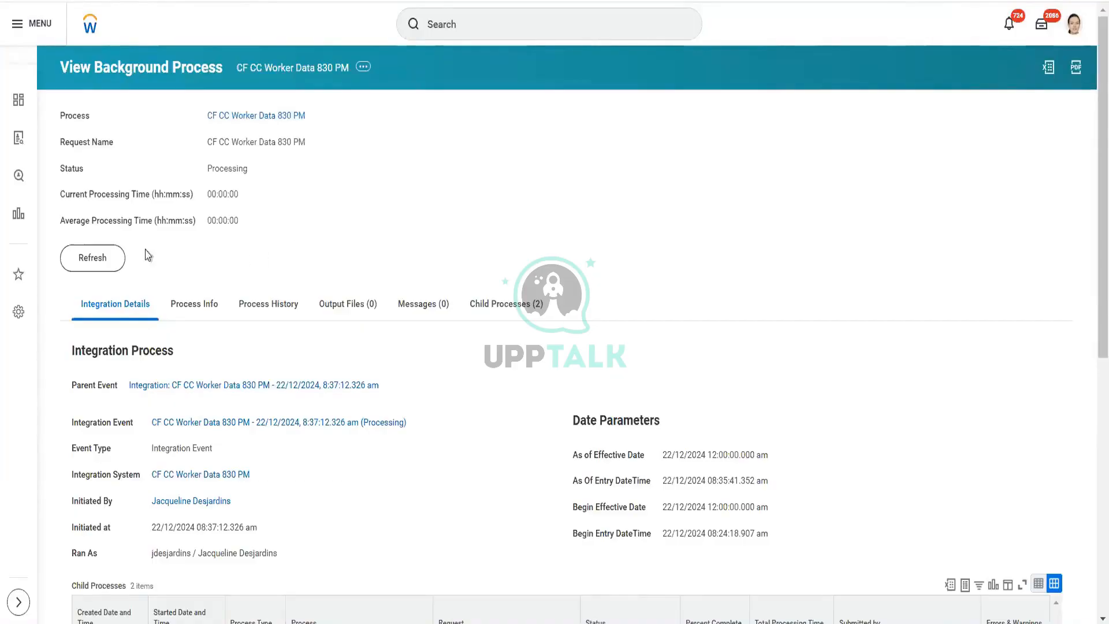
# Step: Refresh the background process and review its child processes and integration event parameters
pyautogui.click(111, 255)
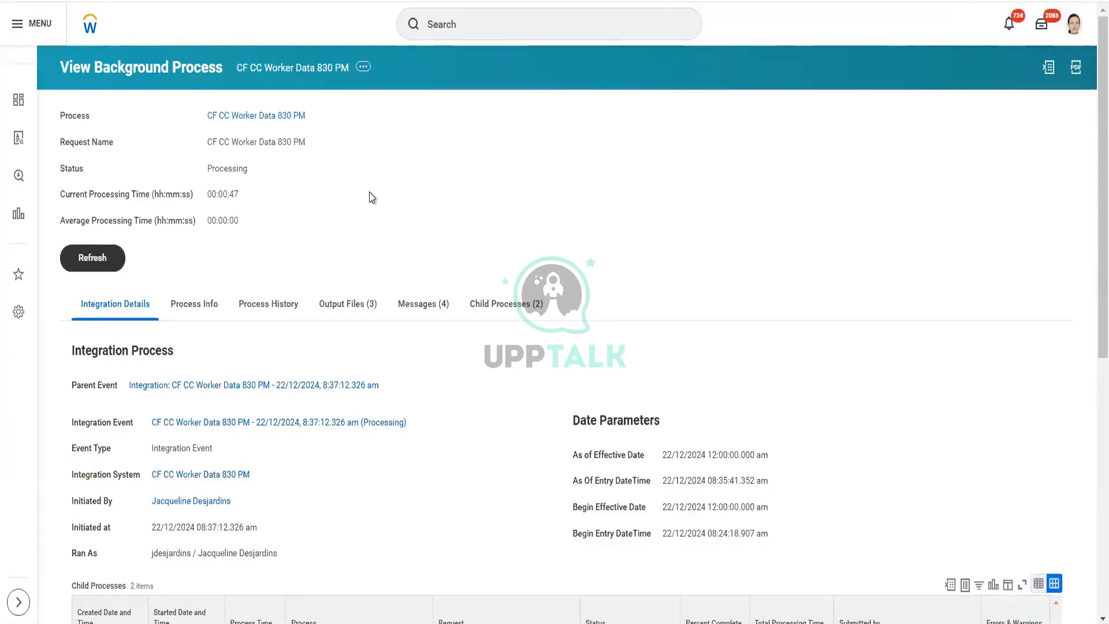
pyautogui.scroll(-7, 371, 196)
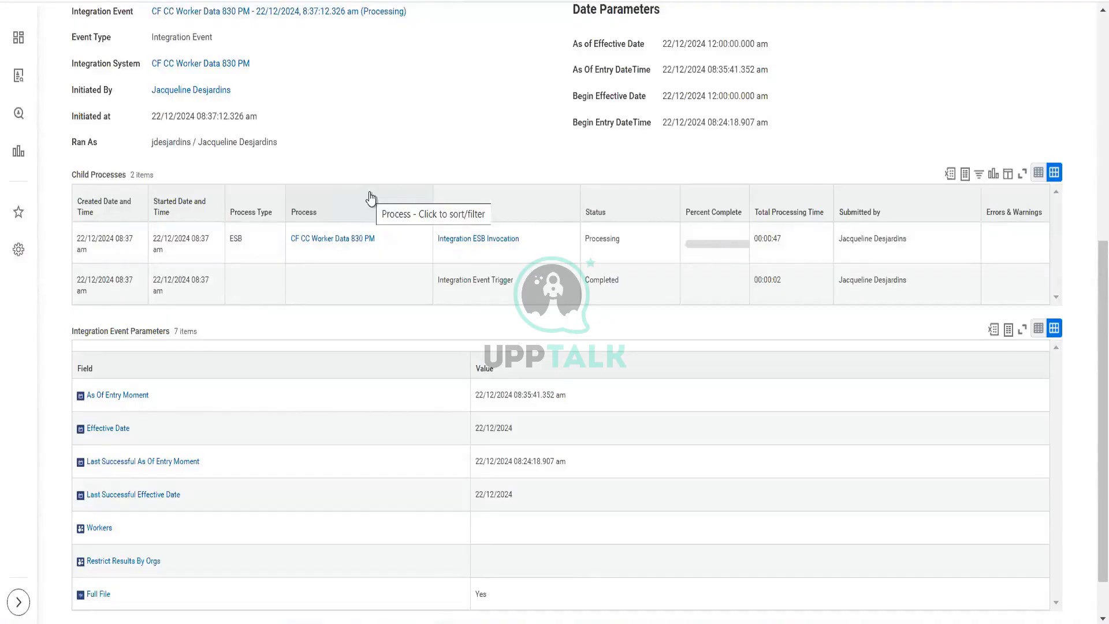
pyautogui.scroll(5, 371, 199)
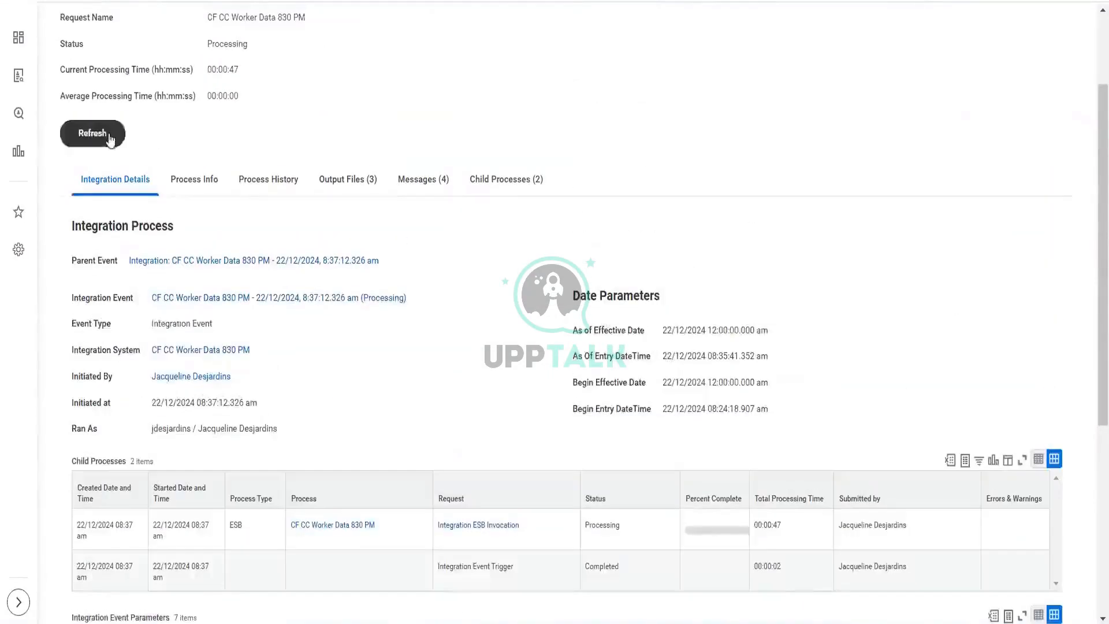
pyautogui.click(110, 138)
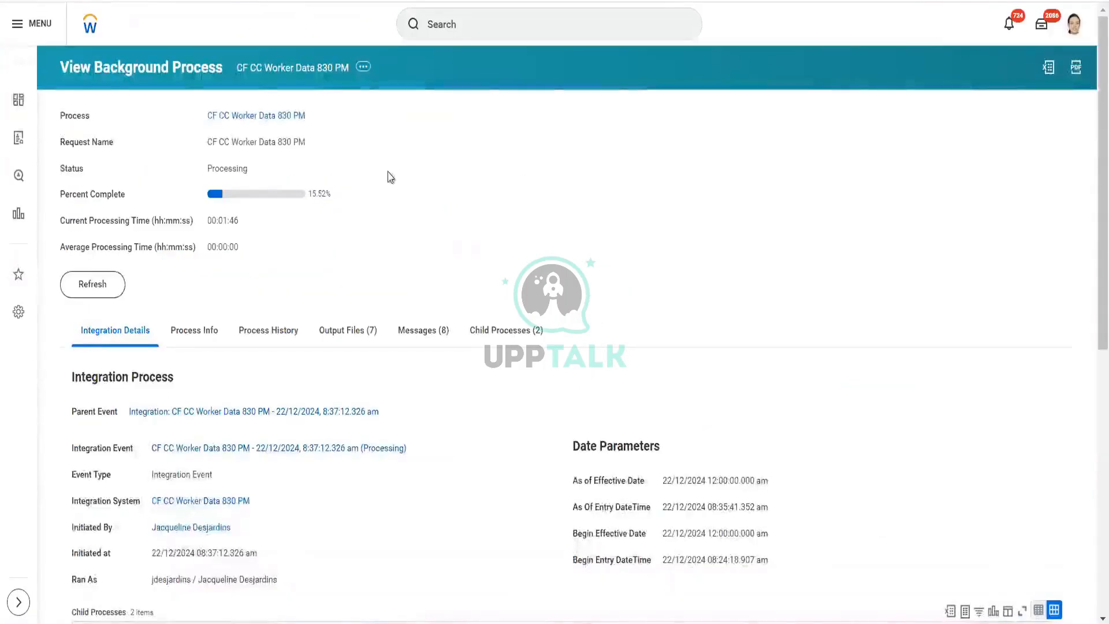
pyautogui.scroll(-8, 391, 178)
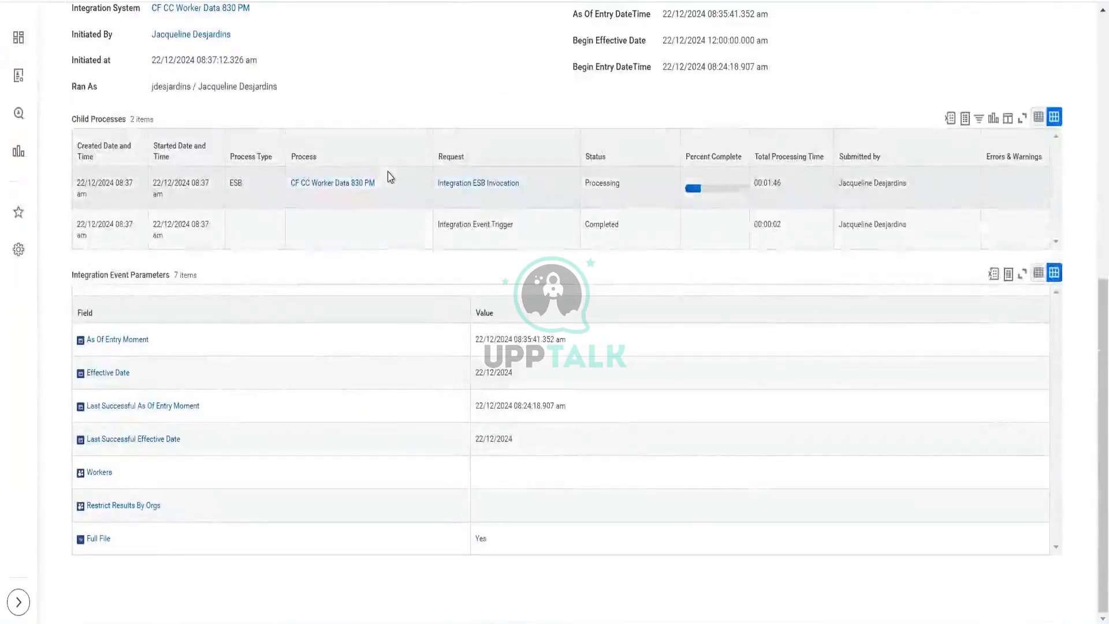
pyautogui.scroll(8, 391, 178)
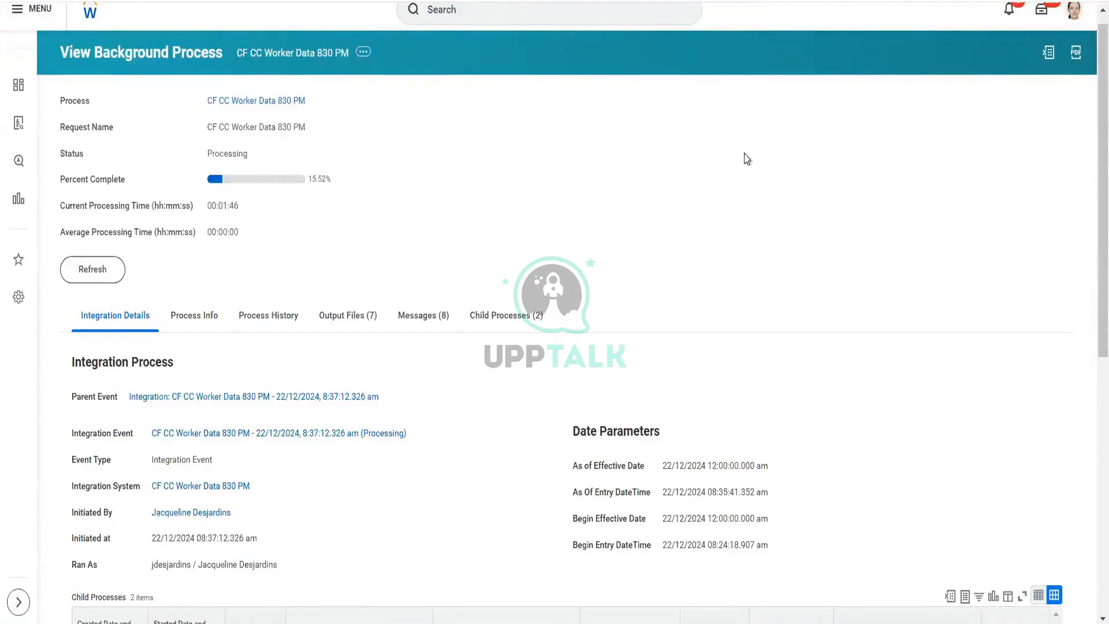
pyautogui.click(107, 276)
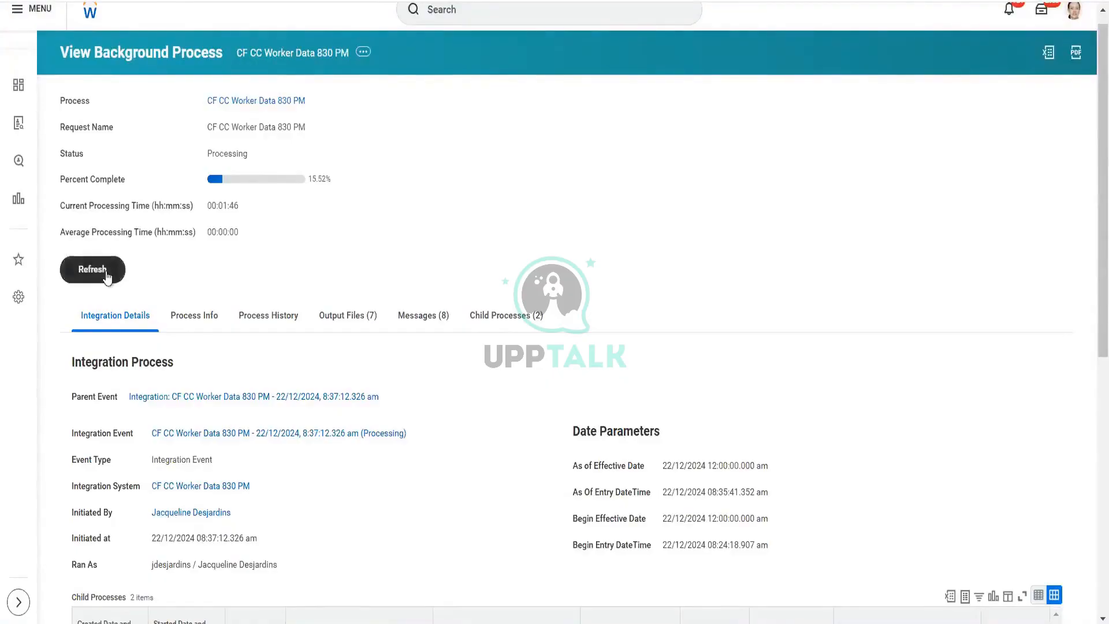
pyautogui.click(107, 276)
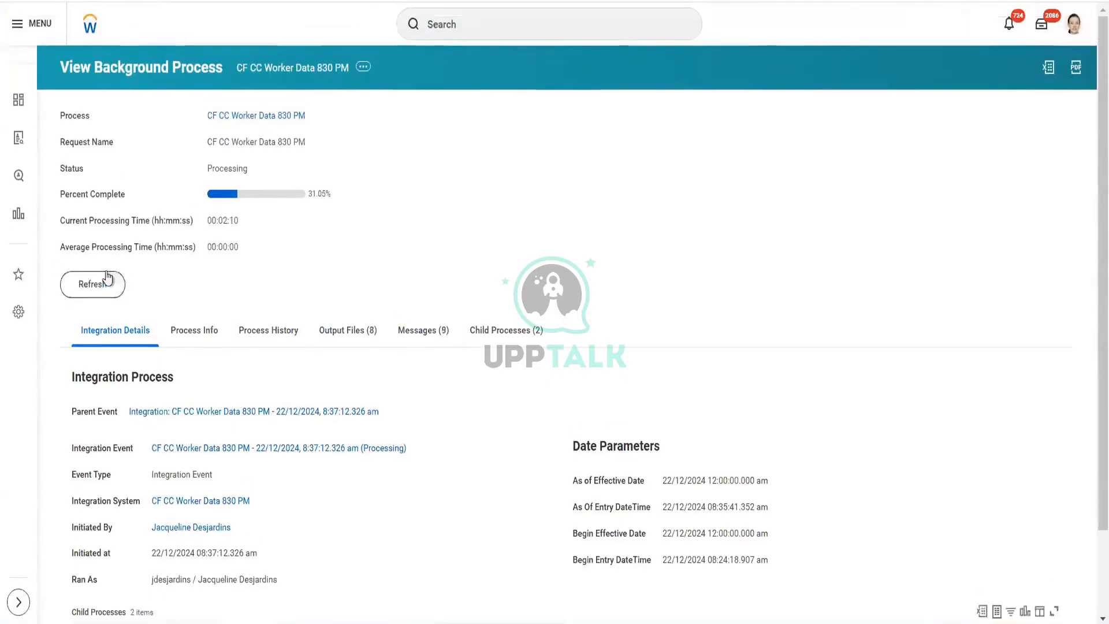
# Step: Open the process's output files list and refresh the processing status
pyautogui.click(364, 335)
pyautogui.scroll(-3, 363, 404)
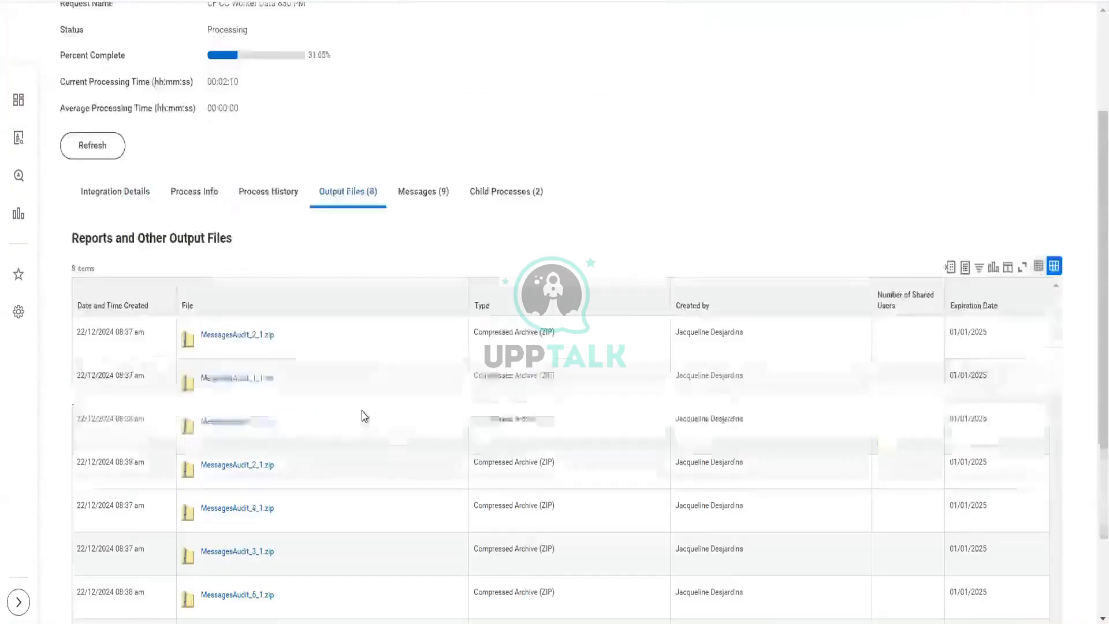
pyautogui.scroll(-2, 364, 416)
pyautogui.scroll(5, 364, 416)
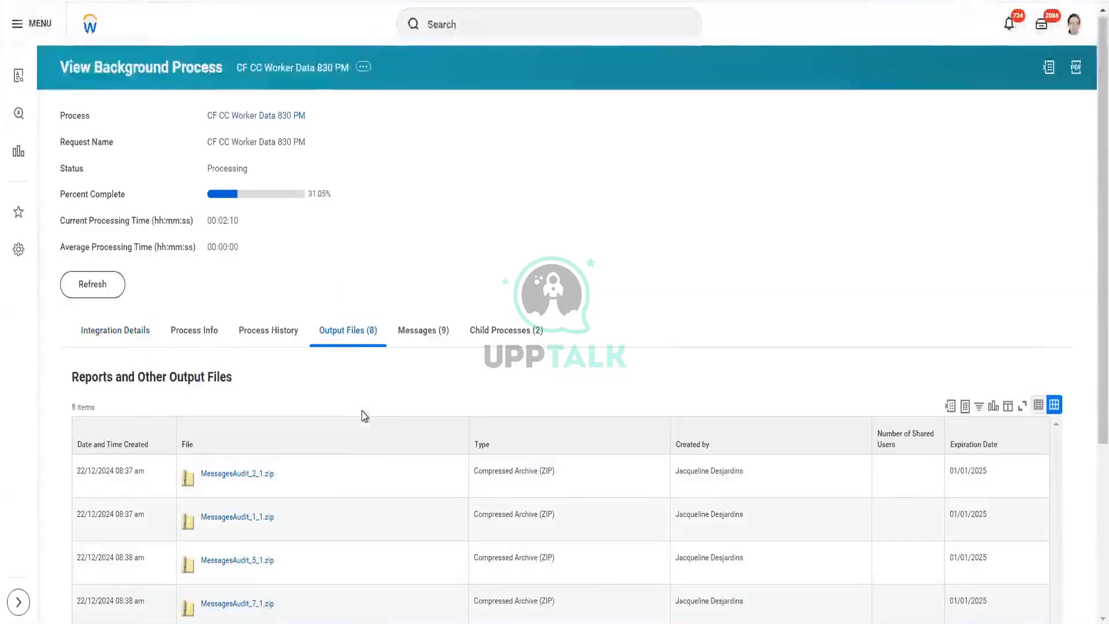
pyautogui.click(111, 296)
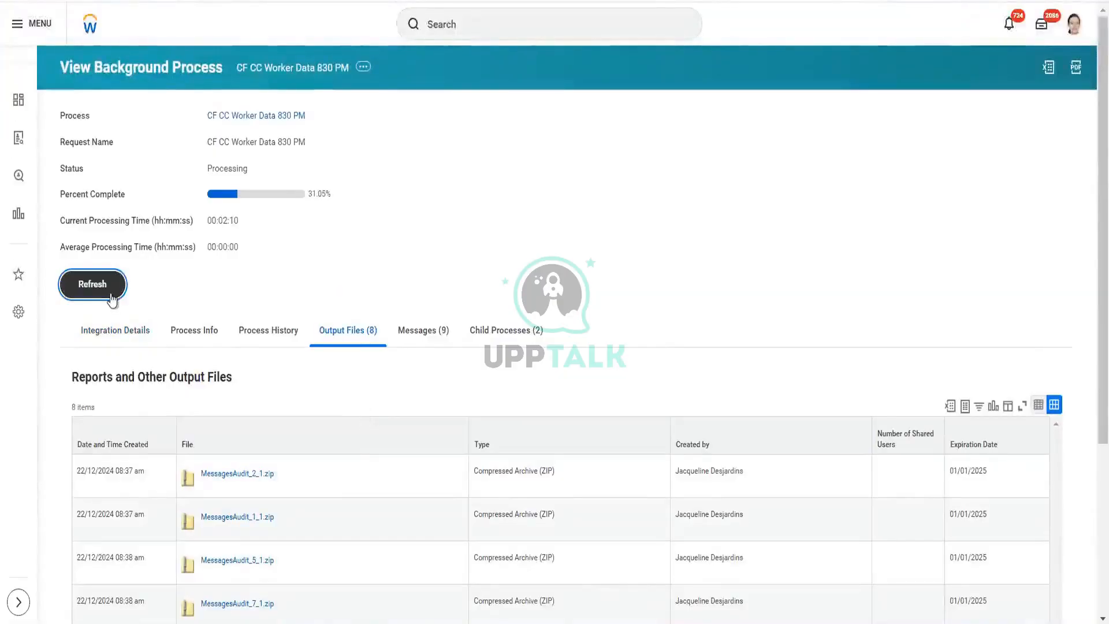
pyautogui.scroll(-1, 317, 248)
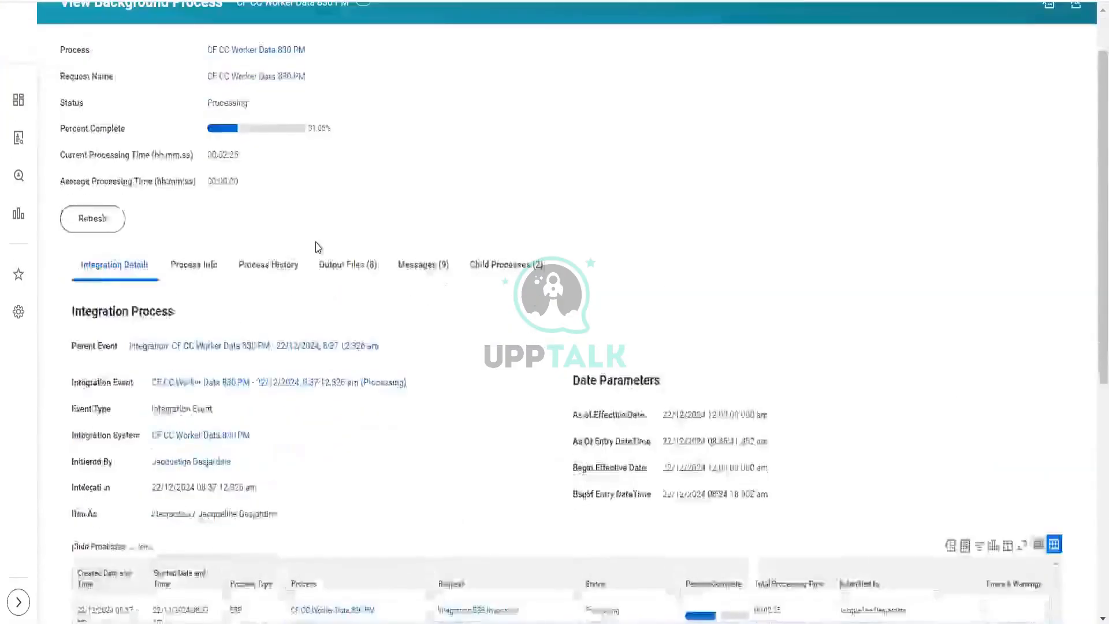
pyautogui.scroll(-2, 317, 247)
pyautogui.scroll(2, 317, 247)
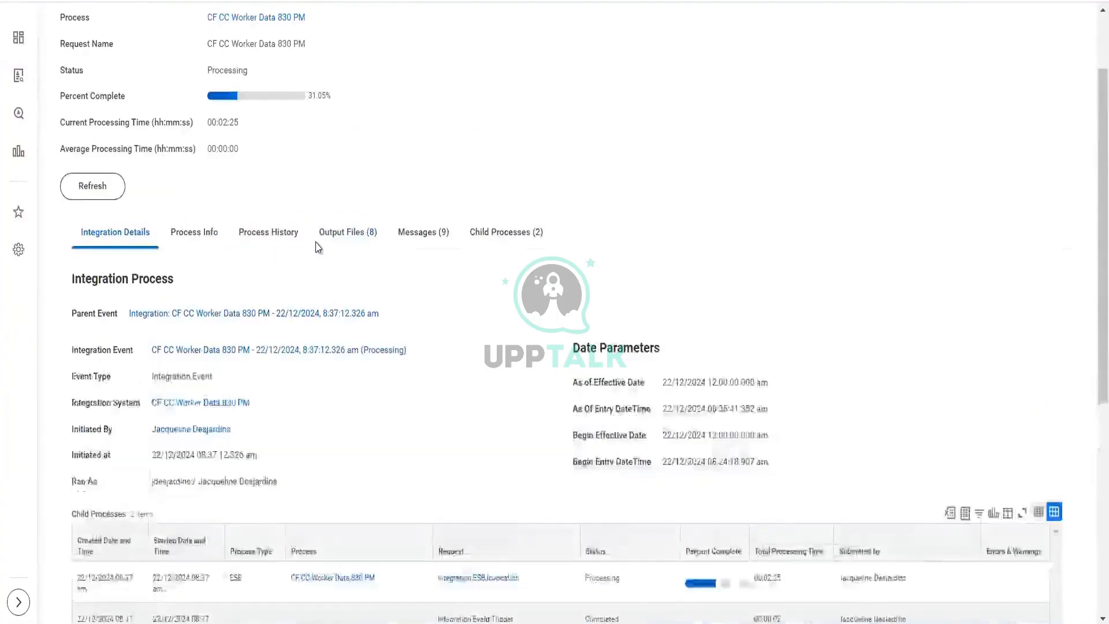
pyautogui.click(101, 203)
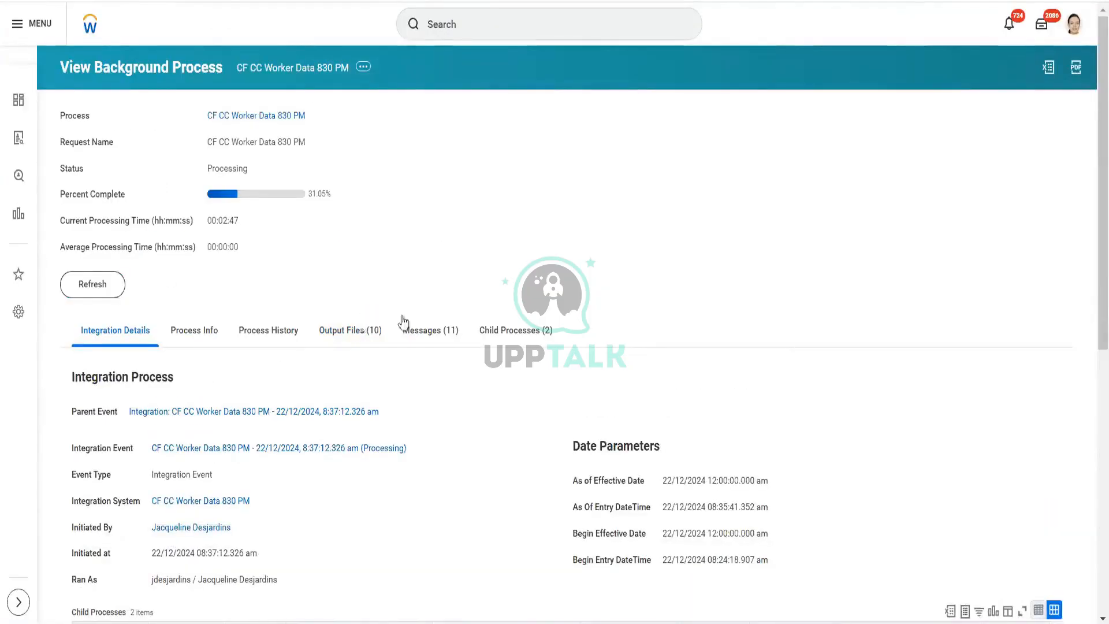
# Step: Review the list of process messages generated by the integration run
pyautogui.click(425, 324)
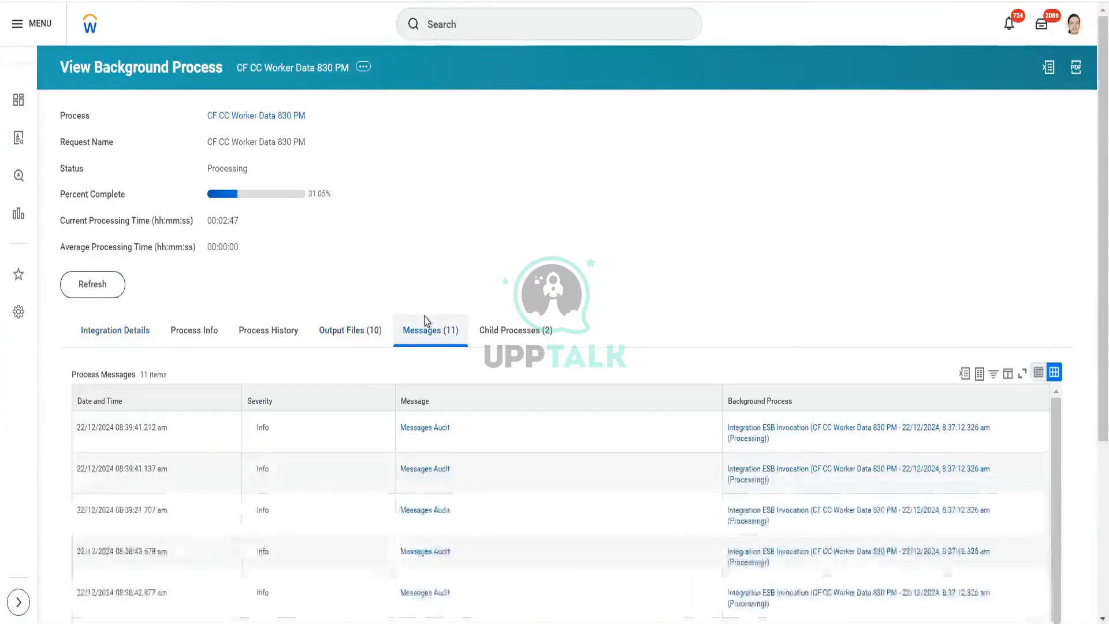
pyautogui.scroll(-1, 427, 321)
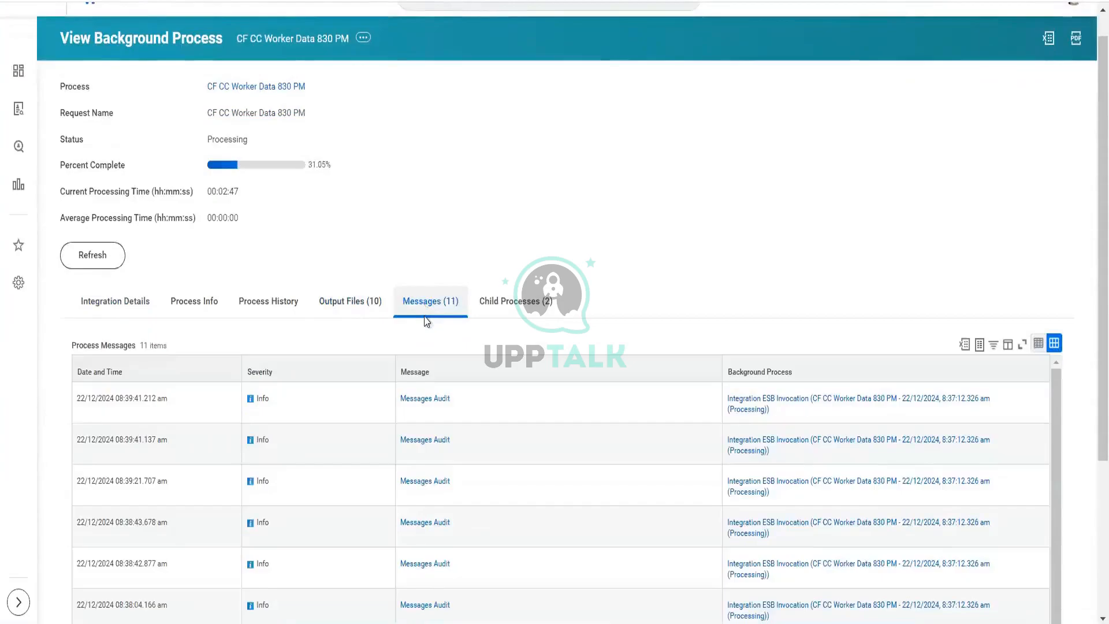
pyautogui.scroll(-2, 426, 321)
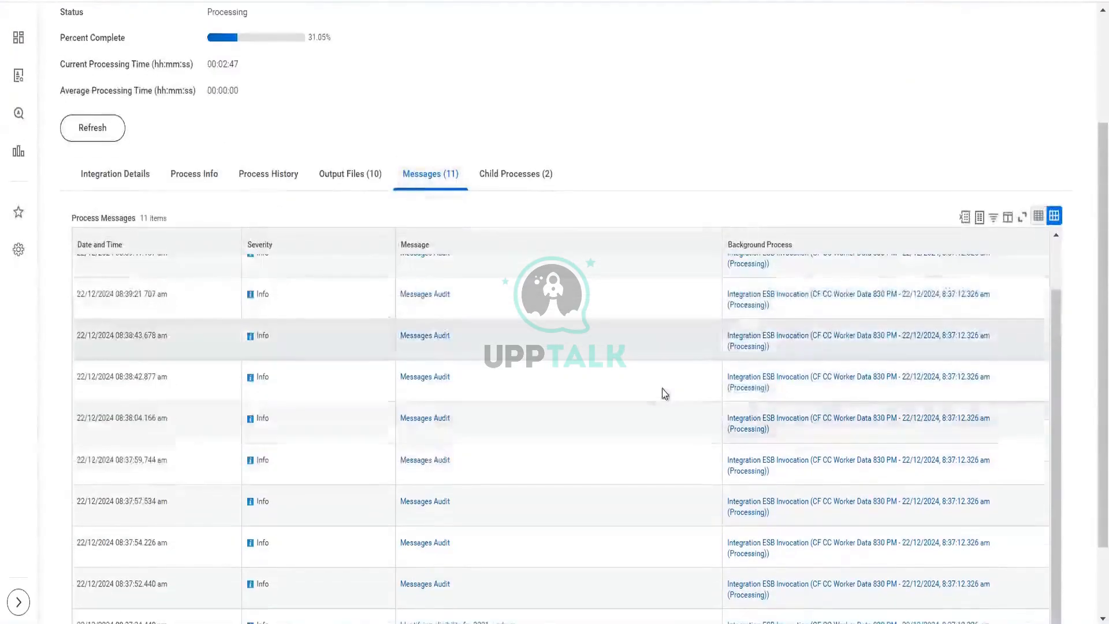
pyautogui.scroll(-2, 722, 151)
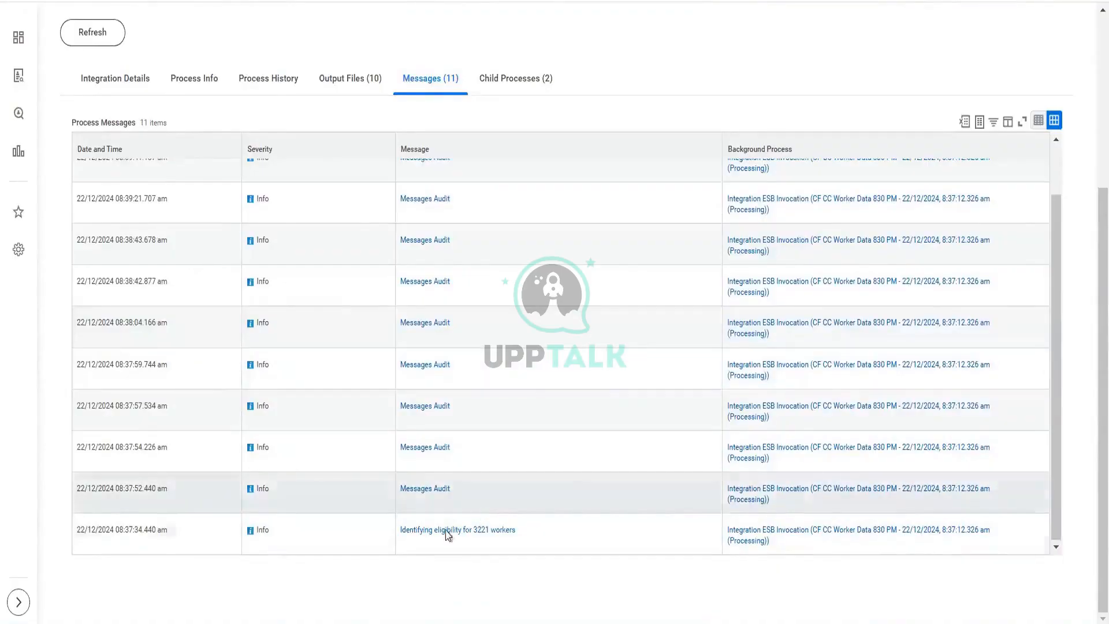
pyautogui.moveTo(471, 539)
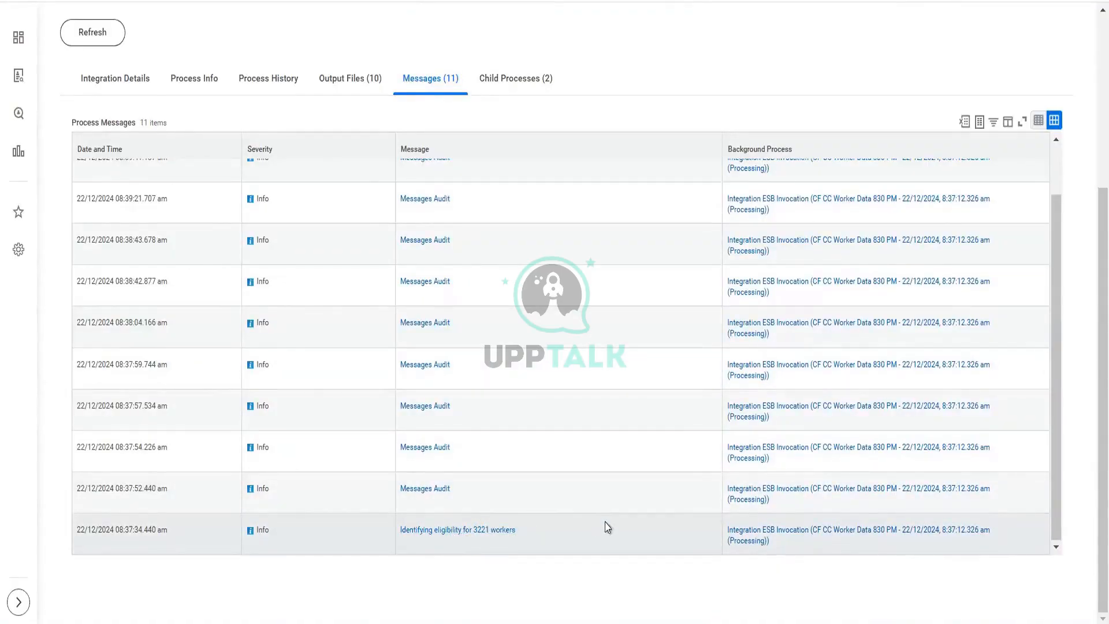
pyautogui.scroll(2, 606, 526)
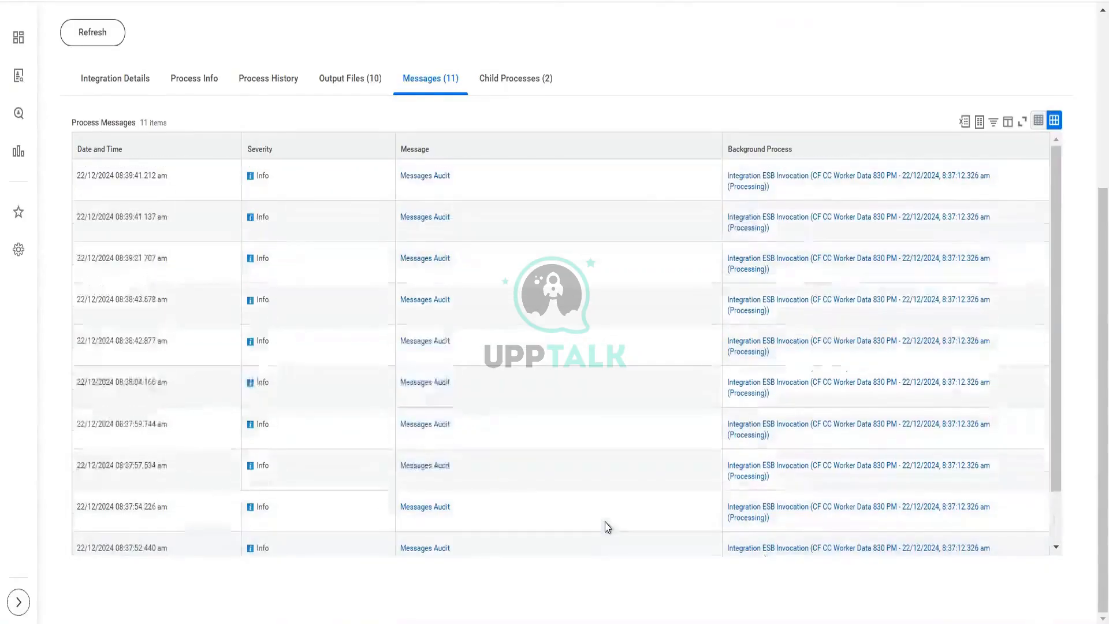
pyautogui.scroll(1, 434, 135)
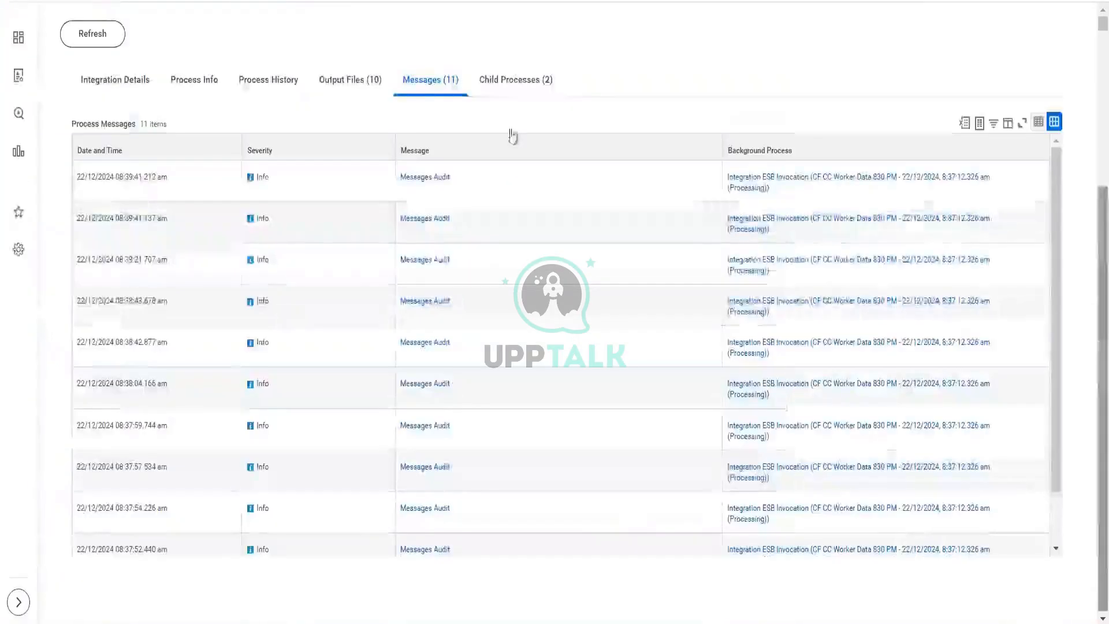
# Step: Check the child processes and the process history of the integration run
pyautogui.click(546, 92)
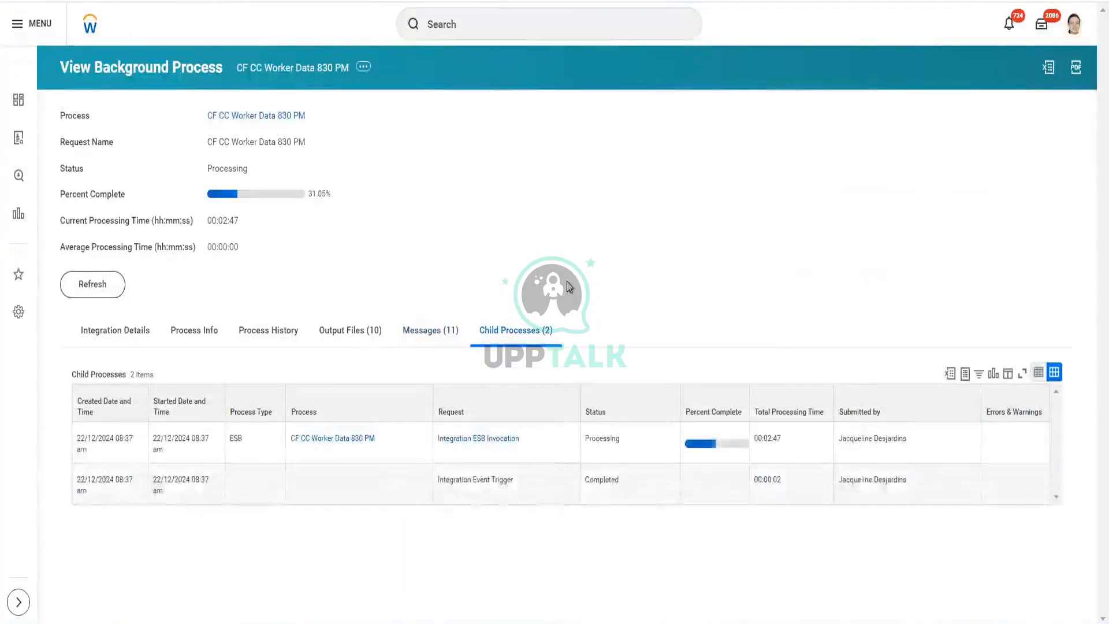
pyautogui.click(124, 327)
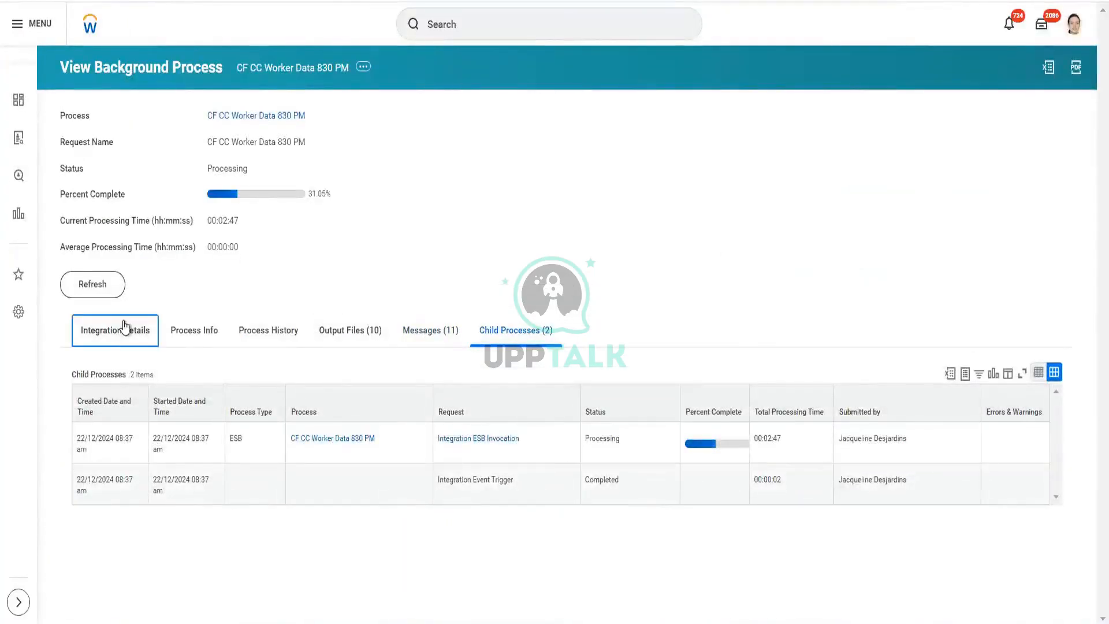
pyautogui.click(269, 331)
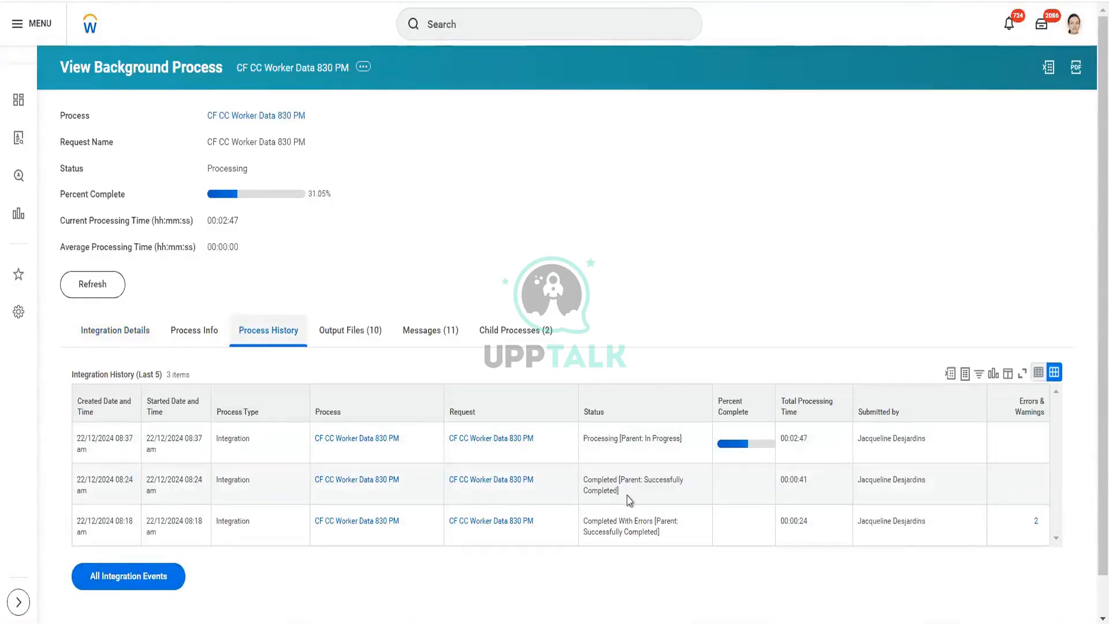
pyautogui.moveTo(628, 505)
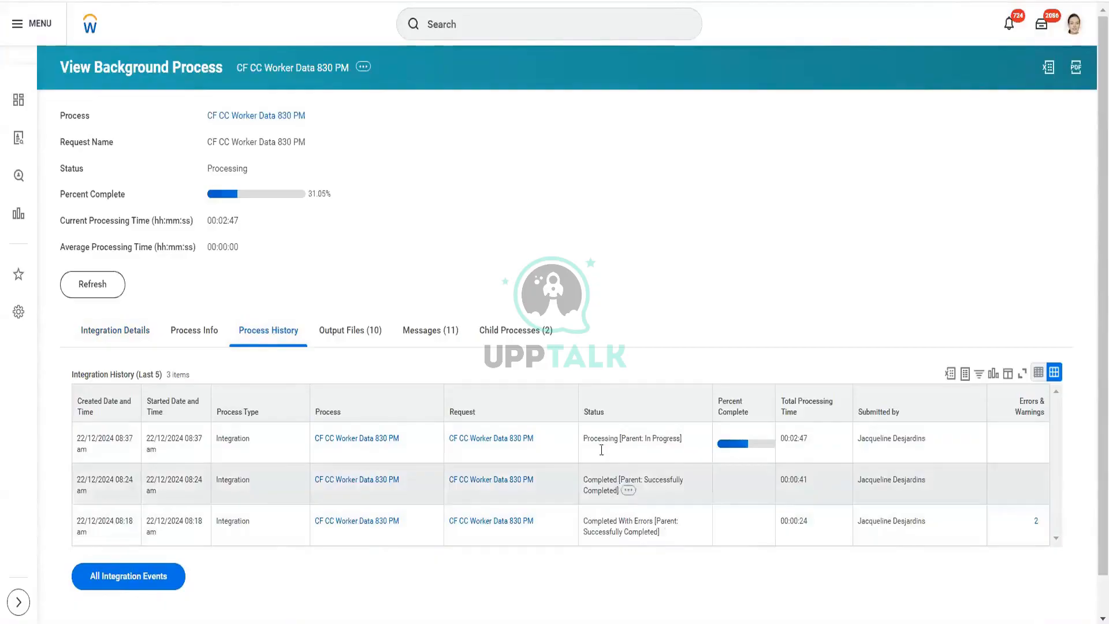
# Step: Refresh the process from its integration details and review the output files list again
pyautogui.click(119, 335)
pyautogui.click(91, 284)
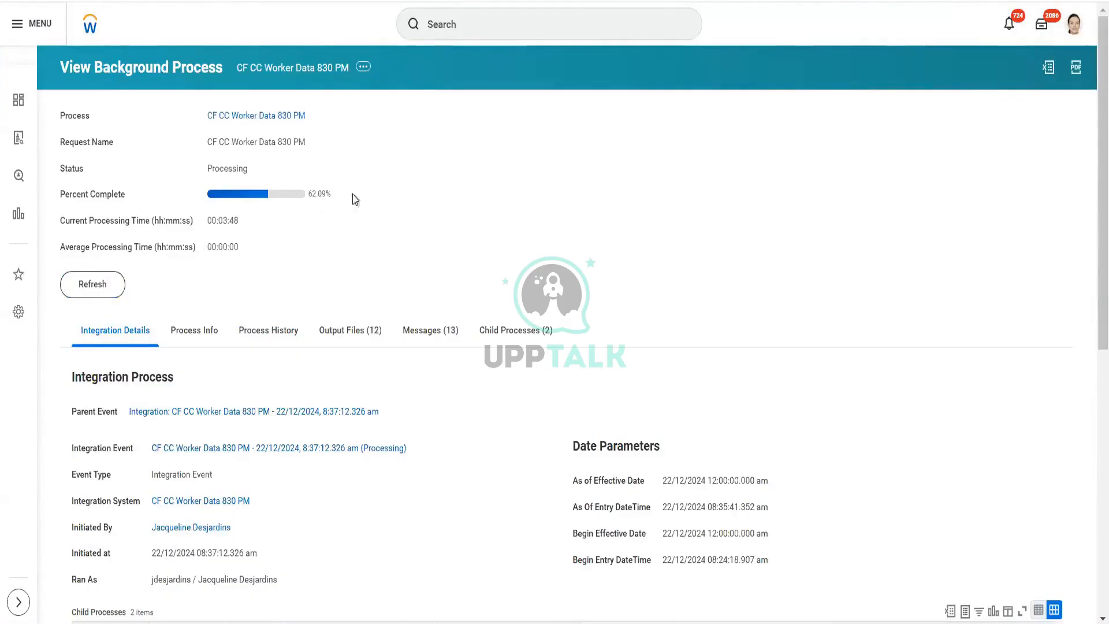
pyautogui.click(355, 338)
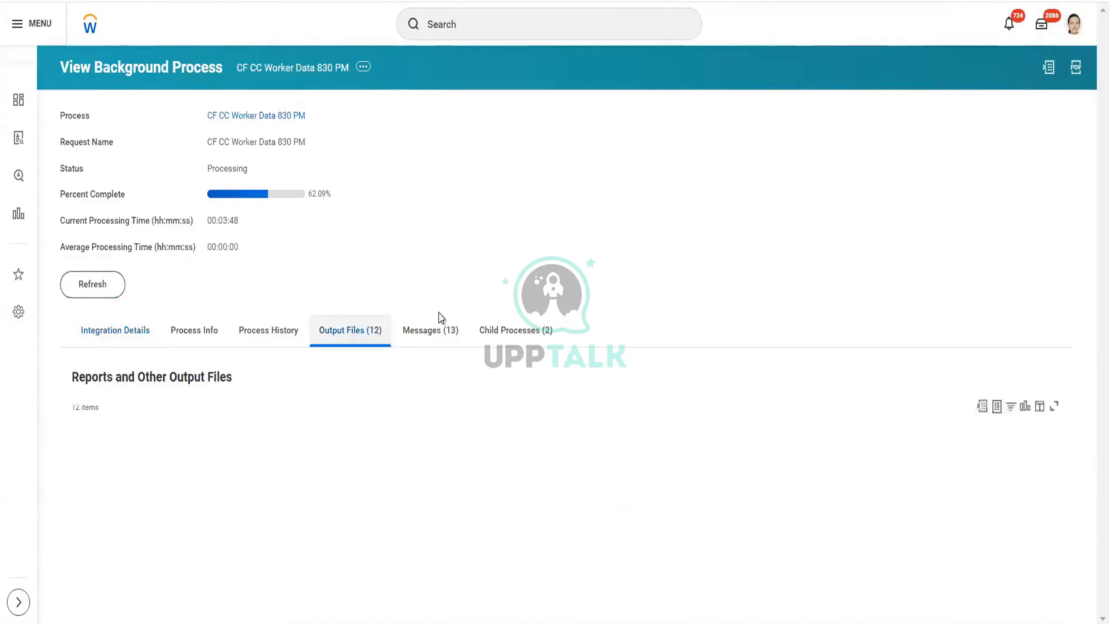
pyautogui.scroll(-5, 452, 314)
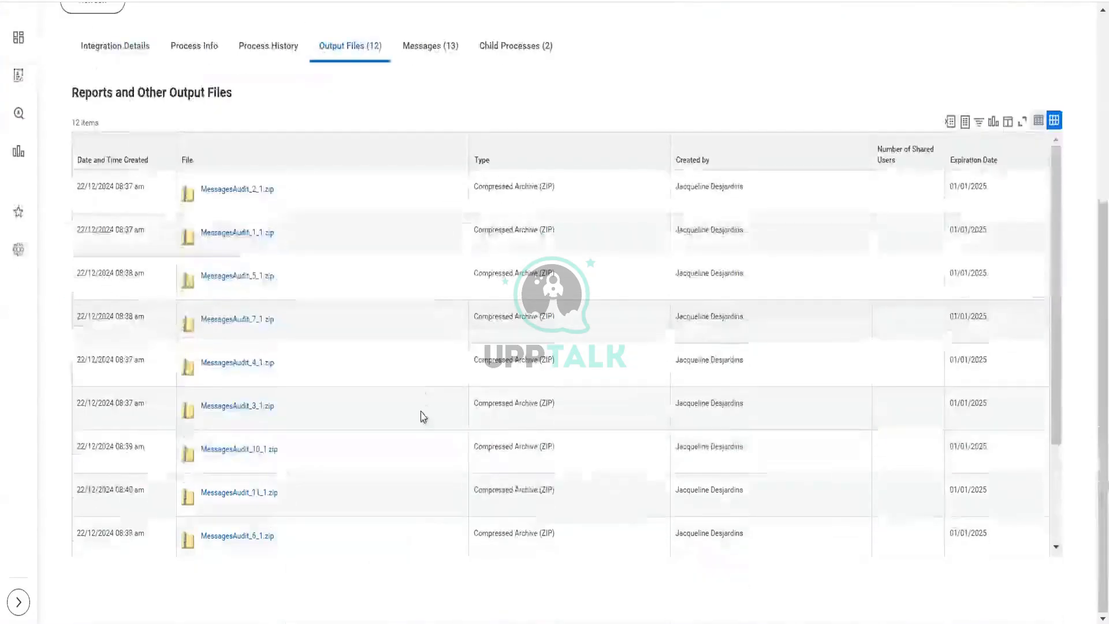
# Step: Scroll through the output files list and refresh the background process status
pyautogui.scroll(-3, 423, 416)
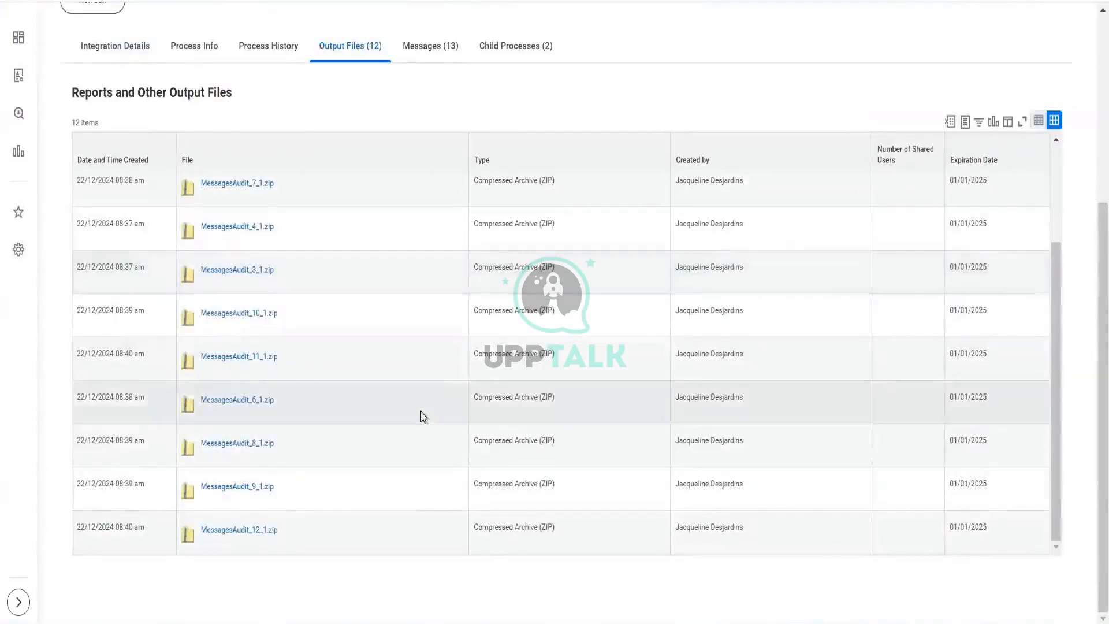
pyautogui.scroll(3, 423, 416)
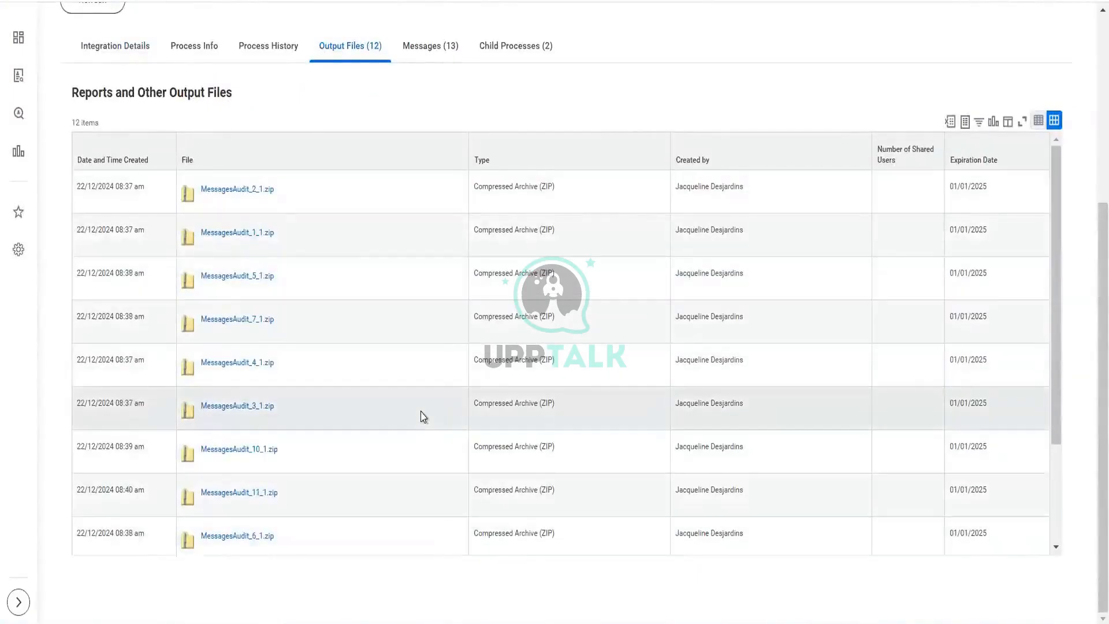
pyautogui.scroll(3, 424, 416)
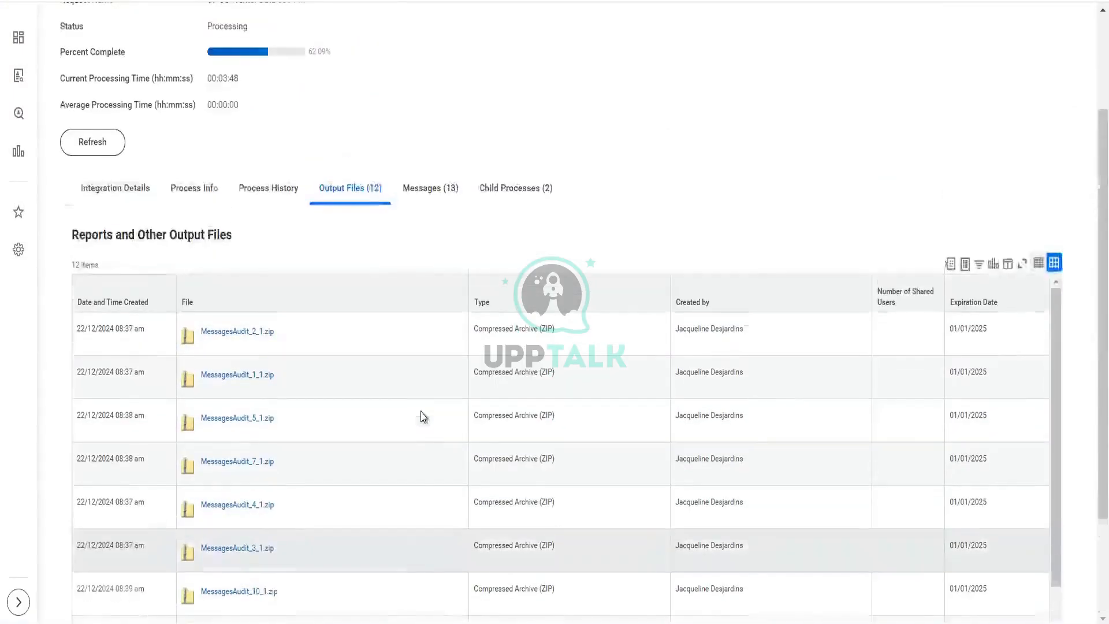
pyautogui.click(95, 150)
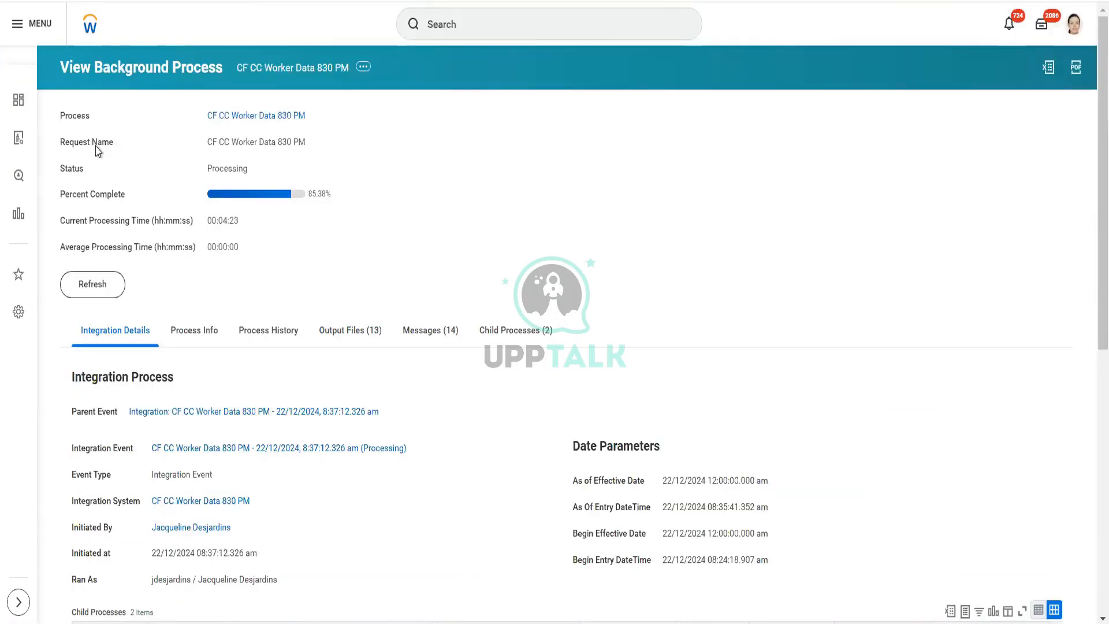
pyautogui.click(92, 284)
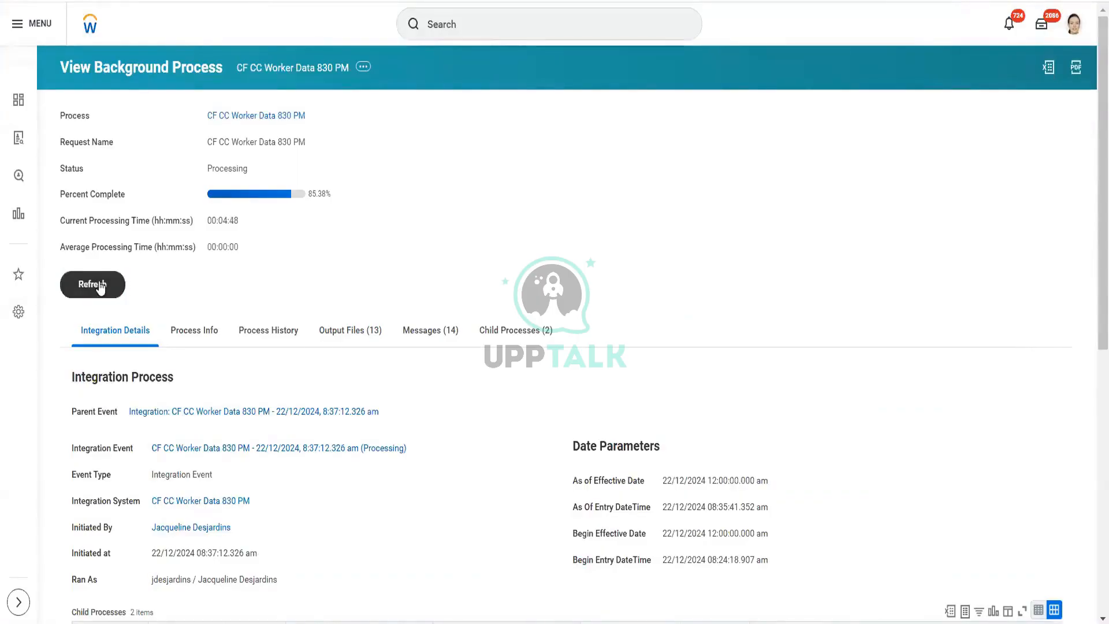
# Step: Open the output files list and scroll through the generated audit files
pyautogui.click(364, 334)
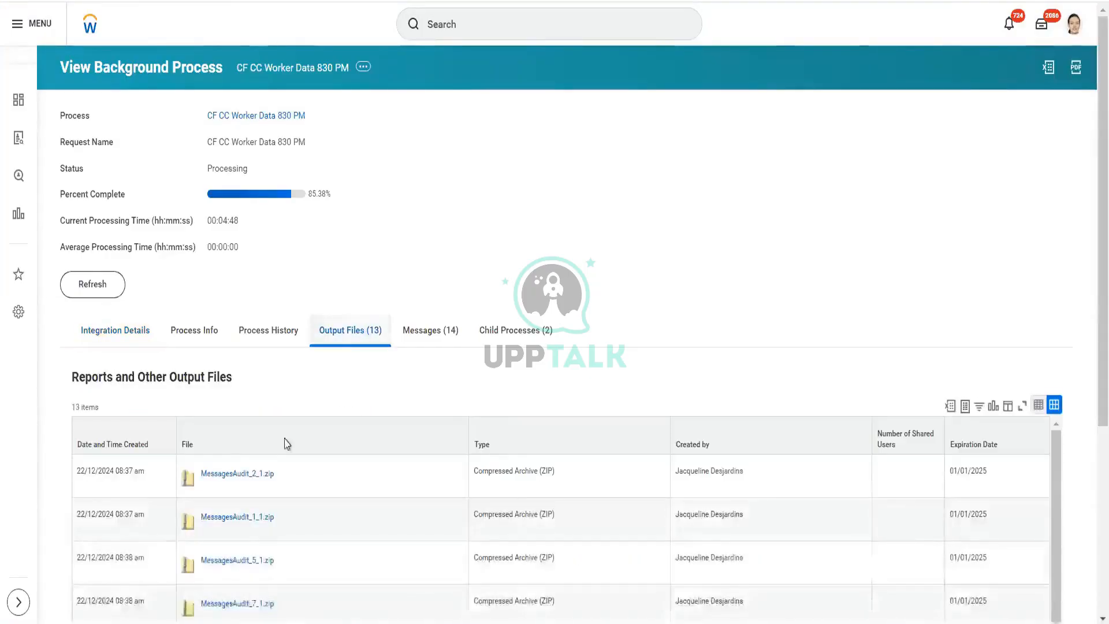
pyautogui.scroll(-1, 356, 388)
pyautogui.scroll(-1, 357, 390)
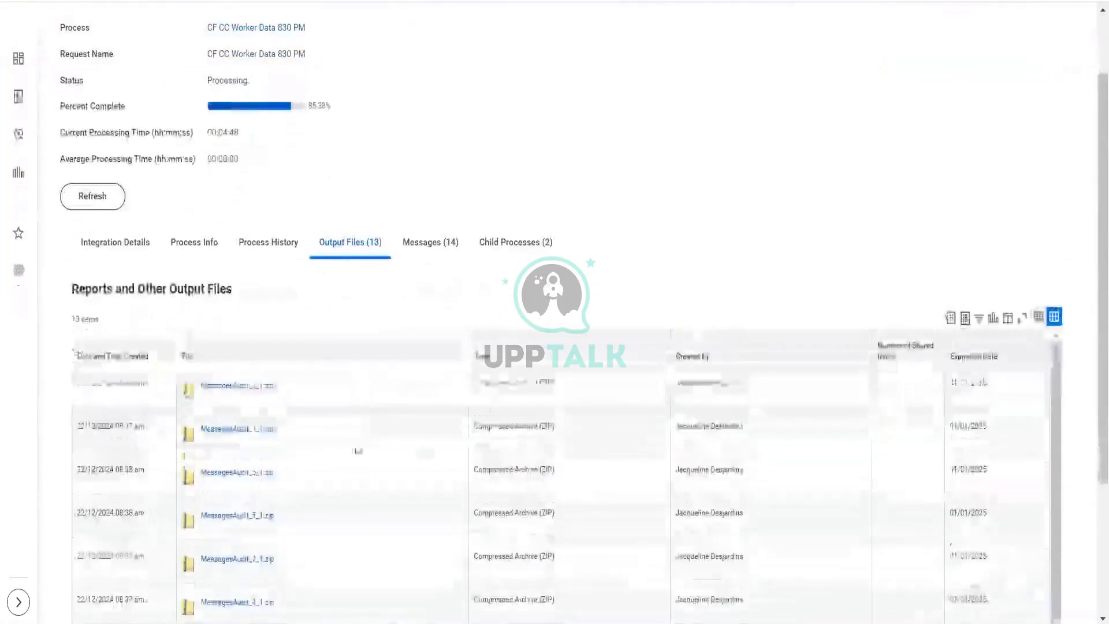
pyautogui.scroll(-3, 411, 300)
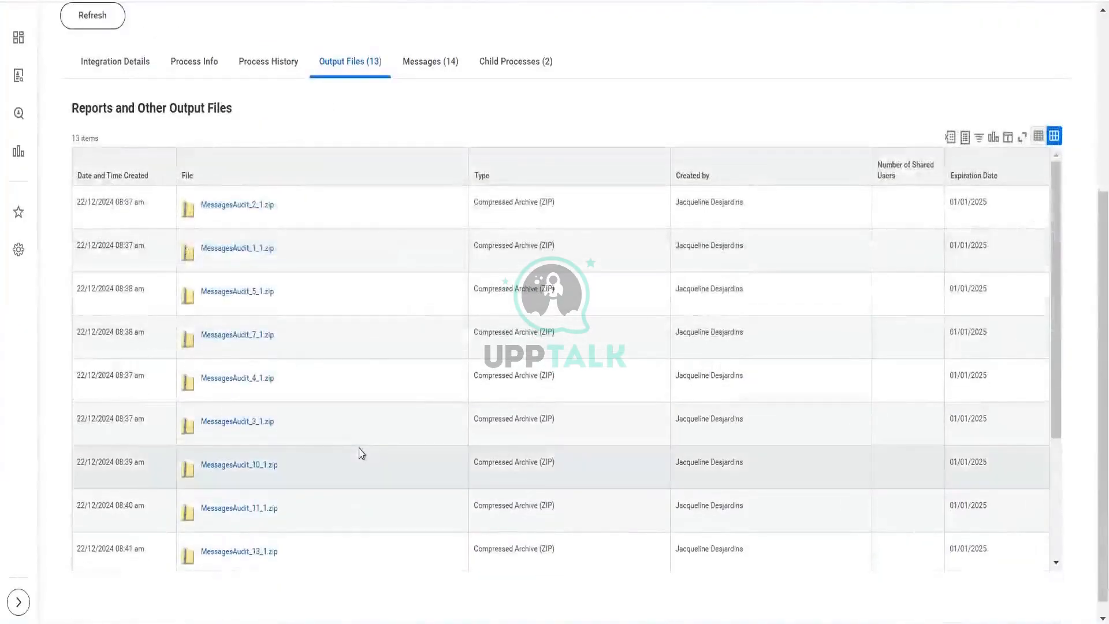
pyautogui.scroll(-1, 360, 452)
pyautogui.scroll(-3, 361, 453)
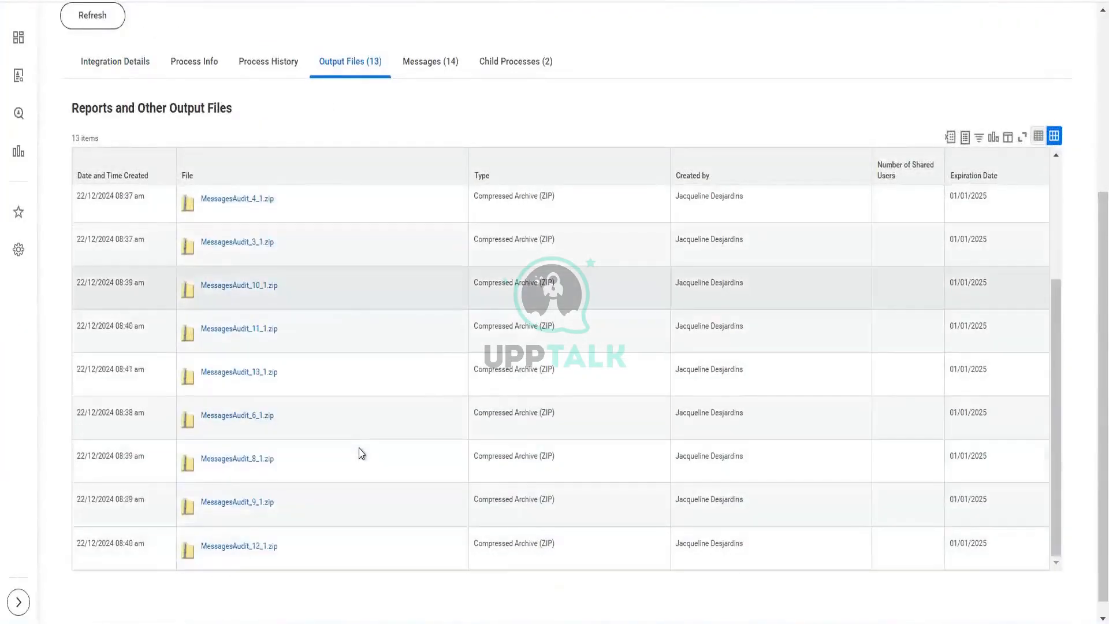
pyautogui.scroll(-1, 362, 453)
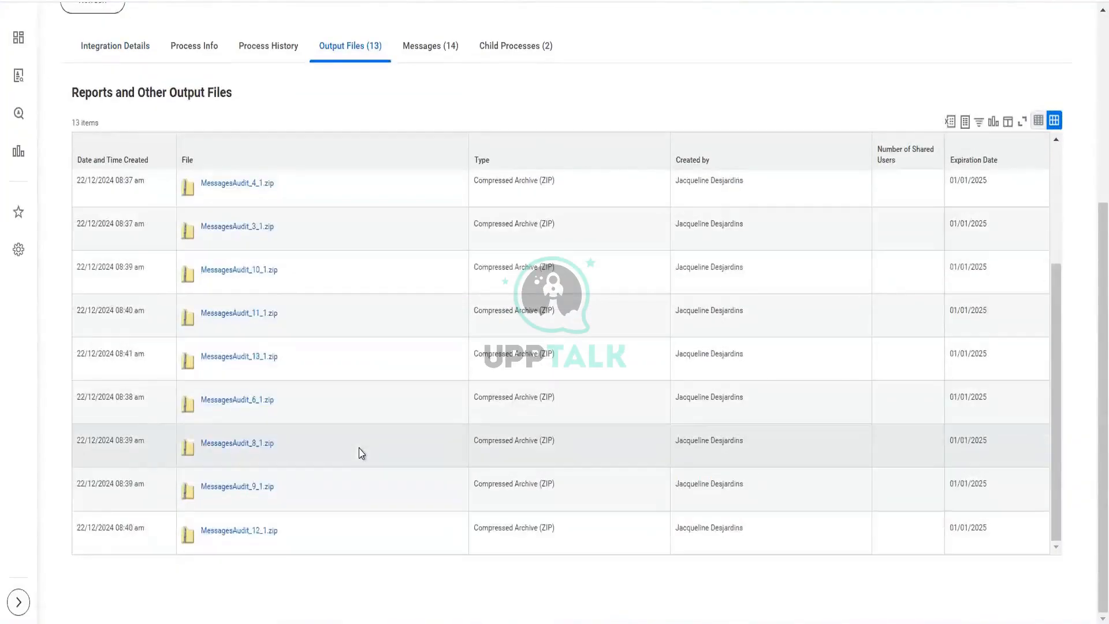
pyautogui.scroll(4, 361, 453)
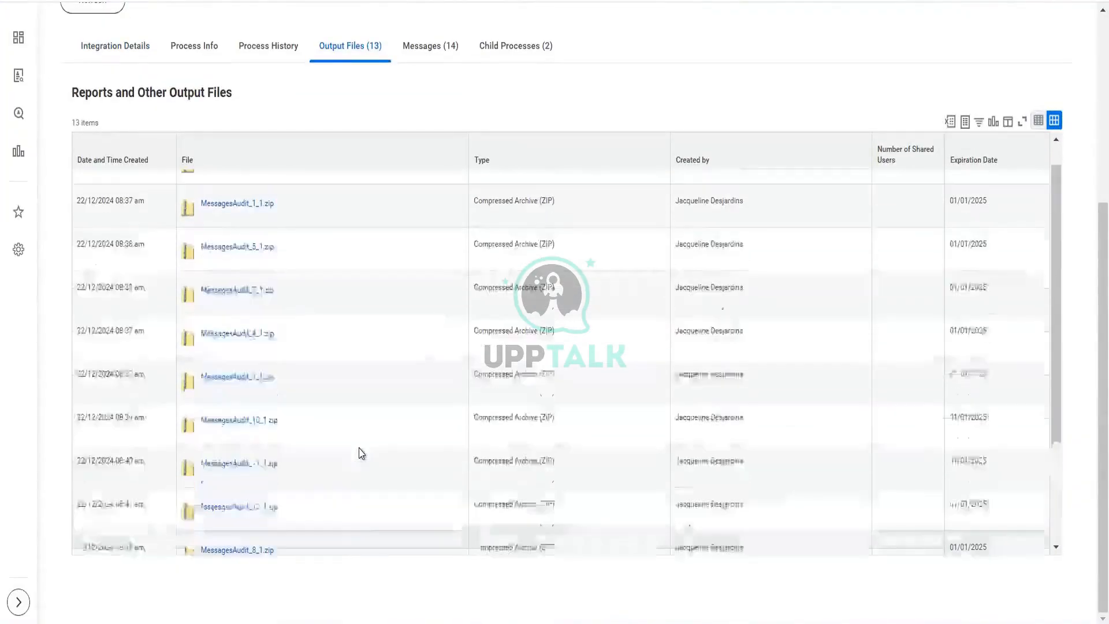
pyautogui.scroll(2, 359, 451)
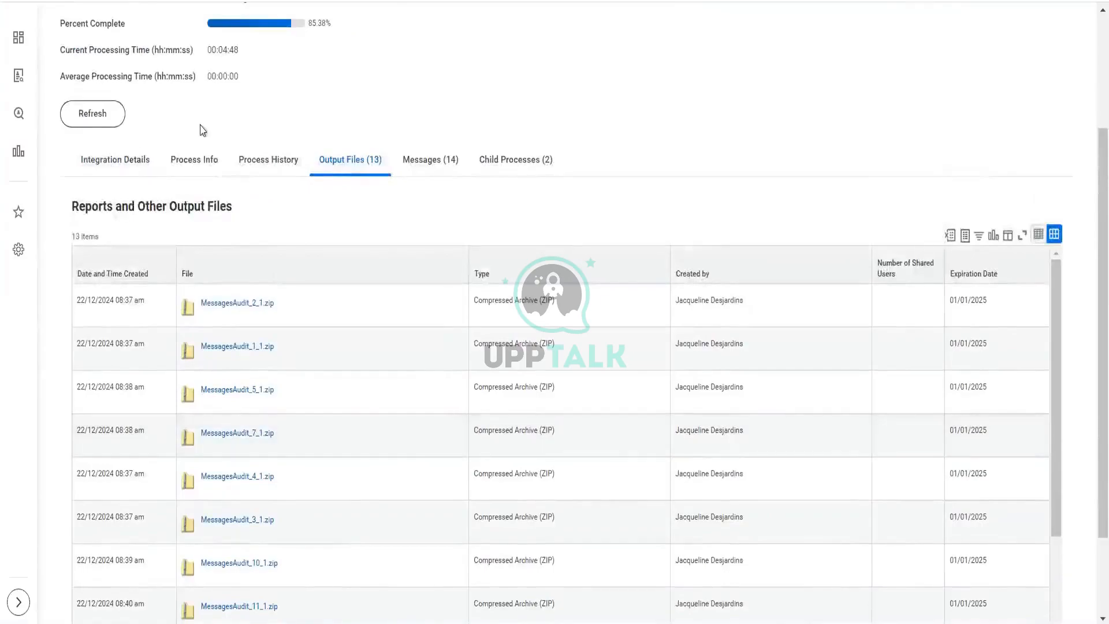
# Step: Refresh the background process again and check its percent complete
pyautogui.click(118, 122)
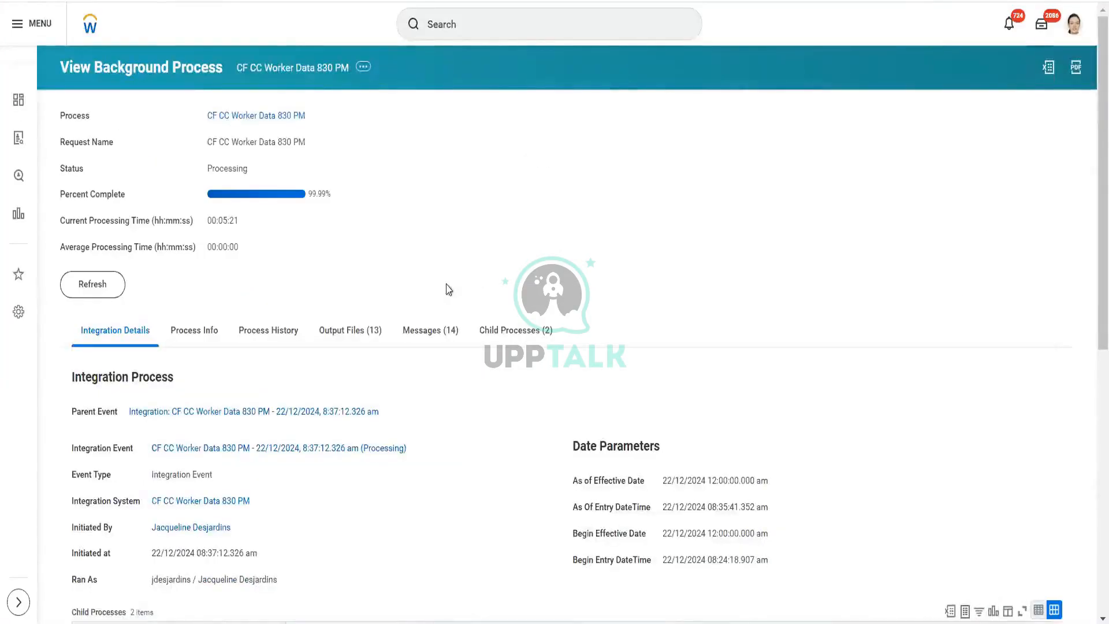
pyautogui.moveTo(322, 197)
pyautogui.mouseDown()
pyautogui.moveTo(332, 196)
pyautogui.moveTo(310, 195)
pyautogui.mouseUp()
pyautogui.click(309, 196)
pyautogui.doubleClick(310, 193)
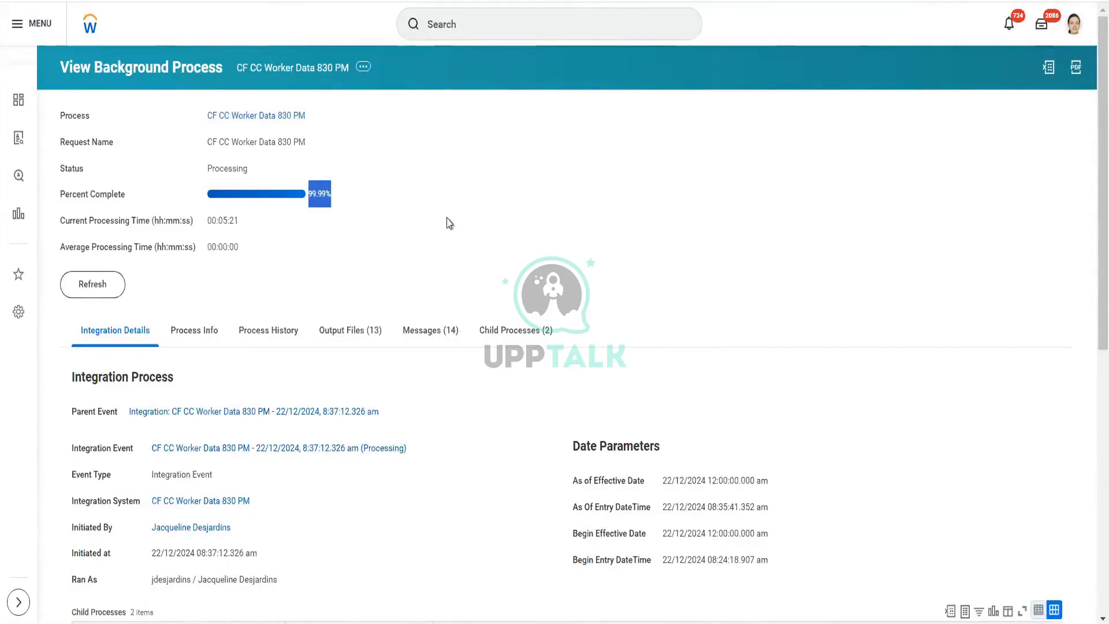
pyautogui.click(86, 293)
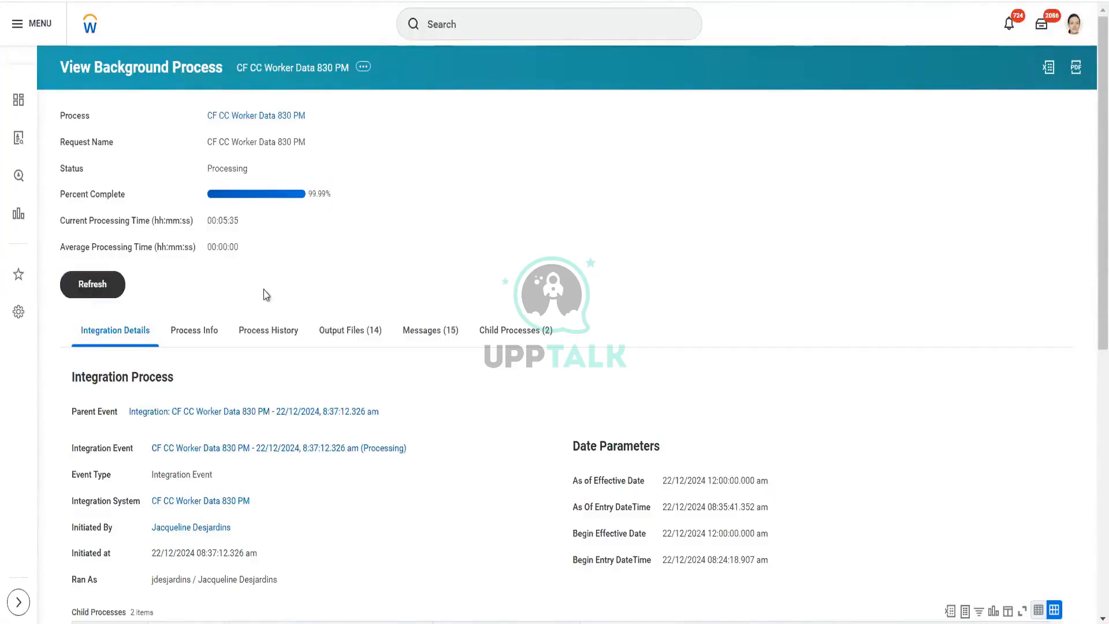
# Step: Review the integration details, then open the output files list and scroll through the new files
pyautogui.scroll(-6, 265, 292)
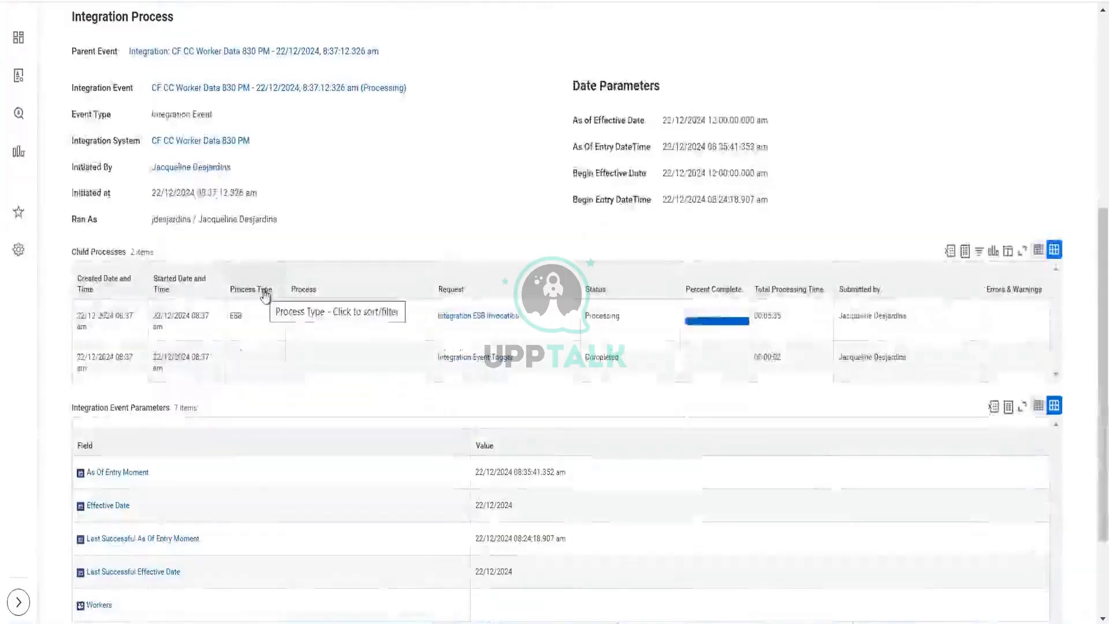
pyautogui.scroll(6, 264, 292)
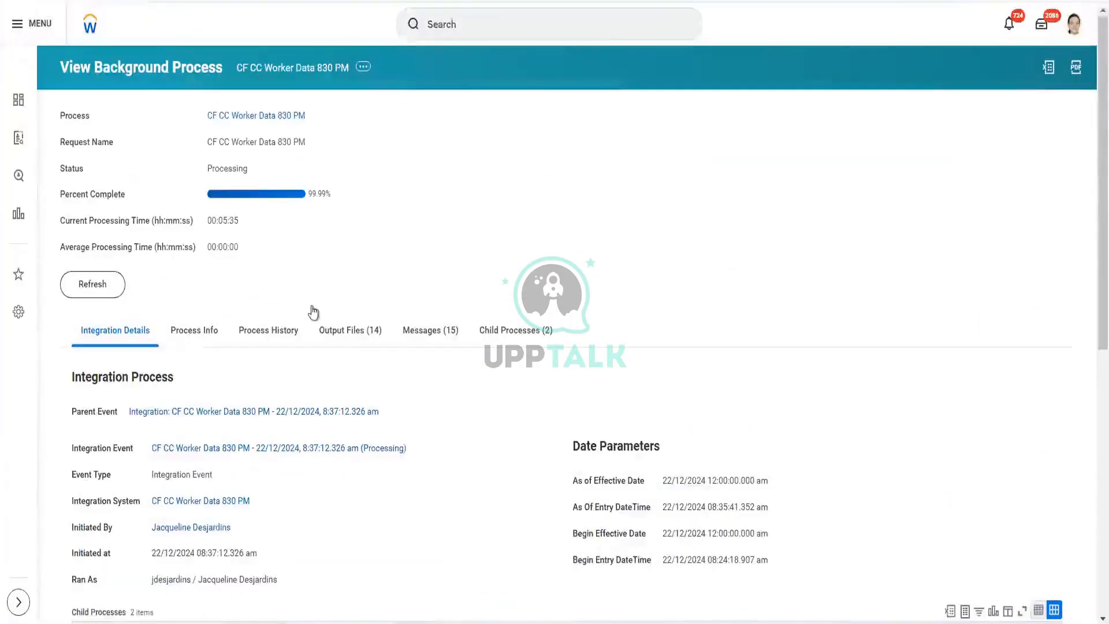
pyautogui.click(354, 334)
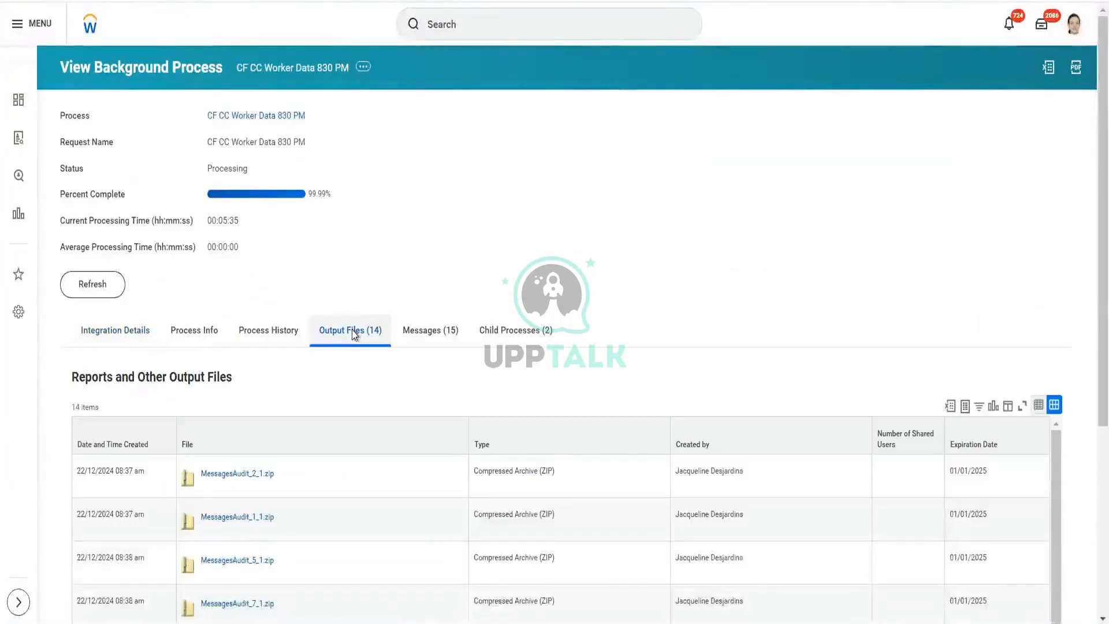
pyautogui.scroll(-3, 364, 378)
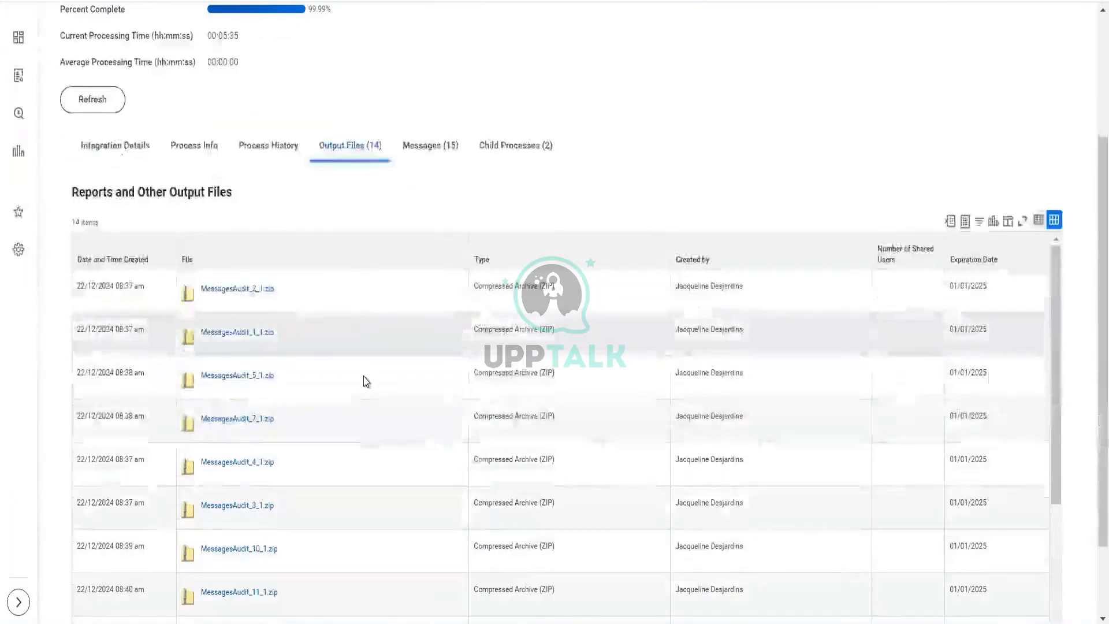
pyautogui.scroll(-4, 366, 381)
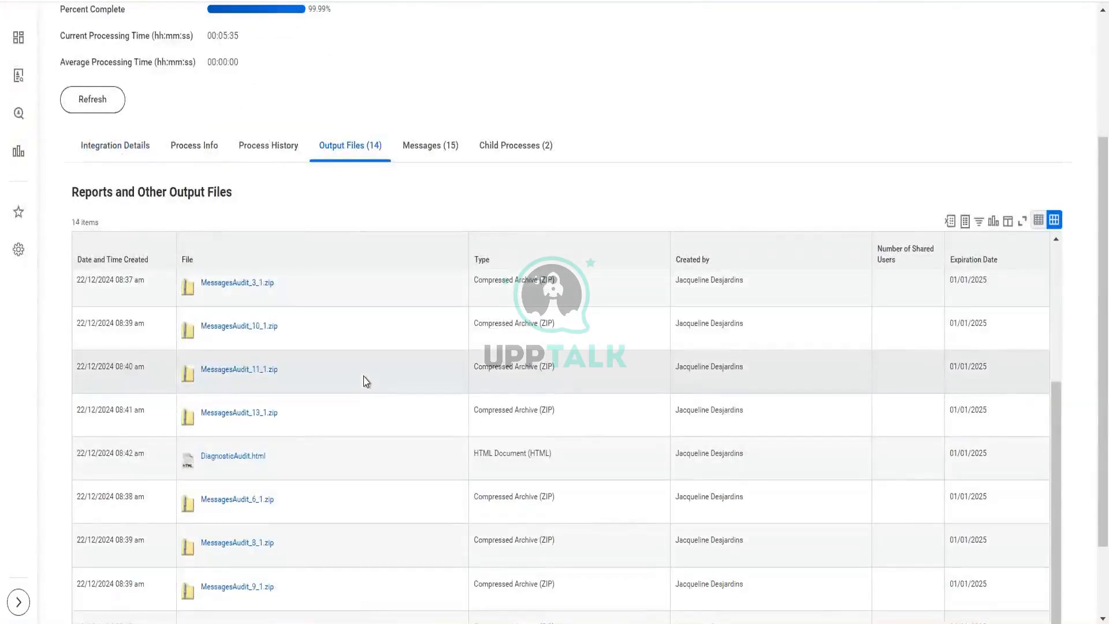
pyautogui.scroll(-2, 366, 381)
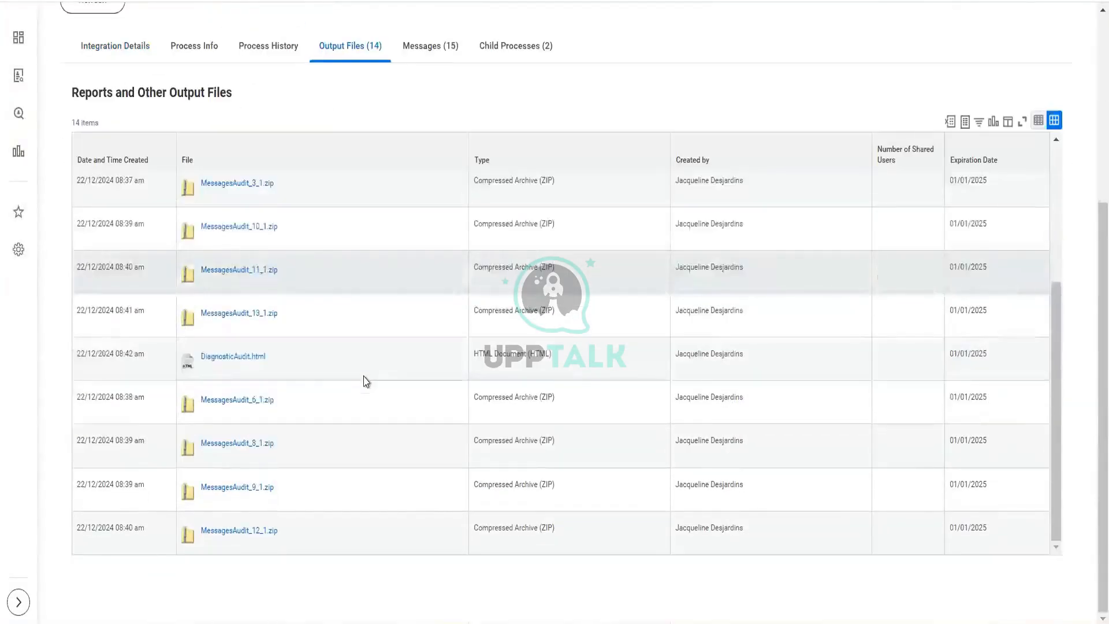
pyautogui.scroll(6, 365, 380)
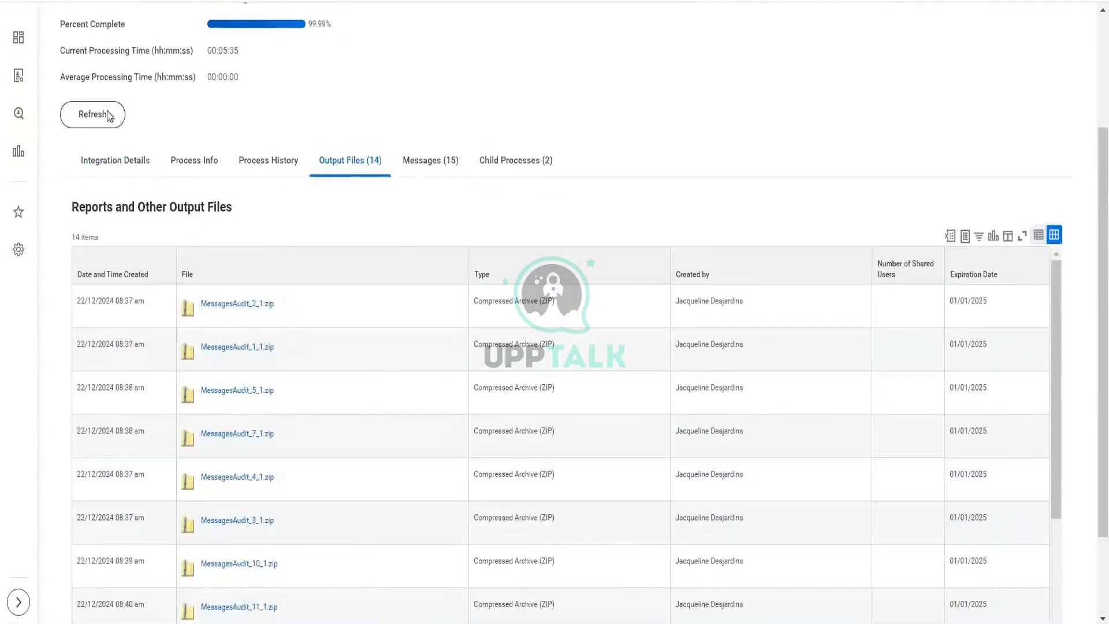
# Step: Refresh the completed process and scroll through its full output files list
pyautogui.click(107, 111)
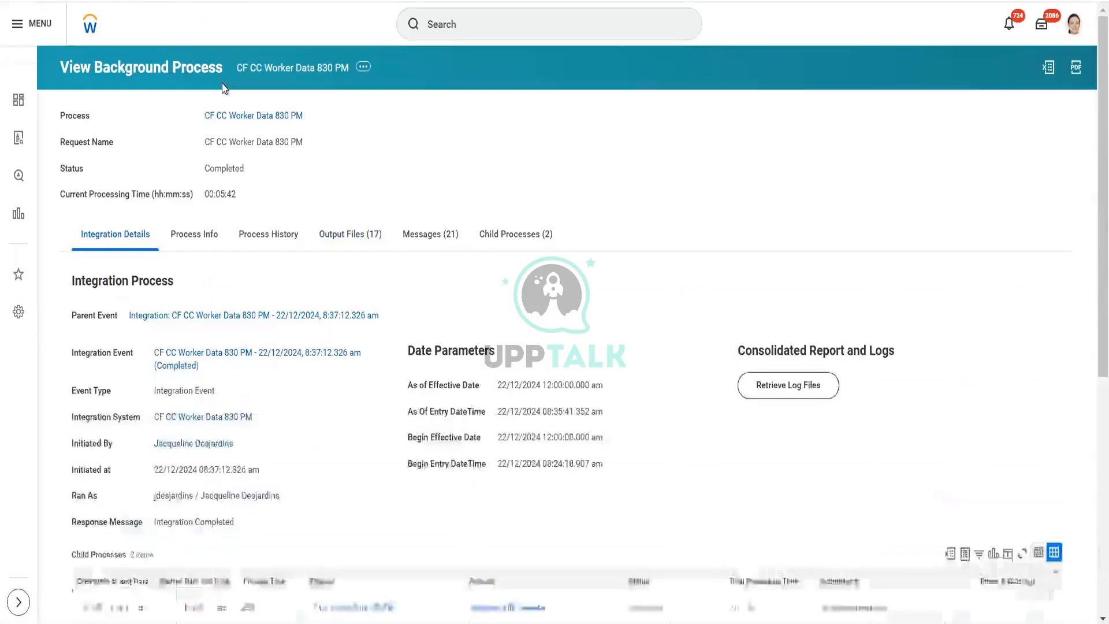
pyautogui.click(351, 246)
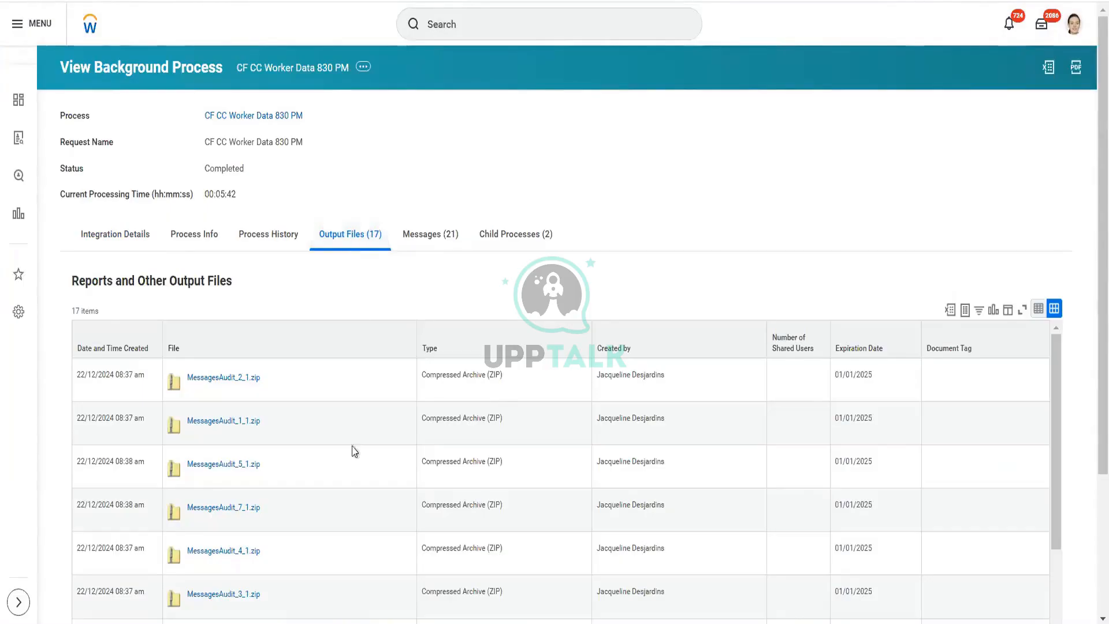
pyautogui.scroll(-10, 353, 451)
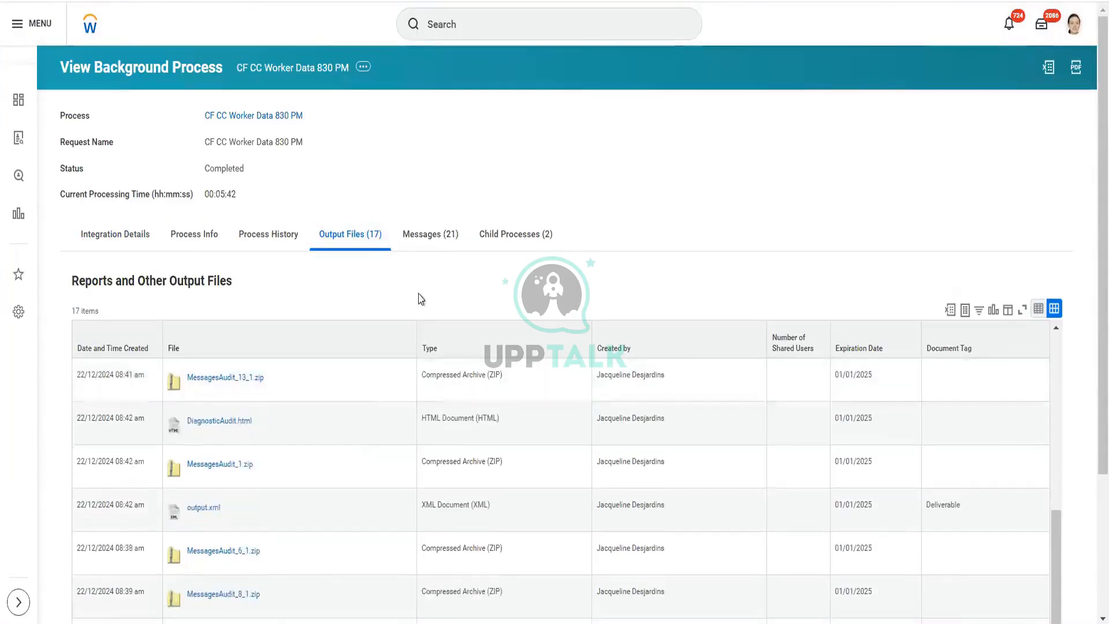
pyautogui.scroll(-1, 422, 299)
pyautogui.scroll(-3, 421, 299)
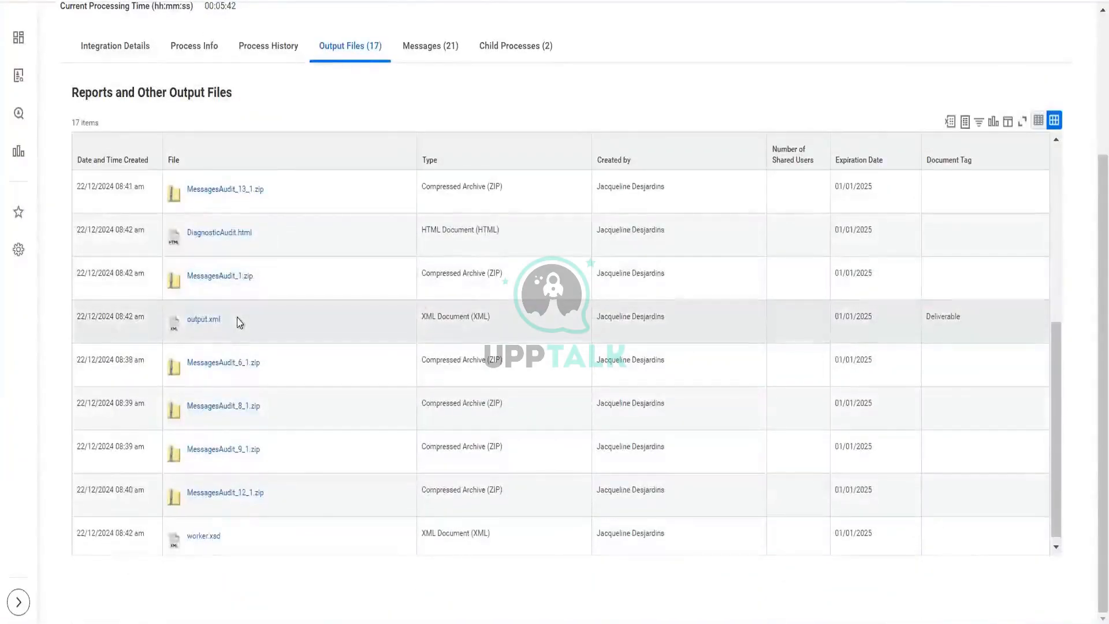
pyautogui.scroll(-1, 240, 323)
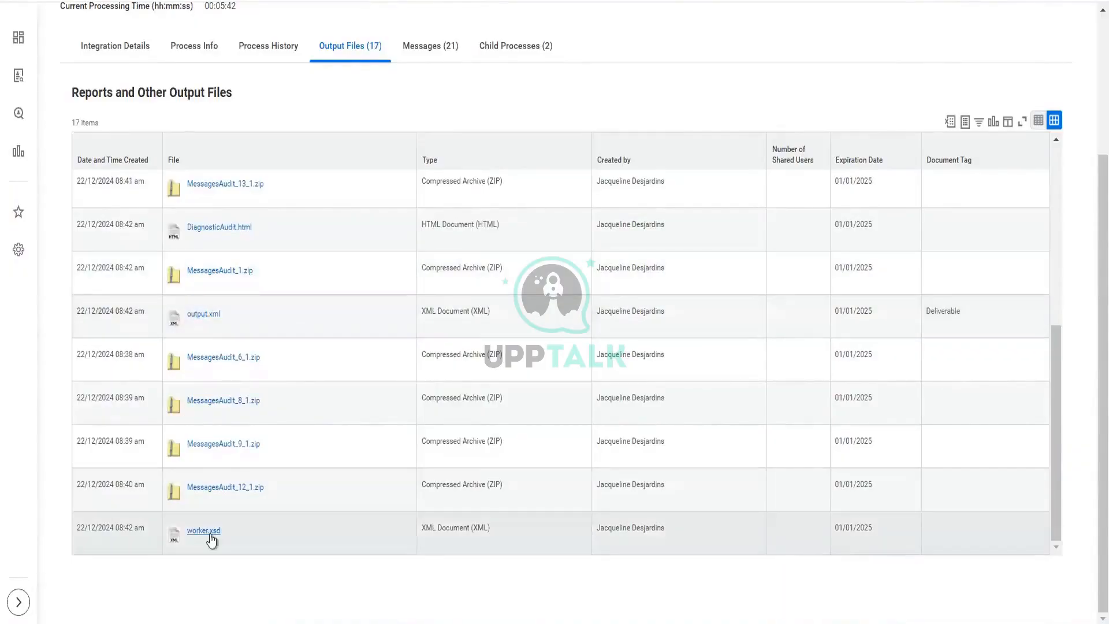
# Step: Download the worker.xsd file and try opening it, closing the XML editor licence prompt
pyautogui.click(204, 530)
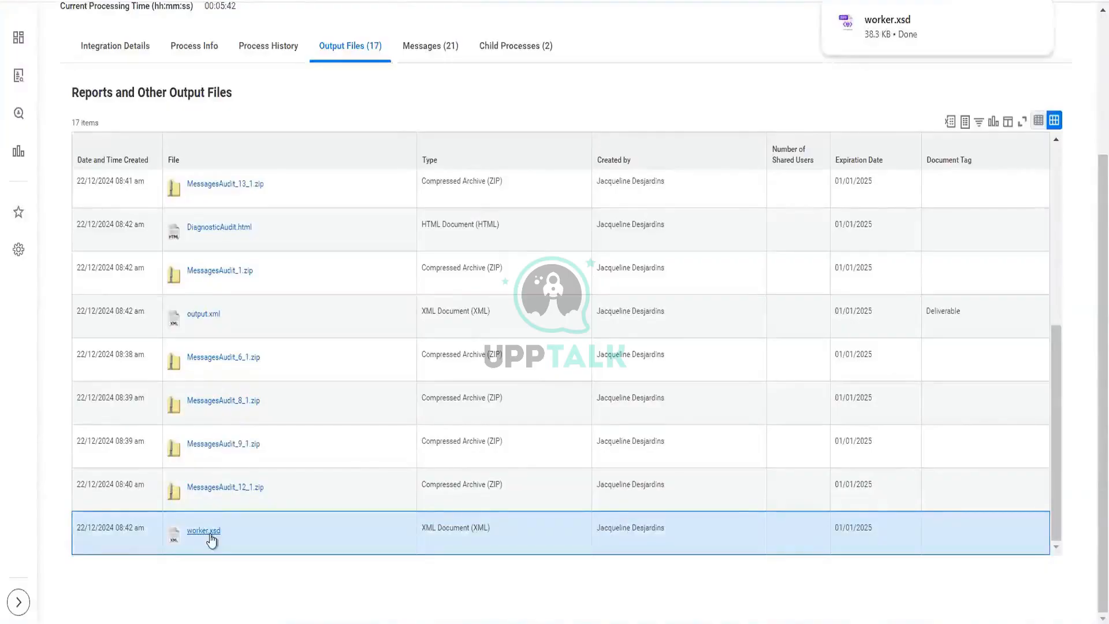
pyautogui.click(918, 39)
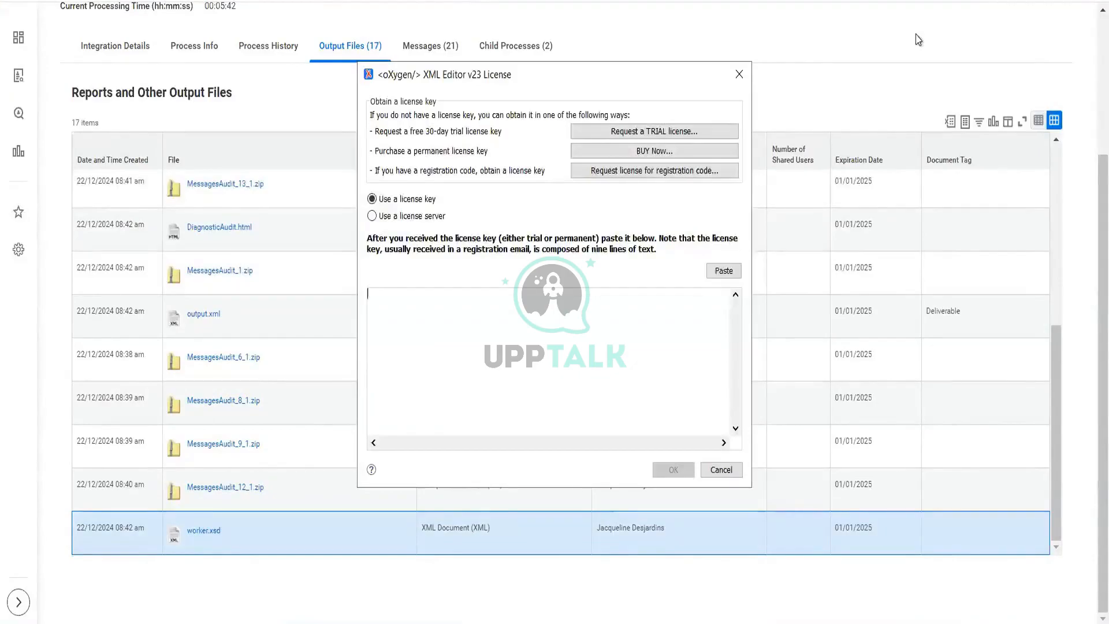
pyautogui.click(719, 471)
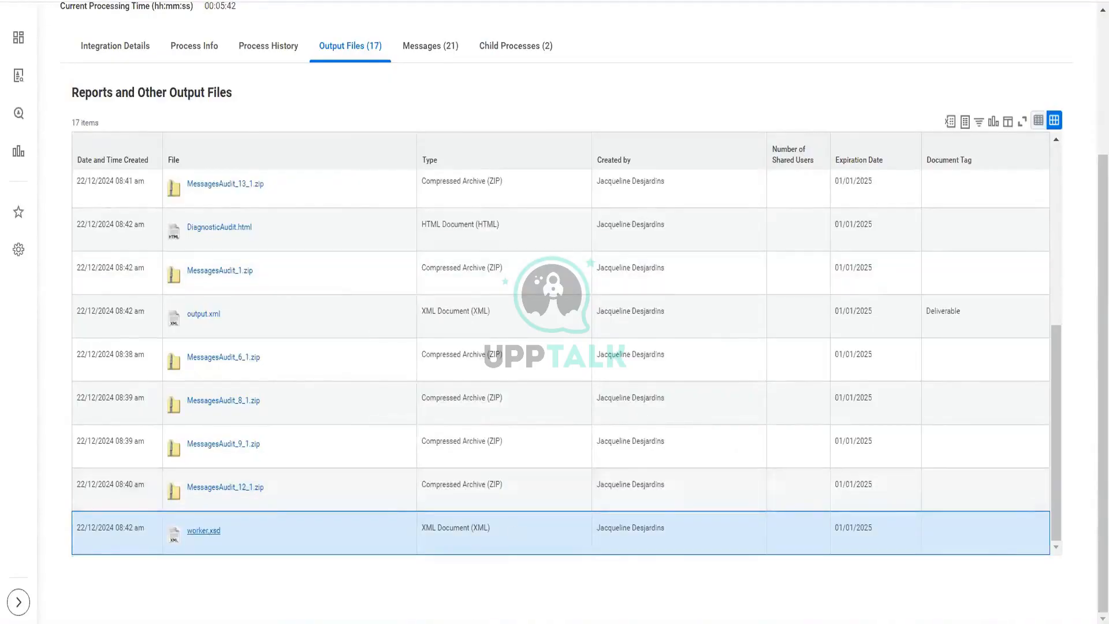
pyautogui.moveTo(462, 614)
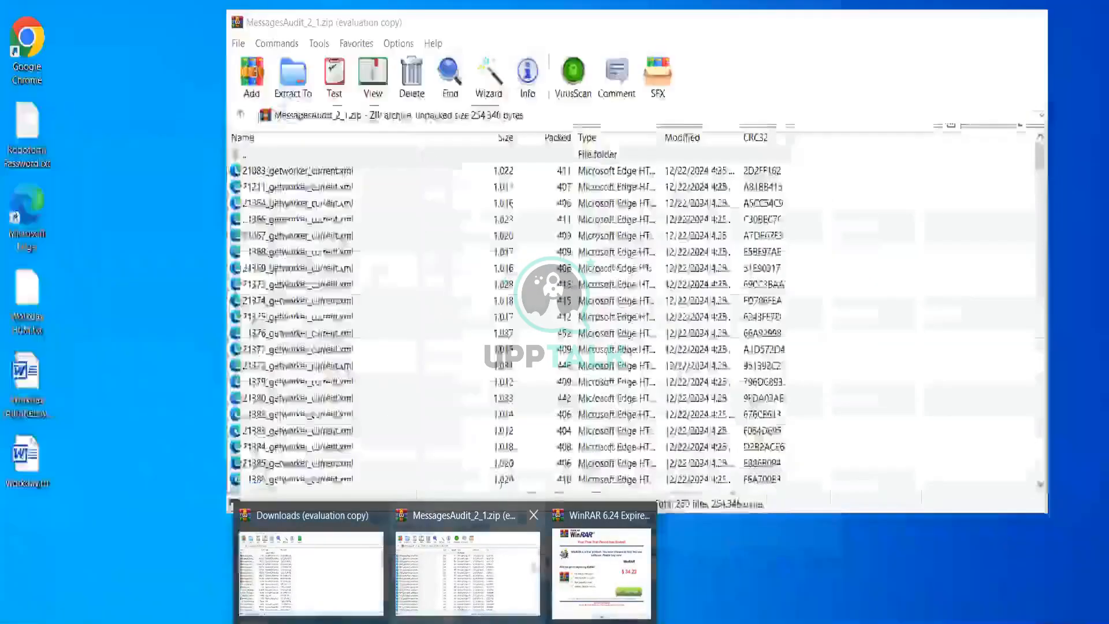
pyautogui.click(534, 515)
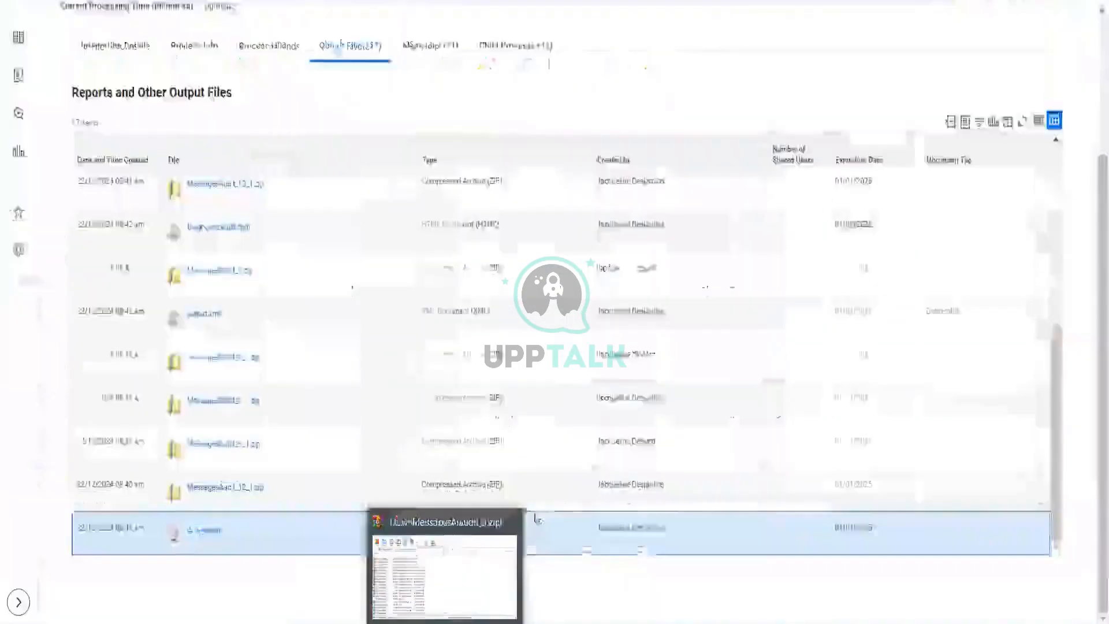
pyautogui.click(512, 528)
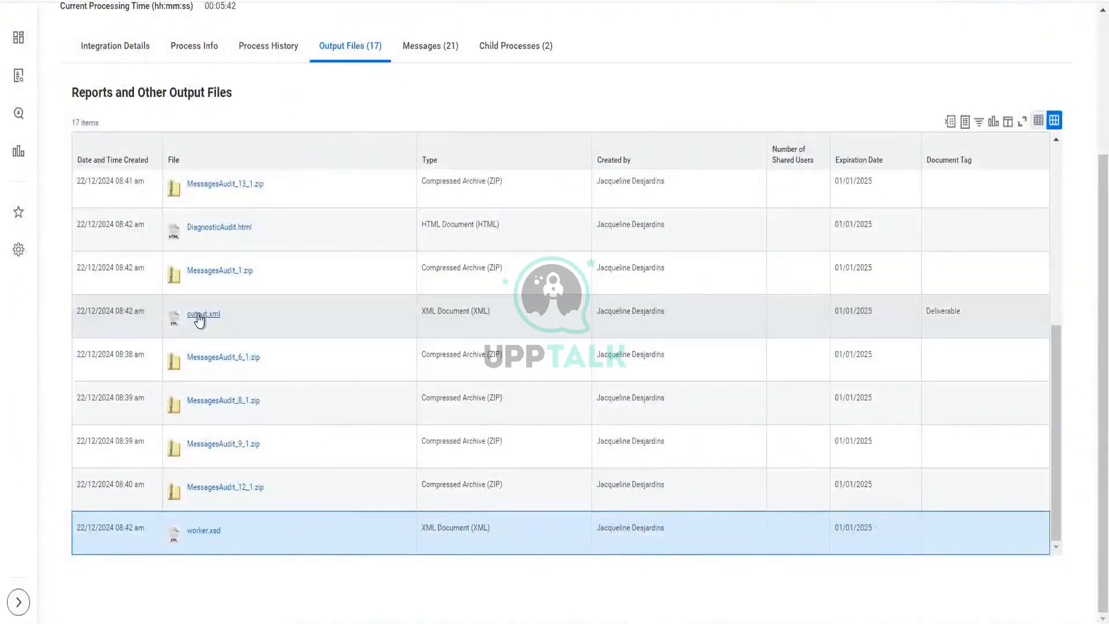
# Step: Download the output.xml deliverable file, open it to view its contents, and close it
pyautogui.click(199, 316)
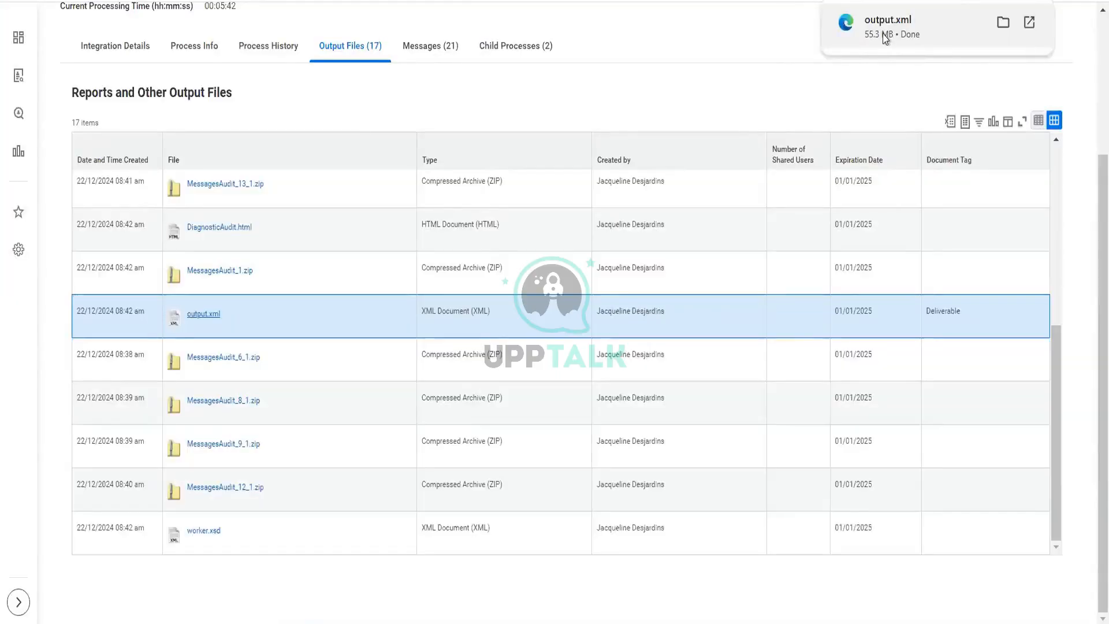
pyautogui.click(886, 37)
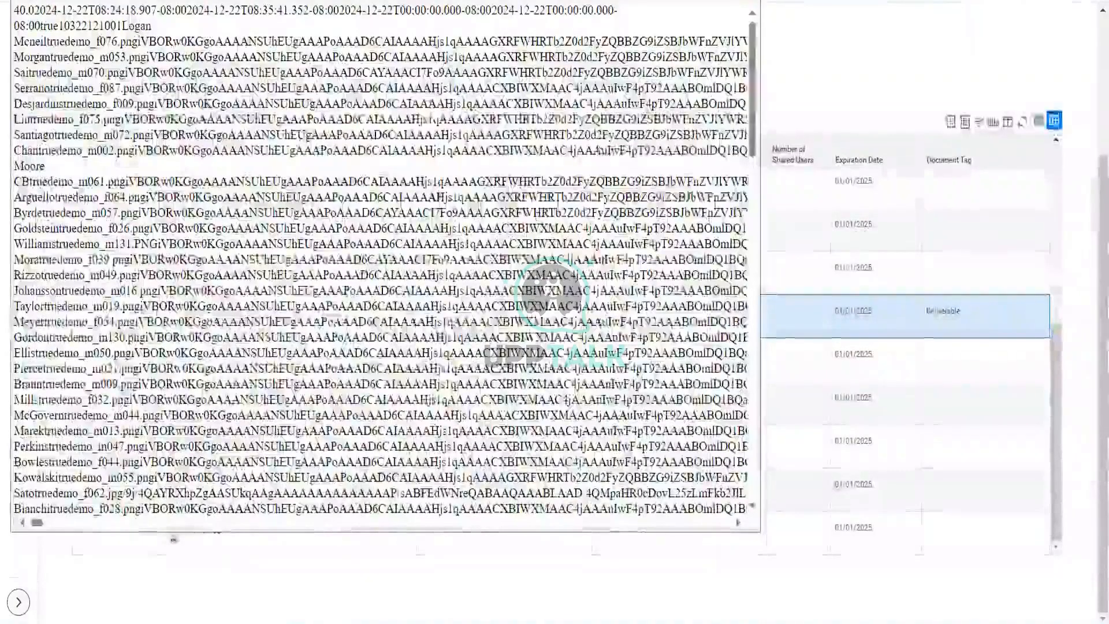
pyautogui.click(746, 1)
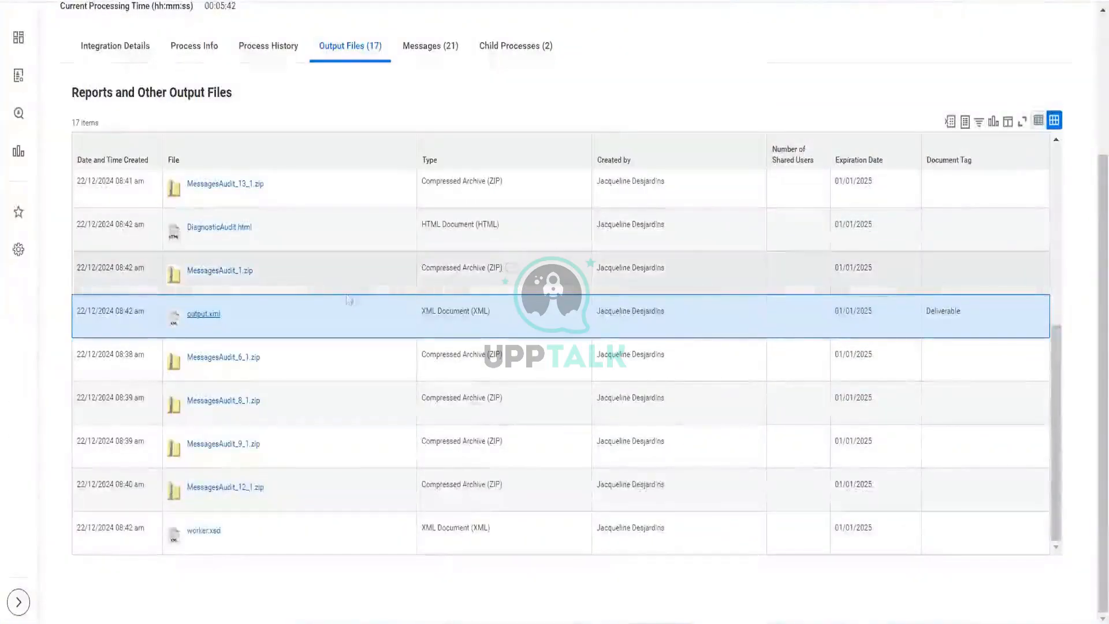
# Step: Try to rename the downloaded output.xml file in the Downloads folder to output.csv, accepting both rename prompts
pyautogui.scroll(5, 330, 287)
pyautogui.scroll(-4, 331, 287)
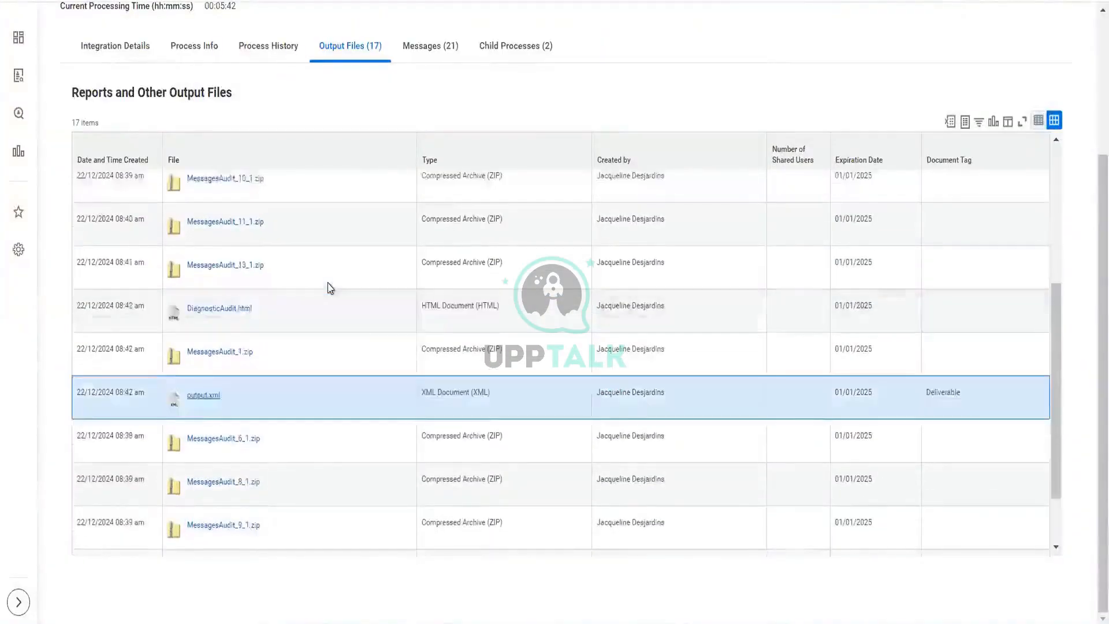
pyautogui.scroll(-2, 330, 288)
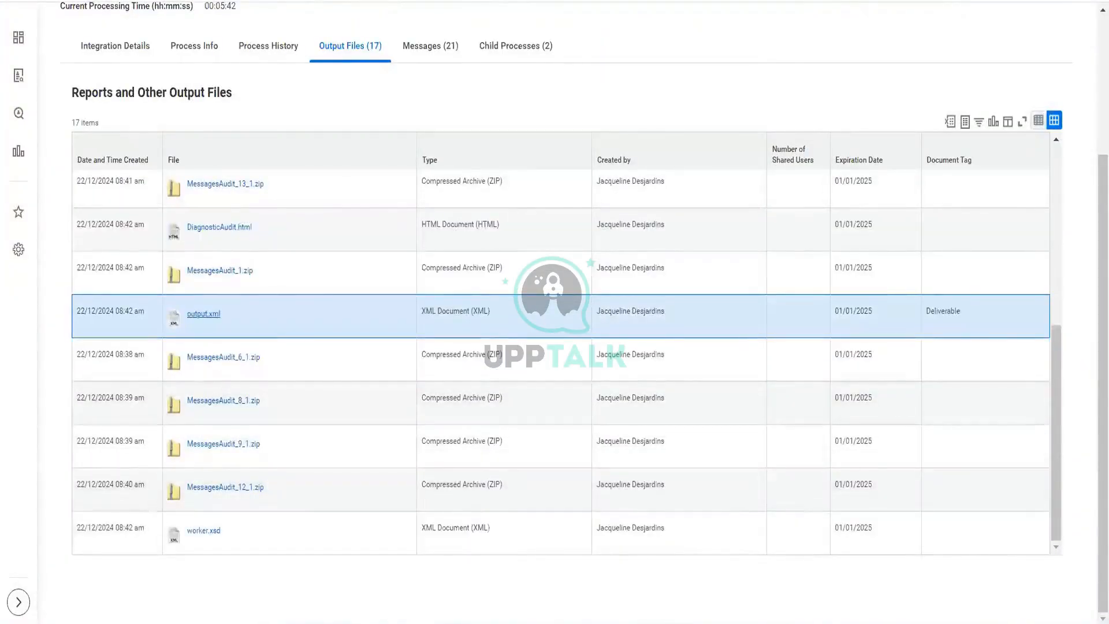
pyautogui.press('super+e')
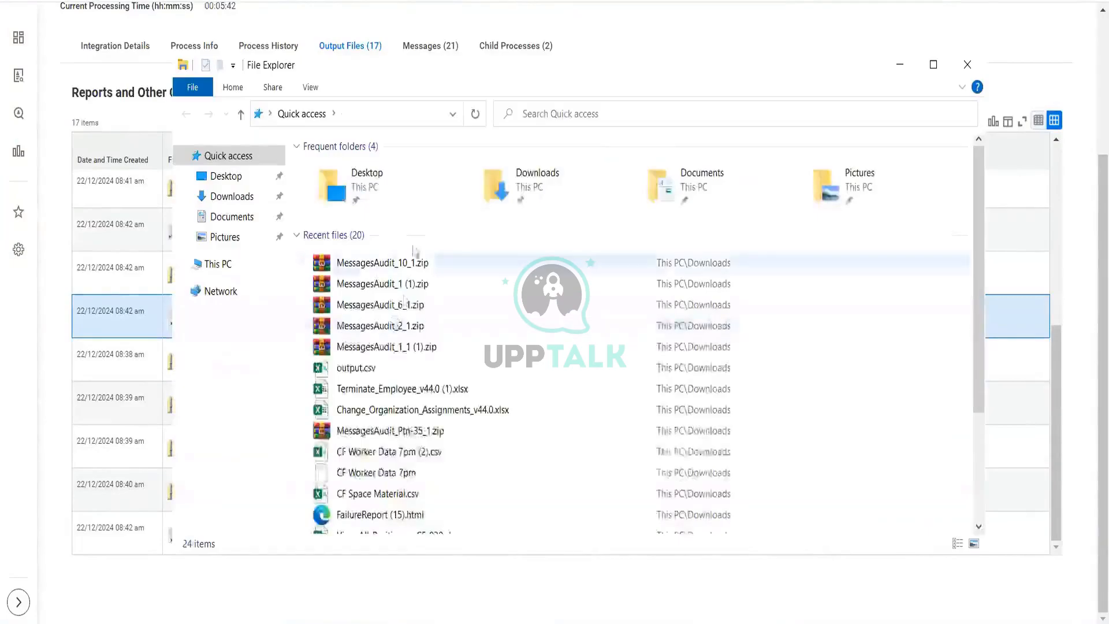
pyautogui.click(234, 198)
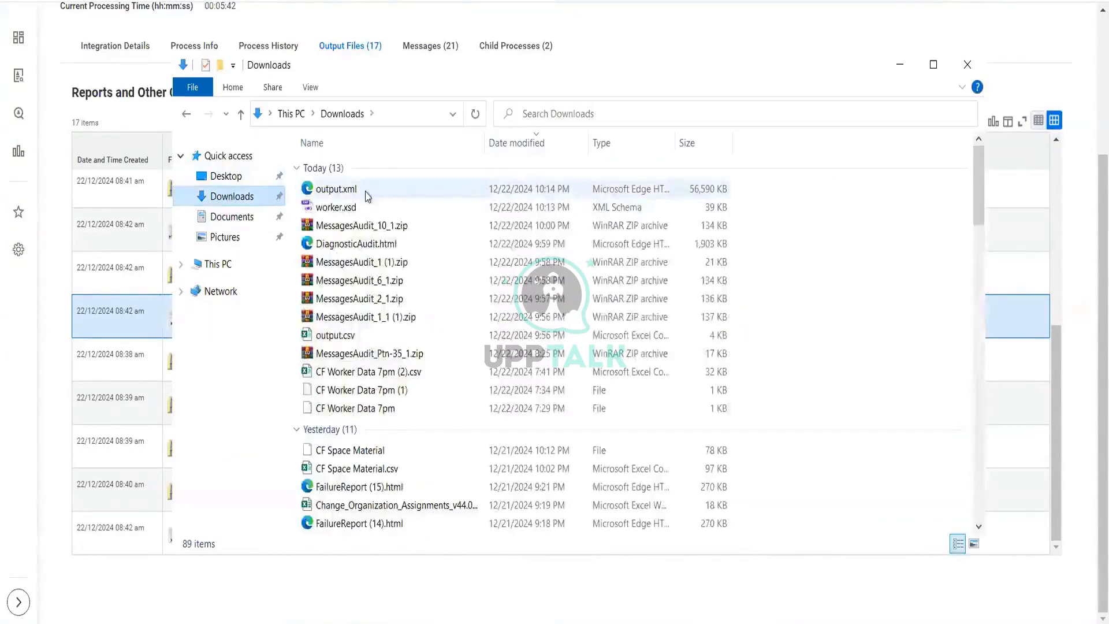
pyautogui.click(365, 196)
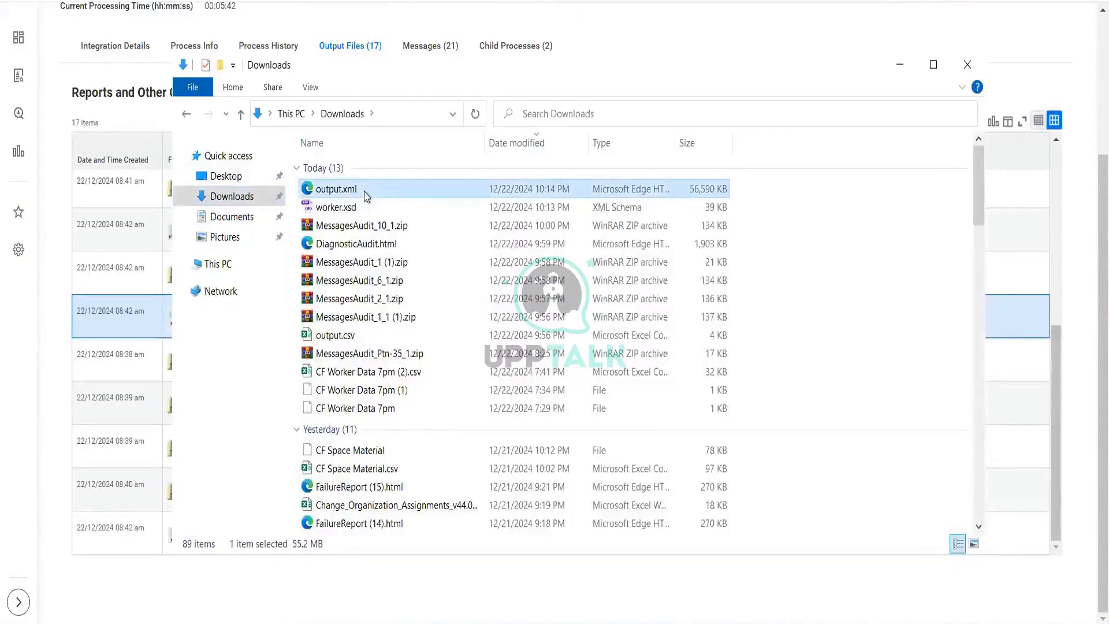
pyautogui.click(365, 191)
pyautogui.click(365, 191)
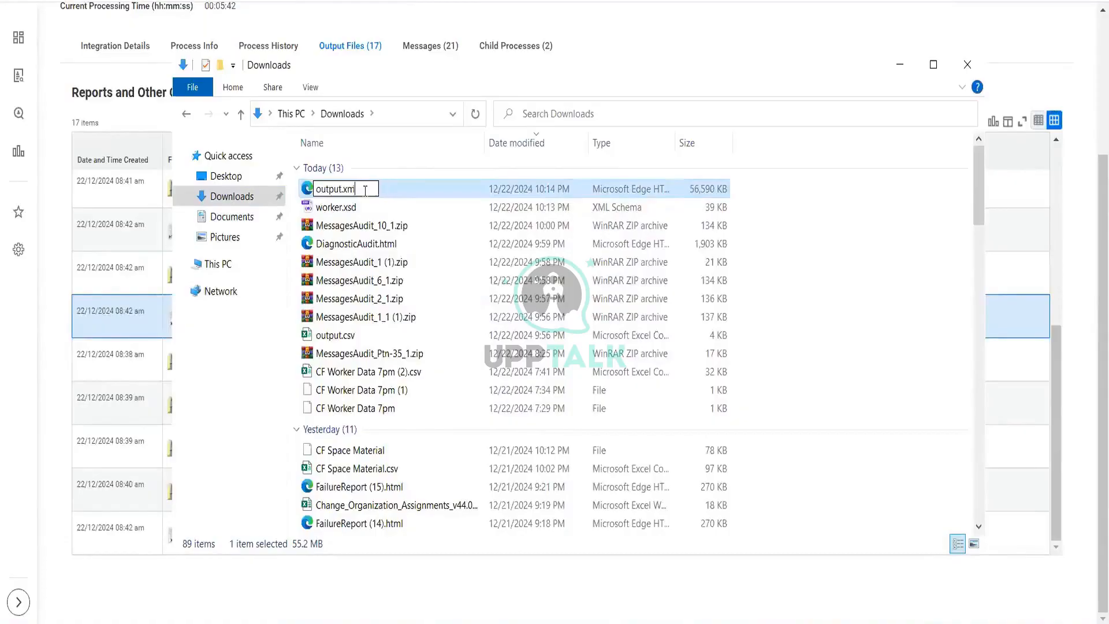
pyautogui.press('BackSpace')
pyautogui.press('BackSpace')
pyautogui.write('csv')
pyautogui.press('Return')
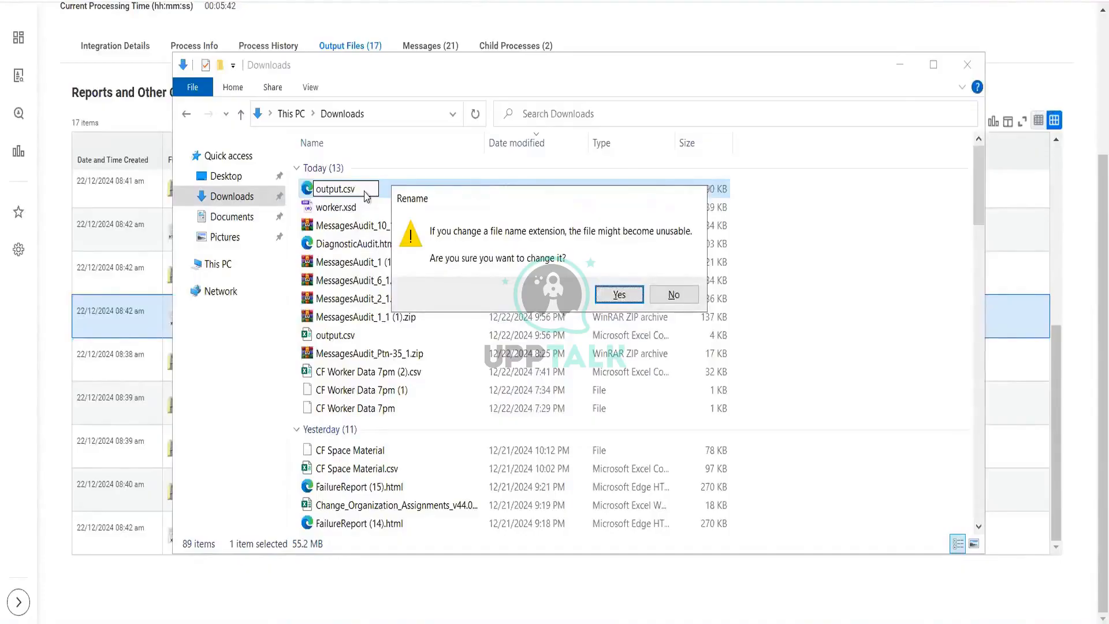
pyautogui.press('Return')
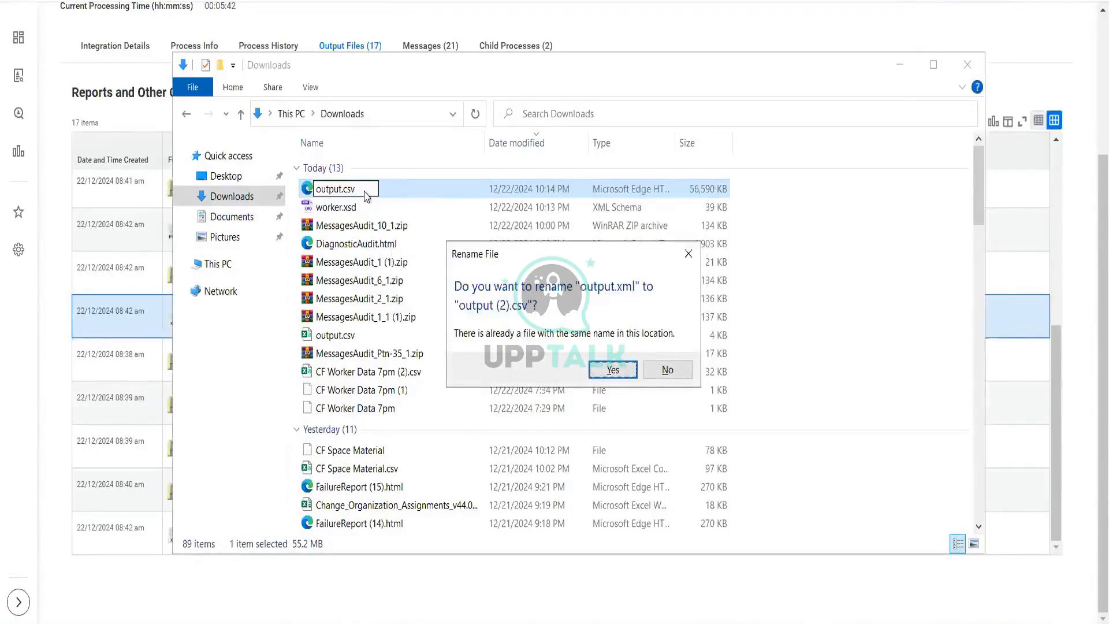
pyautogui.press('Return')
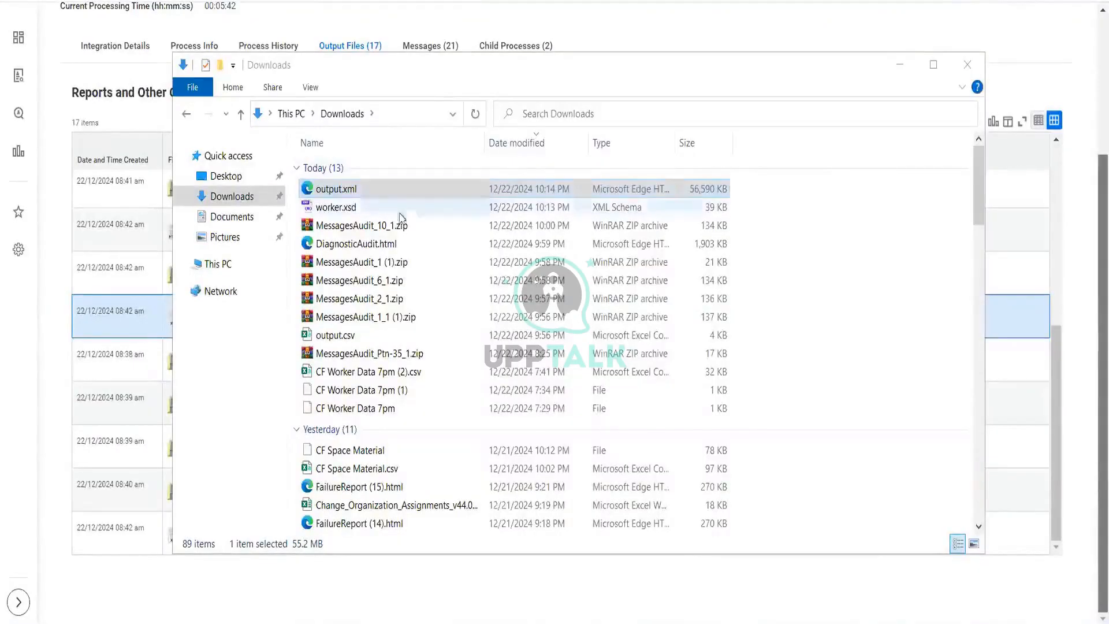
pyautogui.click(967, 64)
pyautogui.scroll(1, 311, 241)
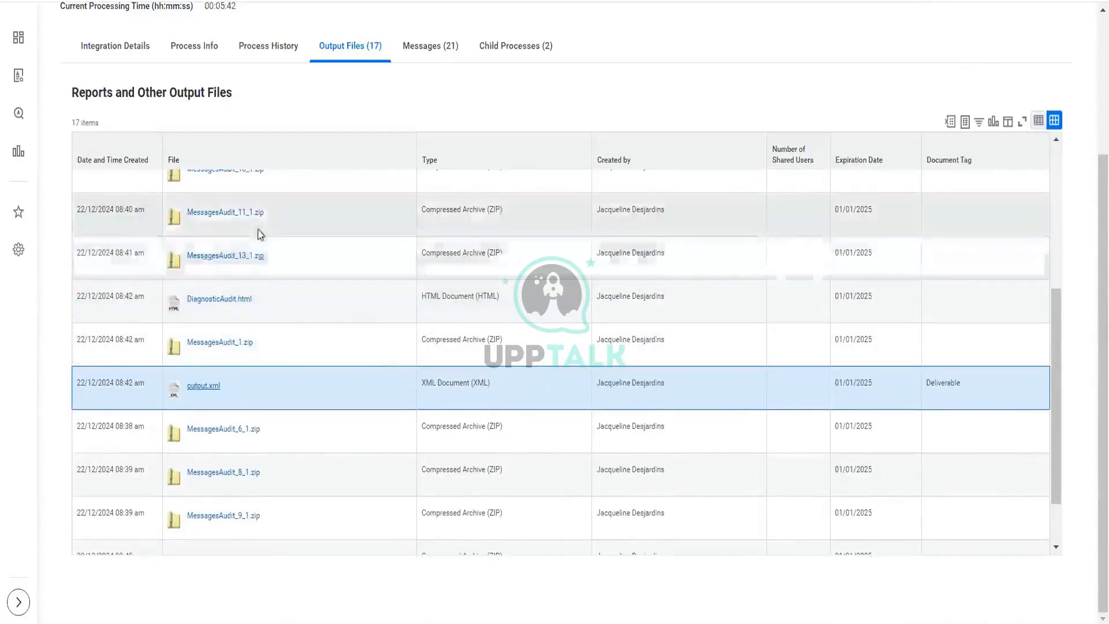
pyautogui.scroll(3, 261, 235)
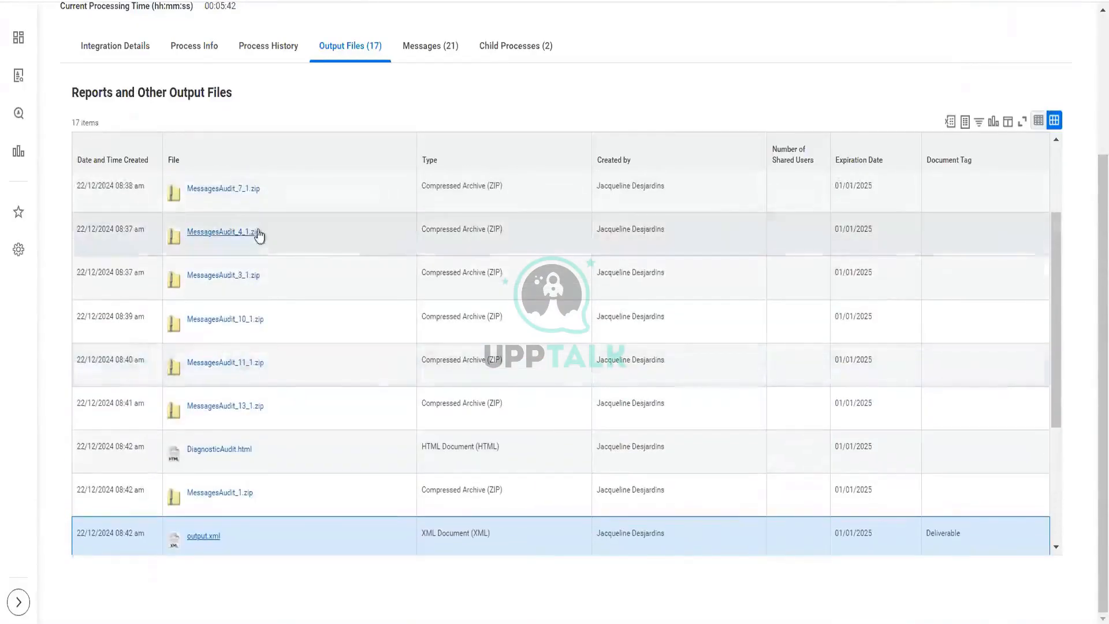
pyautogui.scroll(-1, 259, 236)
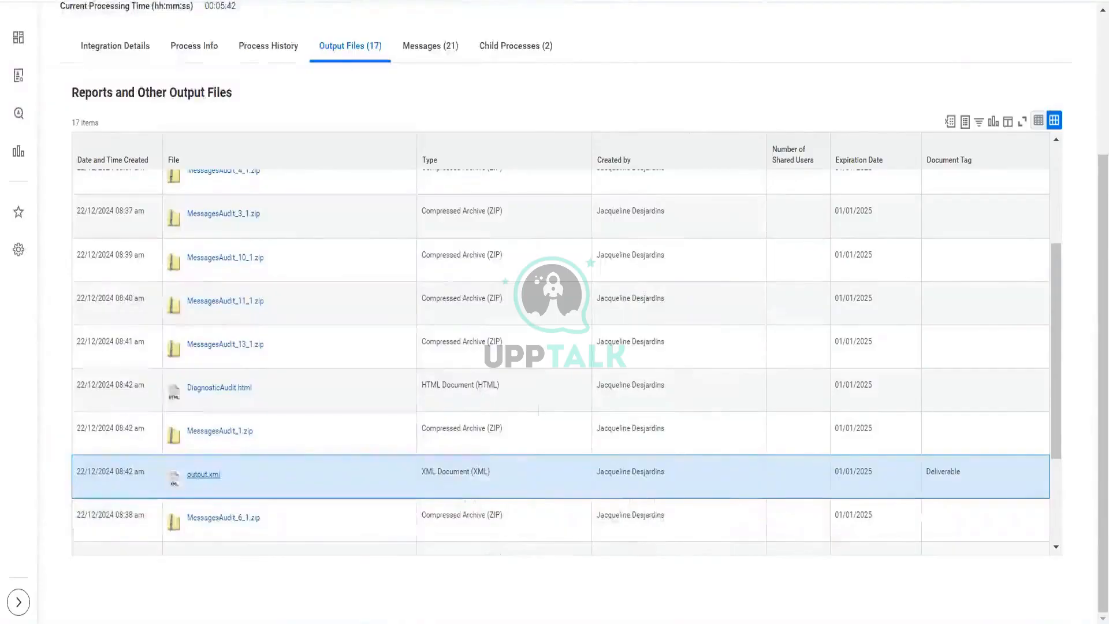
pyautogui.press('super+e')
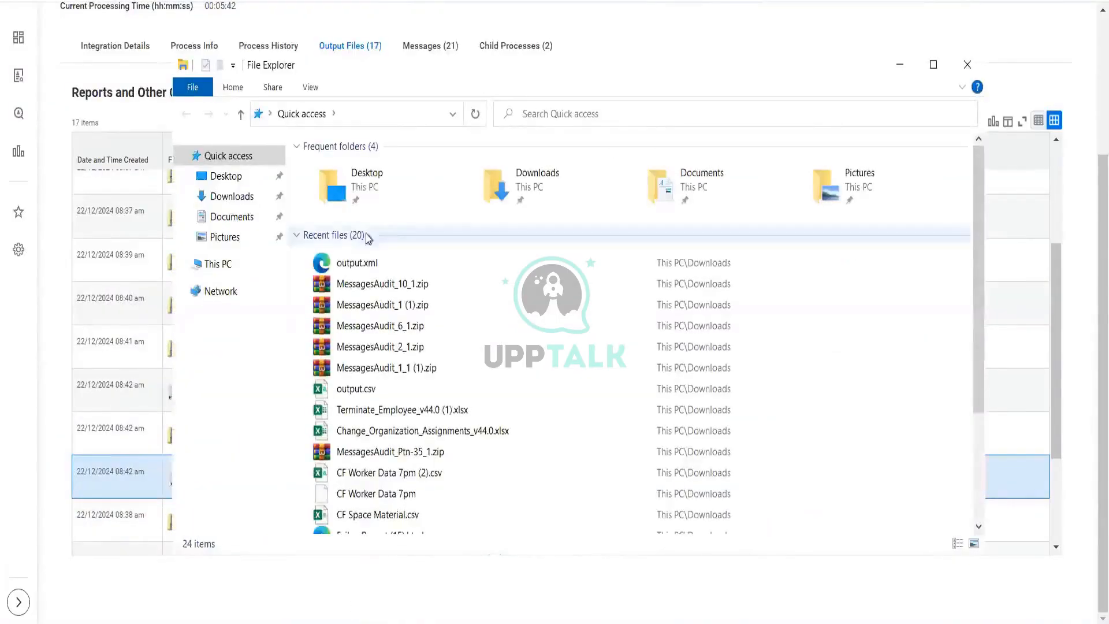
pyautogui.click(362, 264)
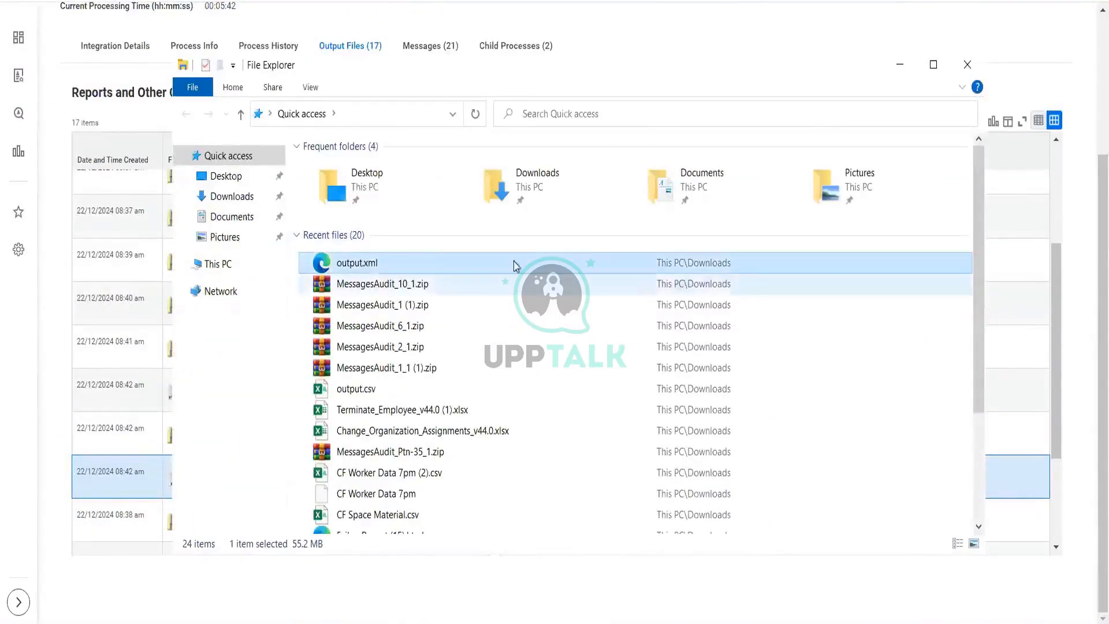
pyautogui.click(228, 200)
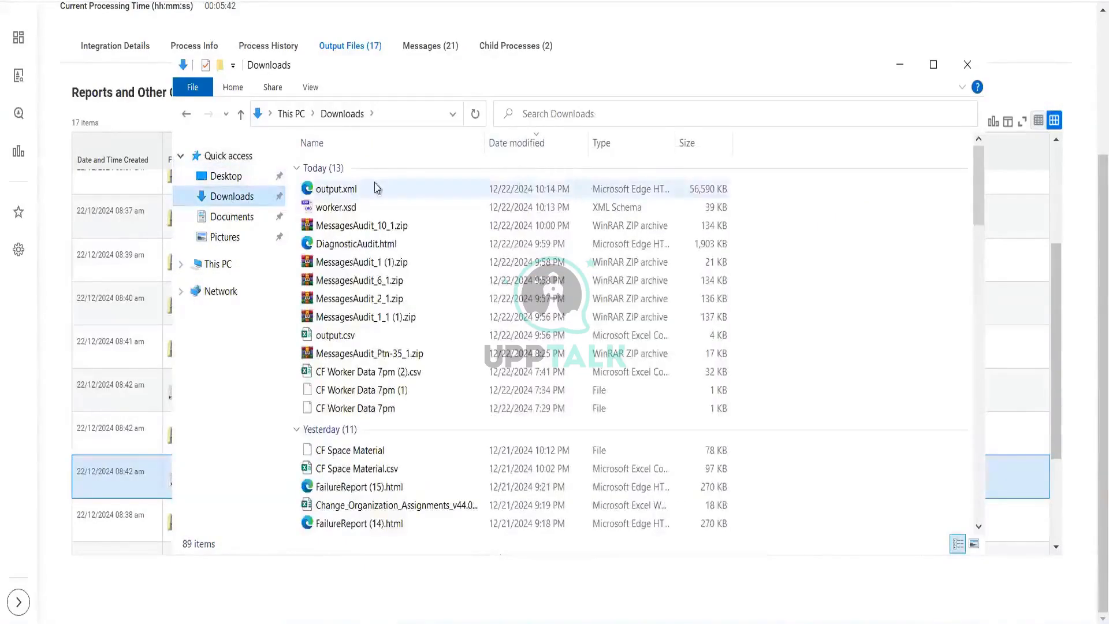
pyautogui.click(376, 188)
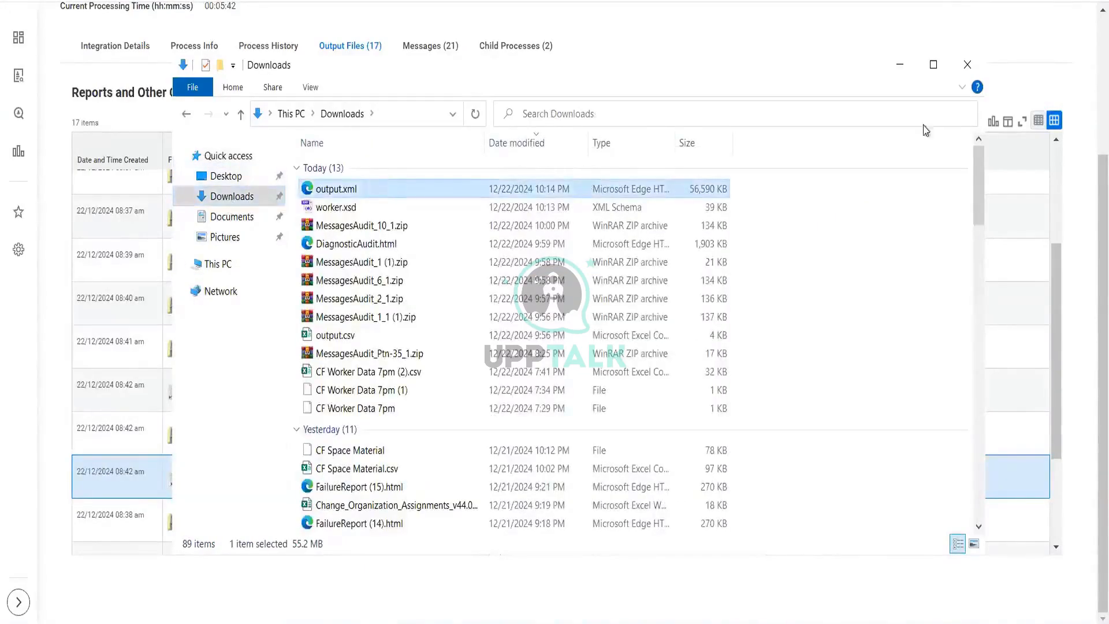
pyautogui.click(899, 65)
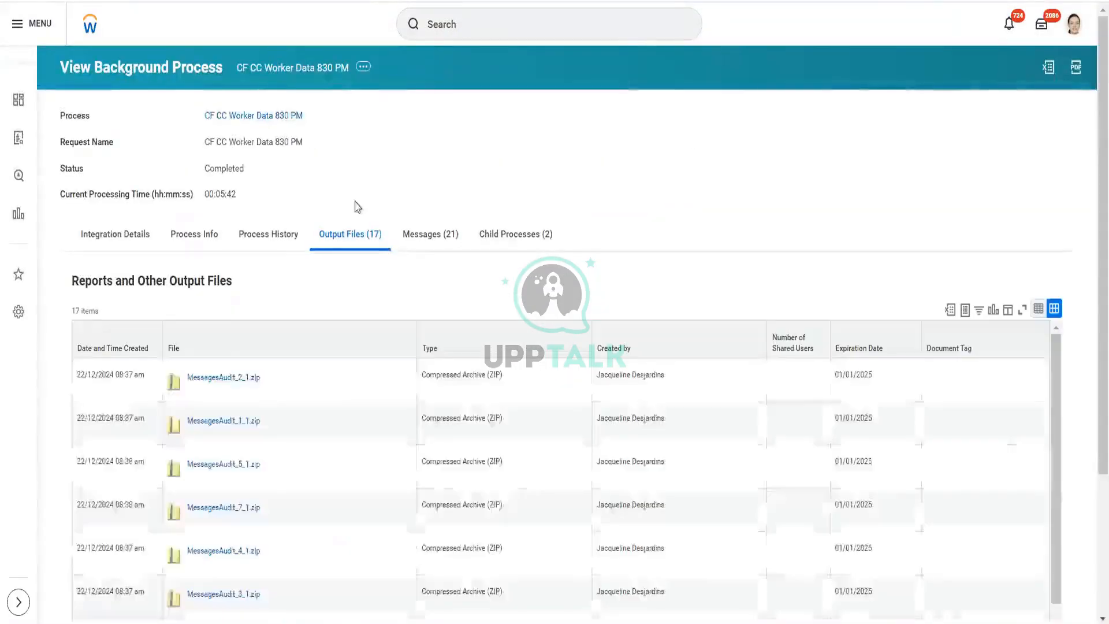
# Step: Download the MessagesAudit_2_1.zip audit file and open it, dismissing the archiver's trial notification
pyautogui.click(234, 380)
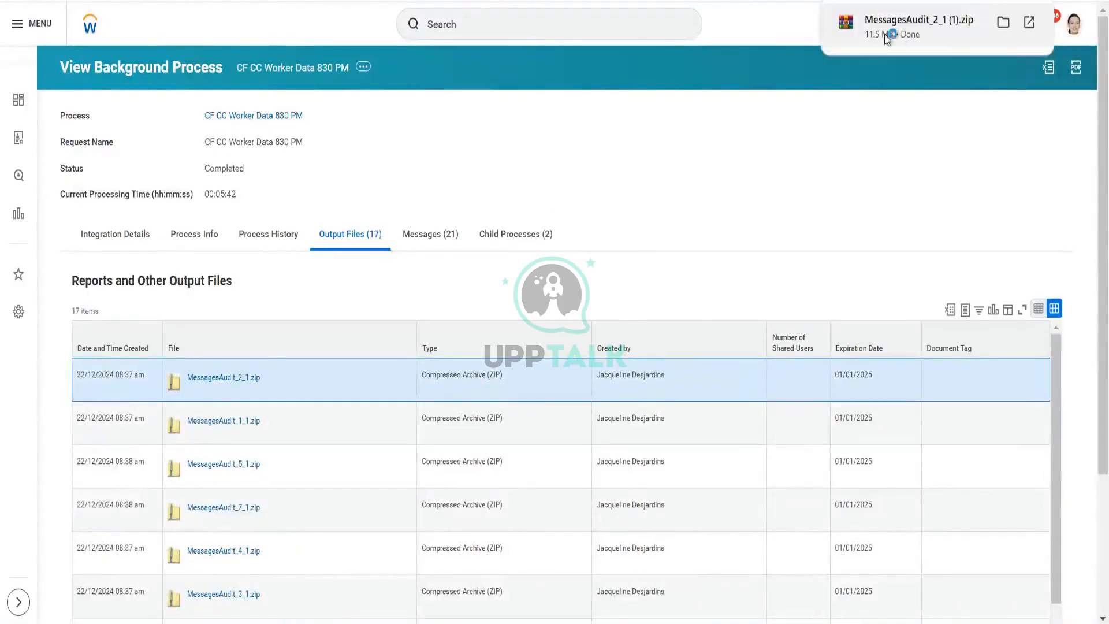
pyautogui.click(888, 36)
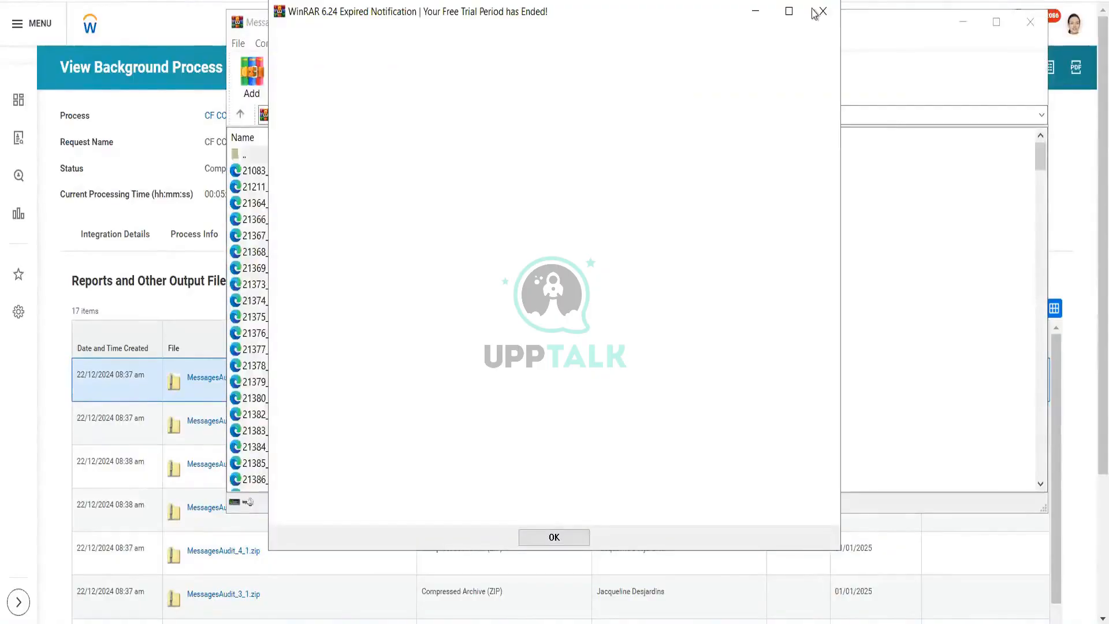
pyautogui.click(824, 11)
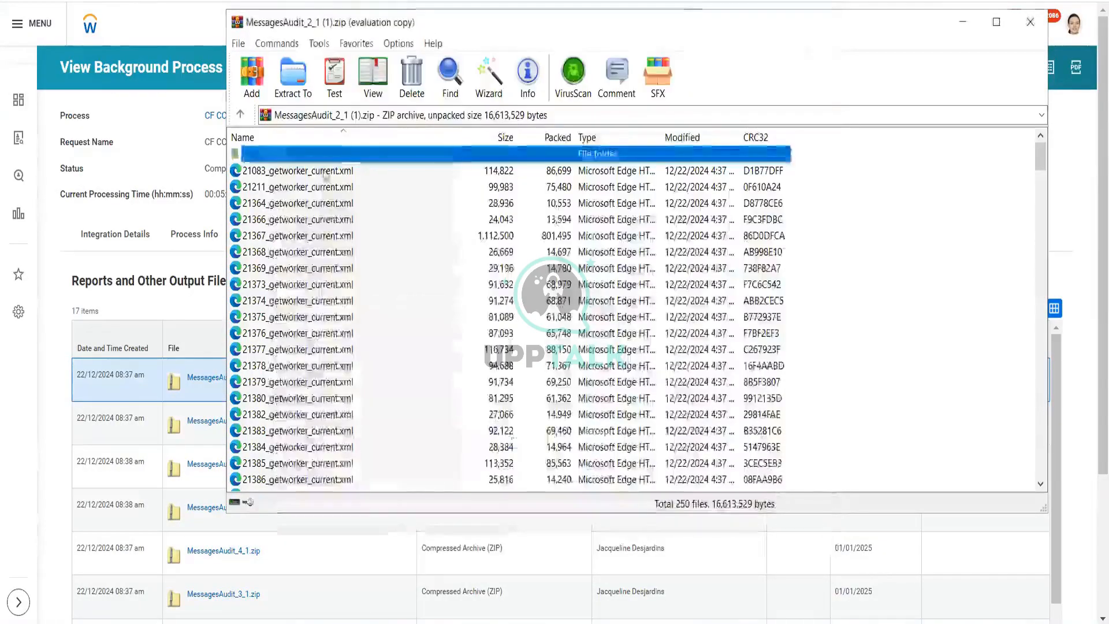
# Step: Open 21083_getworker_current.xml from the archive and examine its worker, photo and integration field override data
pyautogui.doubleClick(328, 173)
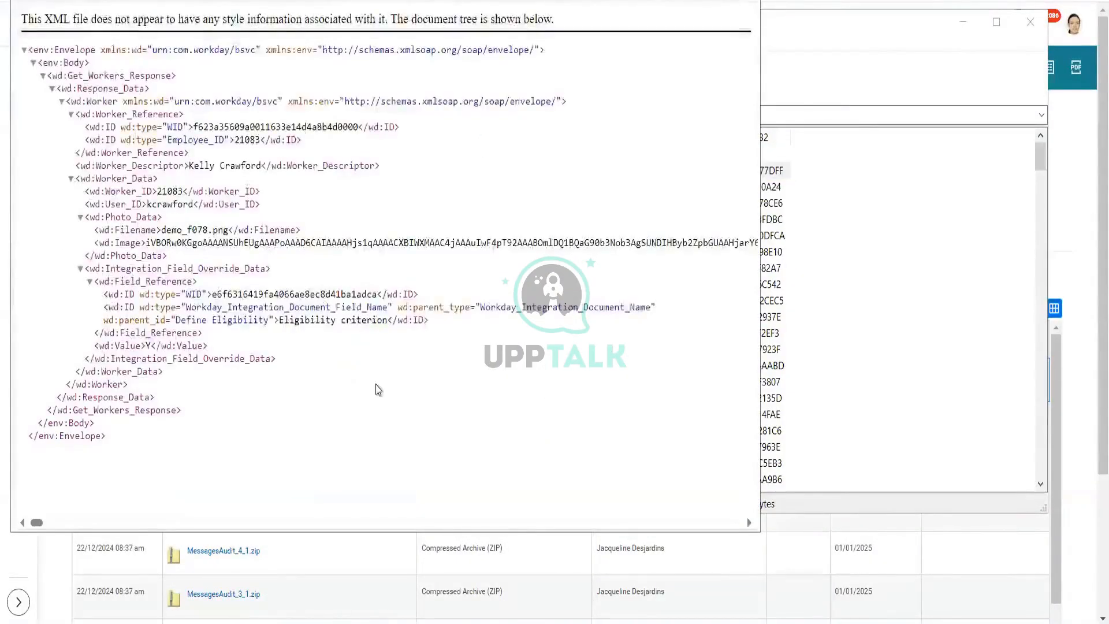
pyautogui.hscroll(8, 377, 392)
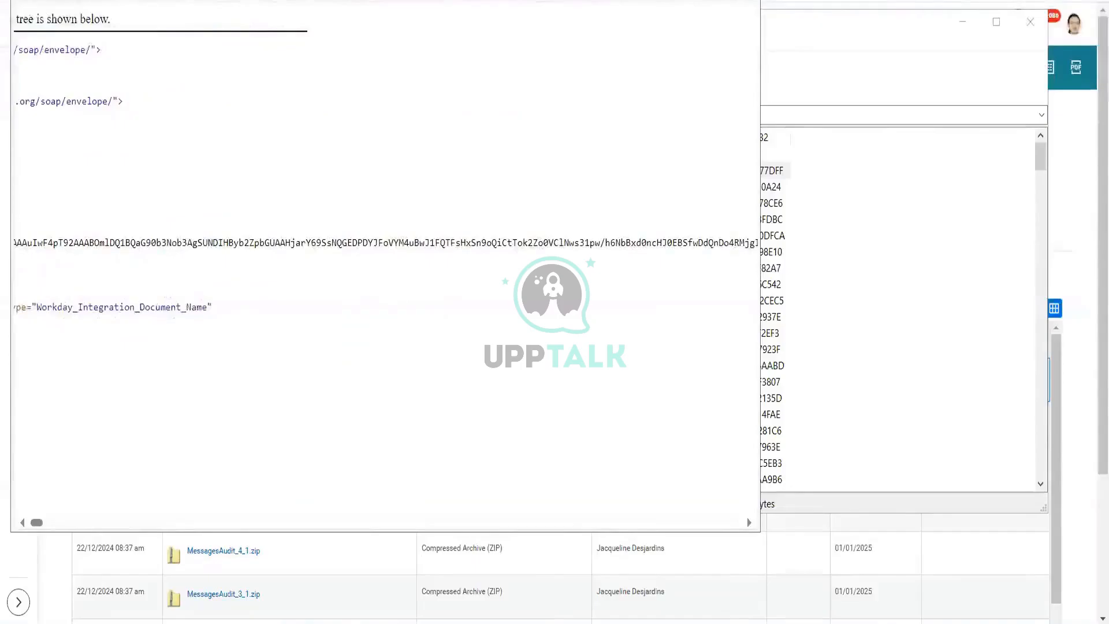
pyautogui.click(709, 0)
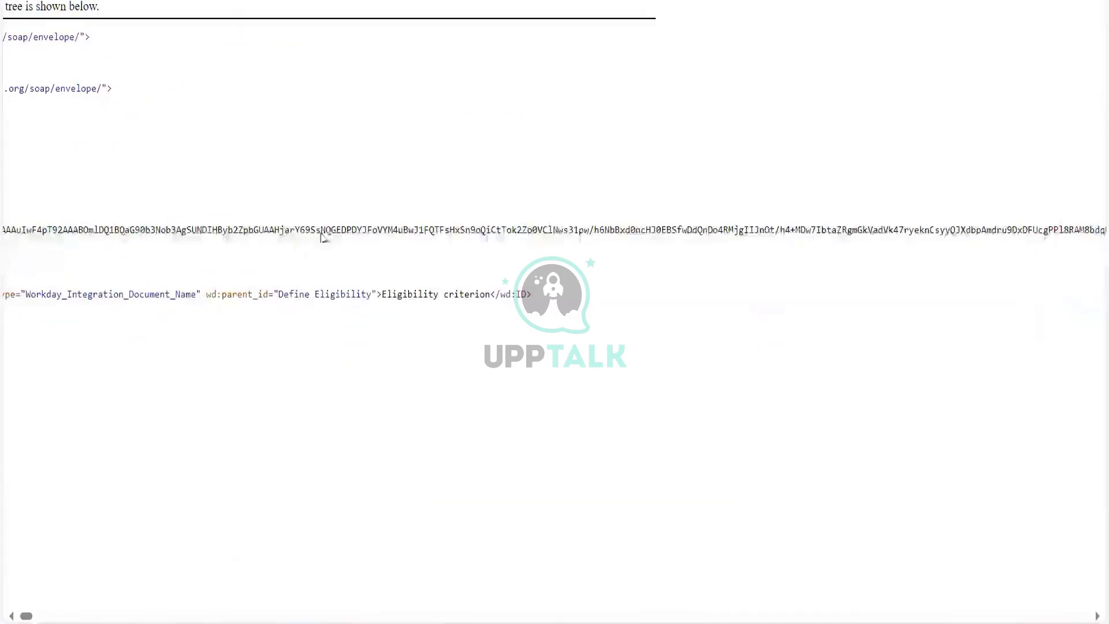
pyautogui.hscroll(-8, 321, 234)
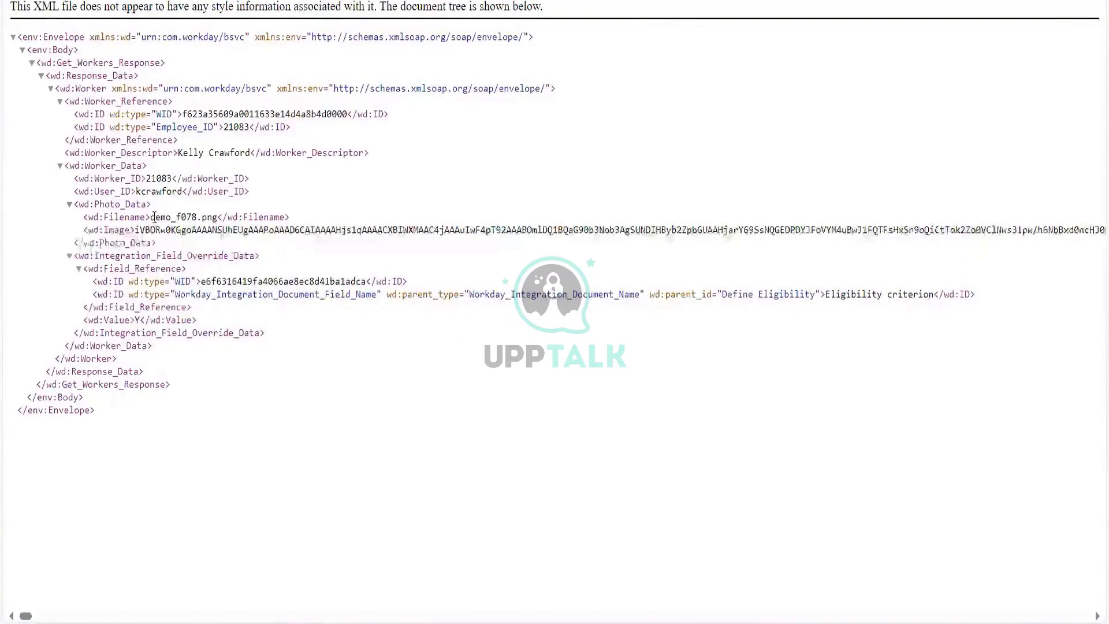
pyautogui.moveTo(151, 217); pyautogui.dragTo(219, 217)
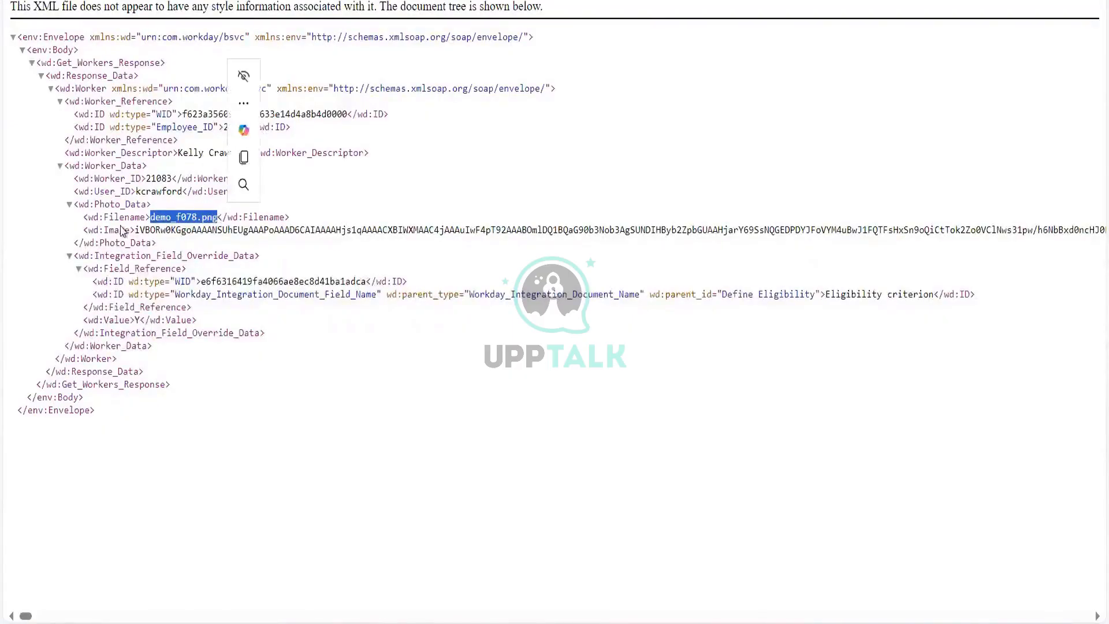
pyautogui.moveTo(138, 230); pyautogui.dragTo(137, 231)
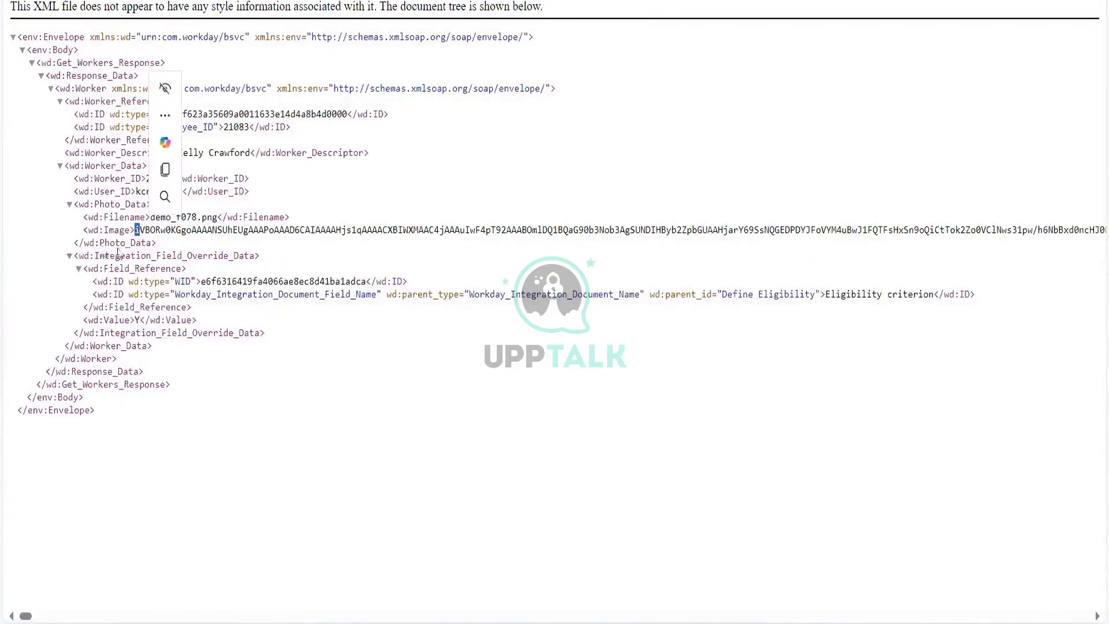
pyautogui.click(147, 230)
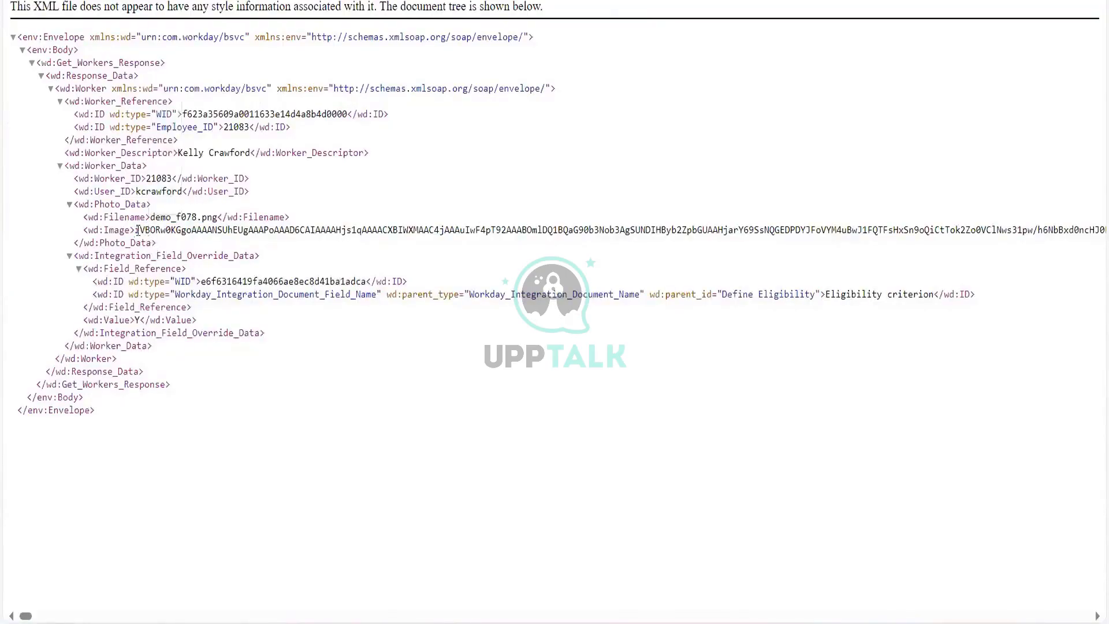
pyautogui.moveTo(137, 230); pyautogui.dragTo(2, 197)
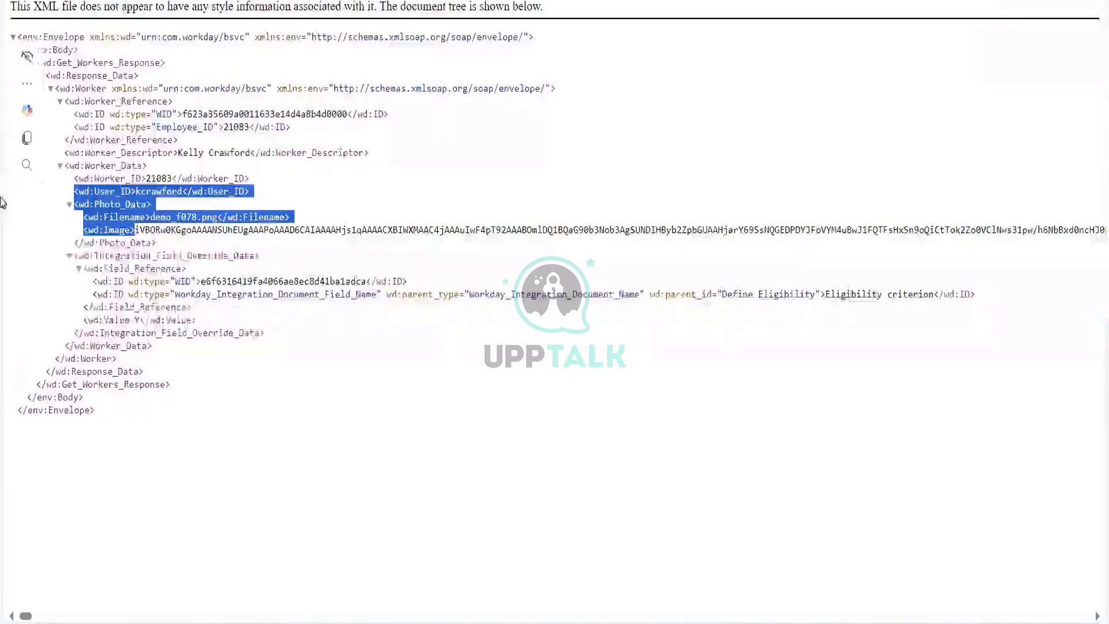
pyautogui.click(177, 222)
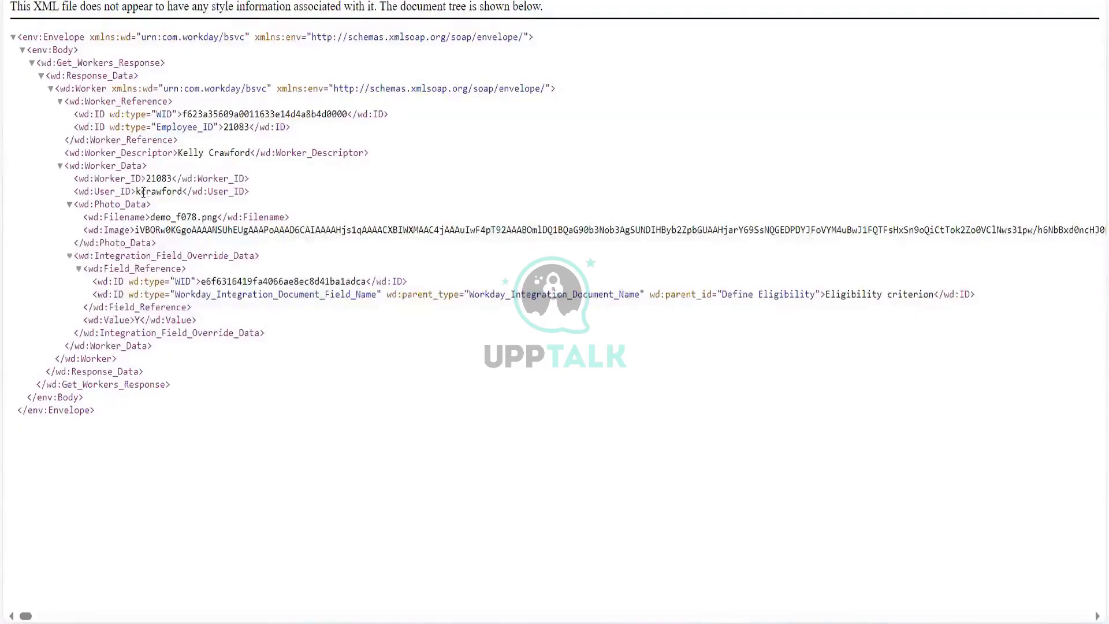
# Step: Scroll the archive list, open 21477_getworker_current.xml and examine its worker data
pyautogui.doubleClick(153, 189)
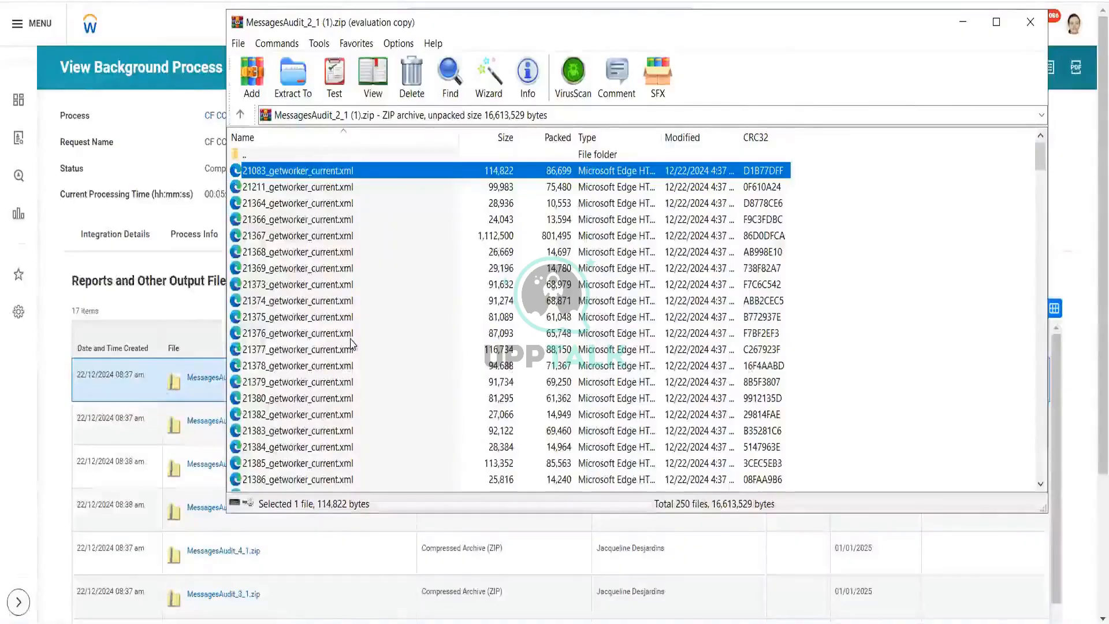
pyautogui.scroll(-19, 351, 343)
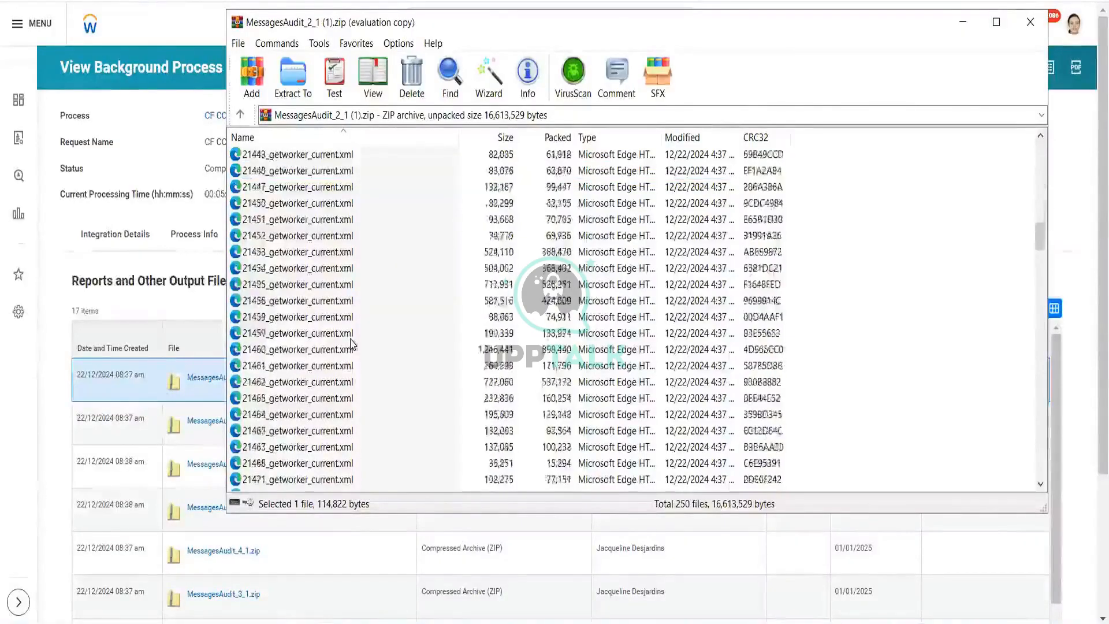
pyautogui.scroll(-7, 352, 342)
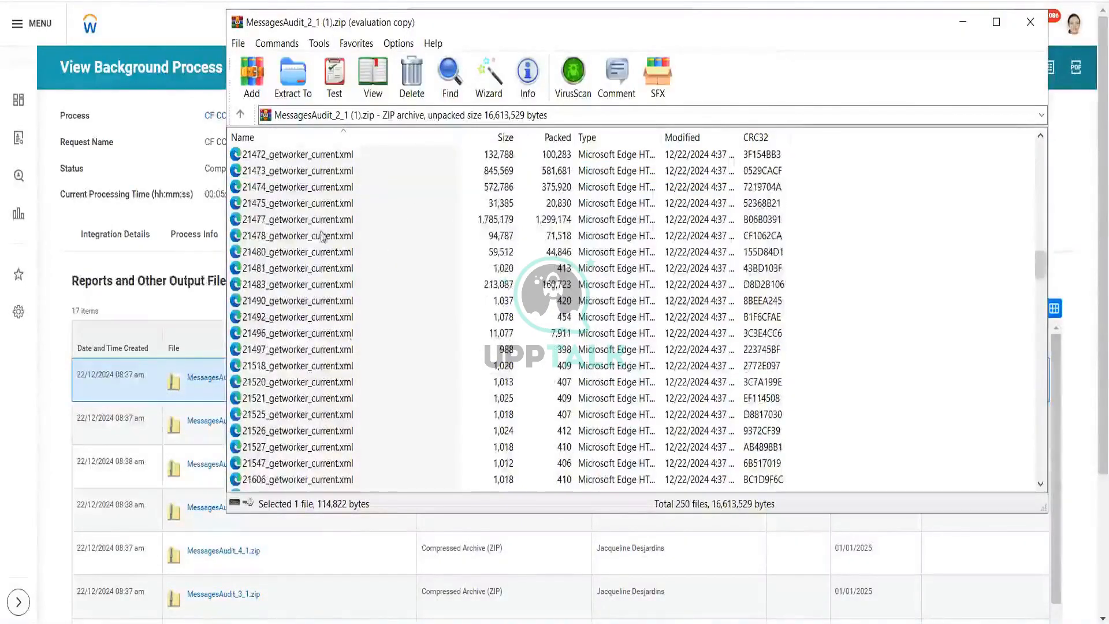
pyautogui.click(309, 222)
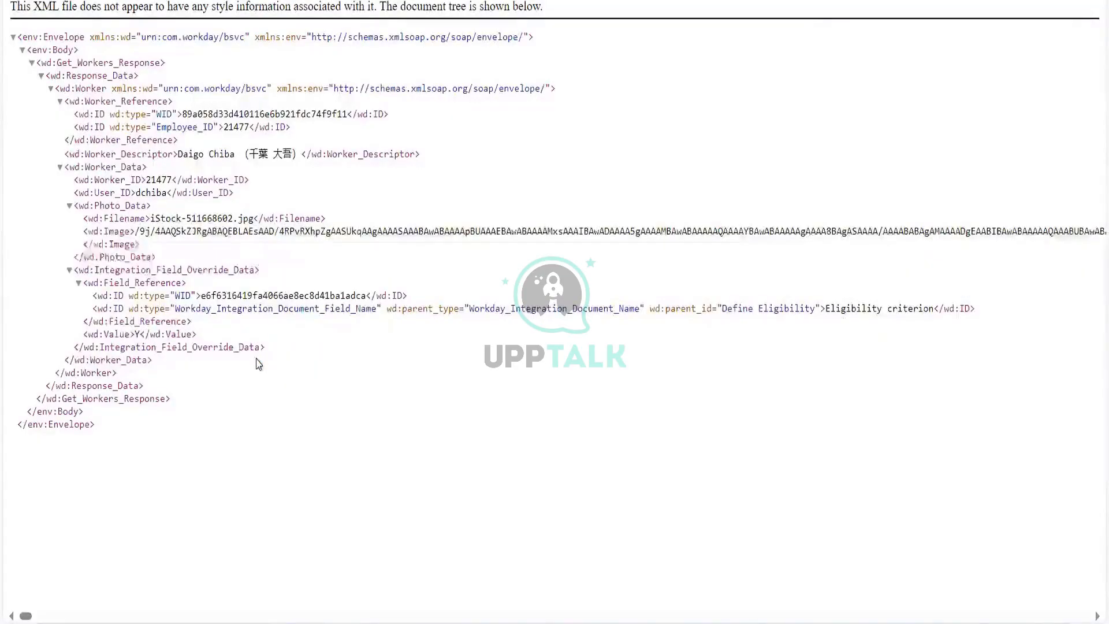
pyautogui.hscroll(15, 259, 363)
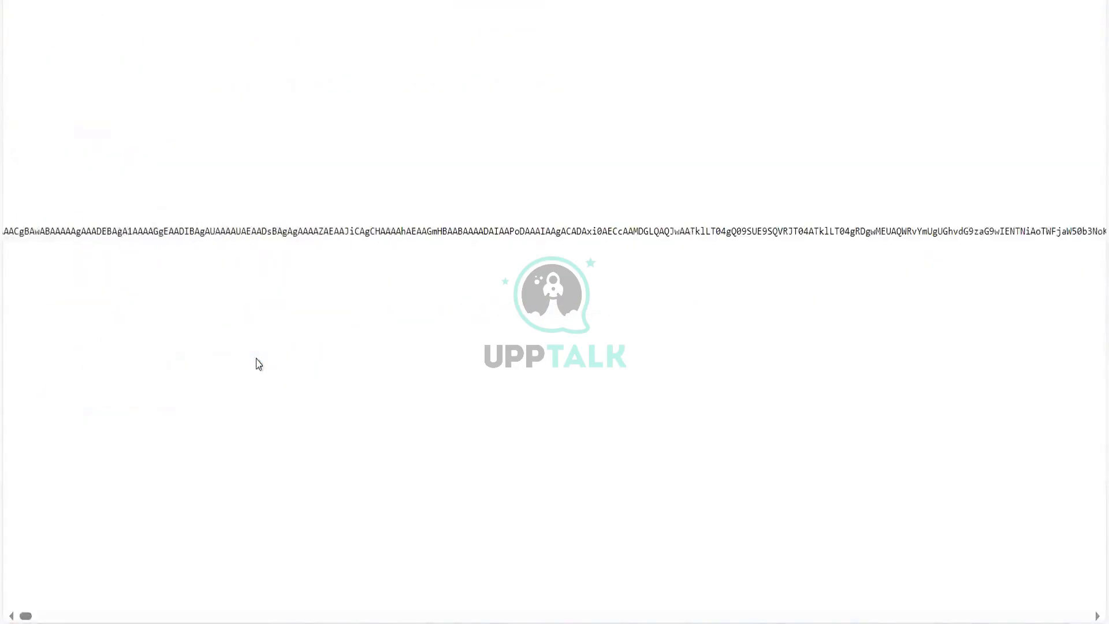
pyautogui.hscroll(3, 258, 363)
pyautogui.hscroll(-20, 258, 363)
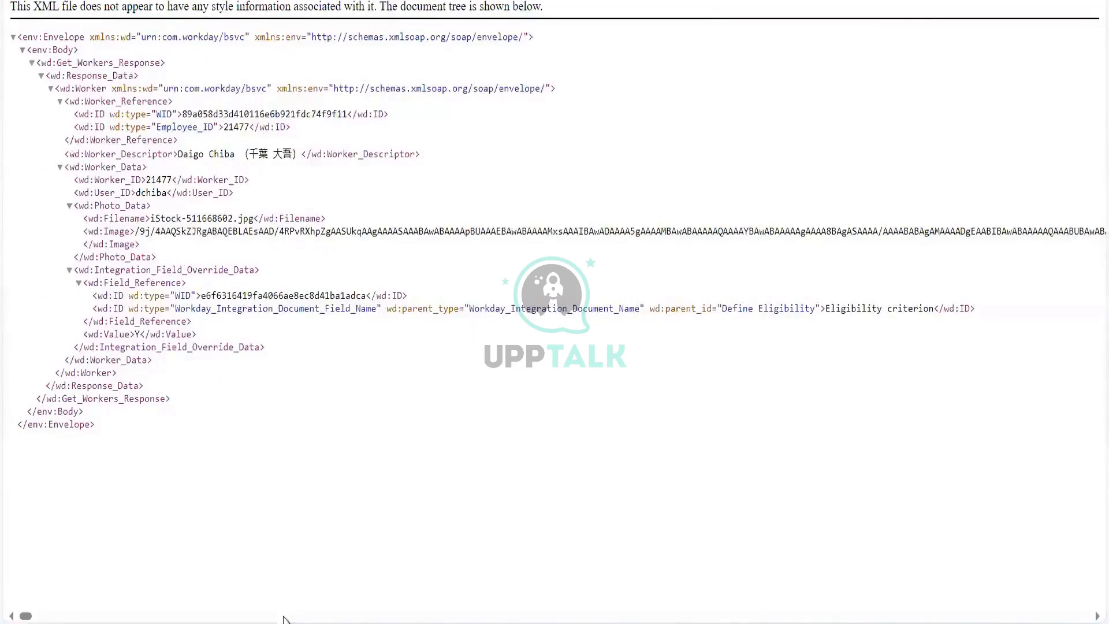
# Step: Scroll sideways across the 21477_getworker_current.xml document to inspect its long photo image data
pyautogui.hscroll(5, 283, 619)
pyautogui.hscroll(10, 283, 619)
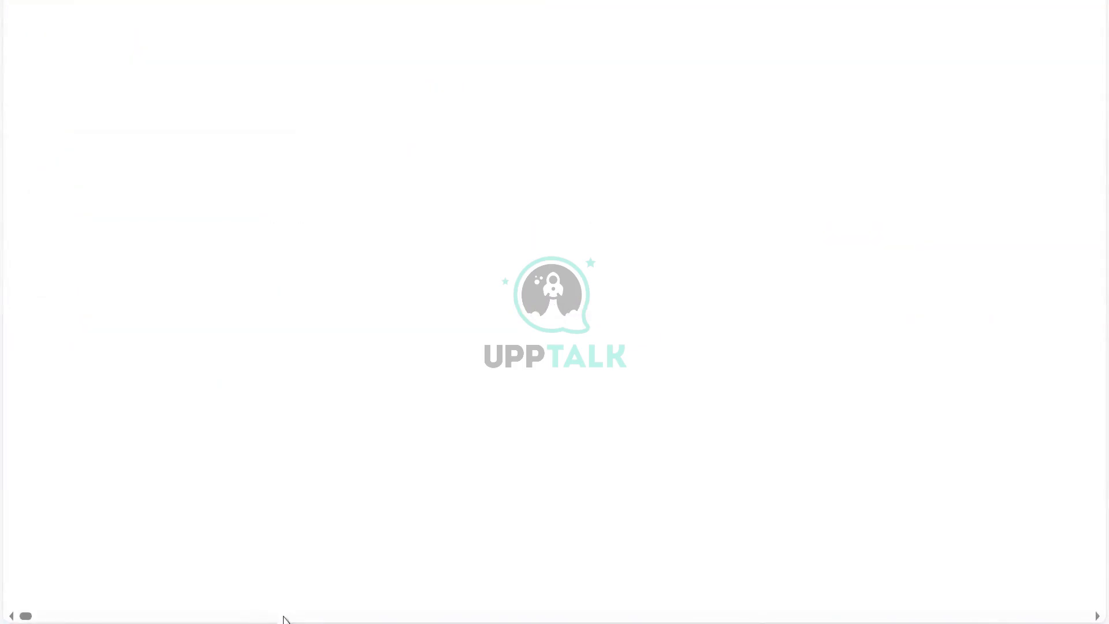
pyautogui.moveTo(25, 619); pyautogui.dragTo(3, 598)
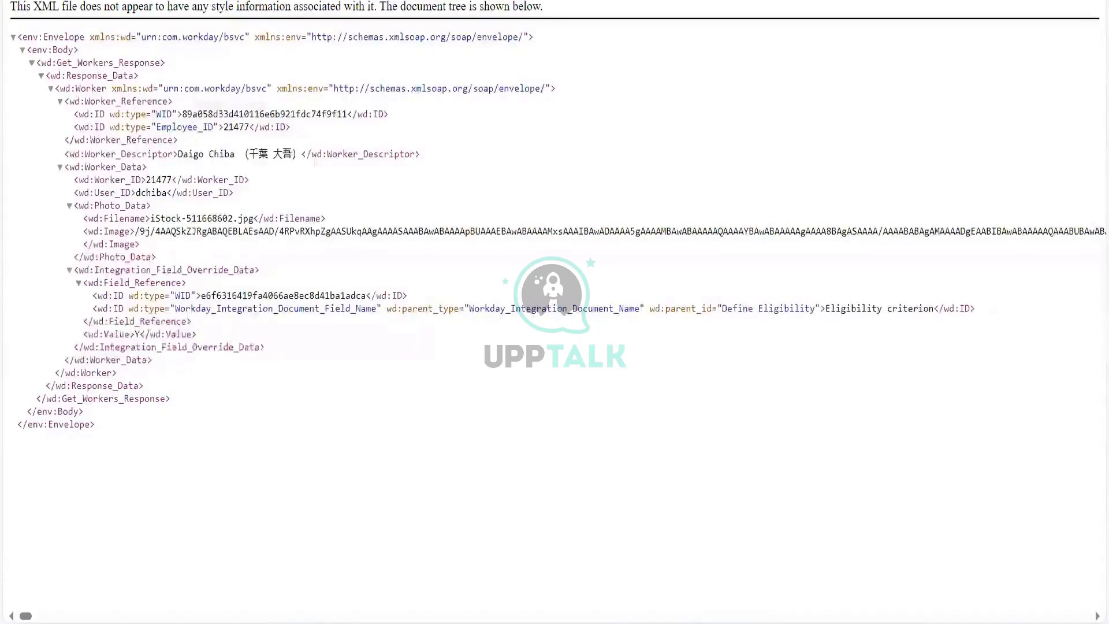
# Step: Switch back to the audit archive and browse its getworker file list, opening 21734_getworker_current.xml along the way
pyautogui.hotkey('alt', 'Tab')
pyautogui.scroll(-8, 514, 345)
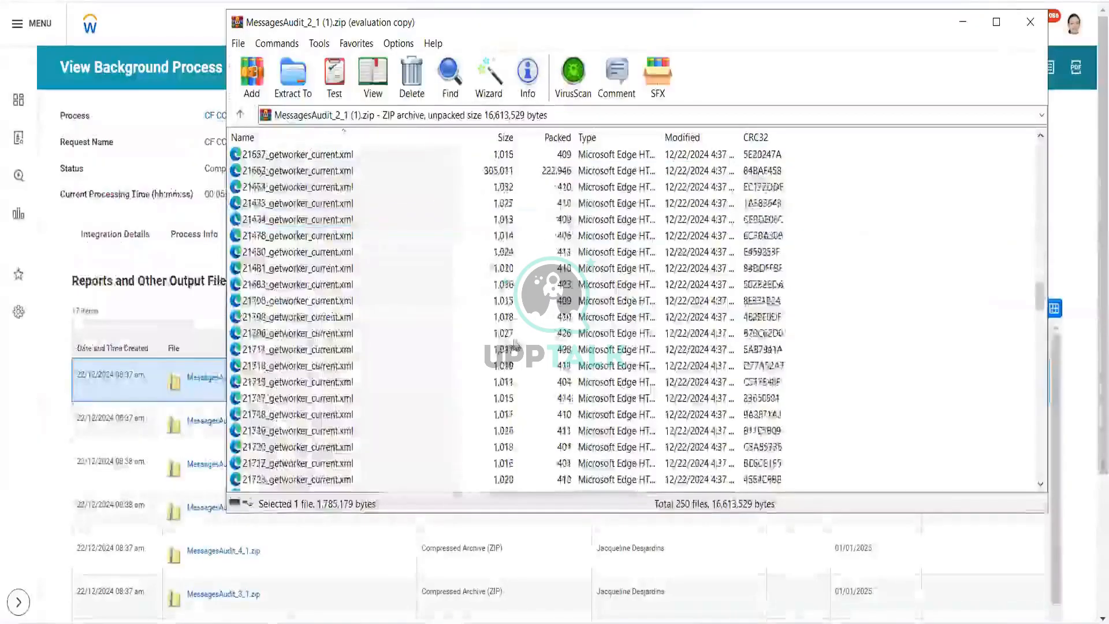
pyautogui.scroll(-6, 514, 345)
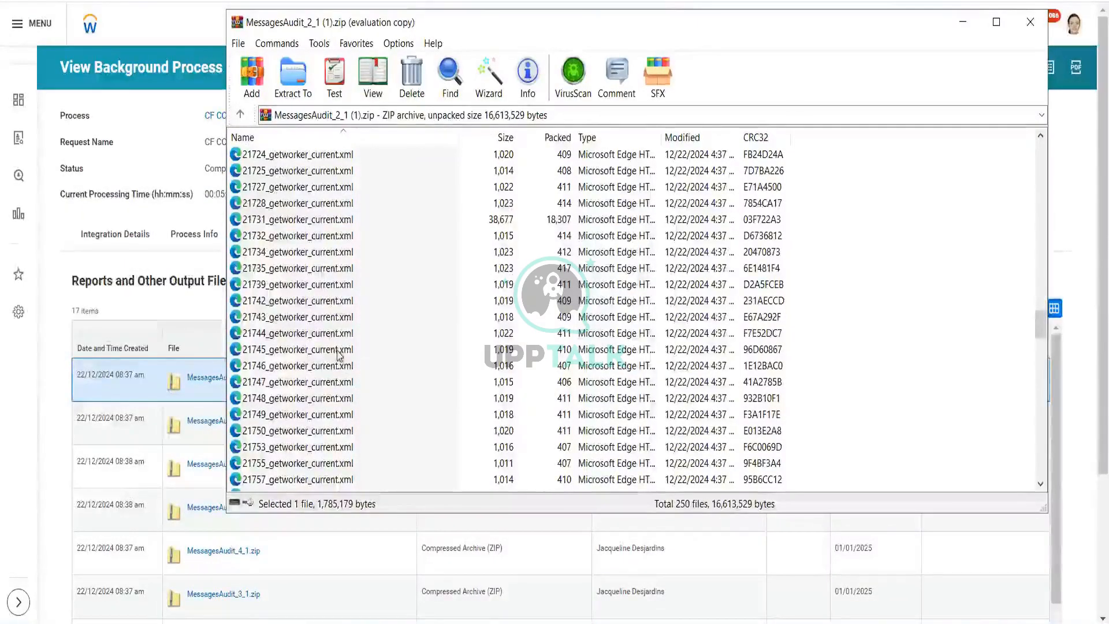
pyautogui.doubleClick(341, 252)
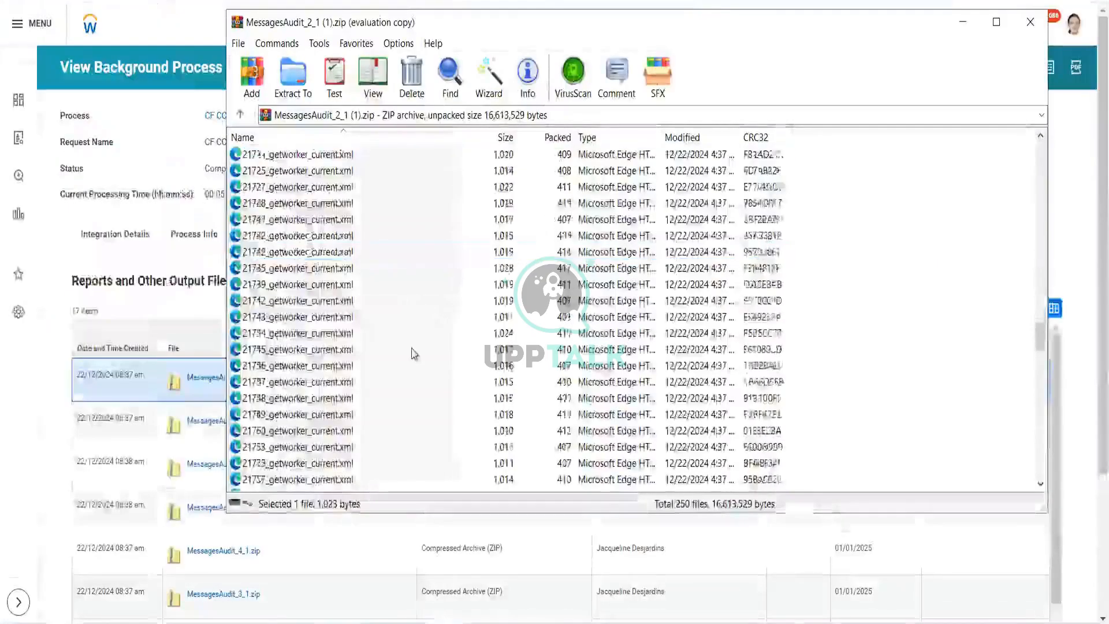
pyautogui.scroll(-10, 414, 353)
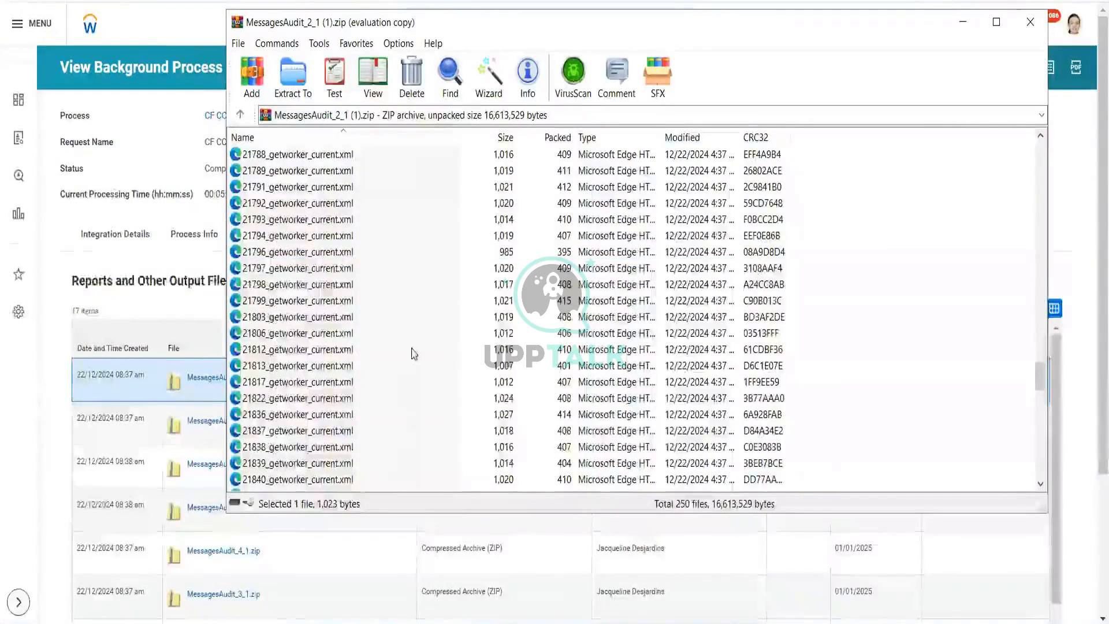
pyautogui.scroll(-20, 414, 353)
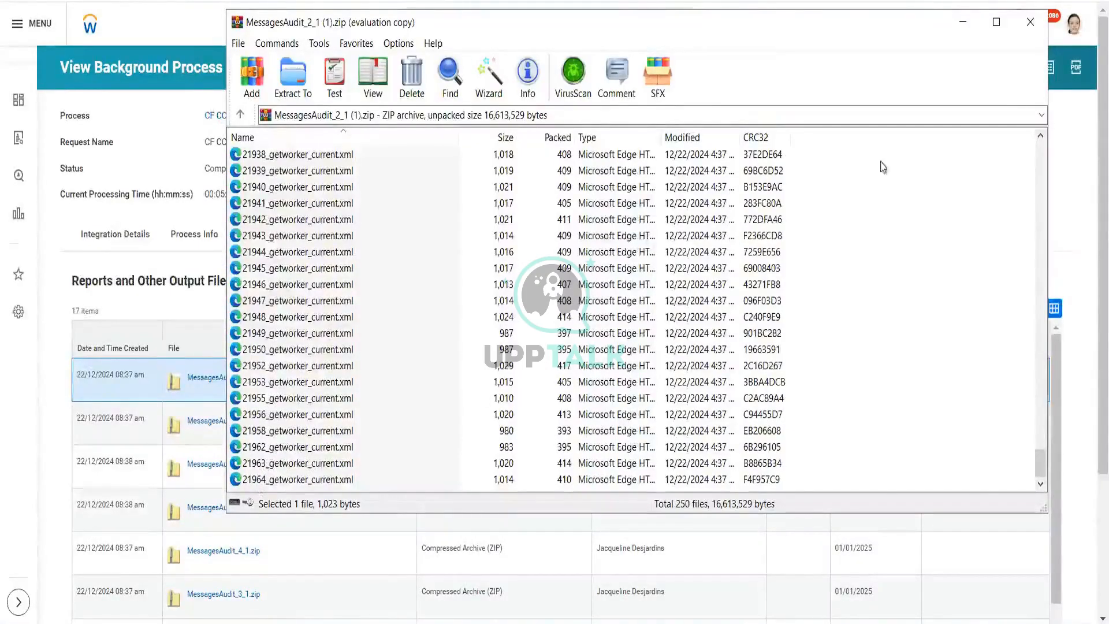
# Step: Close the archive, download MessagesAudit_7_1.zip and open it, dismissing the trial notice, then select 23560_getworker_current.xml
pyautogui.click(1030, 22)
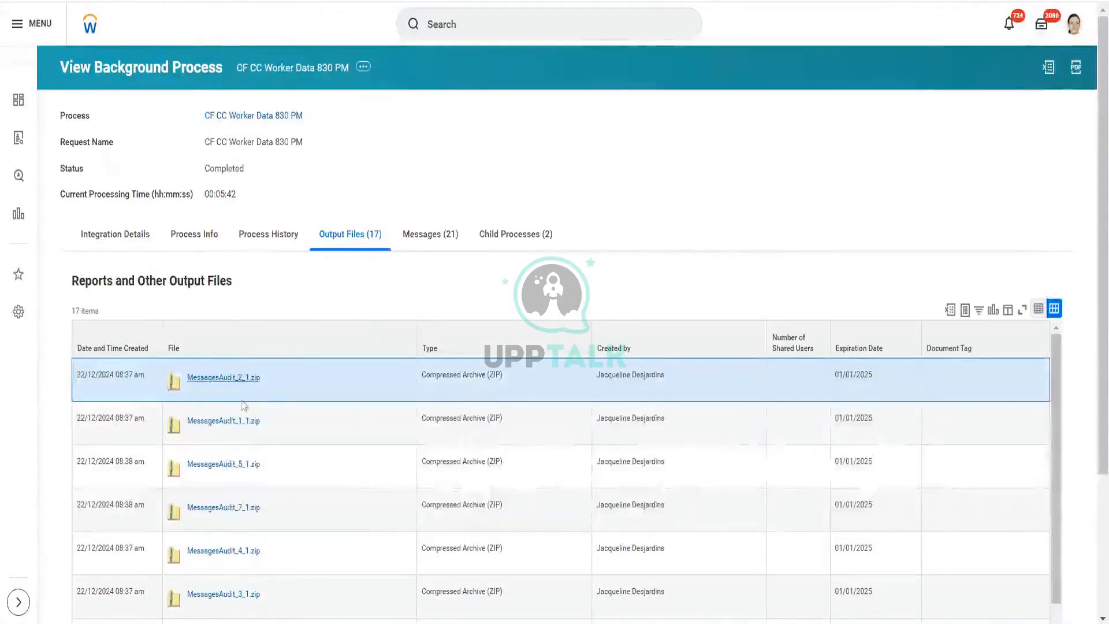
pyautogui.click(215, 510)
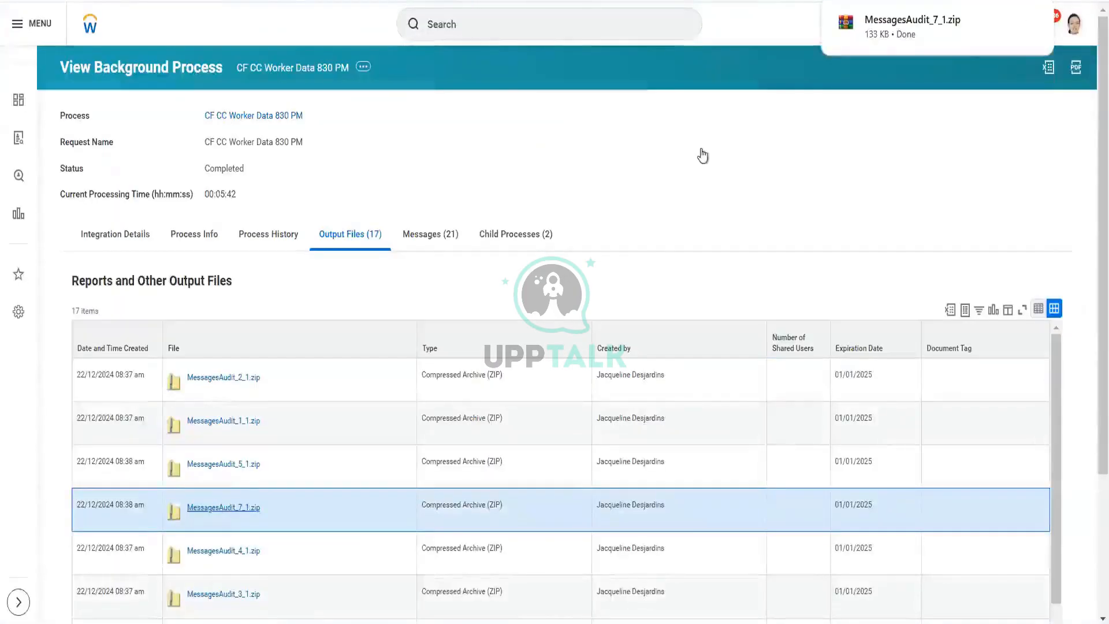
pyautogui.click(902, 26)
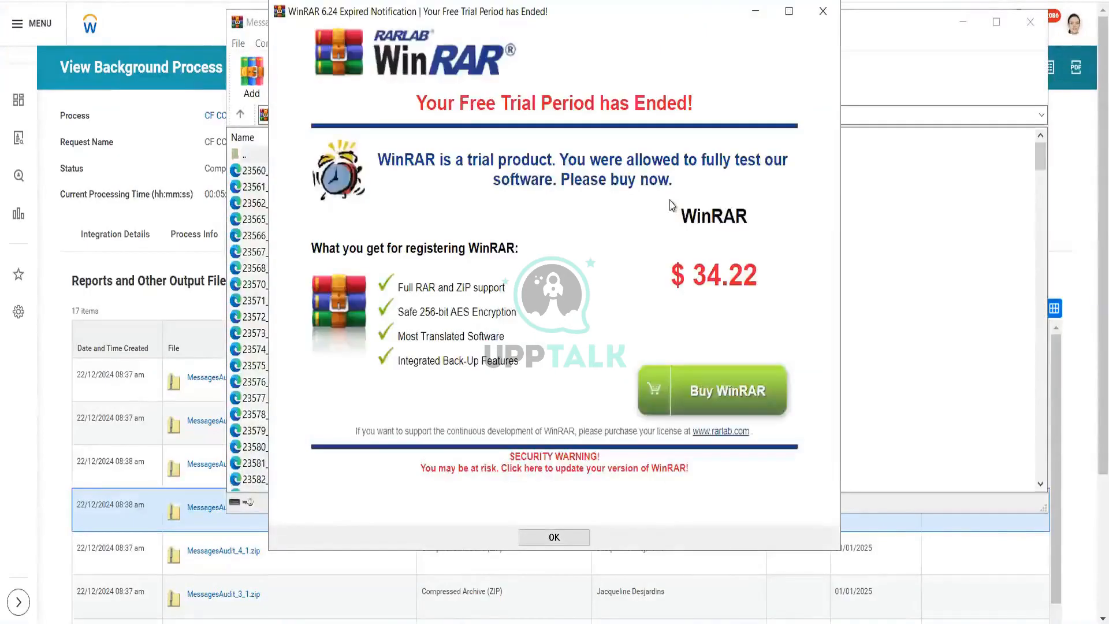
pyautogui.click(823, 11)
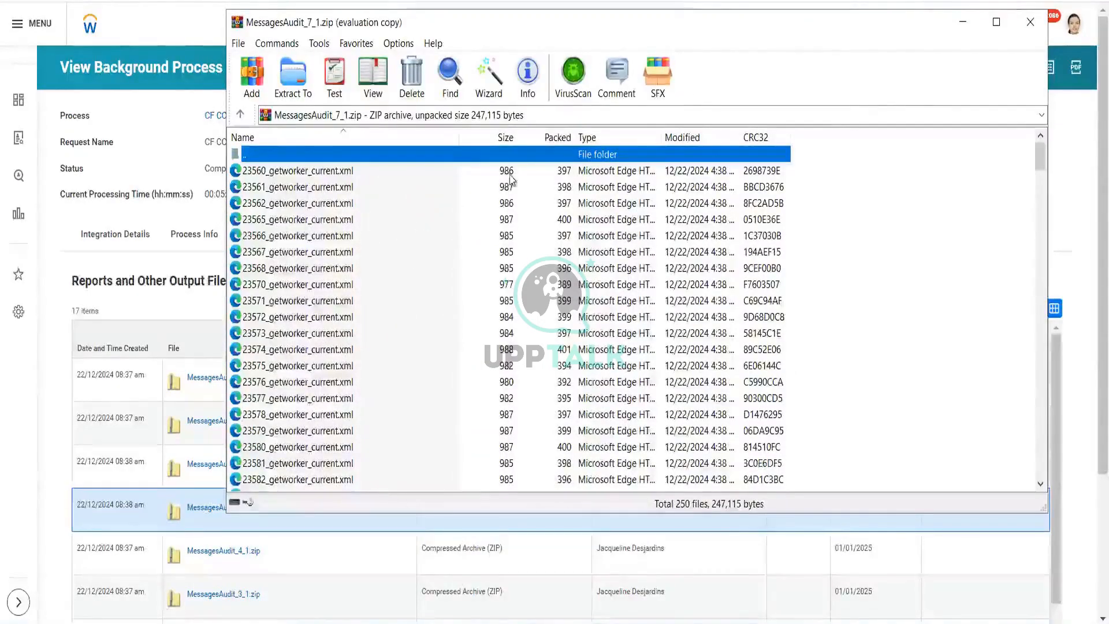
pyautogui.click(329, 174)
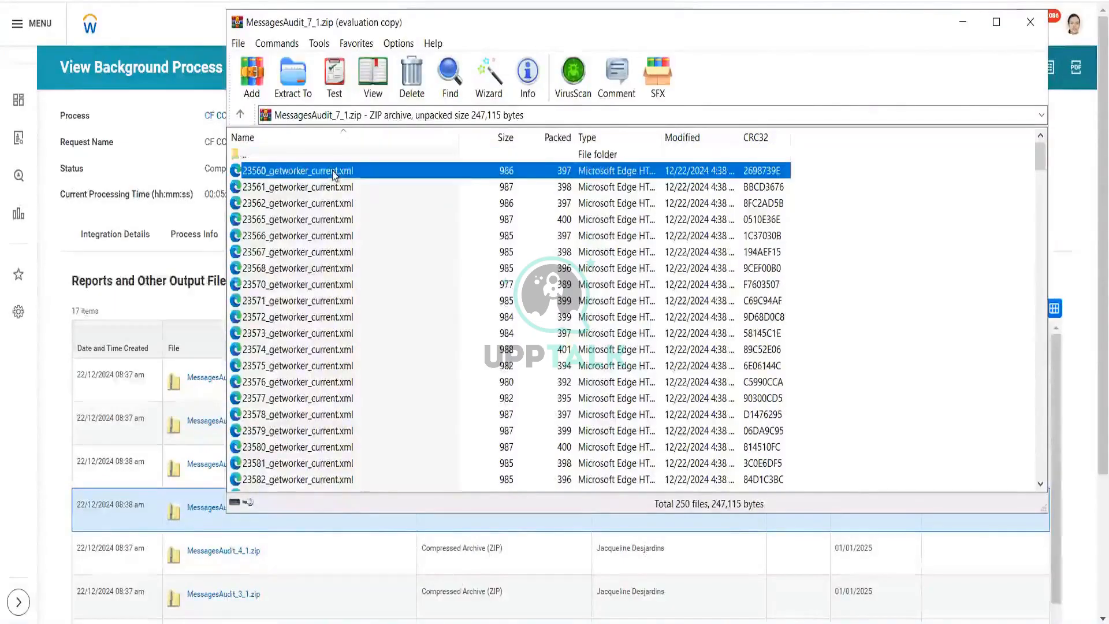
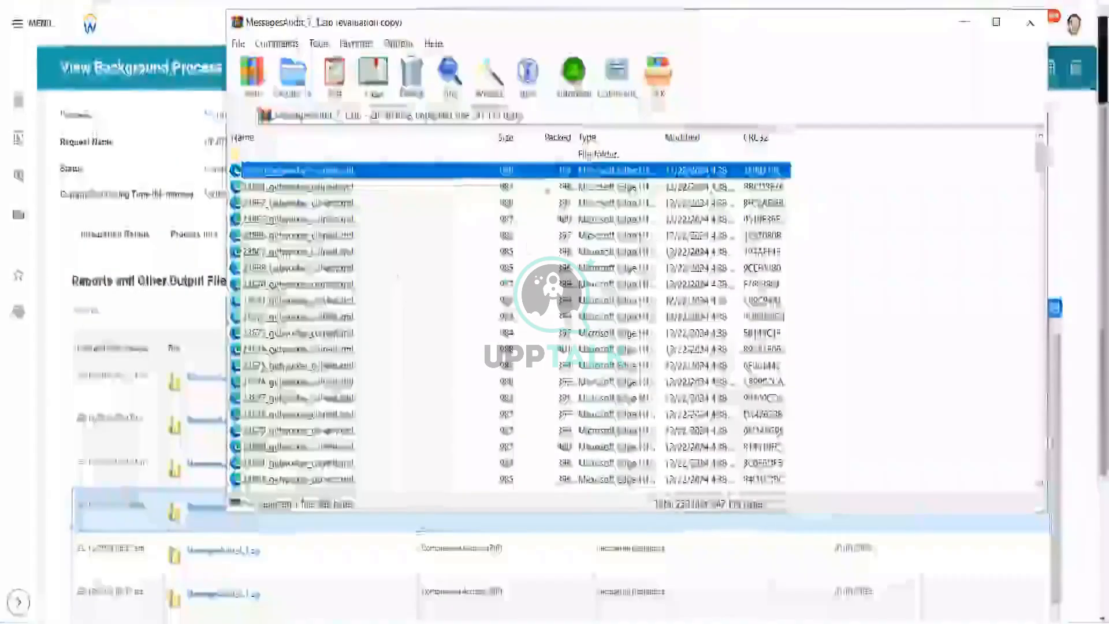
# Step: Scroll through the getworker file list in MessagesAudit_7_1.zip, then close the archive
pyautogui.scroll(-20, 455, 309)
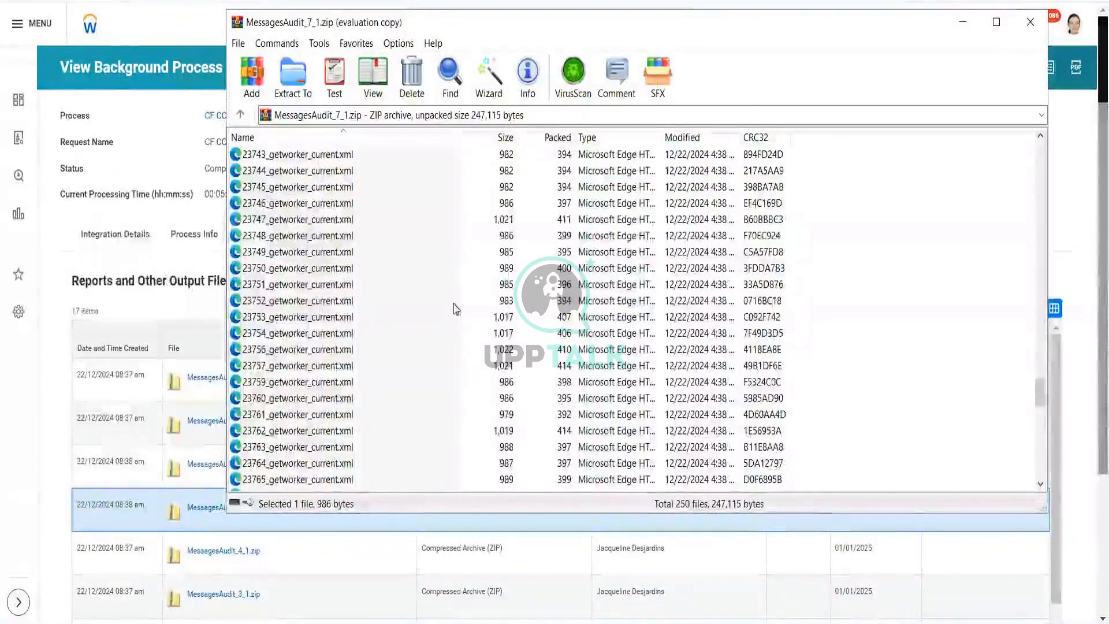
pyautogui.scroll(-17, 455, 309)
pyautogui.scroll(20, 454, 309)
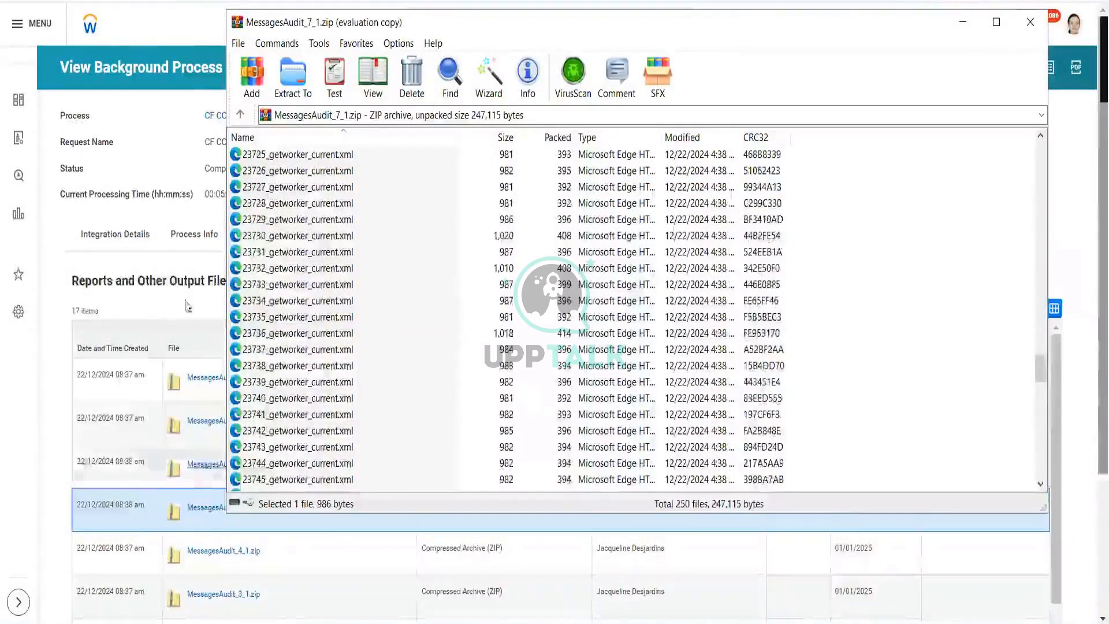
pyautogui.click(1029, 21)
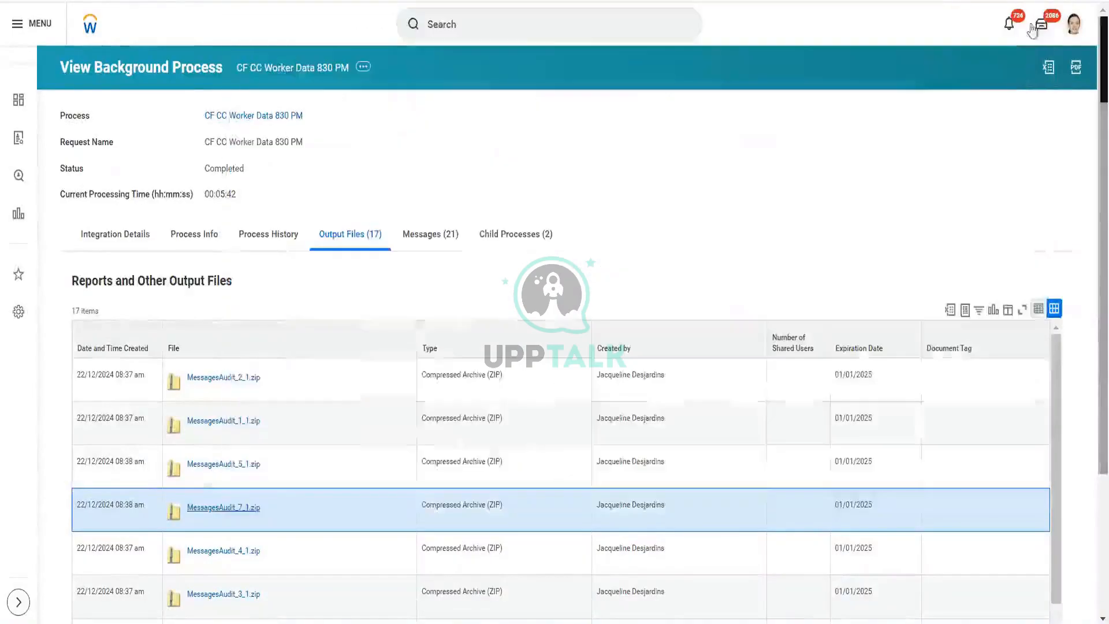
# Step: Scroll to the end of the output files list, open the Downloads folder and refresh its contents
pyautogui.scroll(-3, 362, 278)
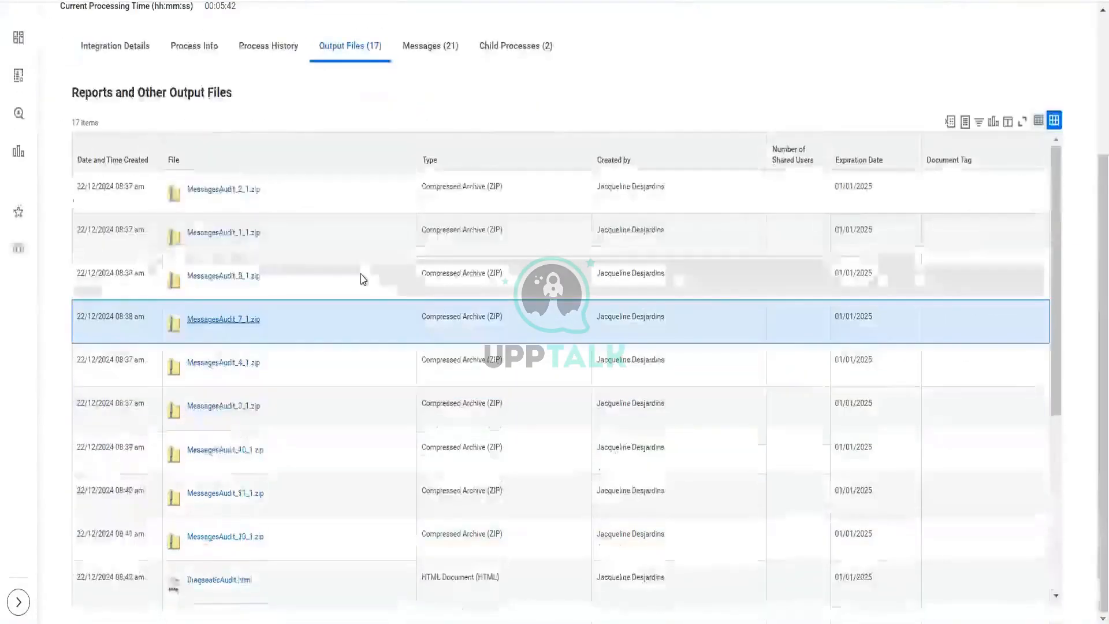
pyautogui.scroll(-5, 303, 526)
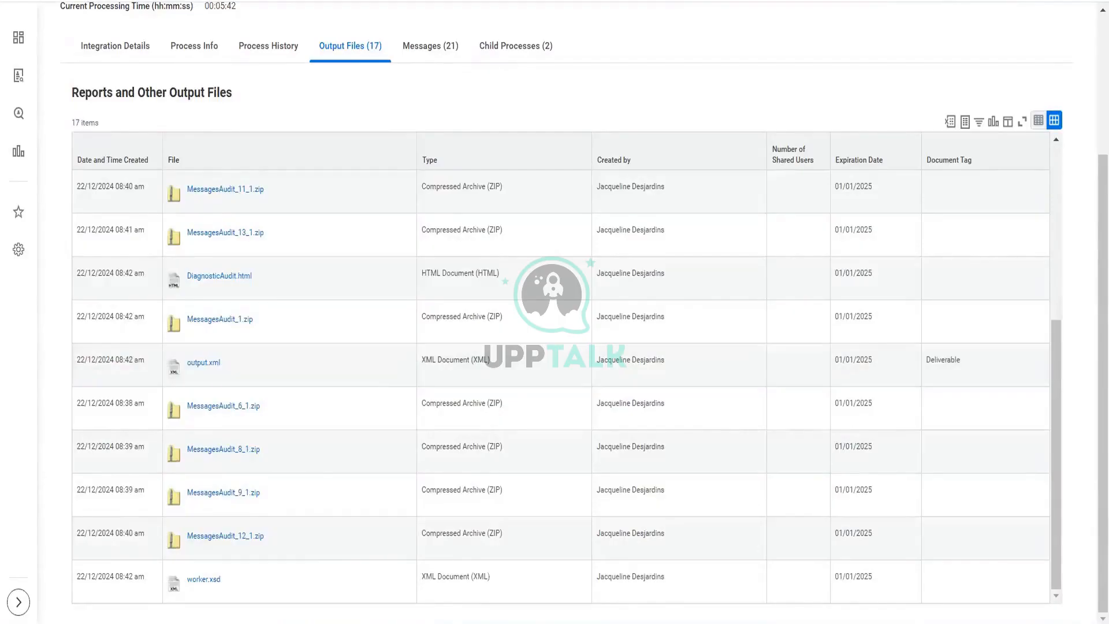
pyautogui.moveTo(374, 623)
pyautogui.click(378, 589)
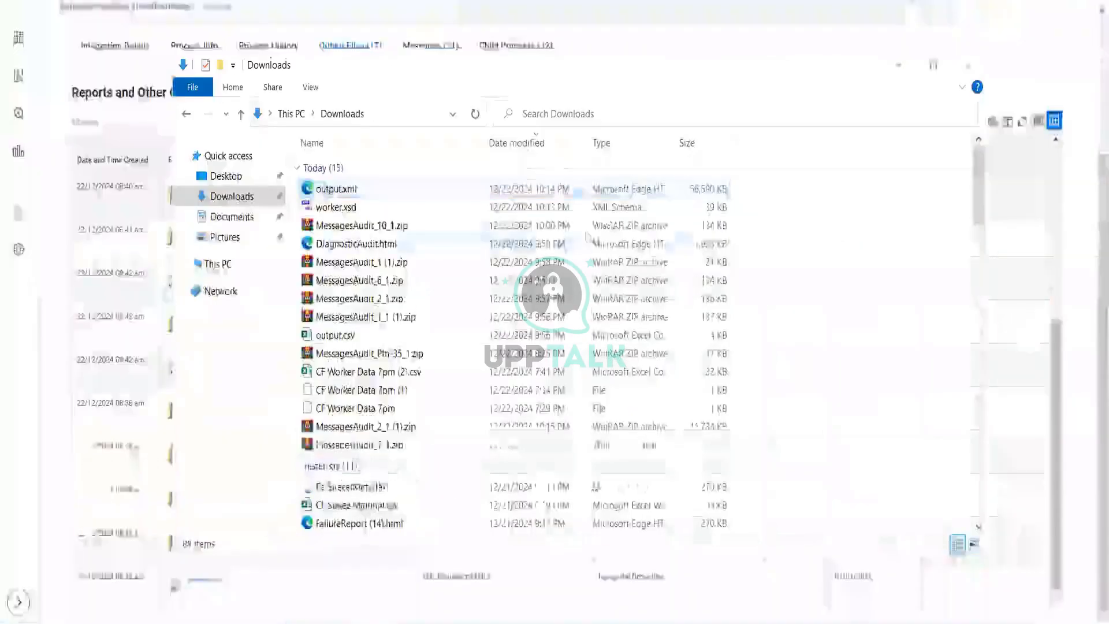
pyautogui.rightClick(926, 218)
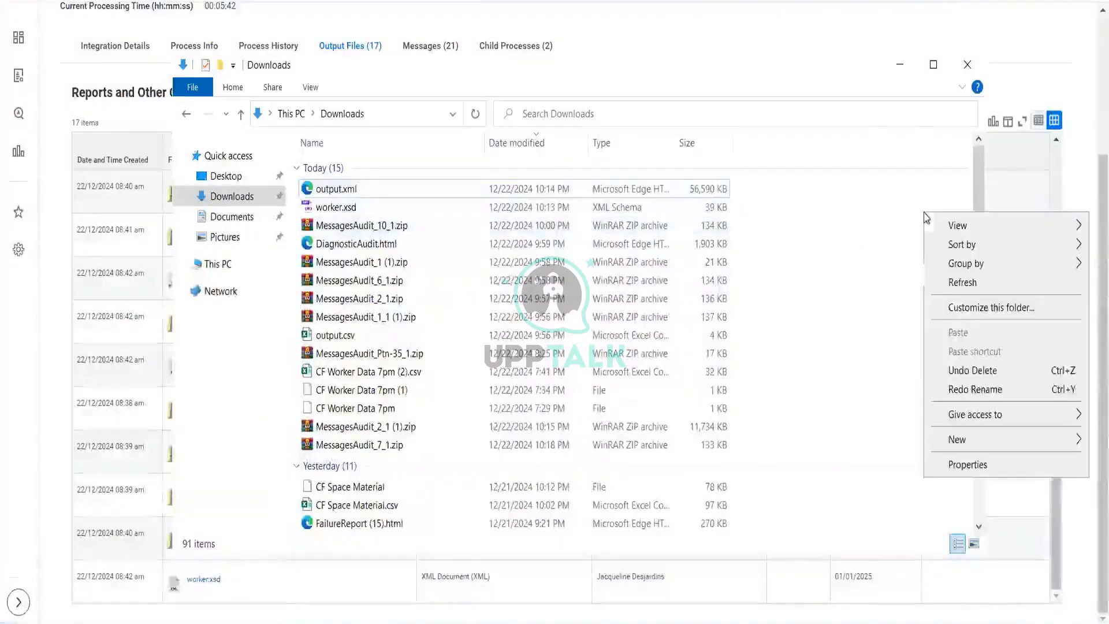
pyautogui.click(952, 286)
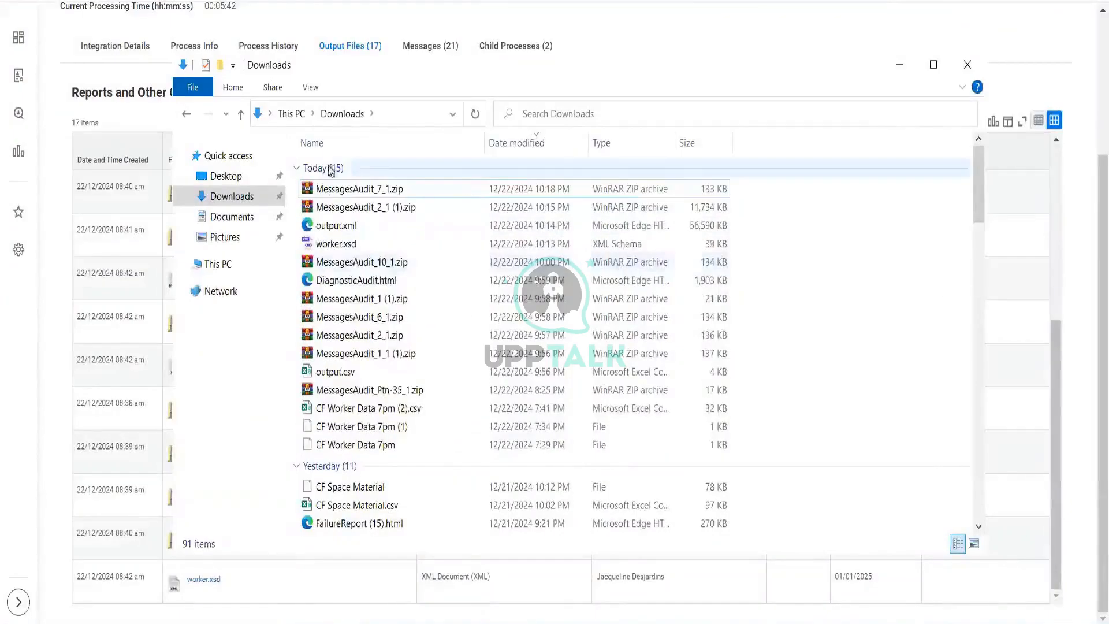
# Step: Open the downloaded output.xml with Notepad++ and view the current file in Edge
pyautogui.rightClick(330, 228)
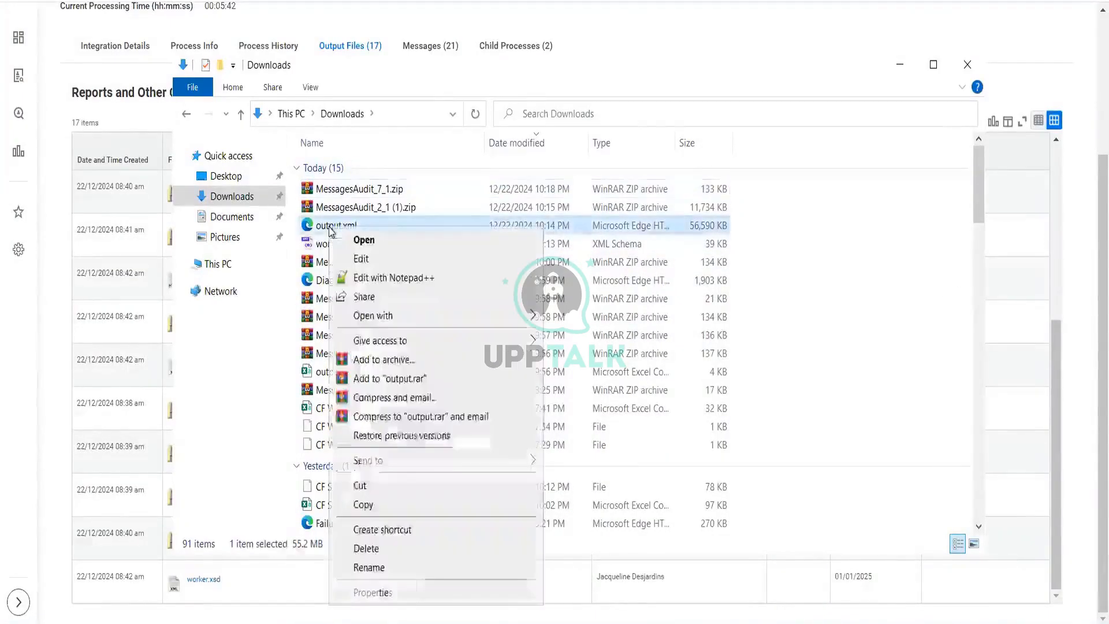
pyautogui.click(380, 278)
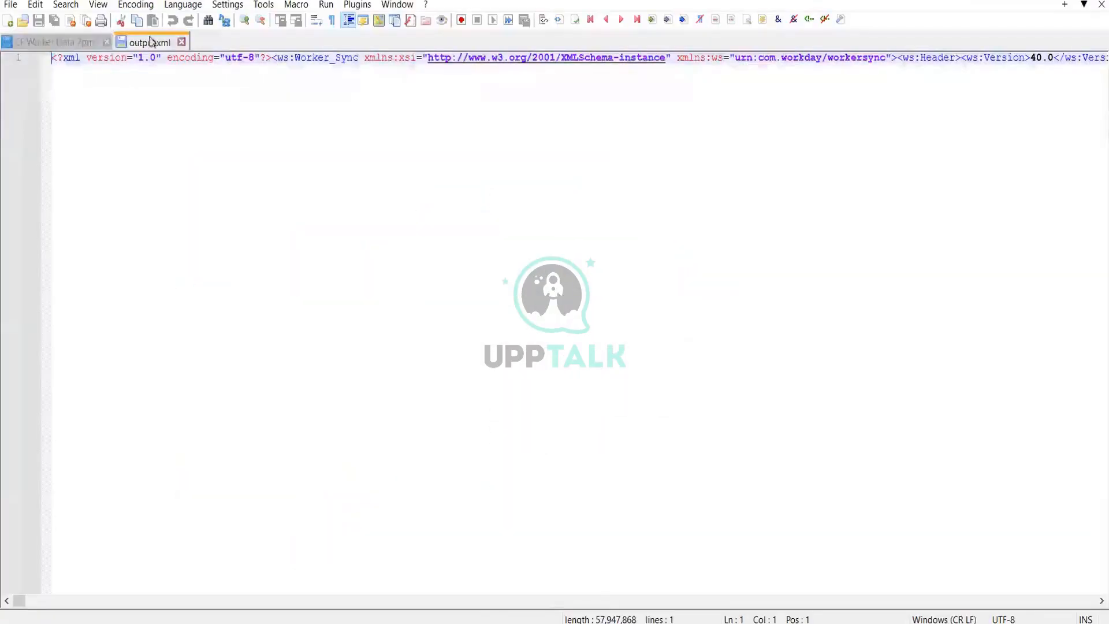
pyautogui.click(98, 5)
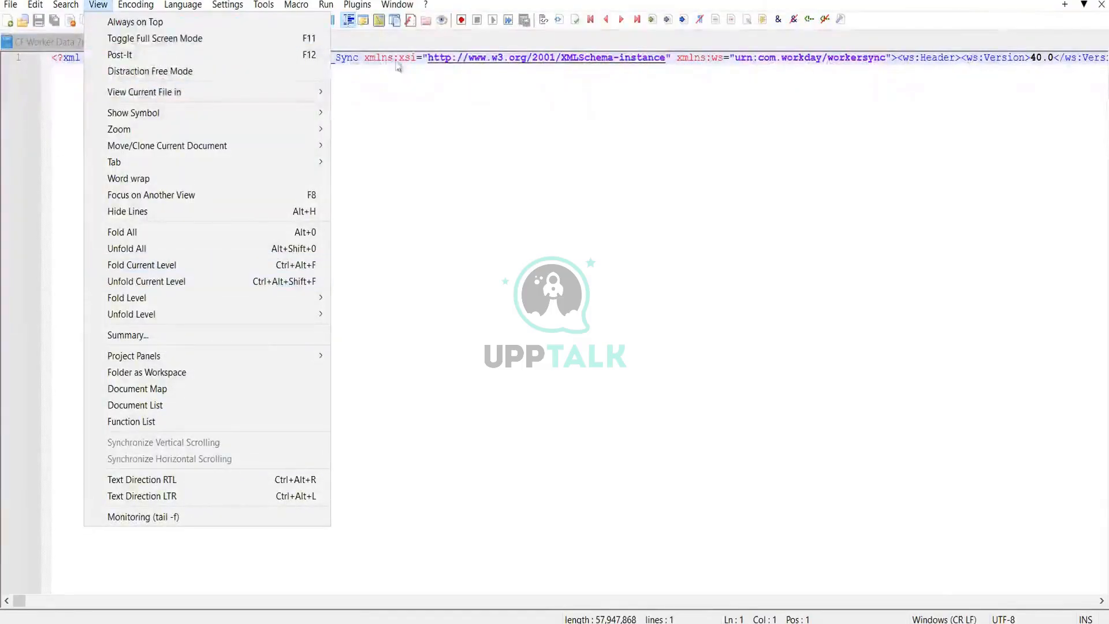
pyautogui.click(397, 5)
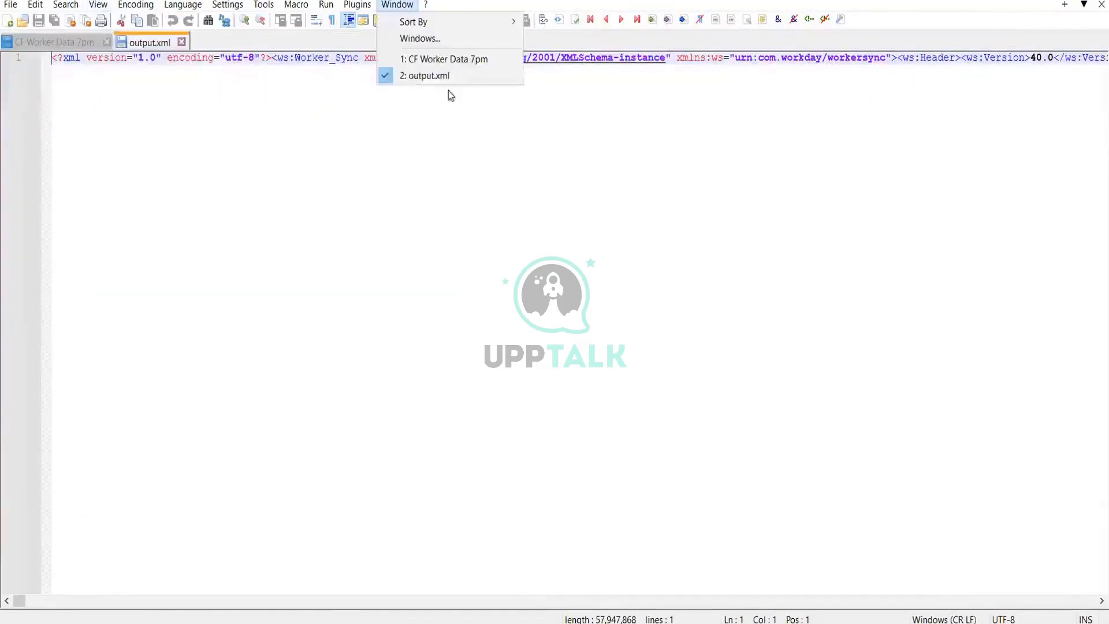
pyautogui.moveTo(98, 4)
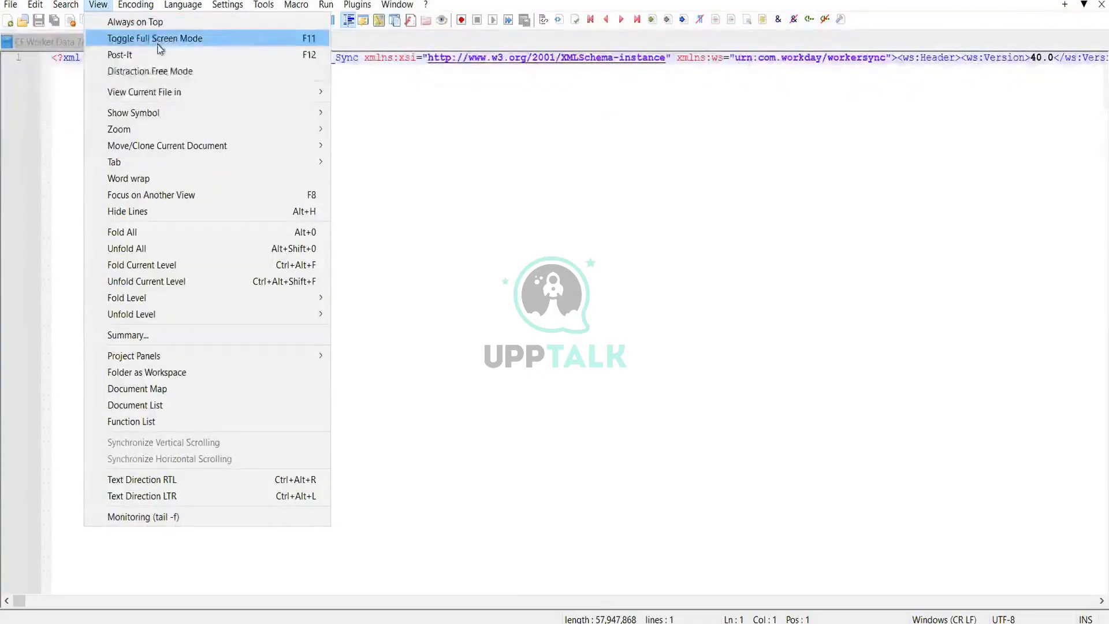
pyautogui.moveTo(160, 97)
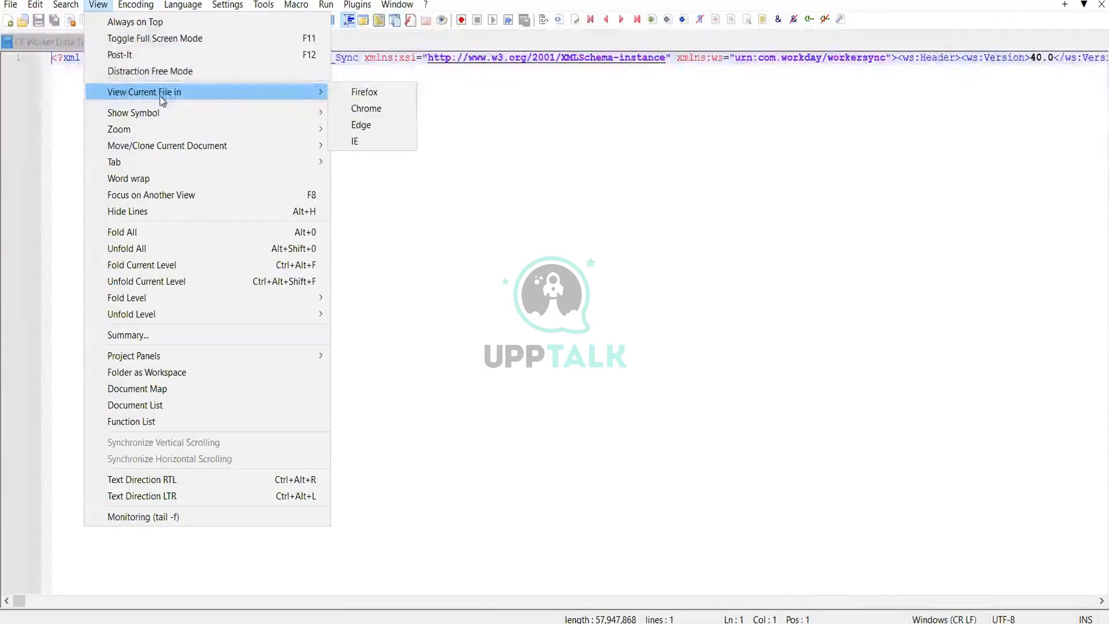
pyautogui.click(363, 125)
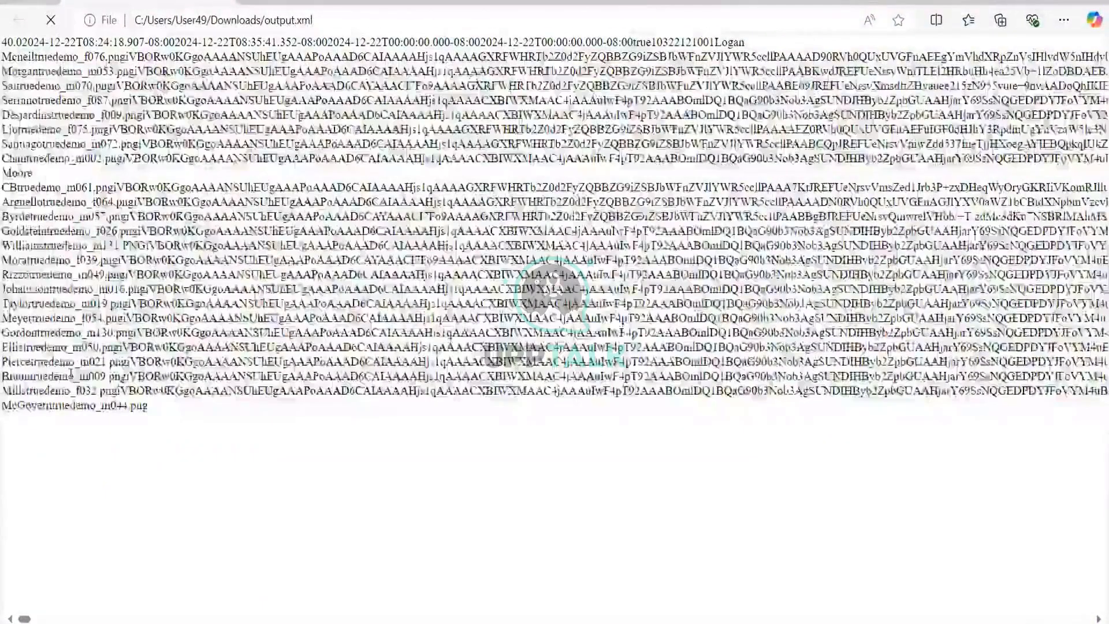
# Step: Search output.xml in the browser for a worker's first name and step through the matches
pyautogui.hotkey('ctrl', 'f')
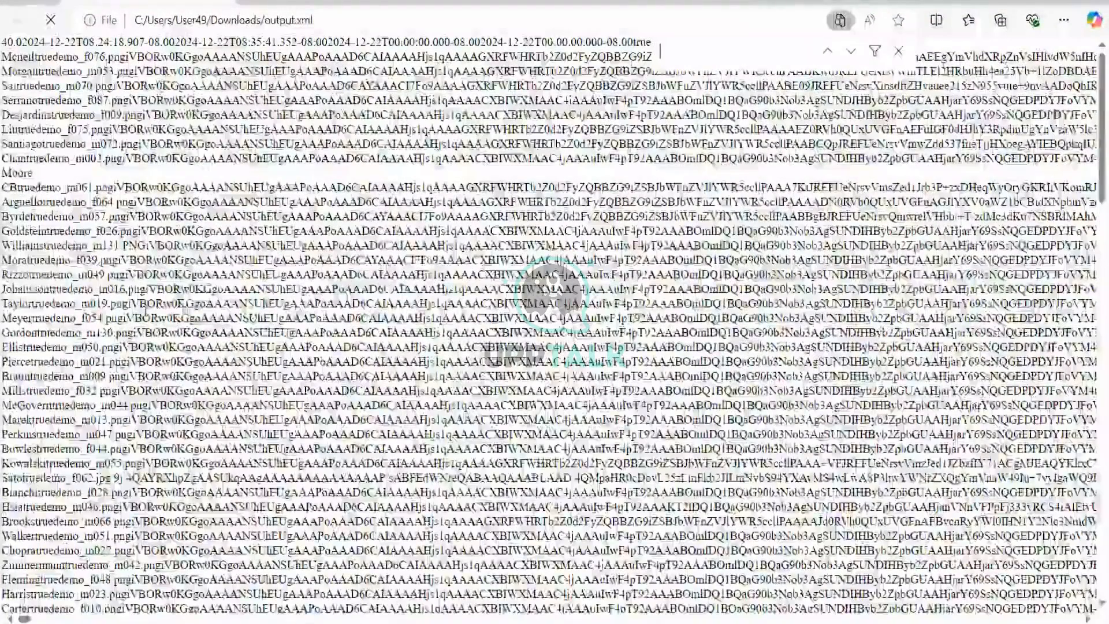
pyautogui.write('lo')
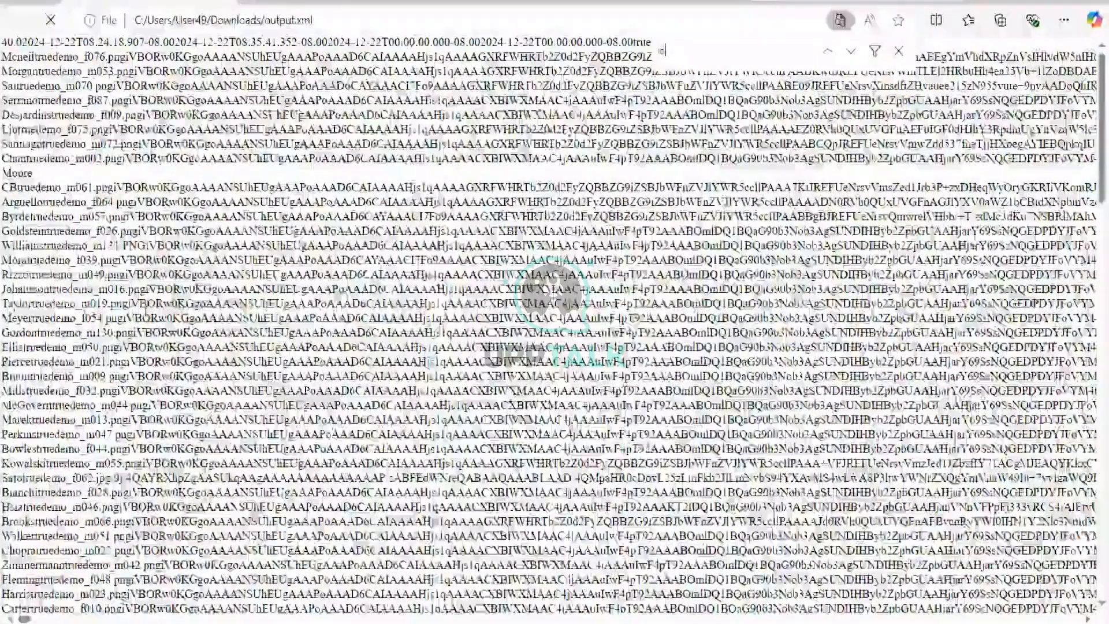
pyautogui.write('gan')
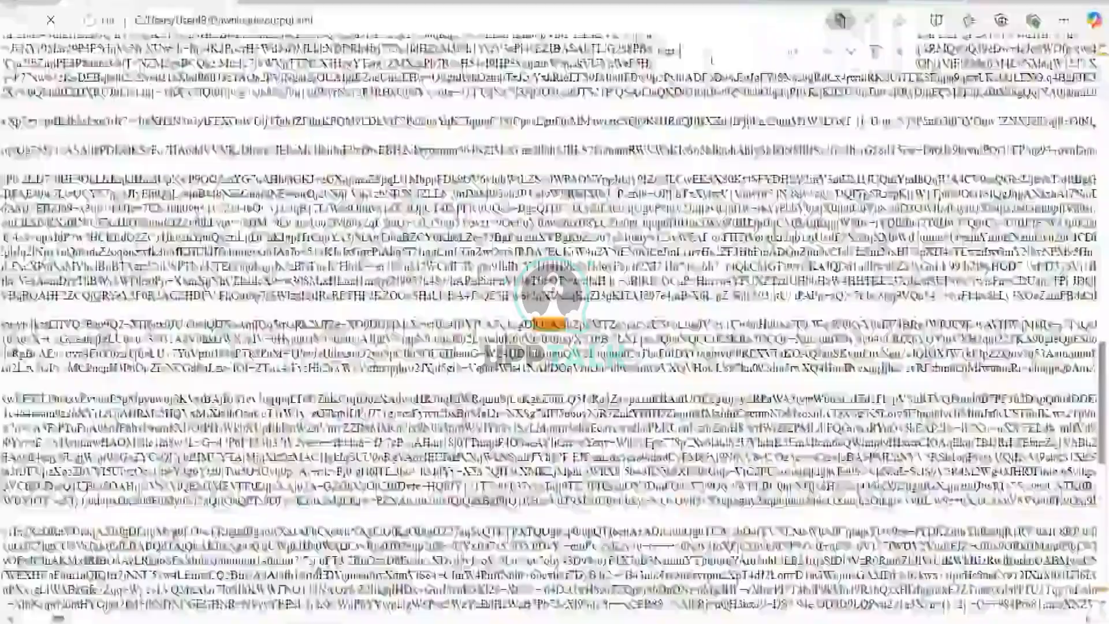
pyautogui.press('Return')
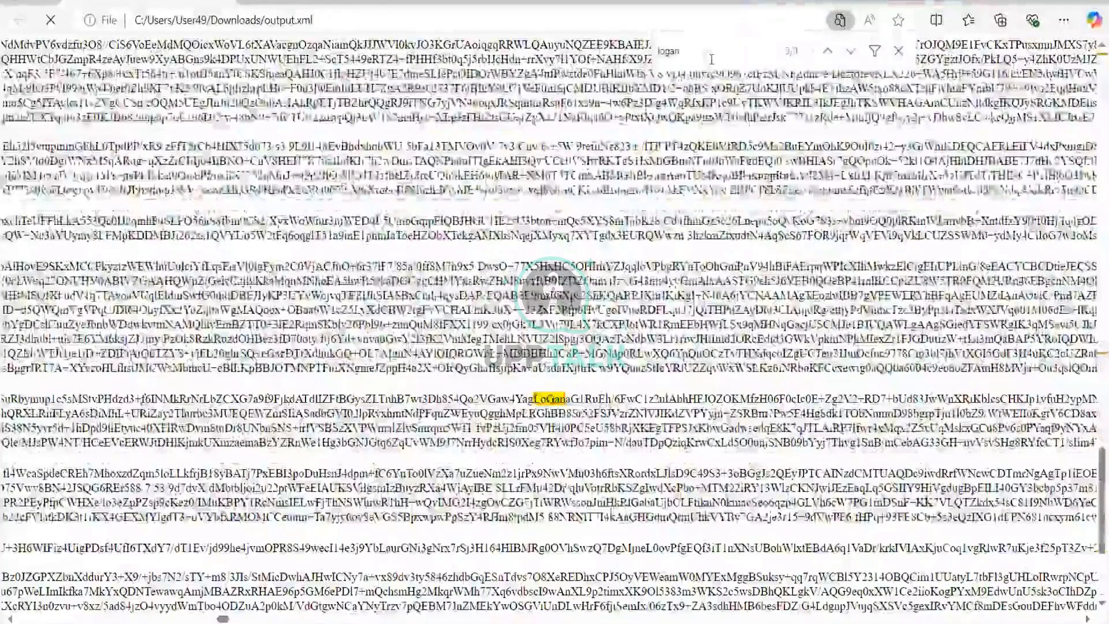
pyautogui.press('Return')
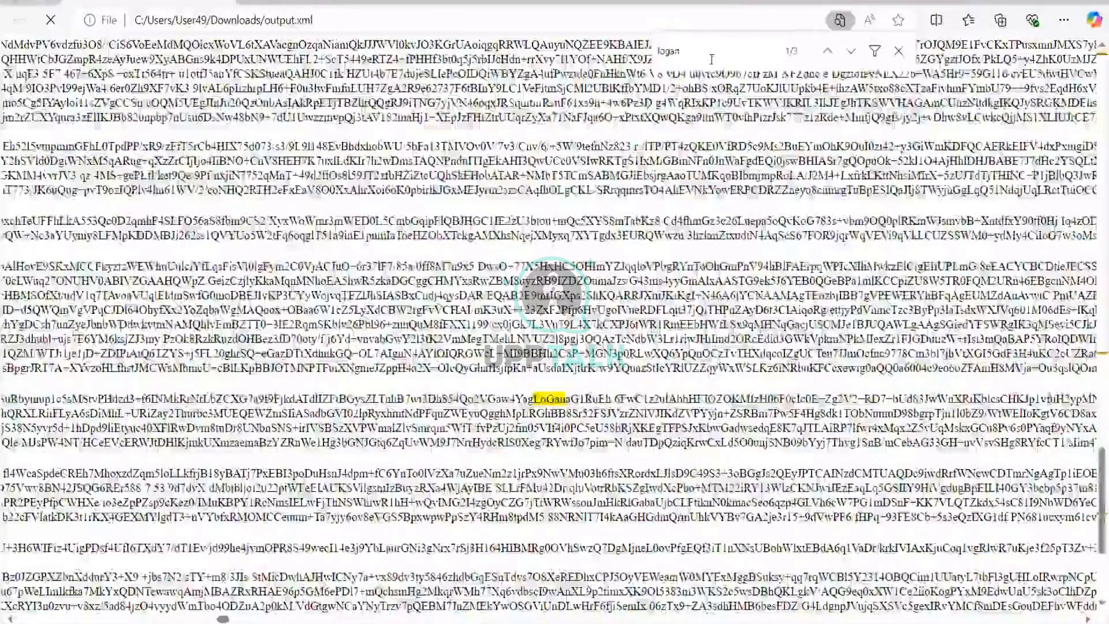
pyautogui.click(898, 51)
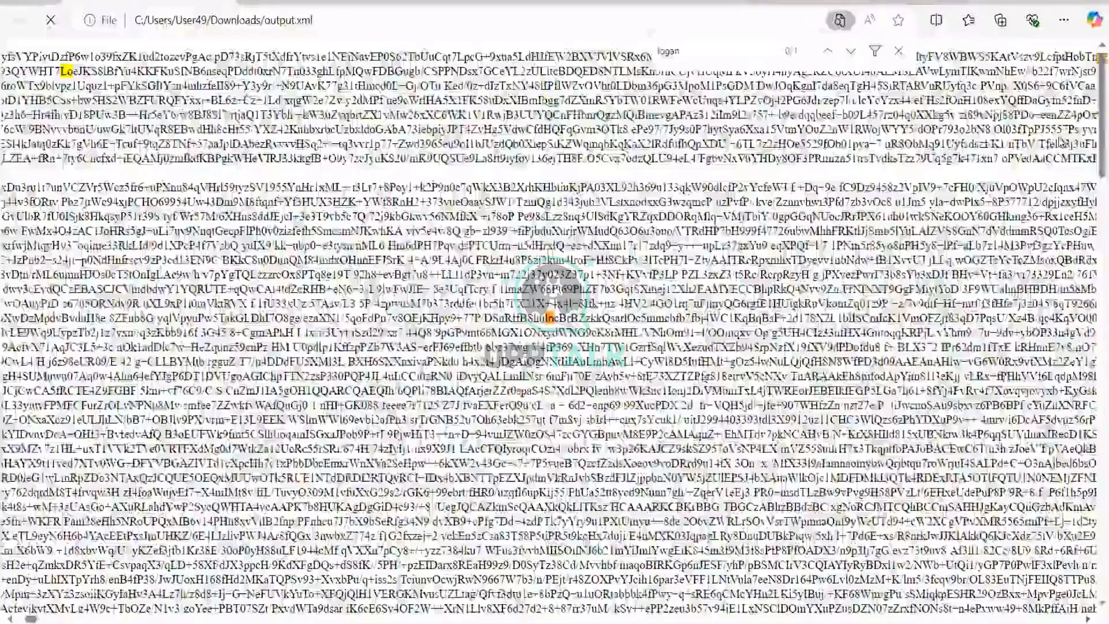
pyautogui.press('Return')
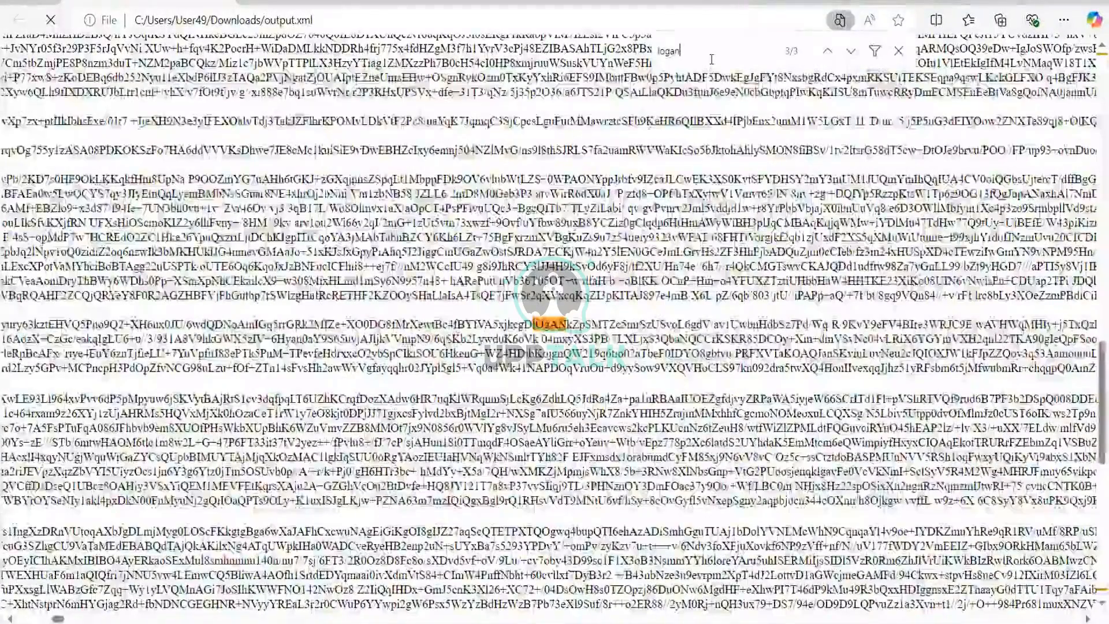
pyautogui.press('Return')
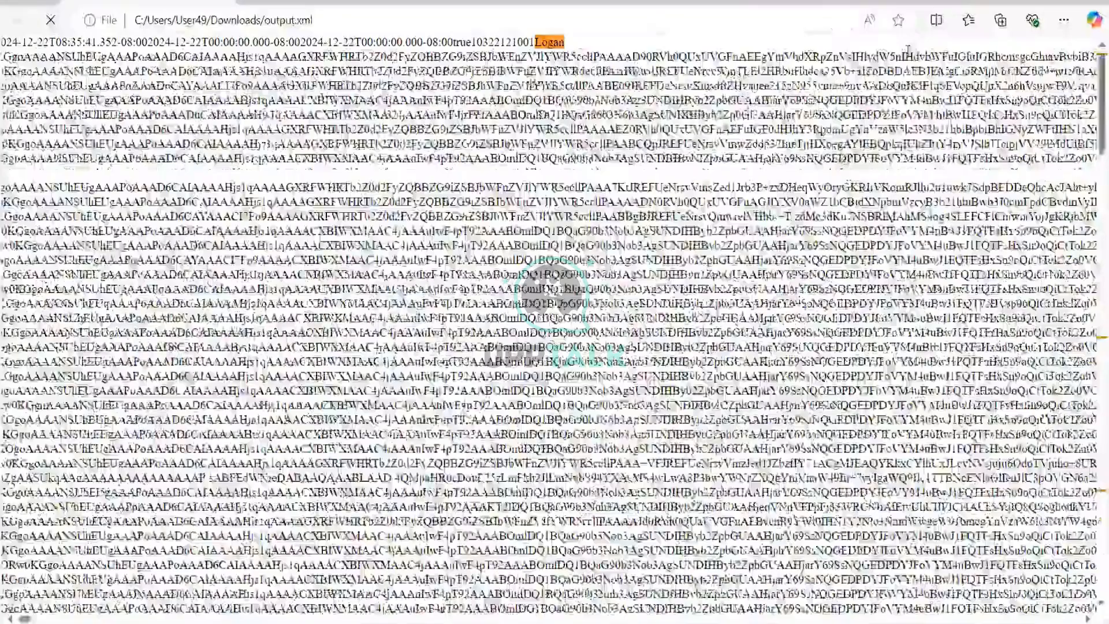
pyautogui.click(901, 51)
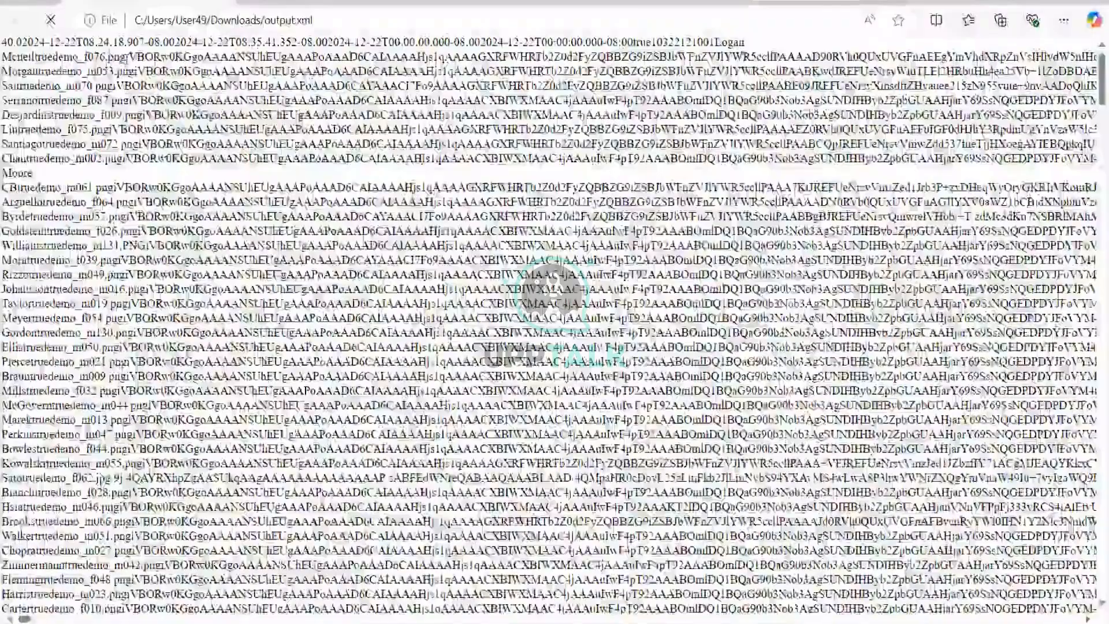
# Step: Scroll through output.xml to examine the worker records and their photo file names
pyautogui.moveTo(109, 58); pyautogui.dragTo(126, 57)
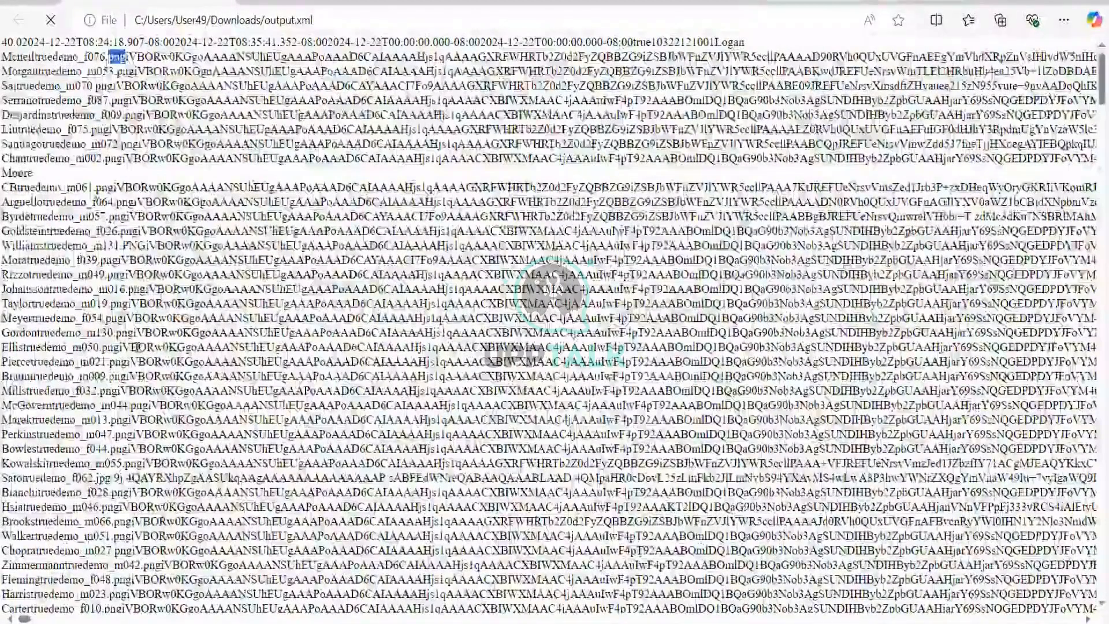
pyautogui.scroll(-2, 136, 347)
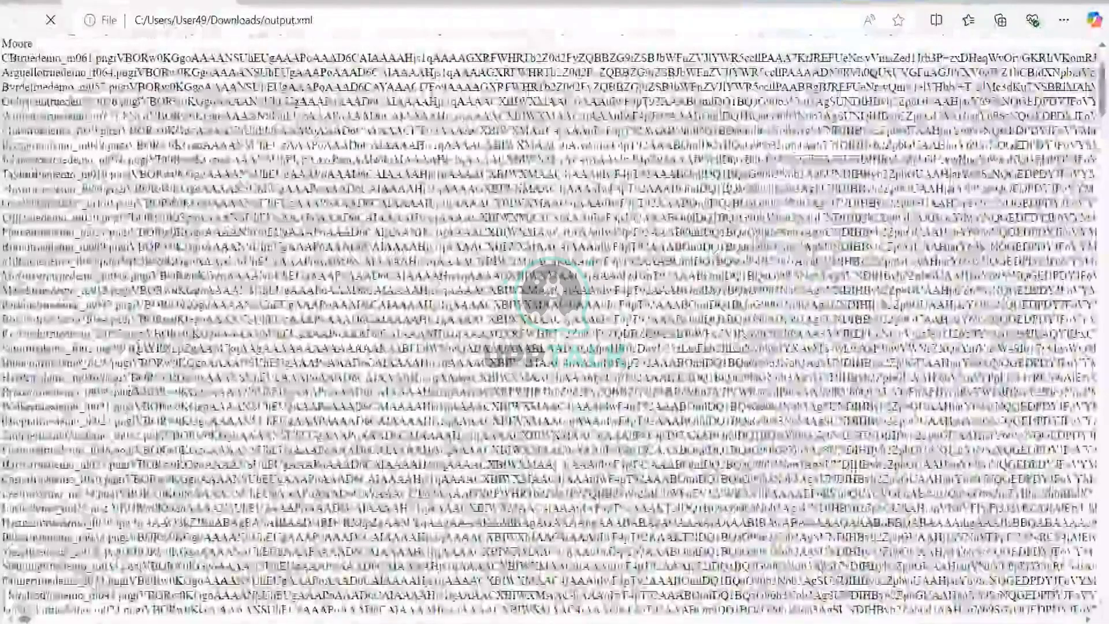
pyautogui.scroll(-2, 554, 326)
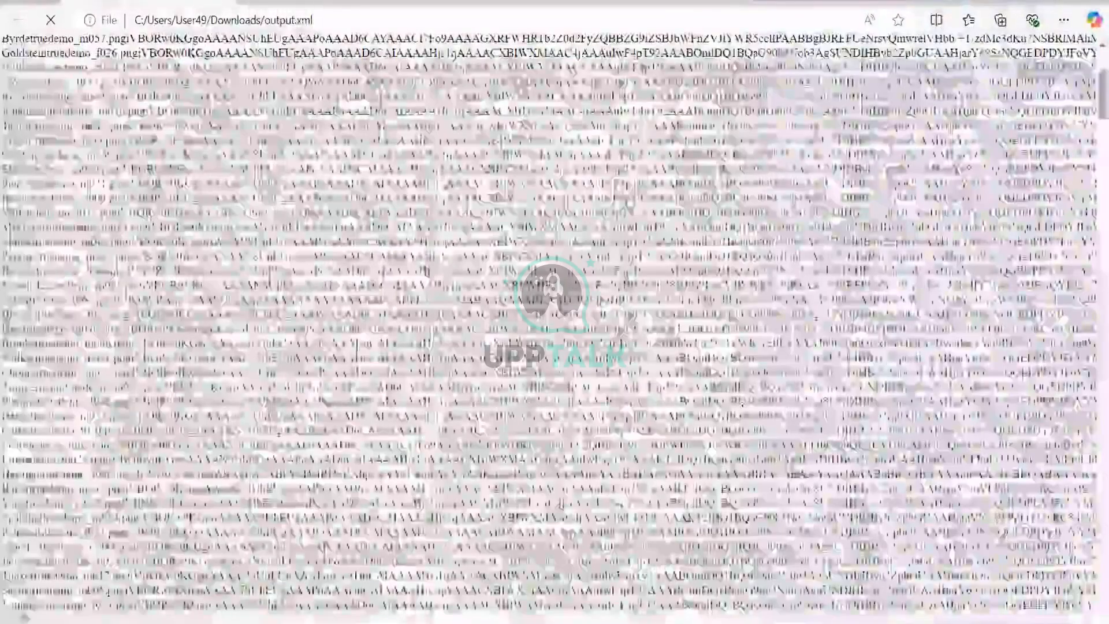
pyautogui.scroll(-2, 554, 326)
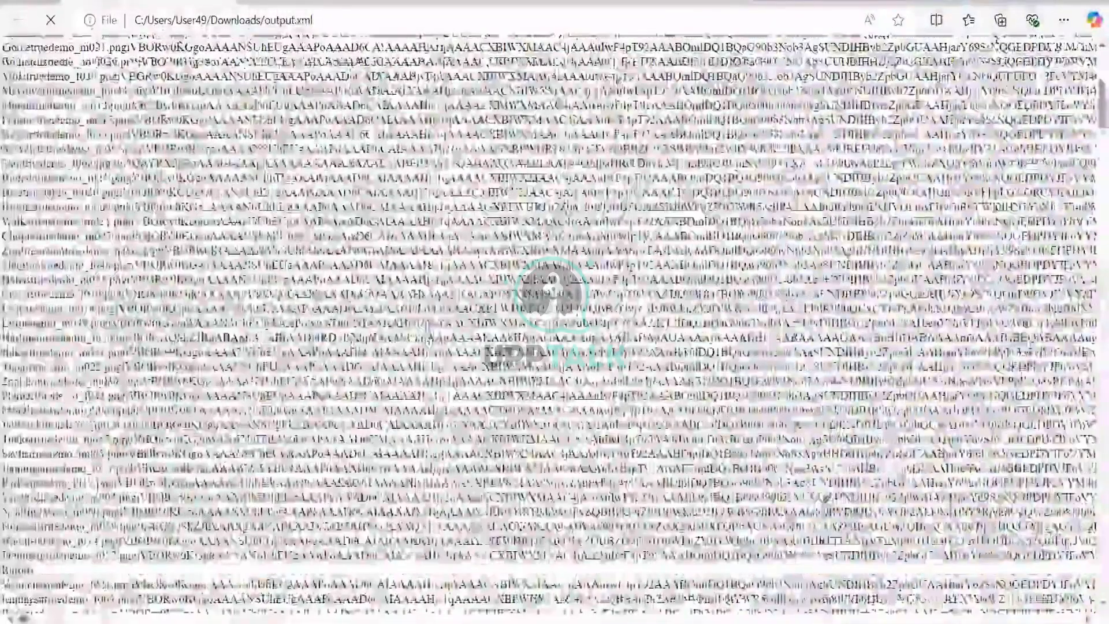
pyautogui.scroll(-10, 380, 139)
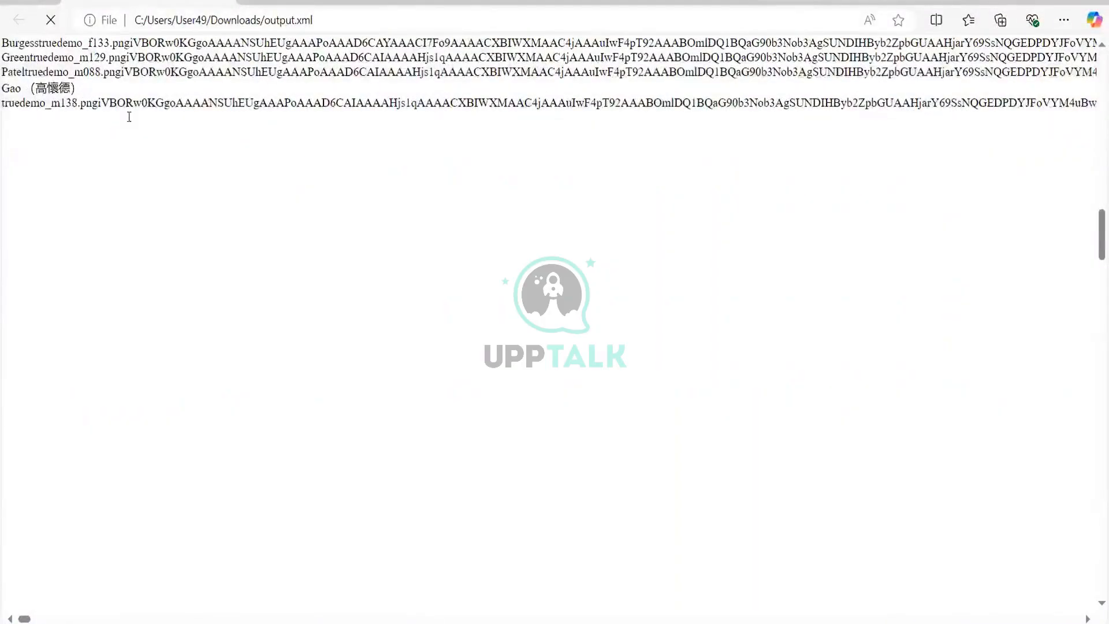
pyautogui.scroll(2, 129, 118)
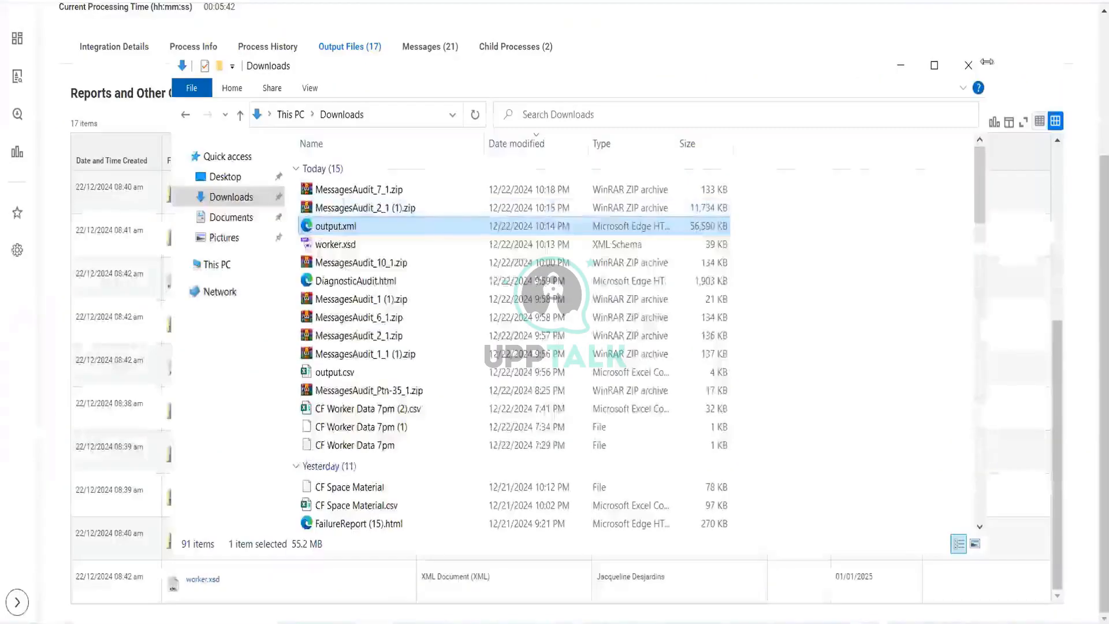
# Step: Close the Downloads window and return to the top of the background process page
pyautogui.click(968, 65)
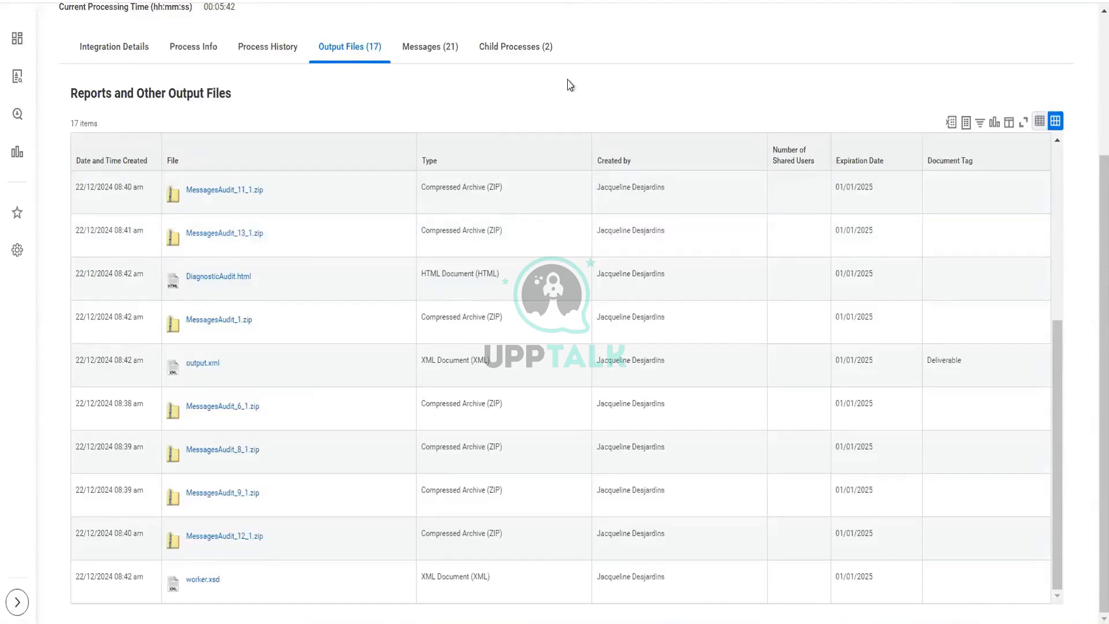
pyautogui.scroll(1, 569, 85)
pyautogui.scroll(2, 569, 85)
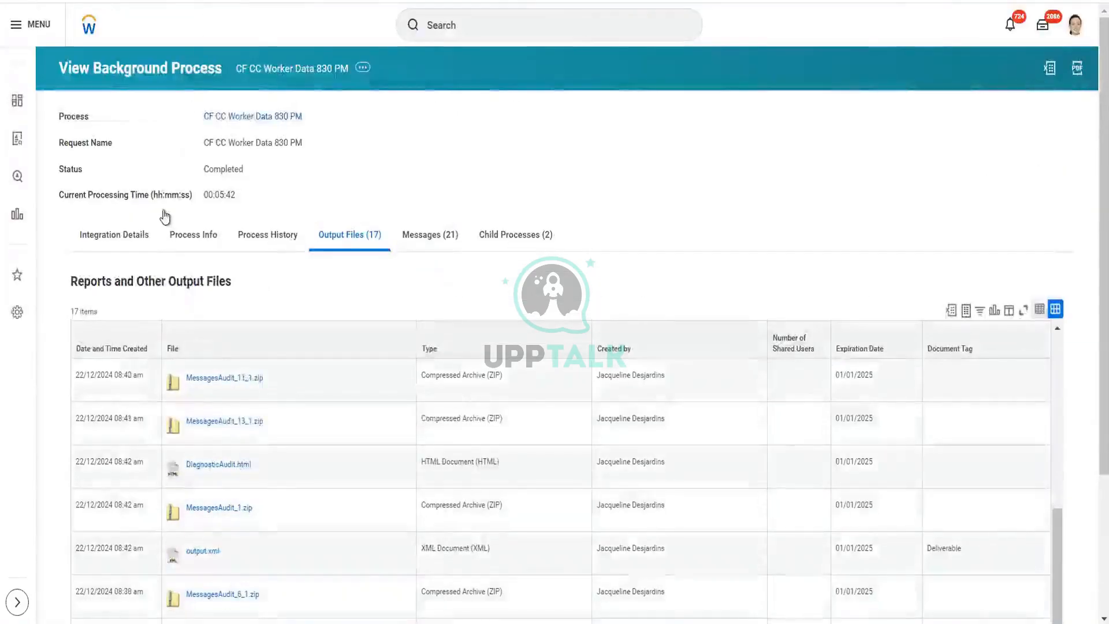
# Step: Open the CF CC Worker Data 830 PM integration system from the process's Integration Details
pyautogui.click(127, 248)
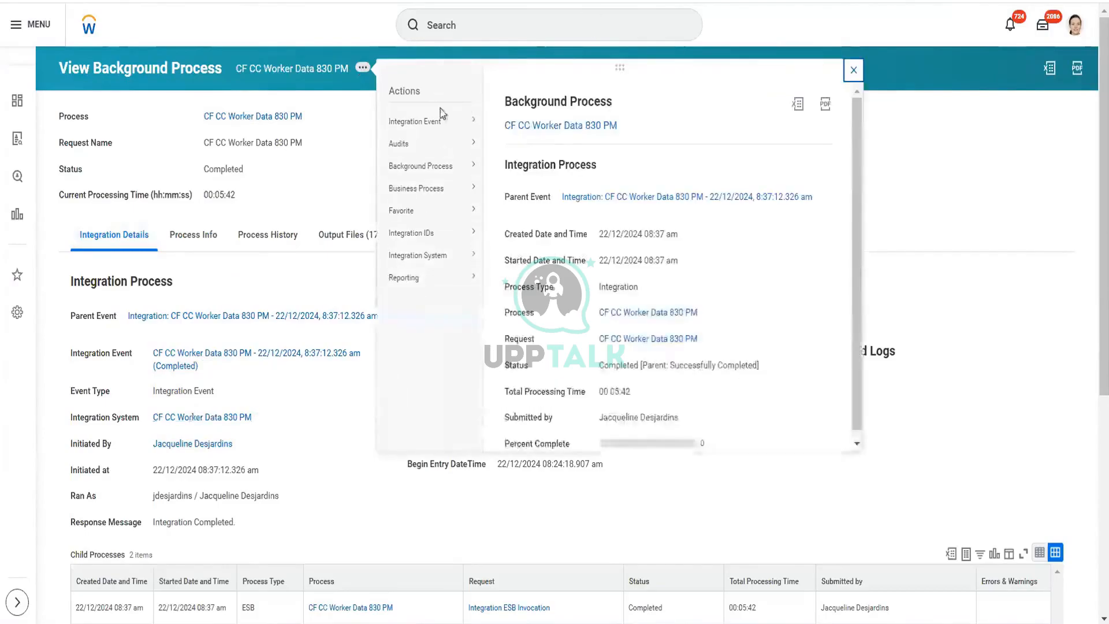
pyautogui.moveTo(429, 126)
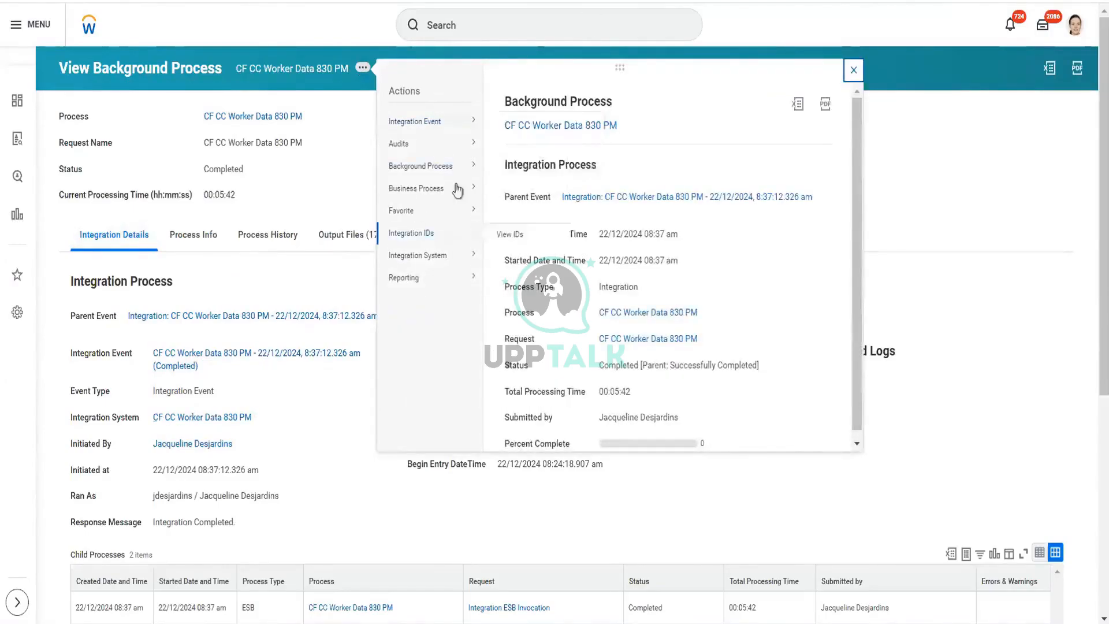
pyautogui.moveTo(429, 265)
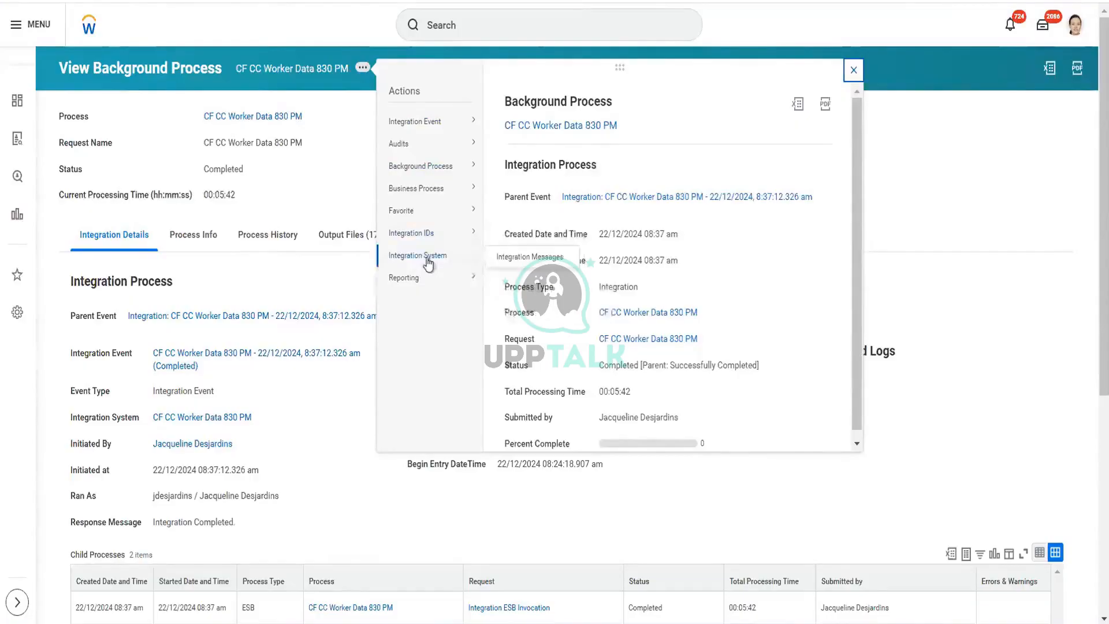
pyautogui.click(197, 419)
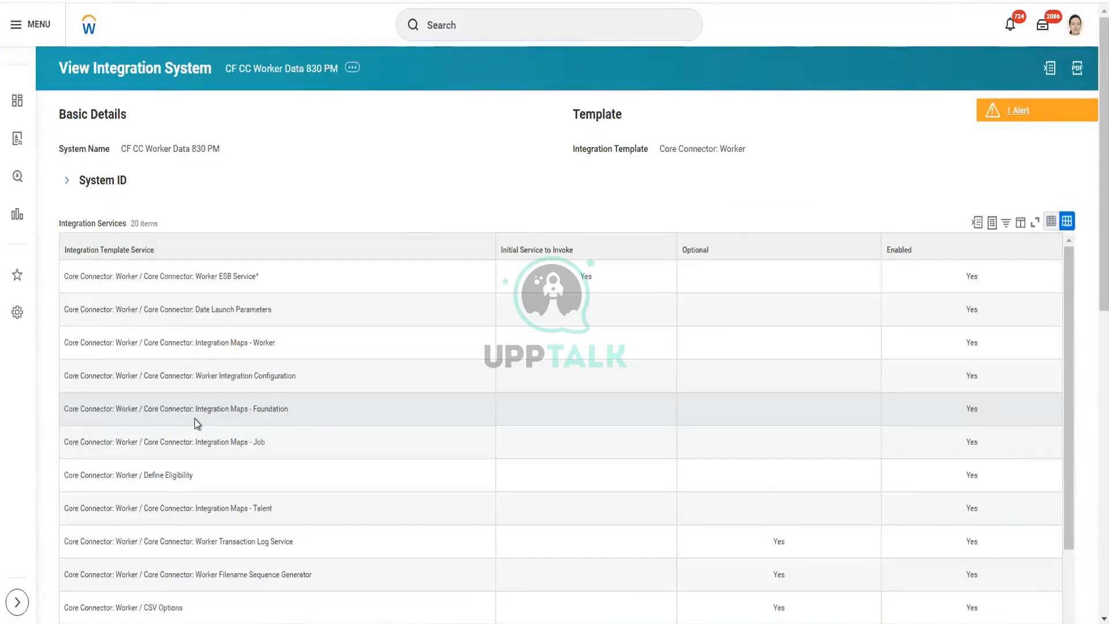
# Step: Open Configure Integration Services for the CF CC Worker Data 830 PM integration system
pyautogui.click(352, 68)
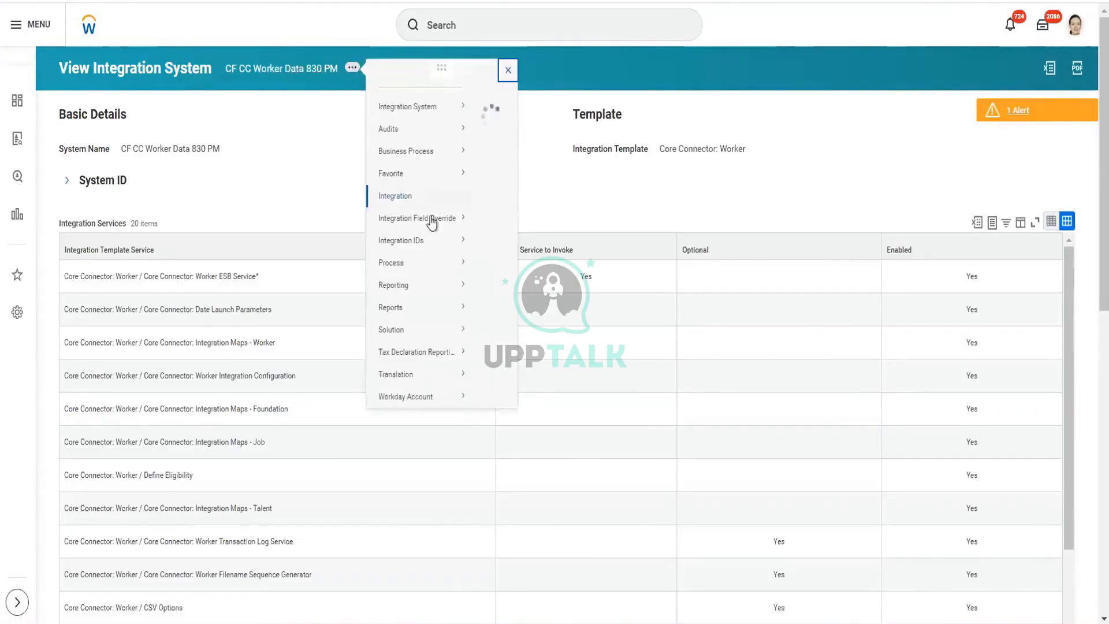
pyautogui.moveTo(436, 124)
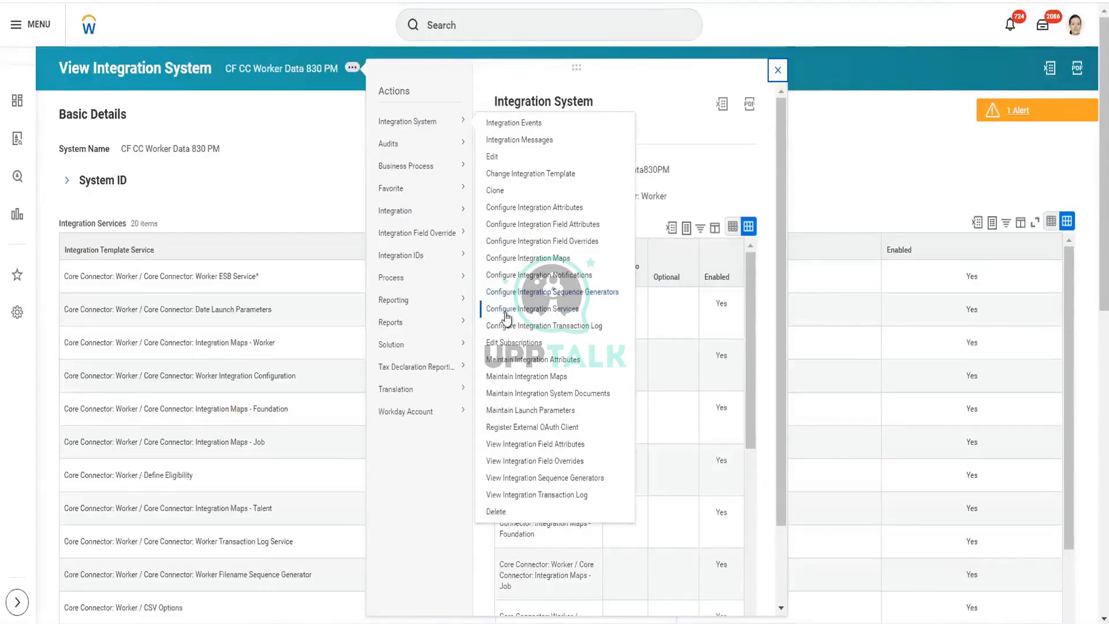
pyautogui.click(559, 311)
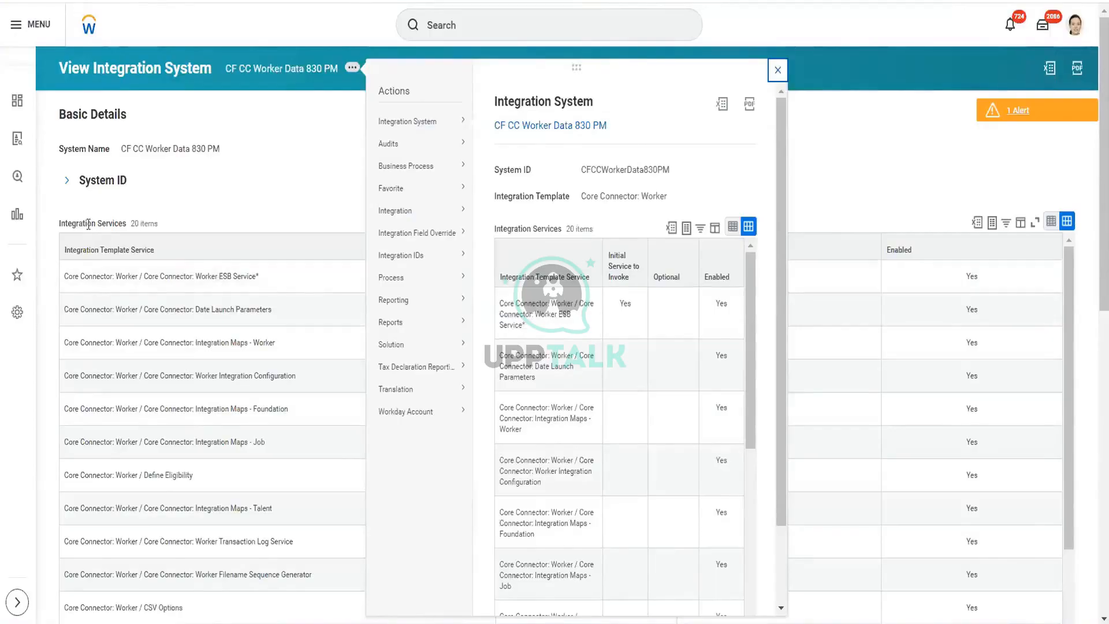